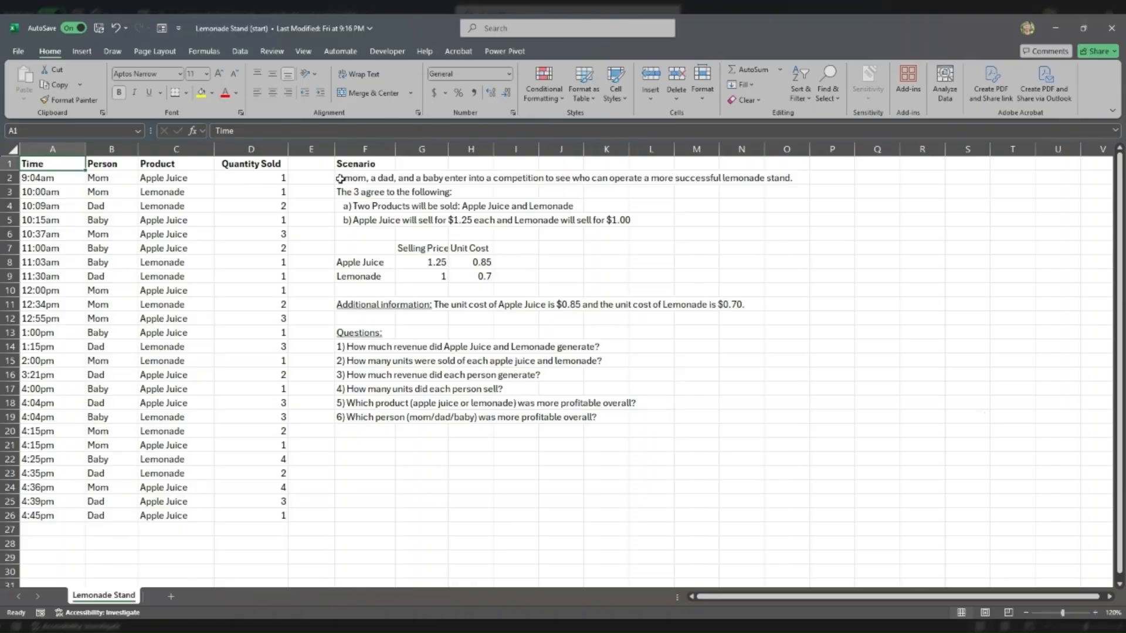
- Review the lemonade stand scenario, the selling price and unit cost table, the additional information and the six questions in column F
{"action": "left_click_drag", "start_coordinate": [337, 178], "coordinate": [801, 177]}
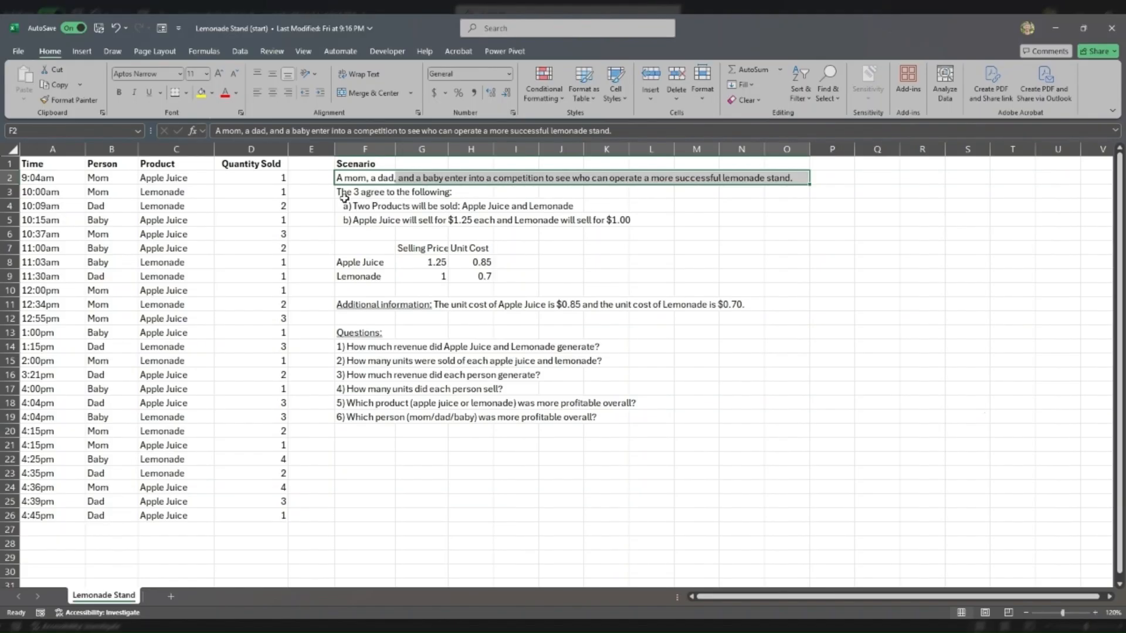
{"action": "left_click_drag", "start_coordinate": [346, 205], "coordinate": [563, 206]}
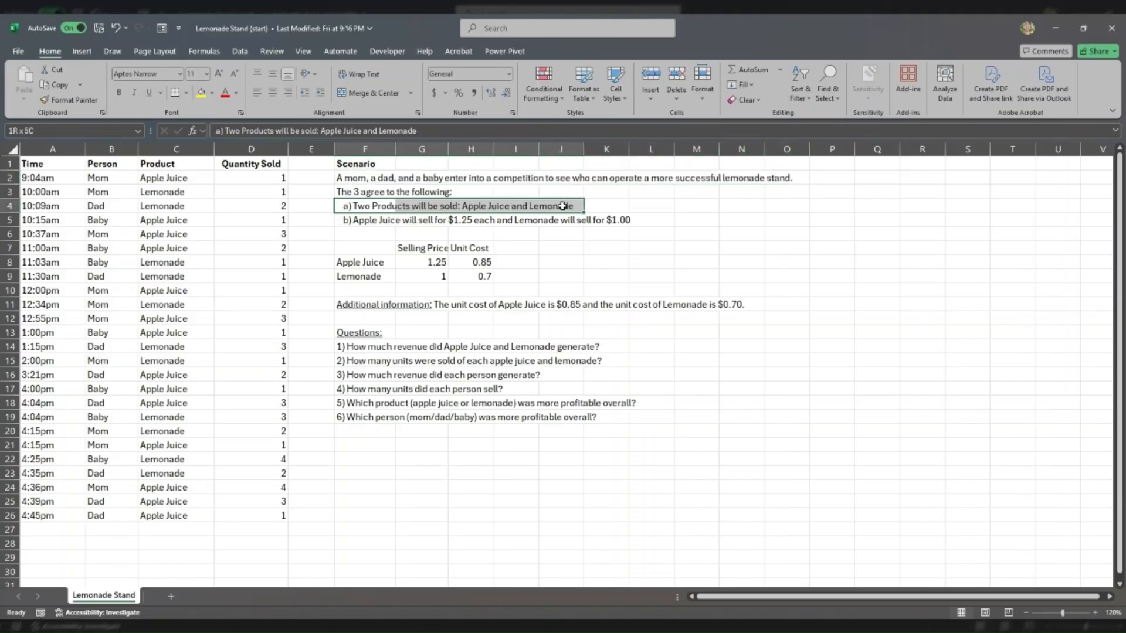
{"action": "left_click_drag", "start_coordinate": [345, 218], "coordinate": [634, 227]}
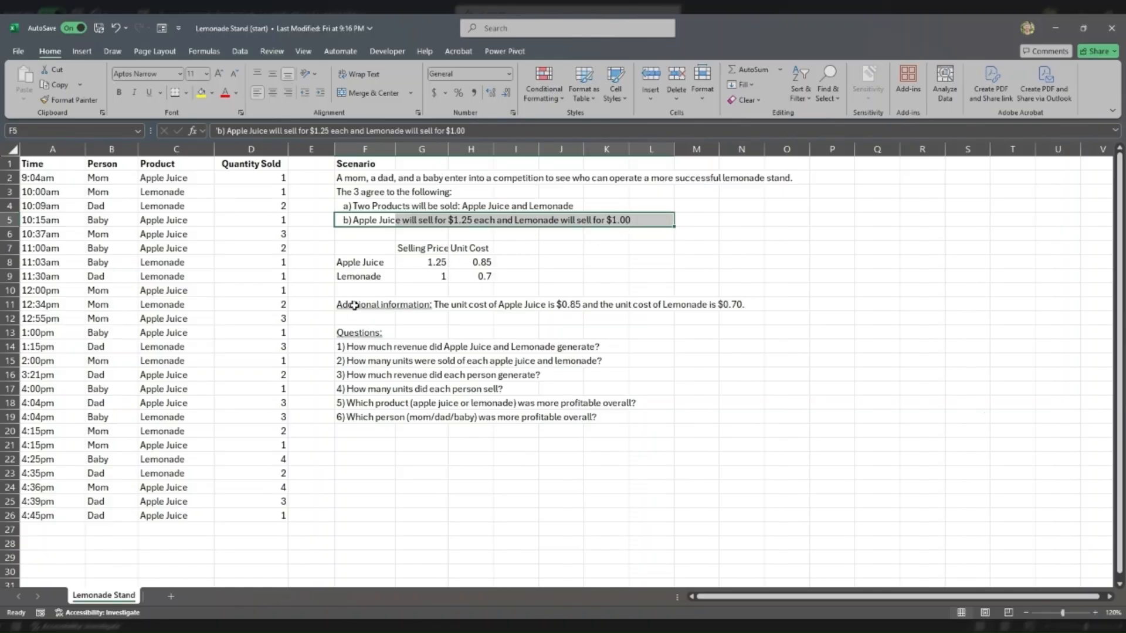
{"action": "left_click_drag", "start_coordinate": [352, 305], "coordinate": [725, 305]}
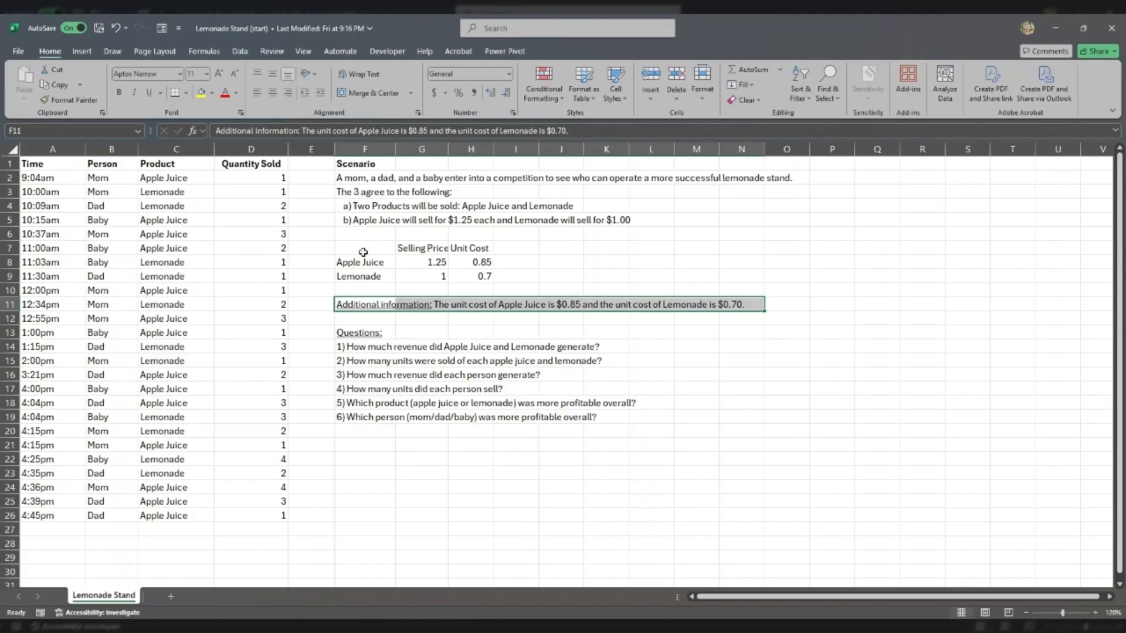
{"action": "left_click_drag", "start_coordinate": [364, 249], "coordinate": [471, 274]}
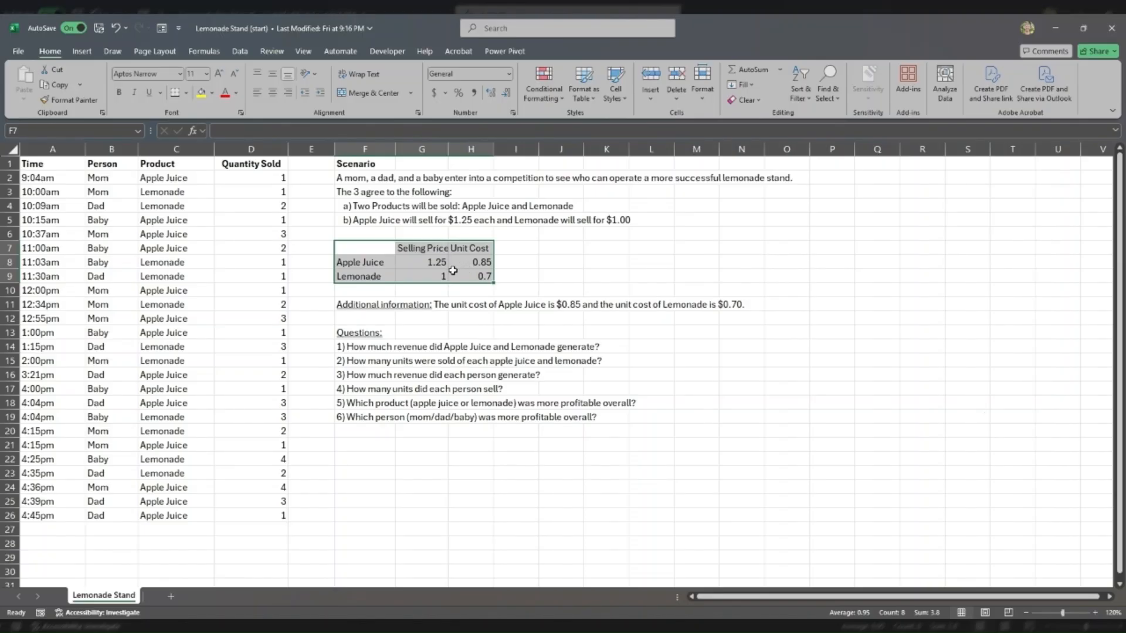
{"action": "left_click_drag", "start_coordinate": [353, 333], "coordinate": [367, 415]}
{"action": "left_click", "coordinate": [356, 346]}
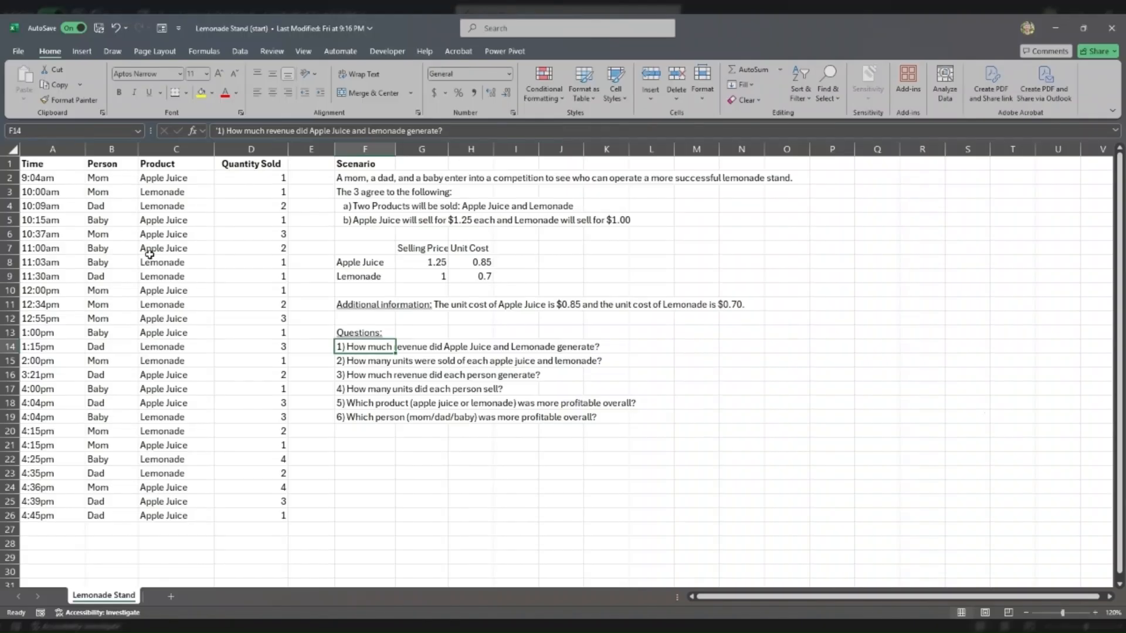
- Select the entire sales data block, A1:D26, from a cell inside it to check its extent
{"action": "left_click", "coordinate": [154, 260]}
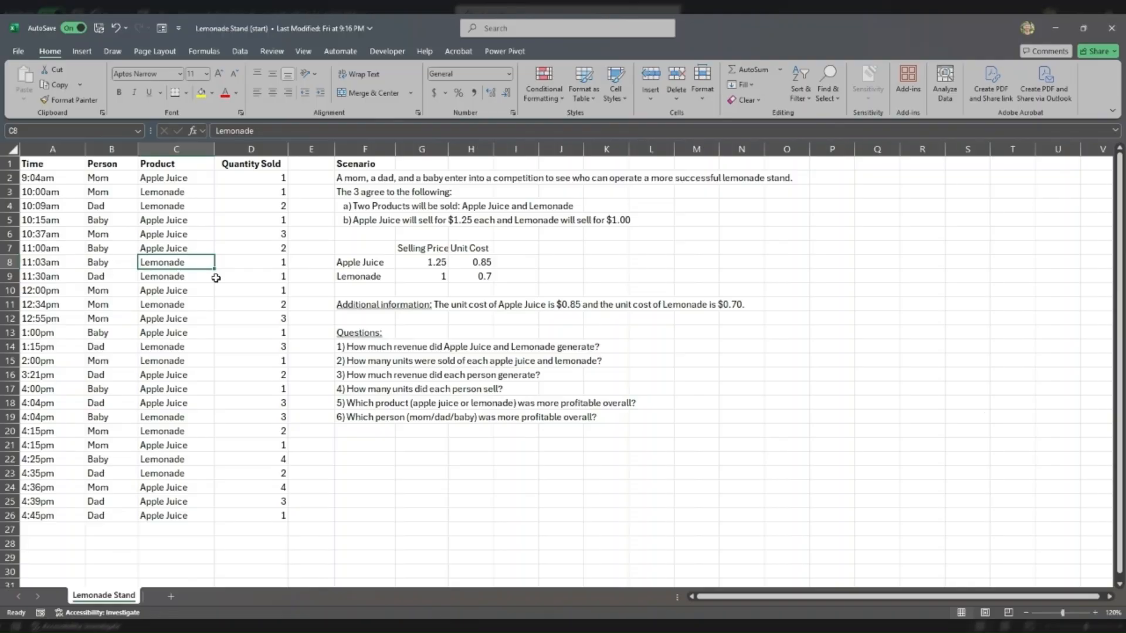
{"action": "key", "text": "ctrl+a"}
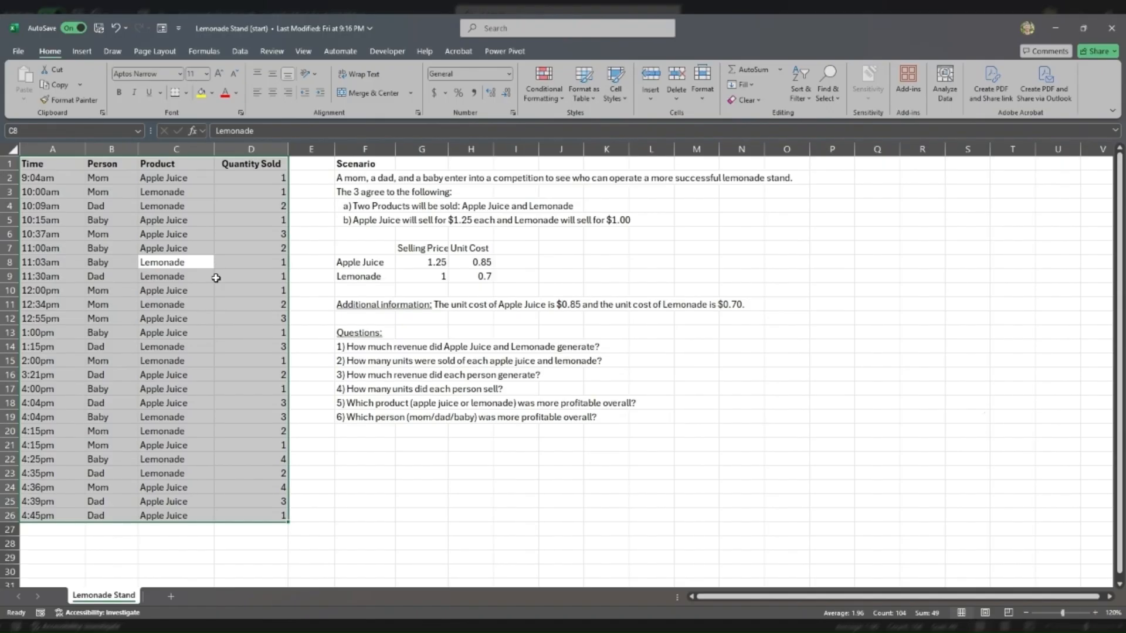
{"action": "left_click", "coordinate": [207, 302]}
- Jump between the edges of the sales data, from the Quantity Sold column's ends to both ends of row 26
{"action": "left_click", "coordinate": [243, 275]}
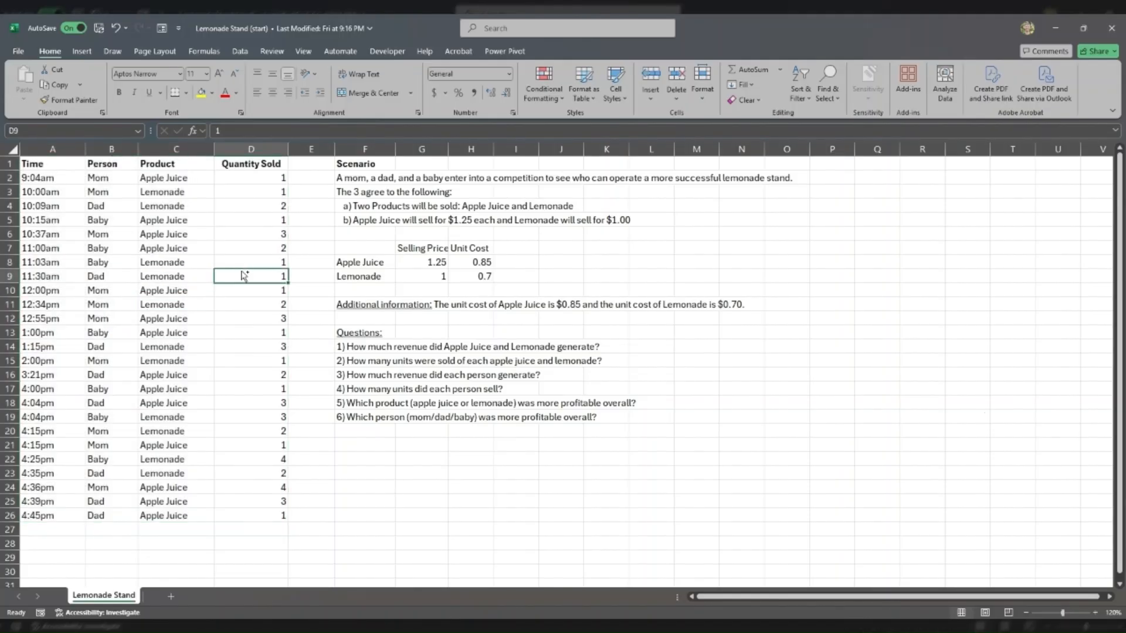
{"action": "key", "text": "ctrl+Up"}
{"action": "key", "text": "ctrl+Down"}
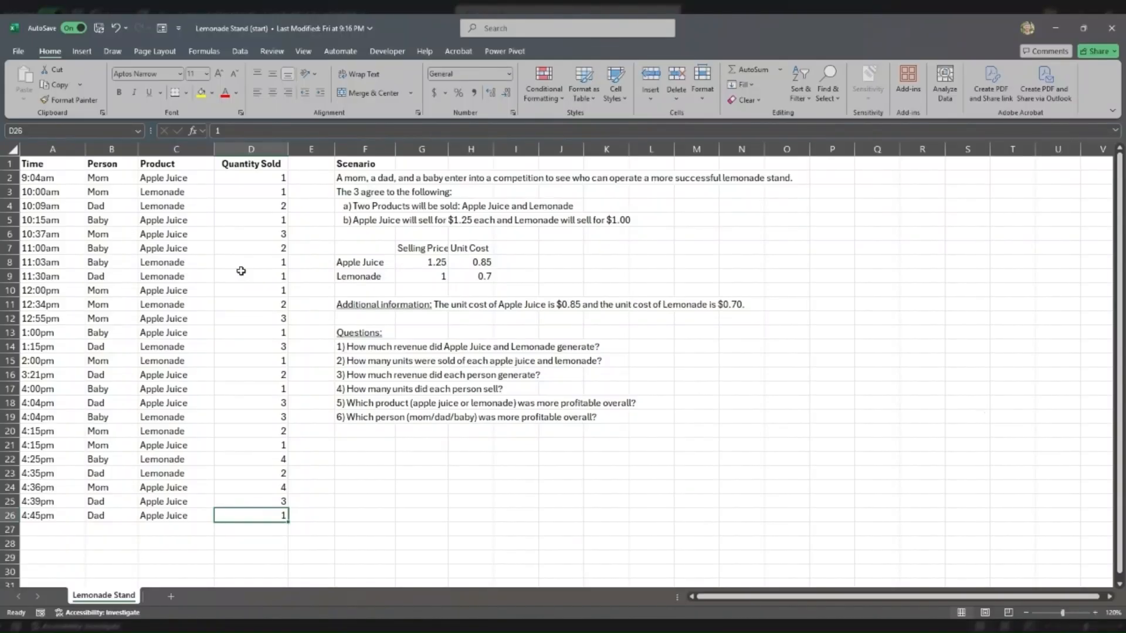
{"action": "key", "text": "ctrl+Left"}
{"action": "key", "text": "ctrl+Right"}
{"action": "key", "text": "ctrl+Left"}
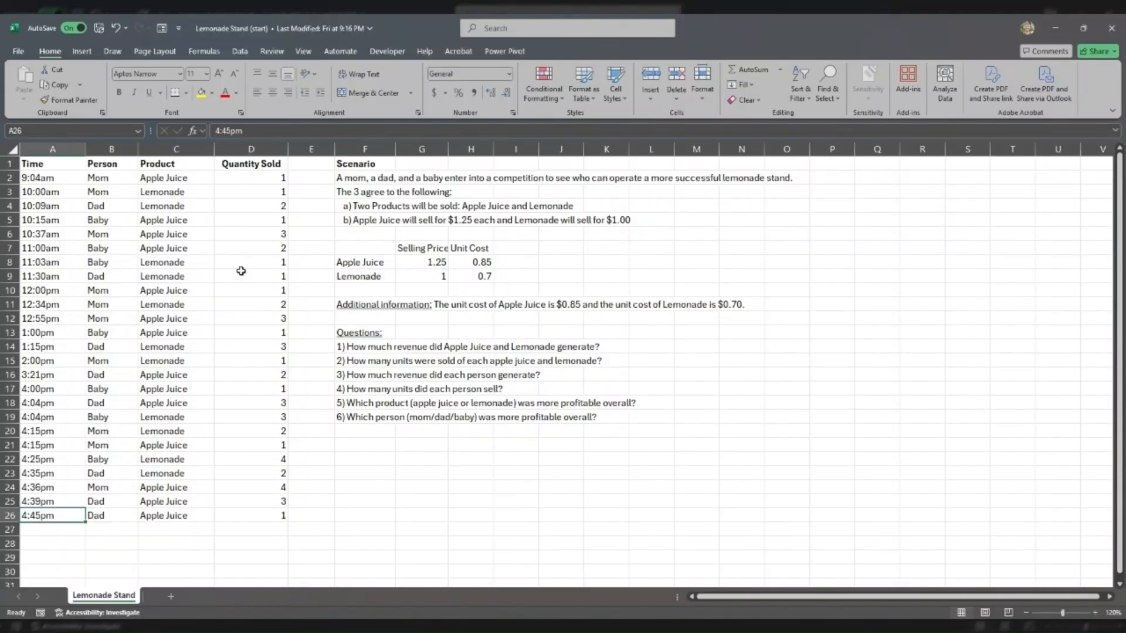
{"action": "key", "text": "ctrl+Right"}
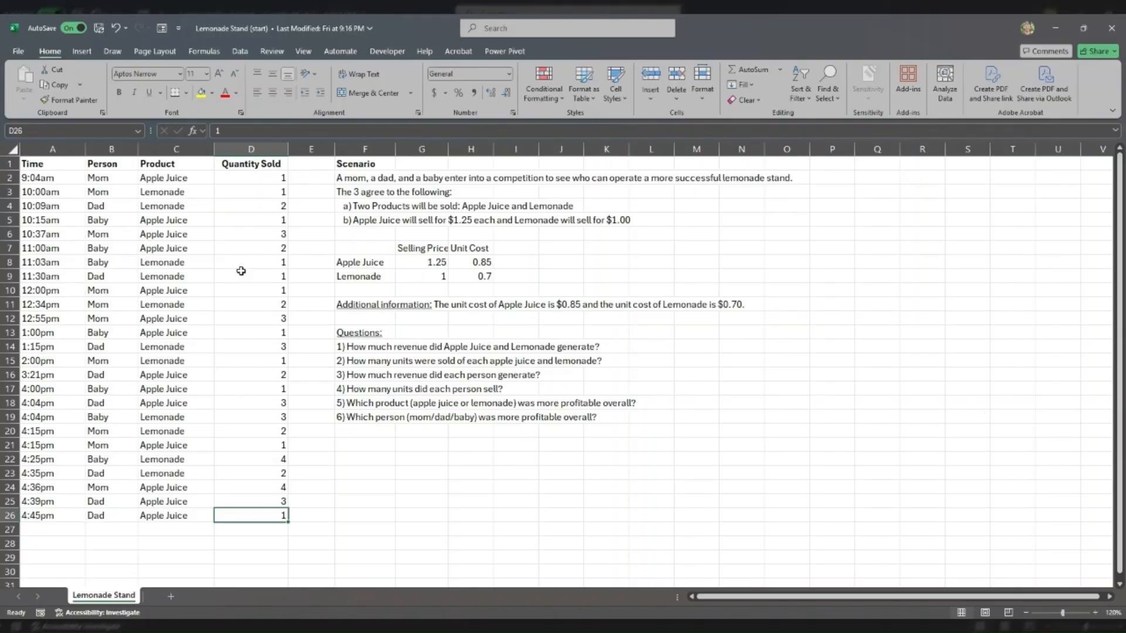
- Enter the test text "sadfsafd" in cell M26, away from the sales data, and reselect that cell
{"action": "left_click", "coordinate": [704, 510]}
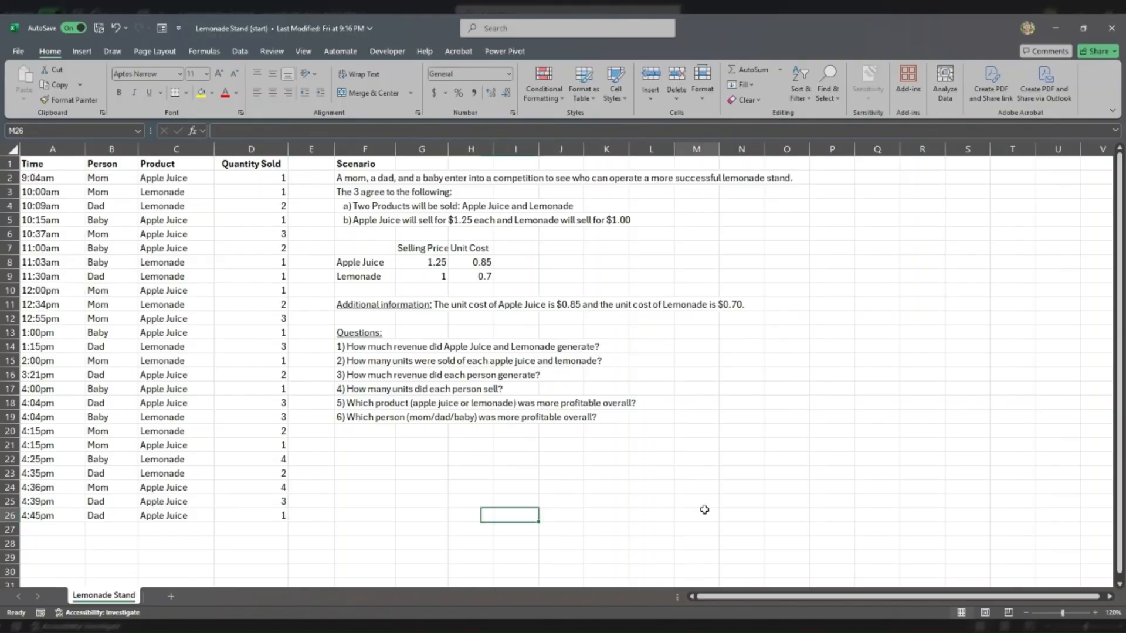
{"action": "type", "text": "sadfsafd"}
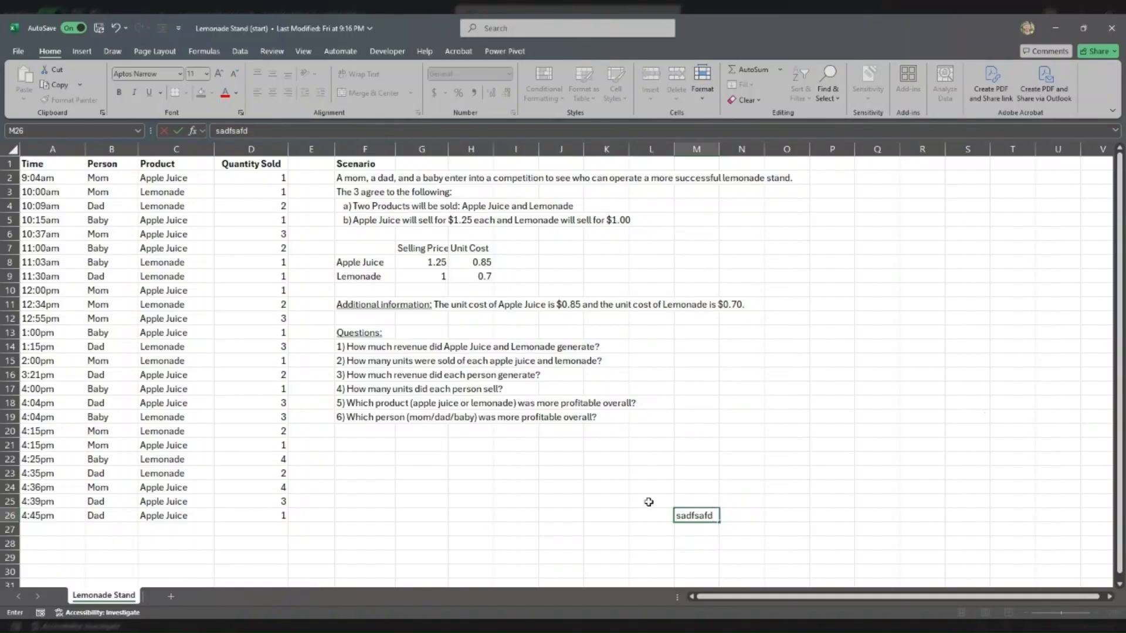
{"action": "left_click", "coordinate": [676, 489]}
{"action": "left_click", "coordinate": [701, 517]}
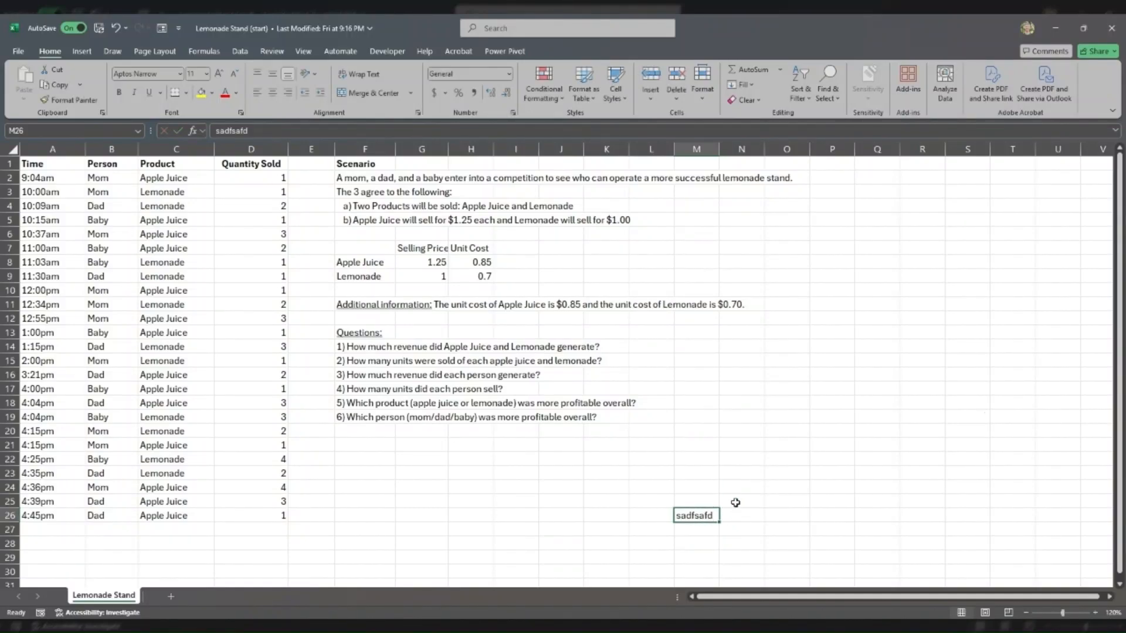
- Jump along row 26 between the sales data, the test text and the sheet's last column, ending at A26
{"action": "key", "text": "ctrl+Left"}
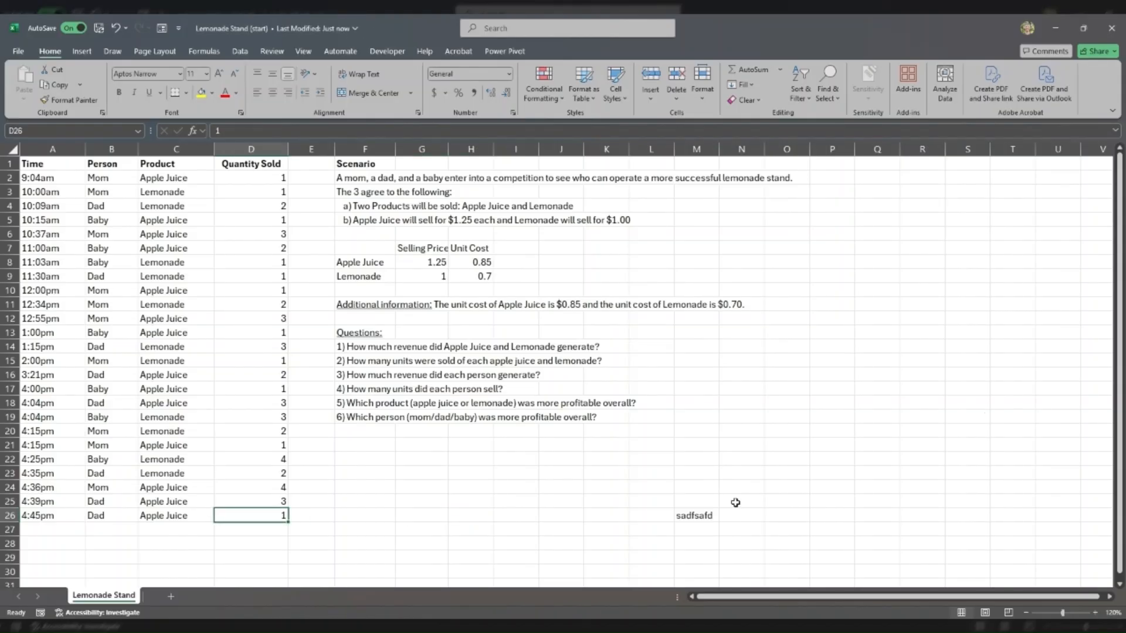
{"action": "key", "text": "ctrl+Left"}
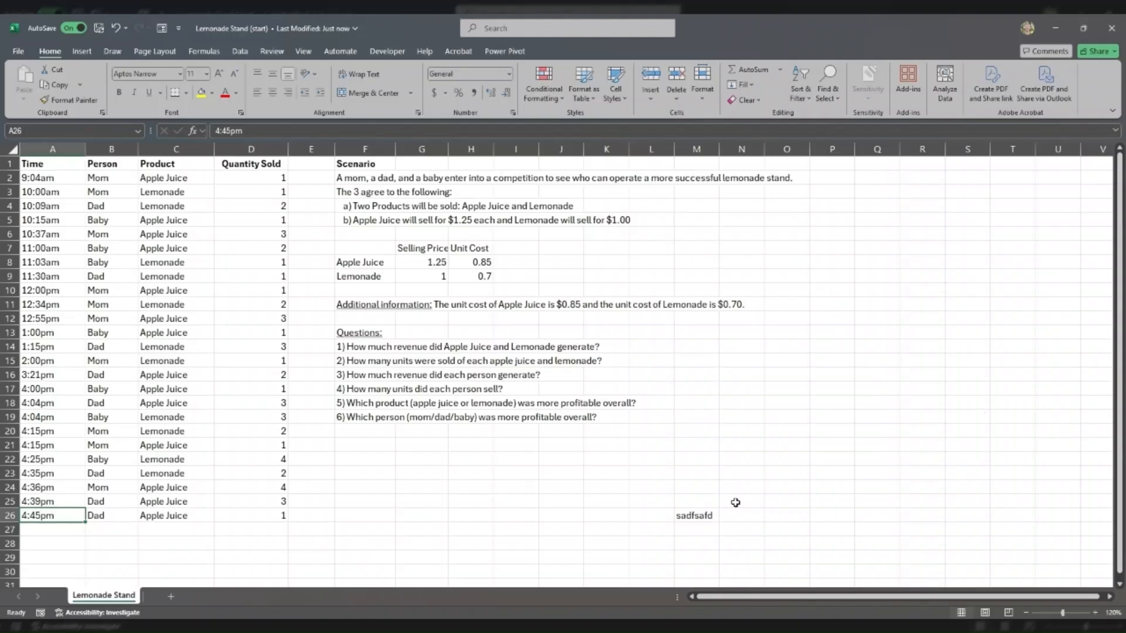
{"action": "key", "text": "ctrl+Right"}
{"action": "key", "text": "ctrl+Right"}
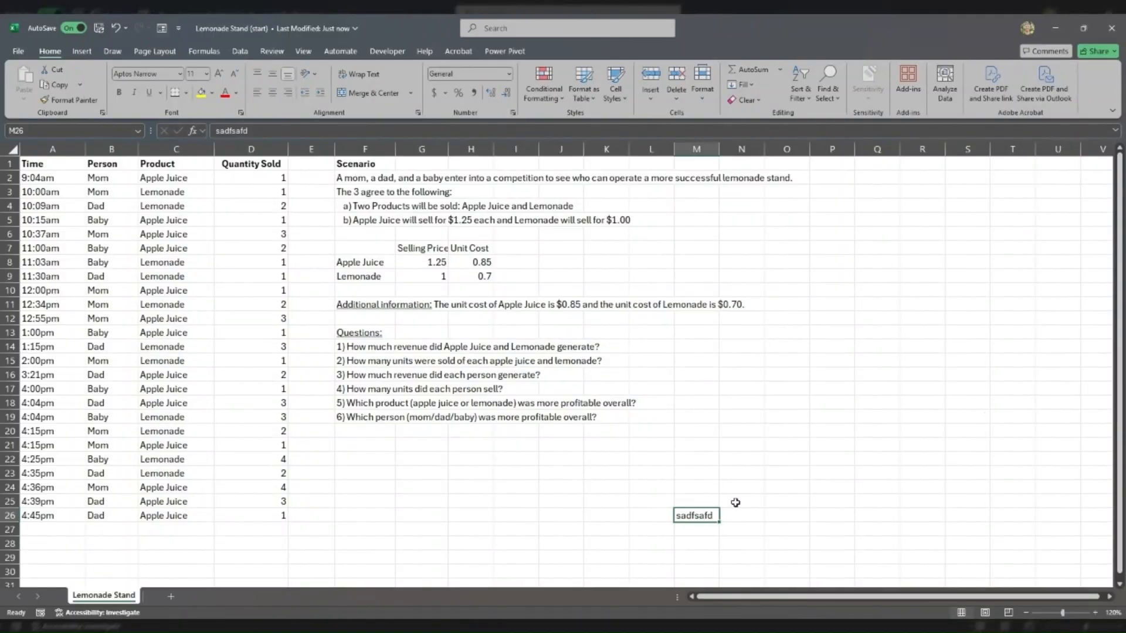
{"action": "key", "text": "ctrl+Right"}
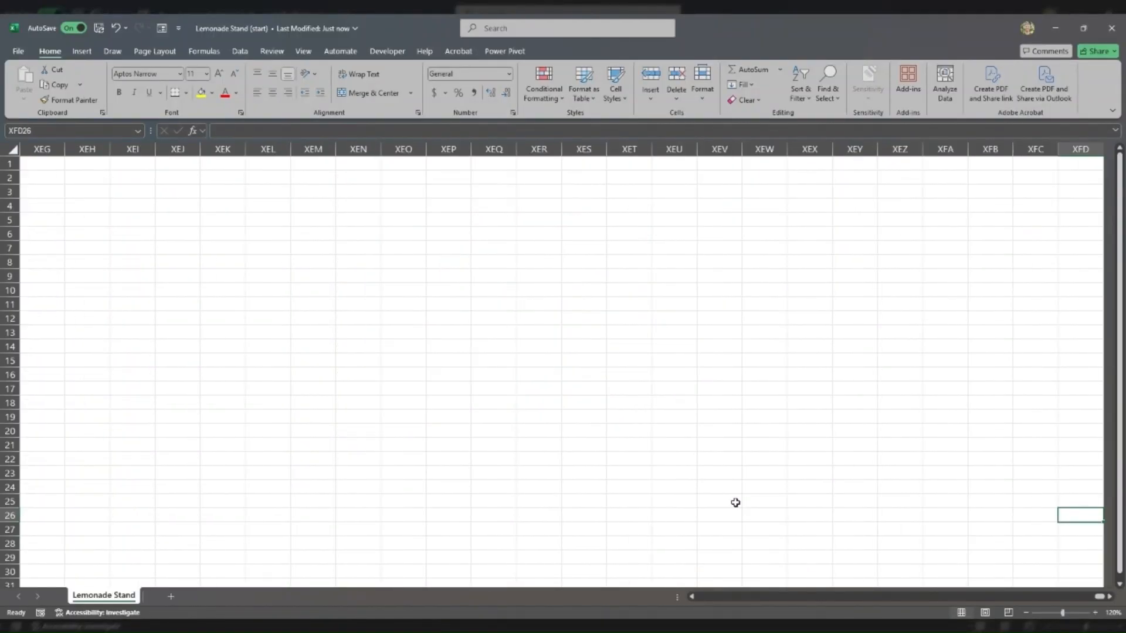
{"action": "left_click", "coordinate": [1081, 148]}
{"action": "key", "text": "ctrl+Left"}
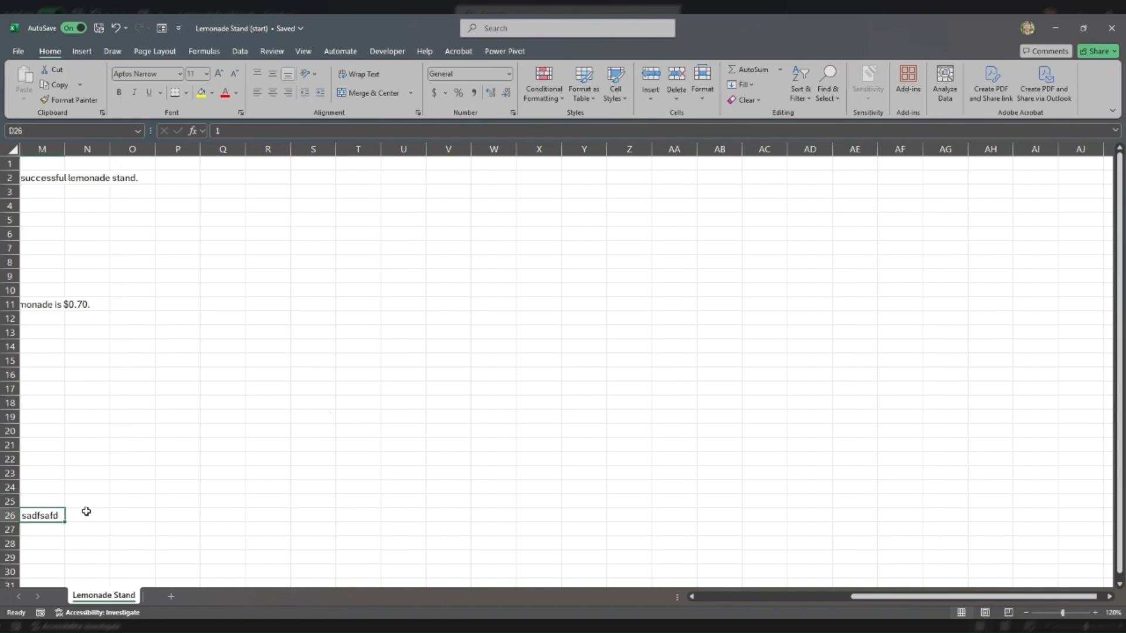
{"action": "key", "text": "ctrl+Left"}
{"action": "key", "text": "ctrl+Left"}
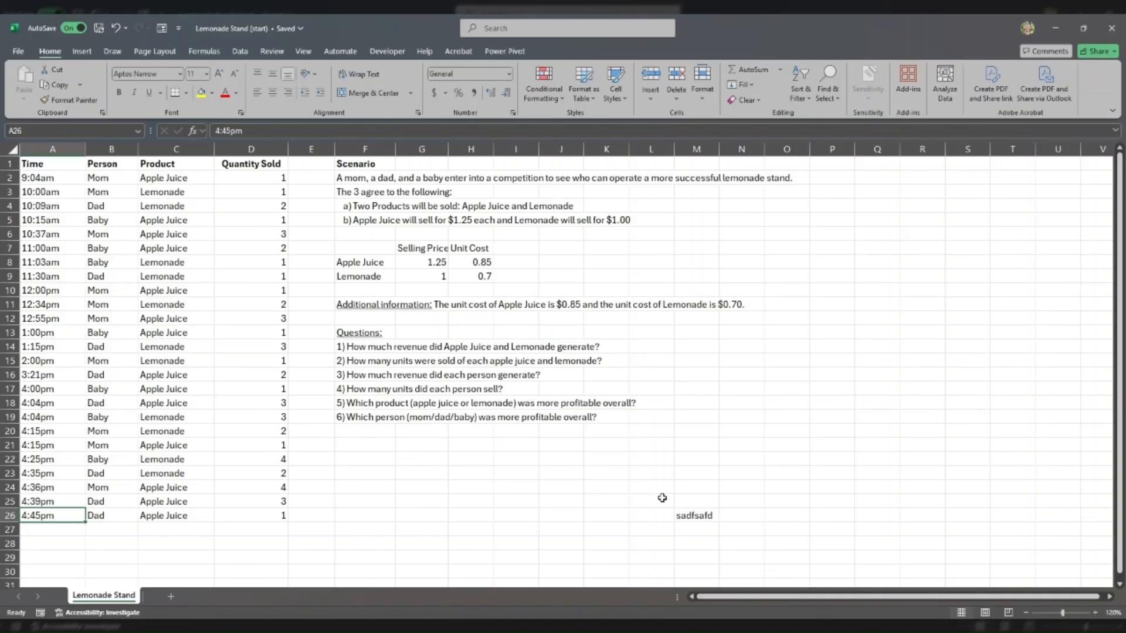
- Jump through empty column E to the sheet's first and last rows, and return through column B to the Person header
{"action": "left_click", "coordinate": [303, 435]}
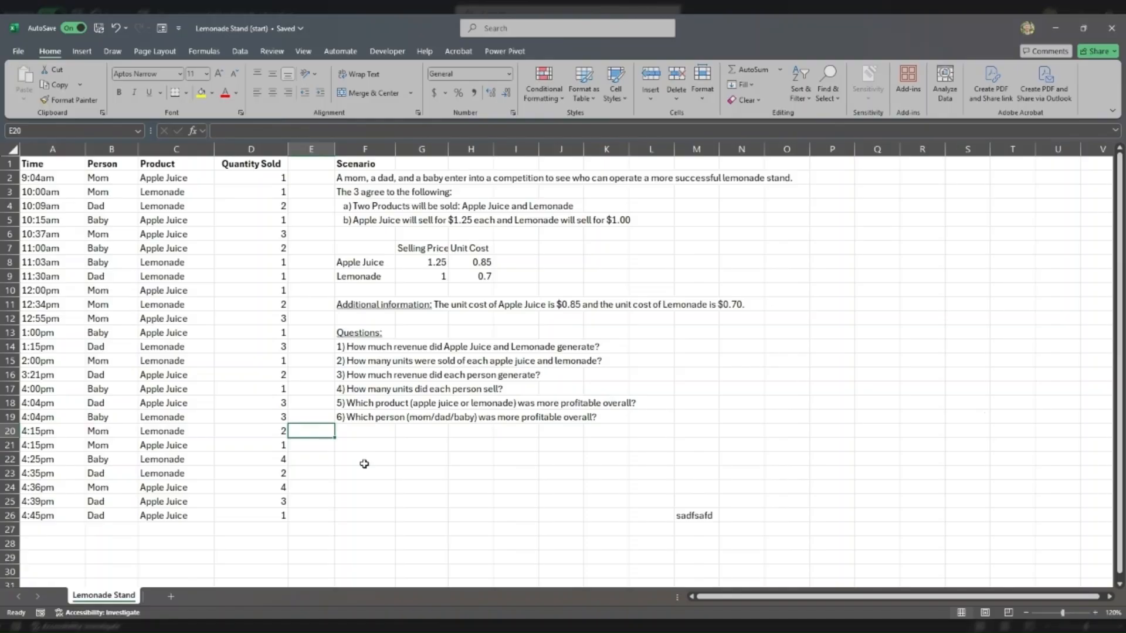
{"action": "key", "text": "ctrl+Up"}
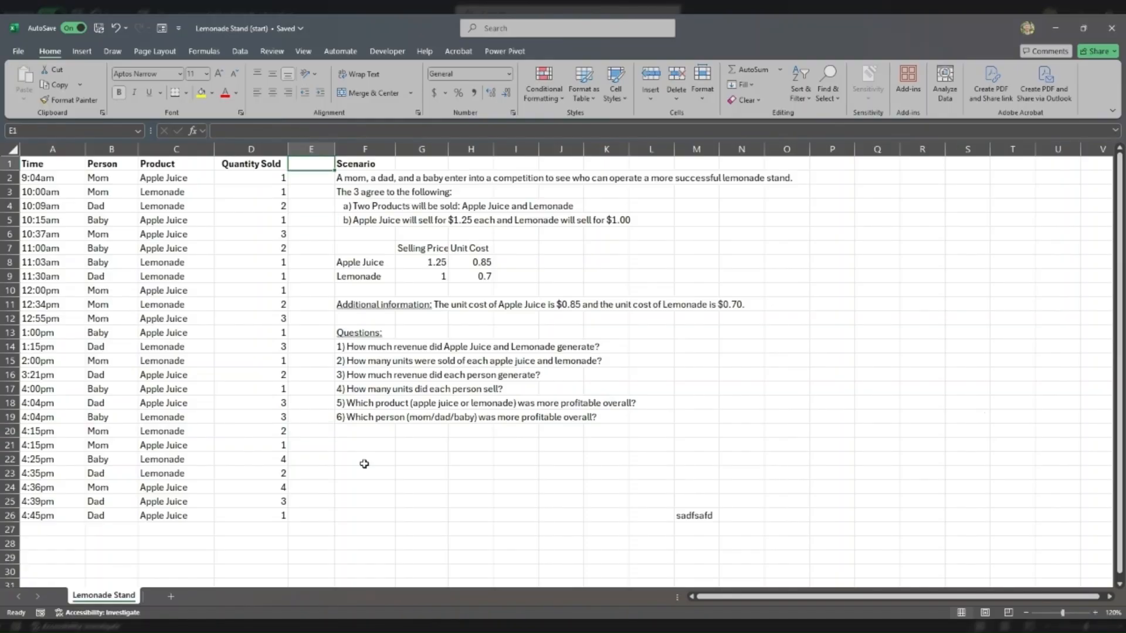
{"action": "key", "text": "ctrl+Down"}
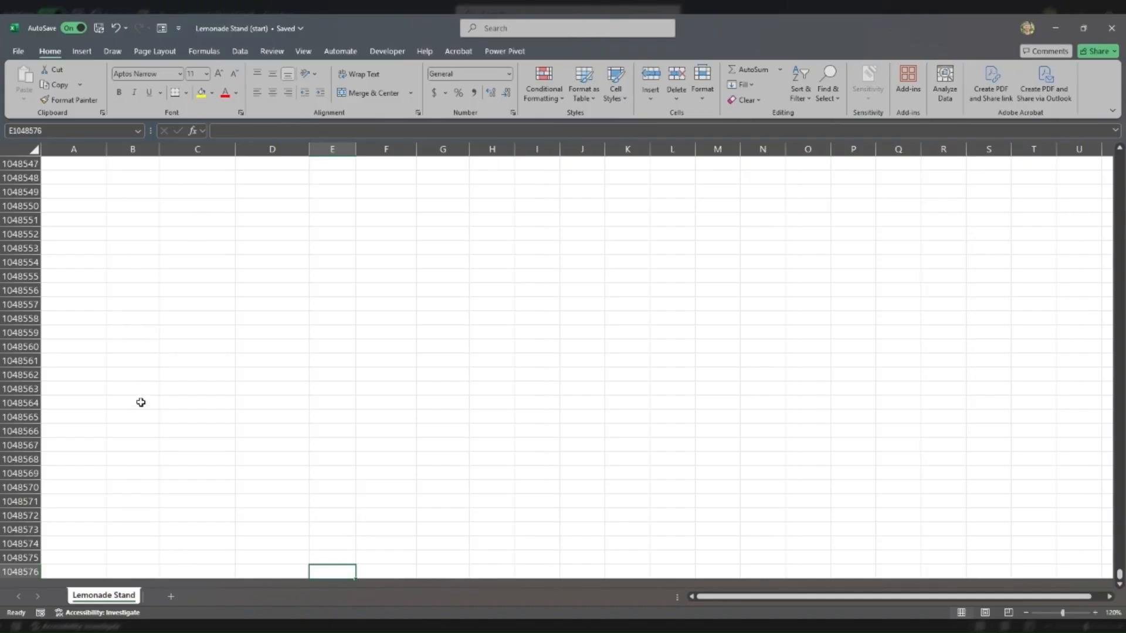
{"action": "left_click", "coordinate": [138, 362]}
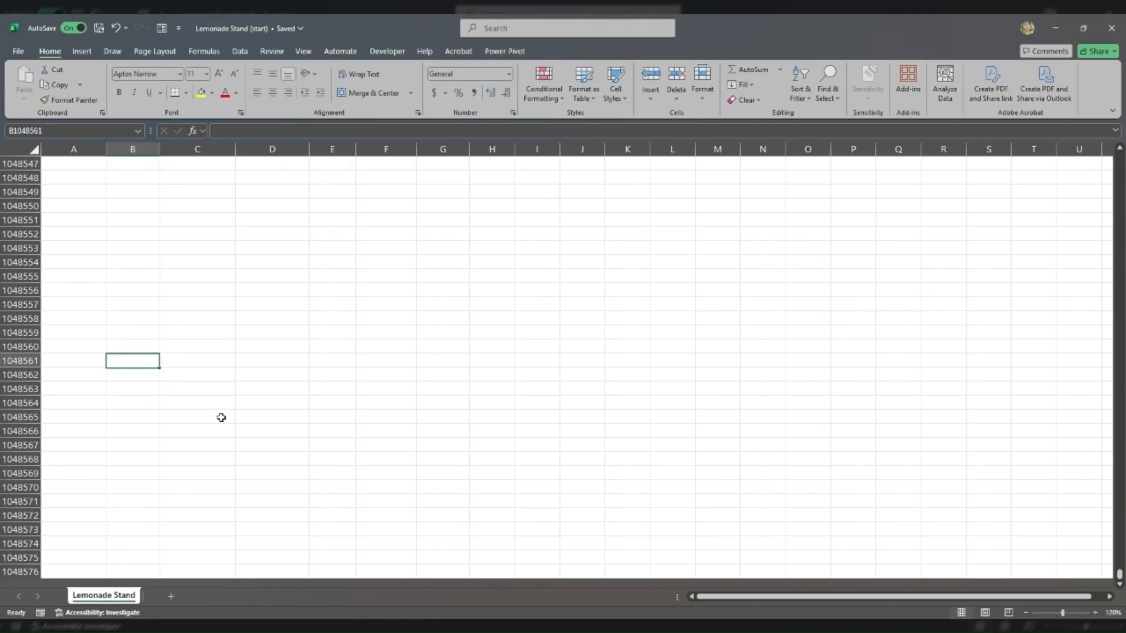
{"action": "key", "text": "ctrl+Up"}
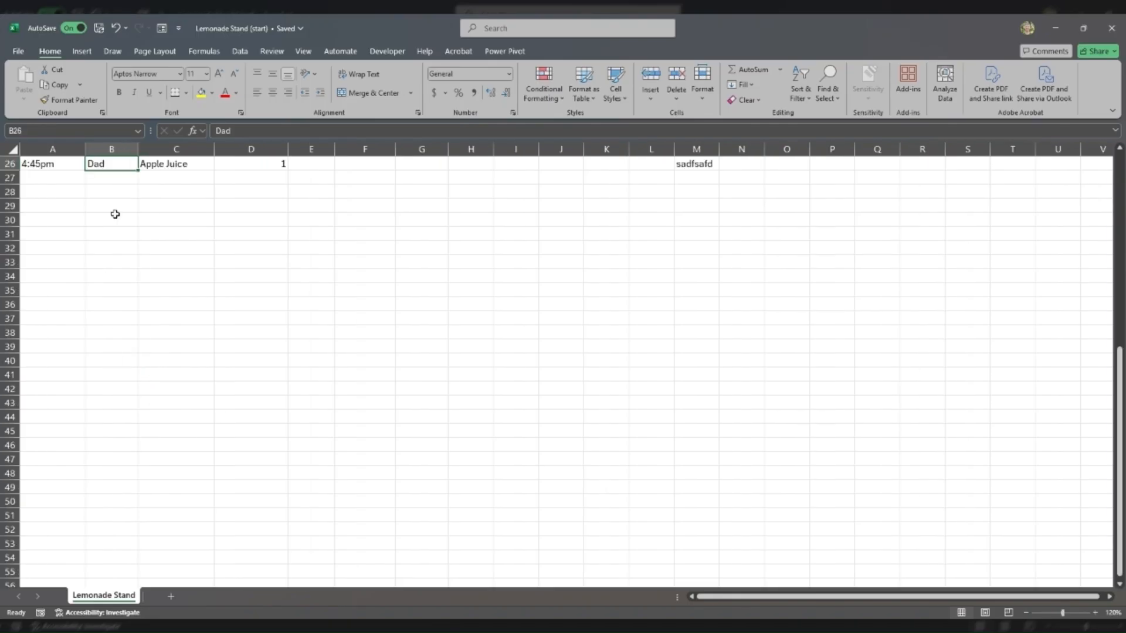
{"action": "key", "text": "ctrl+Up"}
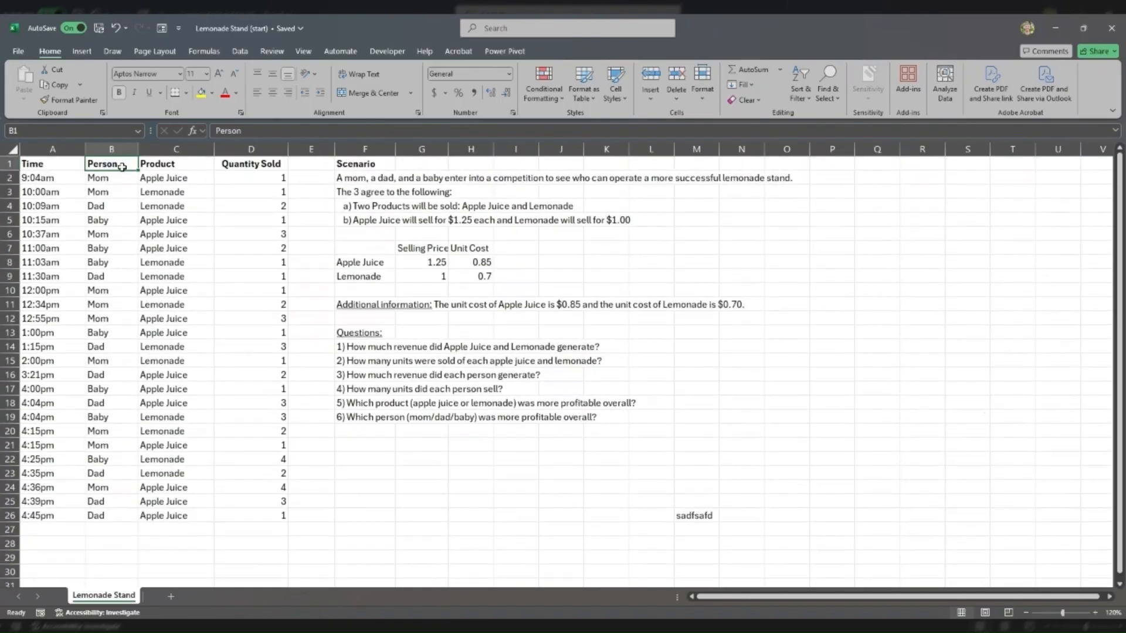
- Delete the test text from cell M26
{"action": "left_click", "coordinate": [699, 515]}
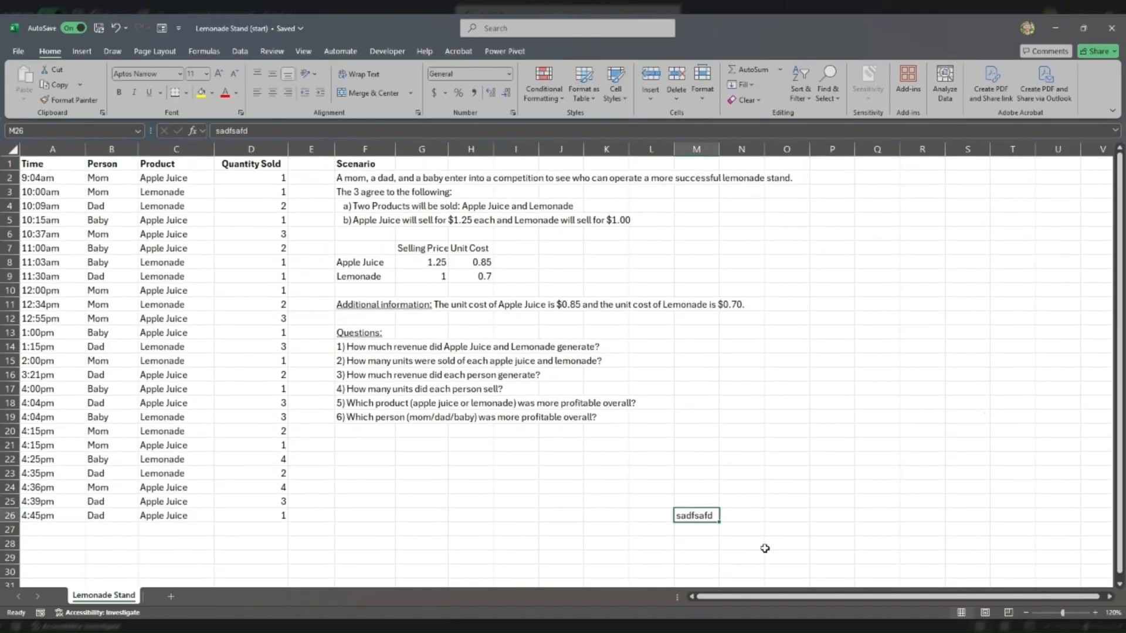
{"action": "key", "text": "Delete"}
- Review the sales records against question 1, examining columns A to D, Quantity Sold, Time and the first record in row 2
{"action": "left_click_drag", "start_coordinate": [47, 180], "coordinate": [266, 510]}
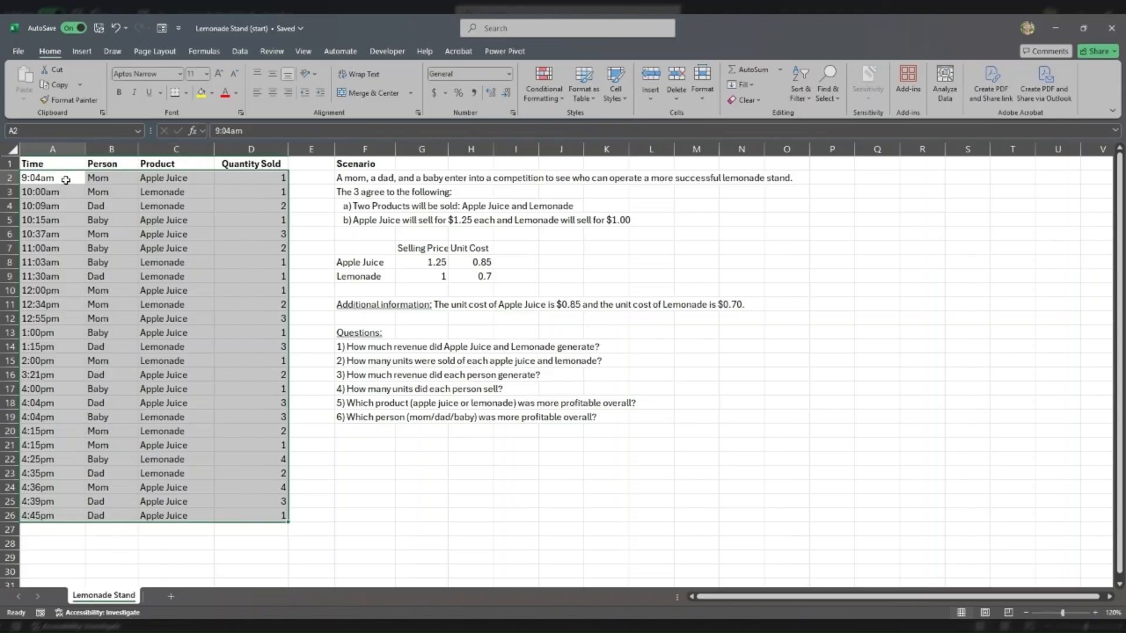
{"action": "left_click", "coordinate": [176, 305]}
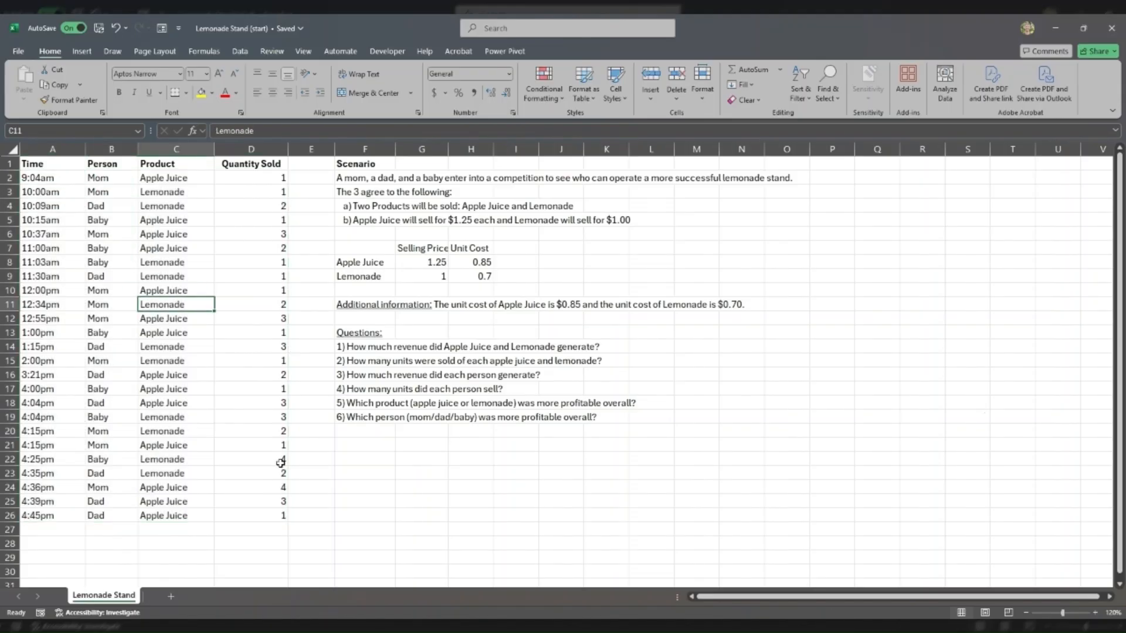
{"action": "left_click", "coordinate": [357, 343]}
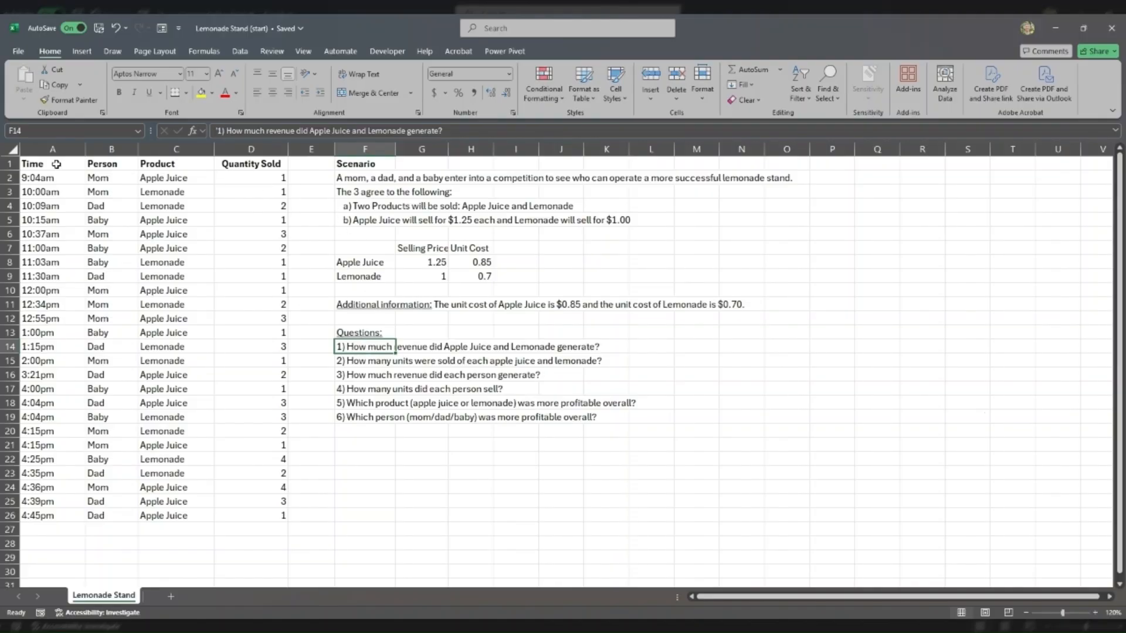
{"action": "left_click_drag", "start_coordinate": [53, 149], "coordinate": [251, 149]}
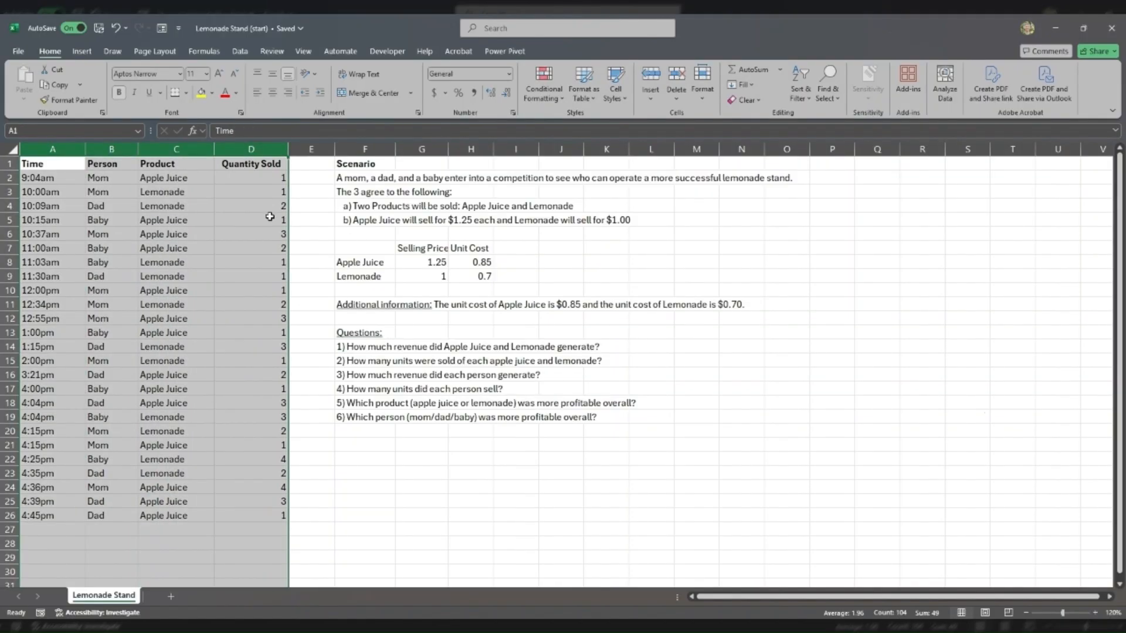
{"action": "left_click", "coordinate": [251, 149]}
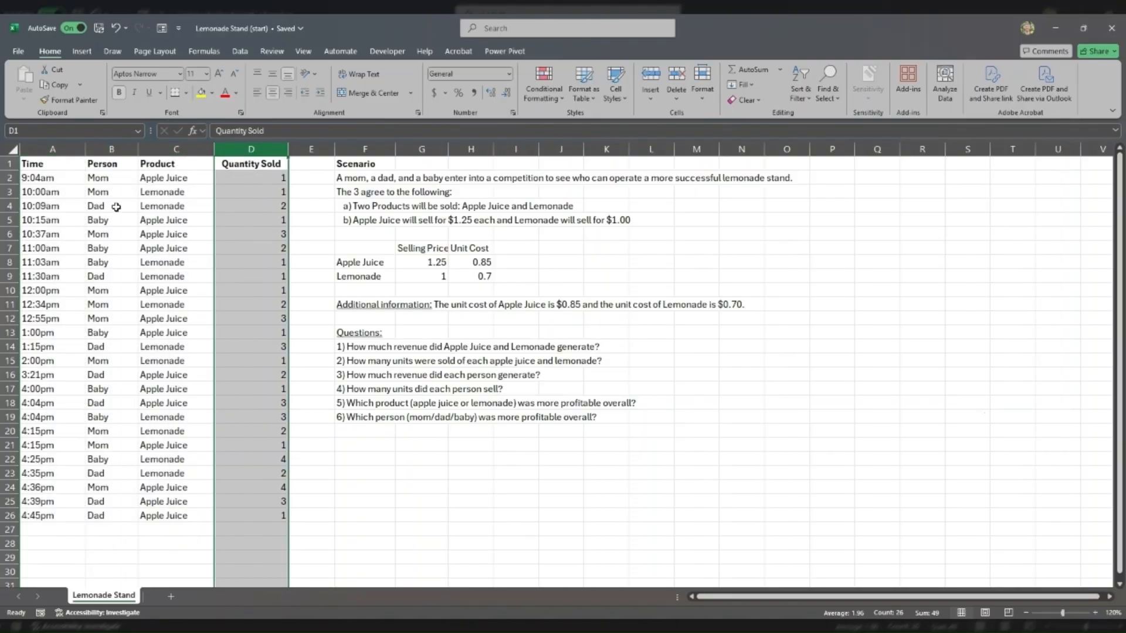
{"action": "left_click", "coordinate": [52, 147]}
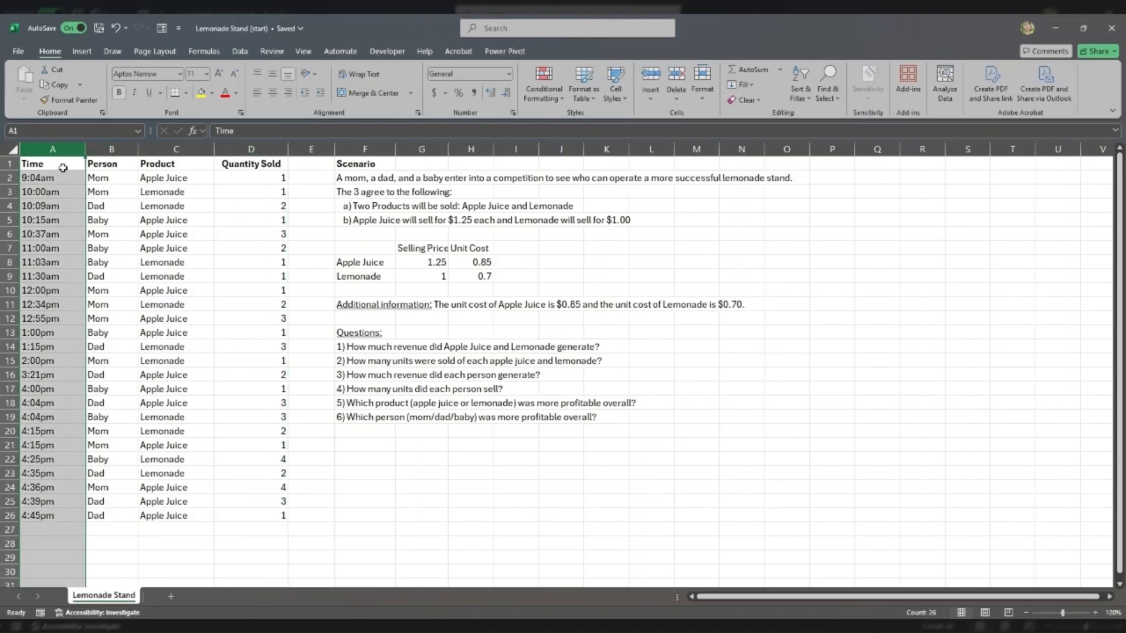
{"action": "left_click_drag", "start_coordinate": [53, 181], "coordinate": [276, 185]}
{"action": "left_click", "coordinate": [62, 176]}
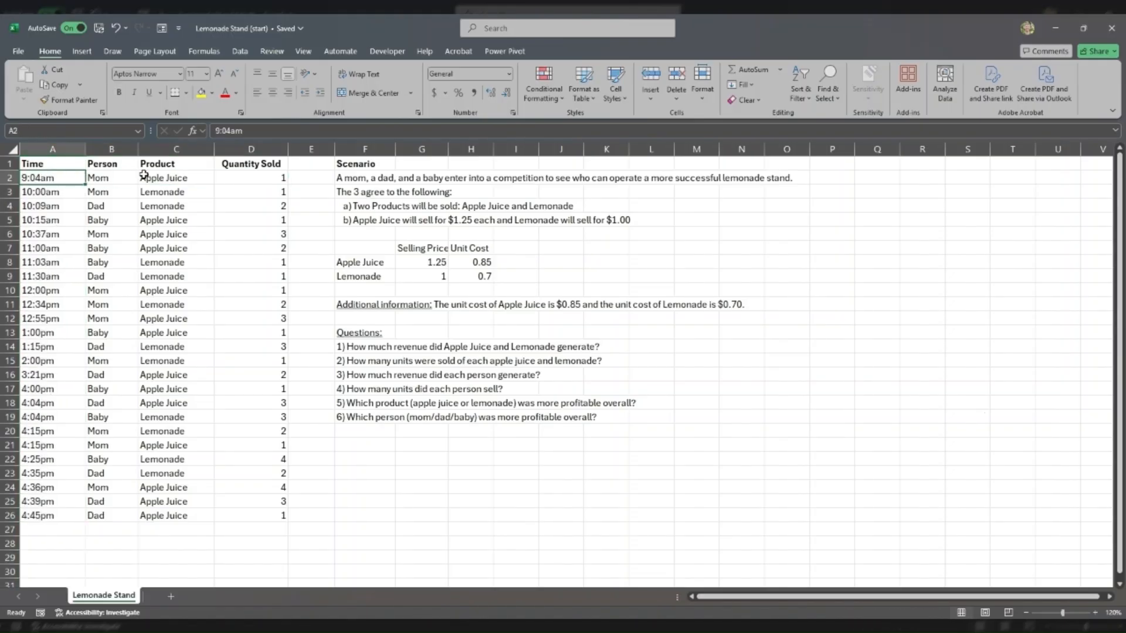
- Examine the first sales record across A2:D2, the Apple Juice selling price in G8 and the empty cell E2
{"action": "left_click", "coordinate": [134, 176]}
{"action": "left_click", "coordinate": [196, 177]}
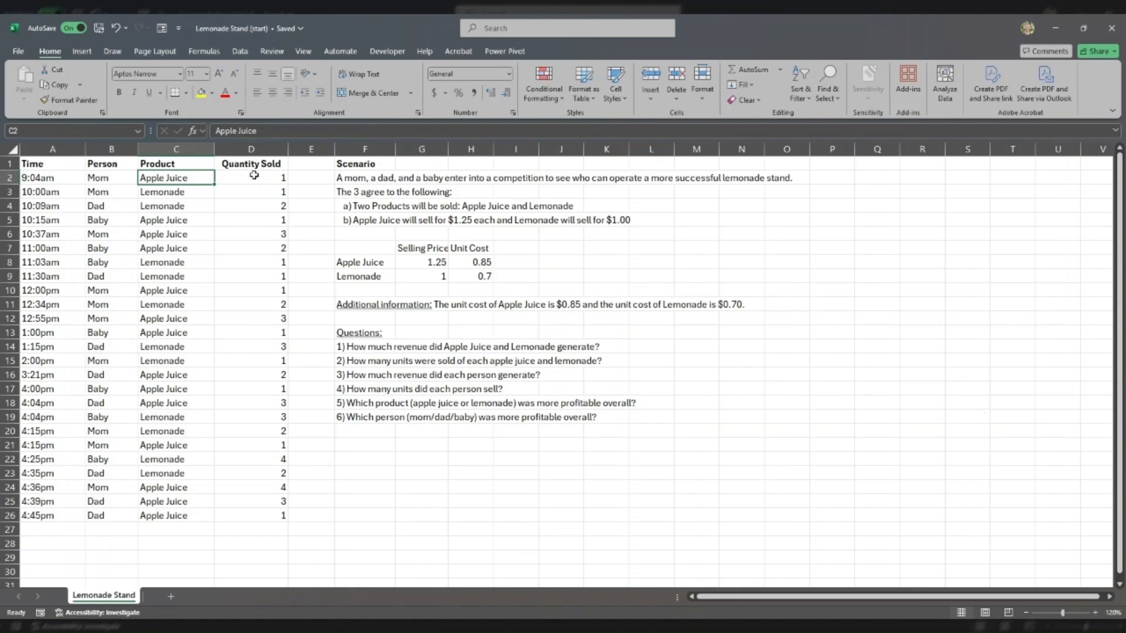
{"action": "left_click", "coordinate": [255, 175]}
{"action": "left_click", "coordinate": [57, 178]}
{"action": "left_click_drag", "start_coordinate": [240, 175], "coordinate": [50, 174]}
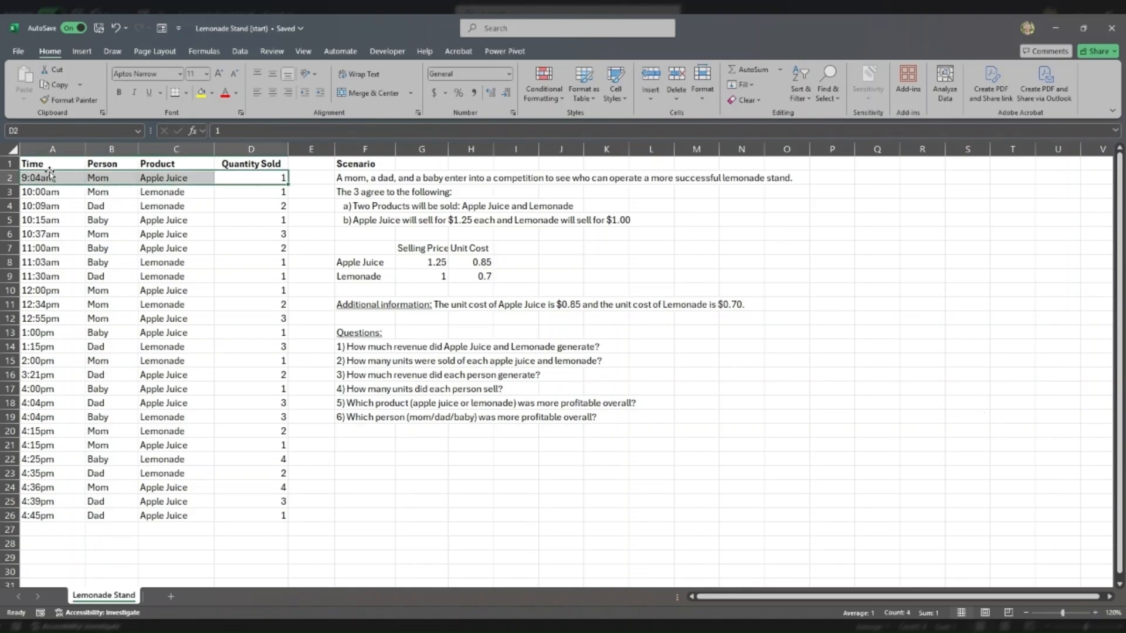
{"action": "left_click", "coordinate": [429, 262]}
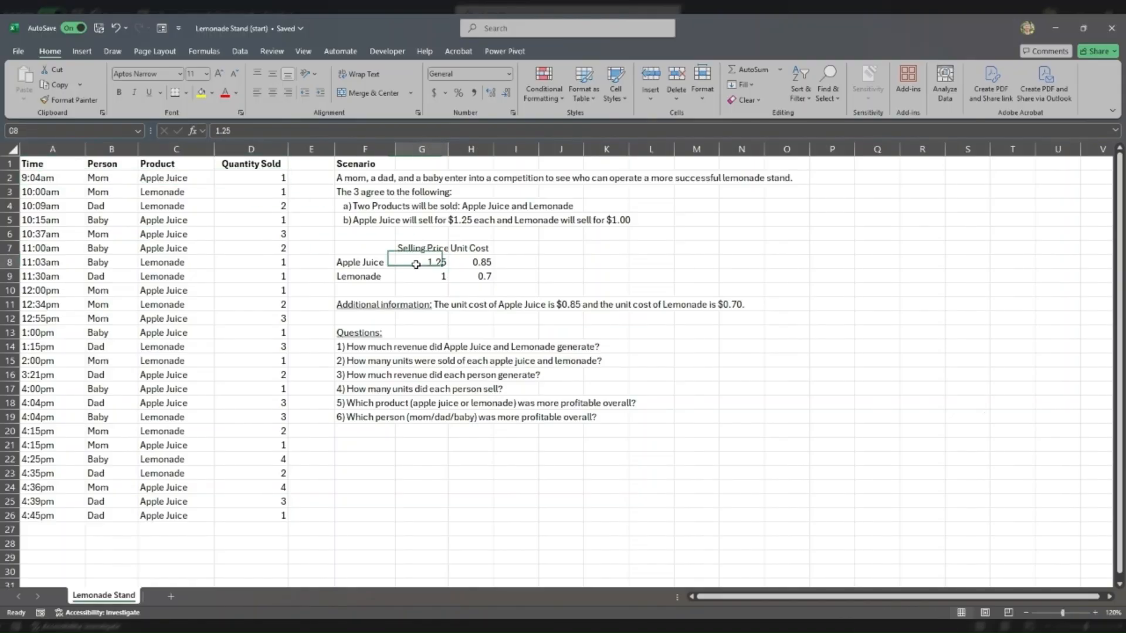
{"action": "left_click", "coordinate": [273, 180]}
{"action": "left_click", "coordinate": [305, 178]}
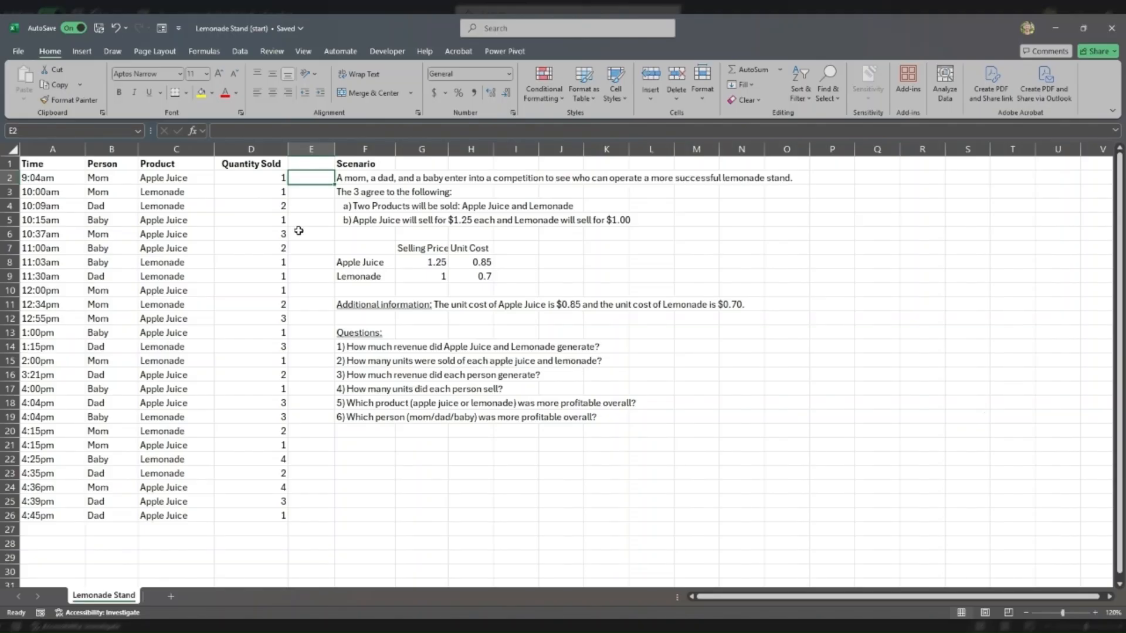
- Compare the Quantity Sold values in D2:D26 with the Apple Juice selling price and the space available in column E
{"action": "left_click", "coordinate": [325, 147]}
{"action": "left_click", "coordinate": [417, 262]}
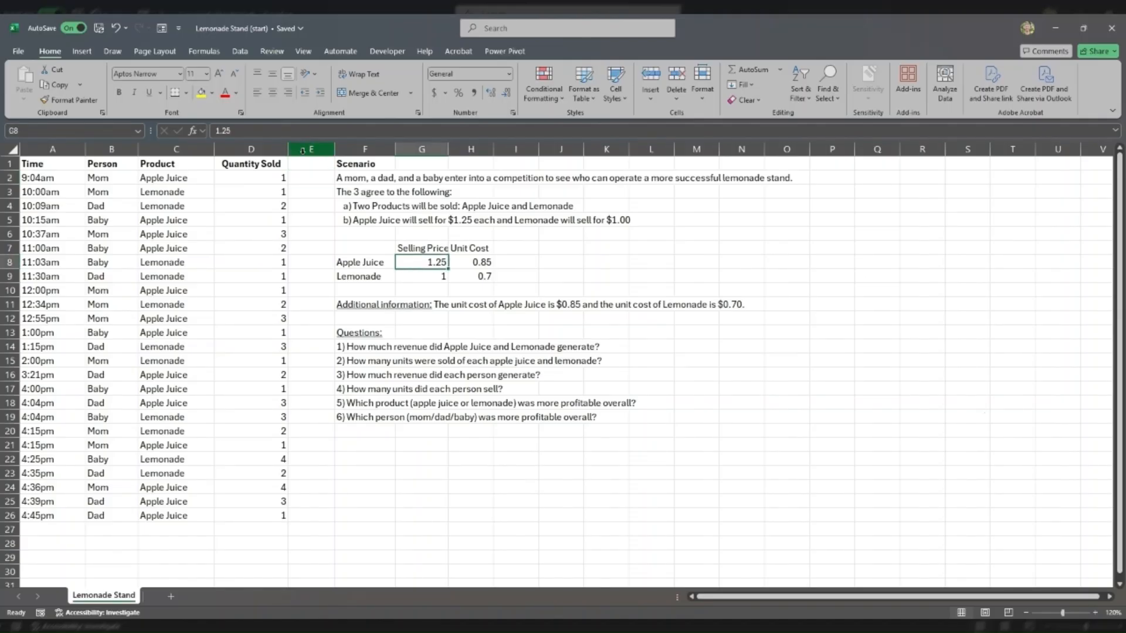
{"action": "left_click_drag", "start_coordinate": [254, 175], "coordinate": [264, 511]}
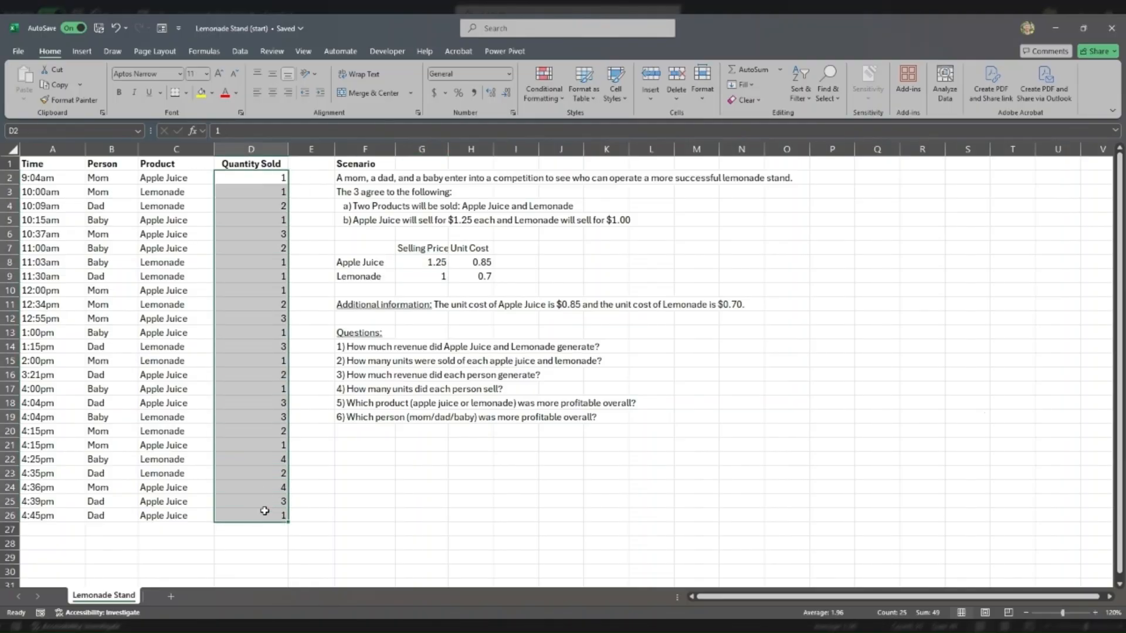
{"action": "left_click", "coordinate": [414, 262]}
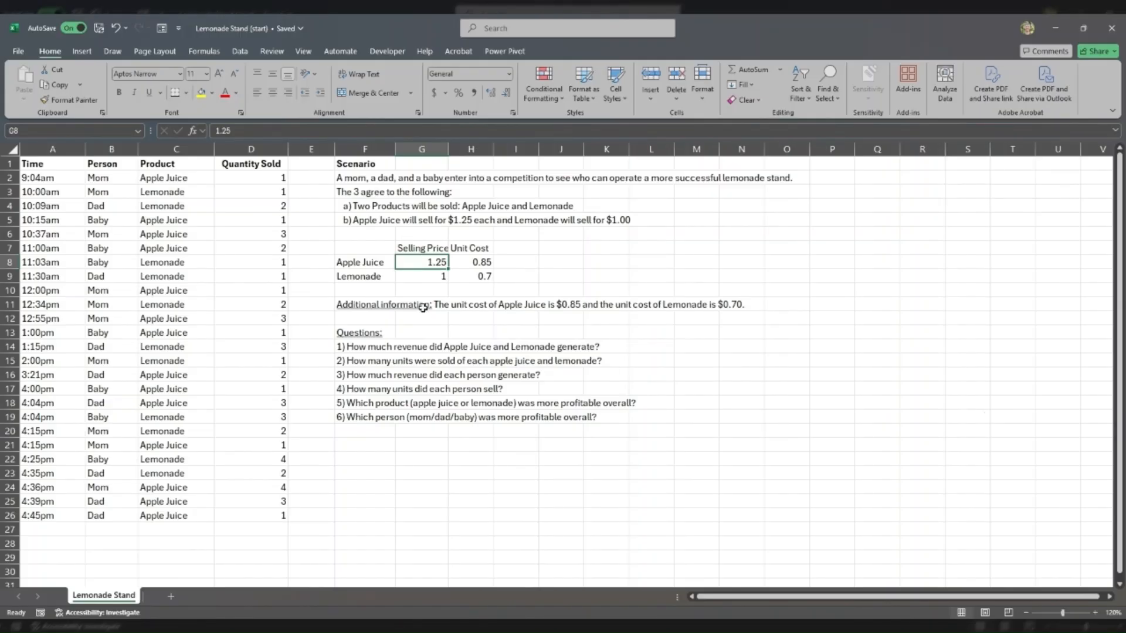
{"action": "left_click_drag", "start_coordinate": [287, 177], "coordinate": [300, 180]}
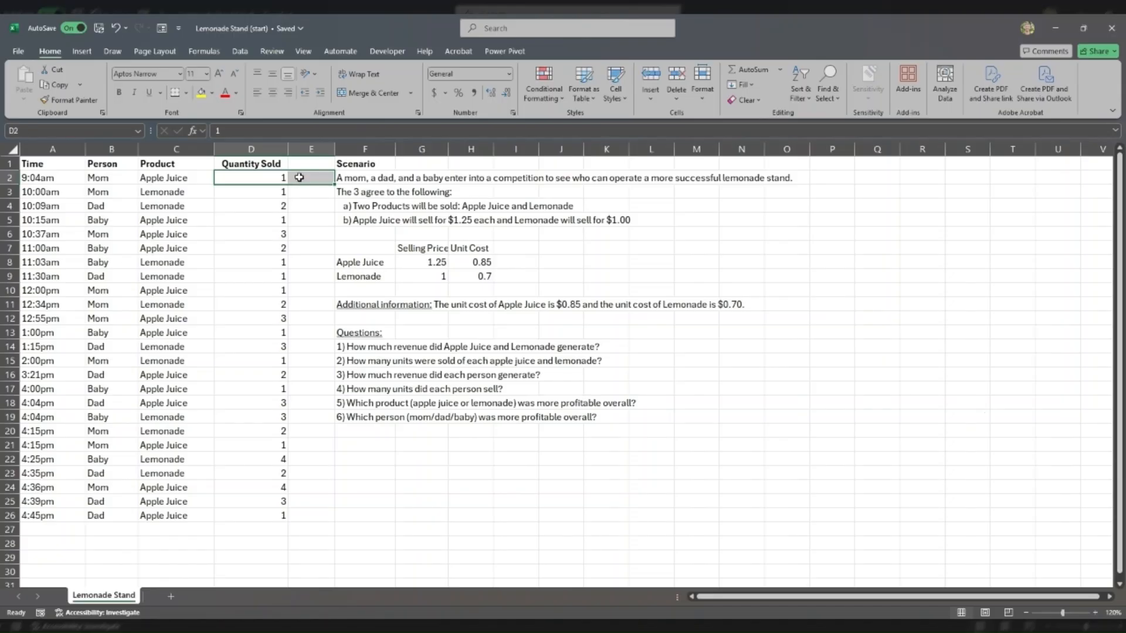
{"action": "left_click", "coordinate": [299, 180]}
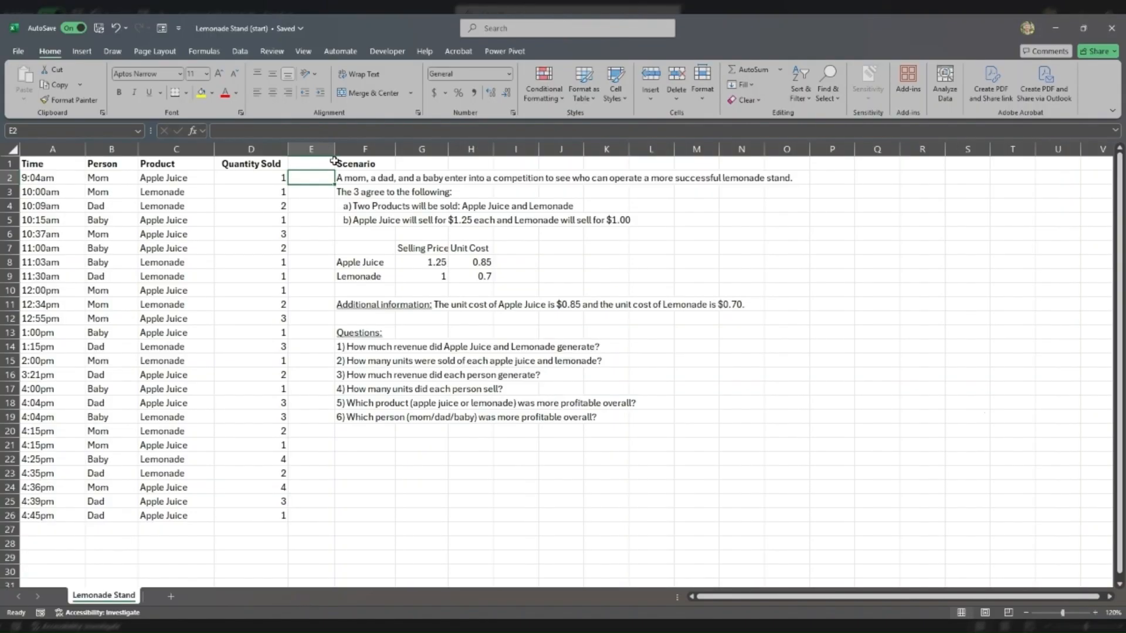
- Try relocating the scenario and questions block F1:O19 so it starts at L1, examine the freed columns, and undo the move
{"action": "left_click_drag", "start_coordinate": [336, 164], "coordinate": [778, 417]}
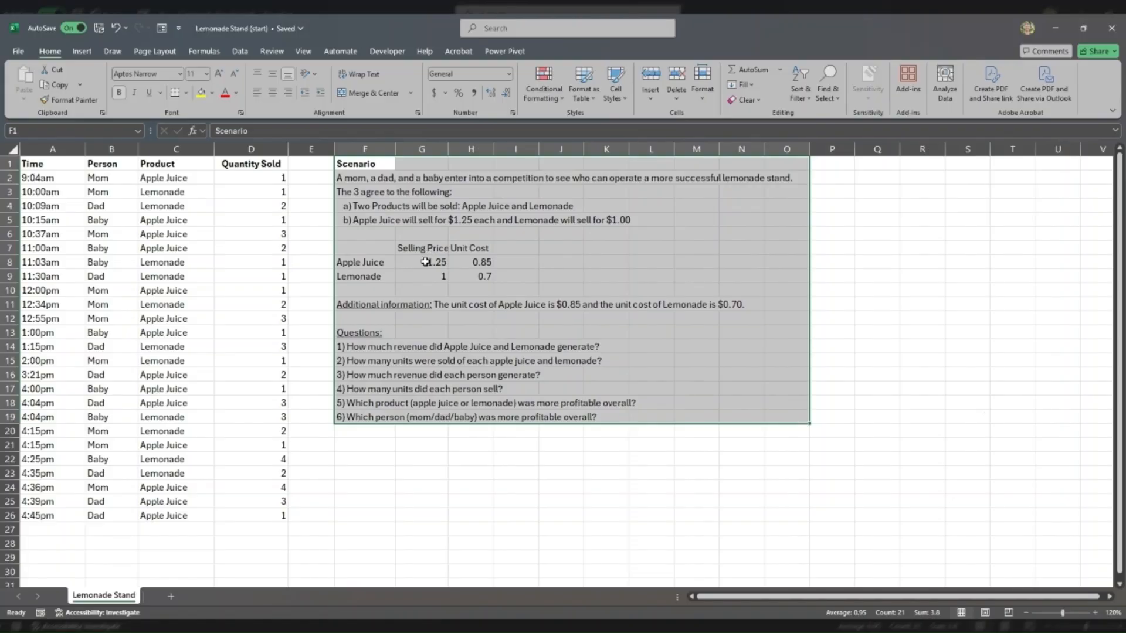
{"action": "key", "text": "ctrl+c"}
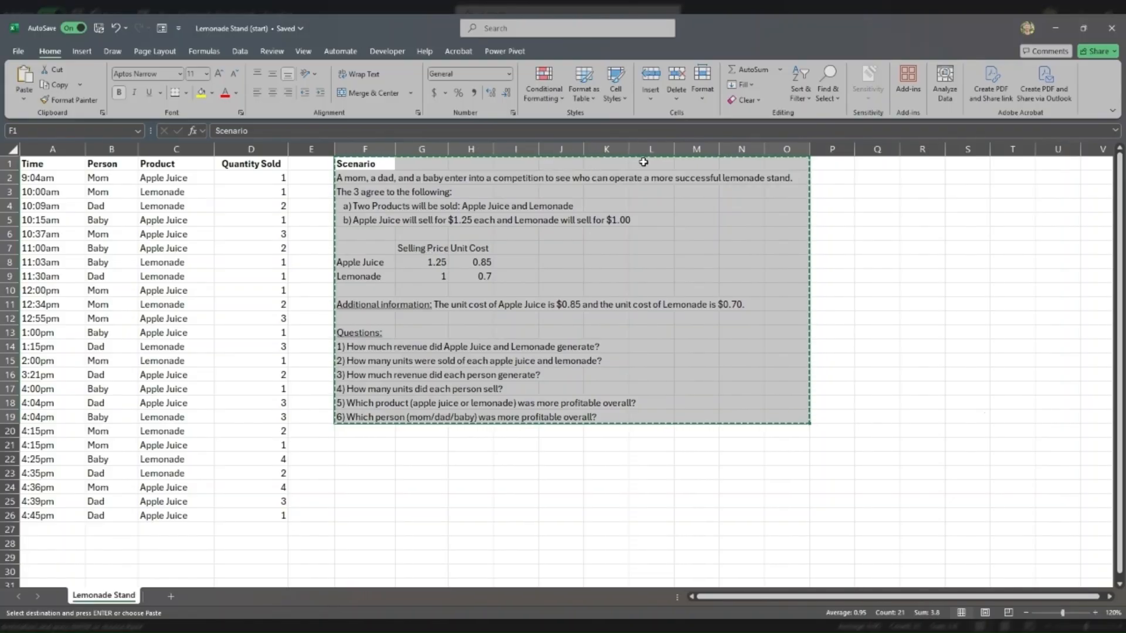
{"action": "left_click", "coordinate": [645, 167]}
{"action": "key", "text": "ctrl+v"}
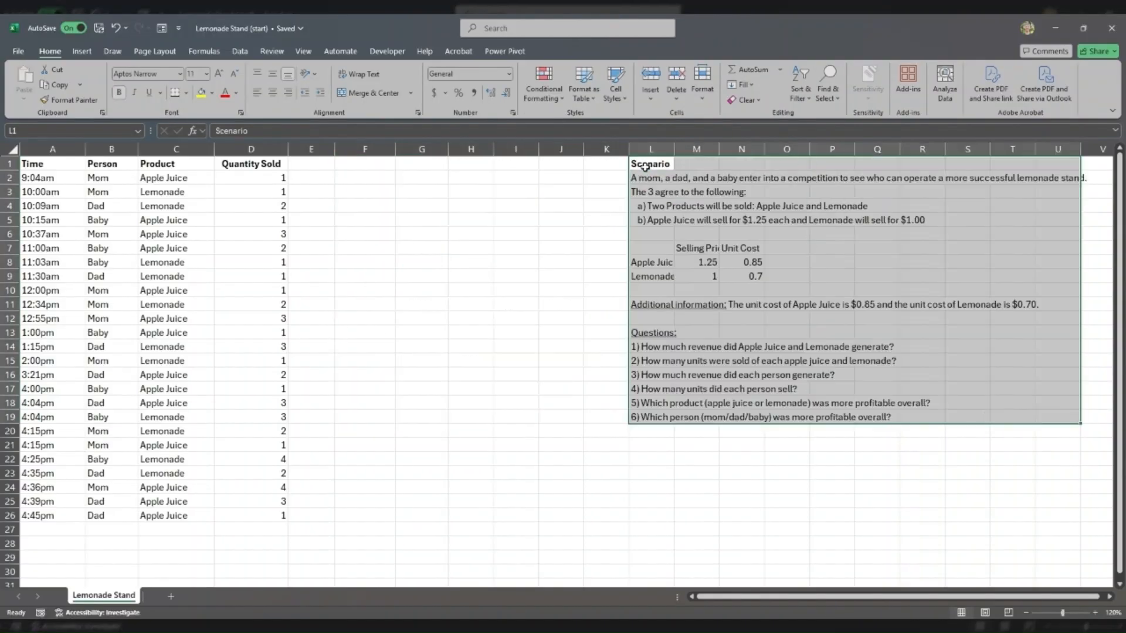
{"action": "left_click_drag", "start_coordinate": [311, 149], "coordinate": [593, 195]}
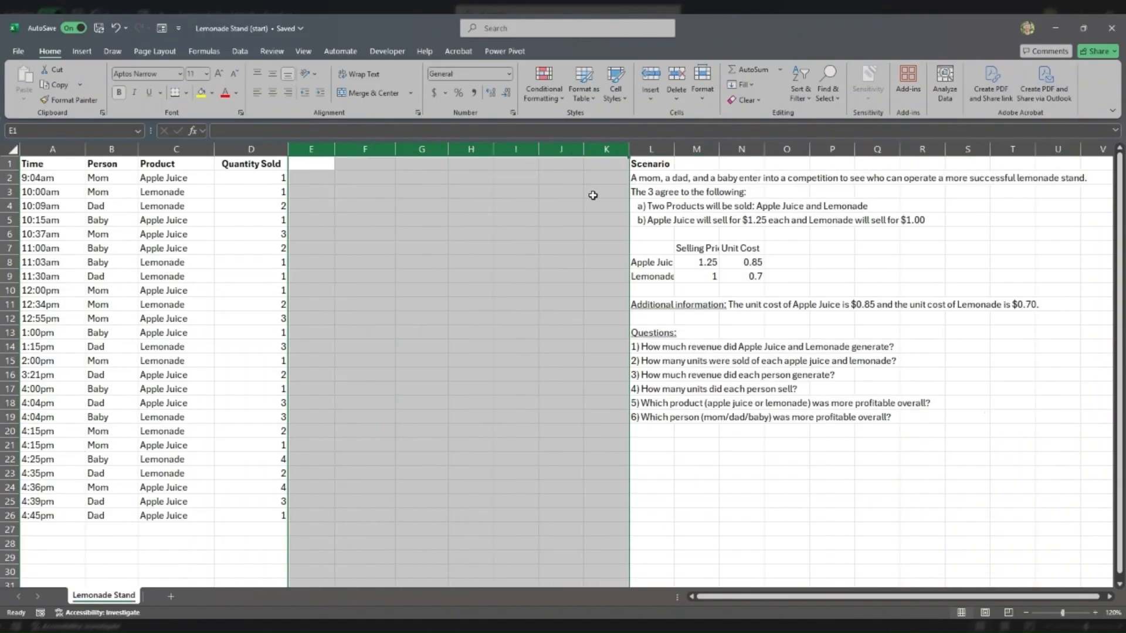
{"action": "left_click", "coordinate": [565, 245]}
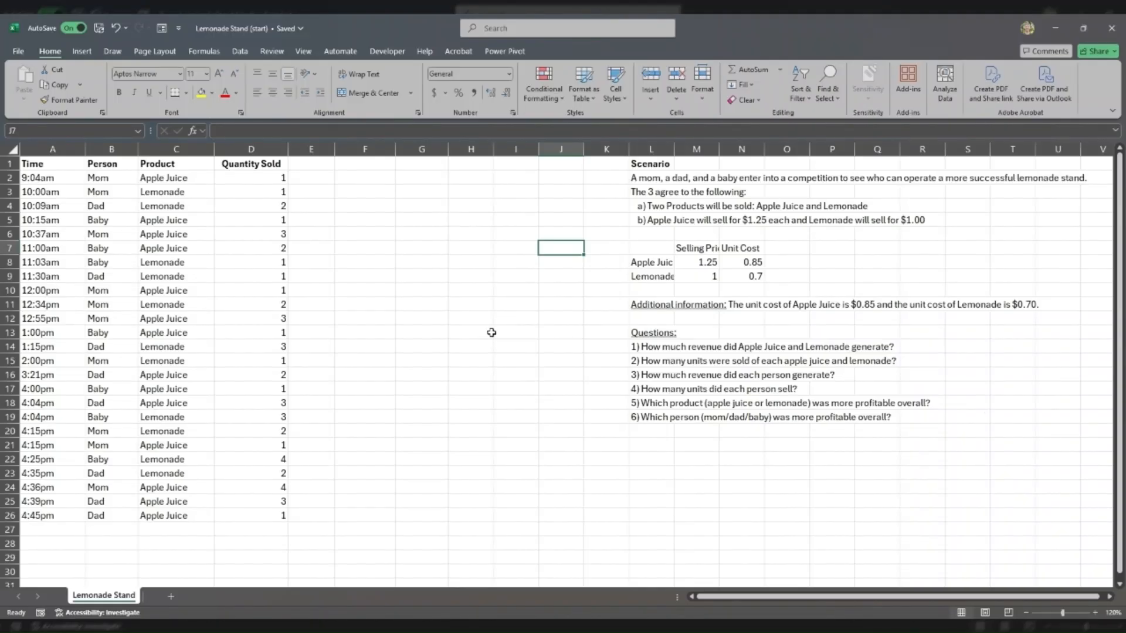
{"action": "key", "text": "ctrl+z"}
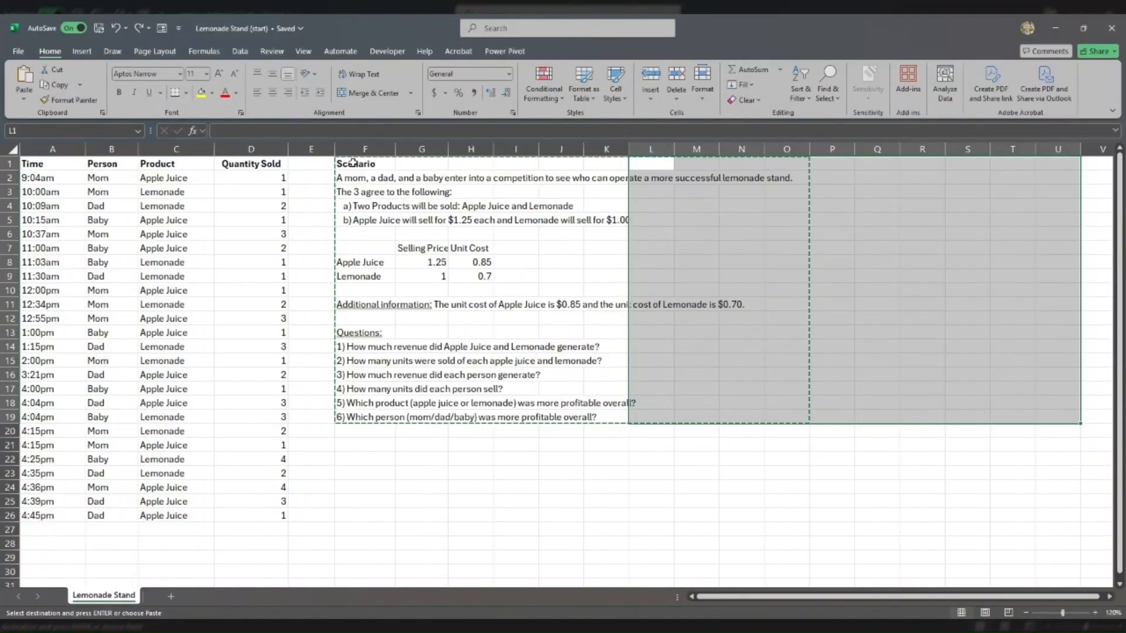
- Try relocating the scenario block F1:O19 so it starts at H22, undo the move and clear the pending cut
{"action": "mouse_move", "coordinate": [352, 162]}
{"action": "left_mouse_down"}
{"action": "mouse_move", "coordinate": [786, 415]}
{"action": "mouse_move", "coordinate": [623, 284]}
{"action": "mouse_move", "coordinate": [356, 168]}
{"action": "left_mouse_up"}
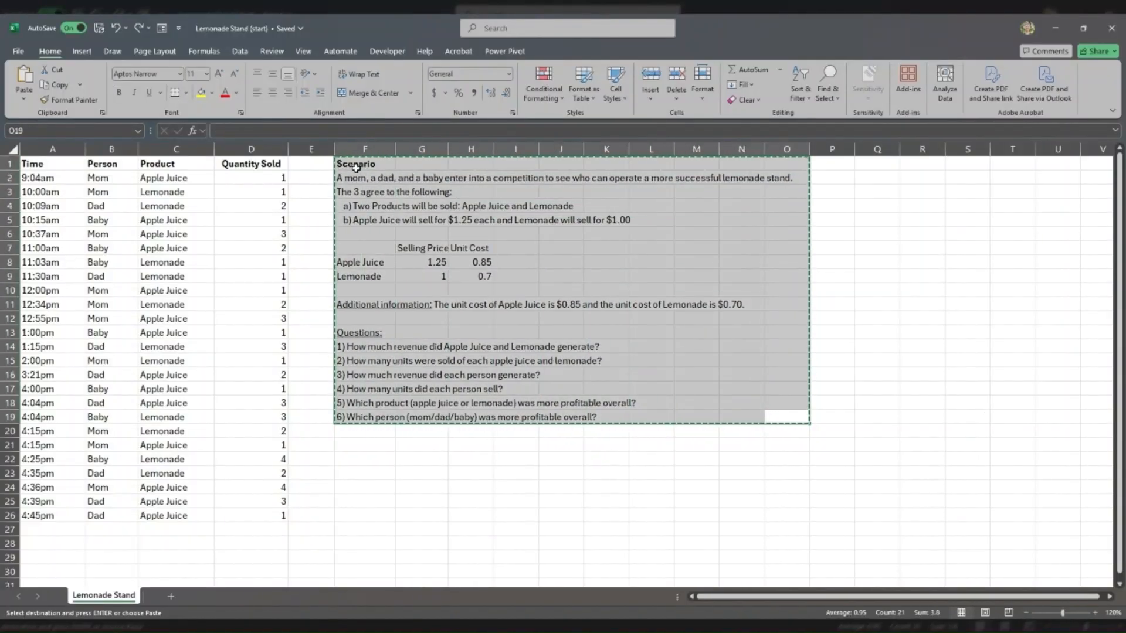
{"action": "left_click", "coordinate": [923, 362]}
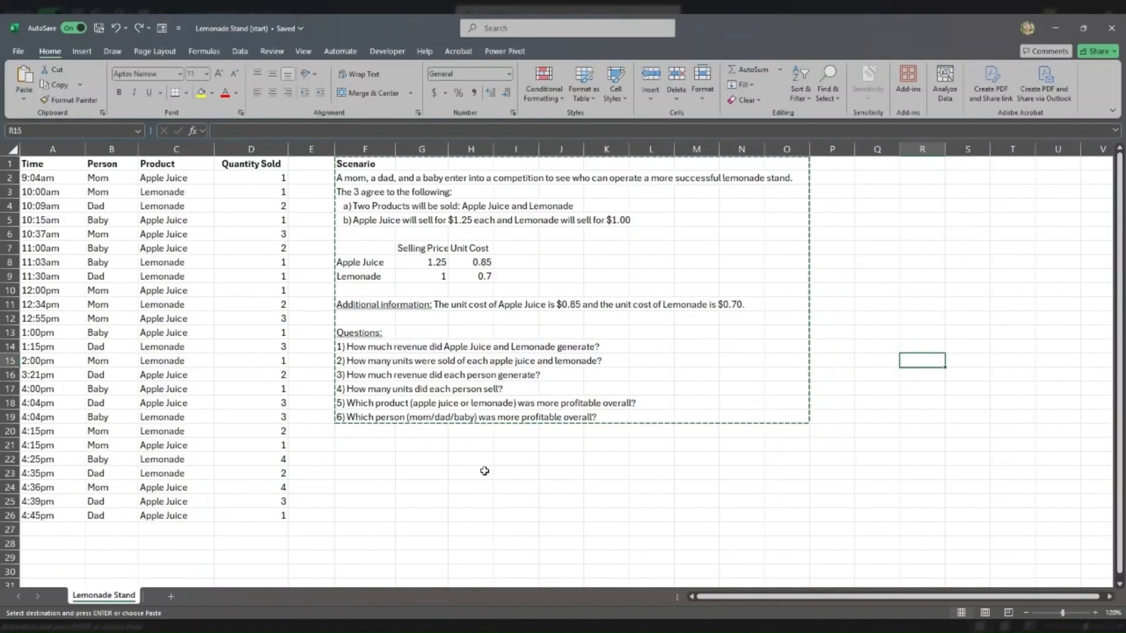
{"action": "left_click", "coordinate": [467, 462]}
{"action": "key", "text": "ctrl+v"}
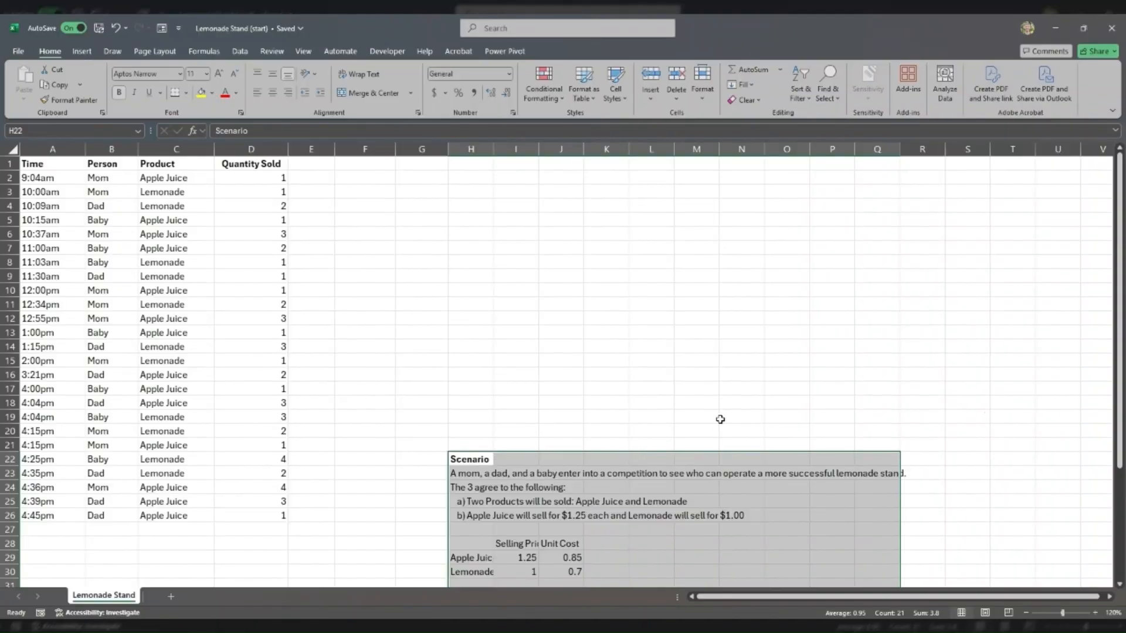
{"action": "key", "text": "ctrl+z"}
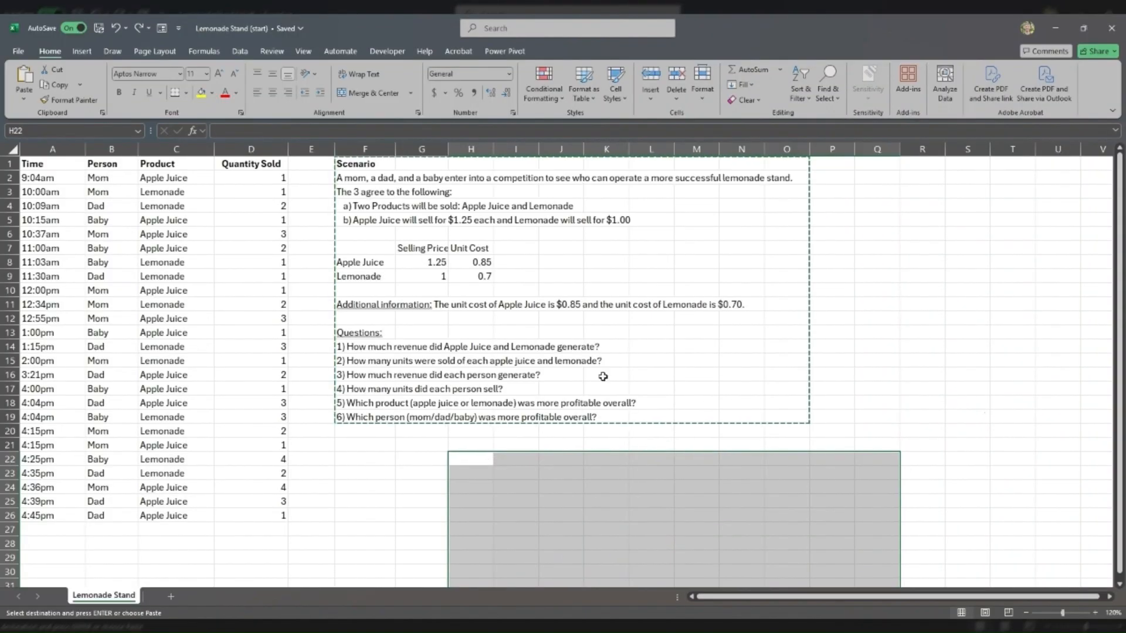
{"action": "left_click", "coordinate": [427, 440]}
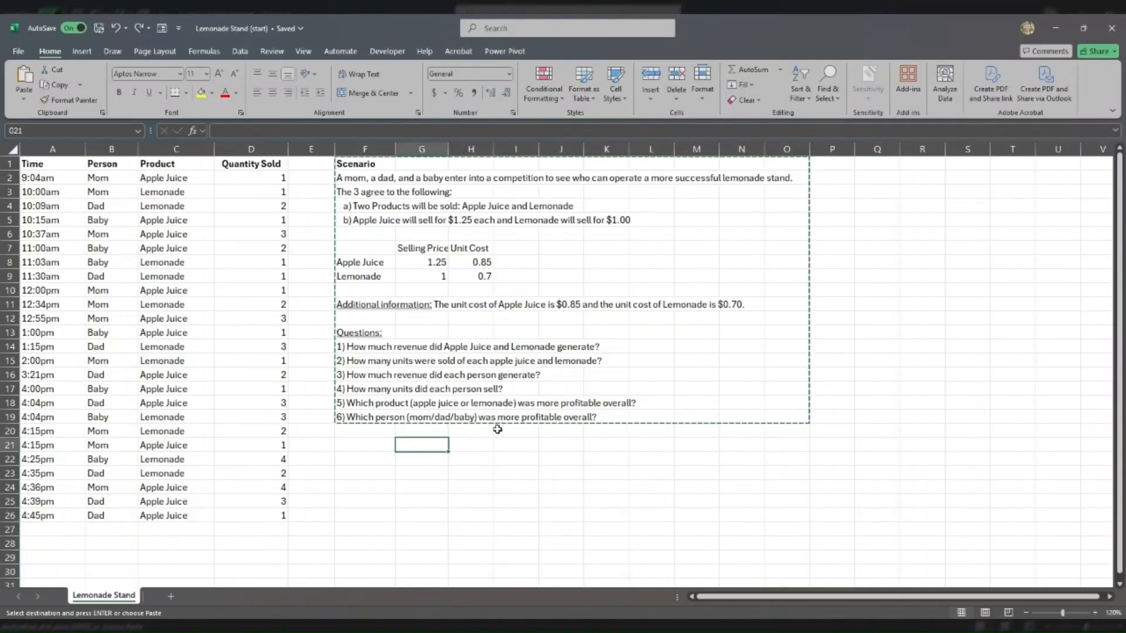
{"action": "double_click", "coordinate": [471, 445]}
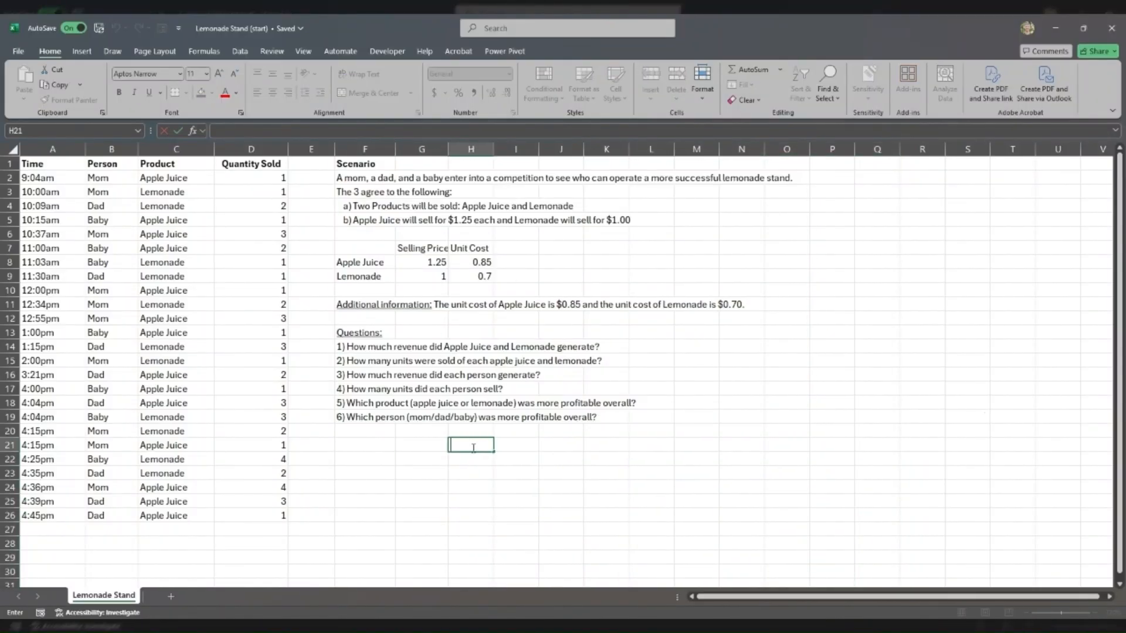
{"action": "key", "text": "Return"}
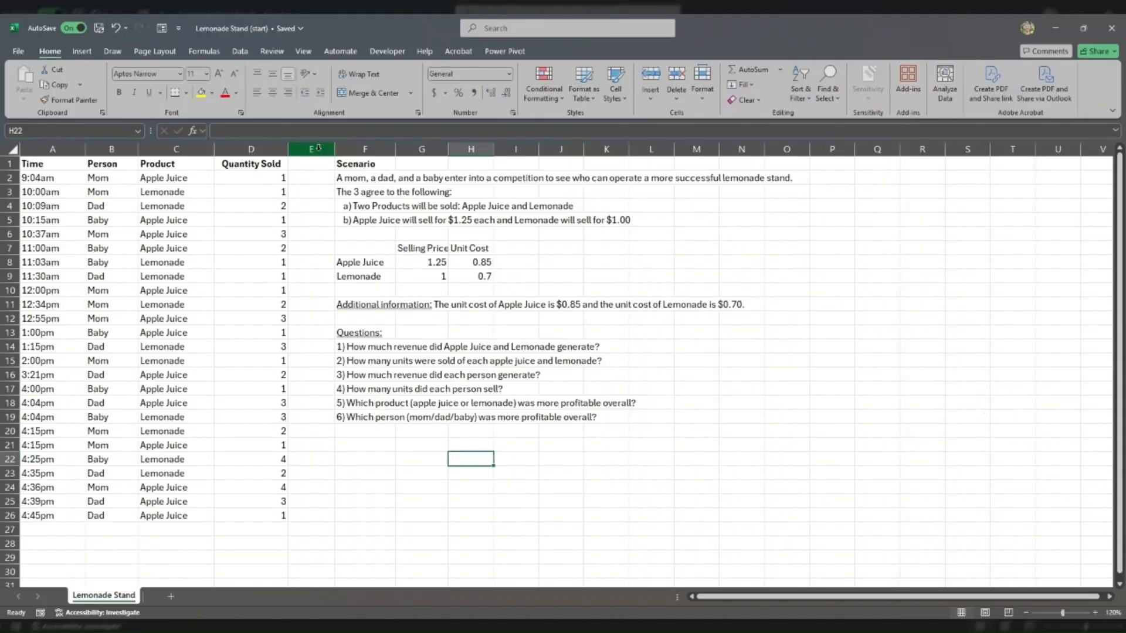
- Insert a blank column at E and another at F, between Quantity Sold and the scenario text
{"action": "left_click", "coordinate": [317, 147]}
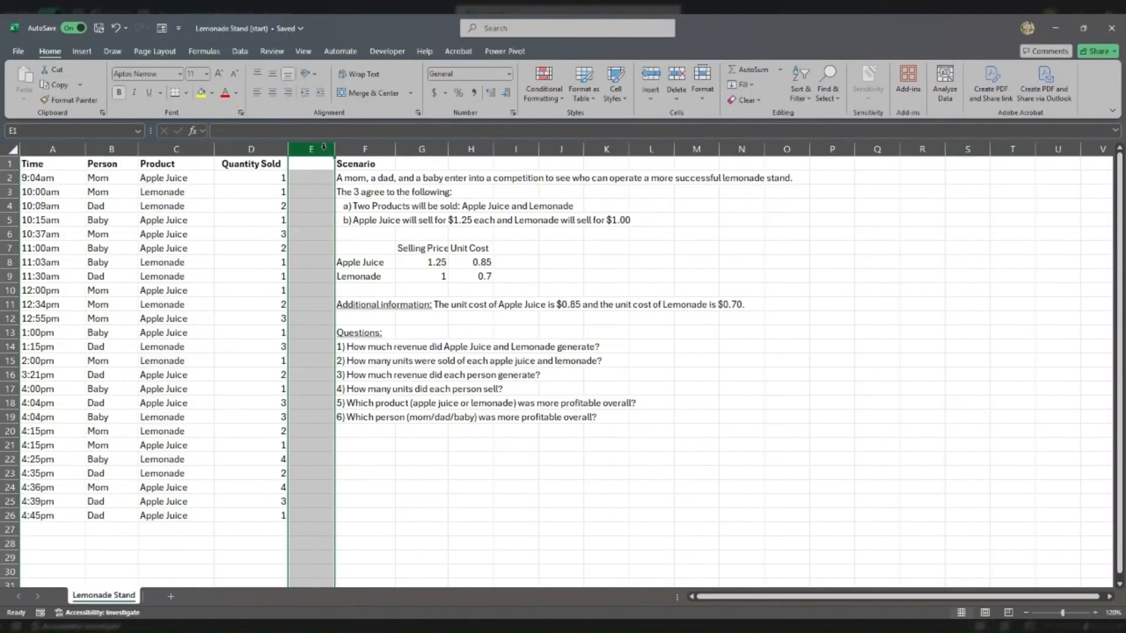
{"action": "left_click", "coordinate": [367, 269]}
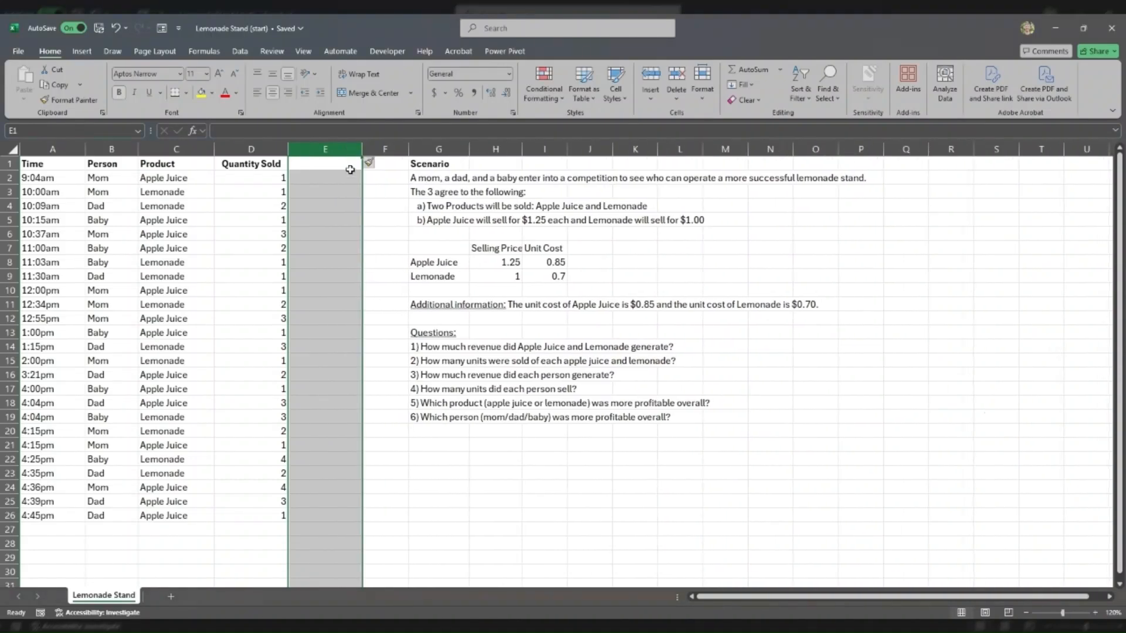
{"action": "right_click", "coordinate": [384, 149]}
{"action": "key", "text": "ctrl+shift+equal"}
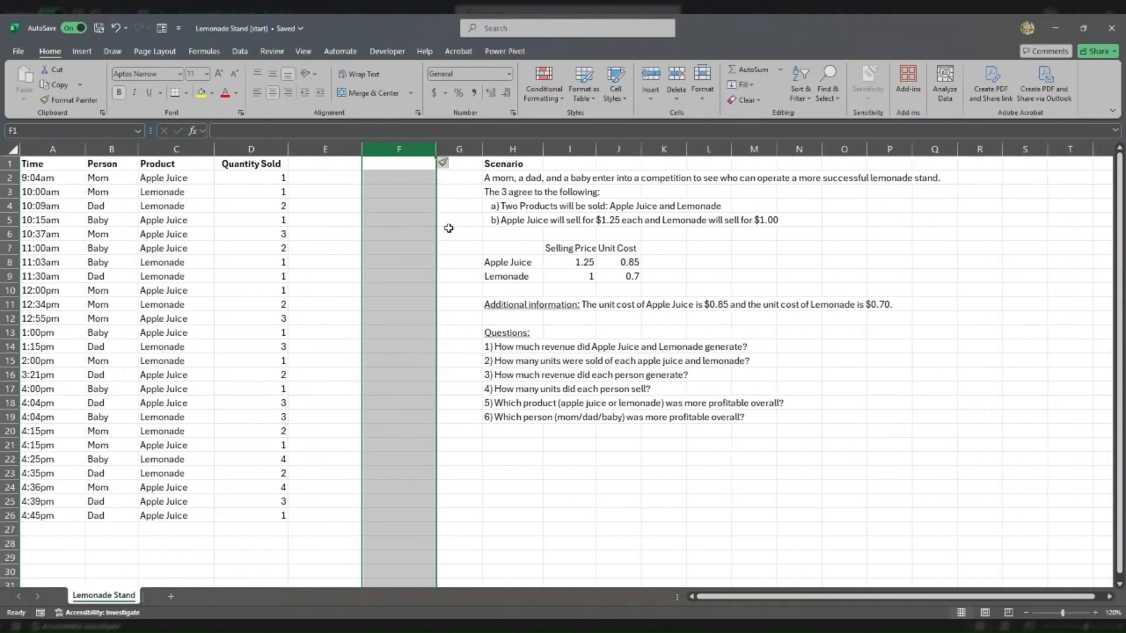
- Insert one blank column before the Scenario column, and four more blank columns at F to I
{"action": "left_click", "coordinate": [514, 148]}
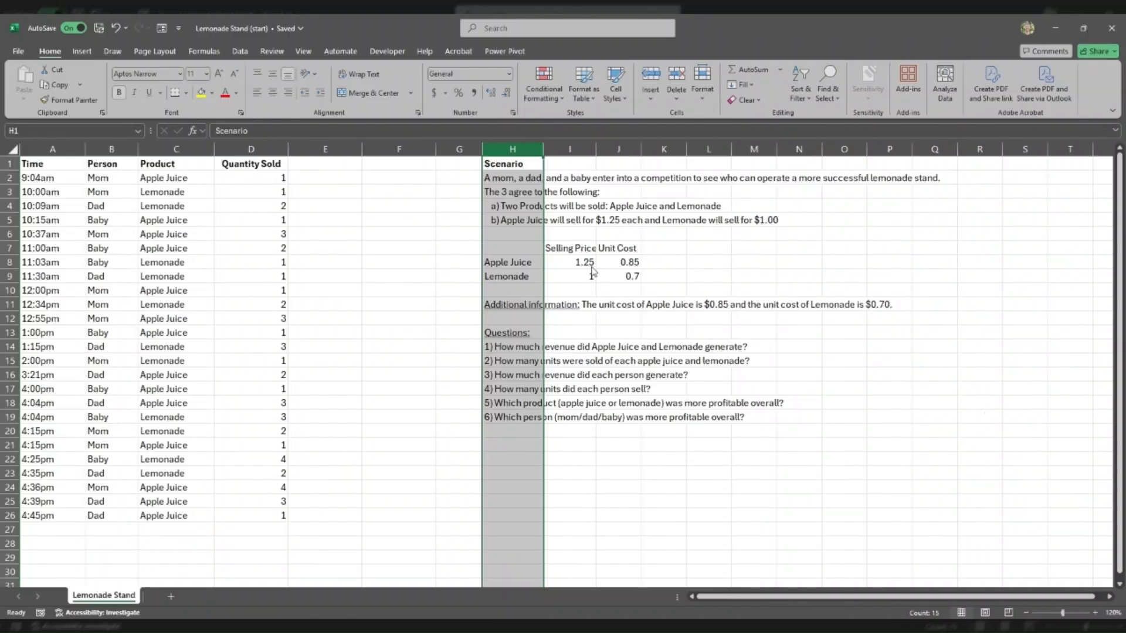
{"action": "key", "text": "ctrl+shift+plus"}
{"action": "left_click", "coordinate": [573, 148]}
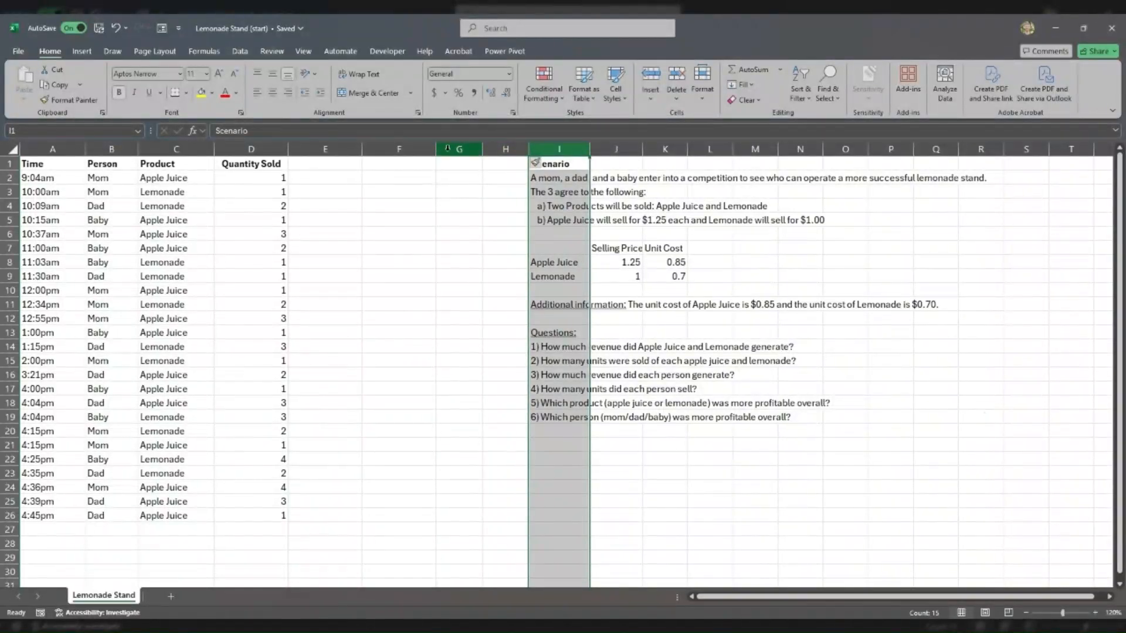
{"action": "left_click_drag", "start_coordinate": [401, 146], "coordinate": [505, 148]}
{"action": "left_click", "coordinate": [399, 192]}
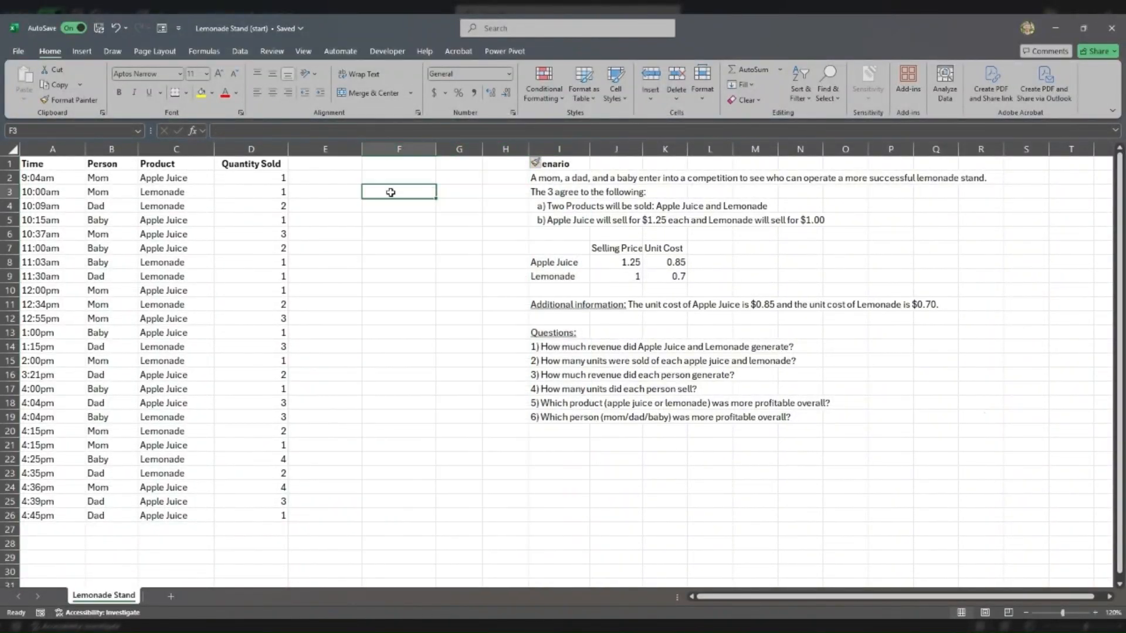
{"action": "left_click_drag", "start_coordinate": [399, 145], "coordinate": [557, 151]}
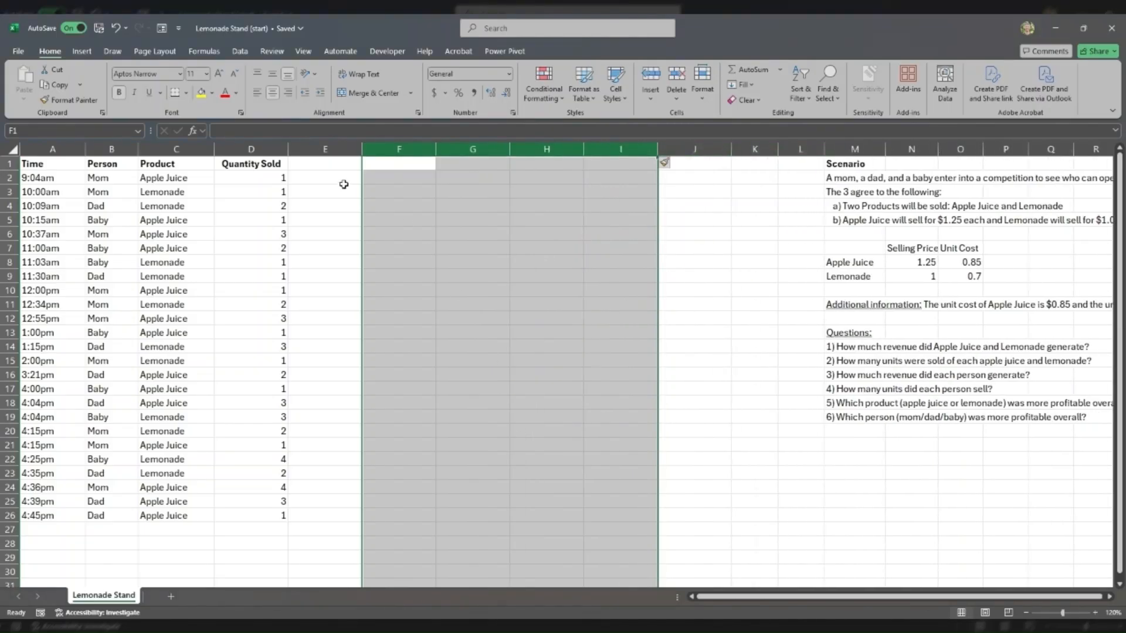
- Delete the two surplus blank columns J and K before the scenario text
{"action": "left_click_drag", "start_coordinate": [344, 166], "coordinate": [720, 485]}
{"action": "left_click_drag", "start_coordinate": [704, 150], "coordinate": [757, 151]}
{"action": "key", "text": "ctrl+minus"}
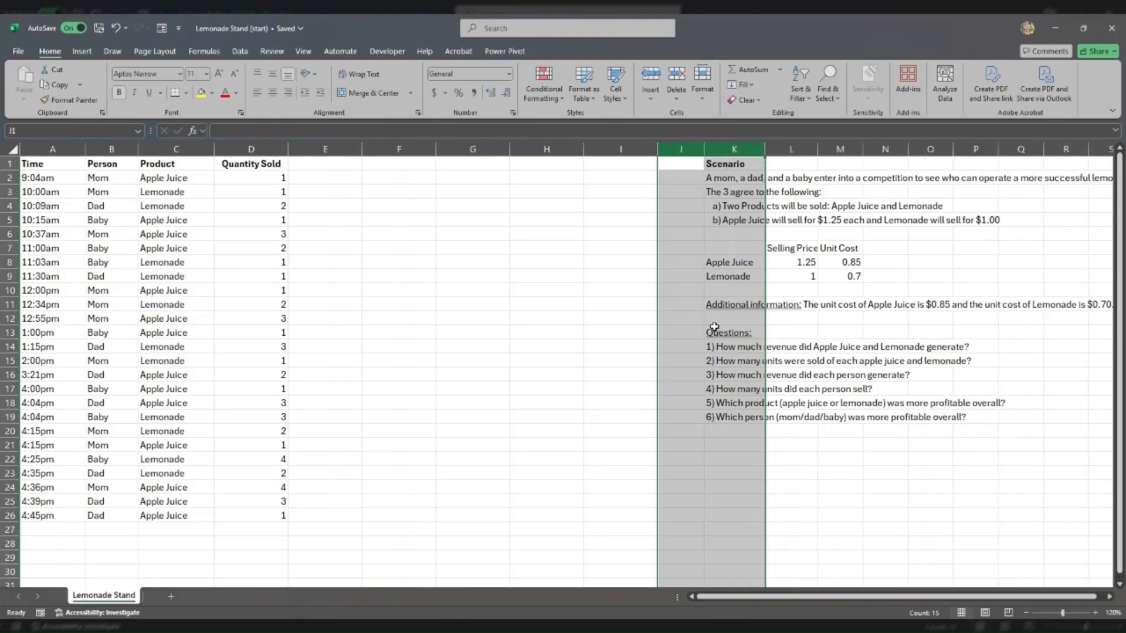
- Highlight question 1 about Apple Juice and Lemonade revenue, K14:P14, with a yellow fill
{"action": "left_click", "coordinate": [713, 332]}
{"action": "left_click_drag", "start_coordinate": [720, 347], "coordinate": [979, 348]}
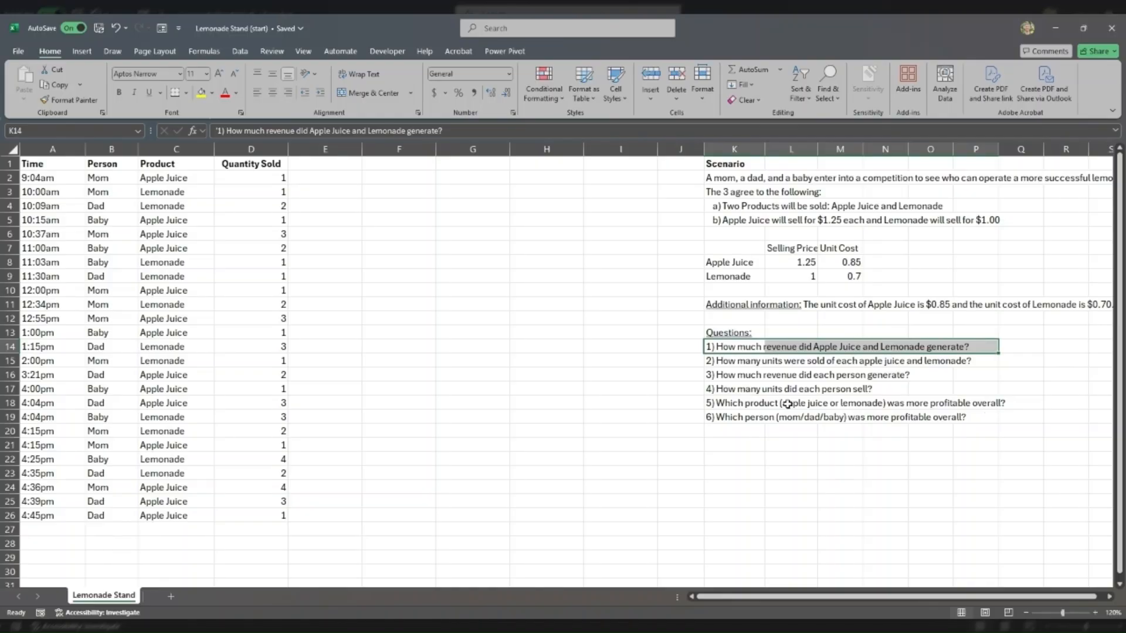
{"action": "left_click", "coordinate": [201, 93]}
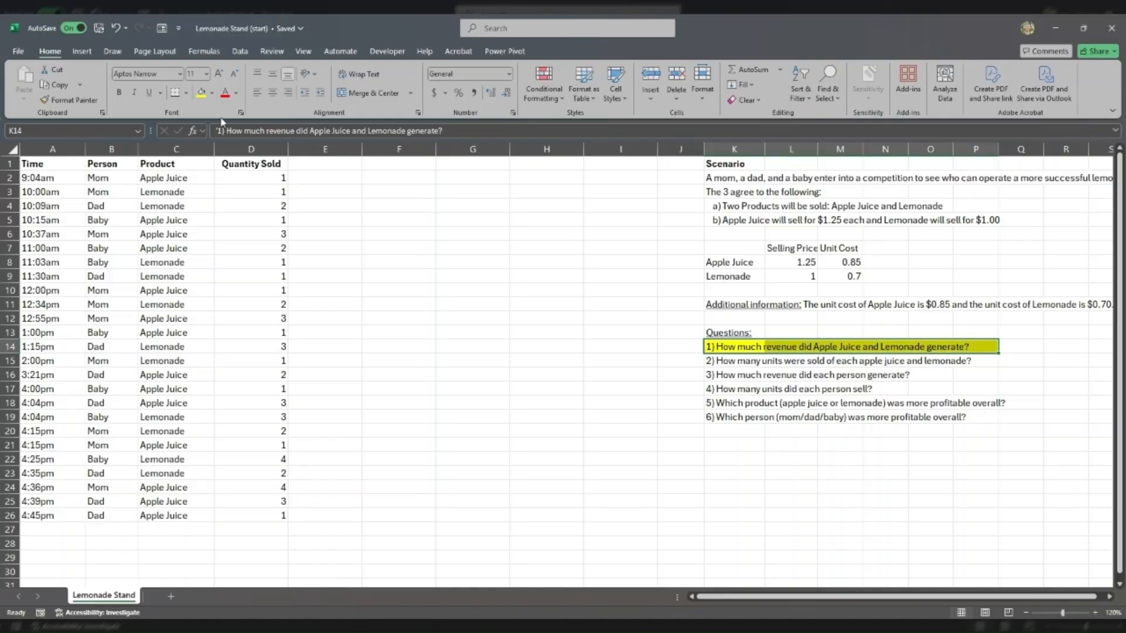
{"action": "left_click", "coordinate": [734, 405]}
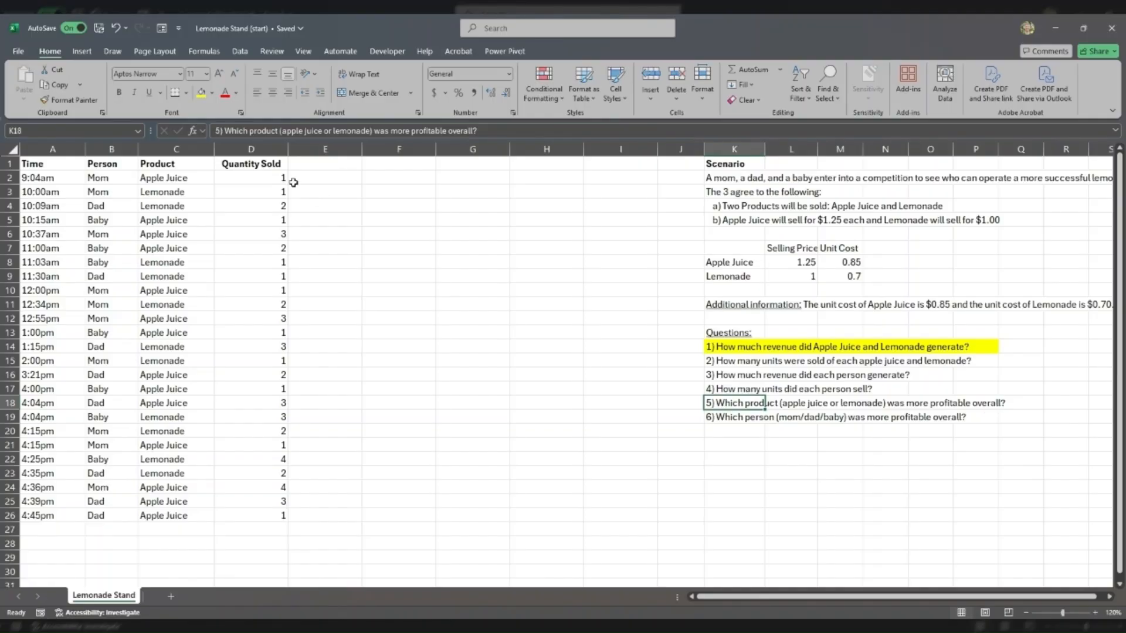
- Review the Quantity Sold values in D2:D26 and select the empty header cell E1 beside them
{"action": "left_click_drag", "start_coordinate": [276, 177], "coordinate": [271, 515]}
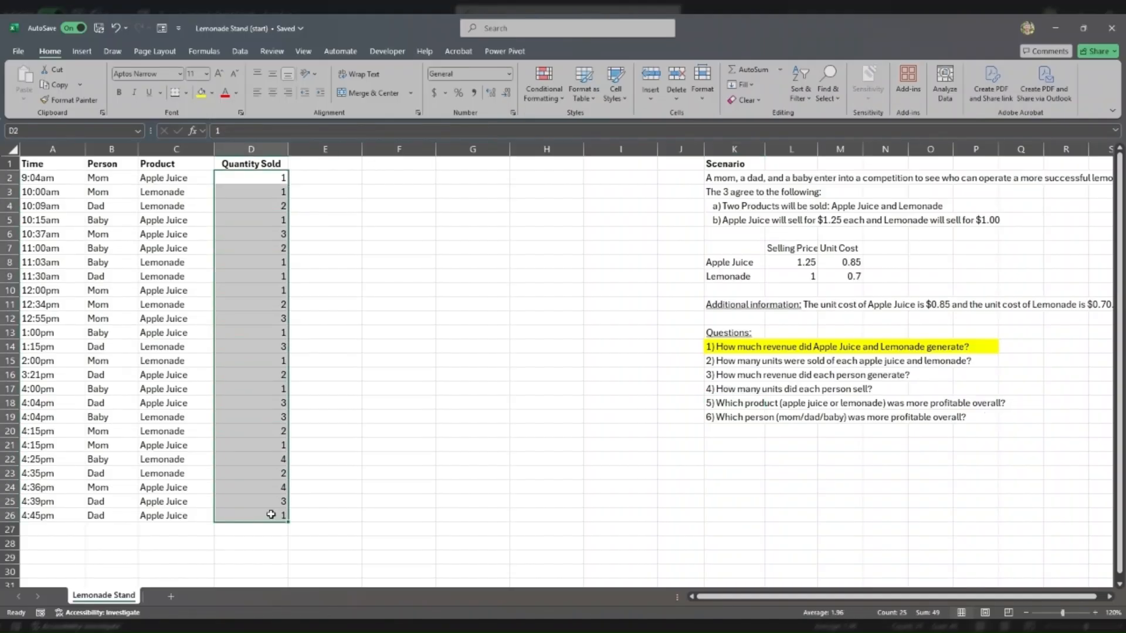
{"action": "key", "text": "Left"}
{"action": "left_click", "coordinate": [300, 163]}
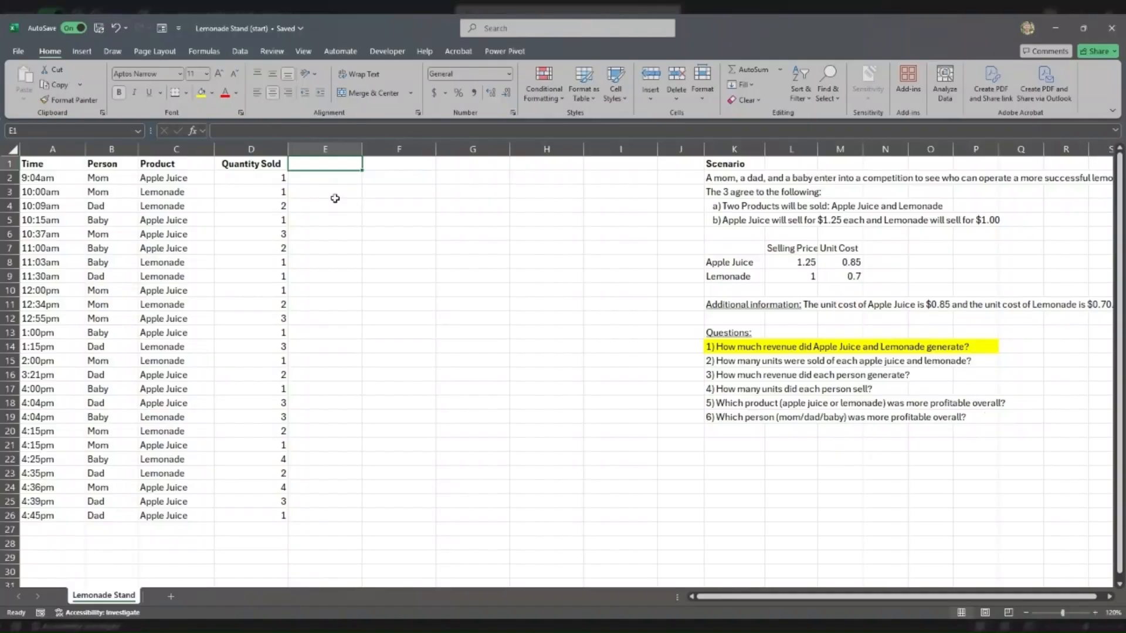
- Enter the header "Selling Price" in E1 and check the product names in column C
{"action": "type", "text": "Selling Price"}
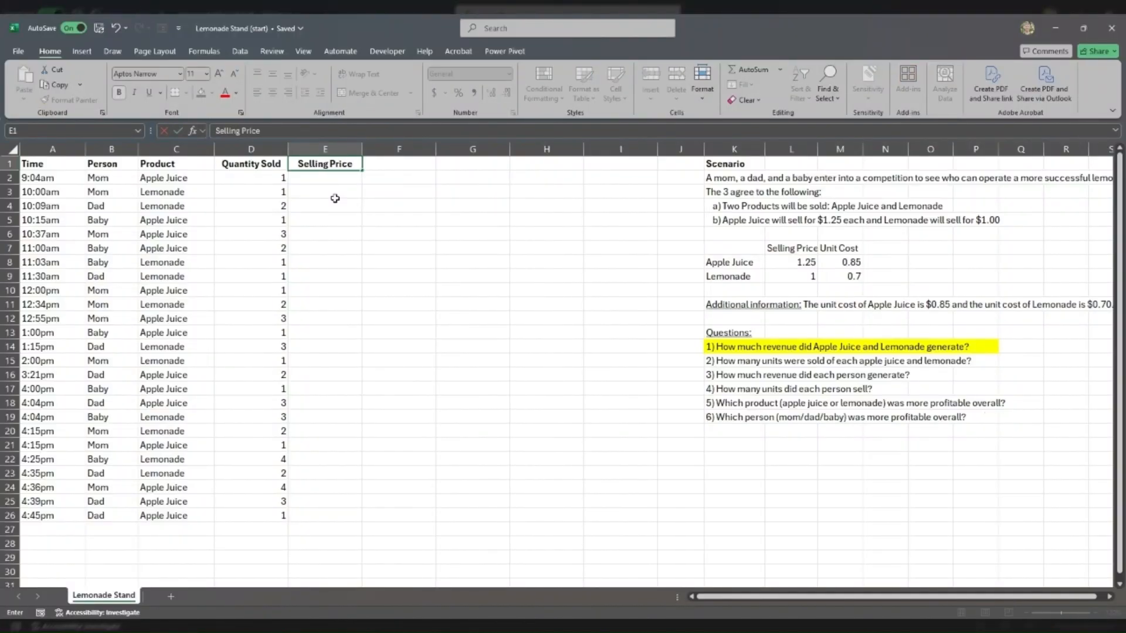
{"action": "key", "text": "Return"}
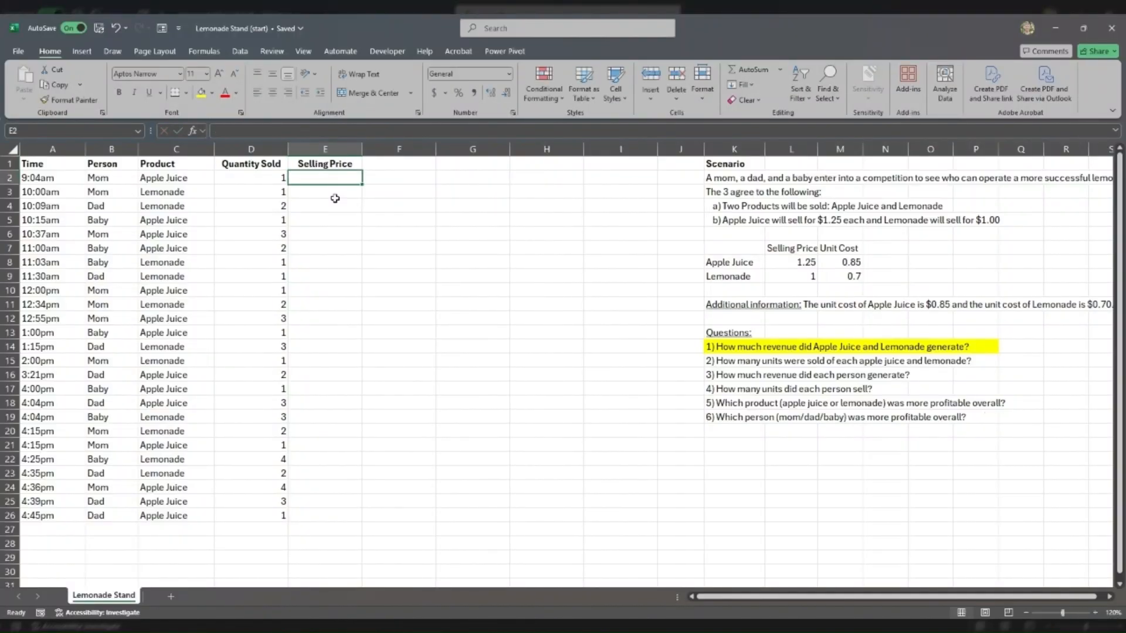
{"action": "left_click", "coordinate": [280, 177]}
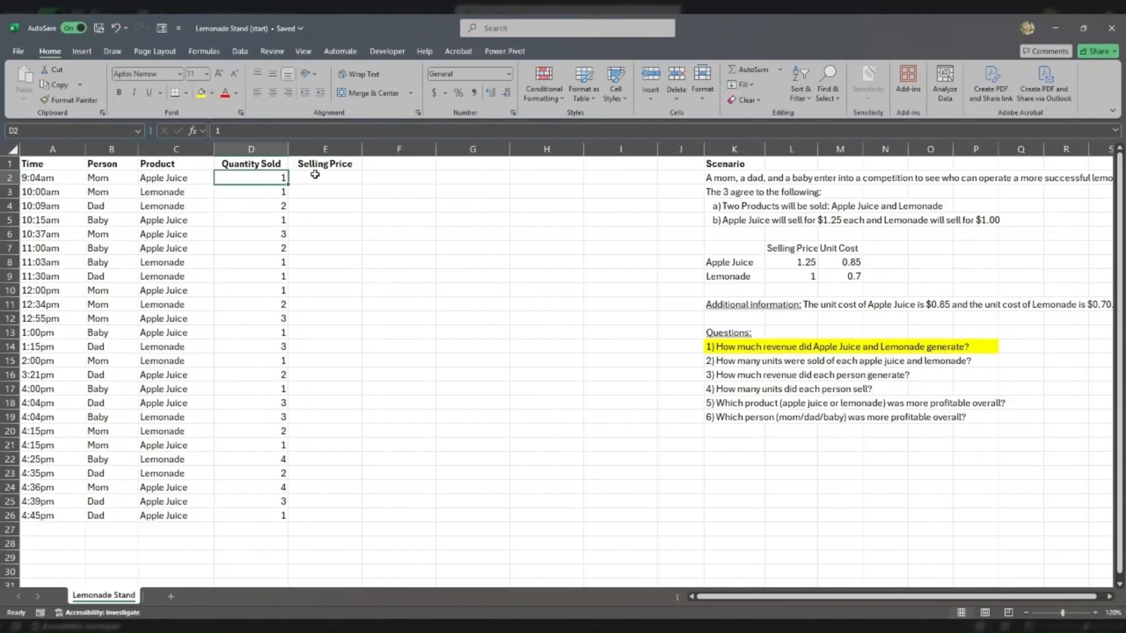
{"action": "left_click", "coordinate": [176, 177]}
{"action": "left_click", "coordinate": [180, 221]}
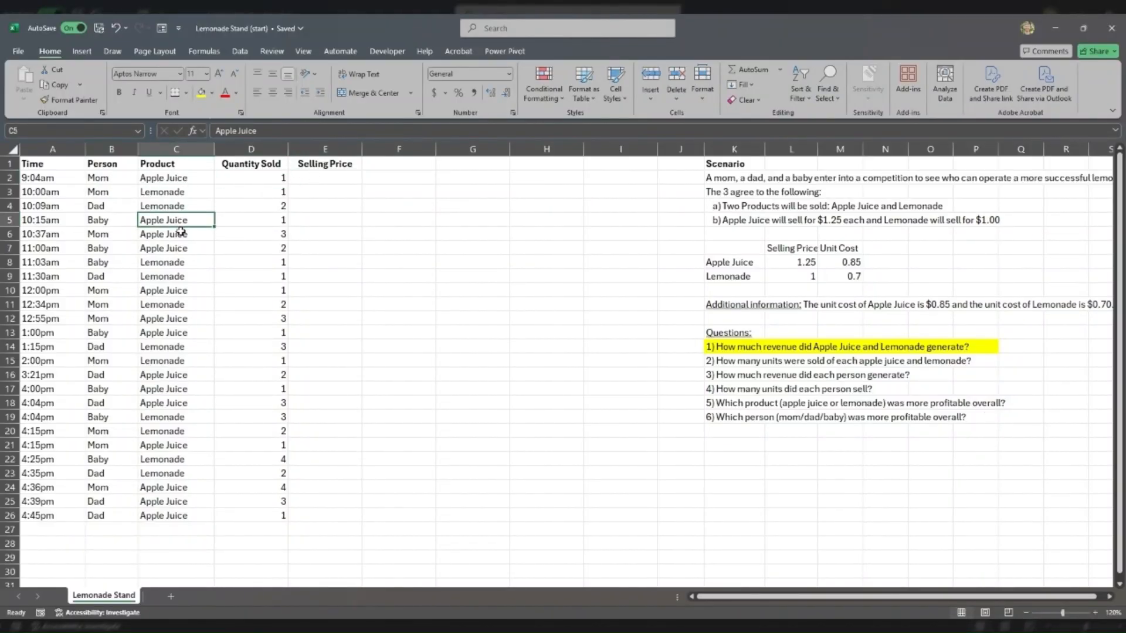
{"action": "left_click_drag", "start_coordinate": [178, 264], "coordinate": [179, 279]}
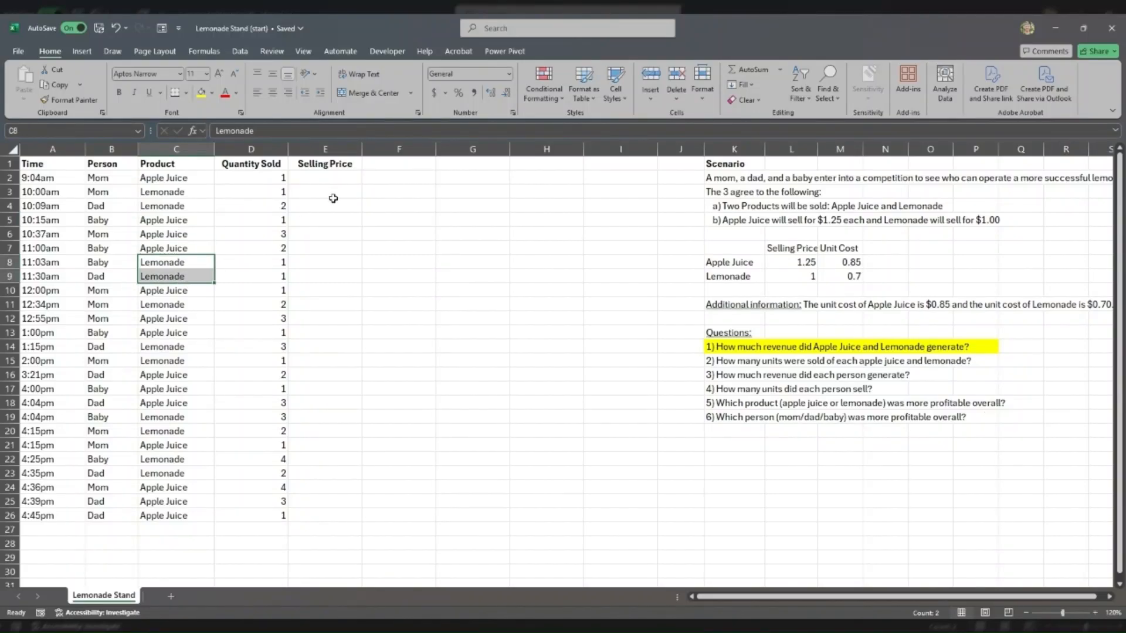
- Try to enter an IF formula in E2 giving 1.25 for "Apple Juice" in C2 and otherwise 1
{"action": "left_click", "coordinate": [332, 176]}
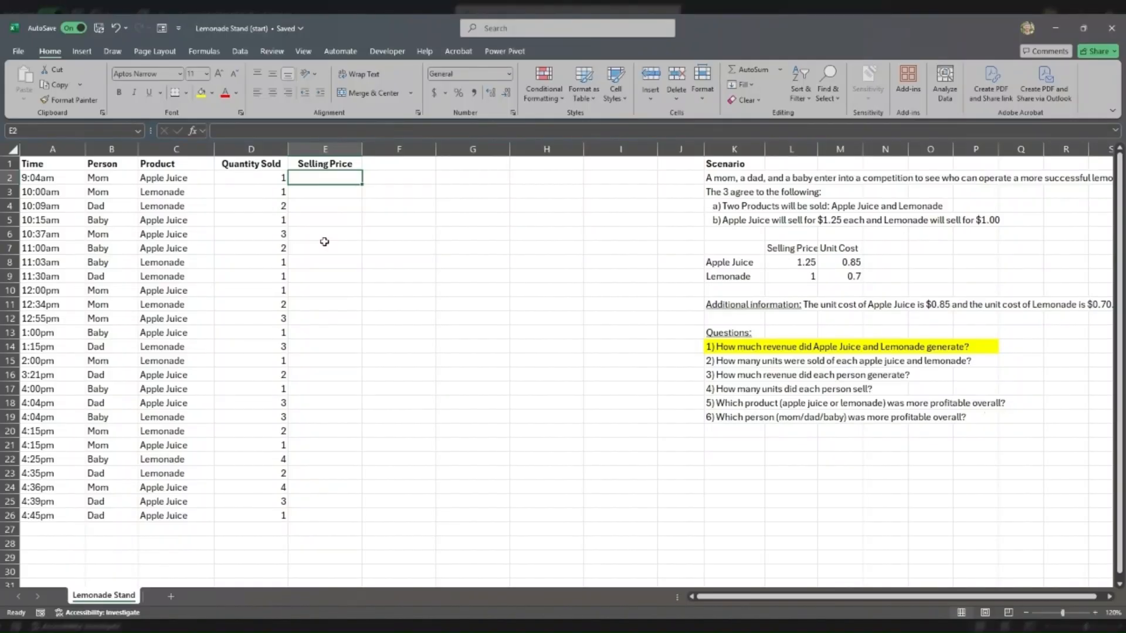
{"action": "type", "text": "="}
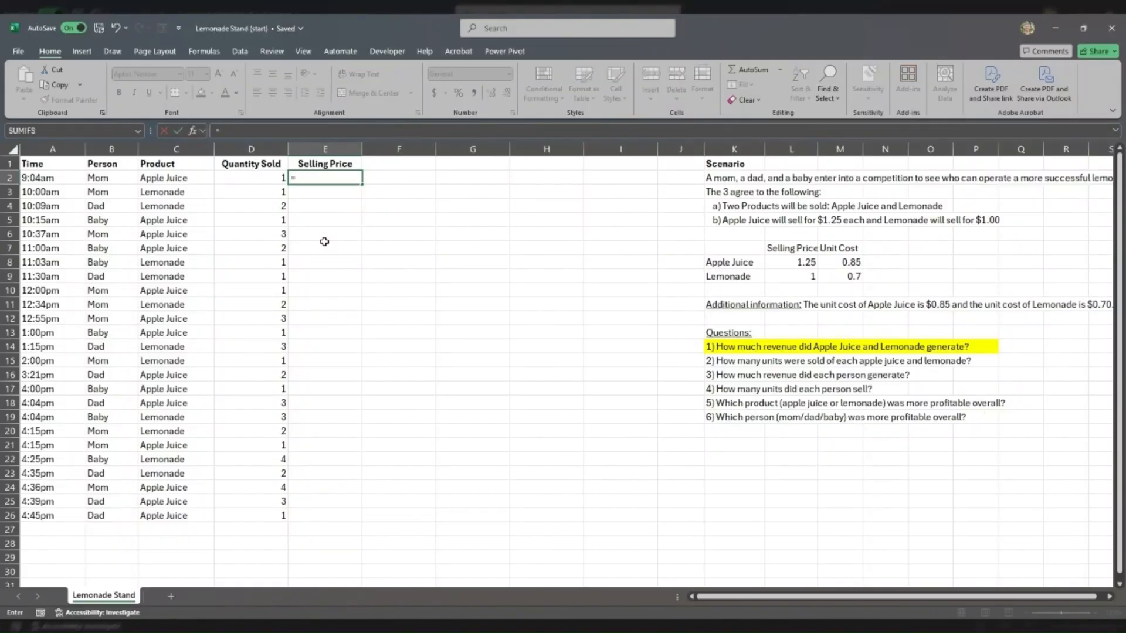
{"action": "type", "text": "if"}
{"action": "key", "text": "Tab"}
{"action": "key", "text": "Left"}
{"action": "key", "text": "Left"}
{"action": "type", "text": "\"A"}
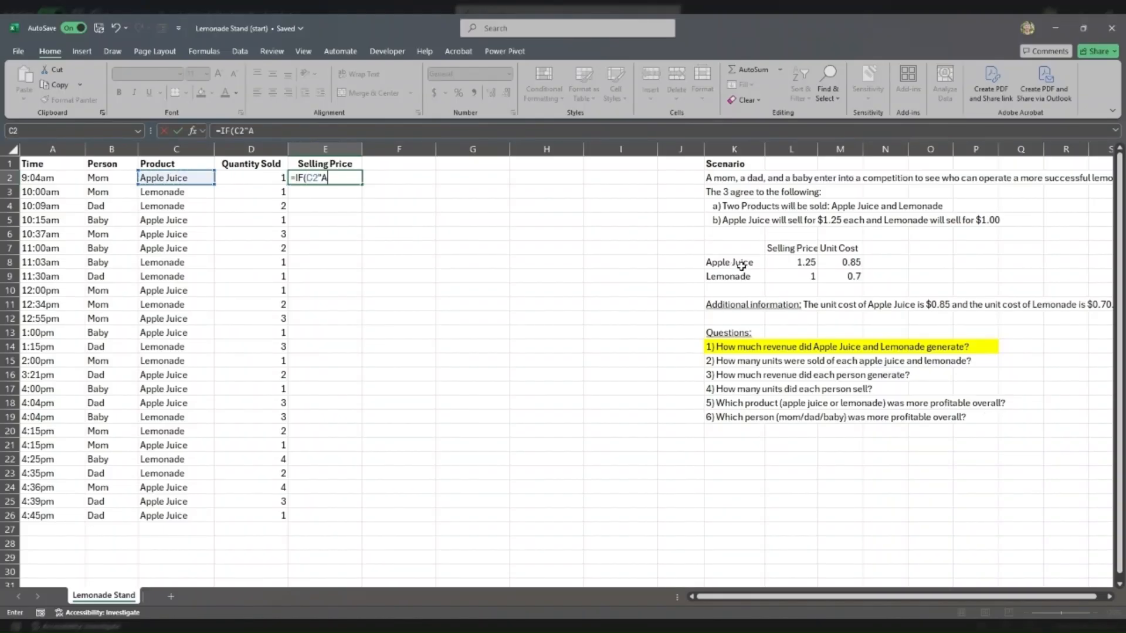
{"action": "type", "text": "pple Juice\",1"}
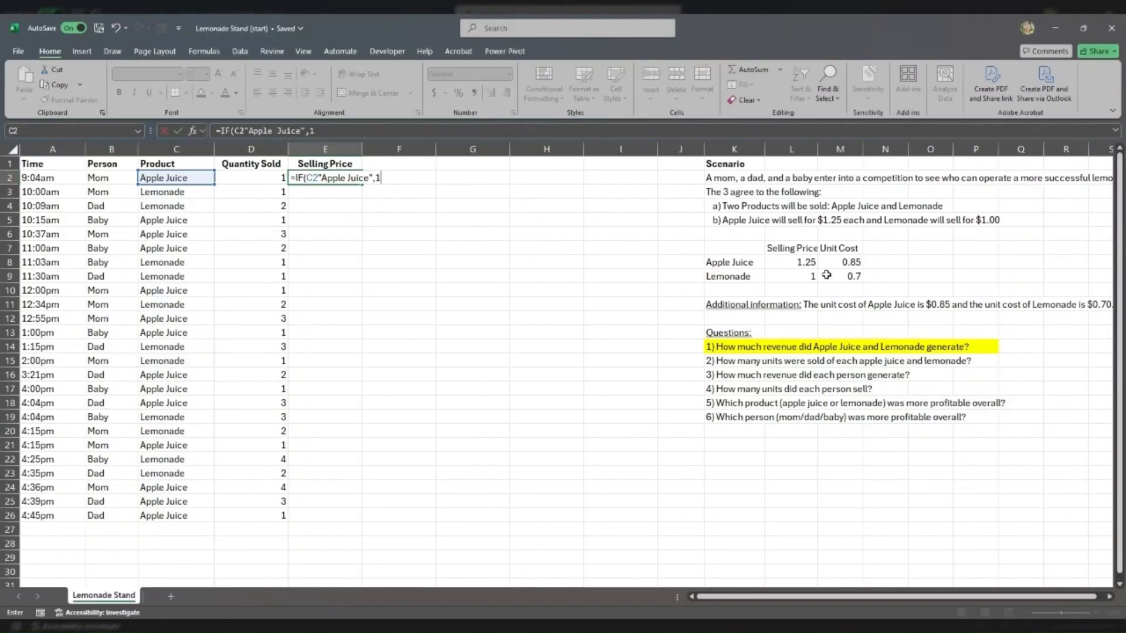
{"action": "type", "text": ".25,1)"}
{"action": "key", "text": "Return"}
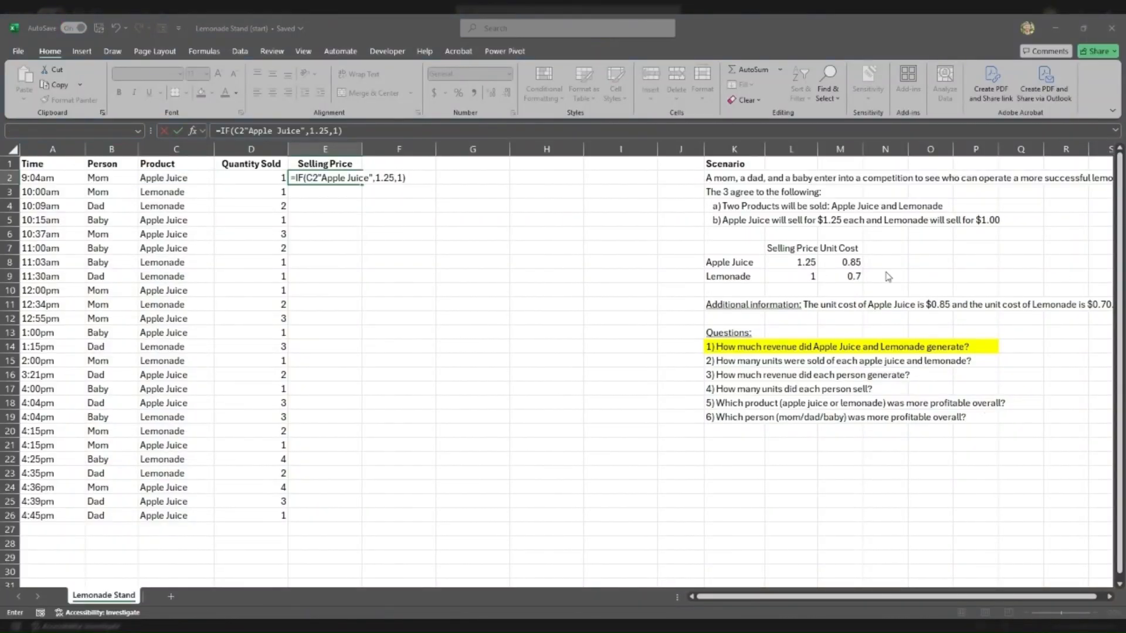
{"action": "key", "text": "Return"}
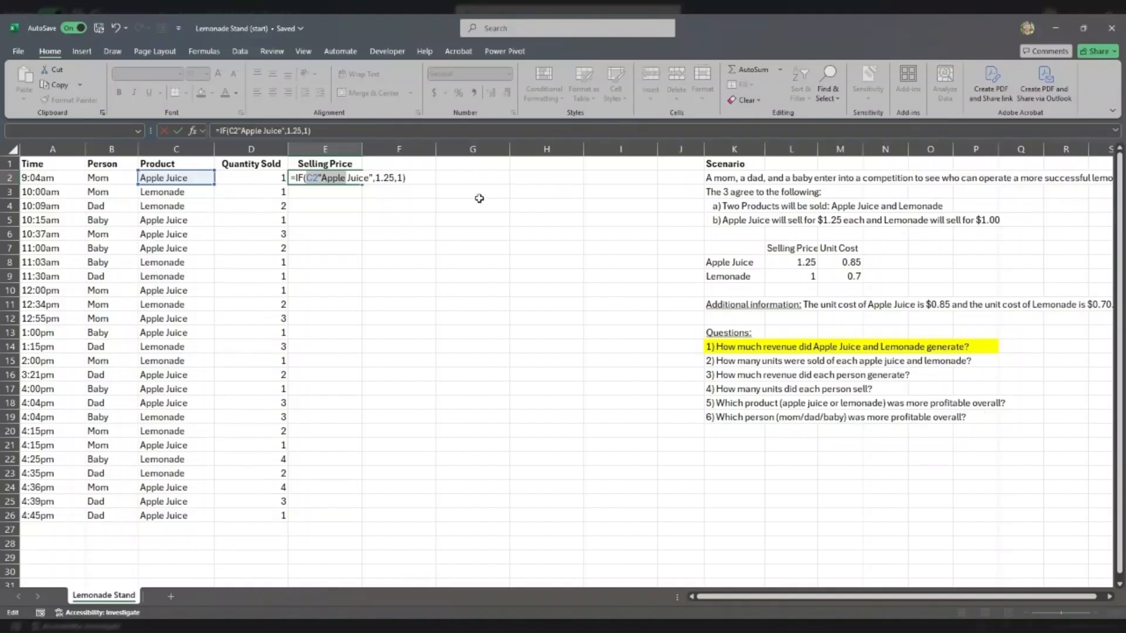
- Correct the E2 formula to =IF(C2="Apple Juice",1.25,1) by adding the missing equals sign
{"action": "left_click", "coordinate": [315, 176]}
{"action": "left_click", "coordinate": [320, 176]}
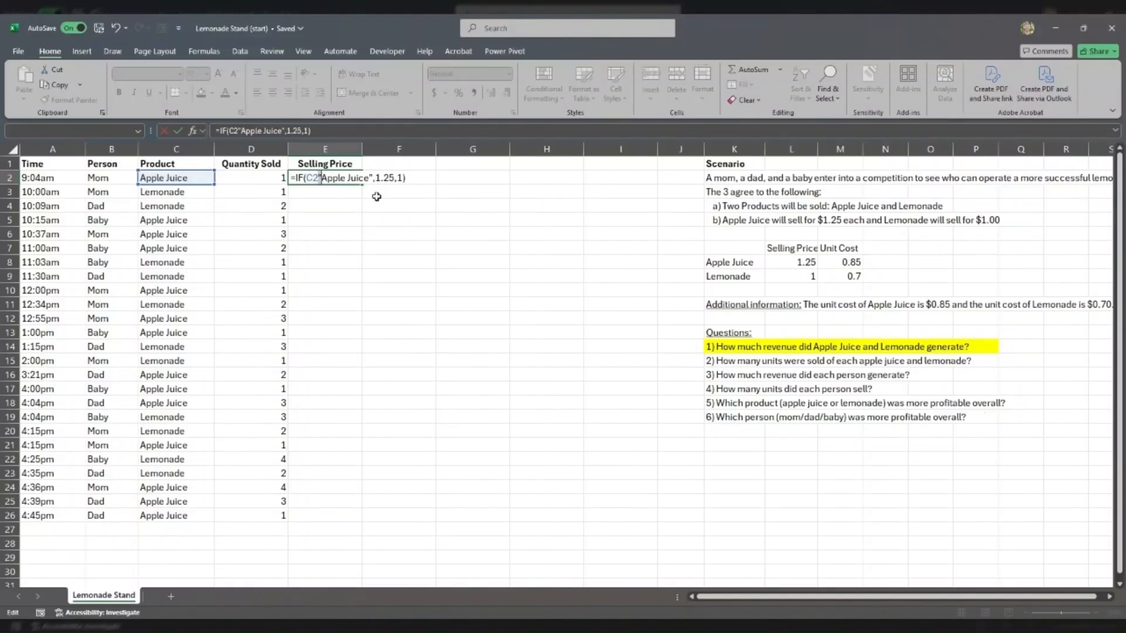
{"action": "type", "text": "="}
{"action": "key", "text": "Return"}
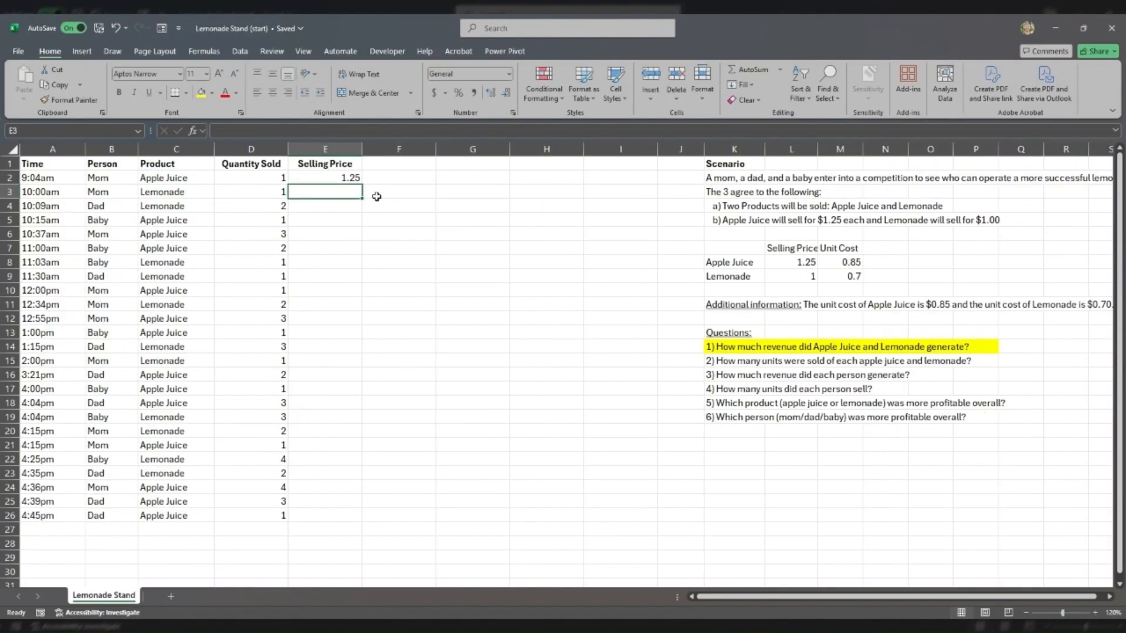
- Fill the IF formula from E2 down to E26 and check the selling prices against the products
{"action": "key", "text": "Up"}
{"action": "double_click", "coordinate": [363, 185]}
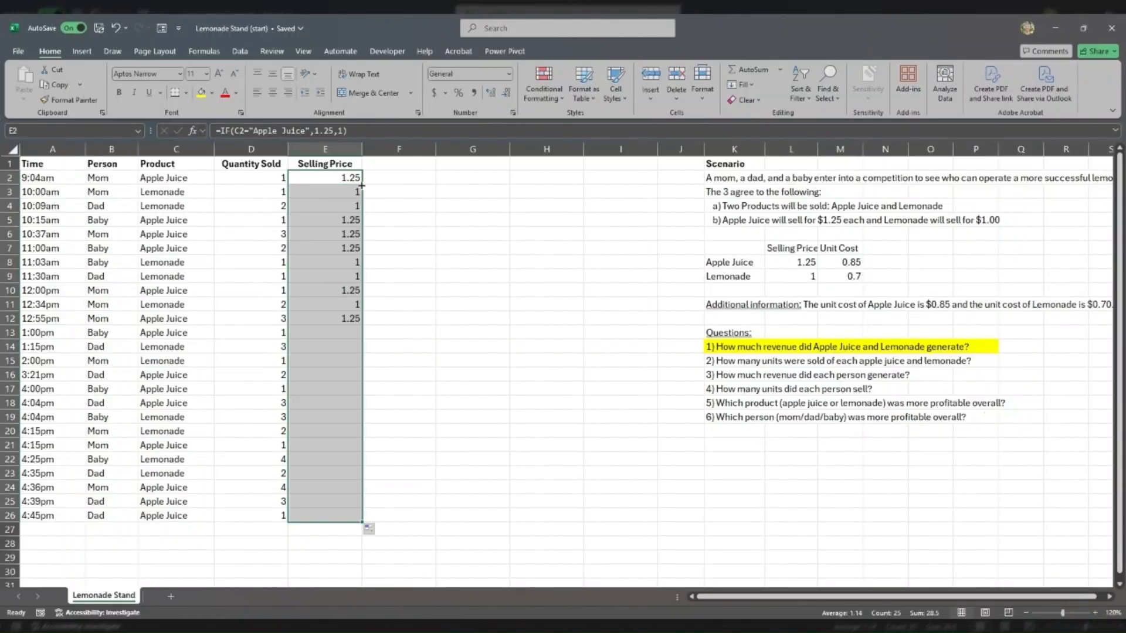
{"action": "left_click_drag", "start_coordinate": [328, 179], "coordinate": [341, 514]}
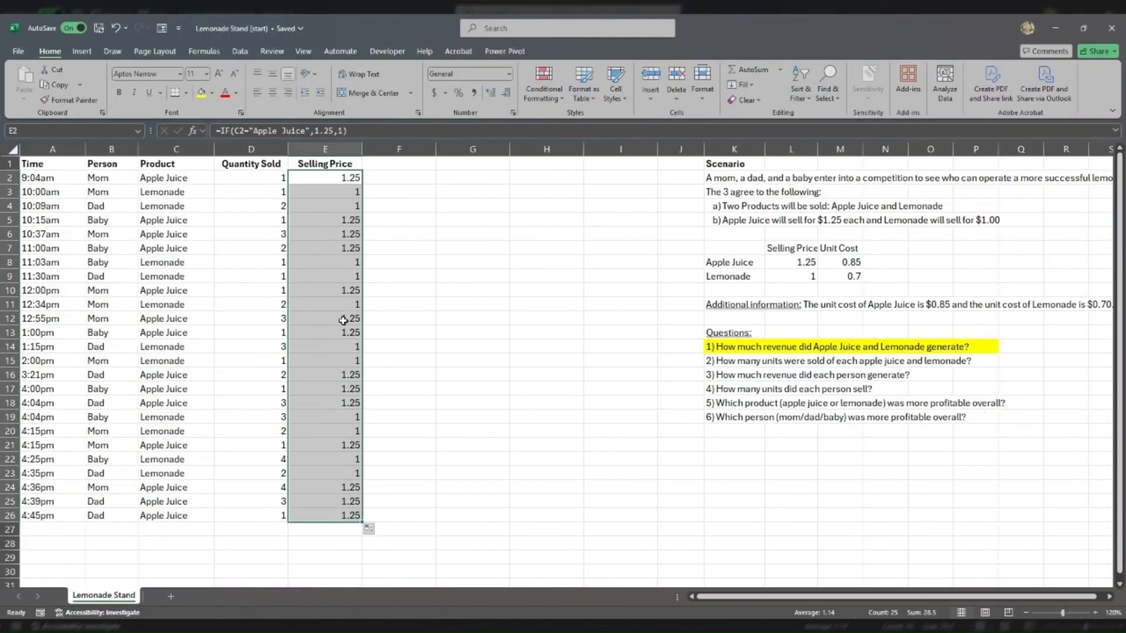
{"action": "left_click", "coordinate": [194, 178]}
{"action": "left_click", "coordinate": [191, 206]}
{"action": "left_click", "coordinate": [334, 242]}
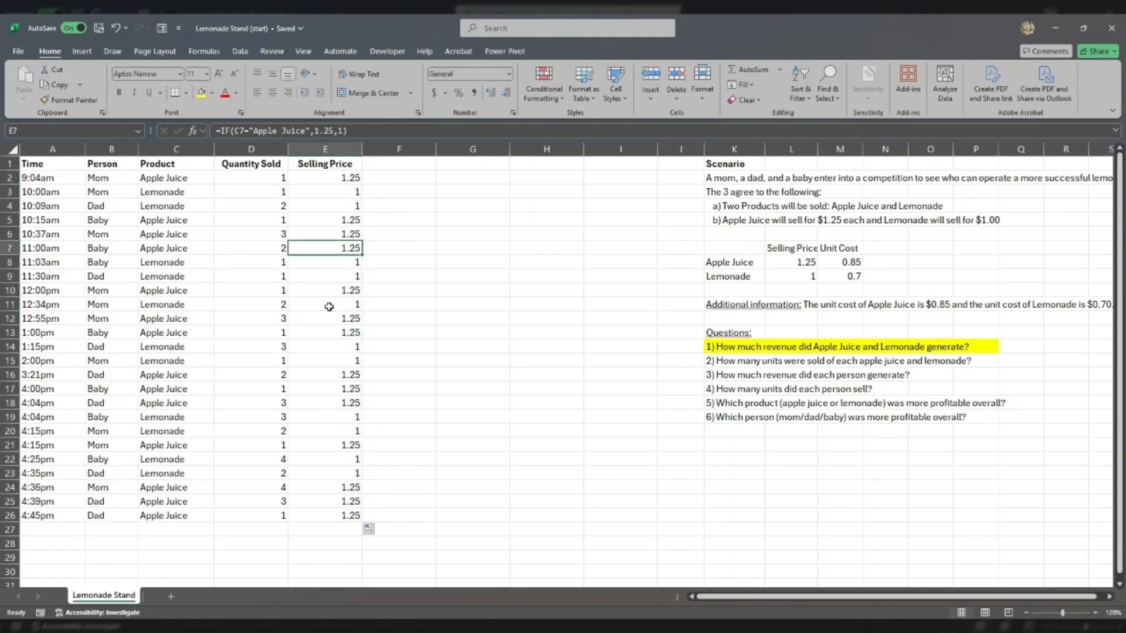
{"action": "left_click", "coordinate": [326, 333]}
- Clear the IF formulas from the Selling Price cells E2:E26
{"action": "left_click", "coordinate": [336, 177]}
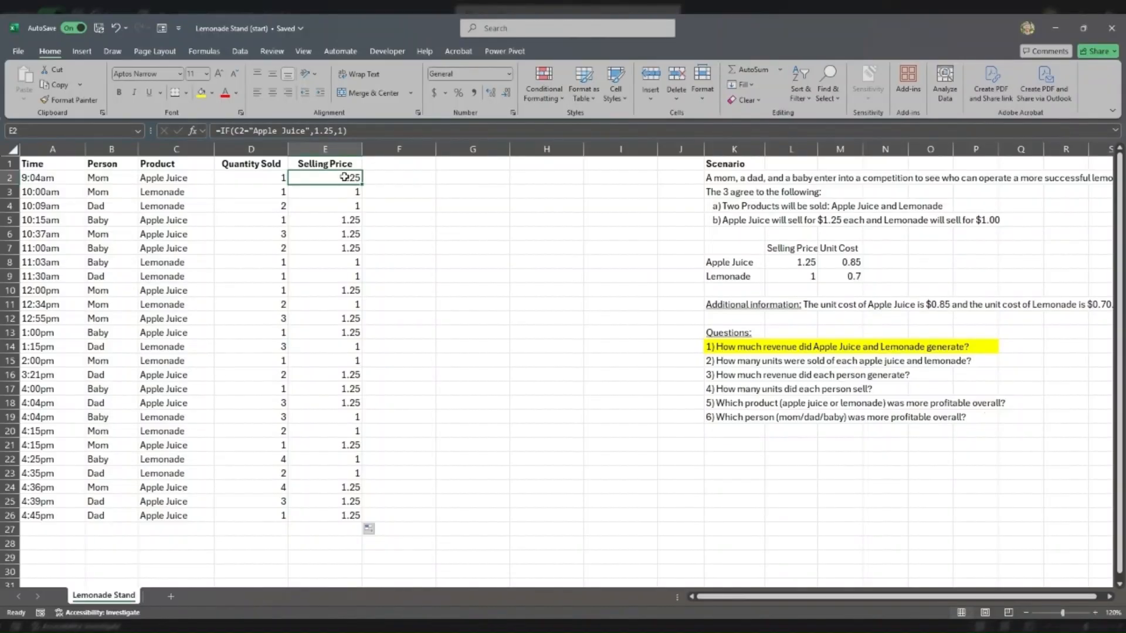
{"action": "mouse_move", "coordinate": [345, 177]}
{"action": "left_mouse_down"}
{"action": "mouse_move", "coordinate": [337, 515]}
{"action": "mouse_move", "coordinate": [340, 179]}
{"action": "mouse_move", "coordinate": [350, 184]}
{"action": "left_mouse_up"}
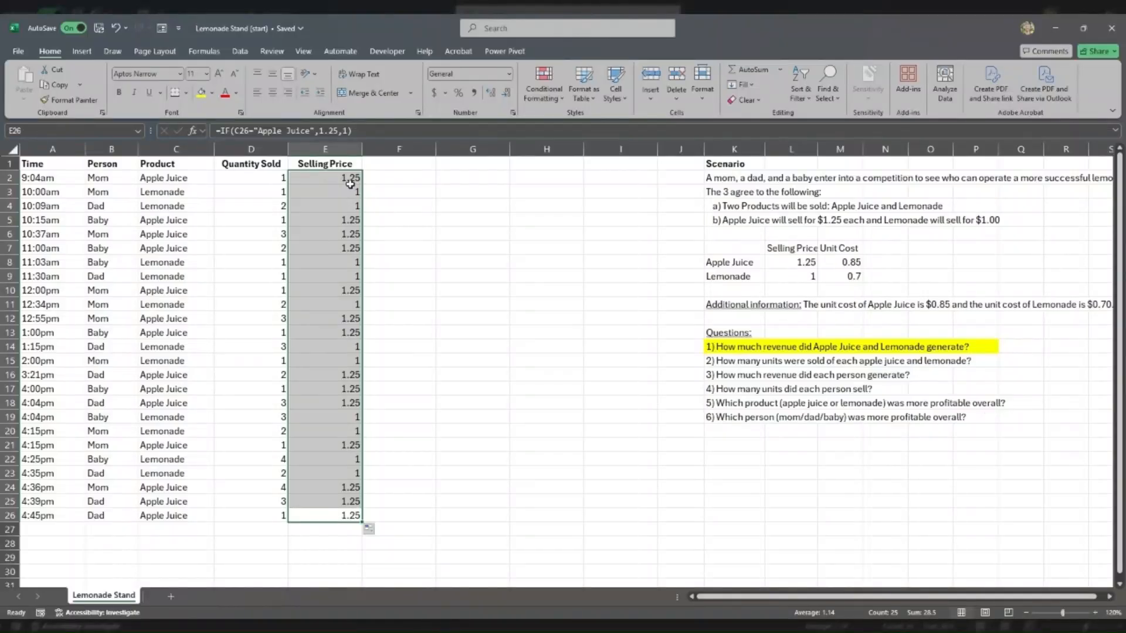
{"action": "key", "text": "Delete"}
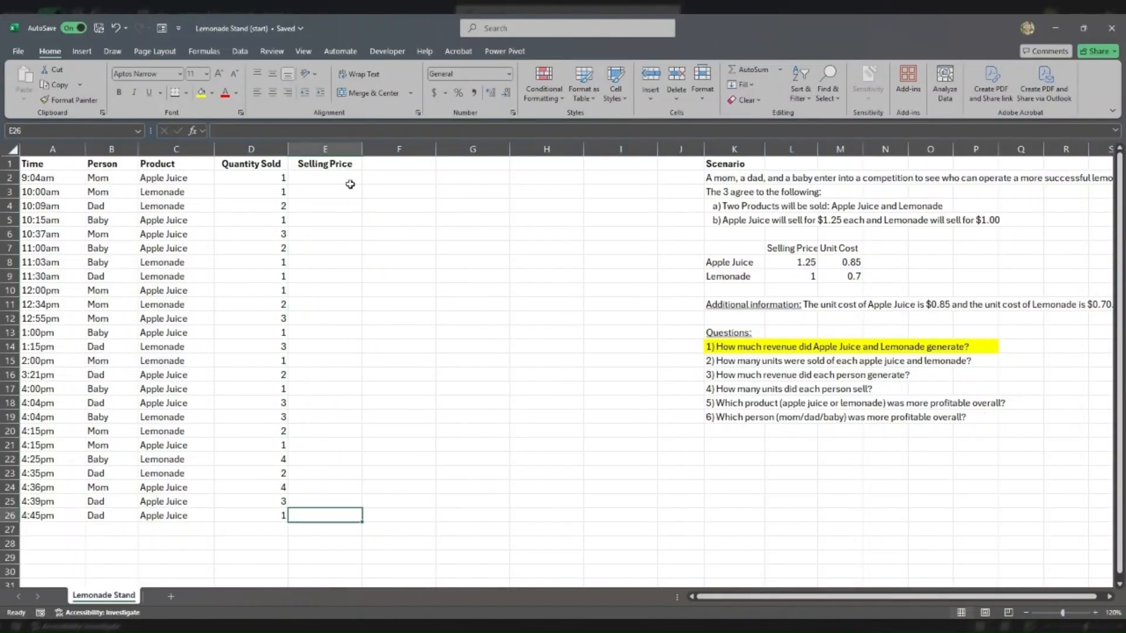
- Start a VLOOKUP formula in E2 with the product in C2 as the lookup value
{"action": "left_click", "coordinate": [350, 184]}
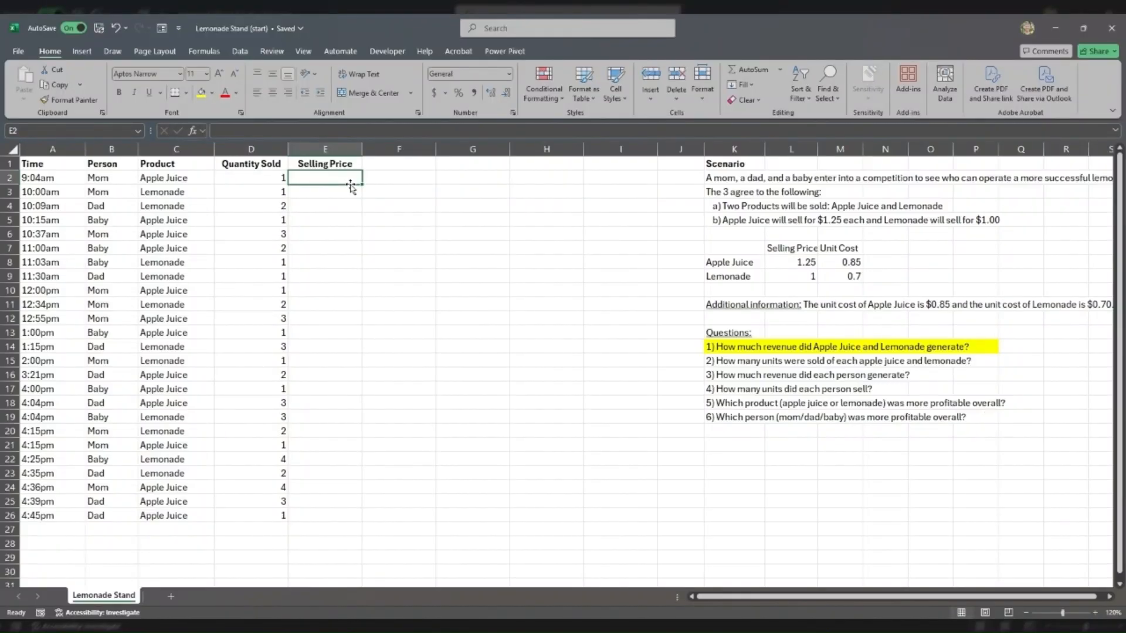
{"action": "type", "text": "="}
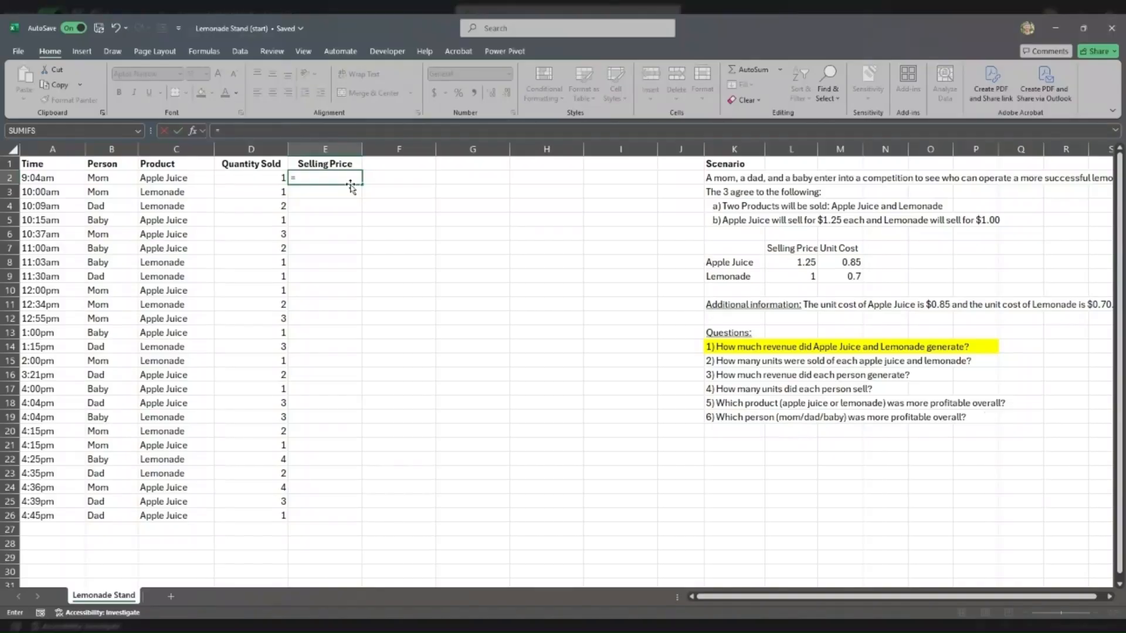
{"action": "type", "text": "v"}
{"action": "type", "text": "vl"}
{"action": "key", "text": "Tab"}
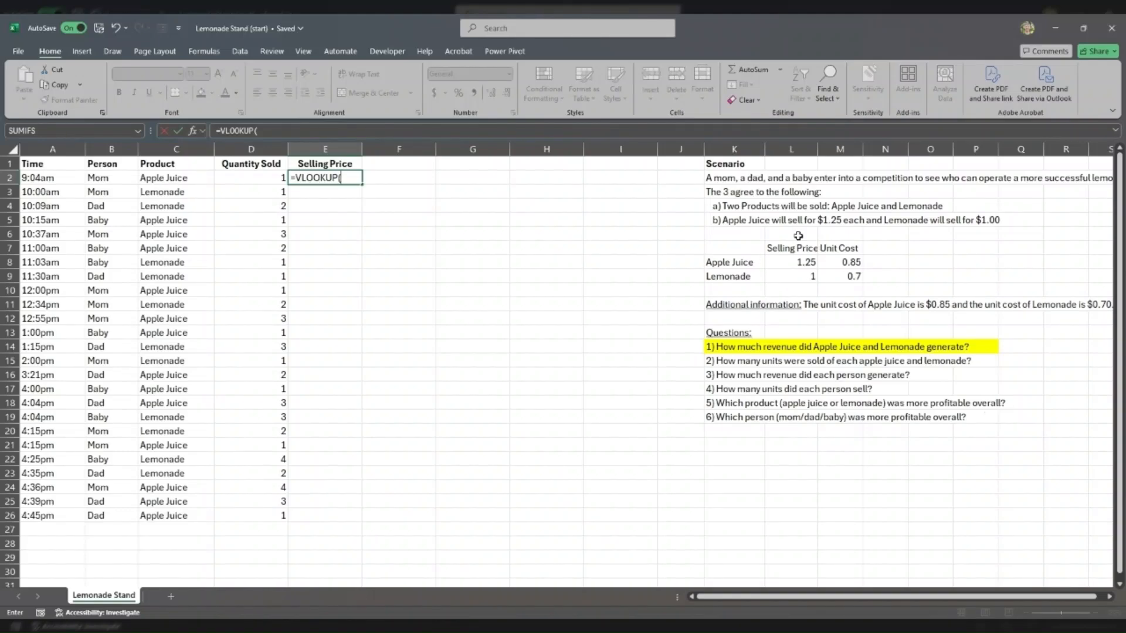
{"action": "left_click", "coordinate": [166, 177]}
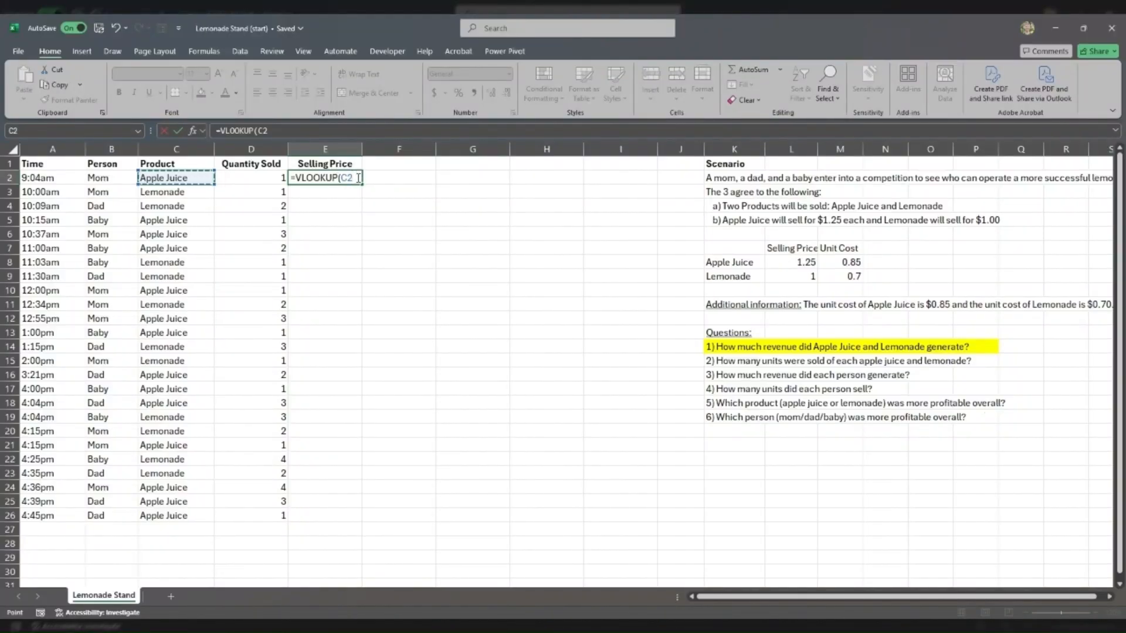
- Set the price table K8:M9, without its header row, as the VLOOKUP table array
{"action": "type", "text": ","}
{"action": "left_click_drag", "start_coordinate": [748, 262], "coordinate": [847, 284]}
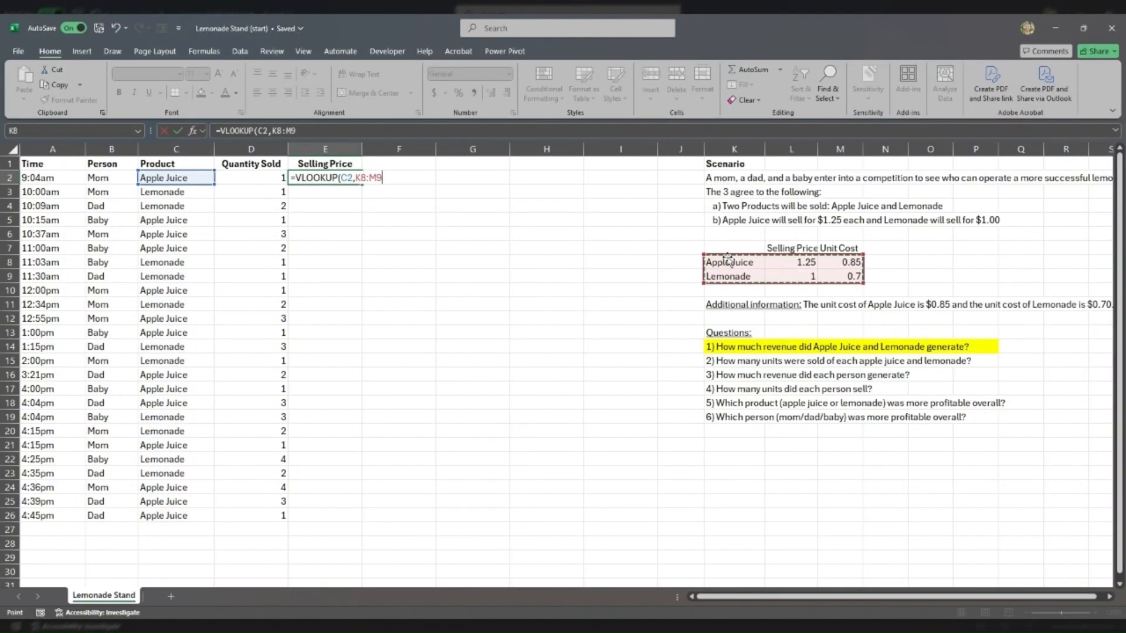
{"action": "left_click_drag", "start_coordinate": [733, 247], "coordinate": [823, 267]}
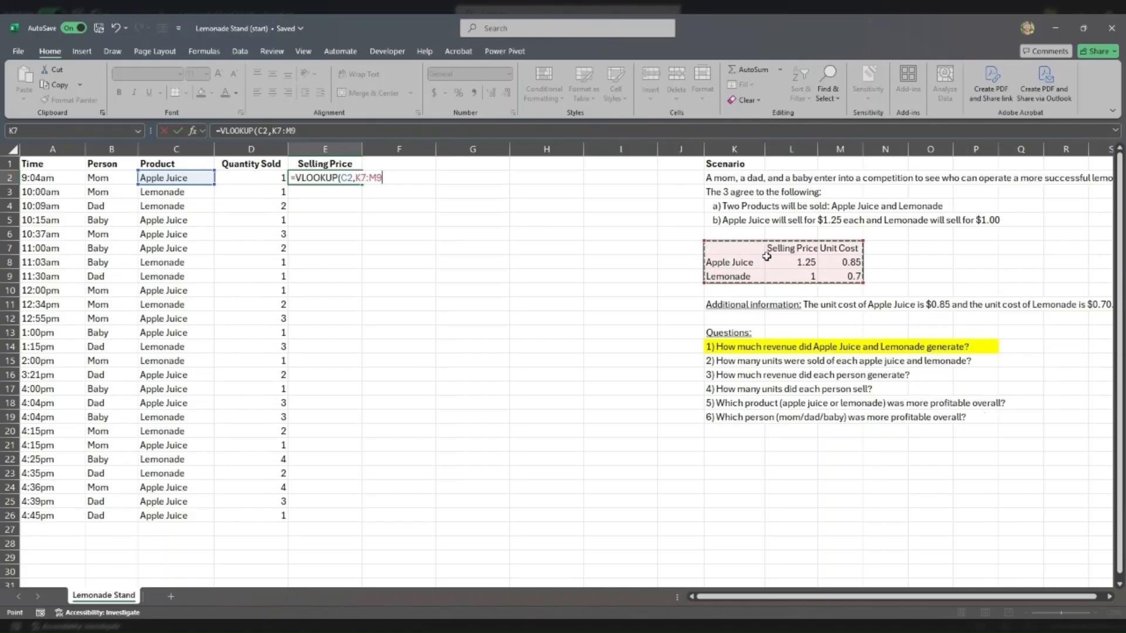
{"action": "left_click_drag", "start_coordinate": [732, 262], "coordinate": [838, 274]}
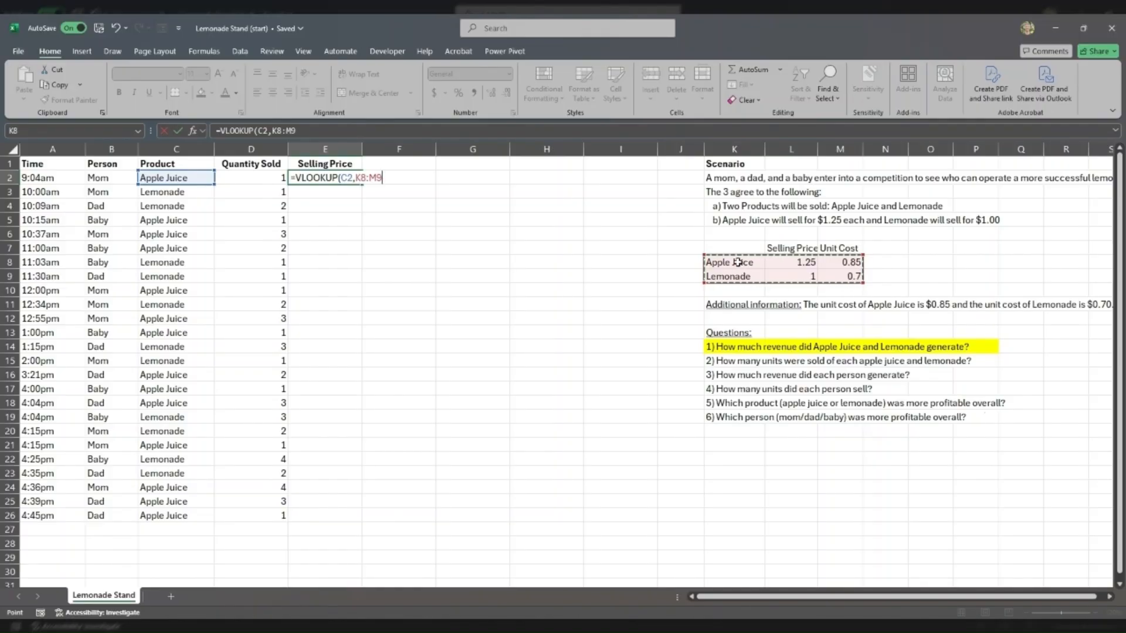
- Complete the E2 formula as =VLOOKUP(C2,K8:M9,2,FALSE), using column index 2 and an exact match
{"action": "type", "text": ","}
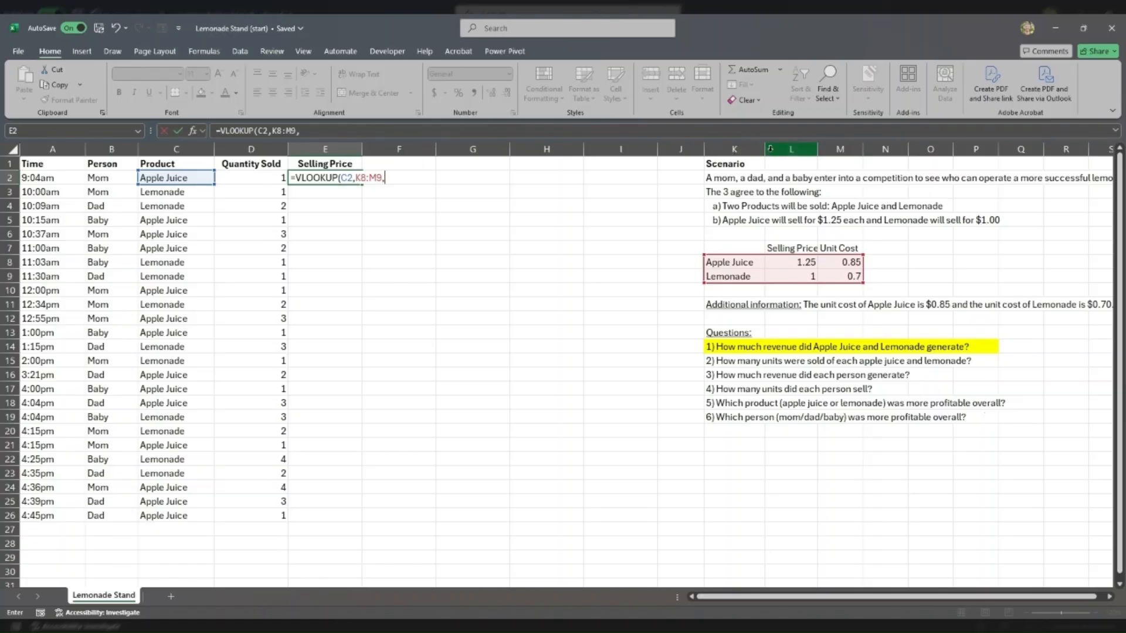
{"action": "type", "text": "2"}
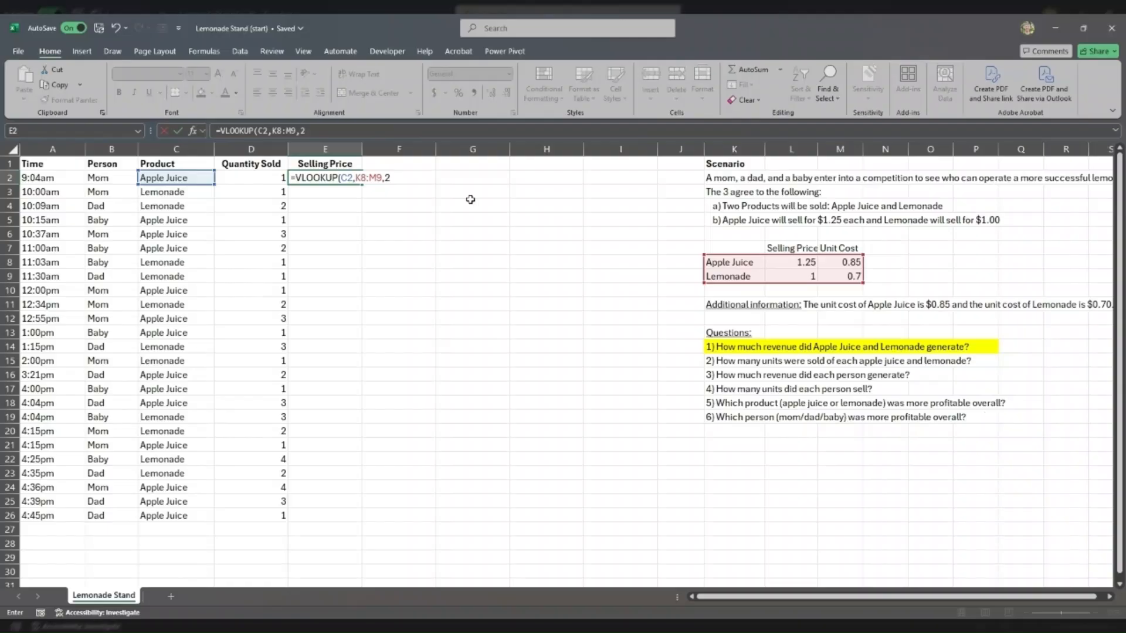
{"action": "type", "text": ",FALSE"}
{"action": "left_click_drag", "start_coordinate": [393, 177], "coordinate": [423, 180]}
{"action": "left_click", "coordinate": [427, 180]}
{"action": "key", "text": "Return"}
- Check the VLOOKUP result in E2 against the product in C2 and the Apple Juice selling price in K8:L8
{"action": "left_click", "coordinate": [351, 176]}
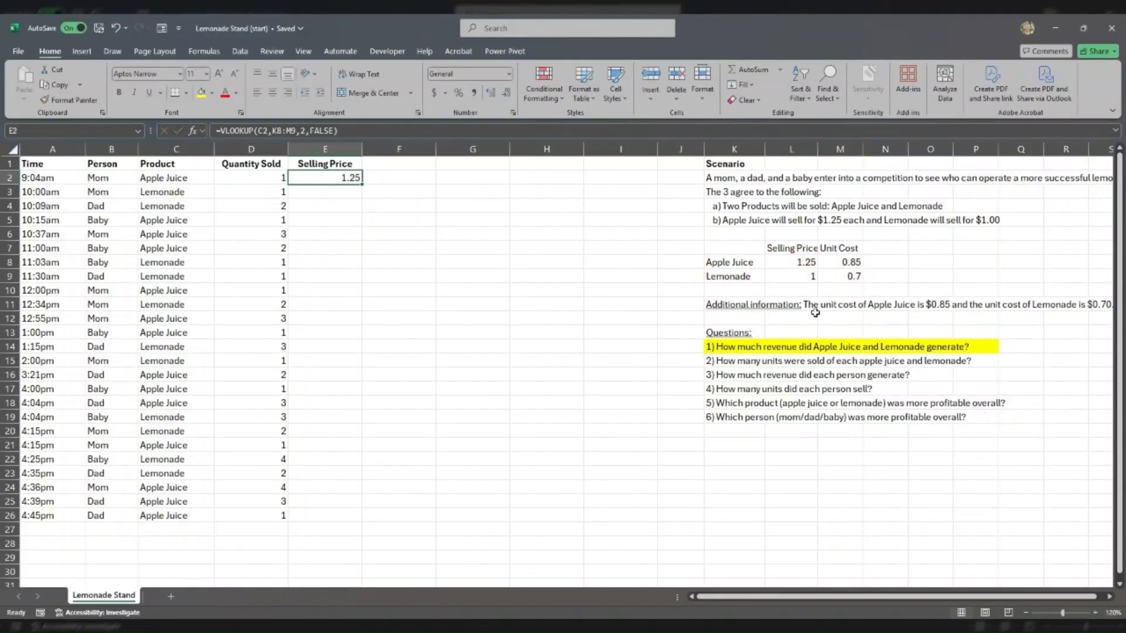
{"action": "left_click", "coordinate": [806, 262]}
{"action": "left_click", "coordinate": [169, 174]}
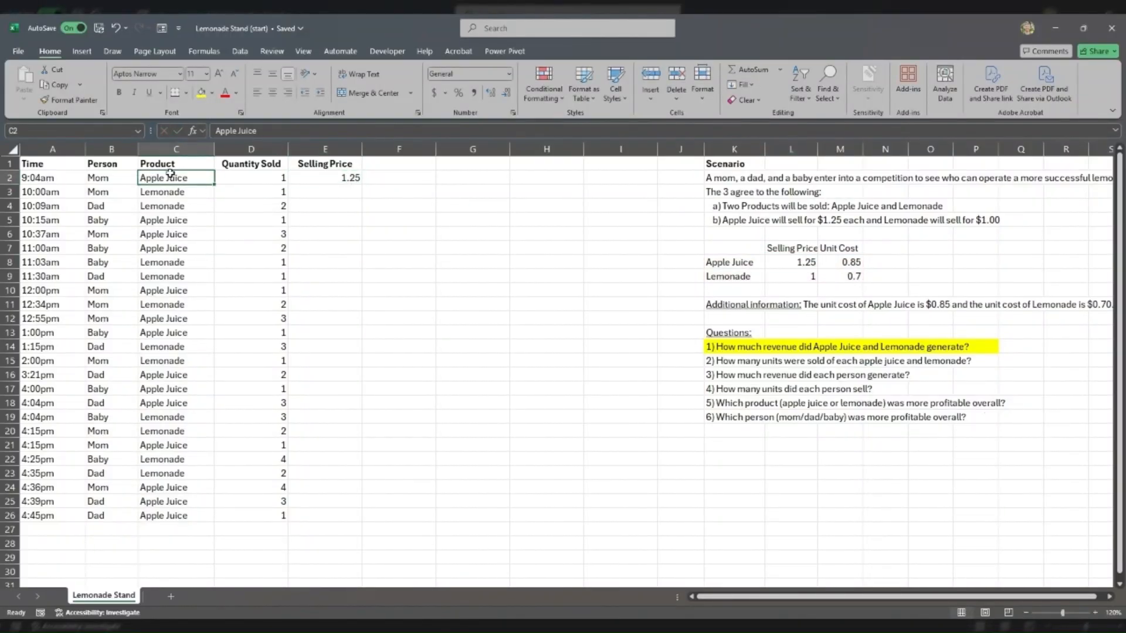
{"action": "left_click", "coordinate": [750, 260]}
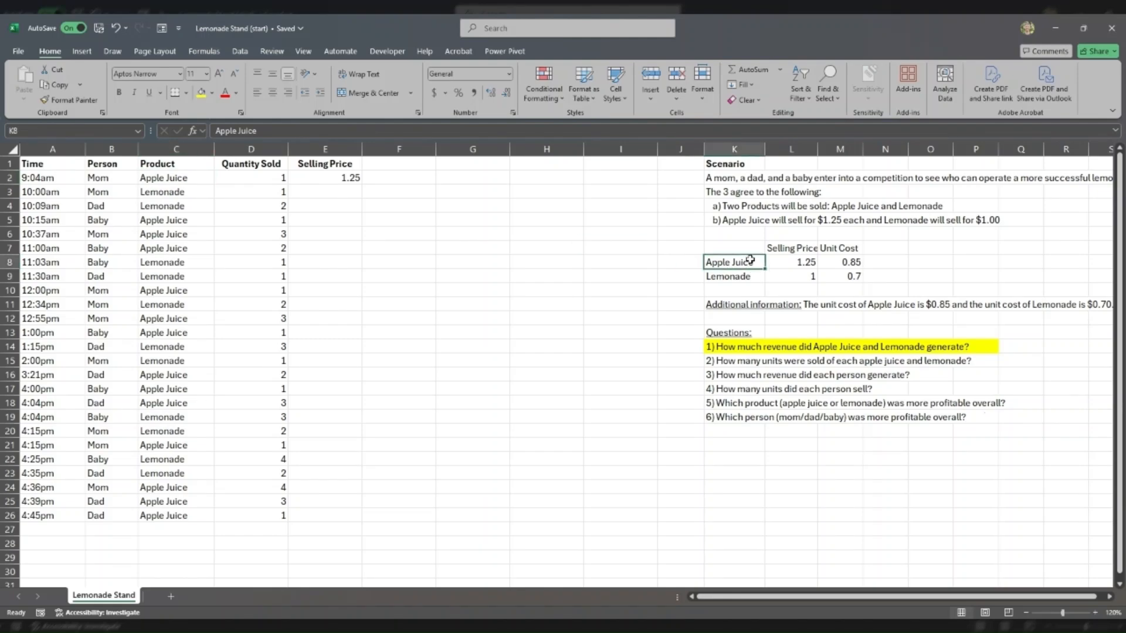
{"action": "left_click", "coordinate": [780, 261]}
{"action": "left_click", "coordinate": [760, 262]}
{"action": "left_click", "coordinate": [783, 261]}
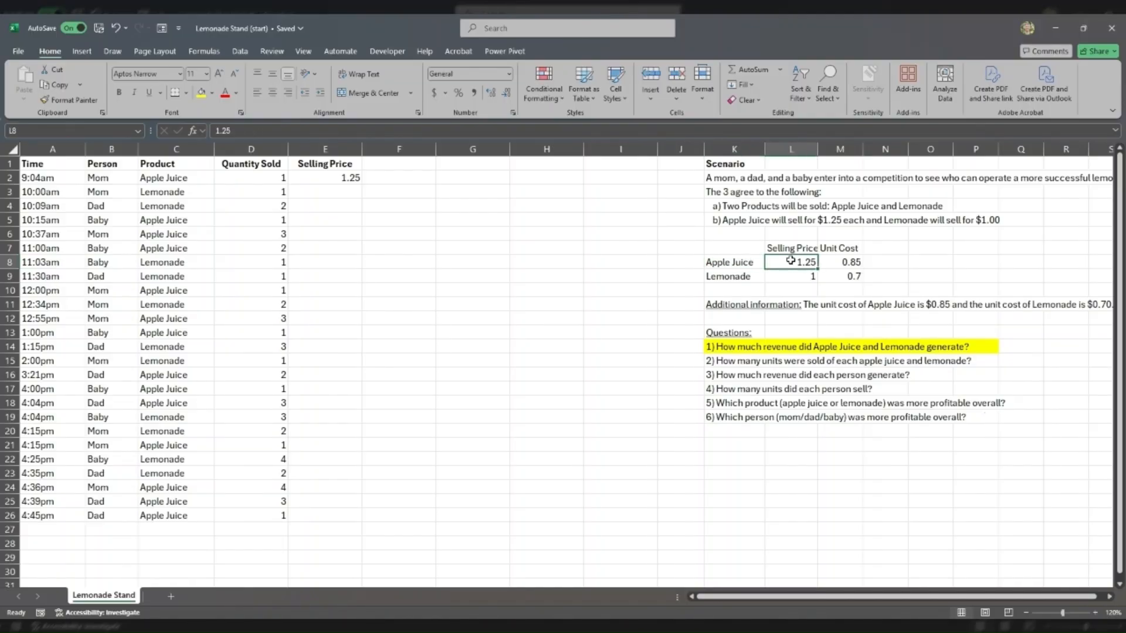
- Copy the VLOOKUP formula from E2 into E3 and E4 of the Selling Price column
{"action": "left_click", "coordinate": [350, 180]}
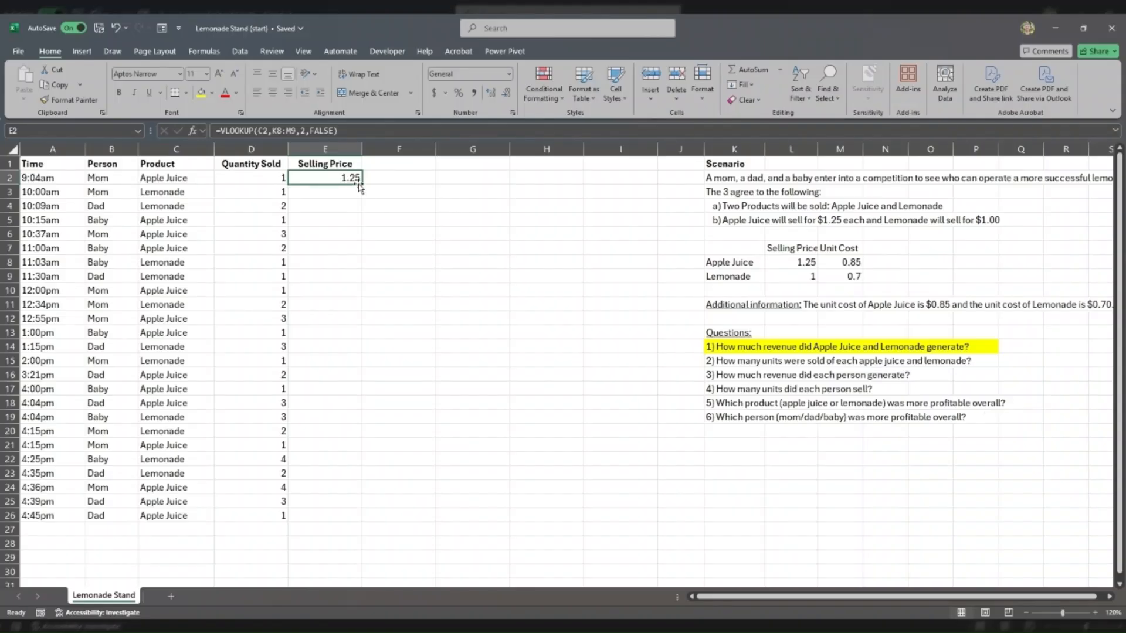
{"action": "key", "text": "ctrl+c"}
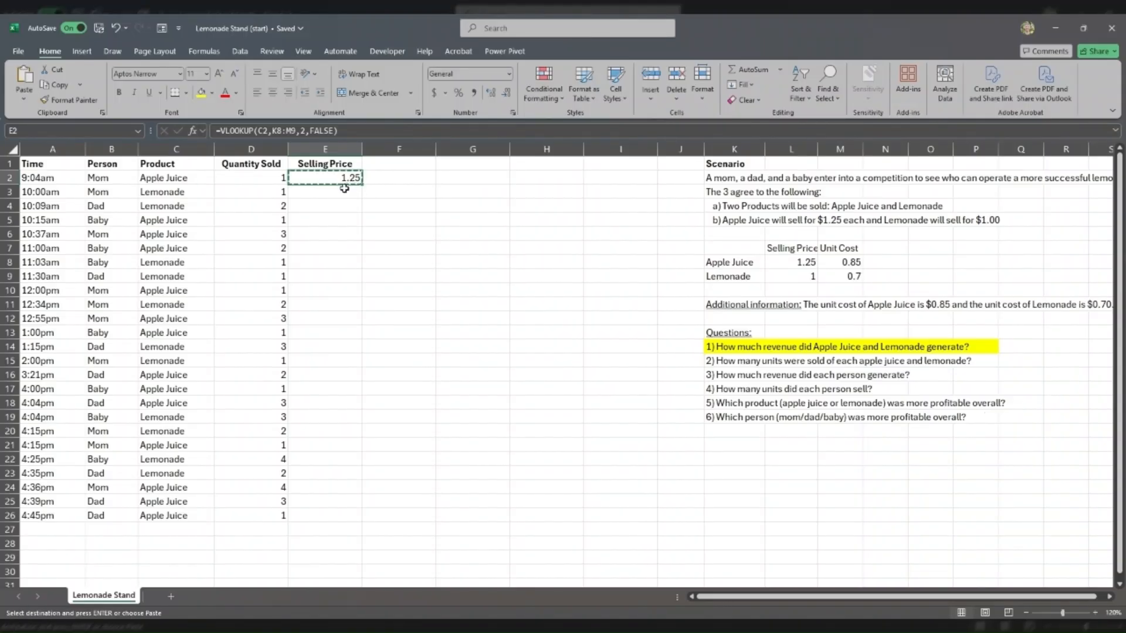
{"action": "left_click_drag", "start_coordinate": [346, 192], "coordinate": [339, 209]}
{"action": "left_click", "coordinate": [337, 191]}
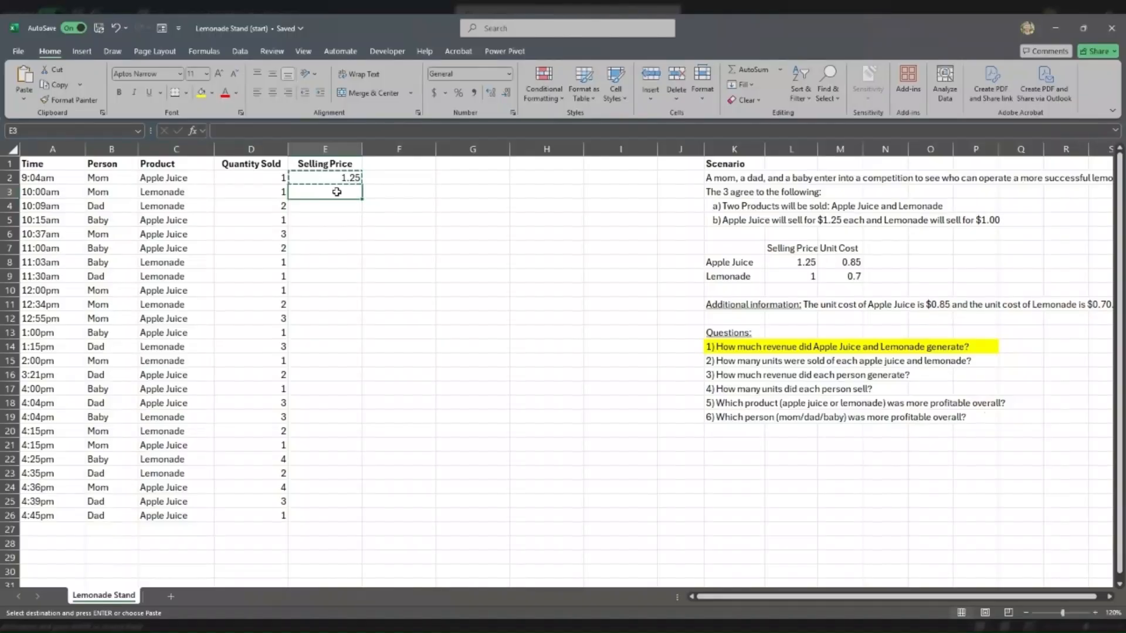
{"action": "left_click", "coordinate": [167, 190]}
{"action": "left_click", "coordinate": [317, 194]}
{"action": "key", "text": "ctrl+v"}
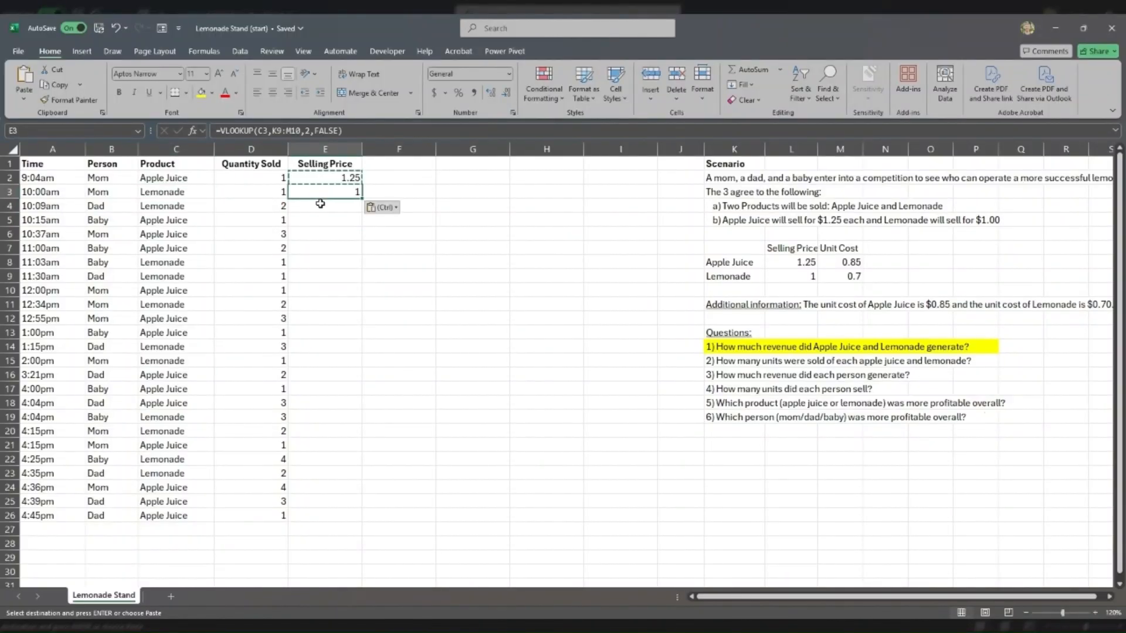
{"action": "left_click", "coordinate": [316, 206]}
{"action": "key", "text": "ctrl+v"}
- Compare the lookups in E2:E4 with their products in column C and the price table entries in column K
{"action": "left_click_drag", "start_coordinate": [146, 206], "coordinate": [343, 206]}
{"action": "left_click", "coordinate": [343, 205]}
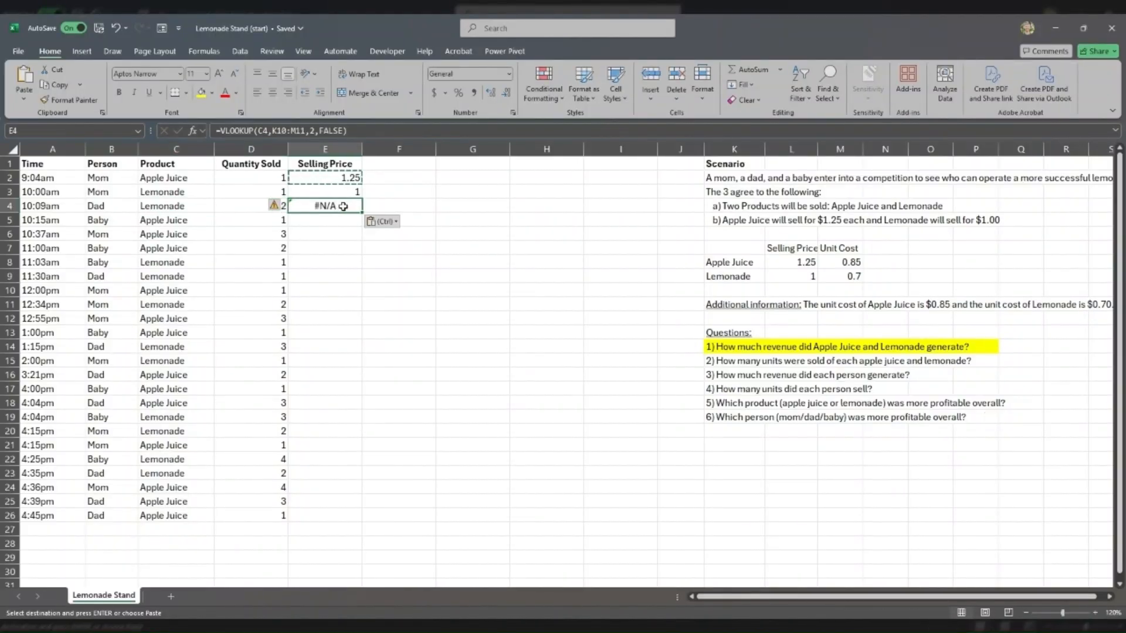
{"action": "left_click", "coordinate": [342, 179]}
{"action": "left_click", "coordinate": [199, 179]}
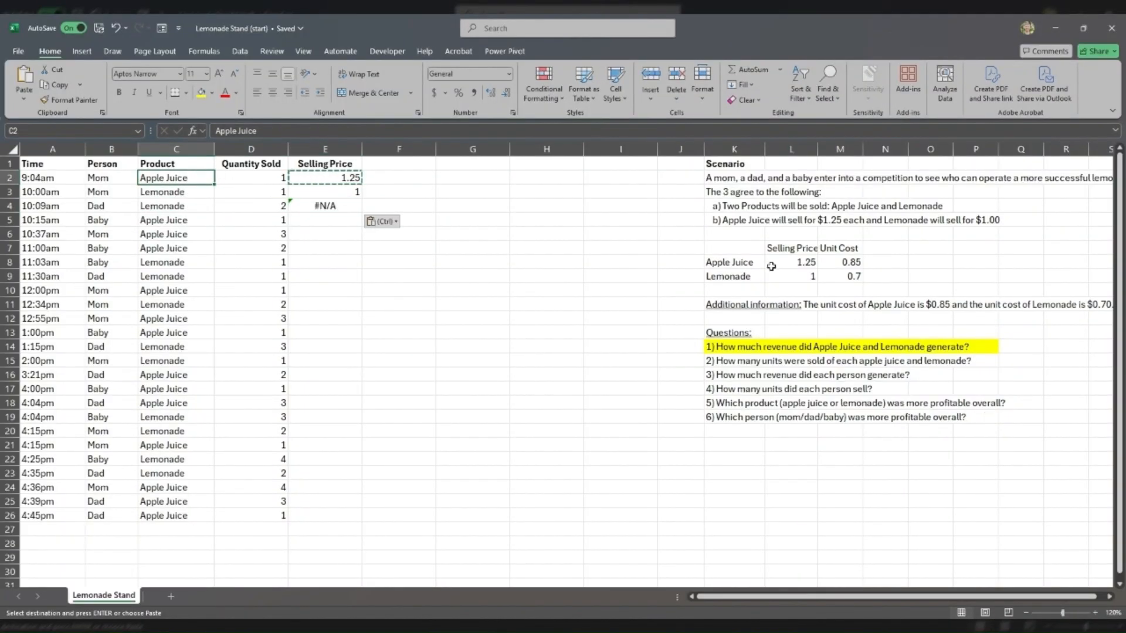
{"action": "left_click", "coordinate": [733, 264]}
{"action": "left_click", "coordinate": [733, 263]}
{"action": "left_click", "coordinate": [331, 192]}
{"action": "left_click", "coordinate": [177, 192]}
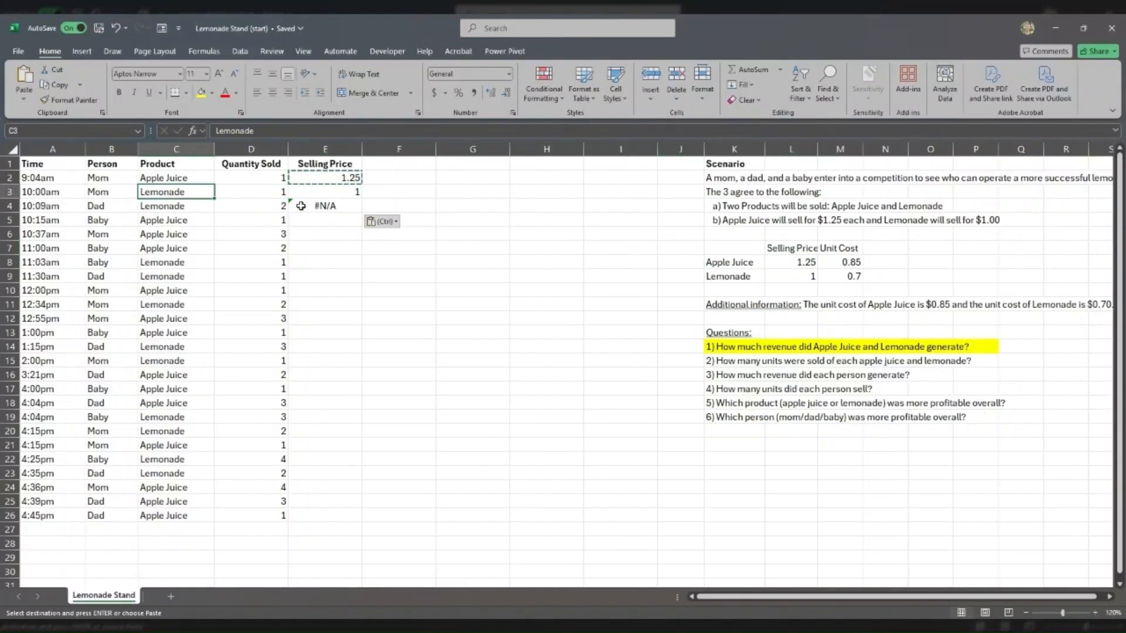
{"action": "left_click", "coordinate": [785, 271]}
{"action": "left_click", "coordinate": [733, 276]}
{"action": "left_click", "coordinate": [337, 207]}
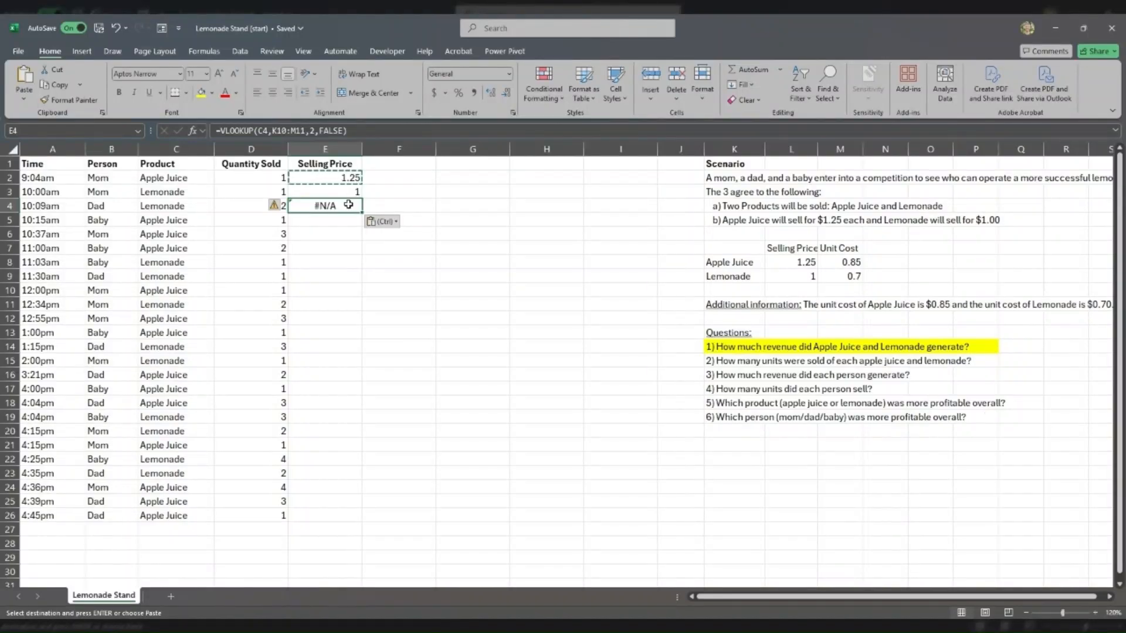
- Add a new worksheet, paste the Product header and Apple Juice from C1:C2 into D2:D3, and fit column D to its contents
{"action": "left_click", "coordinate": [171, 597]}
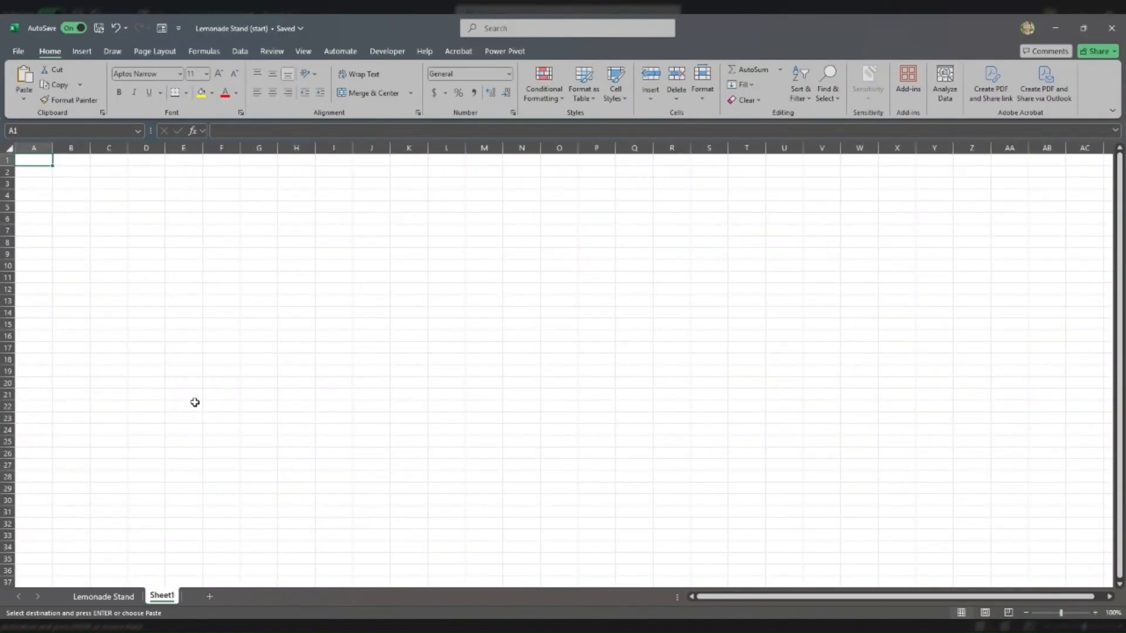
{"action": "left_click", "coordinate": [225, 208]}
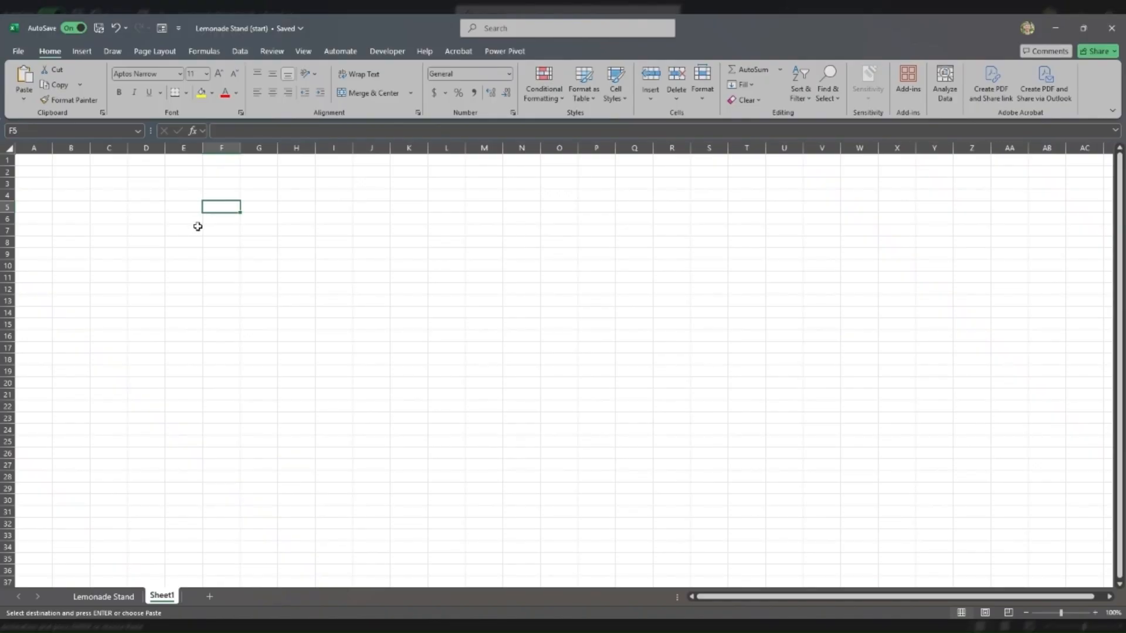
{"action": "left_click", "coordinate": [103, 597]}
{"action": "left_click", "coordinate": [166, 177]}
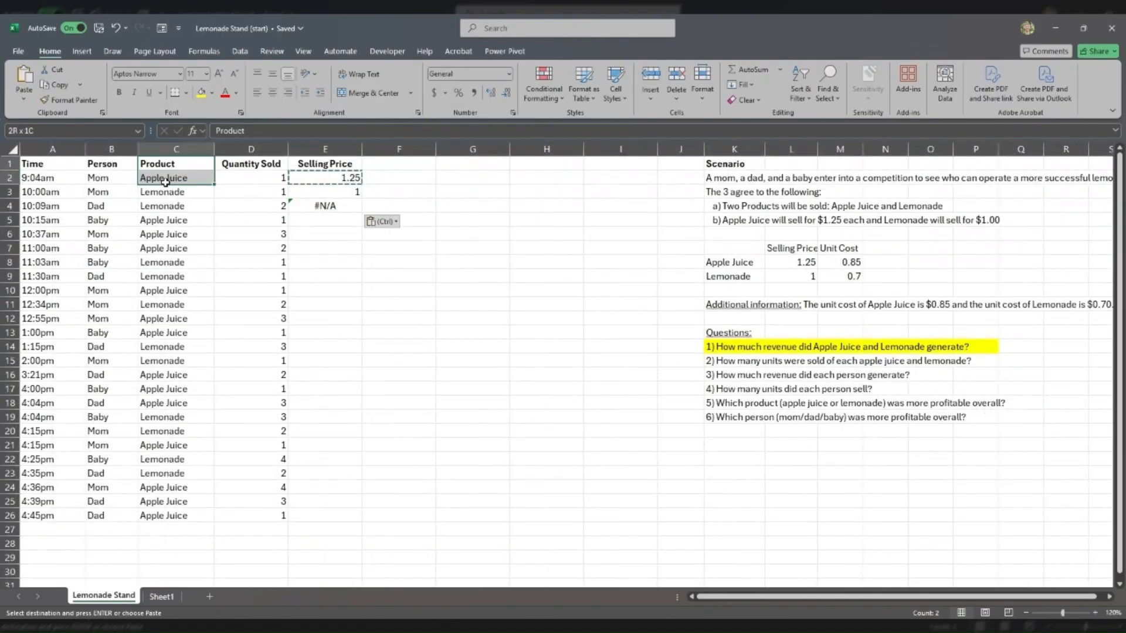
{"action": "left_click", "coordinate": [161, 596]}
{"action": "left_click", "coordinate": [154, 172]}
{"action": "key", "text": "ctrl+v"}
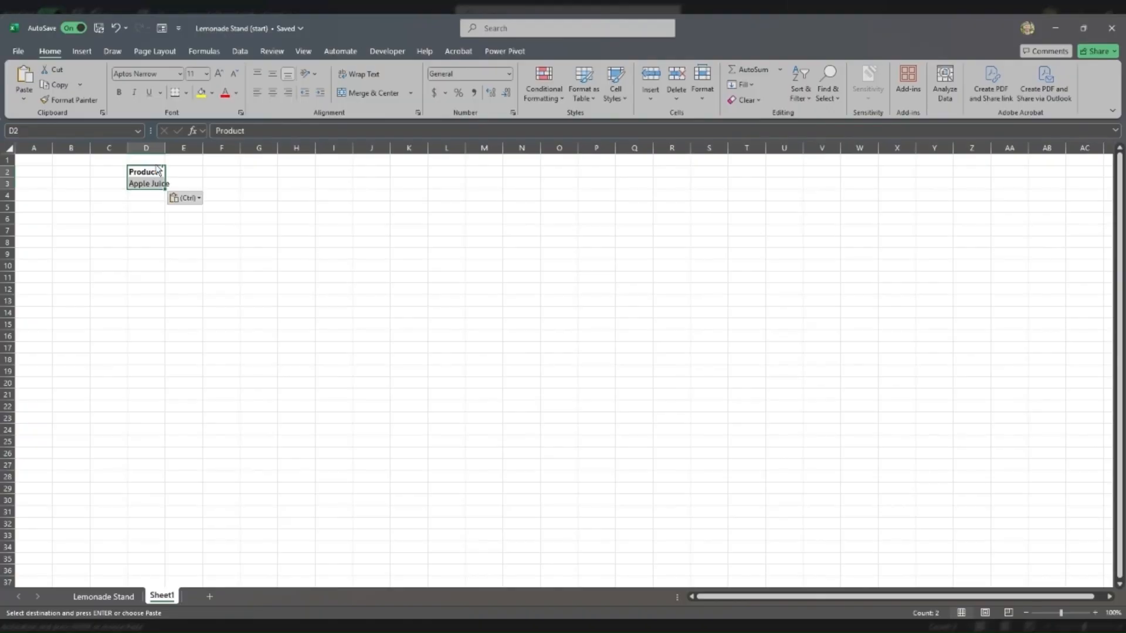
{"action": "key", "text": "ctrl"}
{"action": "key", "text": "w"}
- Copy Lemonade from C3 of the Lemonade Stand sheet into D4 of Sheet1
{"action": "left_click", "coordinate": [103, 596]}
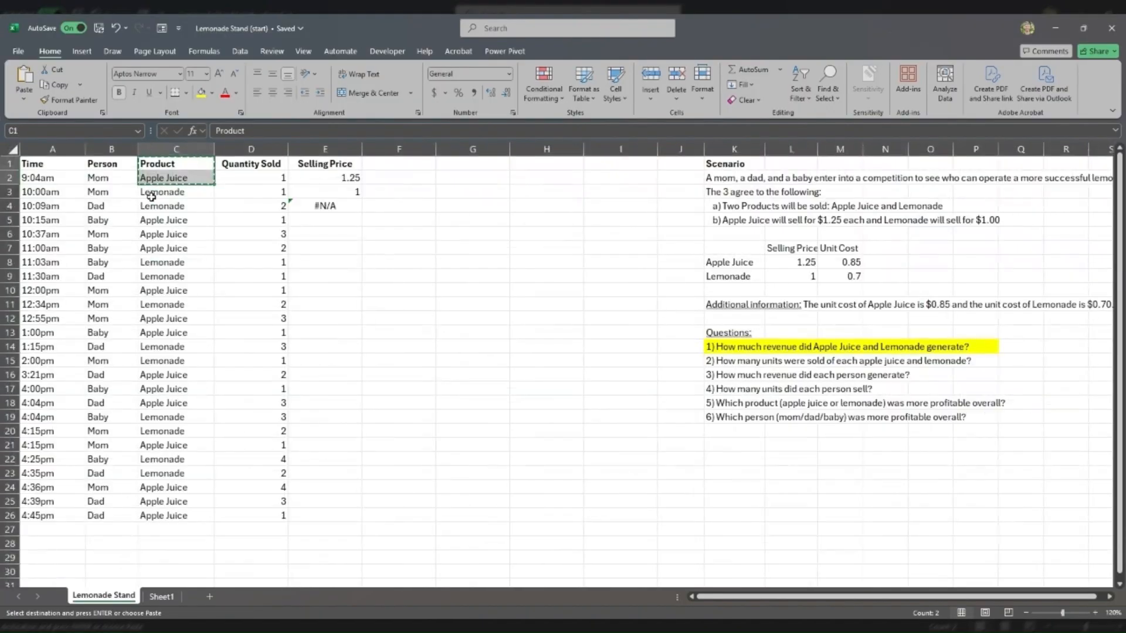
{"action": "left_click", "coordinate": [148, 190]}
{"action": "left_click", "coordinate": [161, 597]}
{"action": "left_click", "coordinate": [153, 193]}
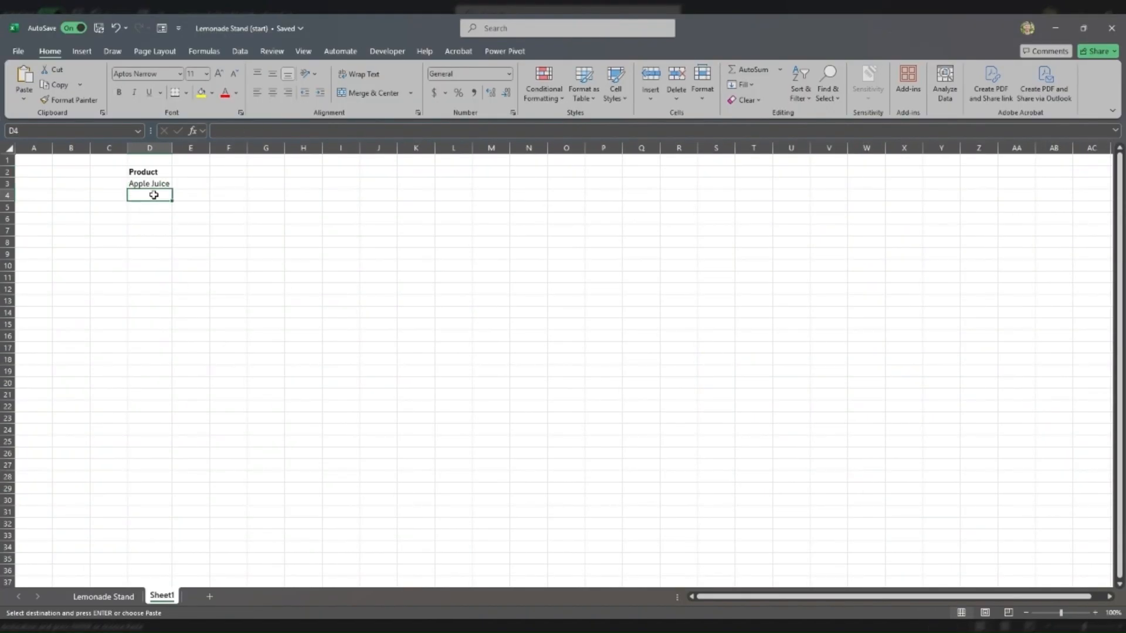
{"action": "key", "text": "ctrl+v"}
- Enter the formula =D3 in cell H3 of Sheet1
{"action": "left_click", "coordinate": [293, 180]}
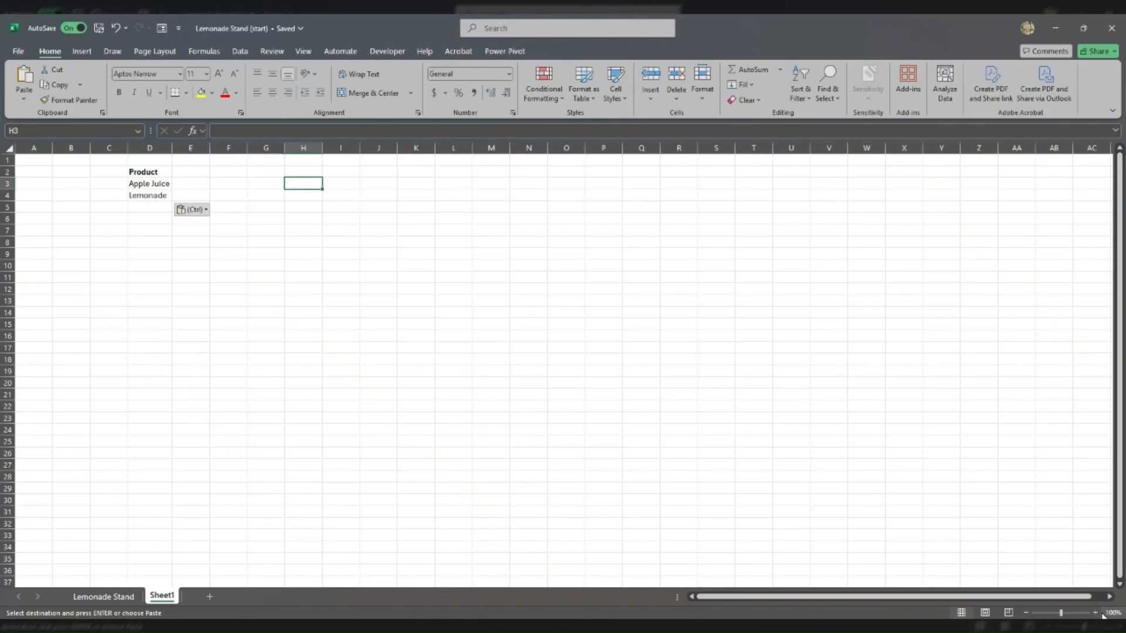
{"action": "scroll", "coordinate": [580, 289], "scroll_direction": "up", "scroll_amount": 7, "text": "ctrl"}
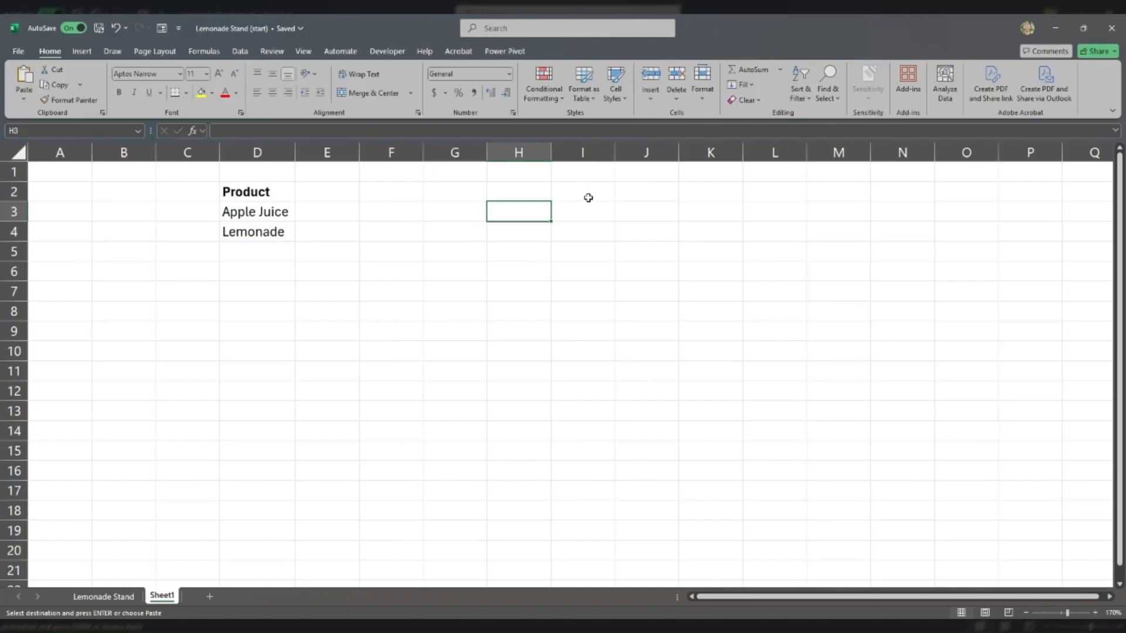
{"action": "type", "text": "="}
{"action": "key", "text": "Left"}
{"action": "key", "text": "Left"}
{"action": "key", "text": "Left"}
{"action": "key", "text": "Left"}
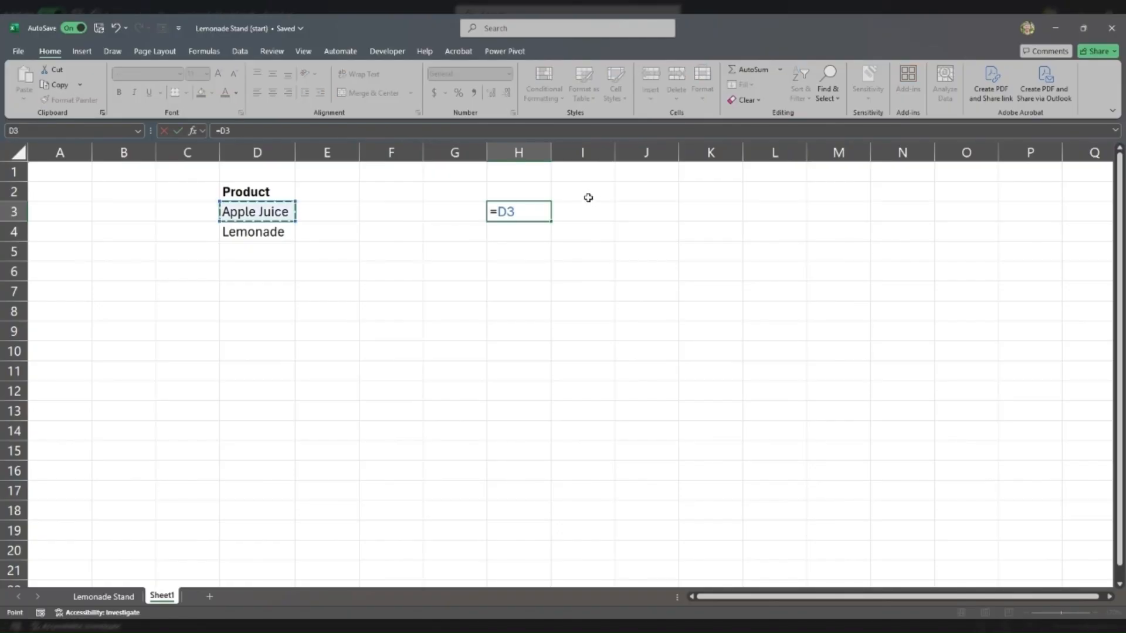
{"action": "key", "text": "Return"}
- Examine the formula in H3 and the cell it references
{"action": "key", "text": "Up"}
{"action": "double_click", "coordinate": [525, 210]}
{"action": "key", "text": "Return"}
{"action": "left_click", "coordinate": [530, 210]}
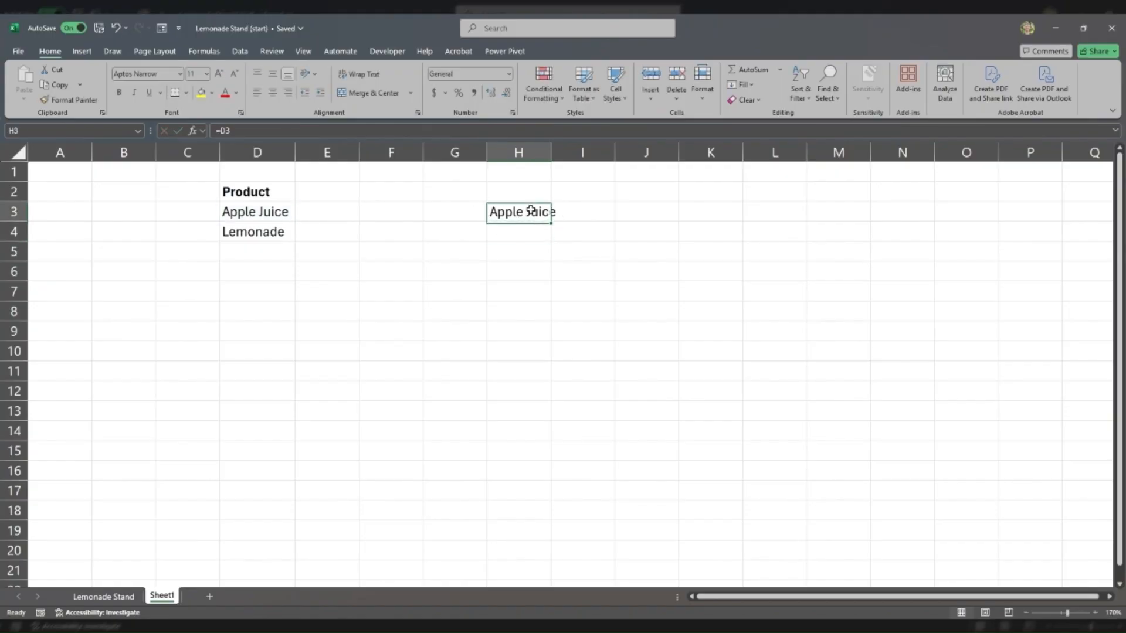
{"action": "left_click", "coordinate": [259, 211]}
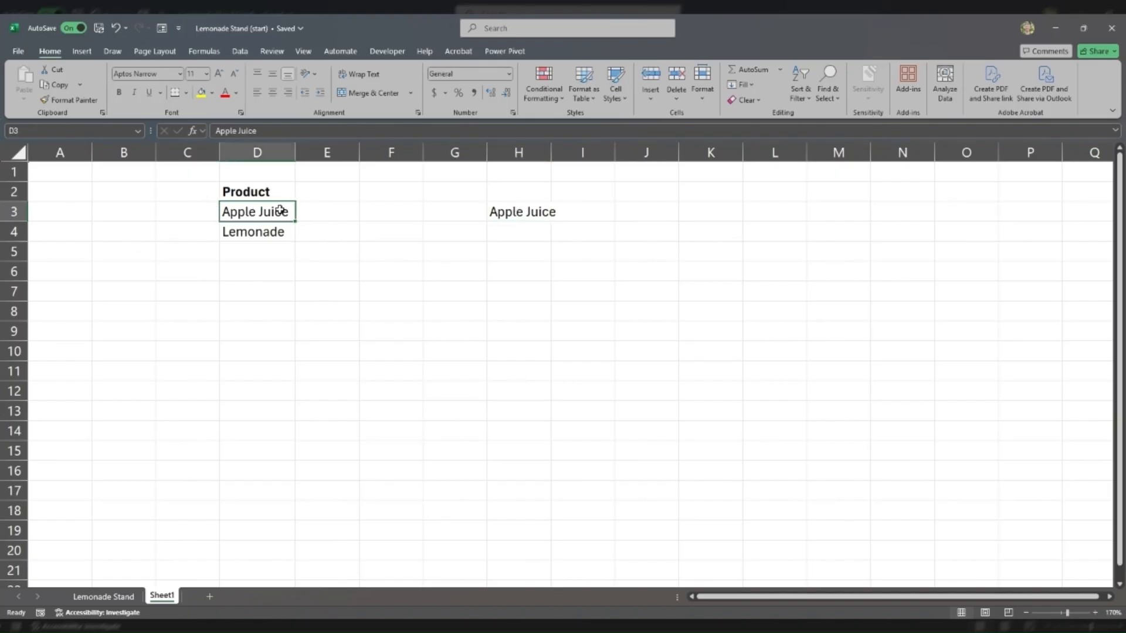
{"action": "left_click", "coordinate": [484, 211]}
{"action": "double_click", "coordinate": [493, 213]}
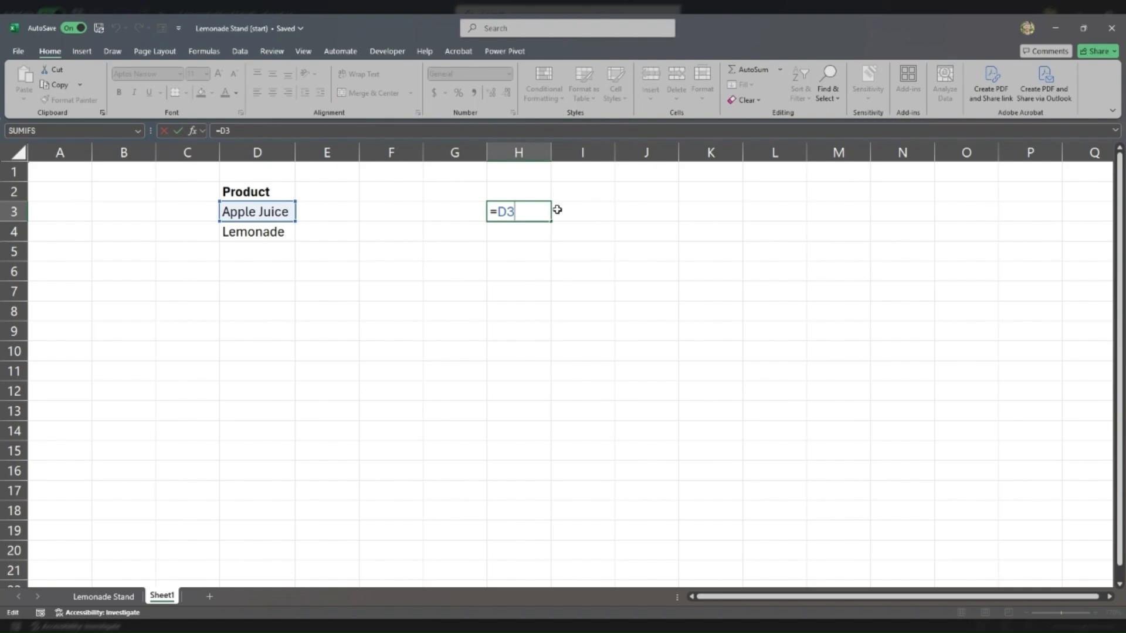
{"action": "key", "text": "Return"}
{"action": "key", "text": "Up"}
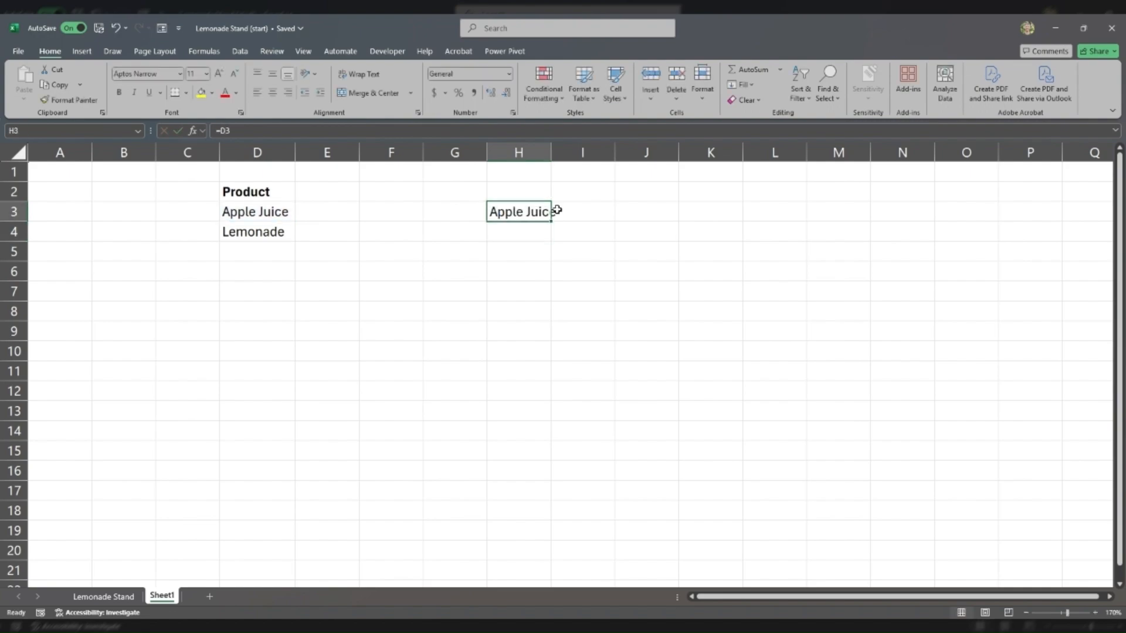
- Copy the relative reference formula from H3 into H4 and check which cell the copy references
{"action": "key", "text": "ctrl+c"}
{"action": "key", "text": "Down"}
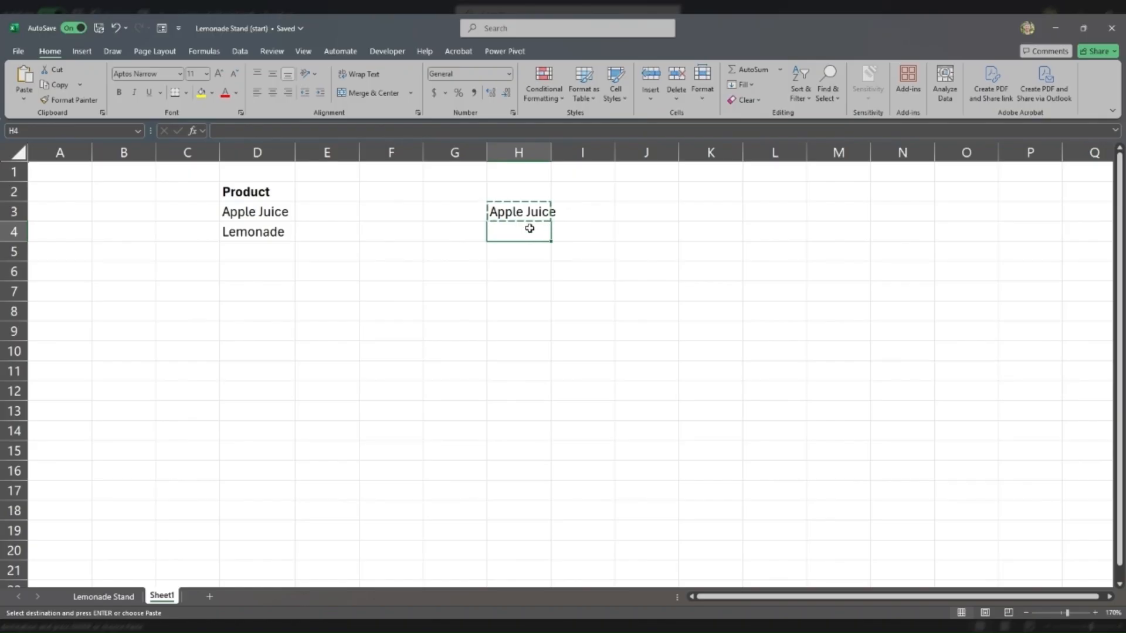
{"action": "left_click", "coordinate": [530, 219]}
{"action": "left_click", "coordinate": [528, 231]}
{"action": "left_click", "coordinate": [520, 209]}
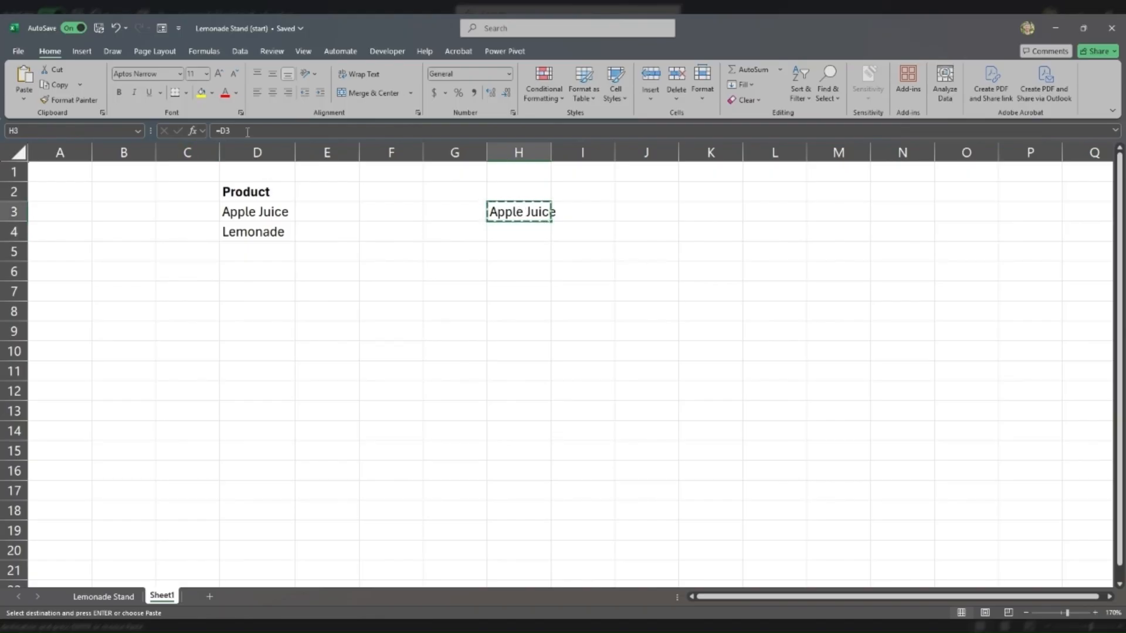
{"action": "left_click", "coordinate": [522, 231]}
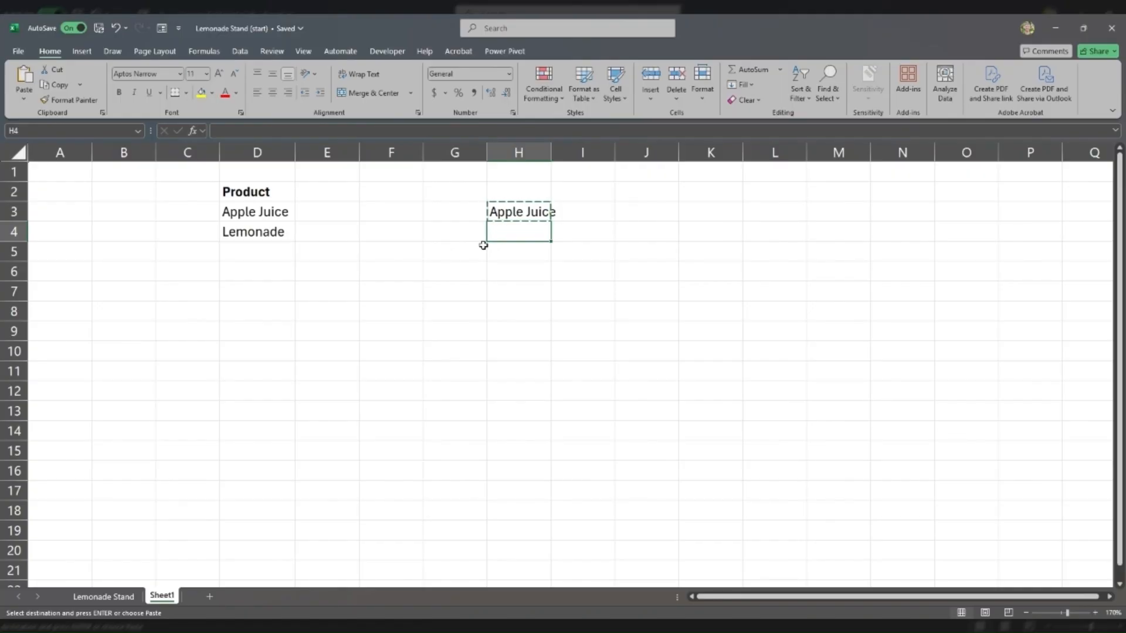
{"action": "key", "text": "ctrl+v"}
{"action": "key", "text": "Escape"}
{"action": "key", "text": "F2"}
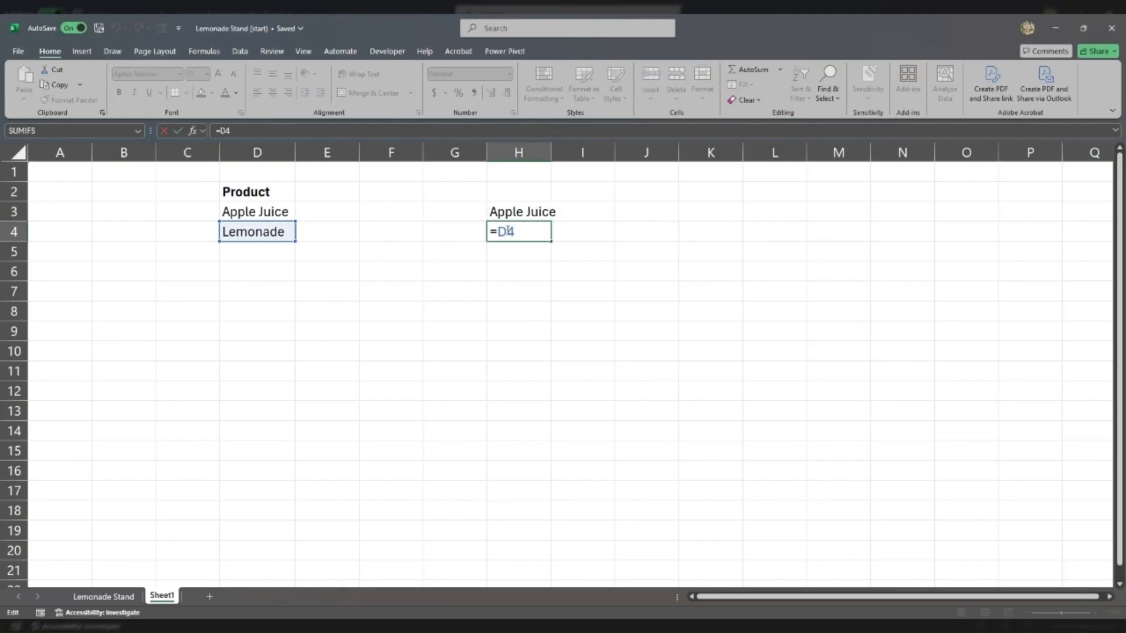
{"action": "key", "text": "Return"}
{"action": "key", "text": "Up"}
- Copy the formula from H4 into H10
{"action": "key", "text": "ctrl+c"}
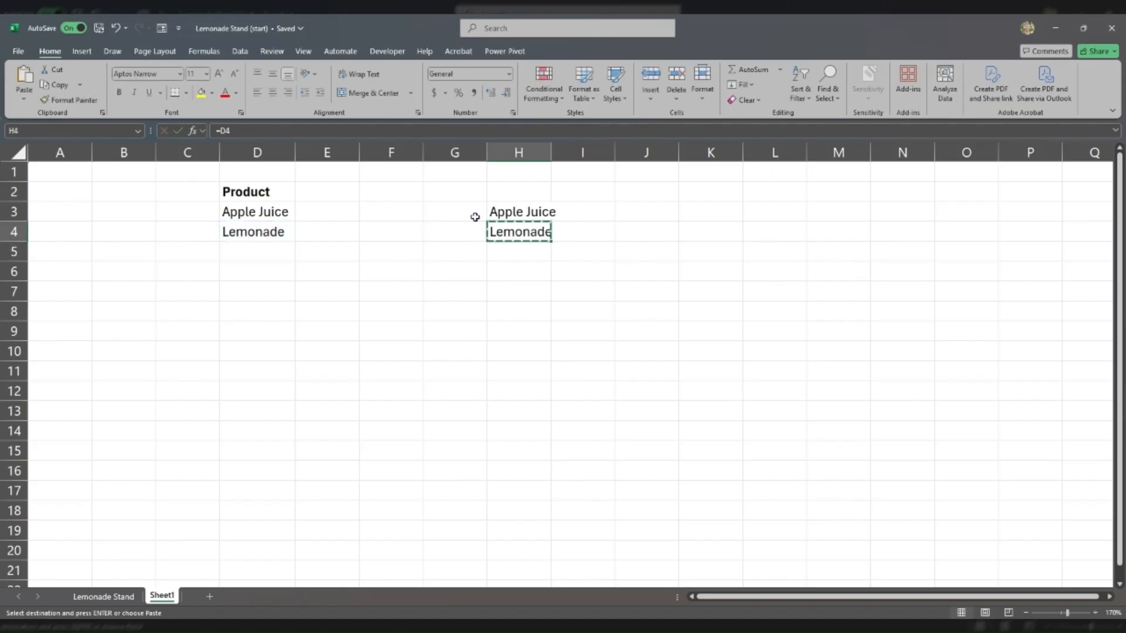
{"action": "key", "text": "Down"}
{"action": "key", "text": "Down"}
{"action": "key", "text": "Down"}
{"action": "key", "text": "Down"}
{"action": "key", "text": "Down"}
{"action": "key", "text": "Down"}
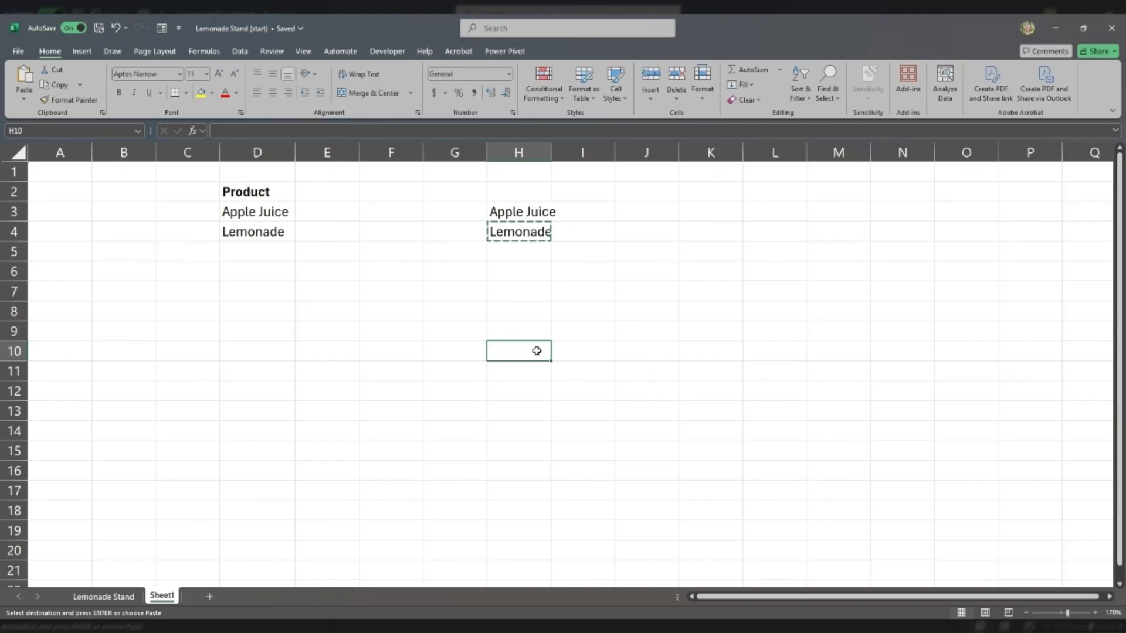
{"action": "key", "text": "ctrl+v"}
- Inspect which cell the pasted formula in H10 references
{"action": "type", "text": "="}
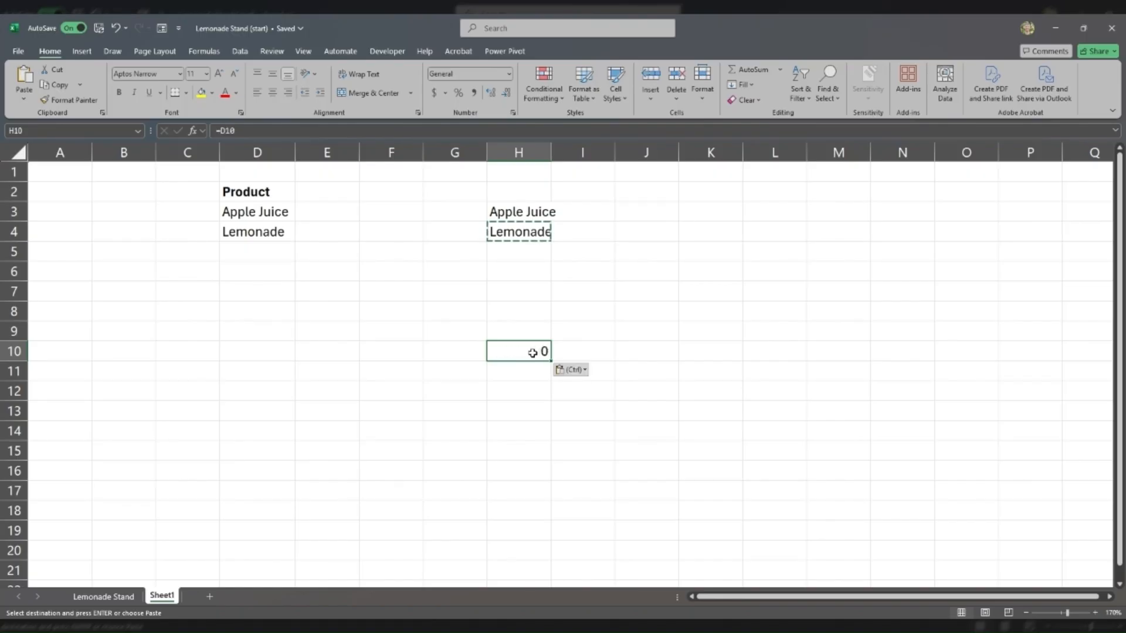
{"action": "key", "text": "Left"}
{"action": "key", "text": "Left"}
{"action": "key", "text": "Left"}
{"action": "key", "text": "Left"}
{"action": "left_click_drag", "start_coordinate": [514, 352], "coordinate": [316, 352]}
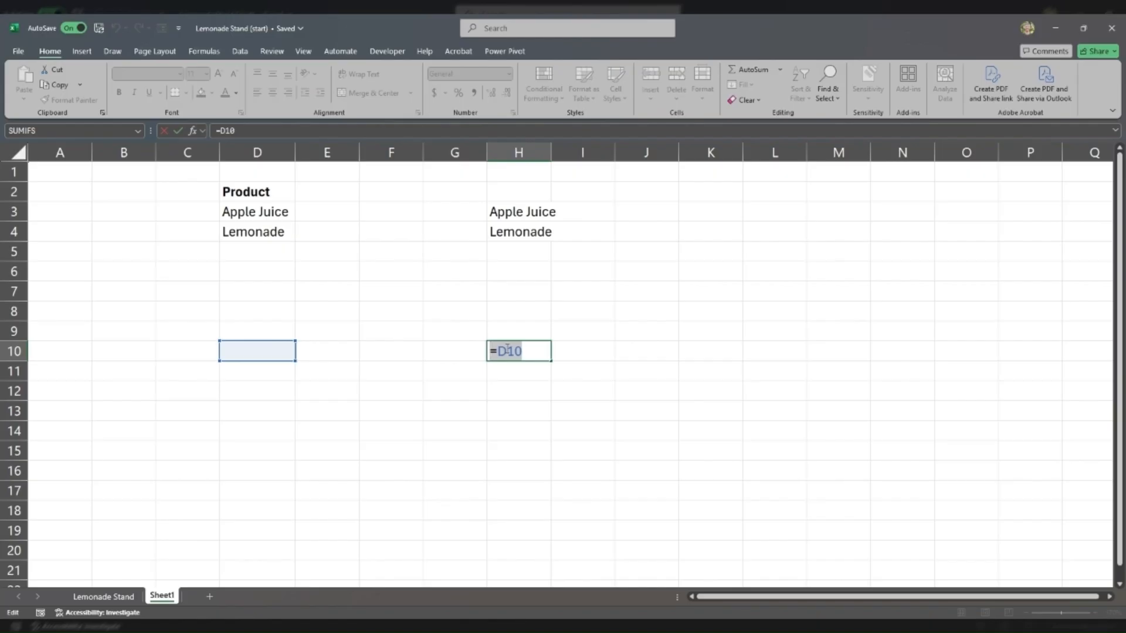
{"action": "key", "text": "Return"}
- Clear the copied test formulas from H10 and H4
{"action": "key", "text": "Up"}
{"action": "key", "text": "Delete"}
{"action": "key", "text": "ctrl+Up"}
{"action": "key", "text": "Delete"}
- Lock the row of the reference in H3 by changing the formula to =D$3
{"action": "key", "text": "Up"}
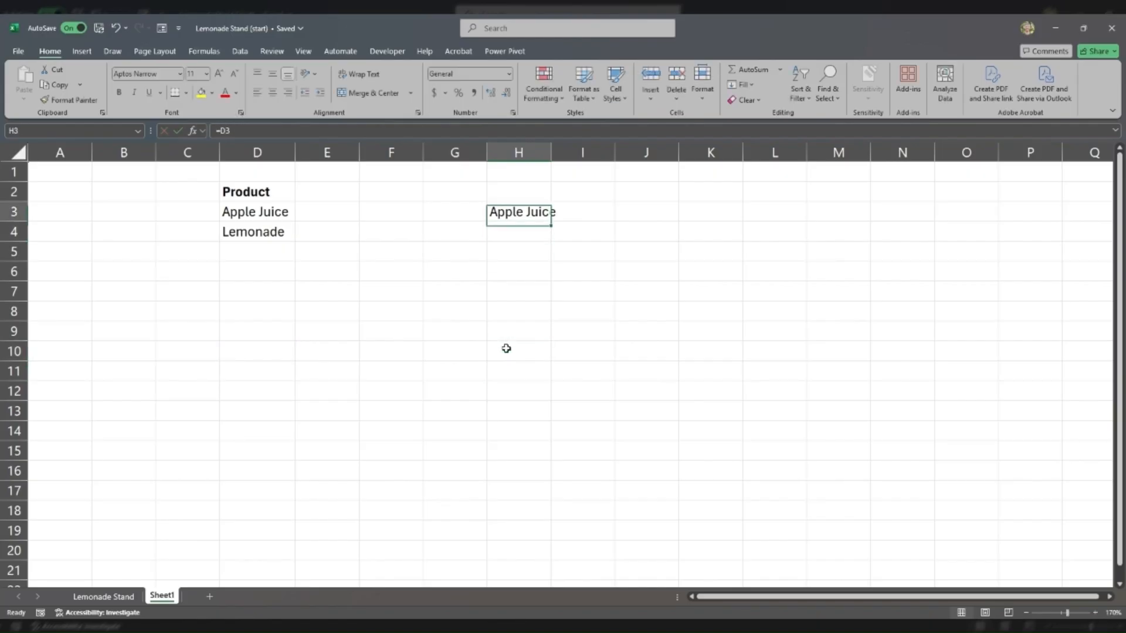
{"action": "double_click", "coordinate": [534, 214]}
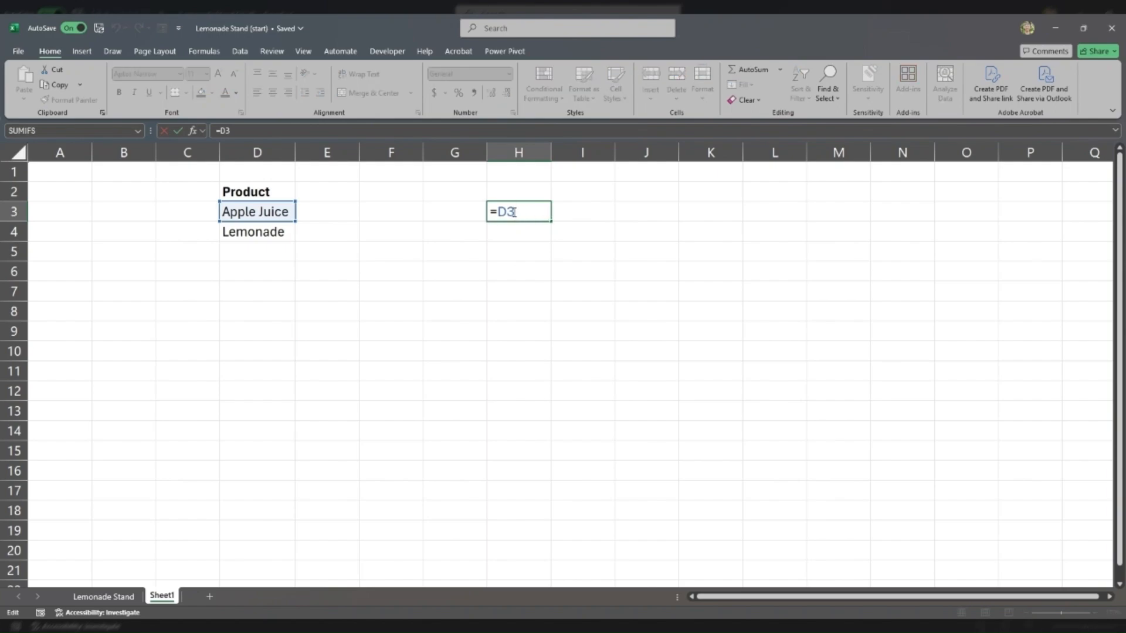
{"action": "left_click", "coordinate": [509, 213]}
{"action": "key", "text": "ctrl+Return"}
- Copy the row-locked formula =D$3 from H3 into H4 and open the copy to check its reference
{"action": "key", "text": "ctrl+c"}
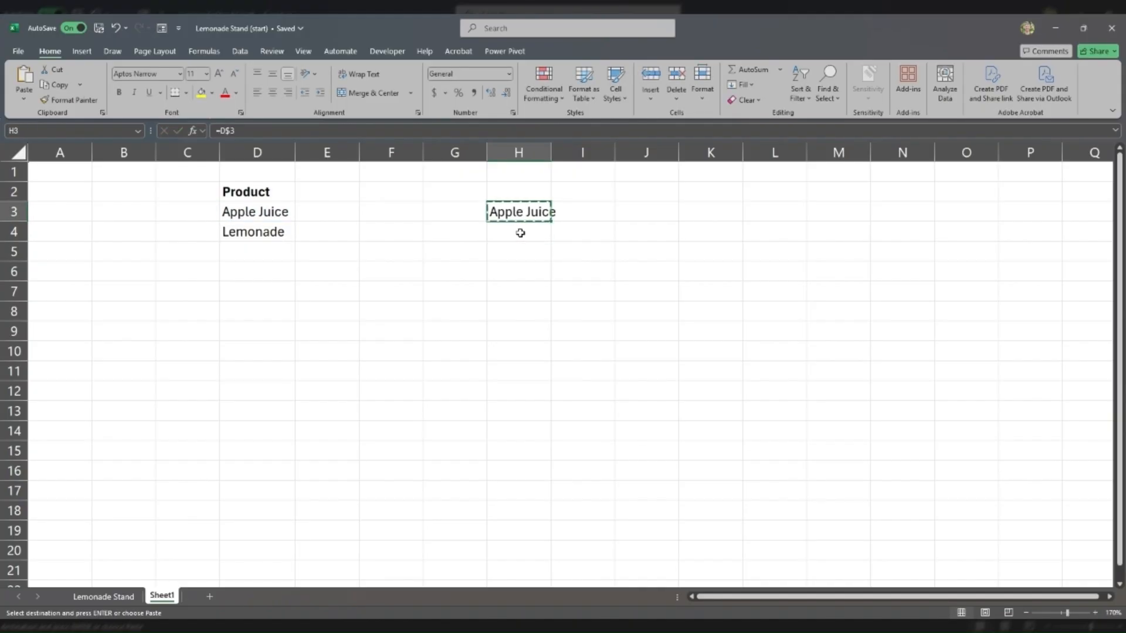
{"action": "key", "text": "Down"}
{"action": "key", "text": "Down"}
{"action": "key", "text": "Down"}
{"action": "key", "text": "Up"}
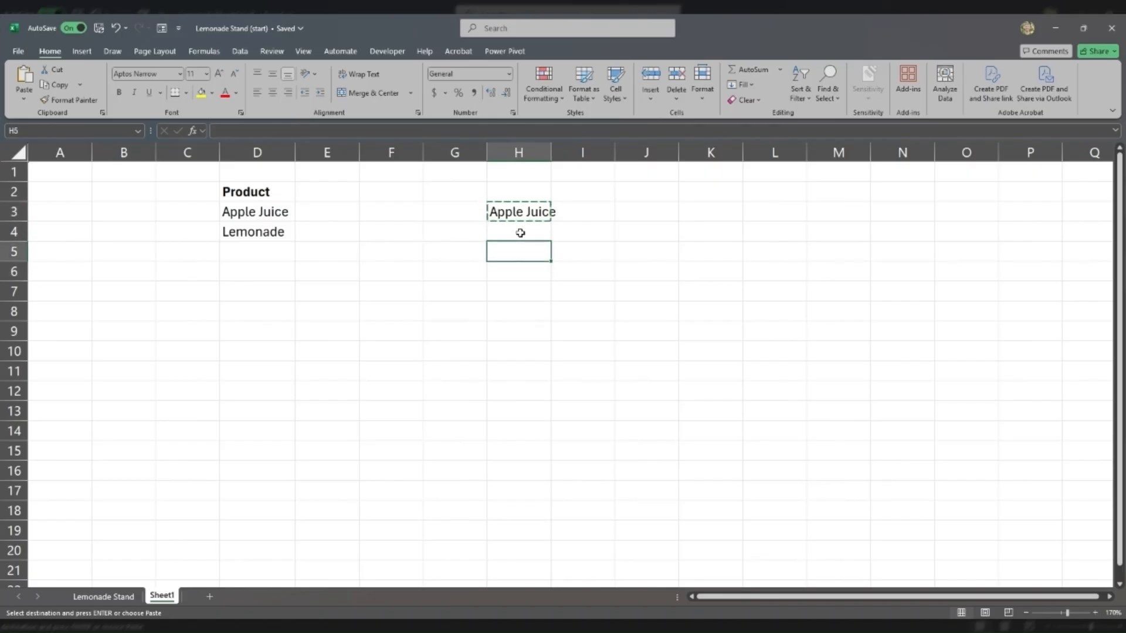
{"action": "key", "text": "Up"}
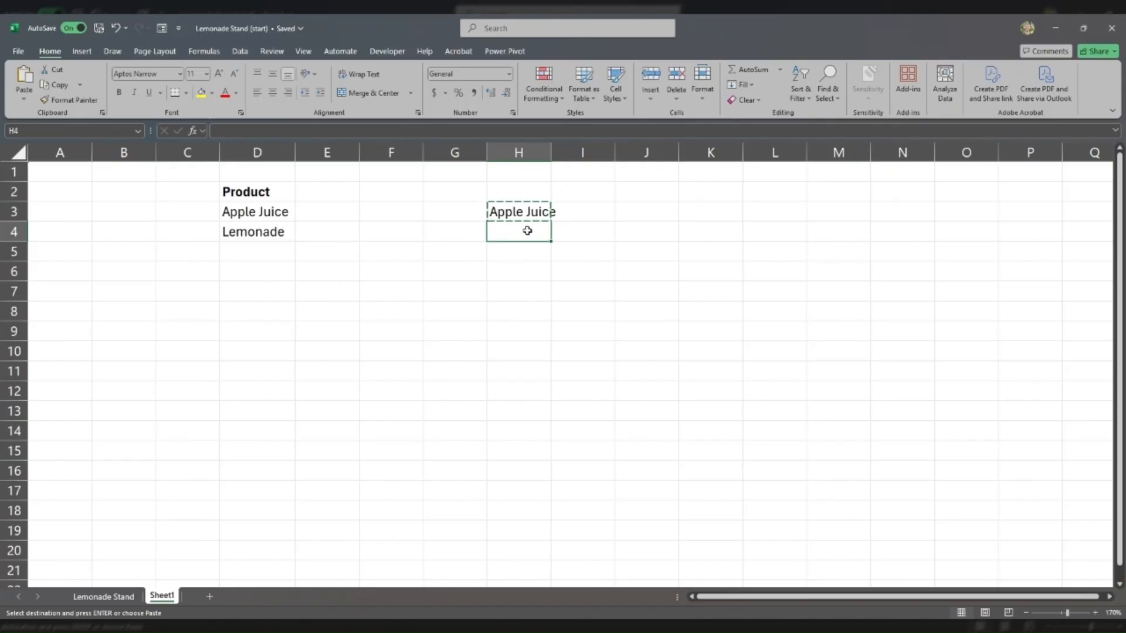
{"action": "key", "text": "ctrl+v"}
{"action": "type", "text": "=D$3"}
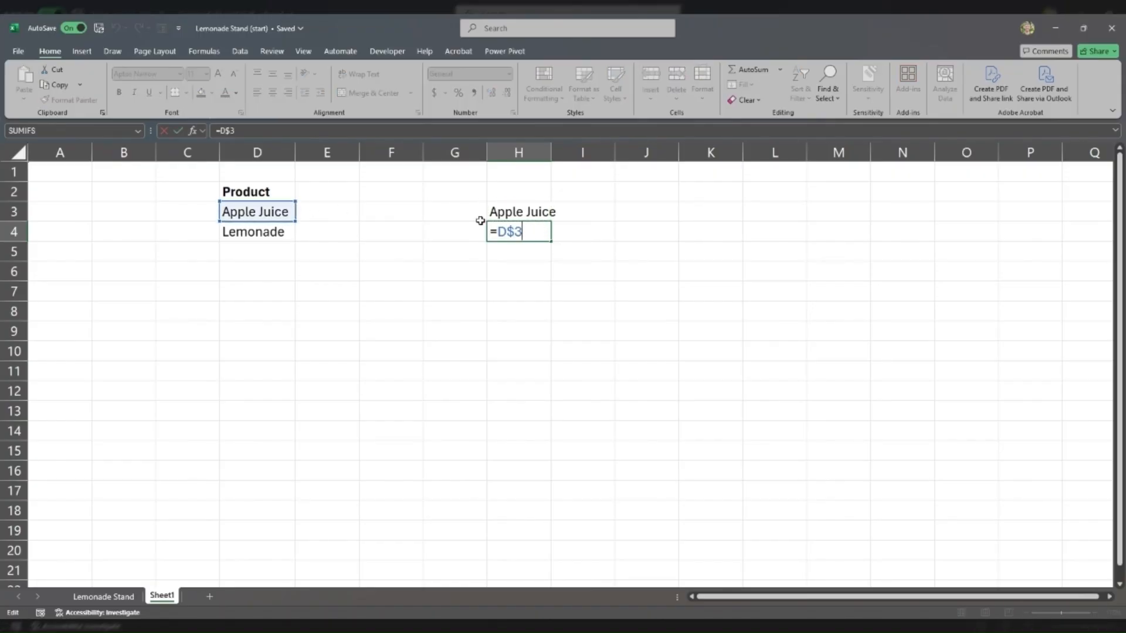
- Copy the row-locked formula =D$3 from H4 into H9 and check which cell the copy references
{"action": "left_click_drag", "start_coordinate": [508, 233], "coordinate": [535, 229]}
{"action": "key", "text": "Return"}
{"action": "key", "text": "Up"}
{"action": "key", "text": "ctrl+c"}
{"action": "key", "text": "Down"}
{"action": "key", "text": "Down"}
{"action": "key", "text": "Down"}
{"action": "key", "text": "Down"}
{"action": "key", "text": "Down"}
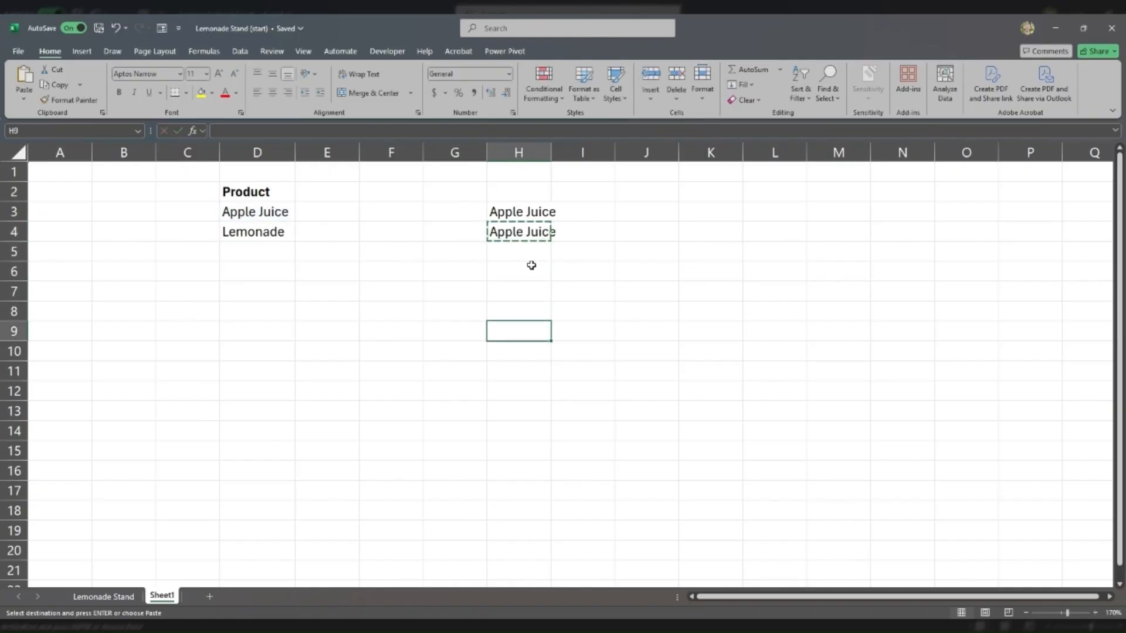
{"action": "key", "text": "ctrl+v"}
{"action": "double_click", "coordinate": [528, 333]}
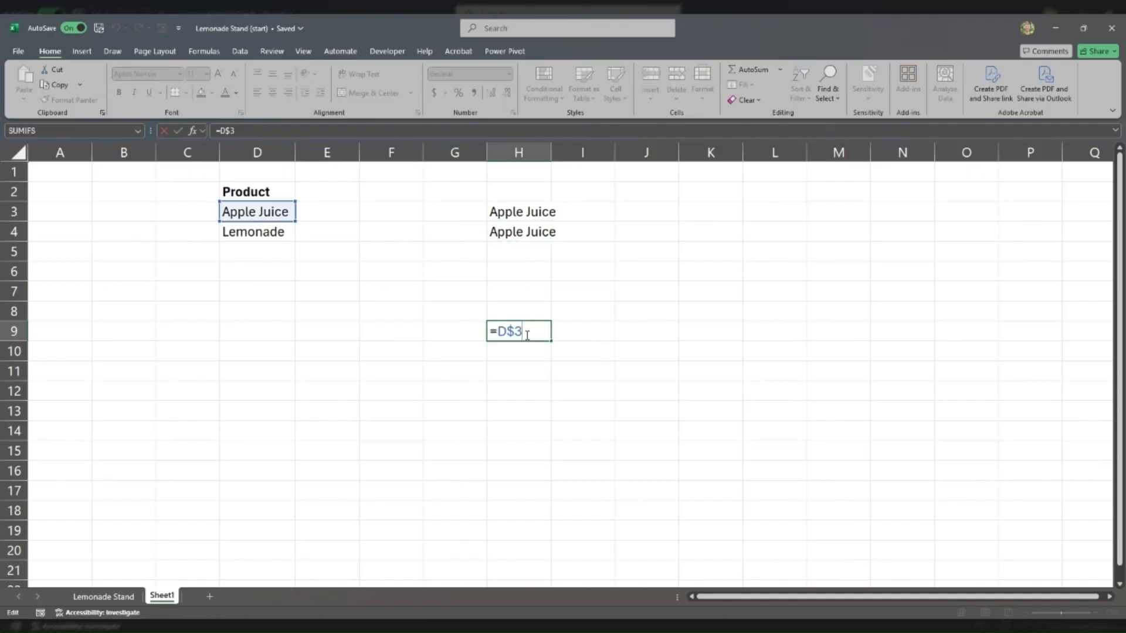
{"action": "key", "text": "Escape"}
- Clear the copied test formulas from H4 through H9
{"action": "key", "text": "ctrl+shift+Up"}
{"action": "key", "text": "Delete"}
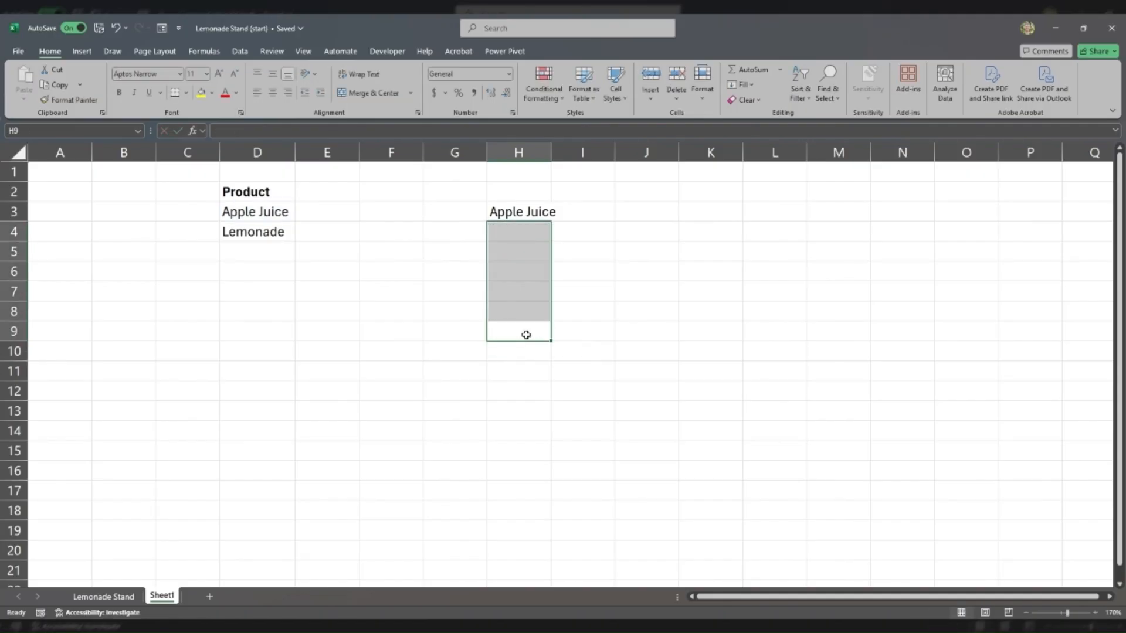
{"action": "key", "text": "ctrl+Up"}
- Copy the row-locked formula =D$3 from H3 into the adjacent cell I3
{"action": "double_click", "coordinate": [520, 215]}
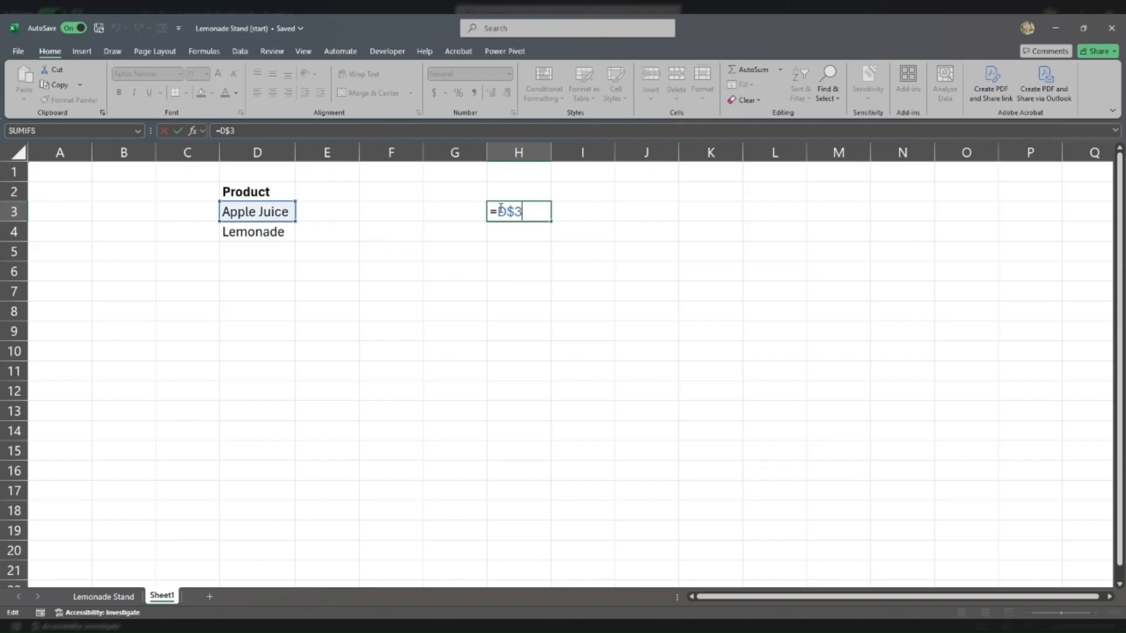
{"action": "key", "text": "ctrl+Return"}
{"action": "key", "text": "ctrl+c"}
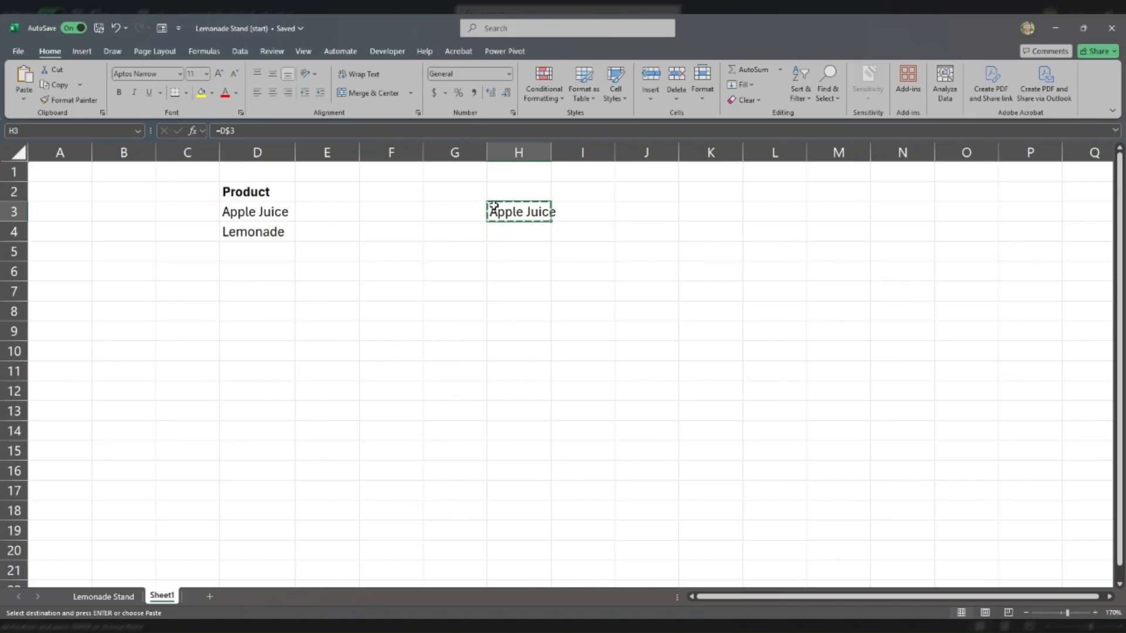
{"action": "key", "text": "Right"}
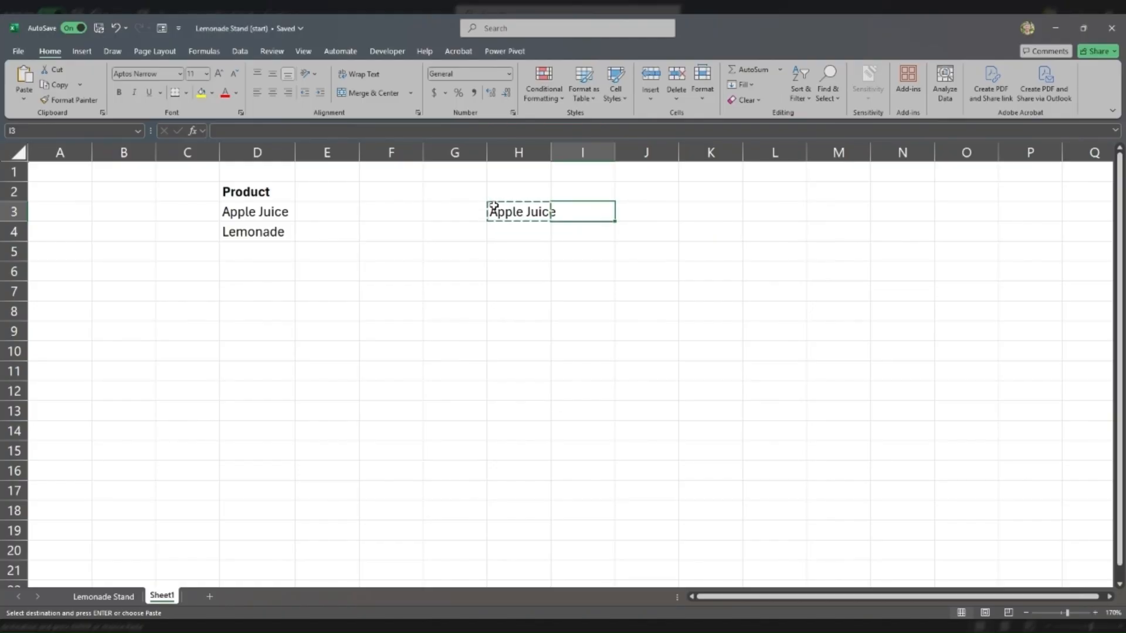
{"action": "key", "text": "ctrl+v"}
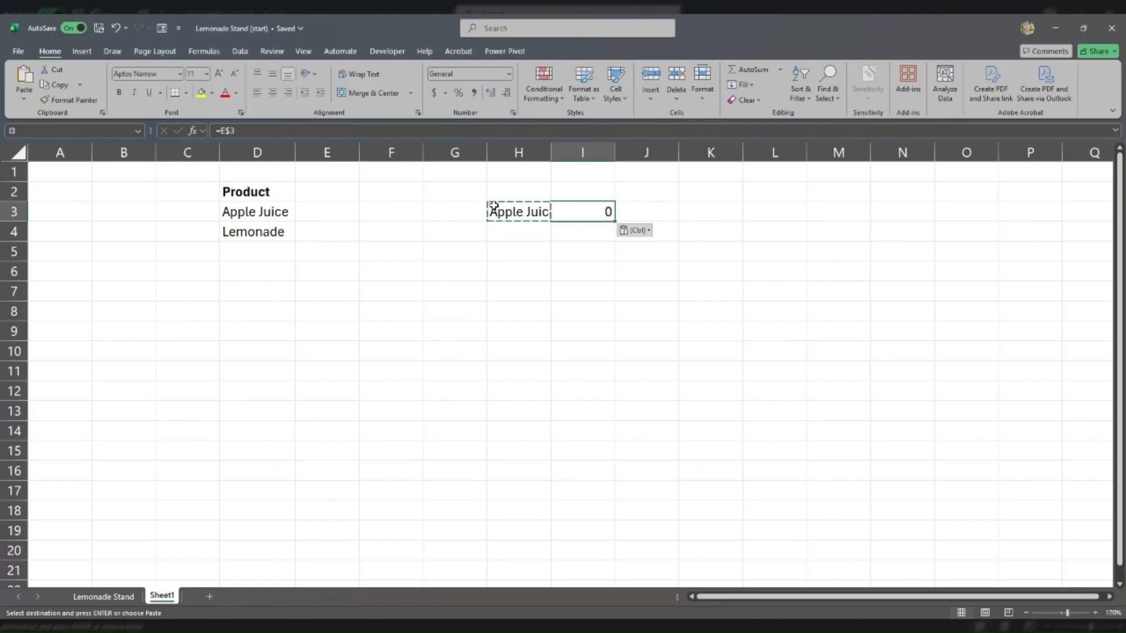
- Compare the cell references in H3 and I3 to examine how the unlocked column behaves
{"action": "double_click", "coordinate": [519, 211]}
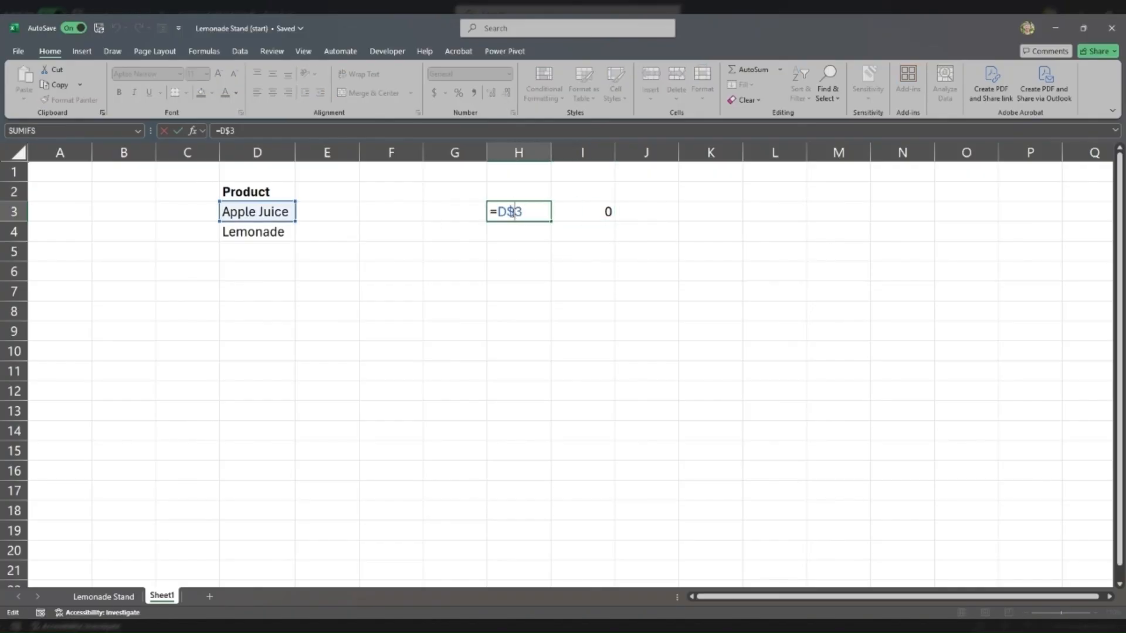
{"action": "key", "text": "Return"}
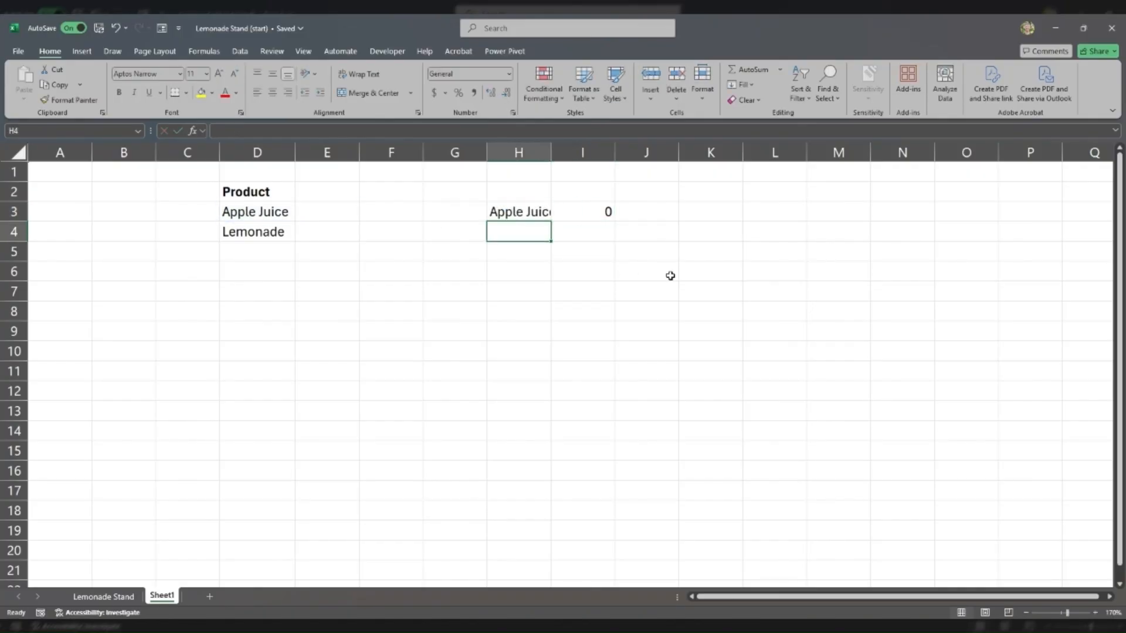
{"action": "double_click", "coordinate": [604, 213]}
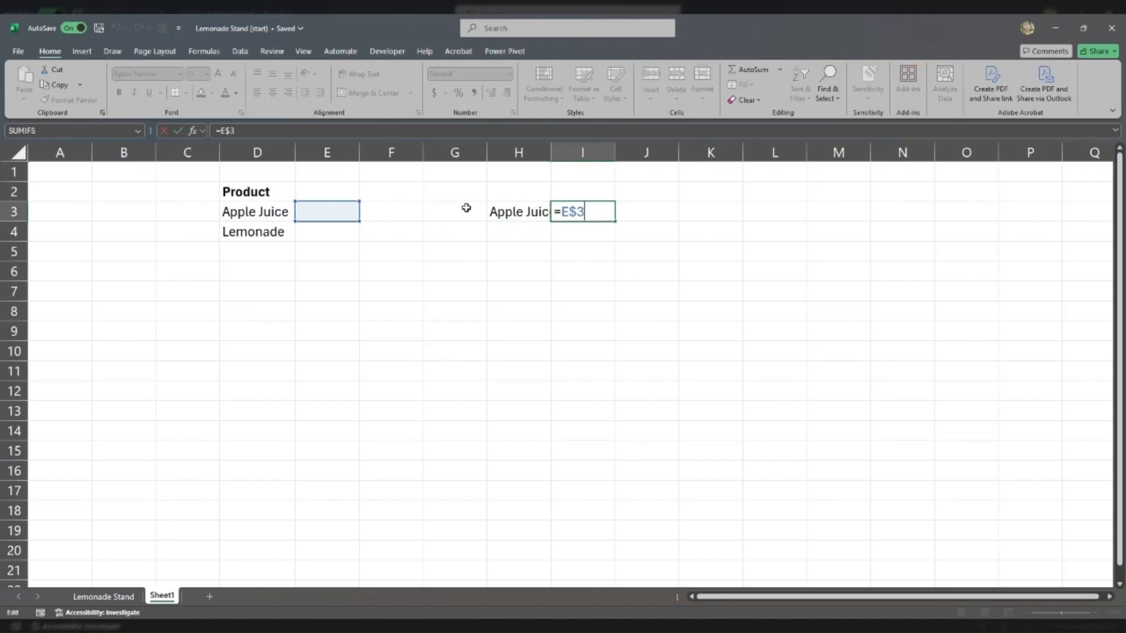
{"action": "key", "text": "Return"}
{"action": "left_click", "coordinate": [584, 214]}
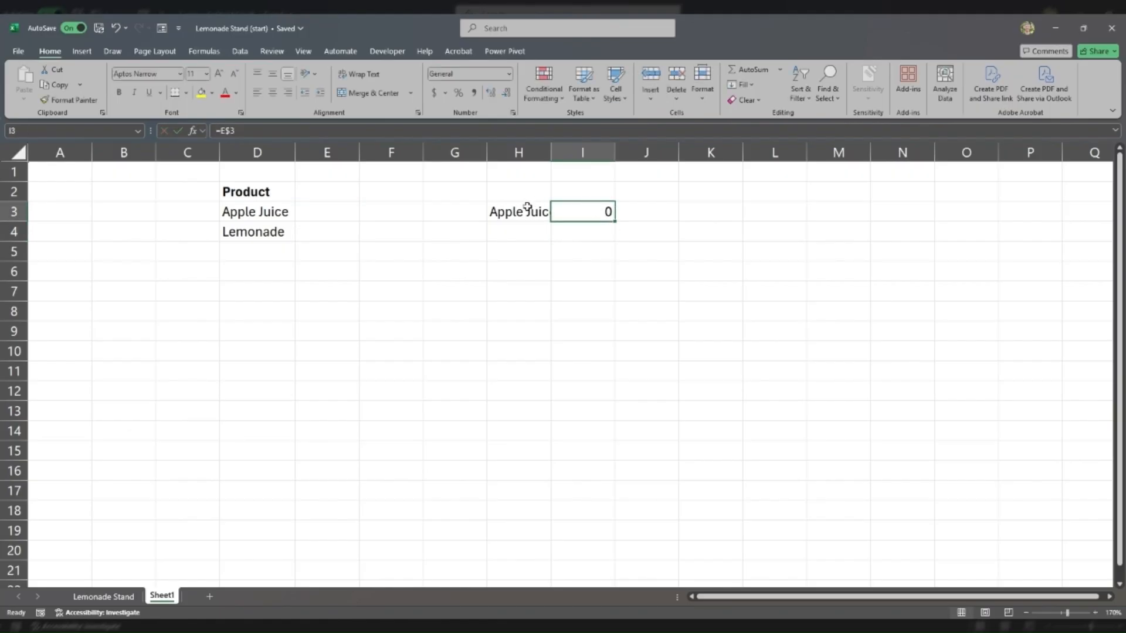
{"action": "key", "text": "Left"}
{"action": "key", "text": "Right"}
{"action": "key", "text": "Left"}
- Copy the formula from I3 into M3 and inspect which cell the copy references
{"action": "left_click", "coordinate": [584, 216]}
{"action": "key", "text": "ctrl+c"}
{"action": "left_click", "coordinate": [841, 211]}
{"action": "key", "text": "ctrl+v"}
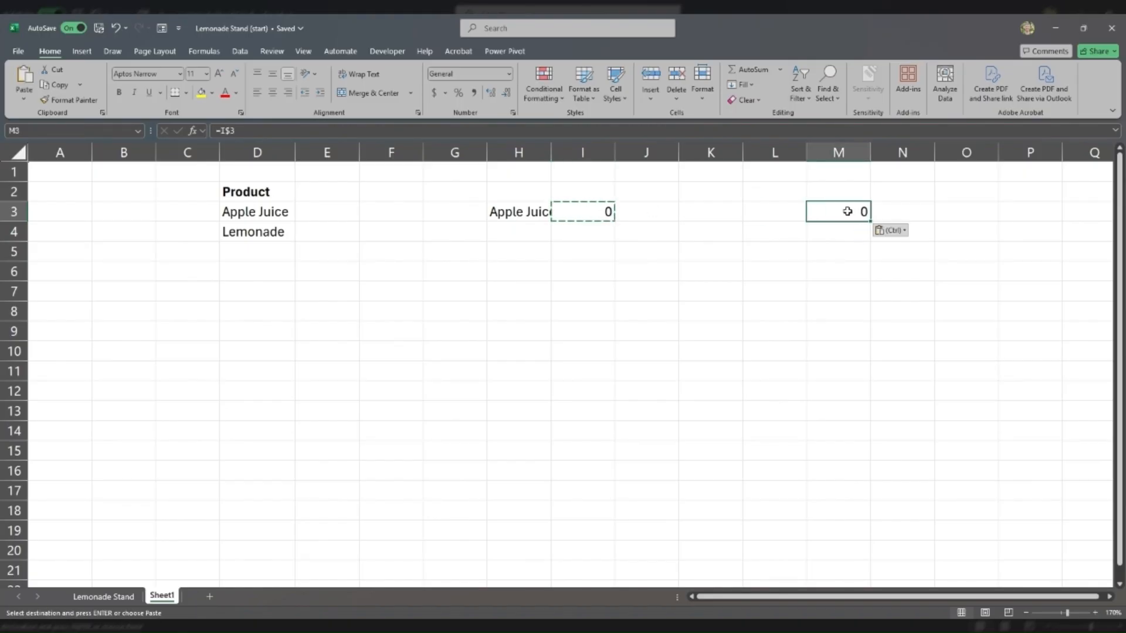
{"action": "double_click", "coordinate": [842, 210]}
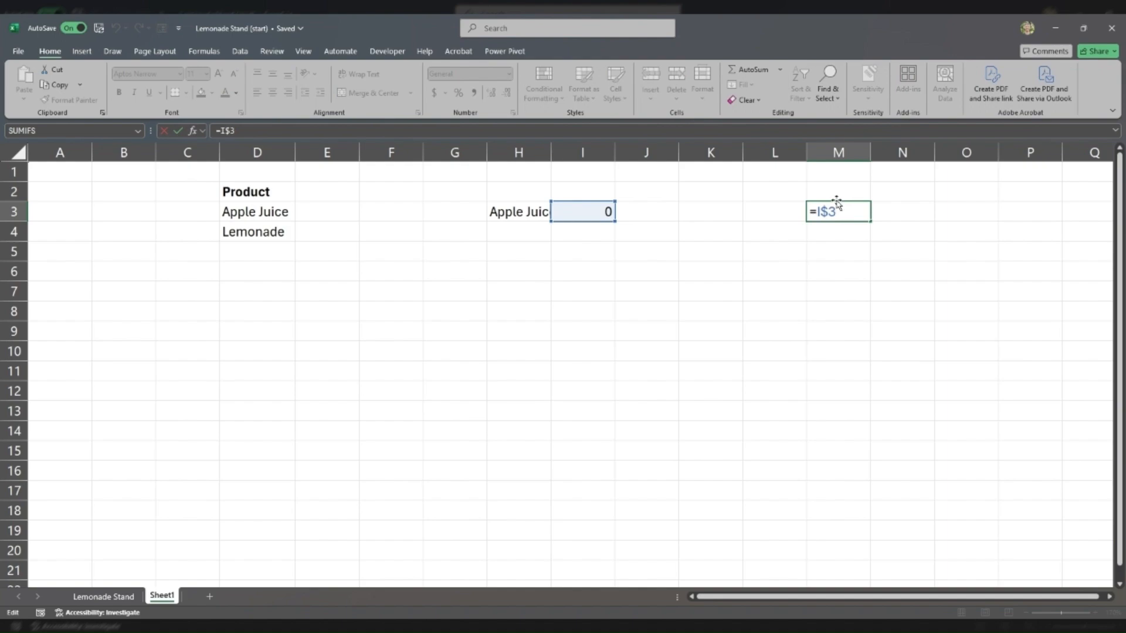
{"action": "key", "text": "Return"}
- Copy the formula from M3 into L3 and inspect the column part of its reference
{"action": "left_click", "coordinate": [836, 203]}
{"action": "key", "text": "ctrl+c"}
{"action": "key", "text": "Left"}
{"action": "key", "text": "ctrl+v"}
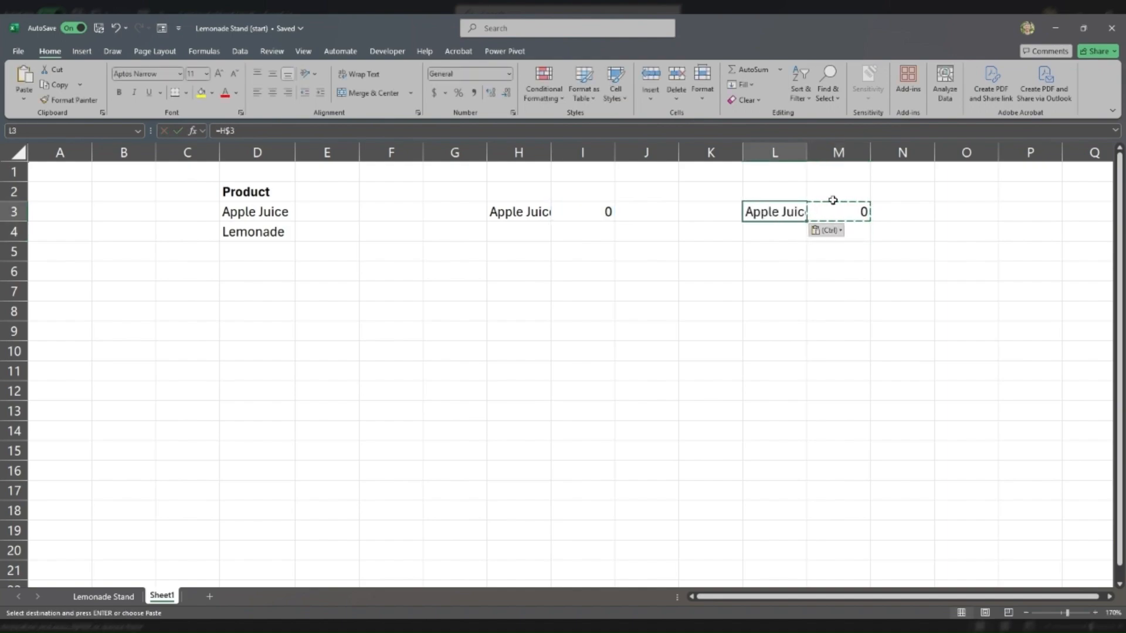
{"action": "key", "text": "F2"}
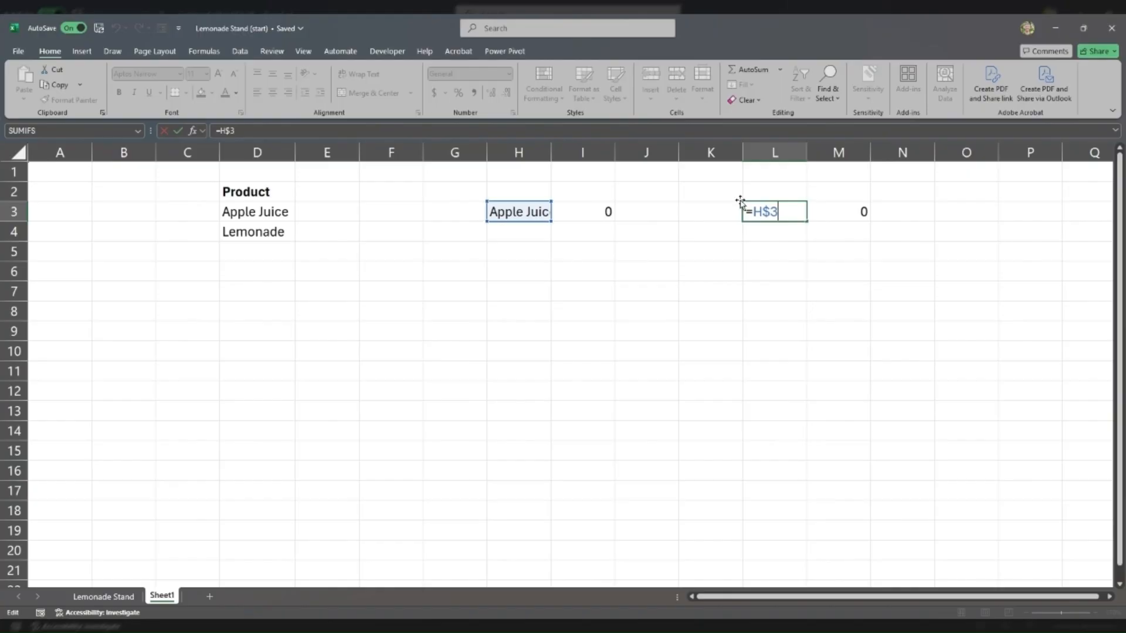
{"action": "left_click_drag", "start_coordinate": [753, 211], "coordinate": [762, 209]}
{"action": "type", "text": "$"}
{"action": "key", "text": "Return"}
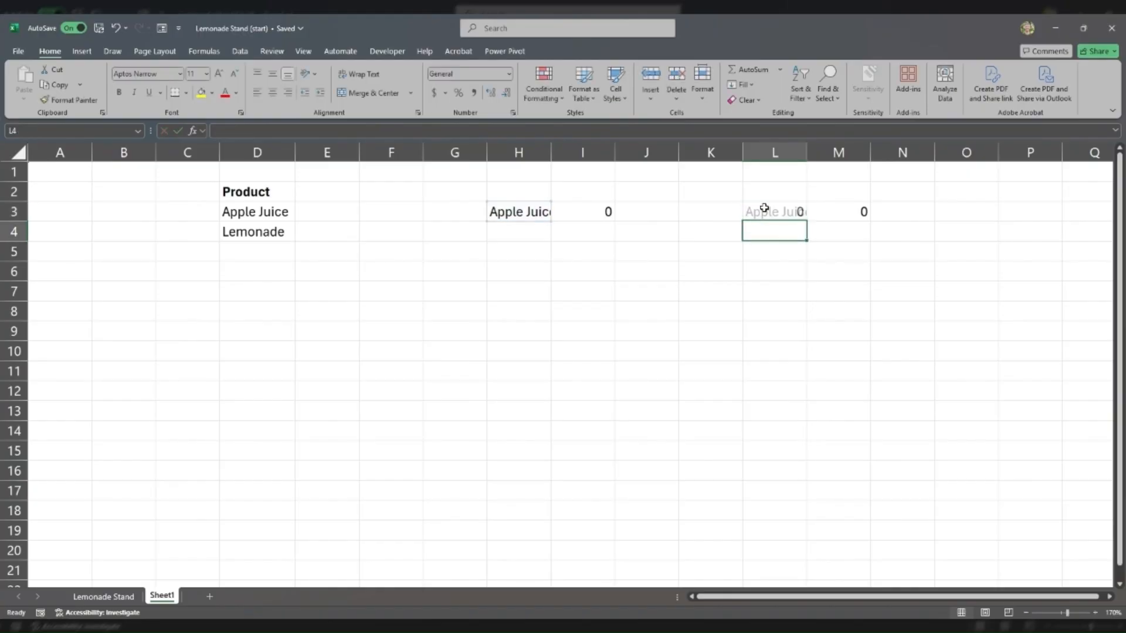
- Trace the column offset from H3 to L3 and compare it with the offset from D3 to H3
{"action": "left_click", "coordinate": [601, 213]}
{"action": "left_click", "coordinate": [630, 212]}
{"action": "left_click", "coordinate": [703, 211]}
{"action": "left_click", "coordinate": [762, 211]}
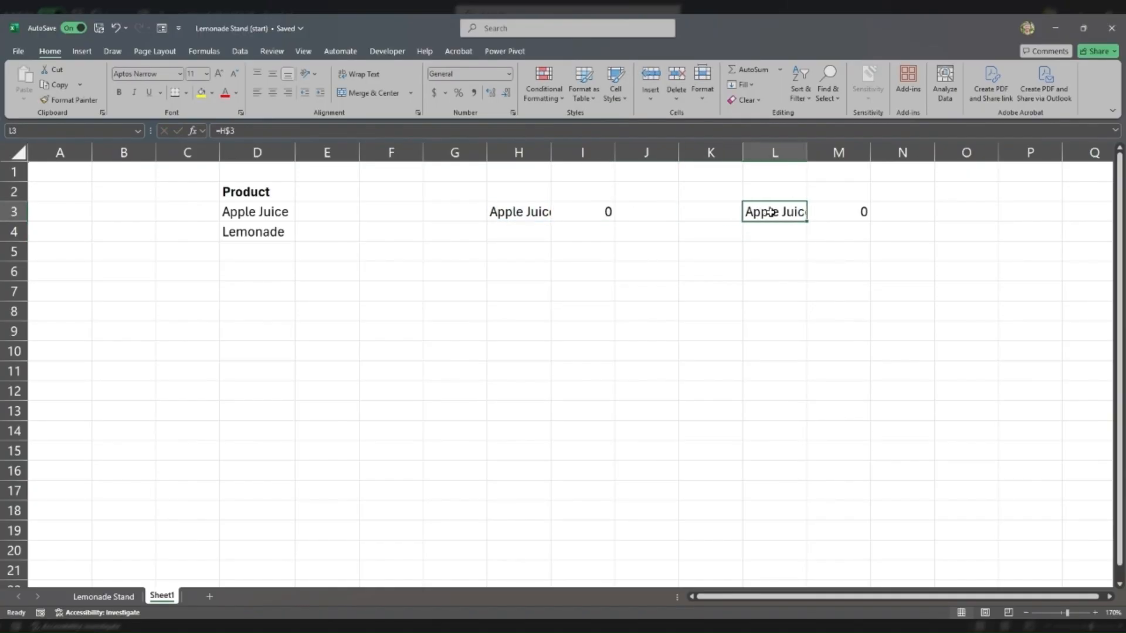
{"action": "left_click", "coordinate": [321, 211]}
{"action": "left_click", "coordinate": [391, 211]}
{"action": "left_click", "coordinate": [543, 211]}
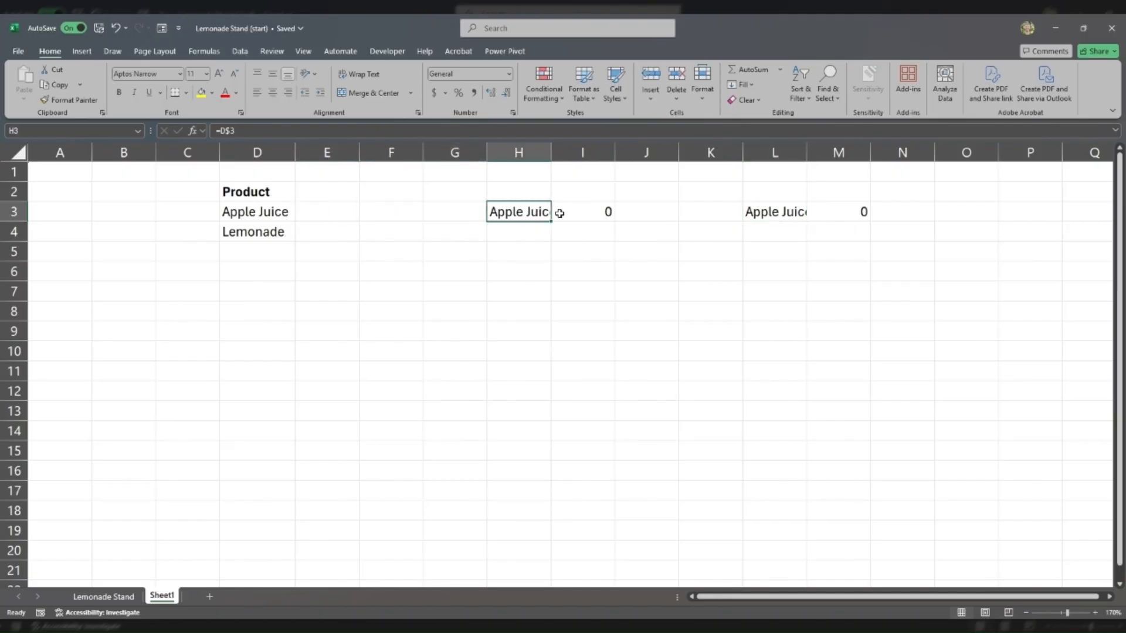
{"action": "double_click", "coordinate": [757, 211]}
{"action": "key", "text": "Escape"}
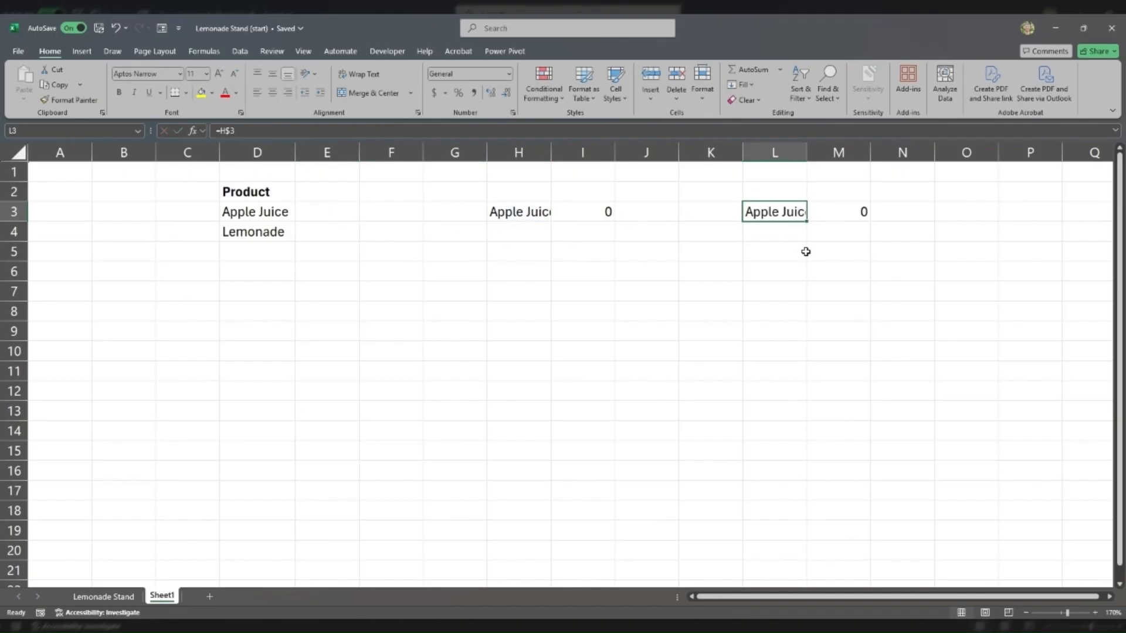
- Undo the formula copies pasted into L3, M3 and I3
{"action": "key", "text": "ctrl+z"}
{"action": "key", "text": "ctrl+z"}
{"action": "key", "text": "ctrl+z"}
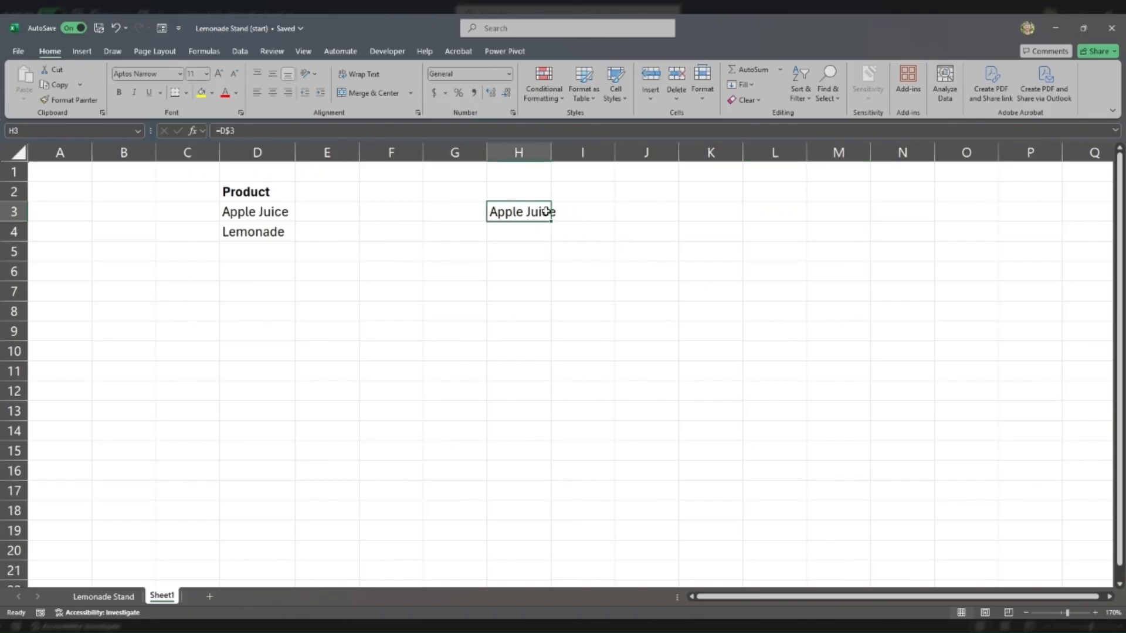
- Lock both the column and the row of the reference in H3 by changing the formula to =$D$3
{"action": "double_click", "coordinate": [528, 211]}
{"action": "left_click", "coordinate": [496, 212]}
{"action": "type", "text": "$"}
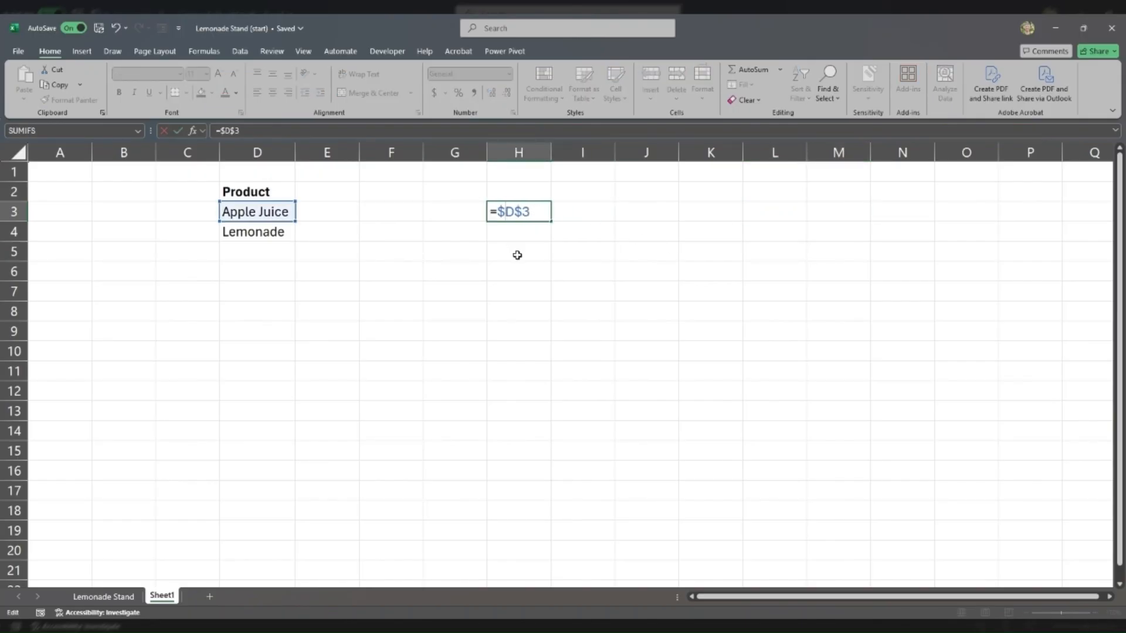
{"action": "key", "text": "Left"}
{"action": "key", "text": "shift+Right"}
{"action": "key", "text": "shift+Right"}
{"action": "left_click_drag", "start_coordinate": [513, 211], "coordinate": [544, 211]}
{"action": "key", "text": "Return"}
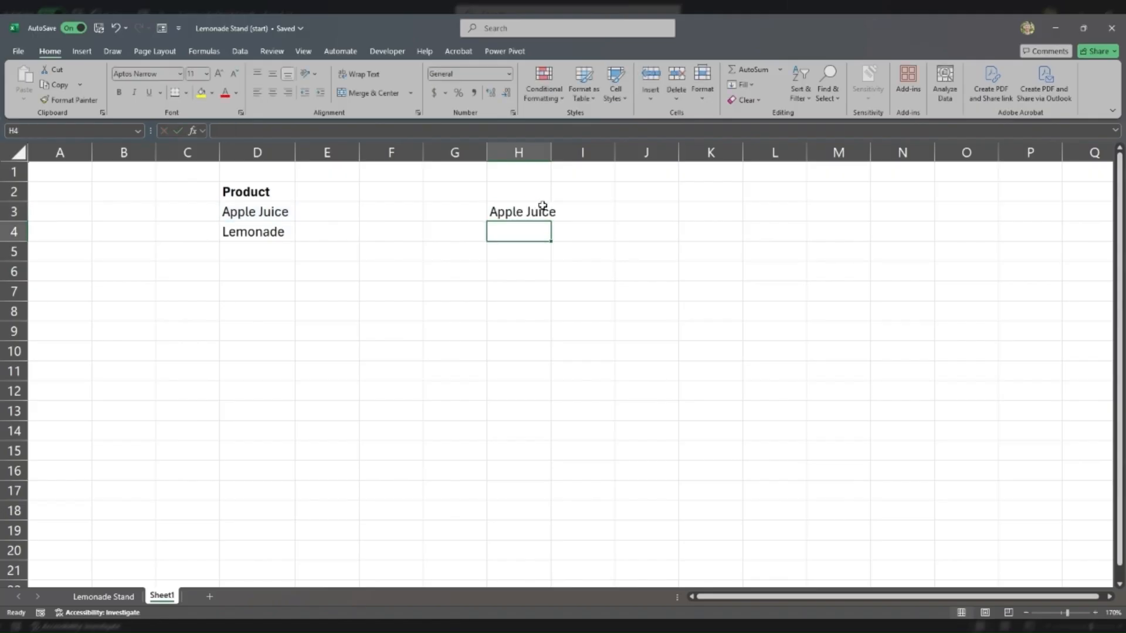
- Copy the absolute-reference formula =$D$3 from H3 into H8
{"action": "left_click", "coordinate": [542, 205]}
{"action": "key", "text": "ctrl+c"}
{"action": "key", "text": "Down"}
{"action": "key", "text": "Down"}
{"action": "key", "text": "Down"}
{"action": "key", "text": "Down"}
{"action": "key", "text": "Down"}
{"action": "key", "text": "ctrl+v"}
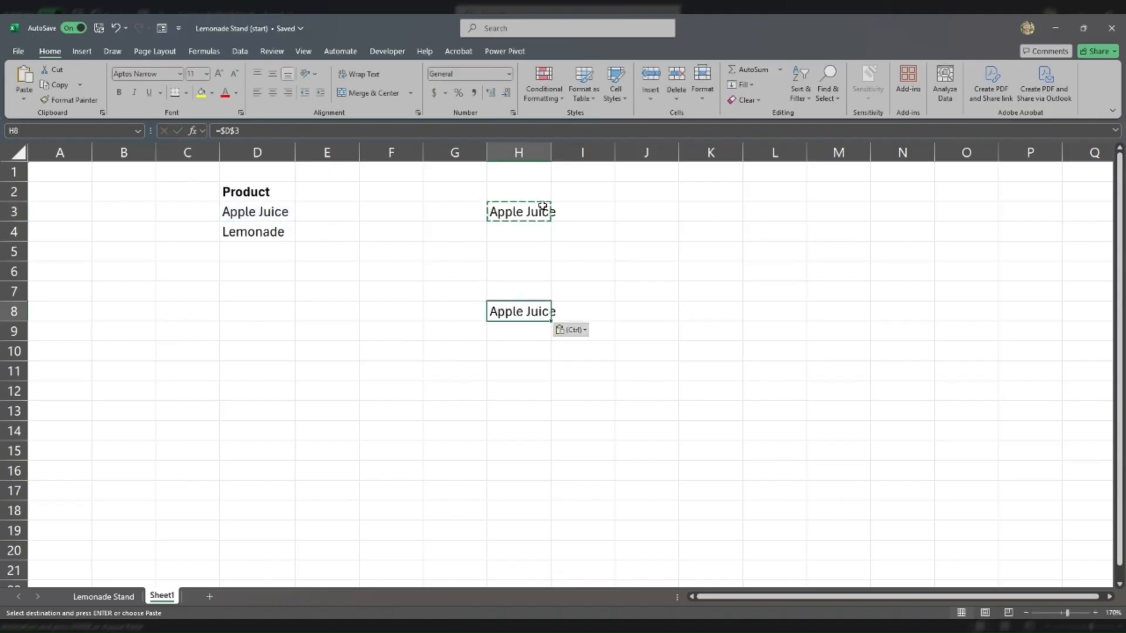
- Paste the copied =$D$3 formula into L6 and check which cell it references
{"action": "left_click", "coordinate": [746, 269]}
{"action": "key", "text": "ctrl+v"}
{"action": "double_click", "coordinate": [778, 271]}
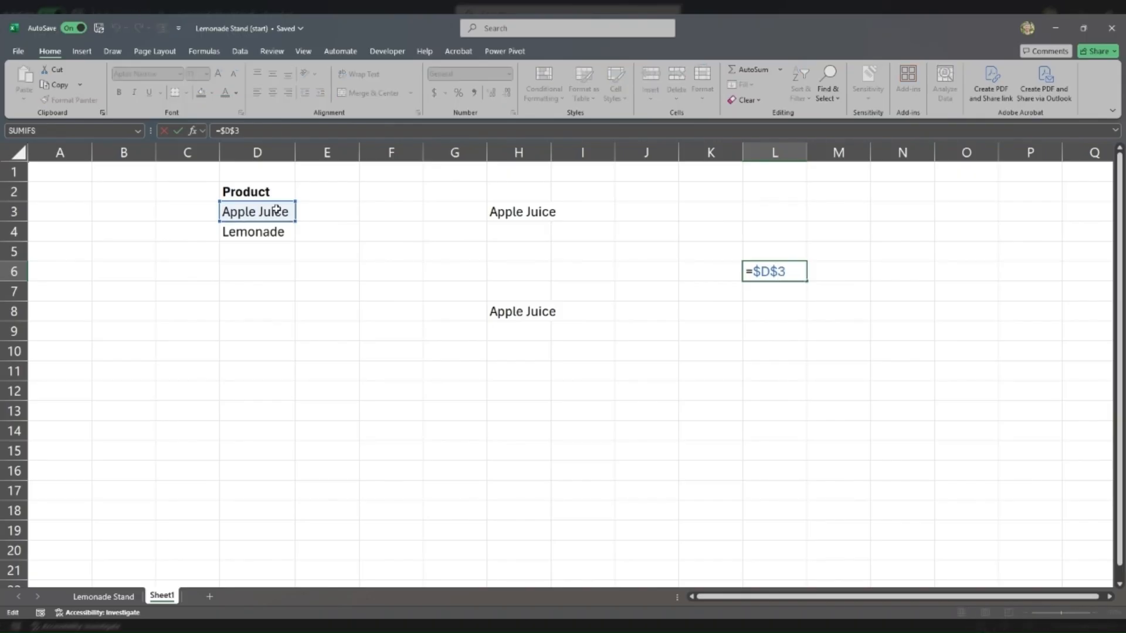
{"action": "key", "text": "Return"}
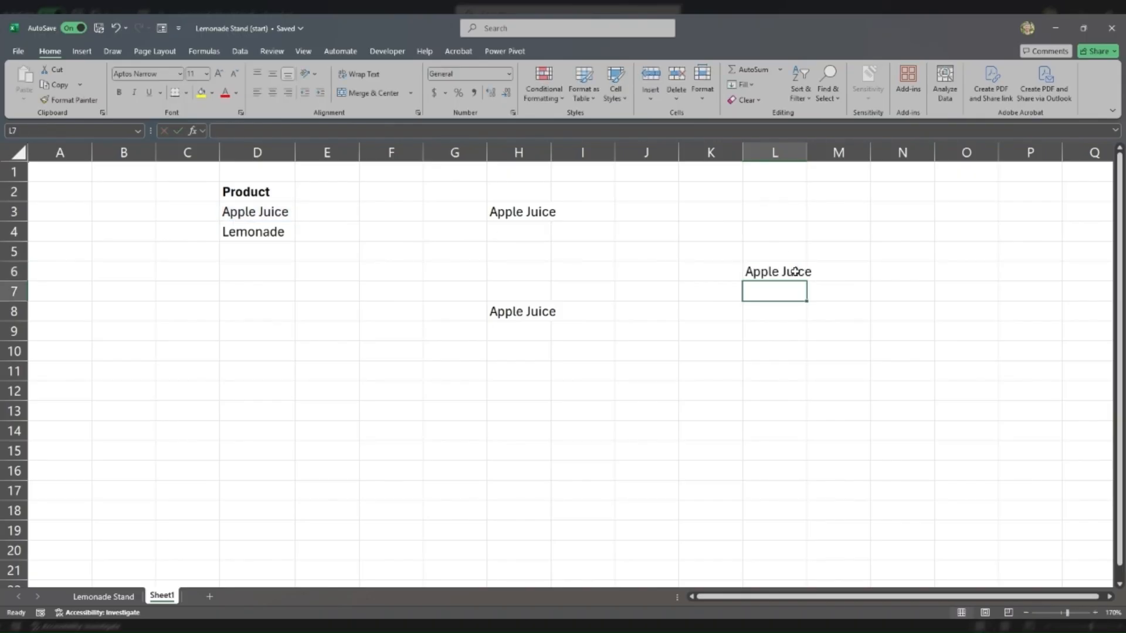
{"action": "left_click", "coordinate": [794, 271]}
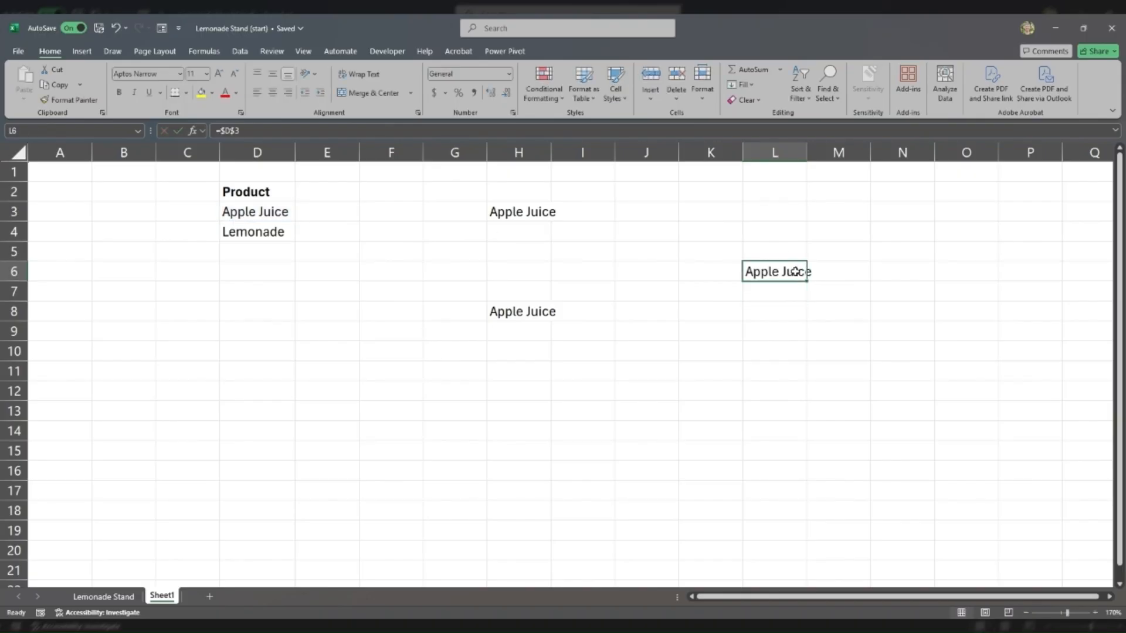
- Return to the Lemonade Stand sheet and inspect the ranges used by the VLOOKUP formula in E4
{"action": "left_click", "coordinate": [114, 597]}
{"action": "left_click", "coordinate": [341, 205]}
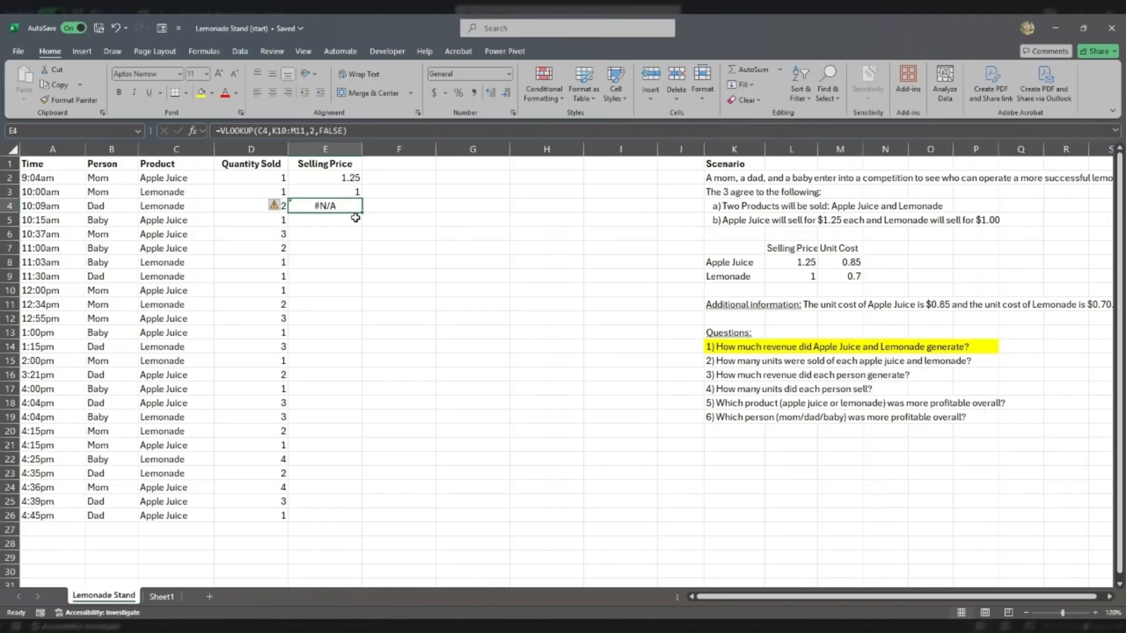
{"action": "double_click", "coordinate": [342, 206]}
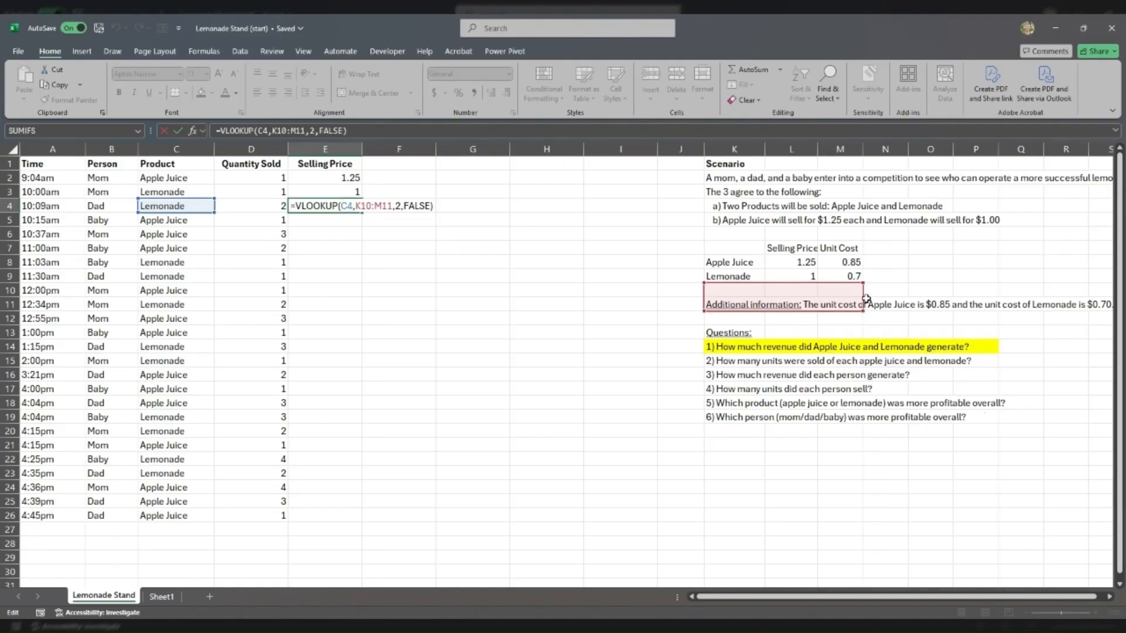
{"action": "key", "text": "Return"}
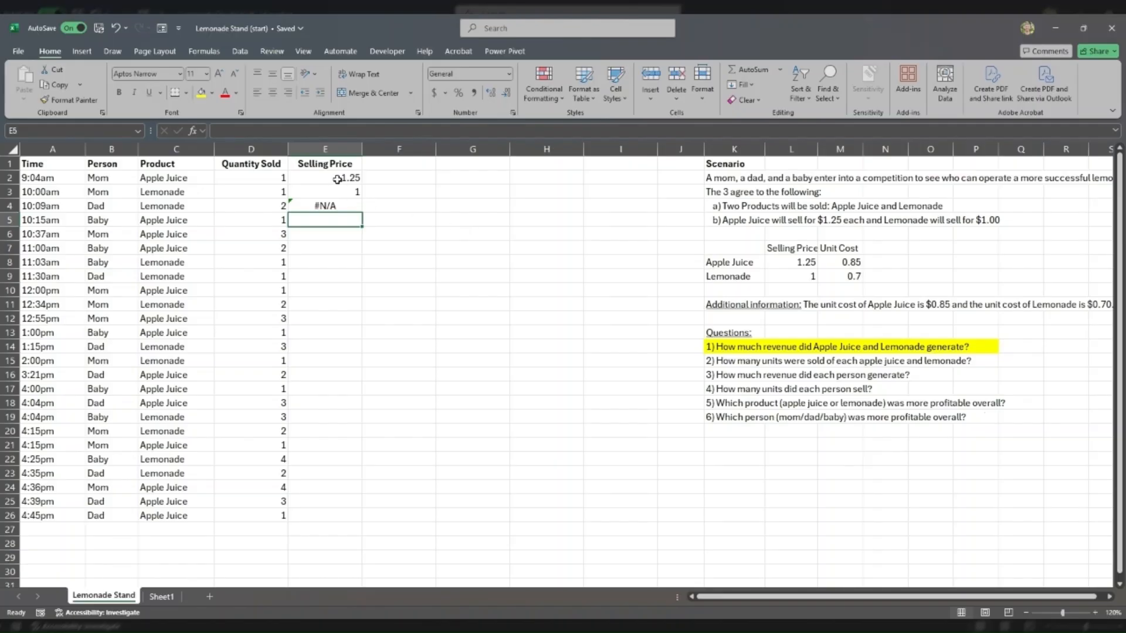
- Compare the lookup value and table range in the VLOOKUP formulas of E2 and E4
{"action": "left_click", "coordinate": [328, 206]}
{"action": "left_click", "coordinate": [350, 177]}
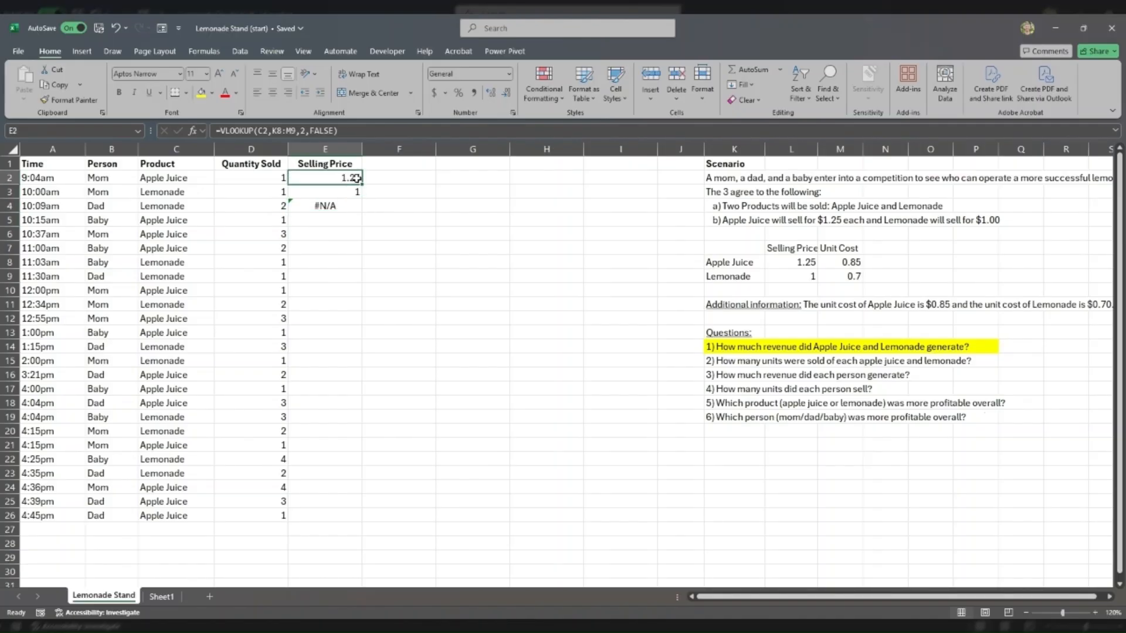
{"action": "left_click_drag", "start_coordinate": [356, 179], "coordinate": [345, 207]}
{"action": "double_click", "coordinate": [341, 206]}
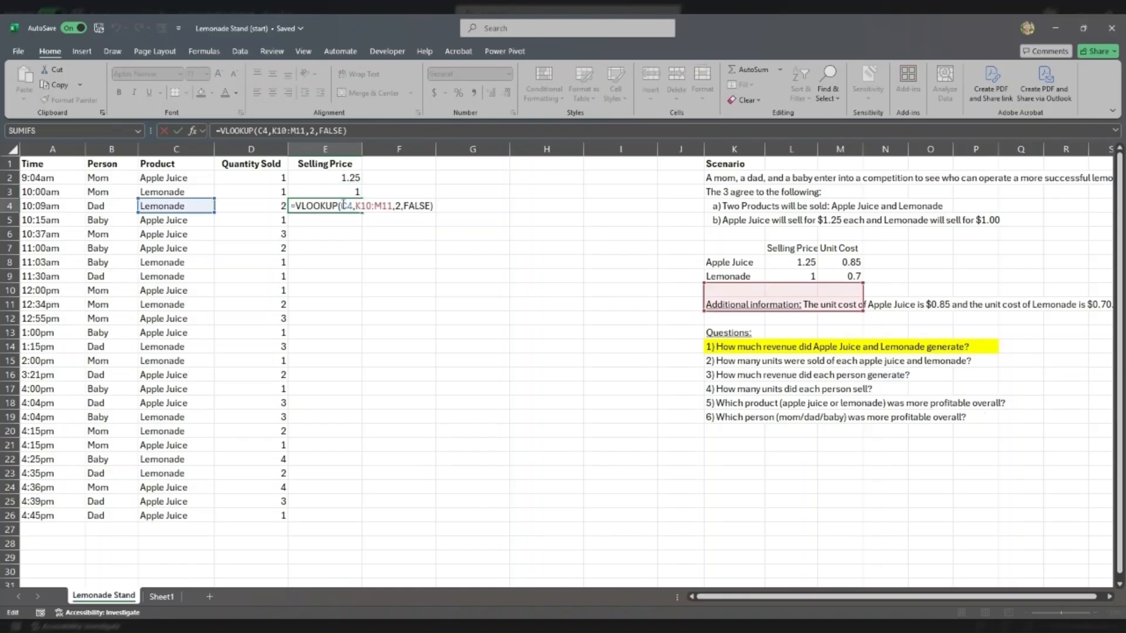
{"action": "left_click_drag", "start_coordinate": [380, 200], "coordinate": [399, 226]}
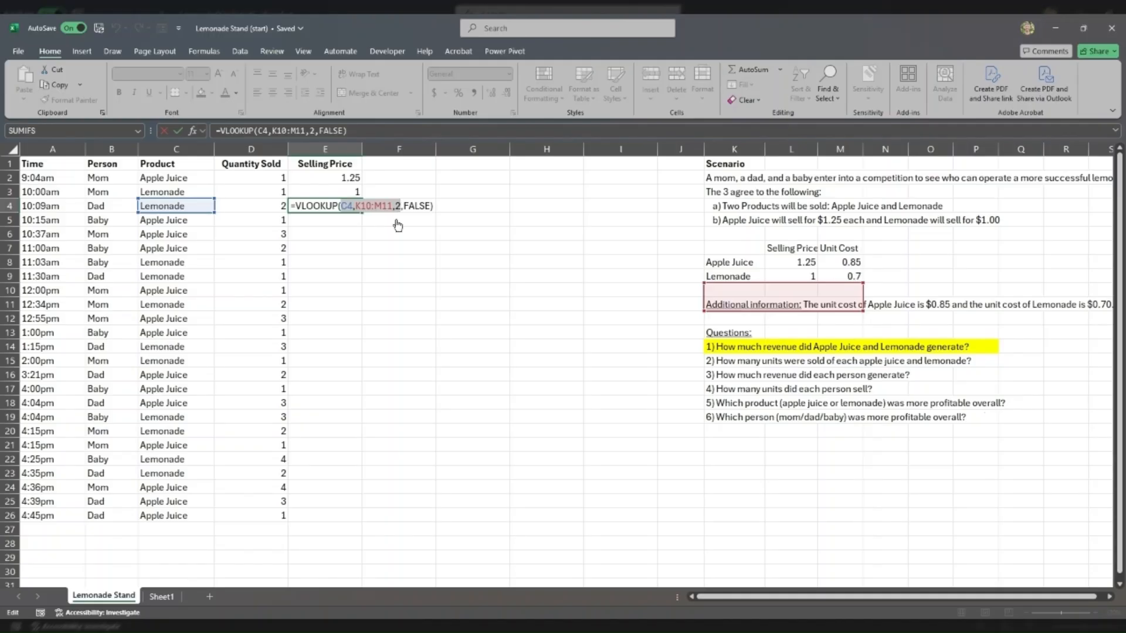
{"action": "double_click", "coordinate": [347, 206]}
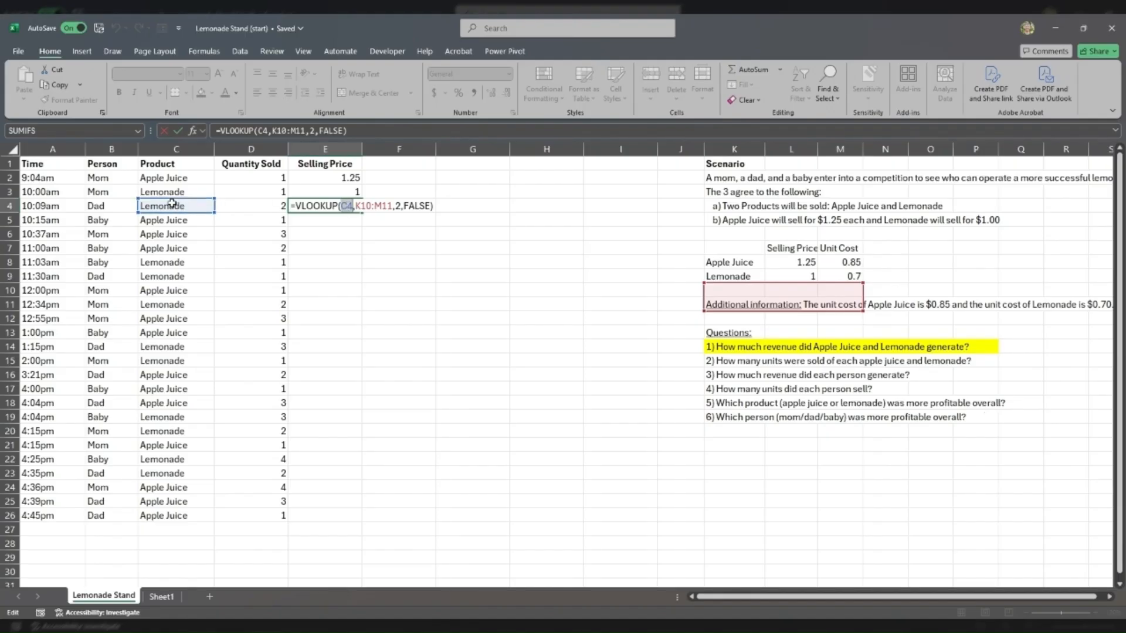
{"action": "key", "text": "Return"}
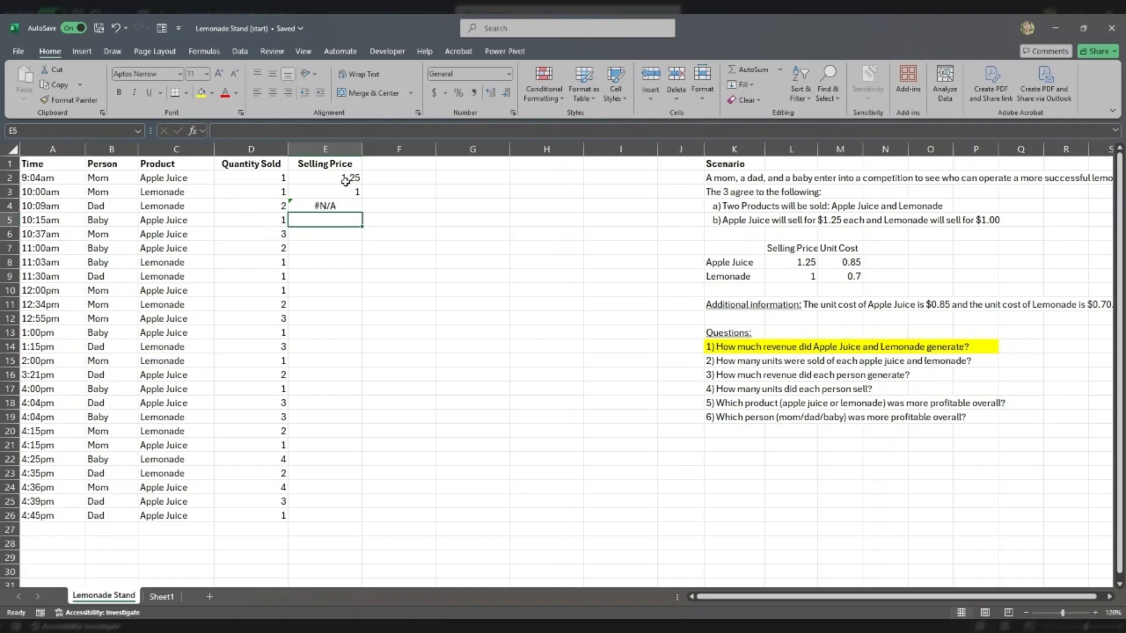
{"action": "double_click", "coordinate": [338, 206]}
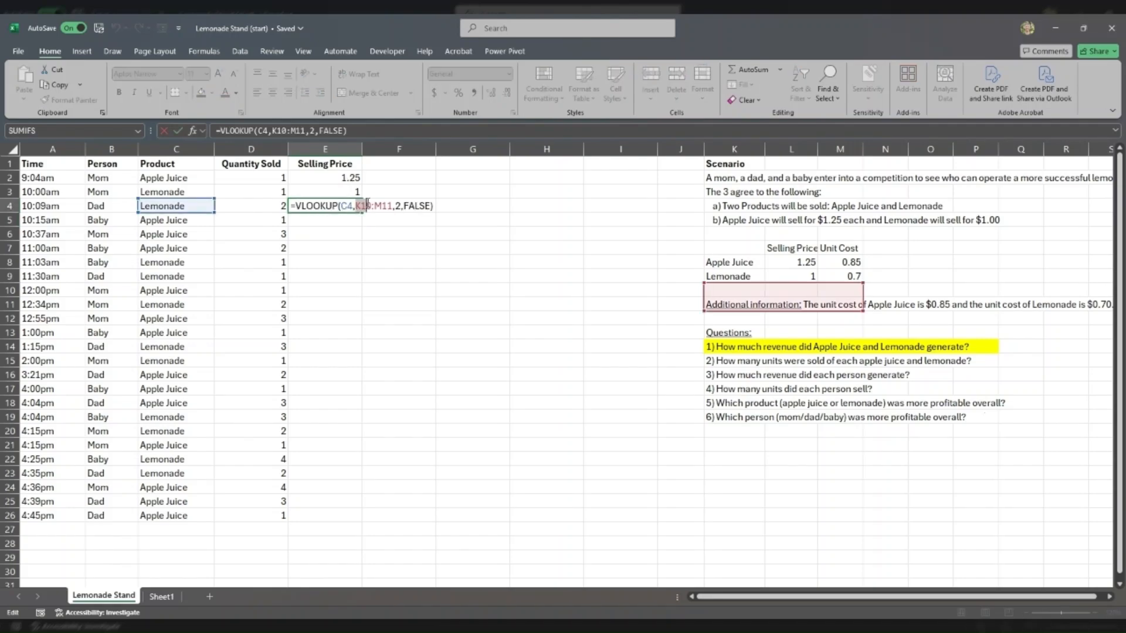
{"action": "left_click", "coordinate": [332, 217]}
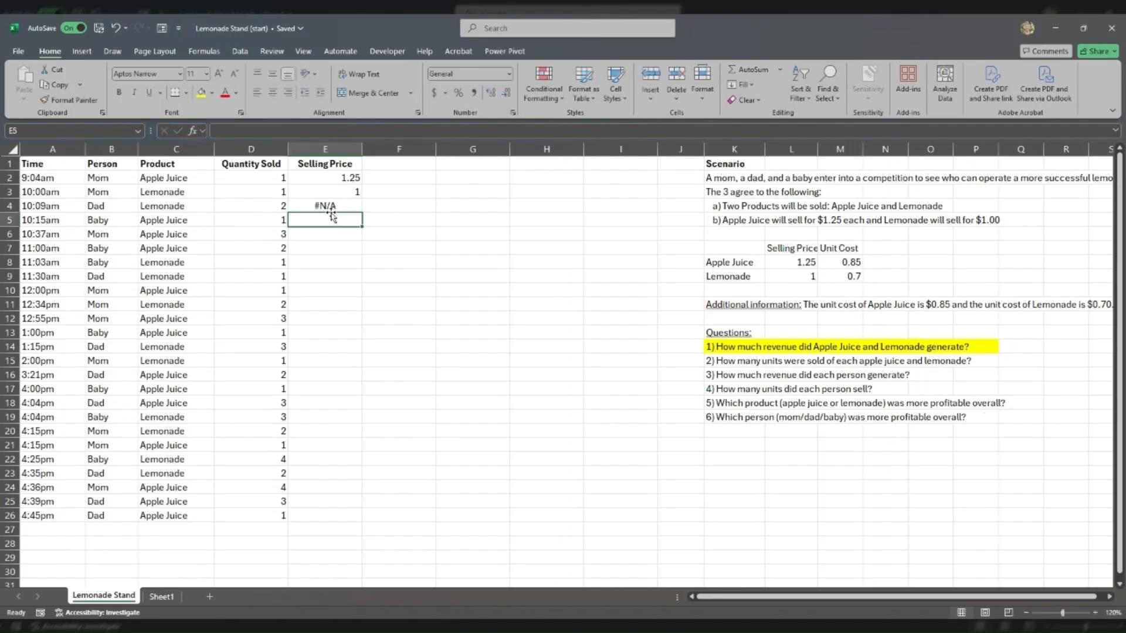
- Make the table range in E2 absolute by changing the formula to =VLOOKUP(C2,$K$8:$M$9,2,FALSE)
{"action": "double_click", "coordinate": [339, 178]}
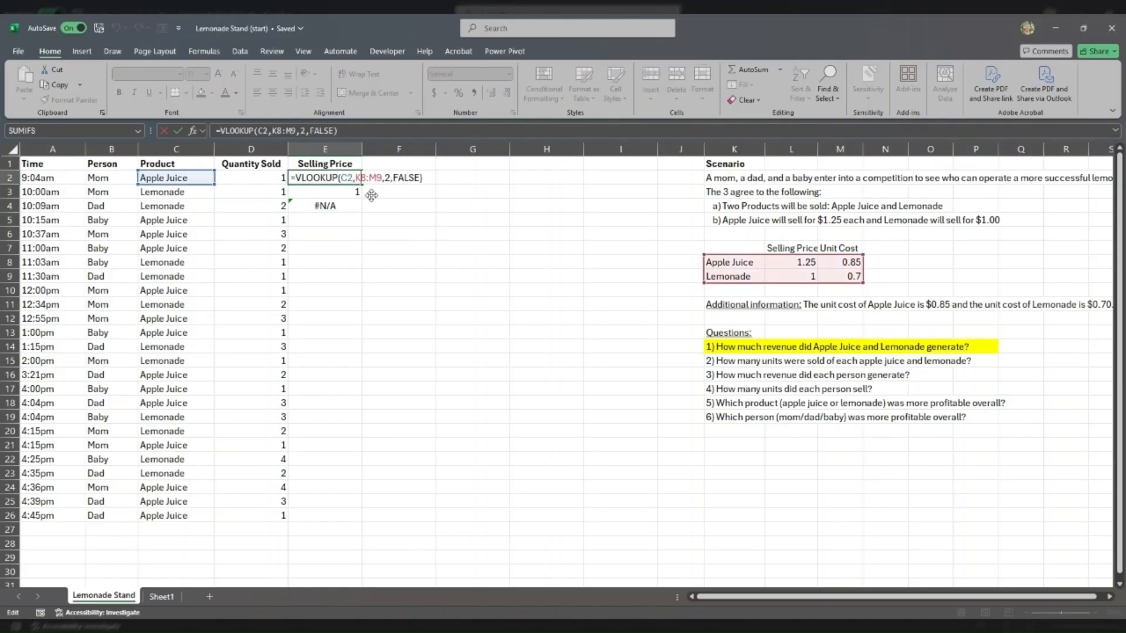
{"action": "type", "text": "$8:M"}
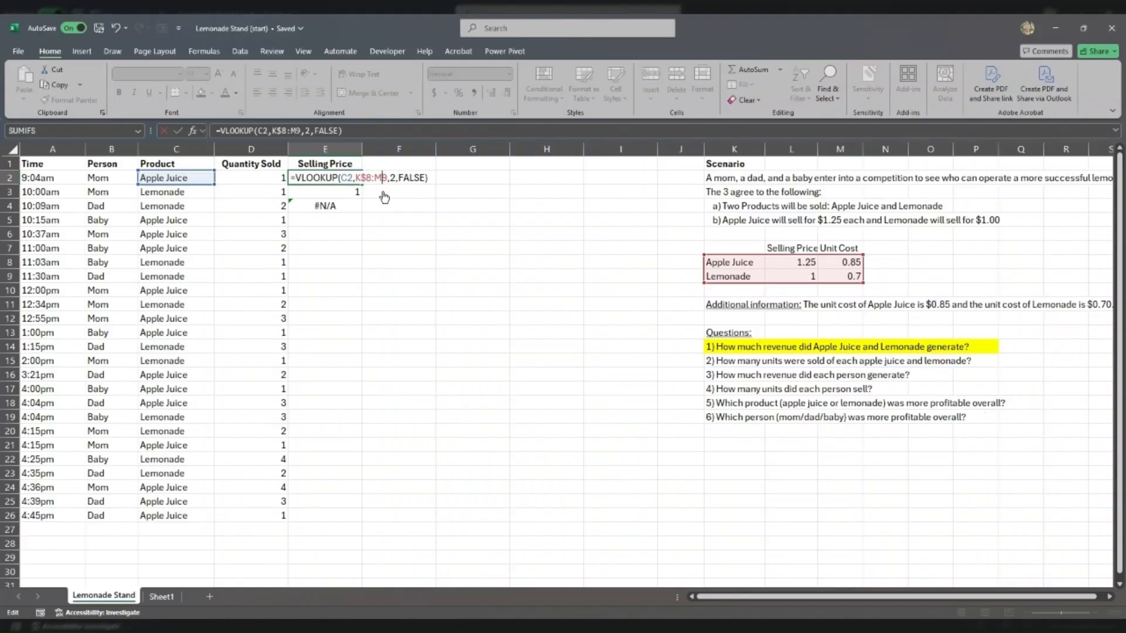
{"action": "type", "text": "$"}
{"action": "left_click", "coordinate": [356, 177]}
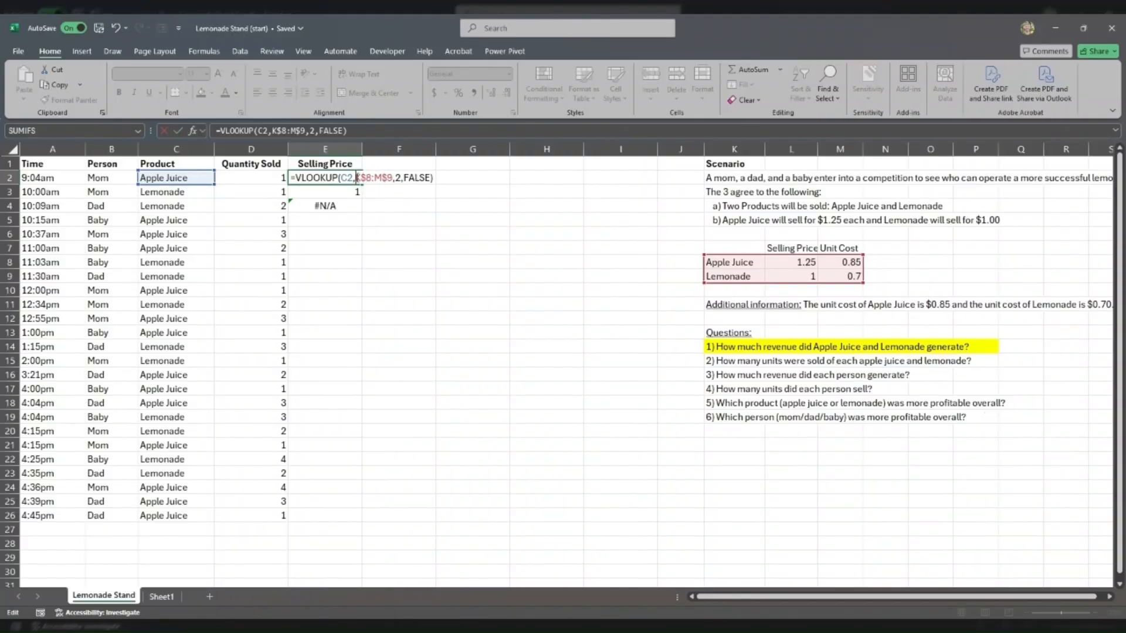
{"action": "type", "text": "$"}
{"action": "left_click", "coordinate": [380, 177]}
{"action": "type", "text": "$"}
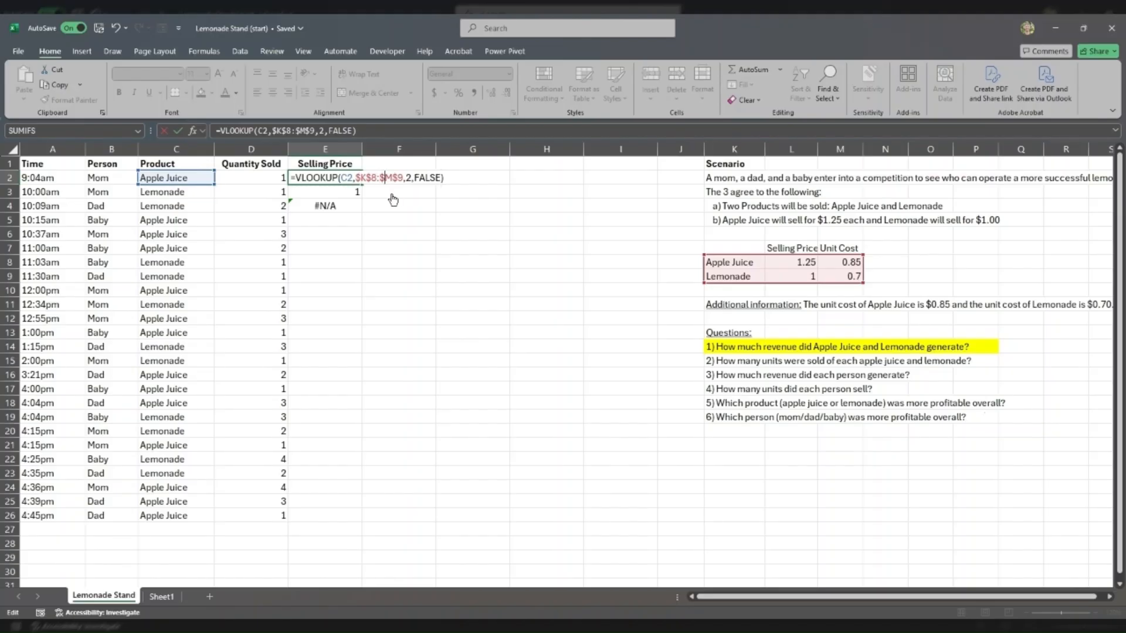
{"action": "key", "text": "Return"}
- Clear the old VLOOKUP copies from E3:E4 and return to E2
{"action": "key", "text": "shift+Down"}
{"action": "key", "text": "Delete"}
{"action": "key", "text": "Up"}
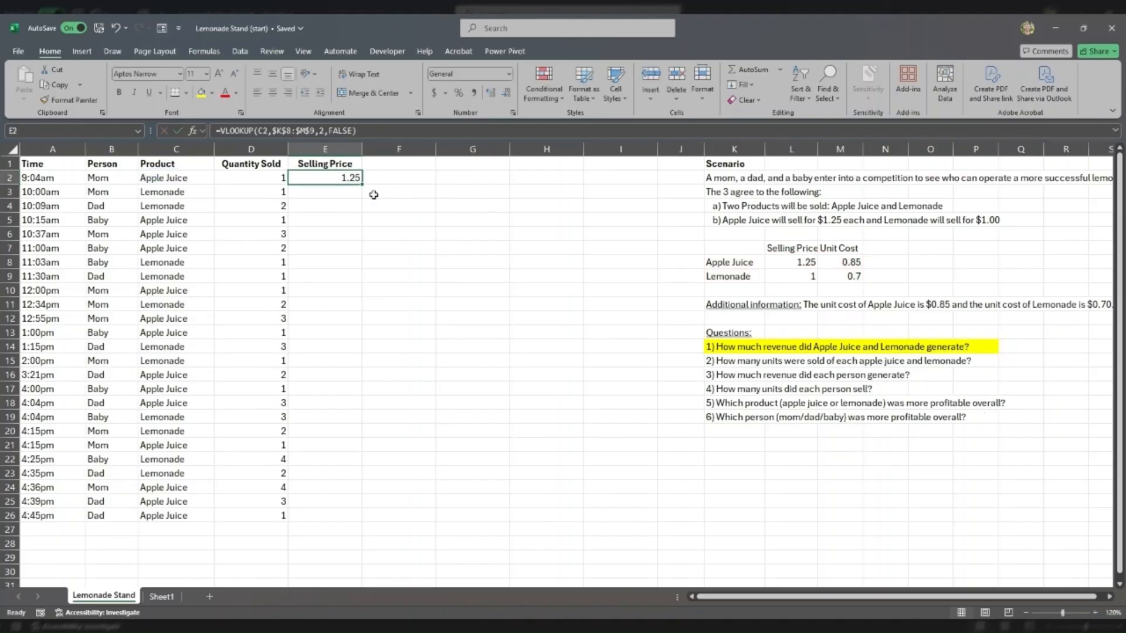
- Try filling the E2 formula down through E26, and clear the copies from E3:E26 again
{"action": "left_click_drag", "start_coordinate": [363, 182], "coordinate": [364, 518]}
{"action": "left_click", "coordinate": [325, 502]}
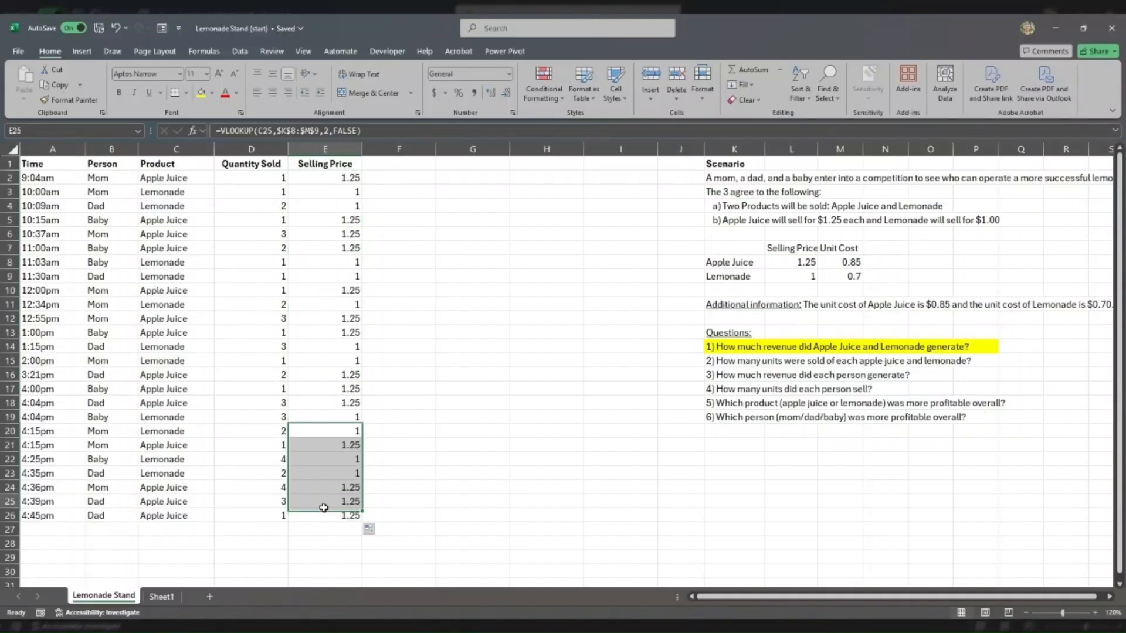
{"action": "left_click_drag", "start_coordinate": [333, 192], "coordinate": [331, 511]}
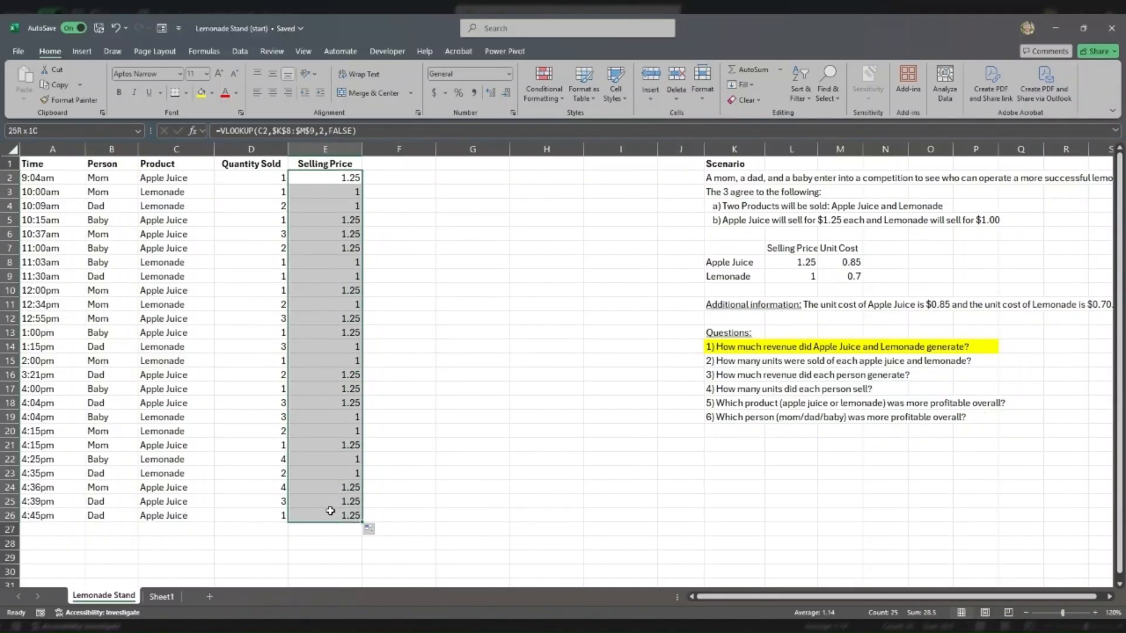
{"action": "left_click", "coordinate": [341, 188]}
{"action": "key", "text": "ctrl+shift+Down"}
{"action": "key", "text": "Delete"}
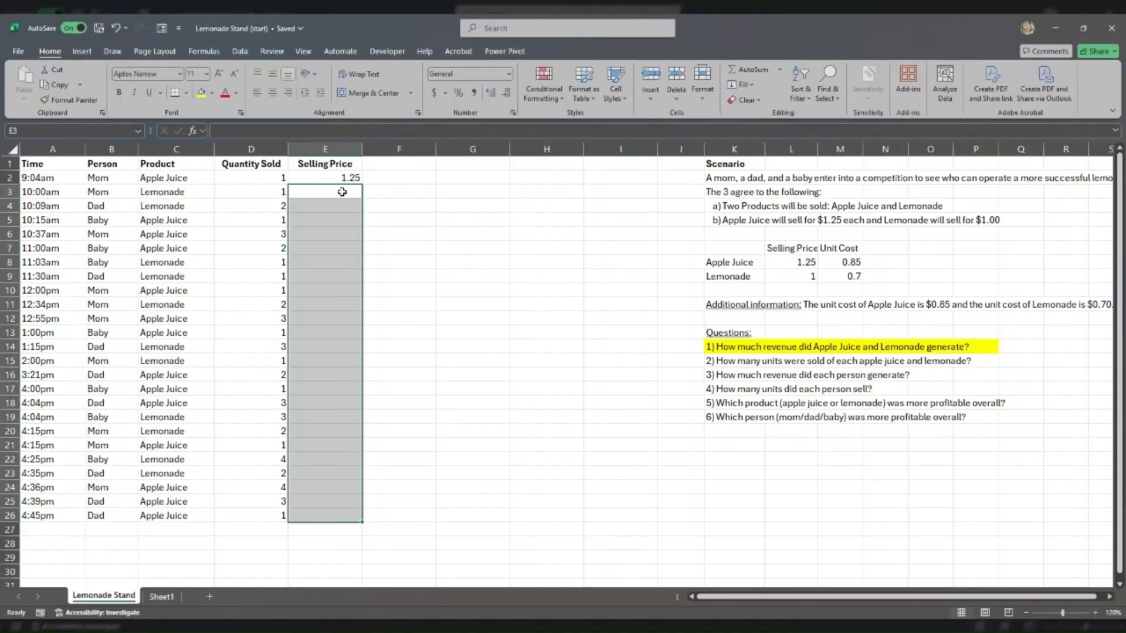
- Fill the absolute-range VLOOKUP formula from E2 down through E26 and check the first and last rows
{"action": "left_click", "coordinate": [344, 176]}
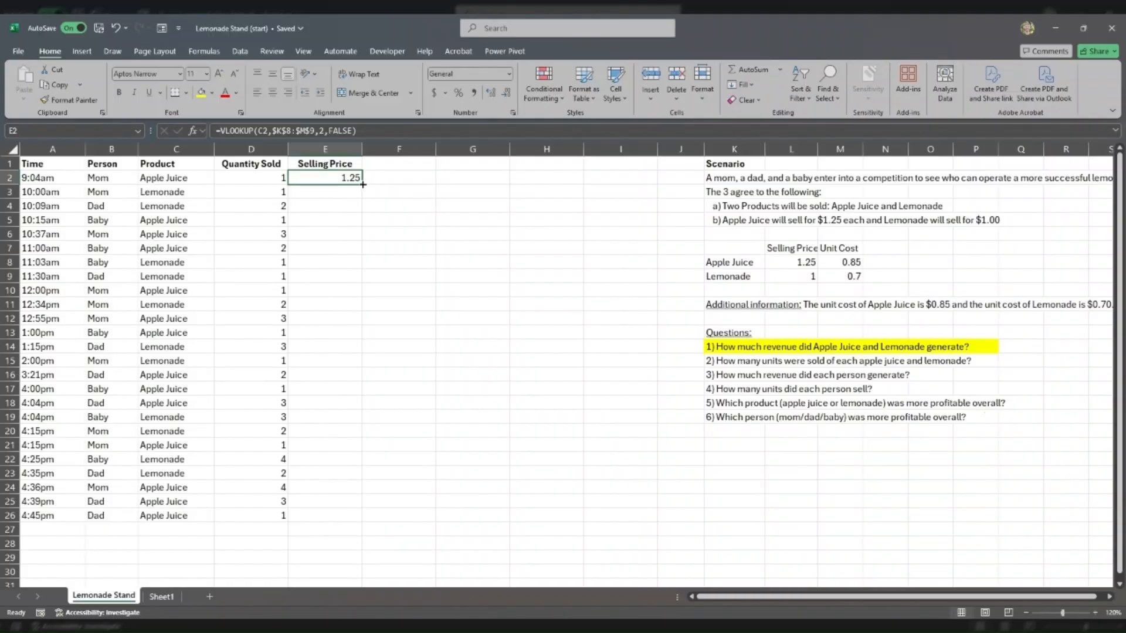
{"action": "left_click_drag", "start_coordinate": [363, 185], "coordinate": [302, 519]}
{"action": "left_click", "coordinate": [305, 516]}
{"action": "left_click", "coordinate": [328, 182]}
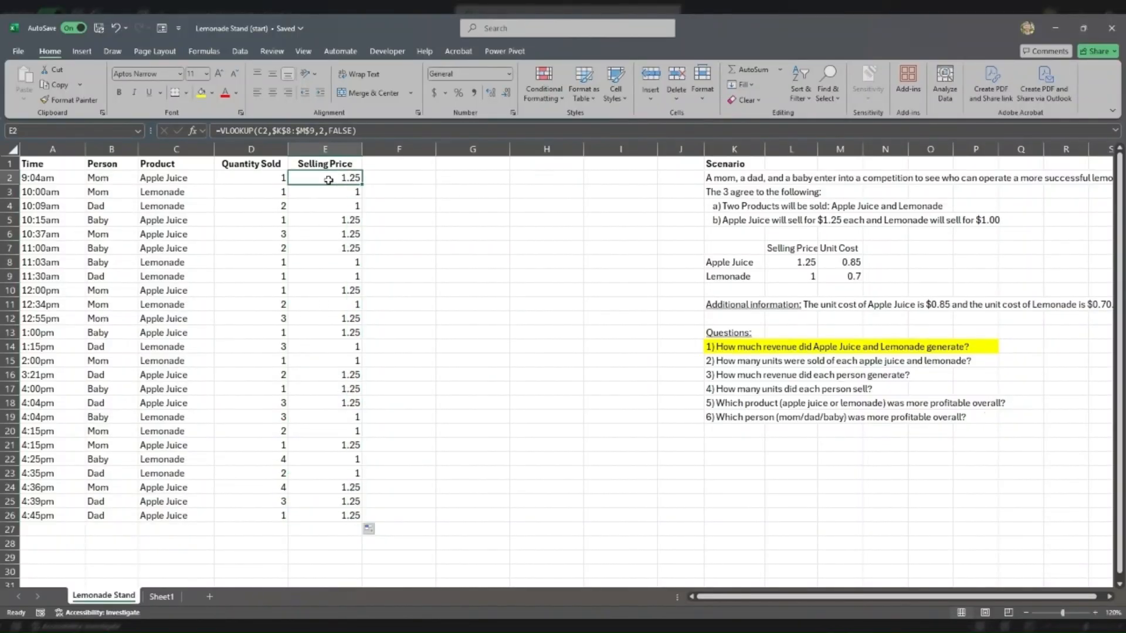
{"action": "left_click", "coordinate": [309, 516]}
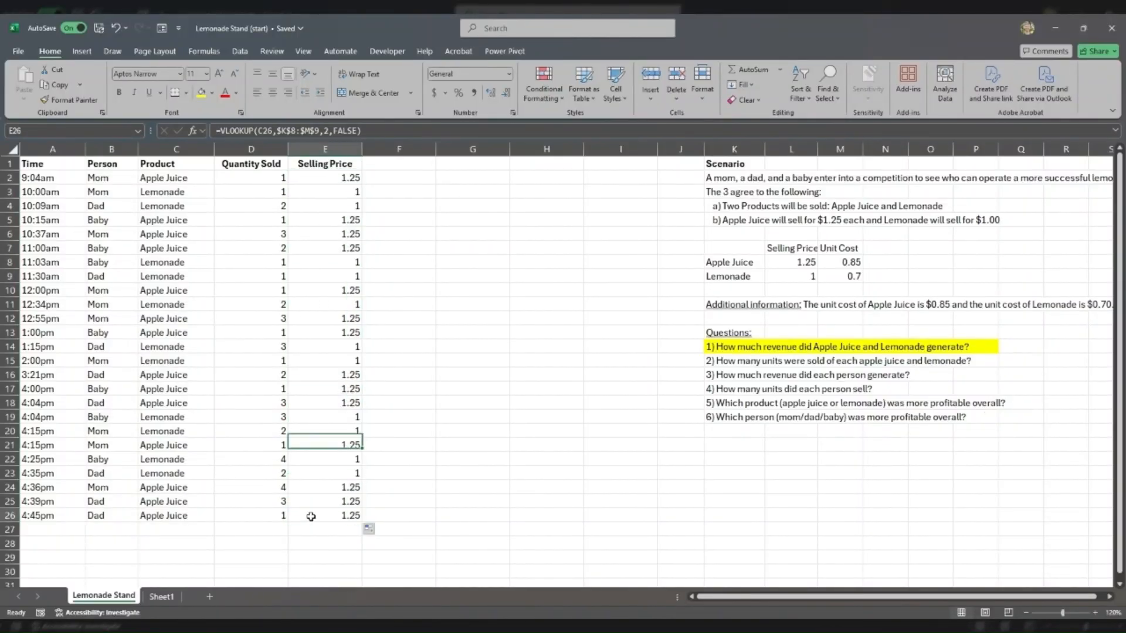
{"action": "left_click", "coordinate": [326, 163]}
{"action": "left_click", "coordinate": [179, 177]}
{"action": "left_click", "coordinate": [328, 178]}
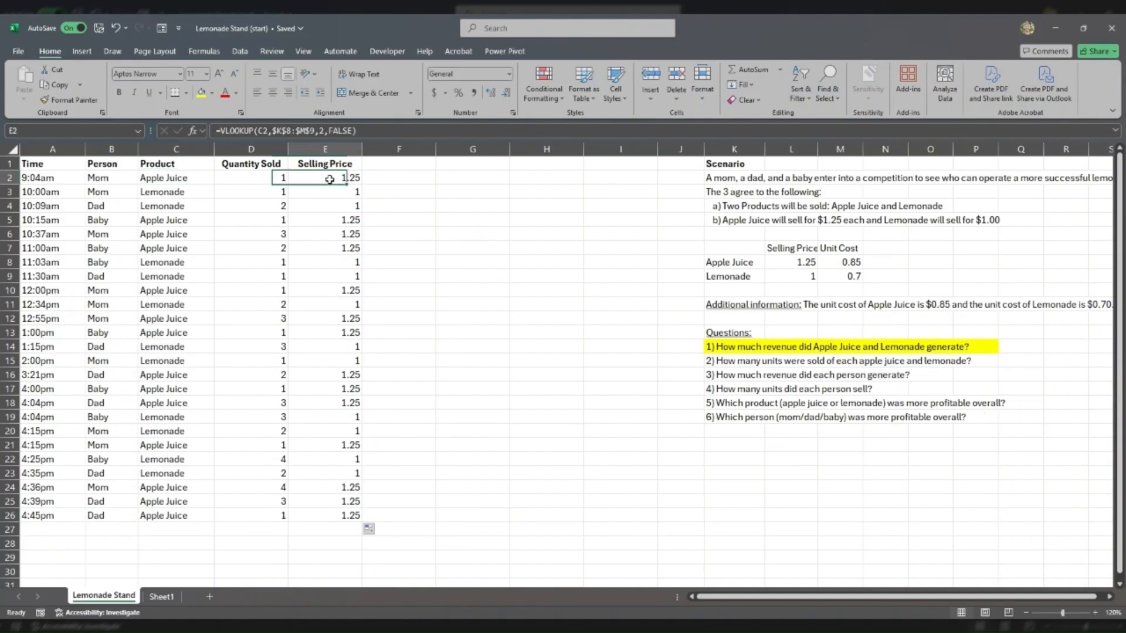
- Add a Revenue header in F1 and multiply quantity sold by selling price in F2 with =D2*E2
{"action": "left_click", "coordinate": [383, 166]}
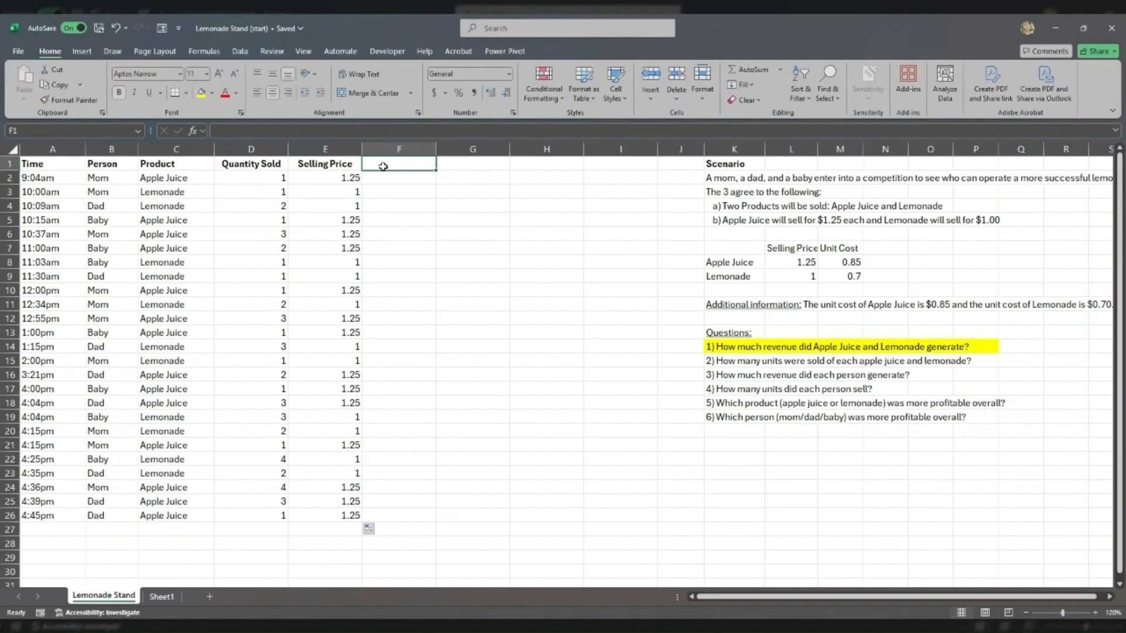
{"action": "type", "text": "Revenue"}
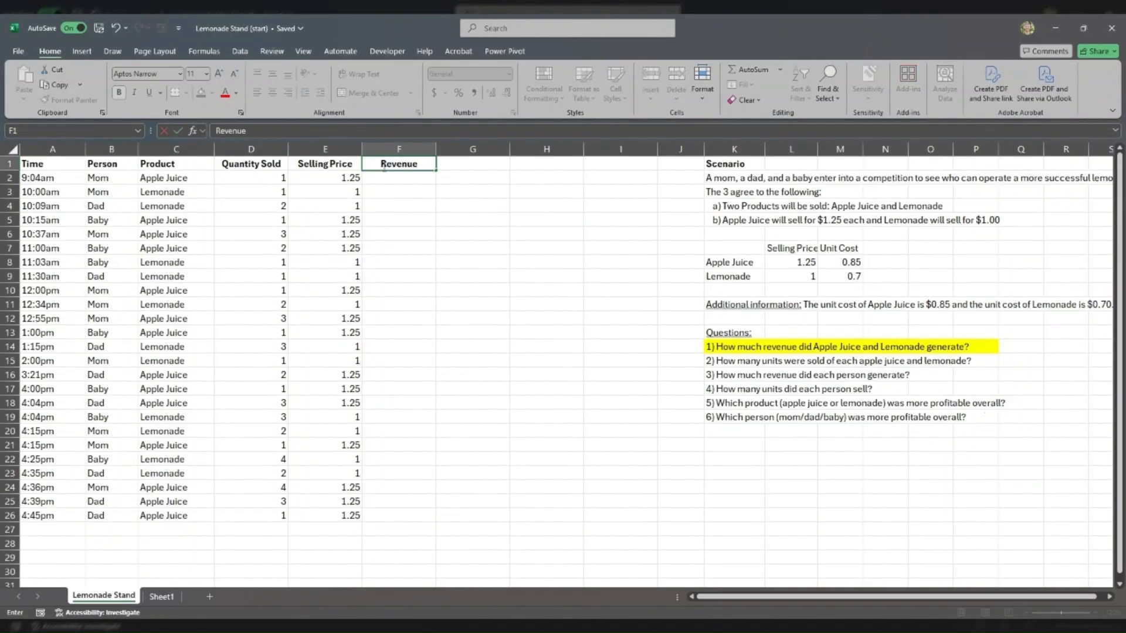
{"action": "key", "text": "Return"}
{"action": "type", "text": "="}
{"action": "key", "text": "Left"}
{"action": "key", "text": "Left"}
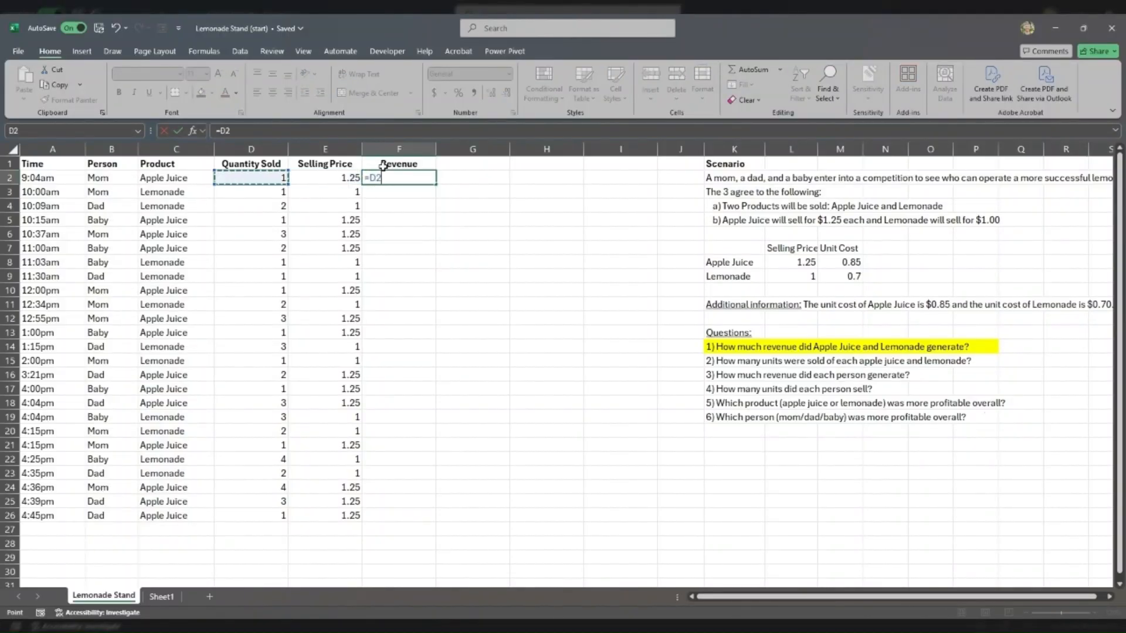
{"action": "type", "text": "*"}
{"action": "key", "text": "Left"}
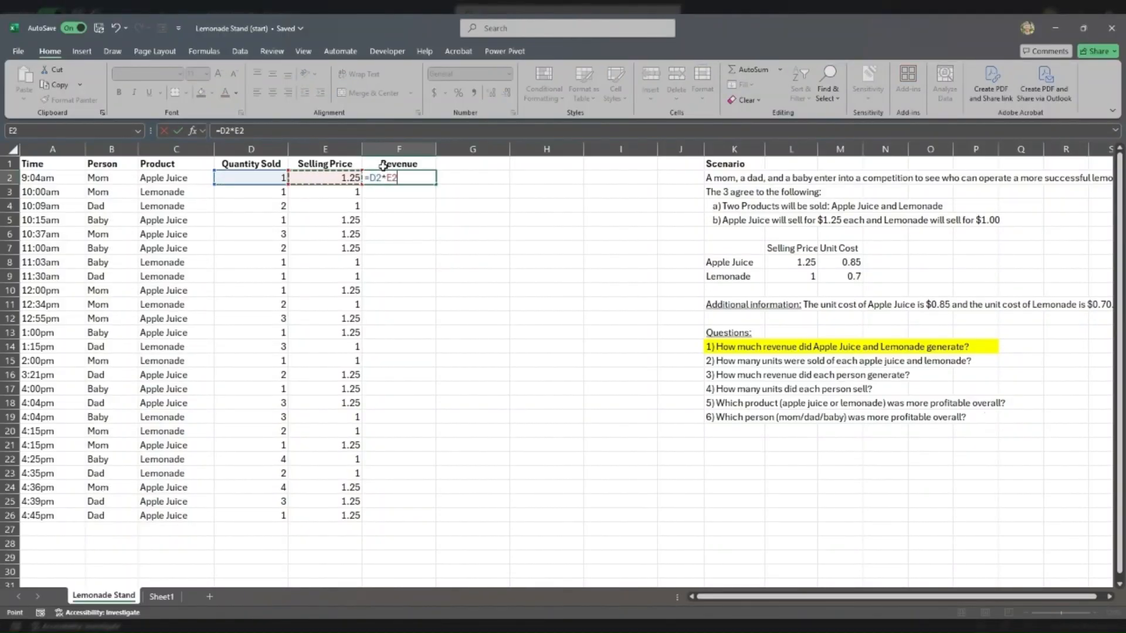
{"action": "key", "text": "ctrl+Return"}
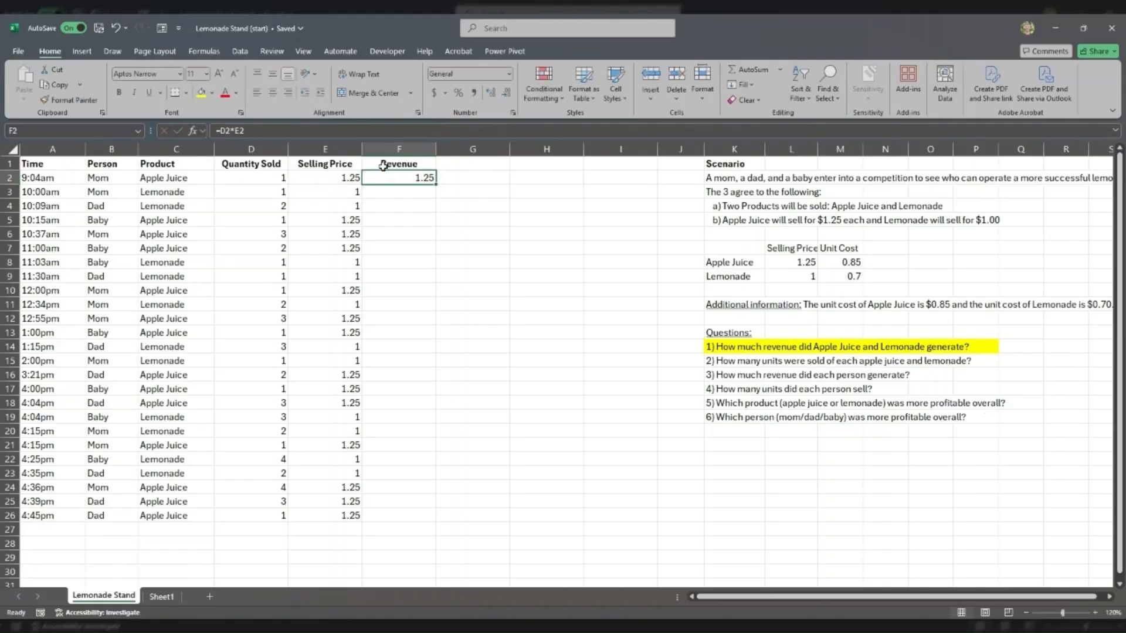
- Fill the revenue formula from F2 down through F26 and check the copied formulas against the column headers
{"action": "double_click", "coordinate": [435, 185]}
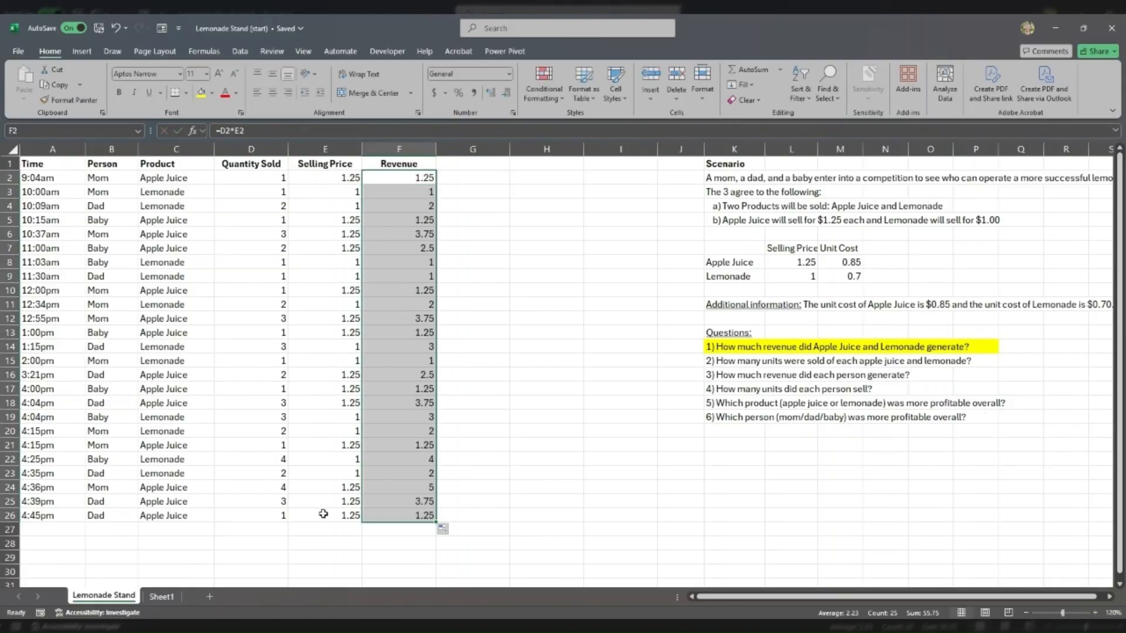
{"action": "left_click", "coordinate": [424, 335]}
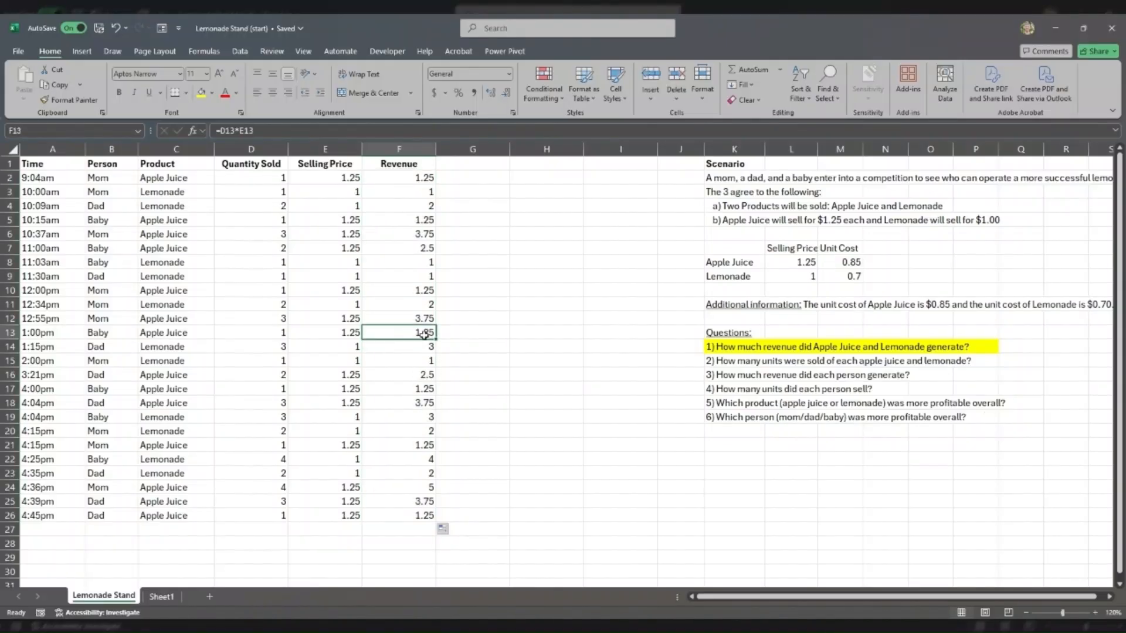
{"action": "left_click", "coordinate": [391, 175]}
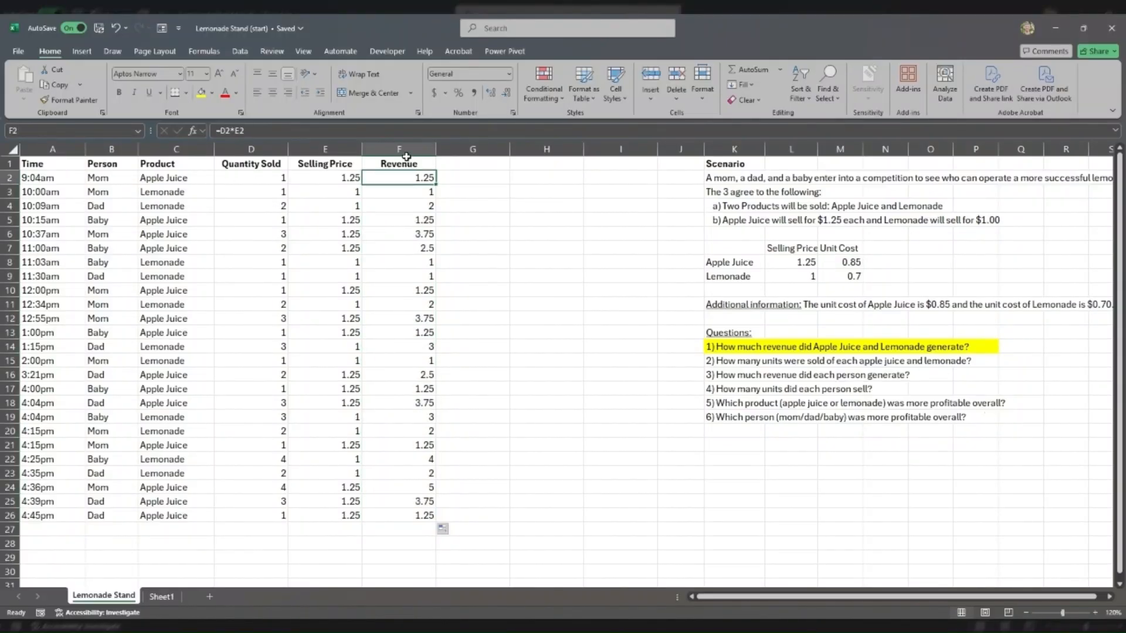
{"action": "left_click", "coordinate": [352, 164]}
{"action": "left_click", "coordinate": [405, 162], "text": "ctrl"}
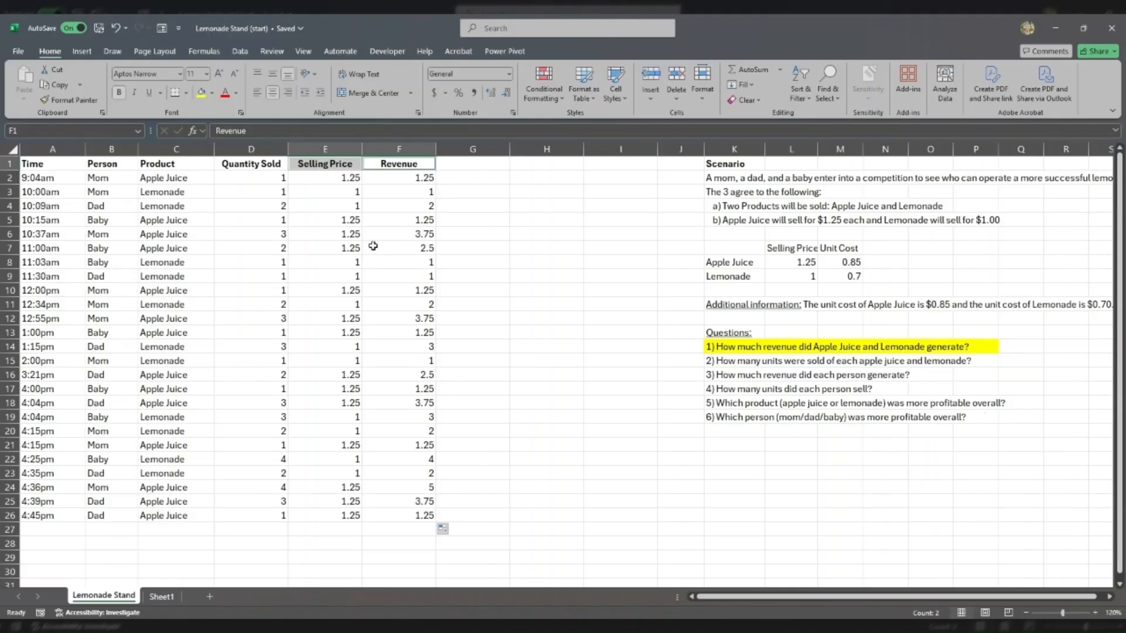
{"action": "left_click", "coordinate": [259, 165]}
{"action": "left_click", "coordinate": [416, 165]}
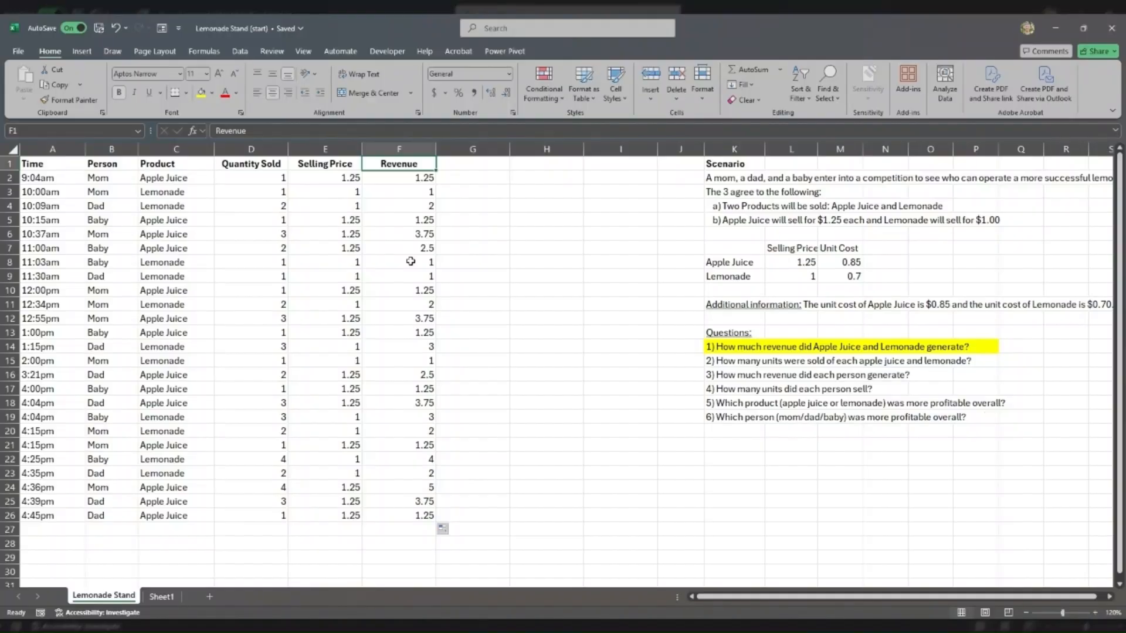
- Total the Revenue column in F27 with =SUM(F2:F26) for question 1
{"action": "left_click", "coordinate": [732, 346]}
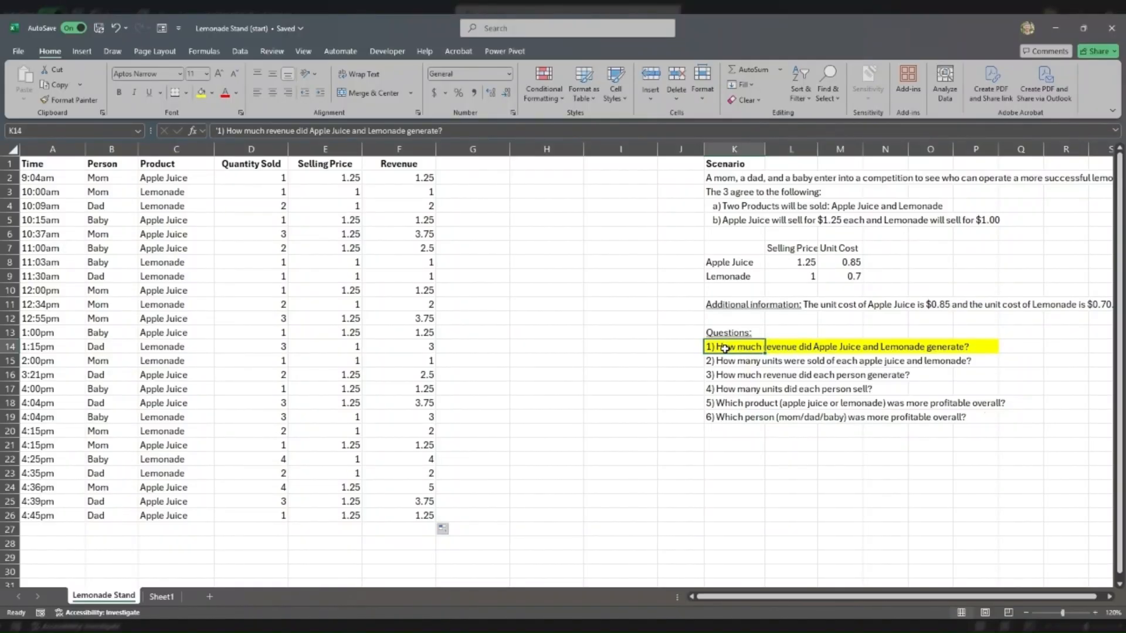
{"action": "left_click", "coordinate": [394, 177]}
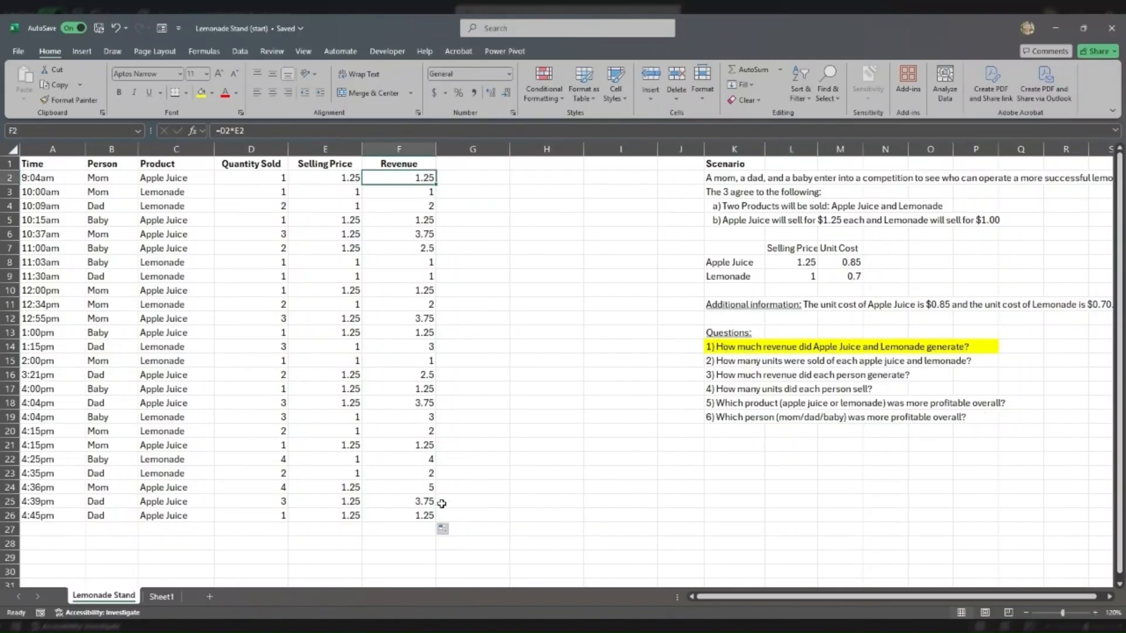
{"action": "left_click_drag", "start_coordinate": [417, 519], "coordinate": [387, 177]}
{"action": "left_click", "coordinate": [418, 529]}
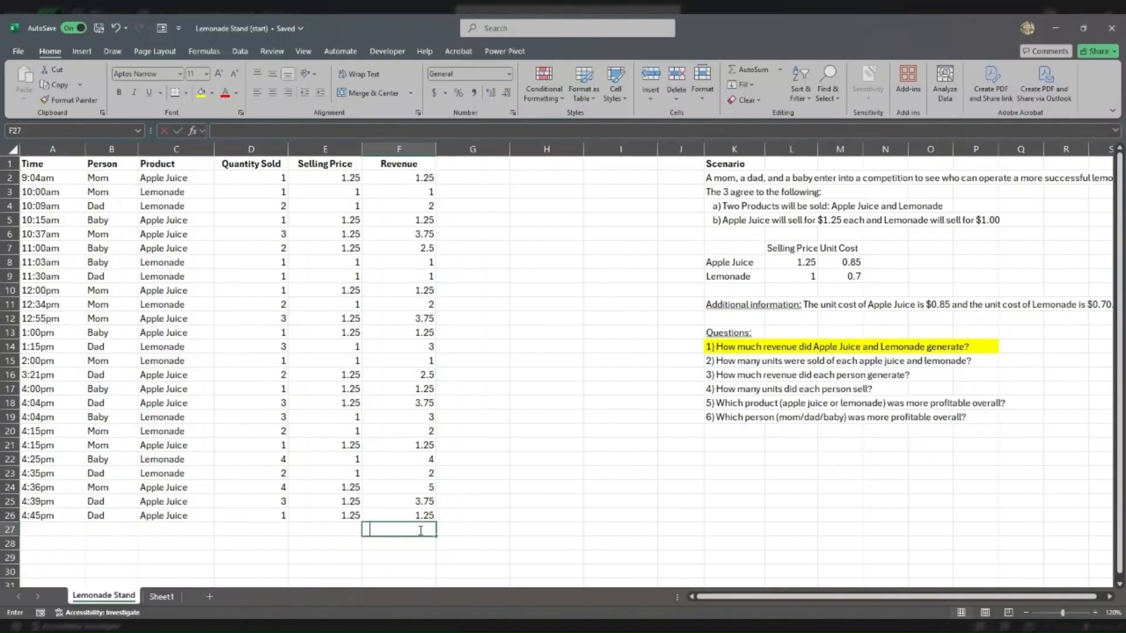
{"action": "type", "text": "=SUM("}
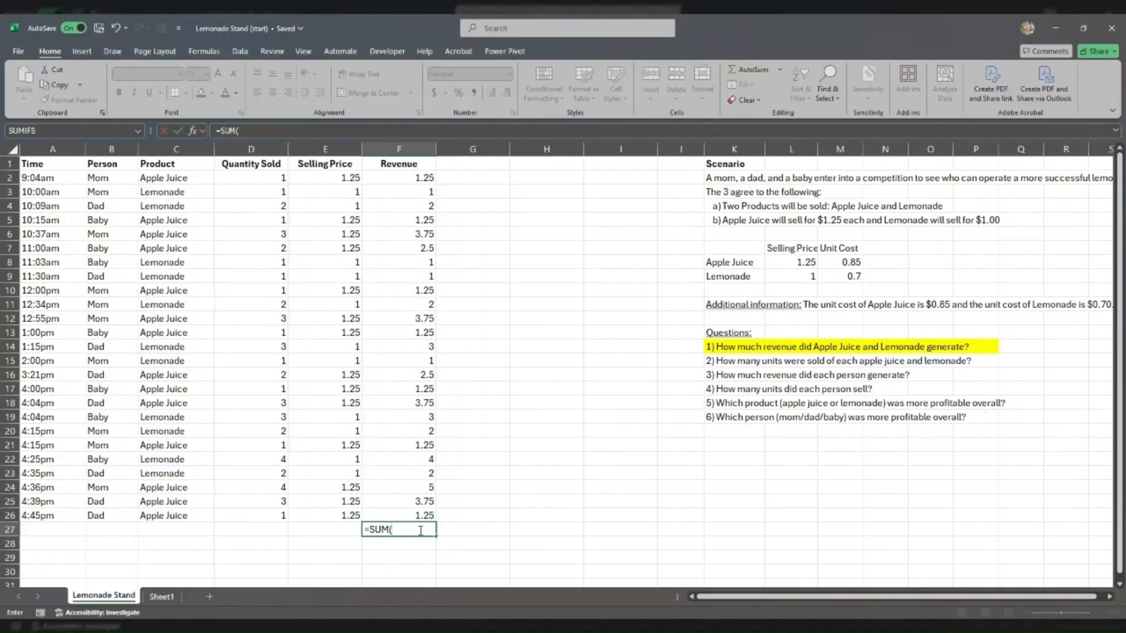
{"action": "mouse_move", "coordinate": [422, 517]}
{"action": "left_mouse_down"}
{"action": "mouse_move", "coordinate": [381, 279]}
{"action": "mouse_move", "coordinate": [396, 178]}
{"action": "left_mouse_up"}
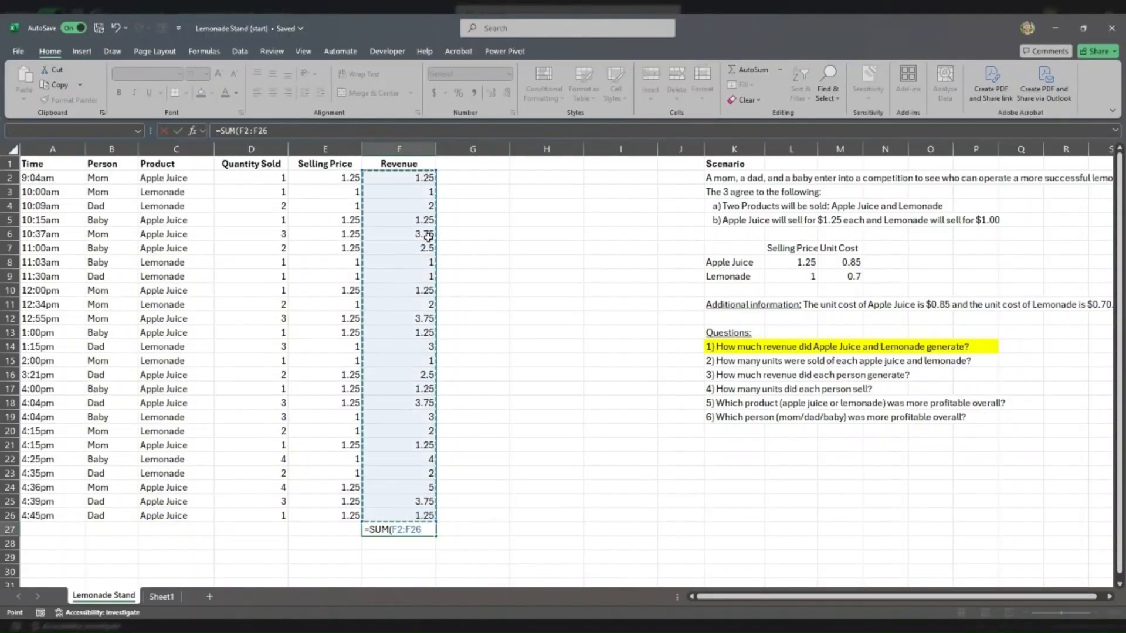
{"action": "type", "text": "0"}
{"action": "key", "text": "BackSpace"}
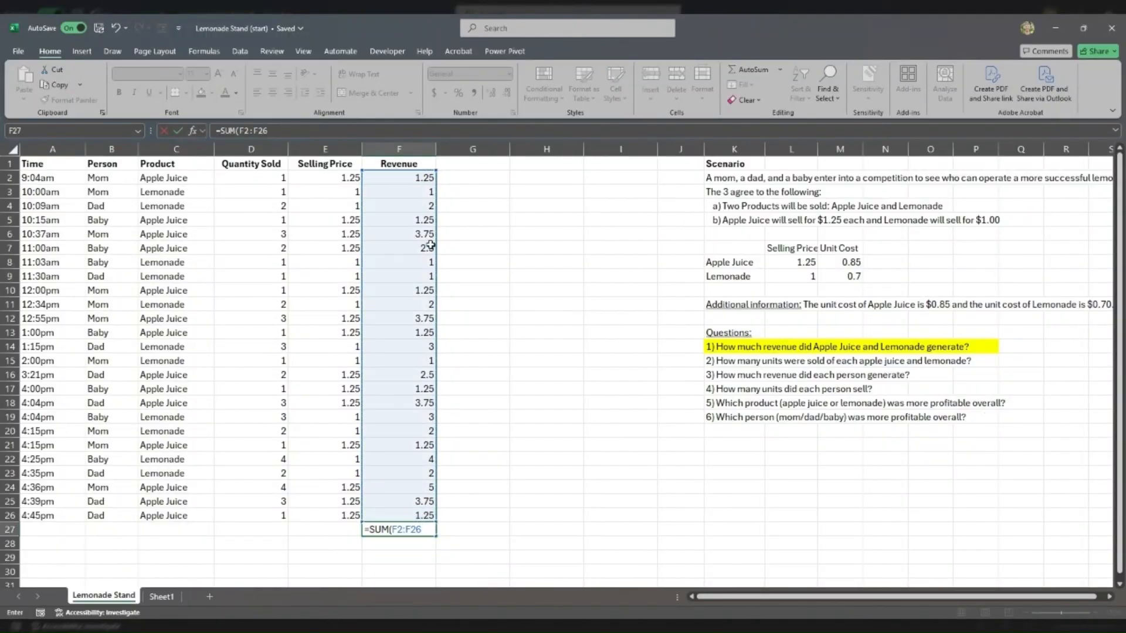
{"action": "key", "text": "BackSpace"}
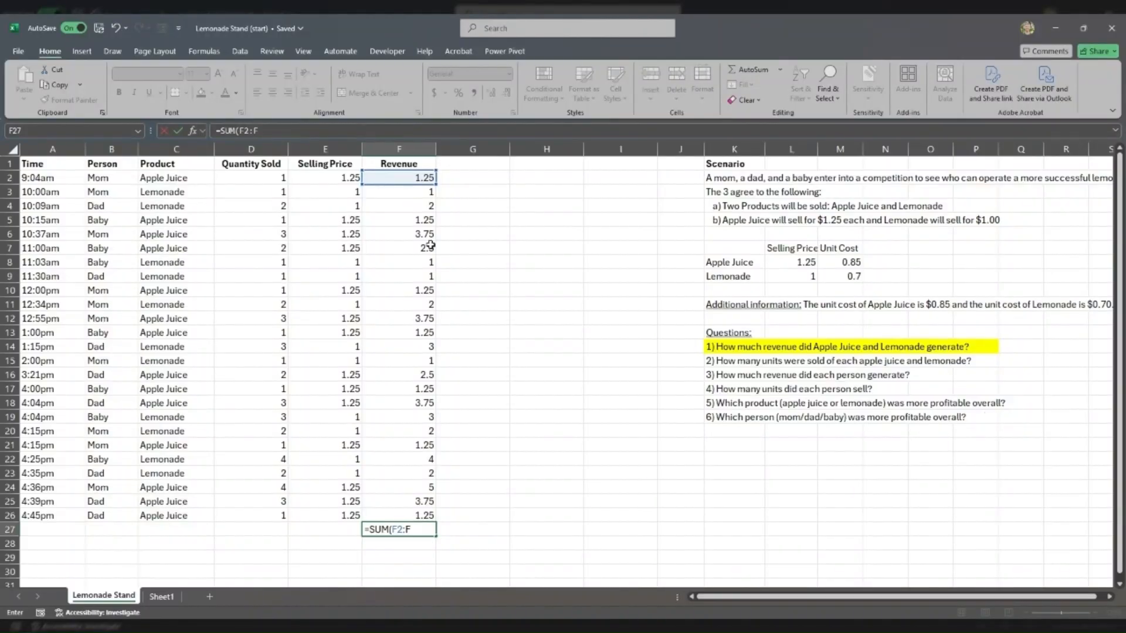
{"action": "type", "text": "26"}
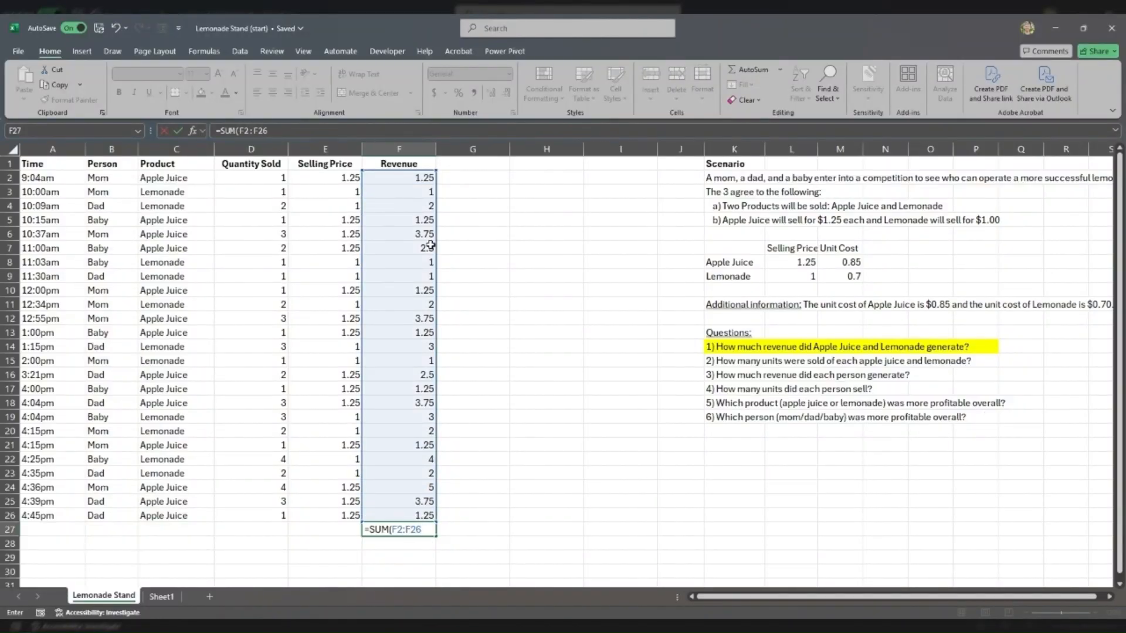
{"action": "key", "text": "ctrl+Return"}
- Add a bottom border under F26, the last revenue value, and check the range of the SUM formula in F27
{"action": "key", "text": "Up"}
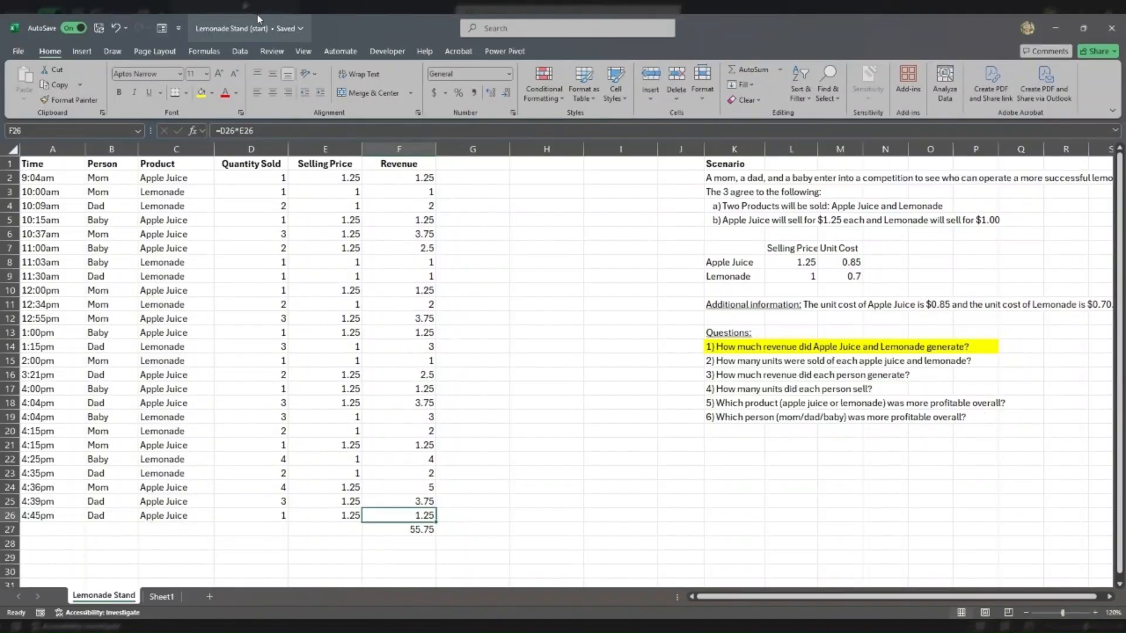
{"action": "left_click", "coordinate": [376, 403]}
{"action": "left_click", "coordinate": [376, 459]}
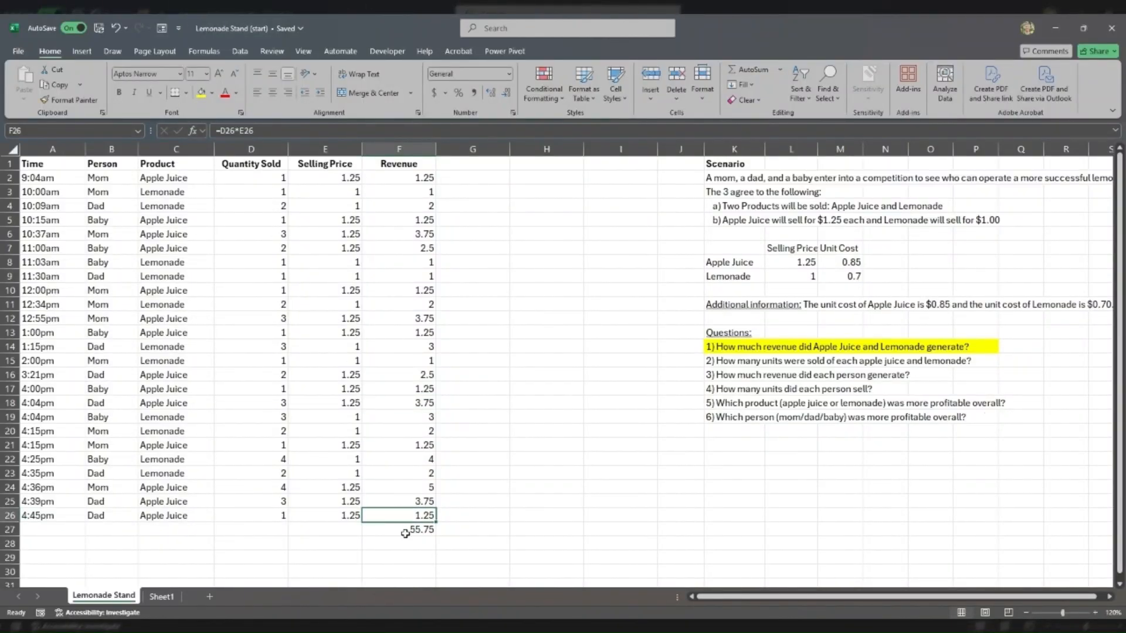
{"action": "left_click", "coordinate": [409, 529]}
{"action": "double_click", "coordinate": [415, 529]}
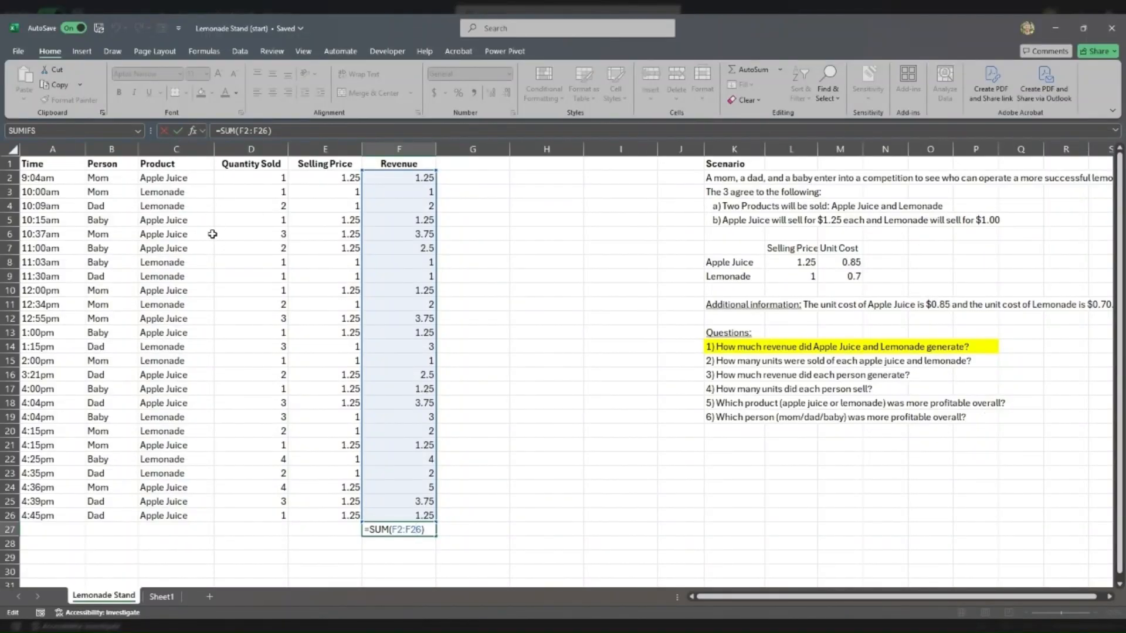
{"action": "key", "text": "Return"}
{"action": "left_click", "coordinate": [390, 529]}
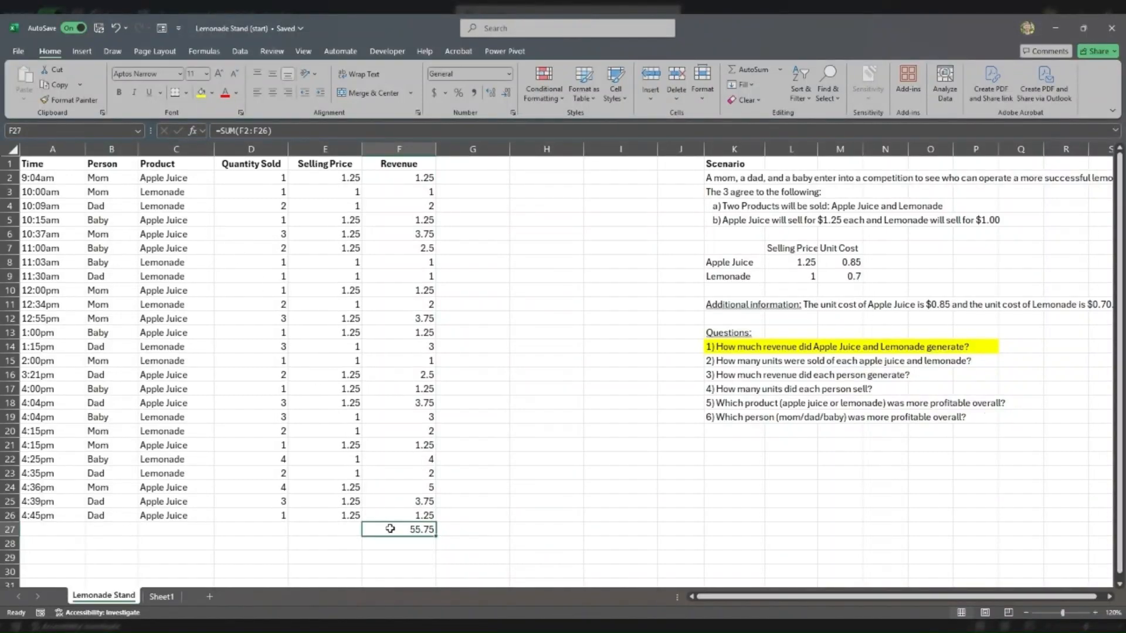
- Copy the Product header with Apple Juice and Lemonade to H4:H6, and the Revenue header to I4
{"action": "left_click_drag", "start_coordinate": [177, 163], "coordinate": [176, 193]}
{"action": "key", "text": "ctrl+c"}
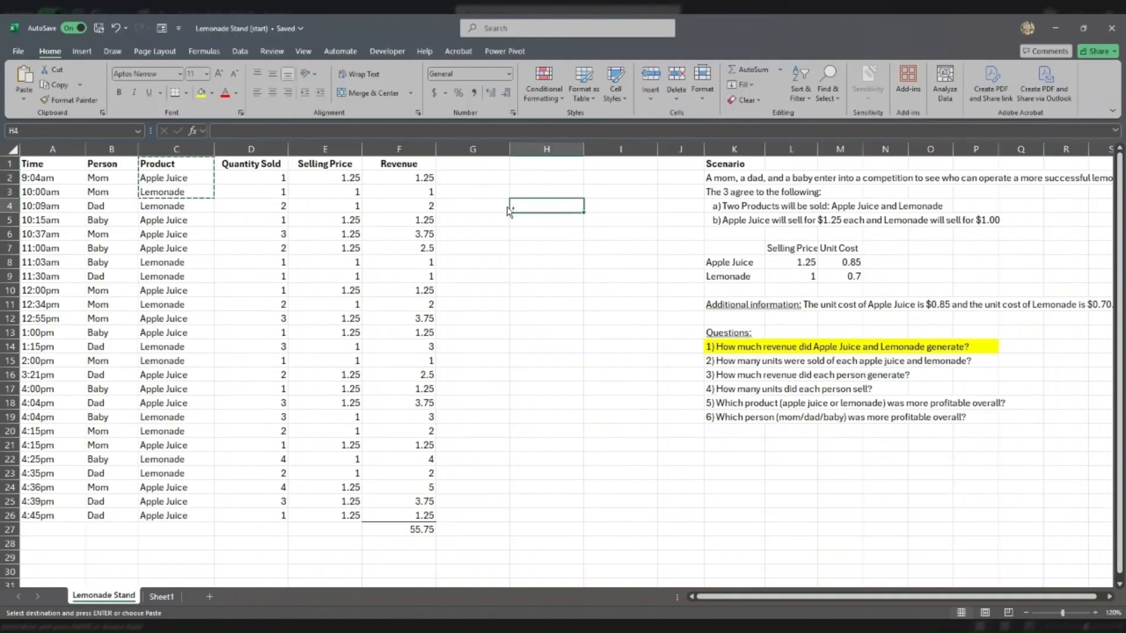
{"action": "left_click", "coordinate": [512, 206]}
{"action": "key", "text": "ctrl+v"}
{"action": "left_click", "coordinate": [404, 164]}
{"action": "key", "text": "ctrl+c"}
{"action": "left_click", "coordinate": [608, 206]}
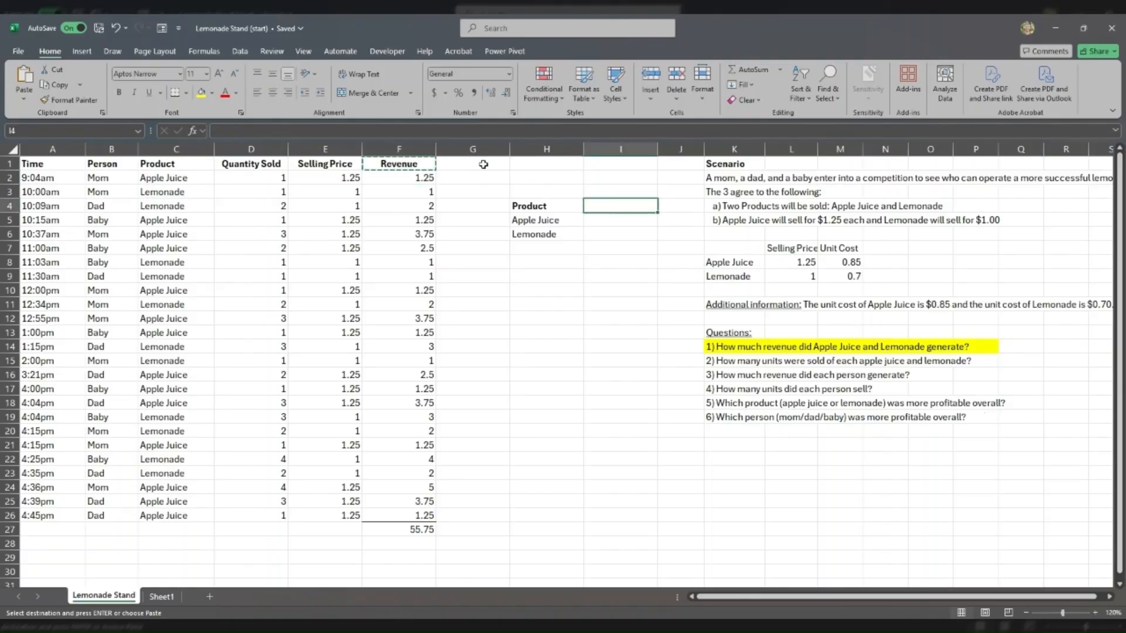
{"action": "key", "text": "ctrl+v"}
{"action": "key", "text": "Down"}
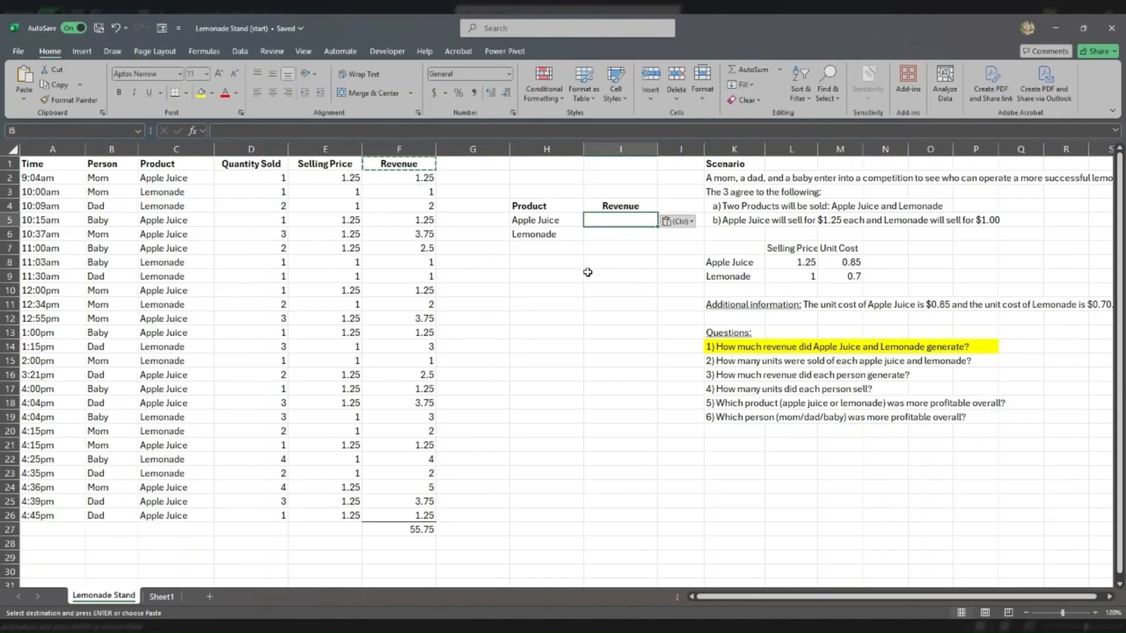
- Draw a straight arrow from the revenue total in F27 up to Apple Juice in H5
{"action": "left_click", "coordinate": [422, 530]}
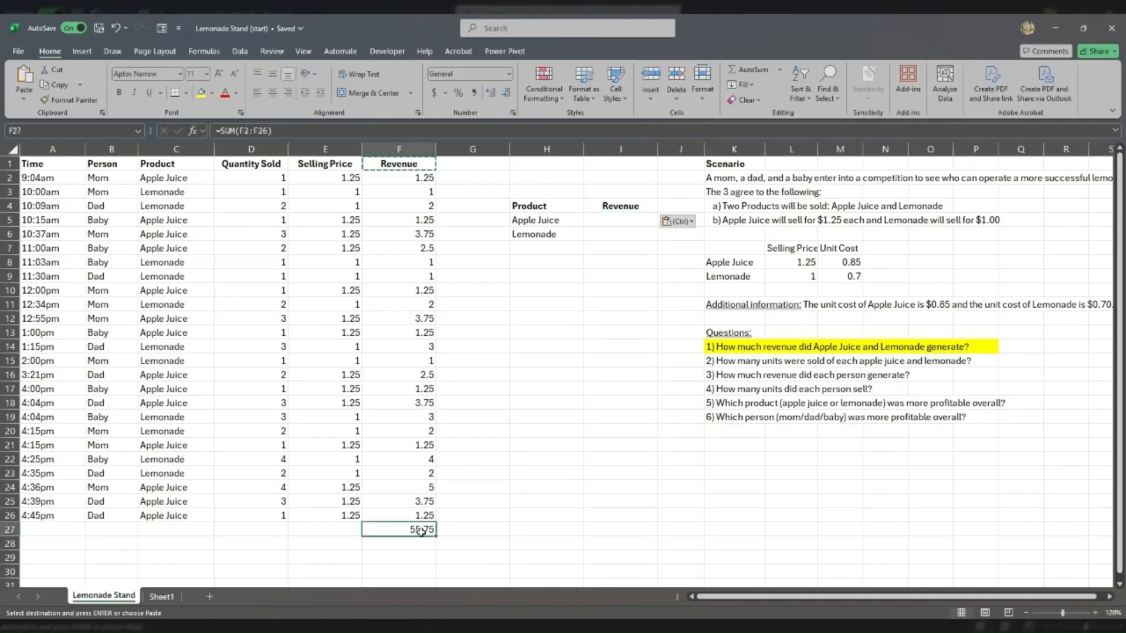
{"action": "left_click", "coordinate": [82, 51]}
{"action": "left_click", "coordinate": [200, 82]}
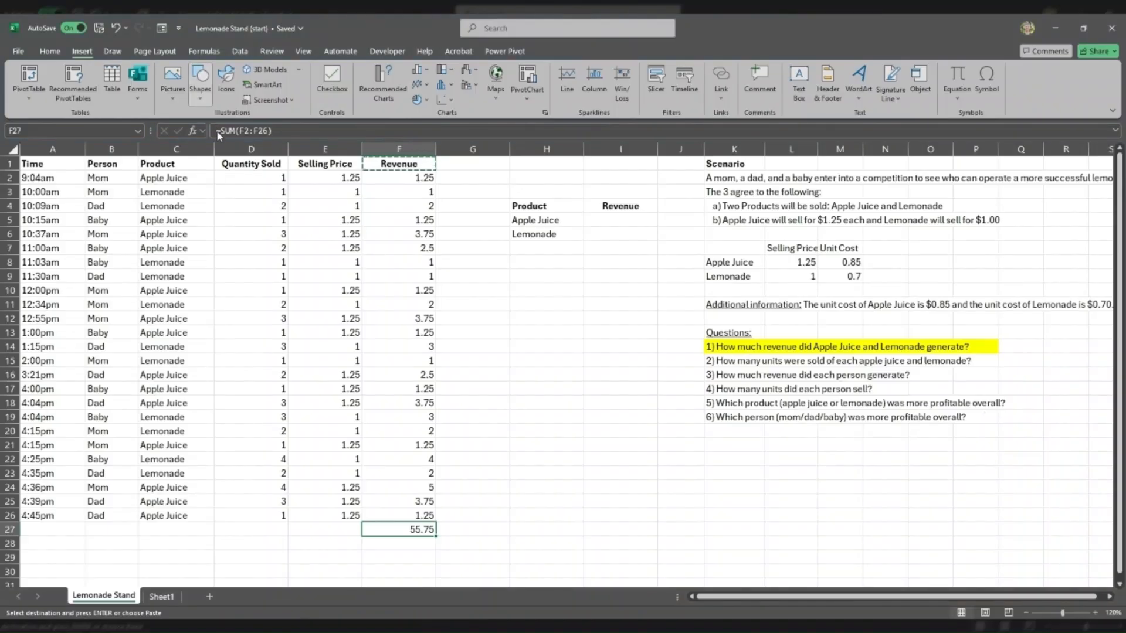
{"action": "mouse_move", "coordinate": [417, 524]}
{"action": "left_mouse_down"}
{"action": "mouse_move", "coordinate": [512, 309]}
{"action": "mouse_move", "coordinate": [509, 219]}
{"action": "left_mouse_up"}
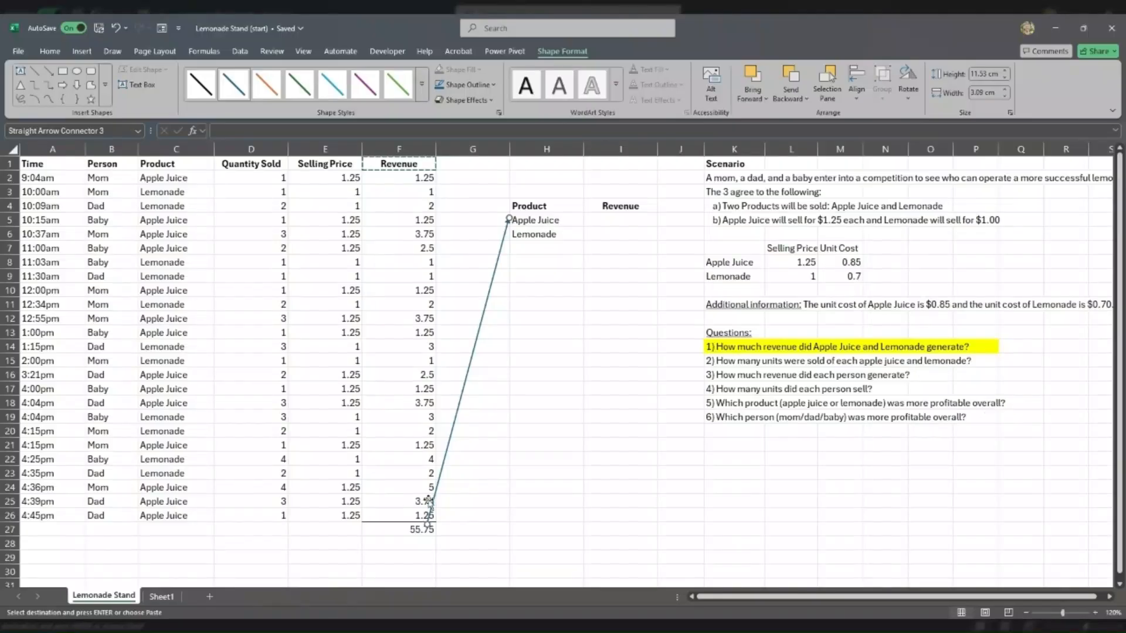
- Duplicate the arrow and position the copy so it runs from the revenue total to Lemonade in H6
{"action": "left_click", "coordinate": [449, 491]}
{"action": "key", "text": "ctrl+v"}
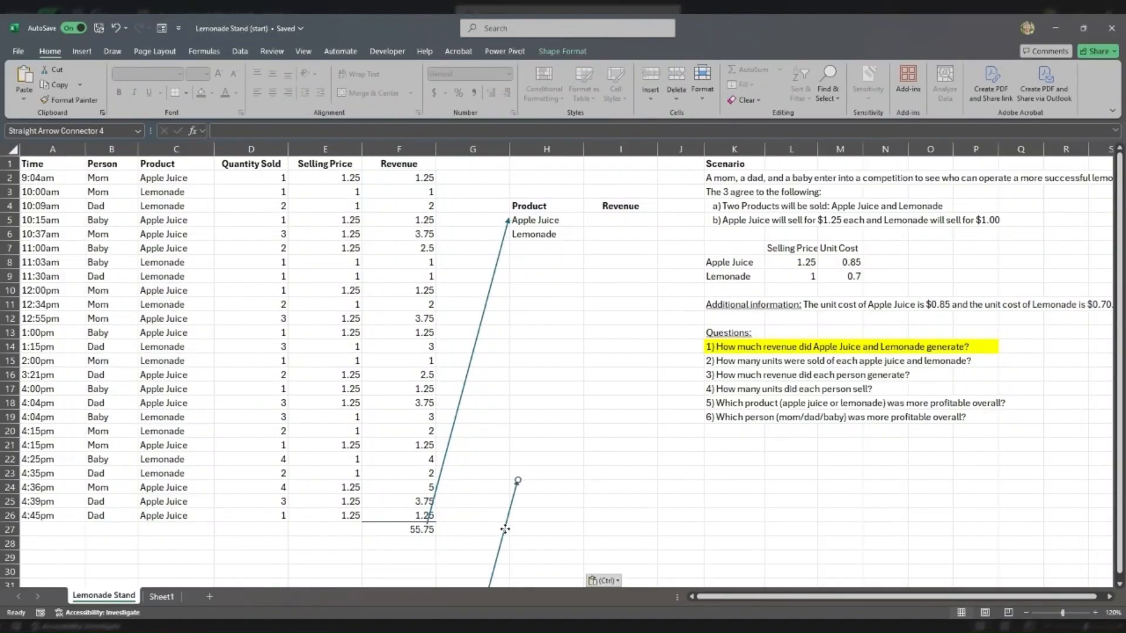
{"action": "left_click_drag", "start_coordinate": [505, 529], "coordinate": [505, 273]}
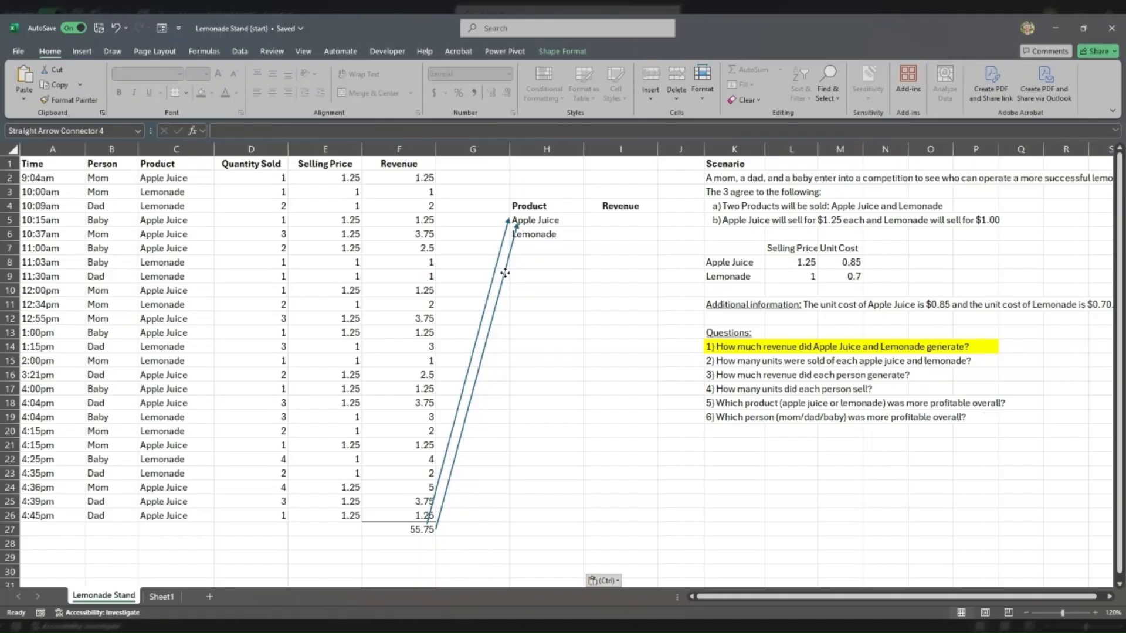
{"action": "left_click_drag", "start_coordinate": [515, 230], "coordinate": [510, 243]}
{"action": "left_click_drag", "start_coordinate": [426, 549], "coordinate": [434, 526]}
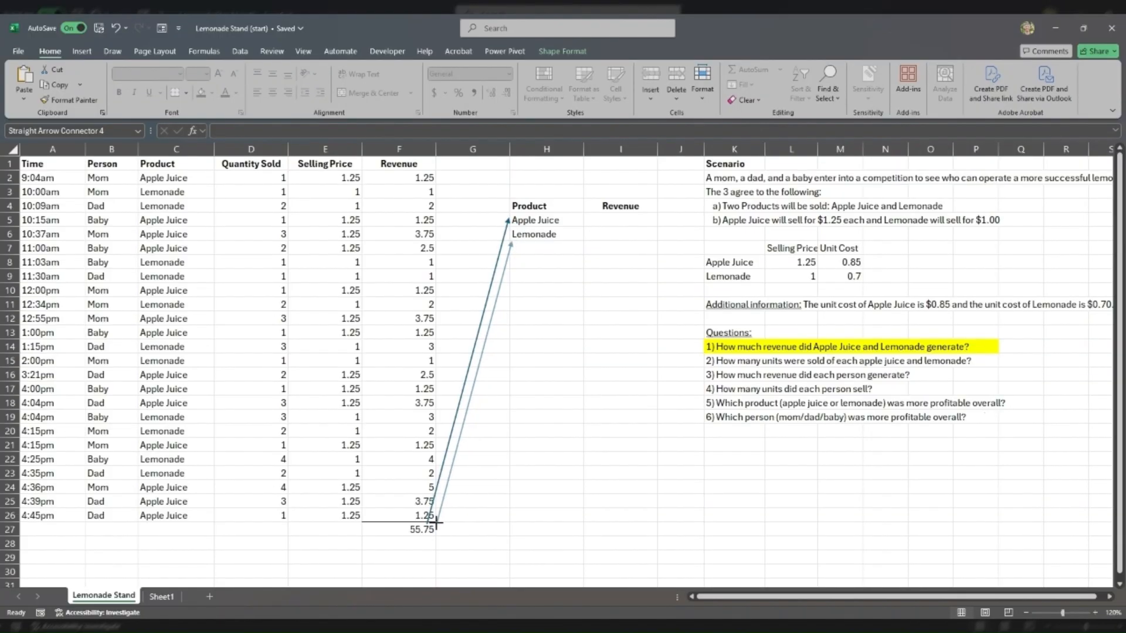
{"action": "left_click", "coordinate": [512, 331]}
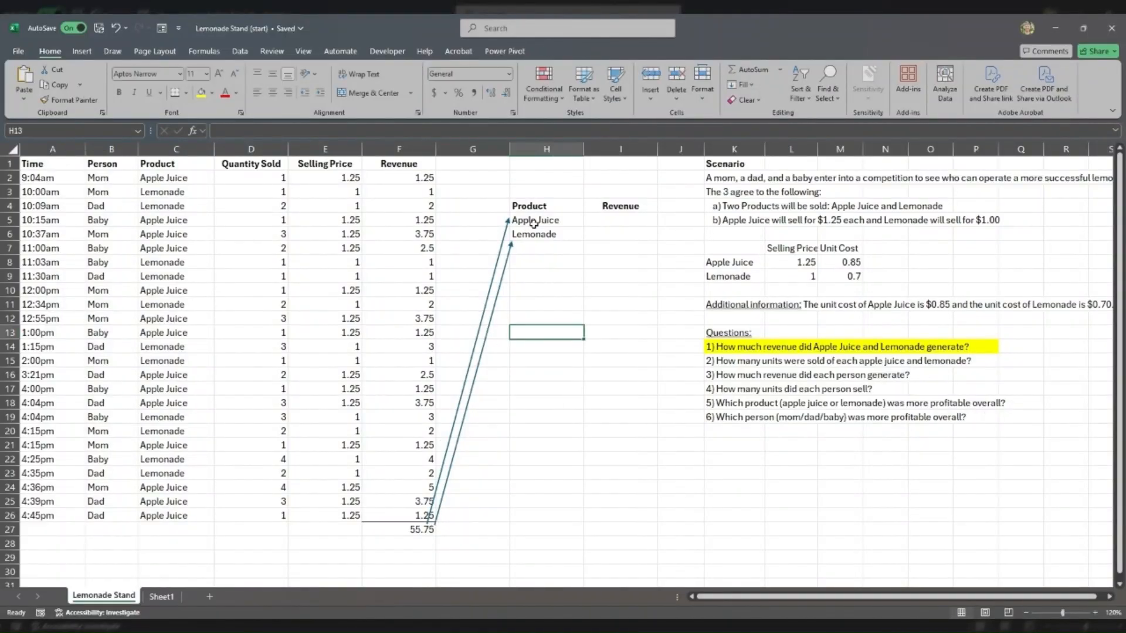
- Examine the product summary rows, the revenue total in F27 and the Apple Juice entries in the Product column
{"action": "left_click_drag", "start_coordinate": [533, 221], "coordinate": [604, 234]}
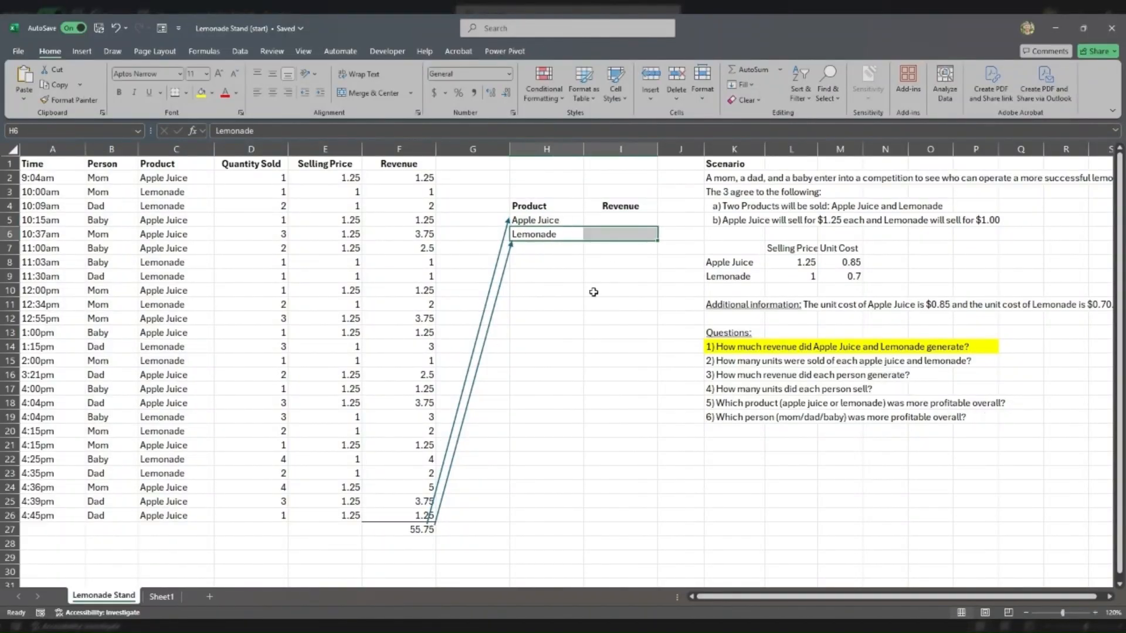
{"action": "left_click", "coordinate": [614, 219]}
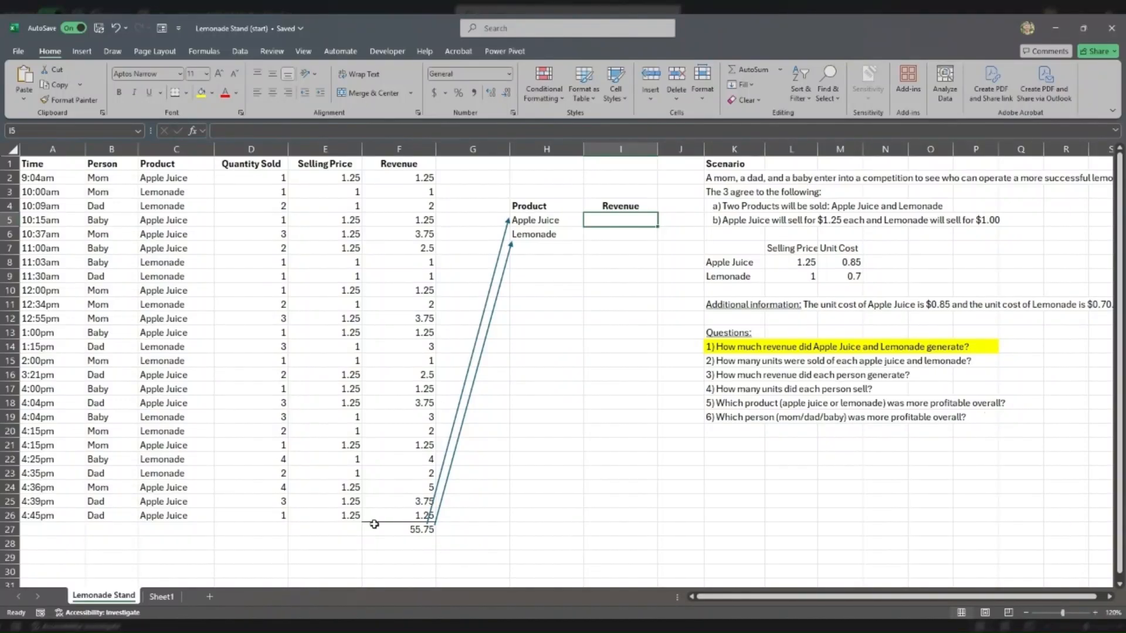
{"action": "left_click", "coordinate": [396, 531]}
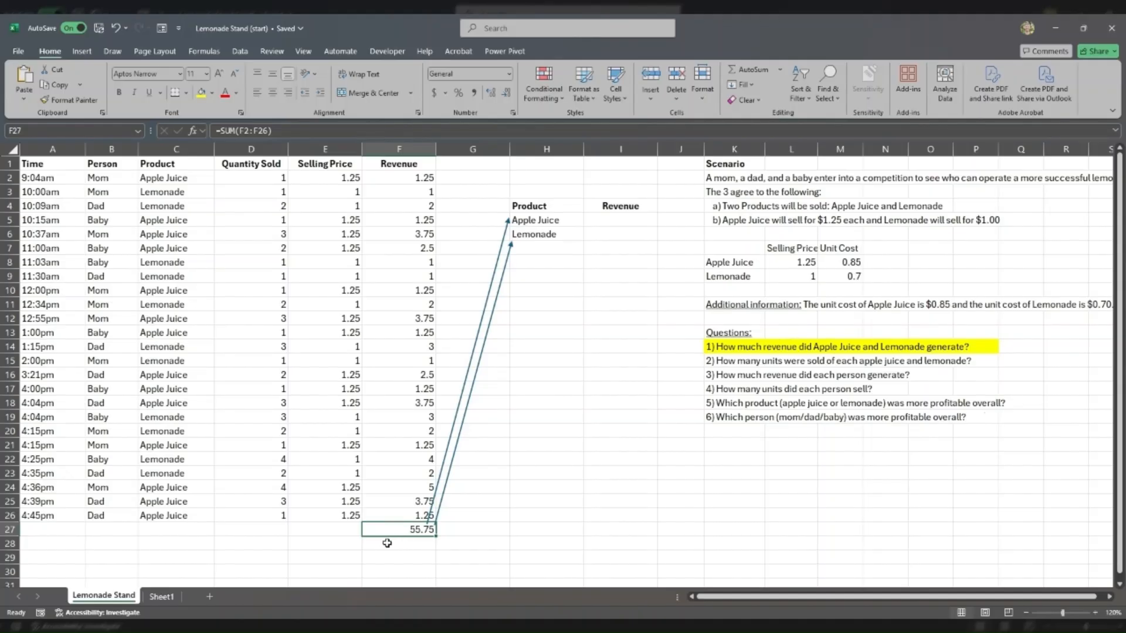
{"action": "left_click", "coordinate": [167, 178]}
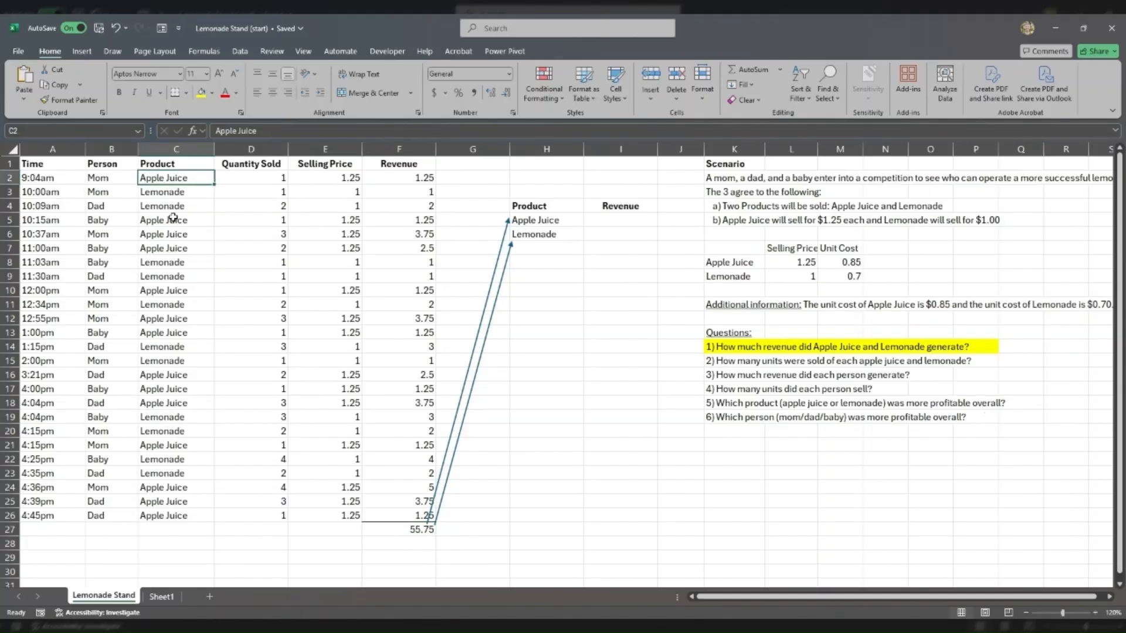
{"action": "left_click_drag", "start_coordinate": [166, 220], "coordinate": [176, 248]}
{"action": "left_click", "coordinate": [176, 289]}
{"action": "left_click_drag", "start_coordinate": [176, 319], "coordinate": [176, 332]}
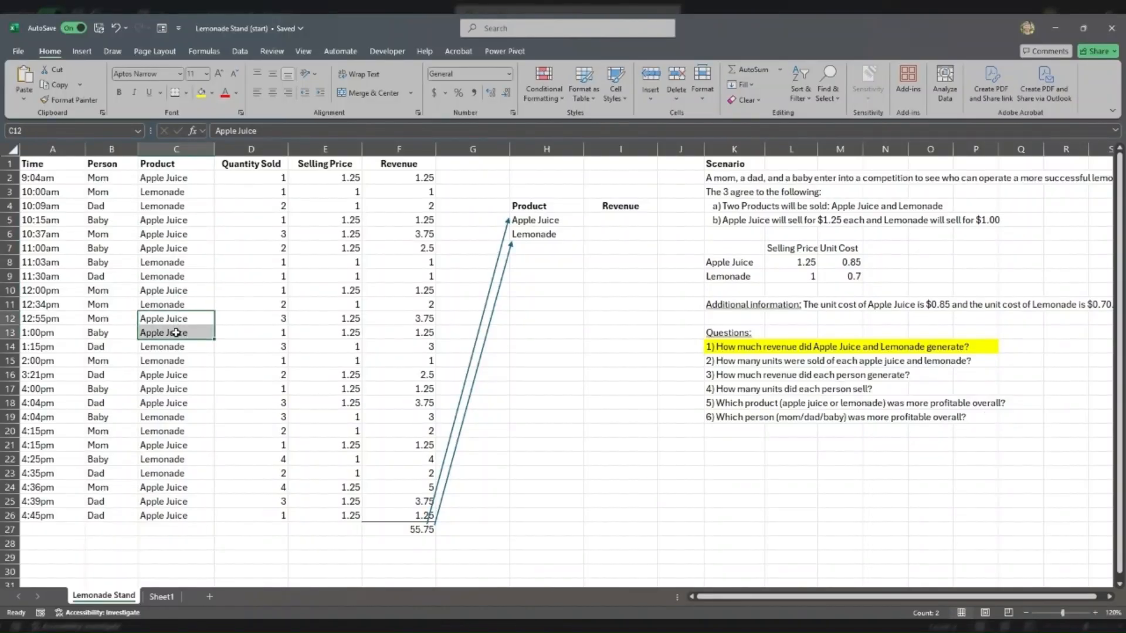
{"action": "left_click_drag", "start_coordinate": [175, 375], "coordinate": [170, 404]}
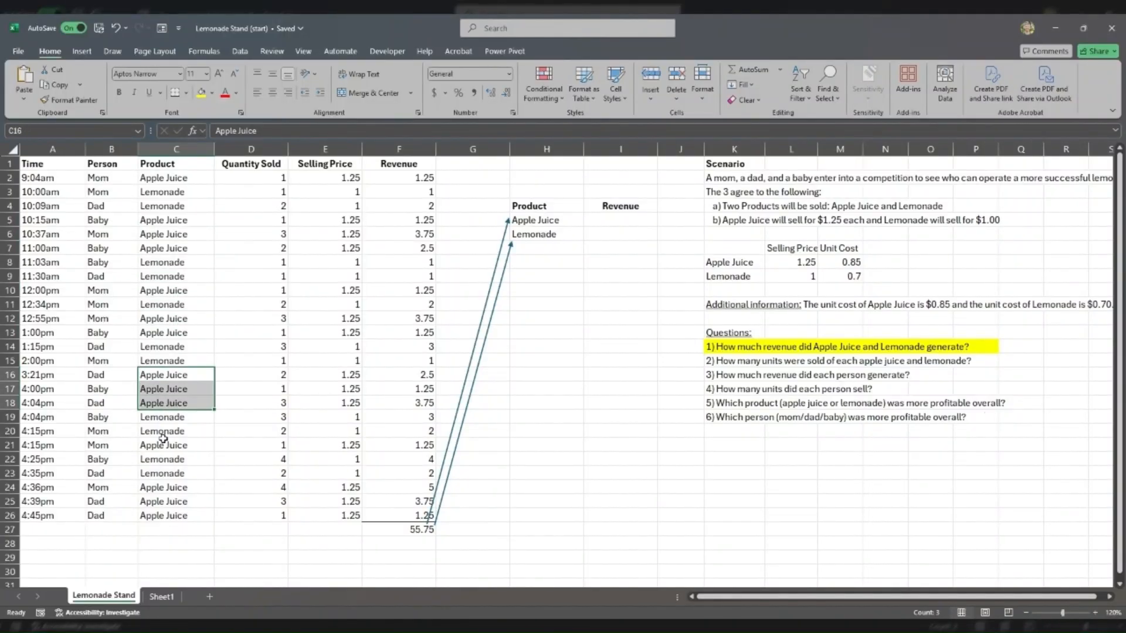
- Try to total Apple Juice revenue in I5 by adding F2, F5, F6, F7, F10, F12, F13, F16, F17 and F18 individually
{"action": "left_click", "coordinate": [603, 218]}
{"action": "type", "text": "="}
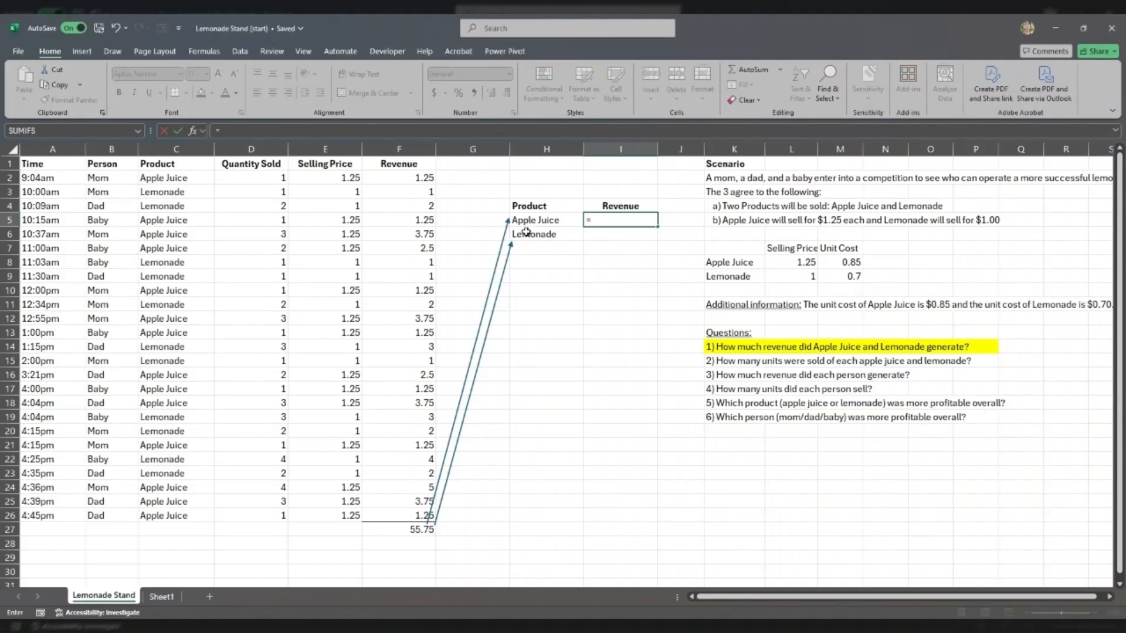
{"action": "left_click", "coordinate": [381, 178]}
{"action": "type", "text": "+"}
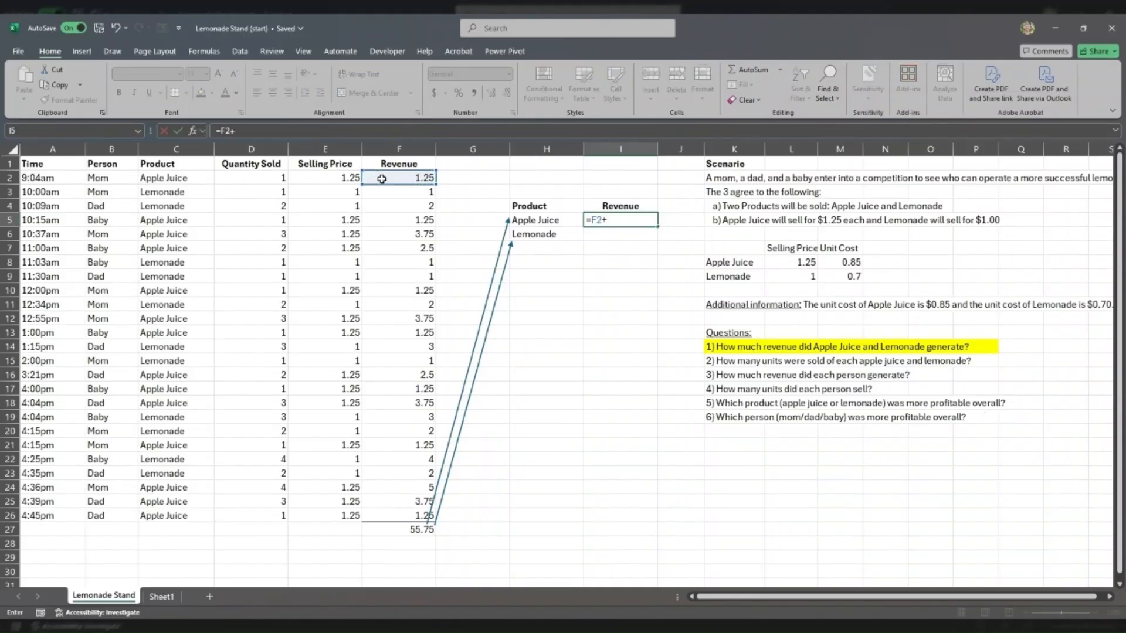
{"action": "left_click", "coordinate": [397, 219]}
{"action": "type", "text": "+"}
{"action": "left_click", "coordinate": [397, 233]}
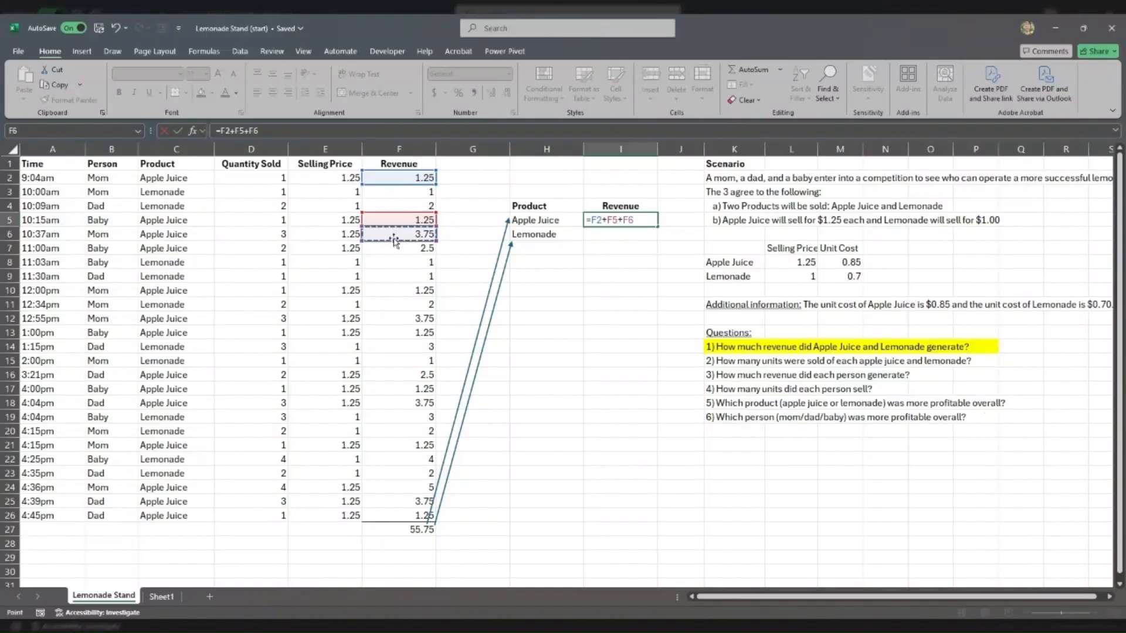
{"action": "type", "text": "+"}
{"action": "left_click", "coordinate": [398, 248]}
{"action": "type", "text": "+"}
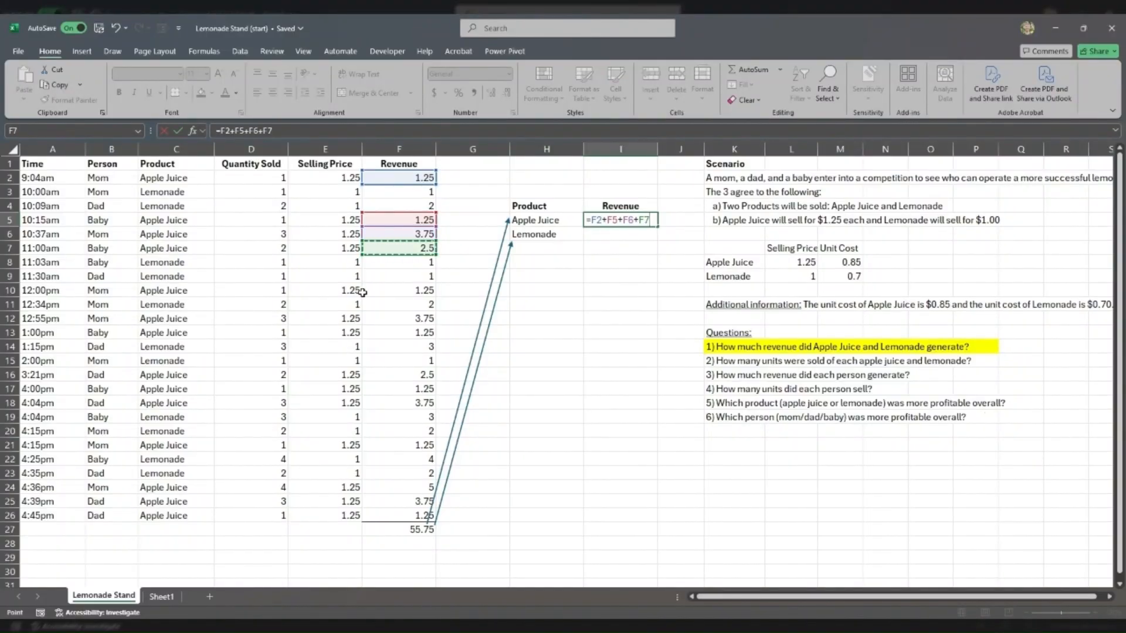
{"action": "left_click", "coordinate": [377, 292]}
{"action": "type", "text": "+"}
{"action": "left_click", "coordinate": [381, 317]}
{"action": "type", "text": "+"}
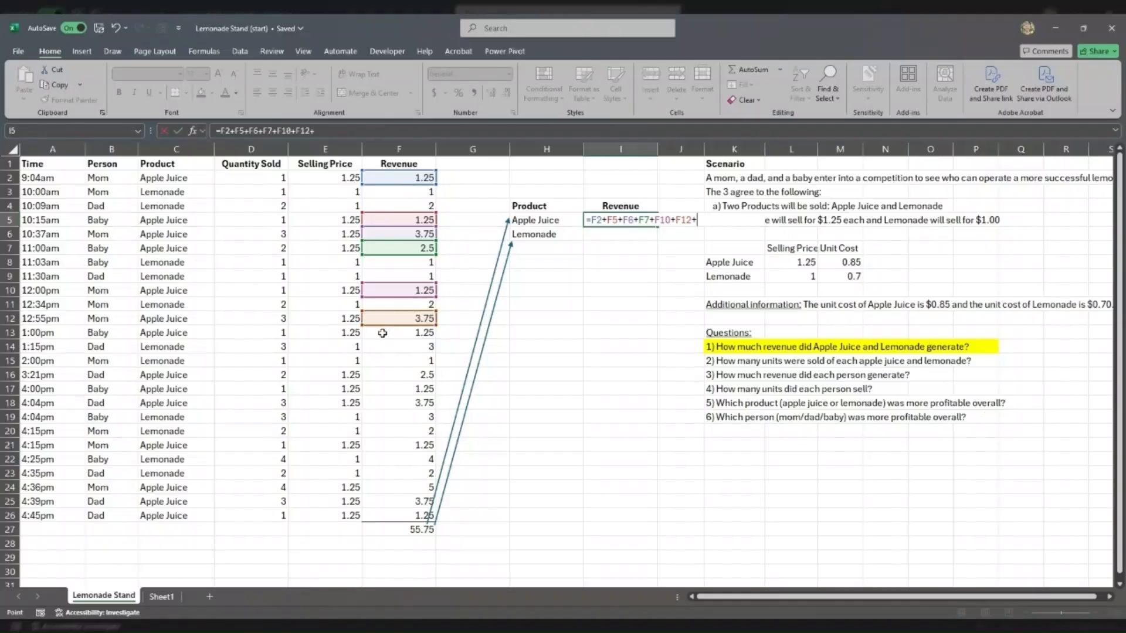
{"action": "left_click", "coordinate": [373, 332]}
{"action": "type", "text": "+"}
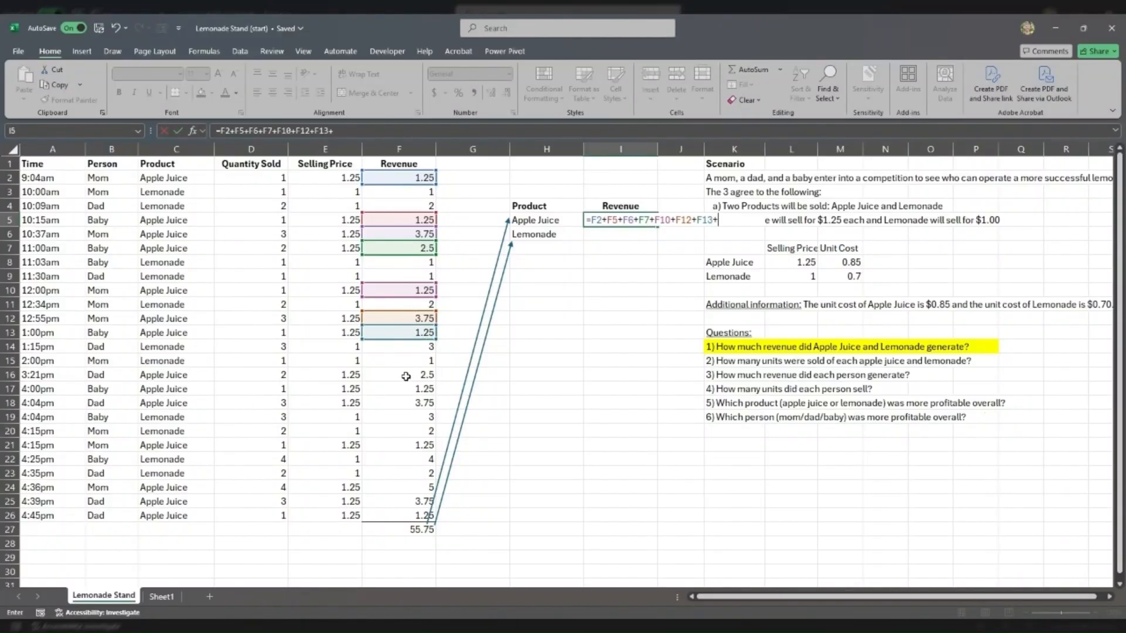
{"action": "left_click", "coordinate": [406, 376]}
{"action": "type", "text": "+"}
{"action": "left_click", "coordinate": [398, 389]}
{"action": "type", "text": "+"}
{"action": "left_click", "coordinate": [378, 404]}
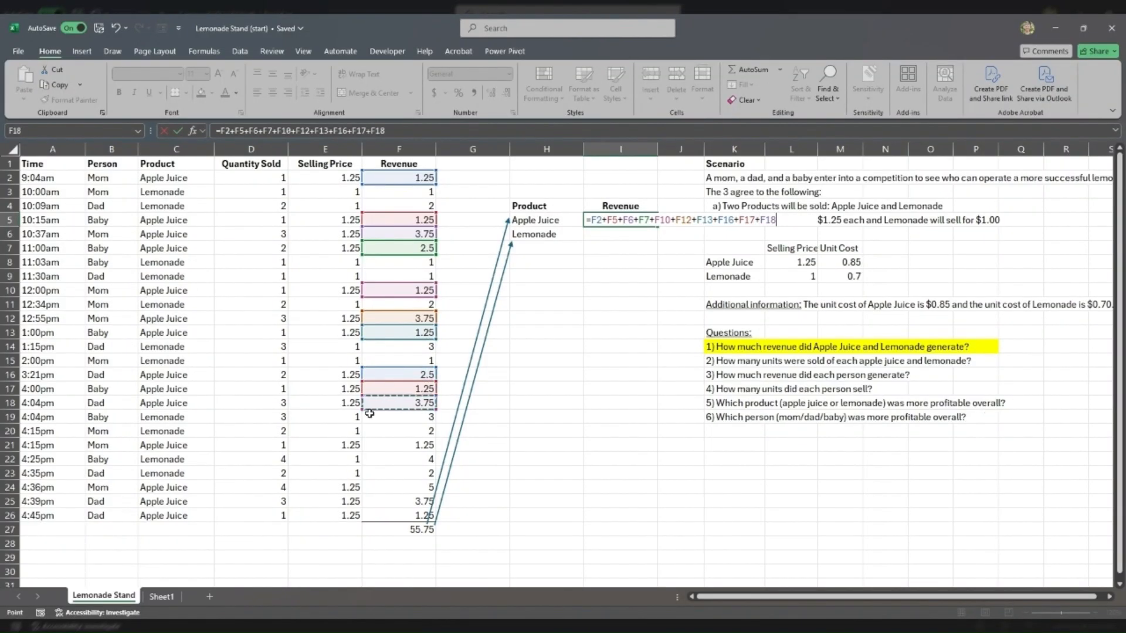
{"action": "type", "text": "+"}
{"action": "key", "text": "Return"}
{"action": "key", "text": "ctrl+z"}
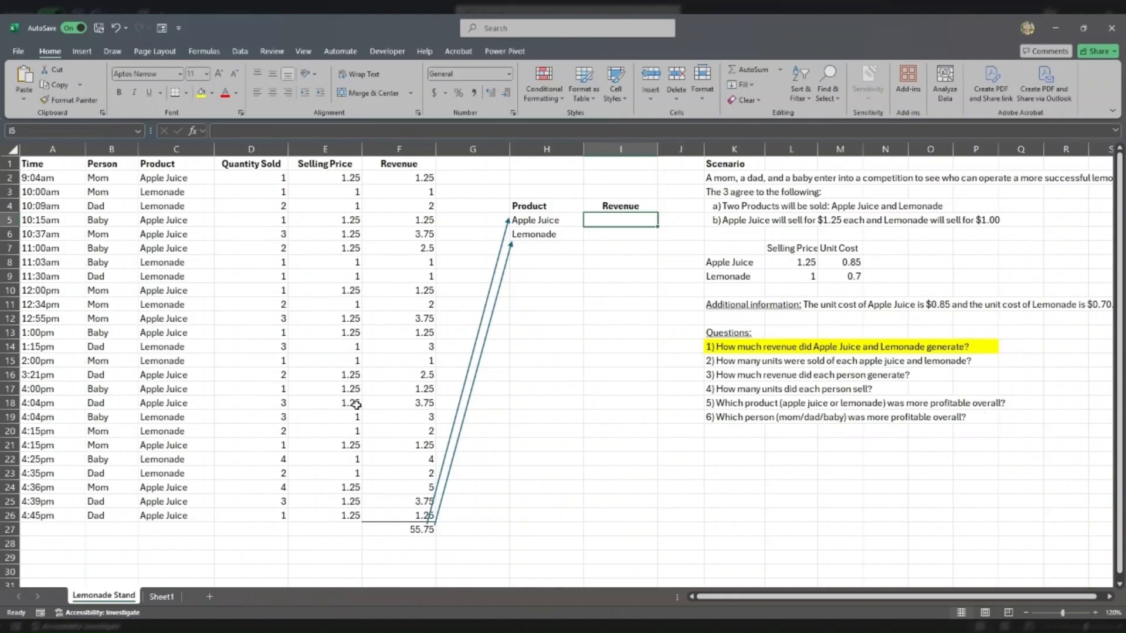
- Calculate Apple Juice revenue in I5 with =SUMIF(C2:C26,H5,F2:F26)
{"action": "type", "text": "=sumif"}
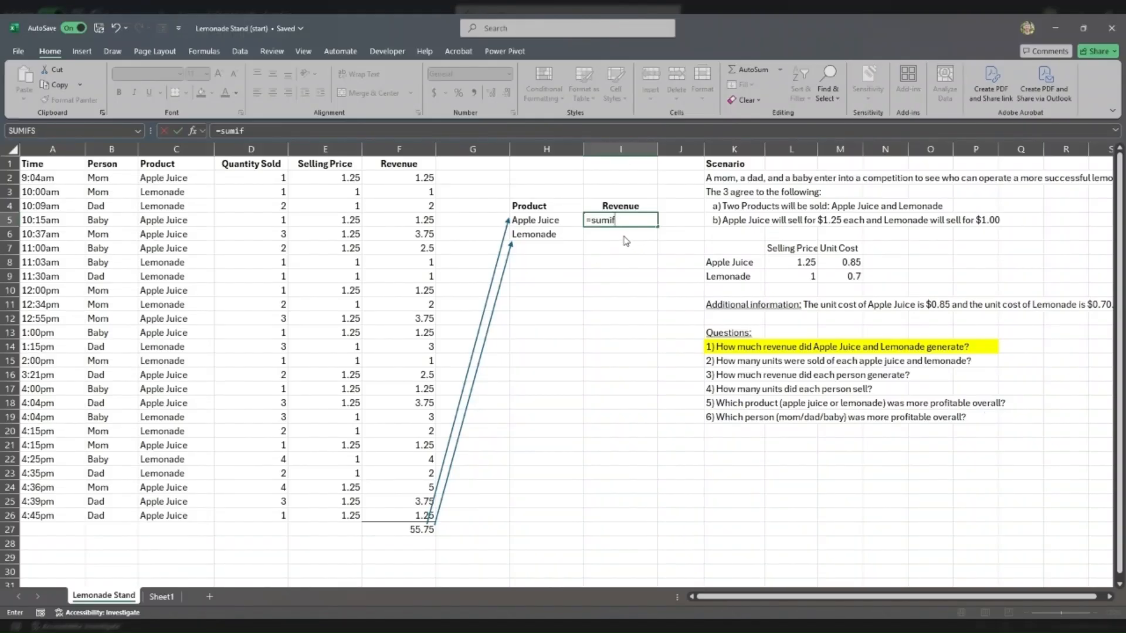
{"action": "key", "text": "Tab"}
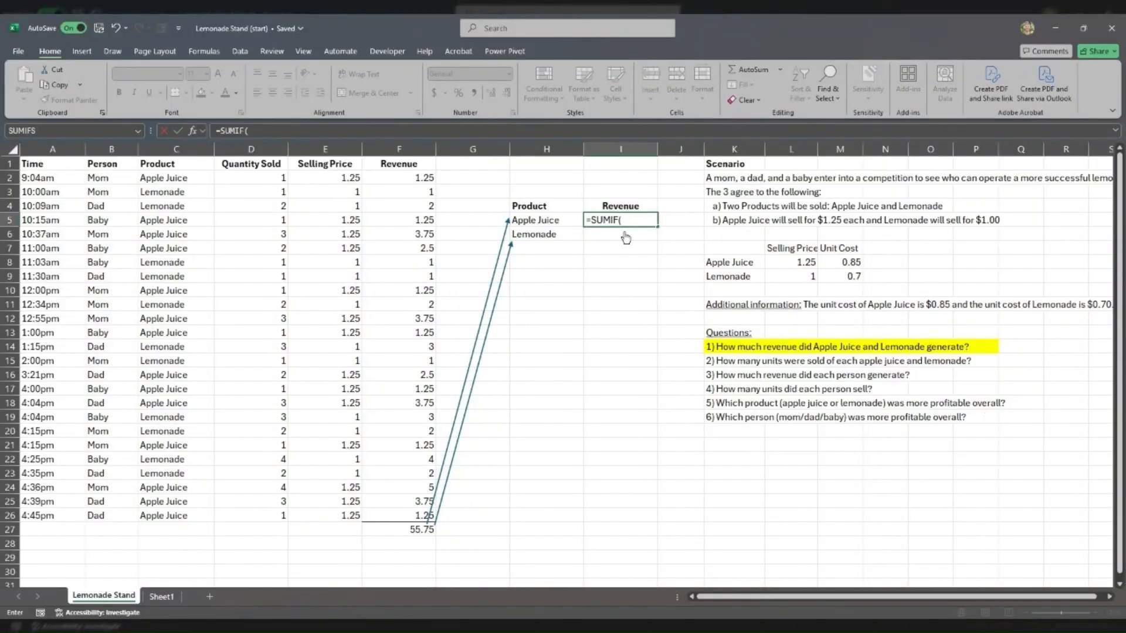
{"action": "left_click", "coordinate": [158, 184]}
{"action": "left_click_drag", "start_coordinate": [158, 184], "coordinate": [160, 516]}
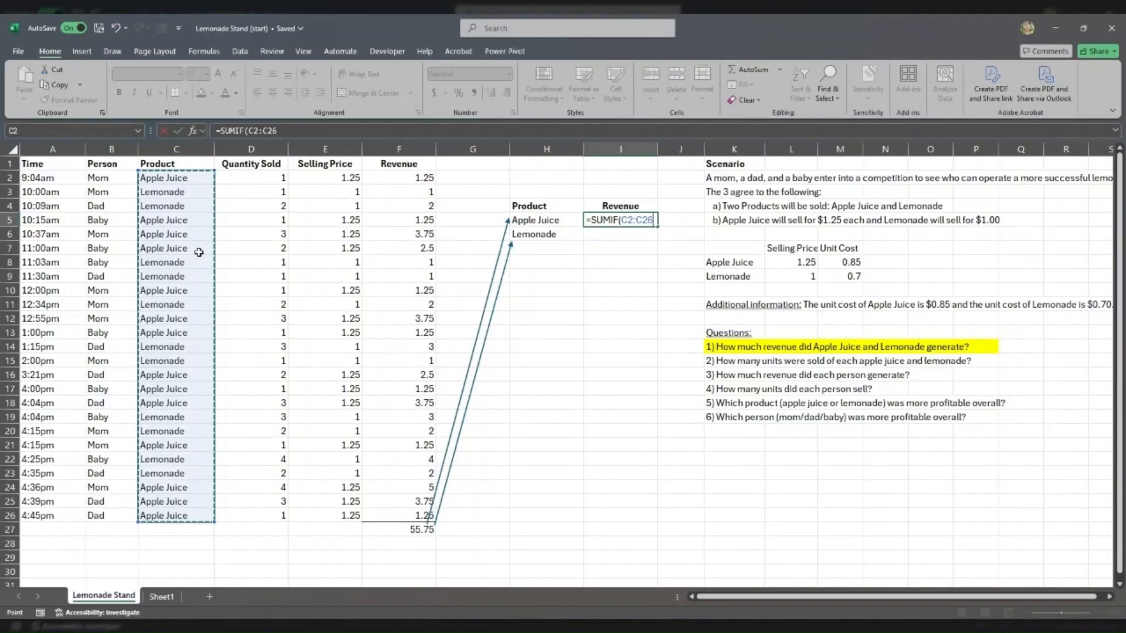
{"action": "type", "text": ","}
{"action": "left_click", "coordinate": [561, 221]}
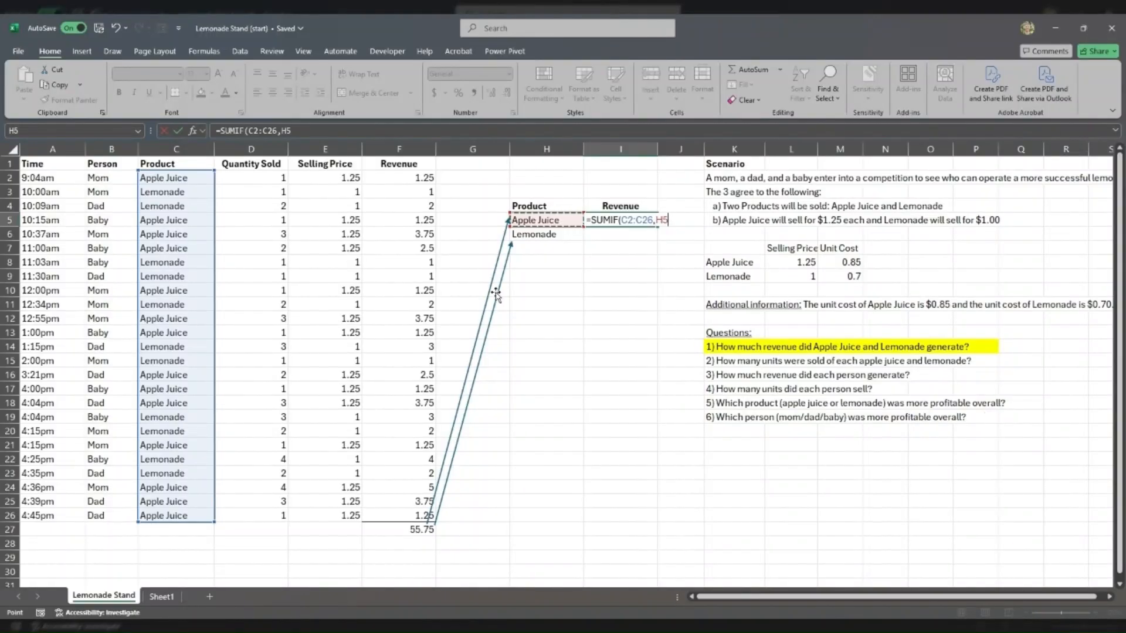
{"action": "type", "text": ","}
{"action": "left_click_drag", "start_coordinate": [396, 179], "coordinate": [389, 510]}
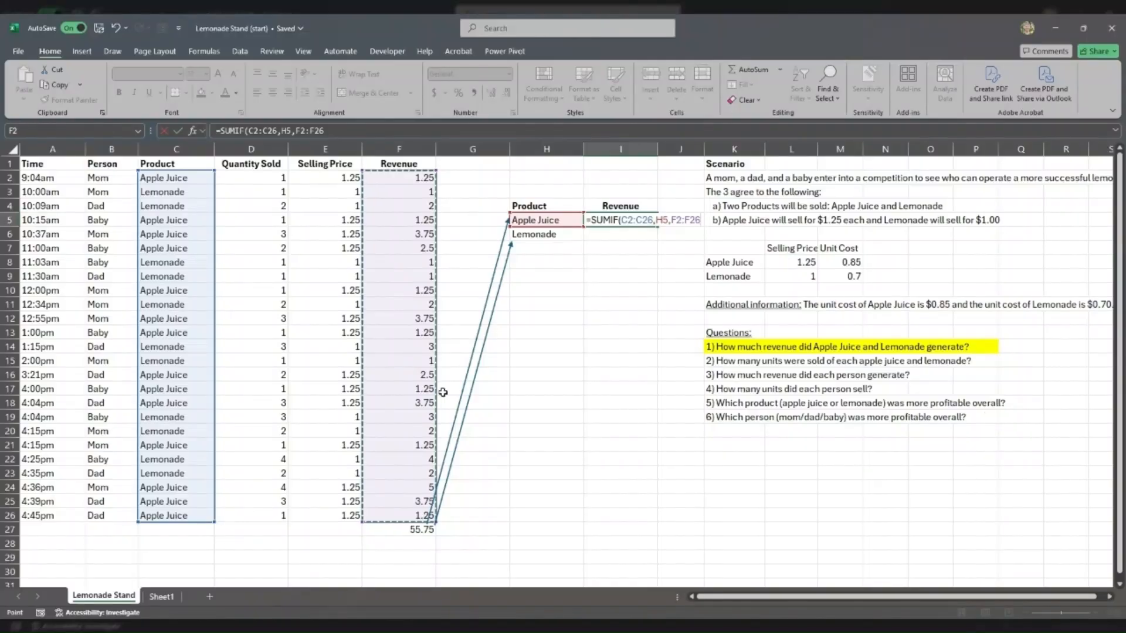
{"action": "type", "text": ")"}
{"action": "key", "text": "Return"}
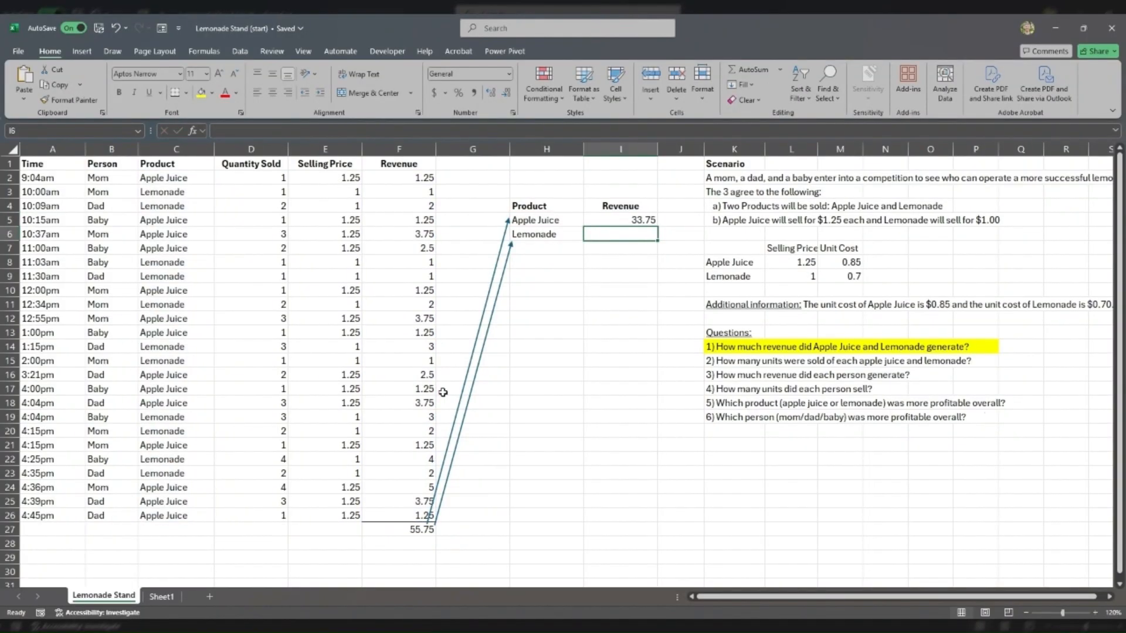
- Compare the Apple Juice revenue in I5 with the overall total in F27, reviewing both cells' formulas and referenced ranges
{"action": "key", "text": "Up"}
{"action": "left_click", "coordinate": [612, 206]}
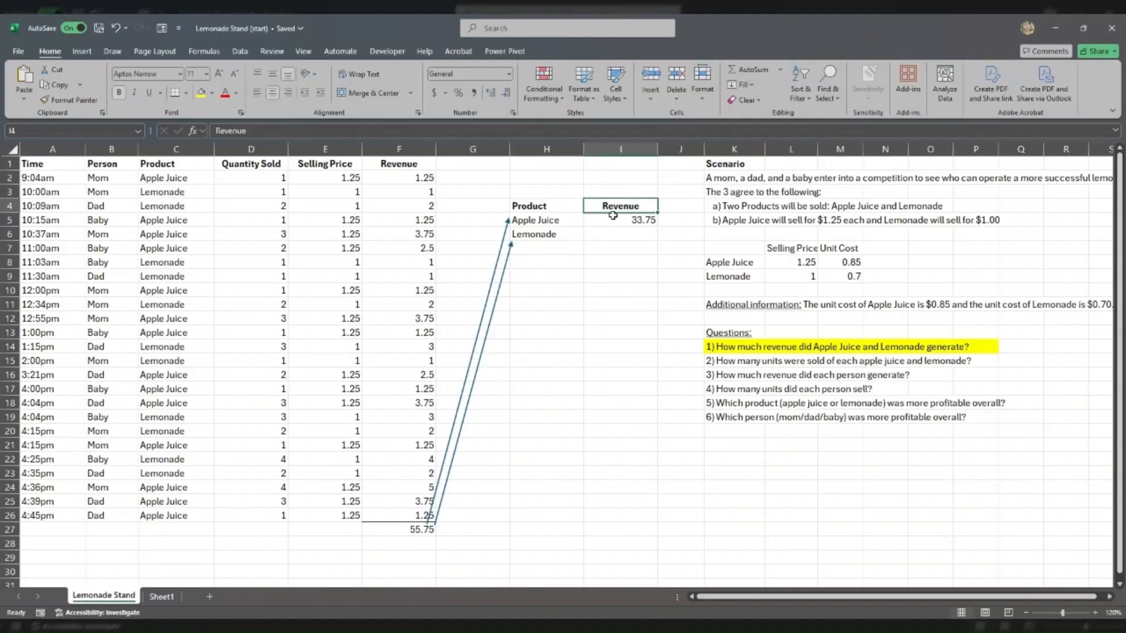
{"action": "left_click", "coordinate": [613, 220]}
{"action": "left_click_drag", "start_coordinate": [539, 219], "coordinate": [631, 220]}
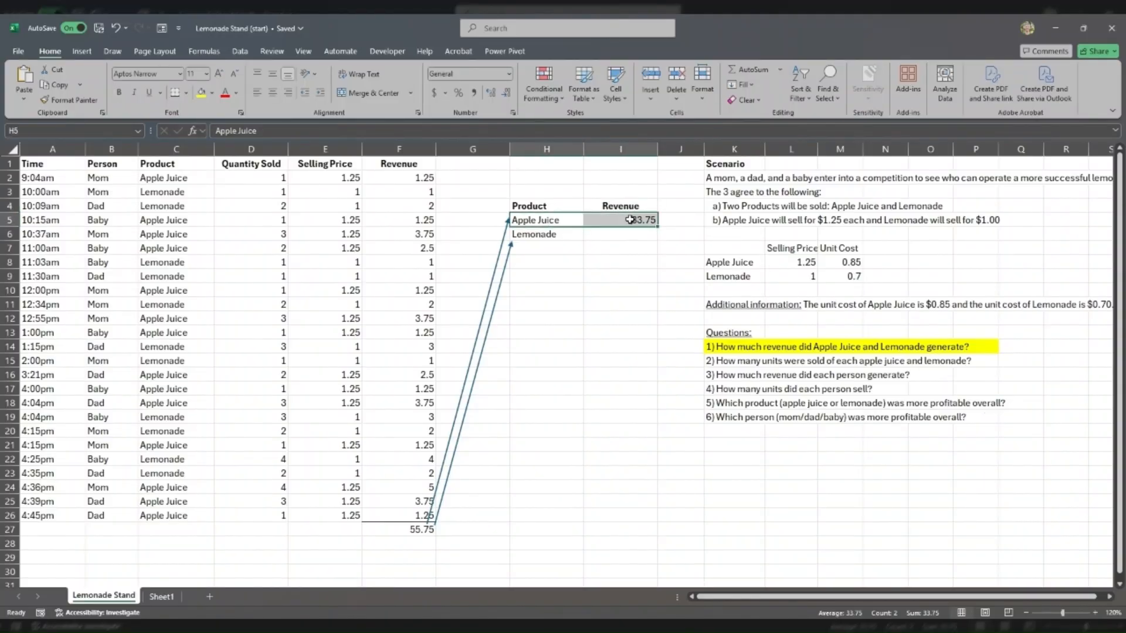
{"action": "left_click", "coordinate": [634, 219]}
{"action": "left_click", "coordinate": [394, 525]}
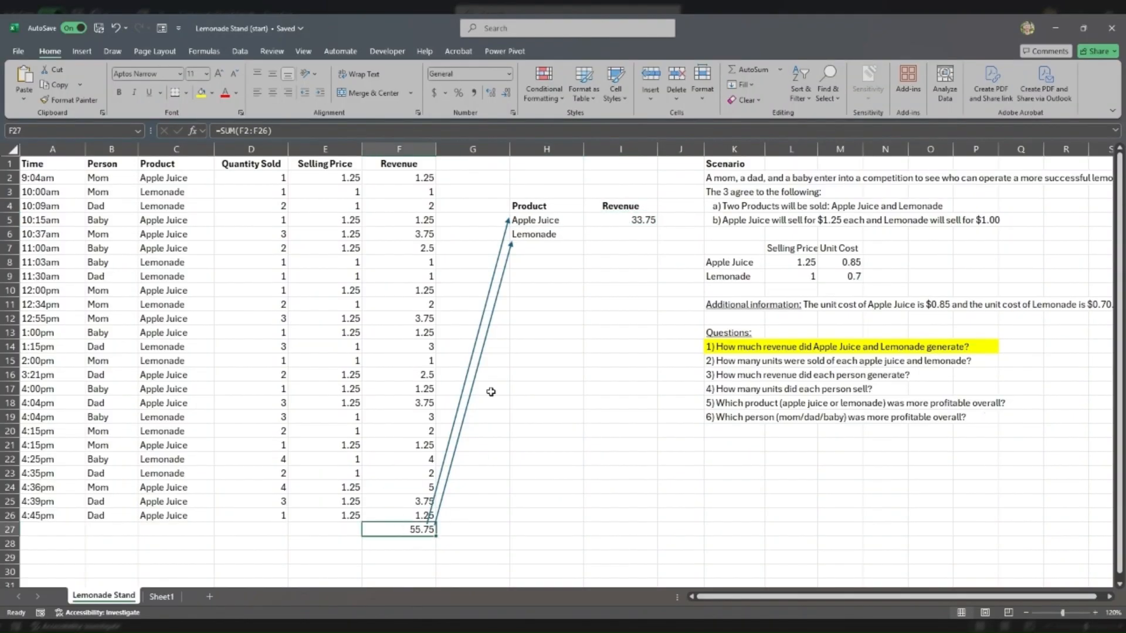
{"action": "double_click", "coordinate": [401, 530]}
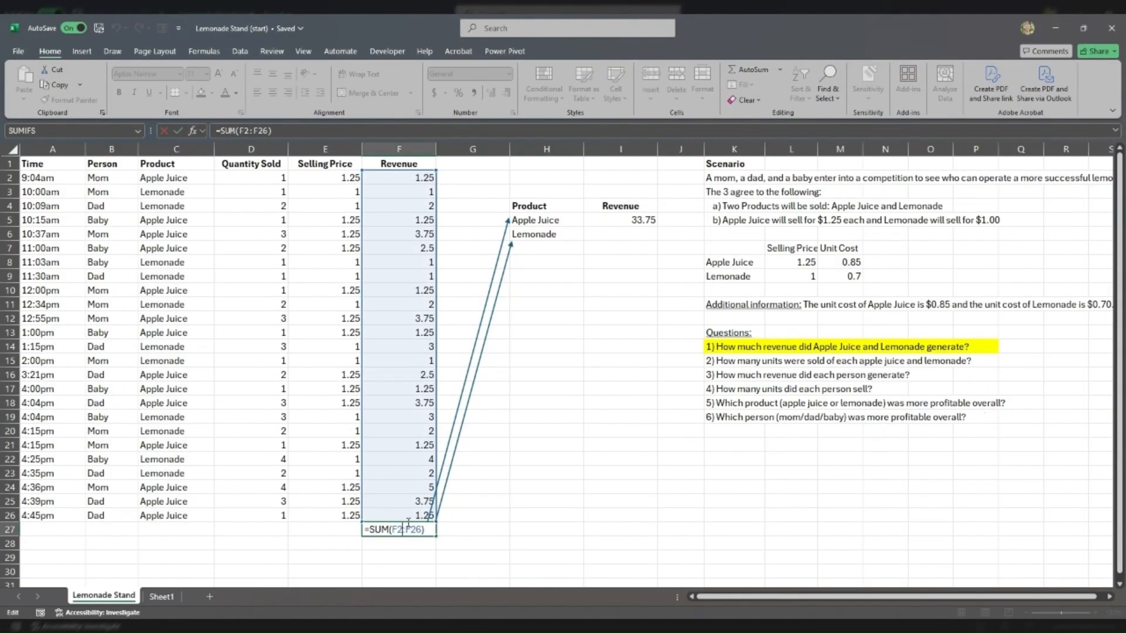
{"action": "key", "text": "Escape"}
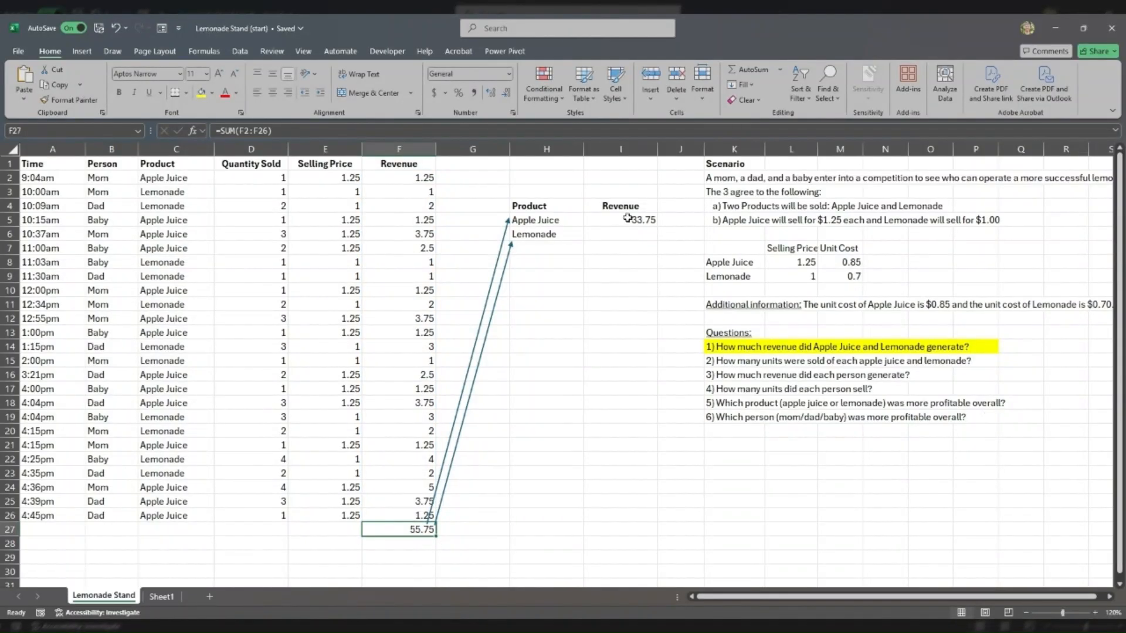
{"action": "left_click", "coordinate": [627, 218]}
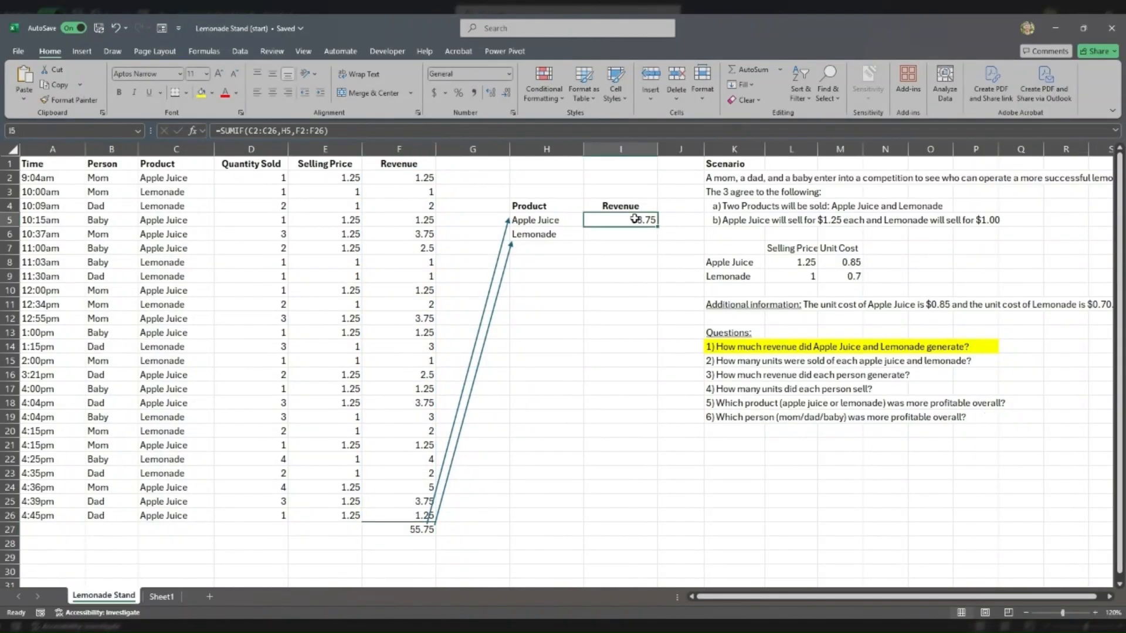
{"action": "double_click", "coordinate": [635, 218]}
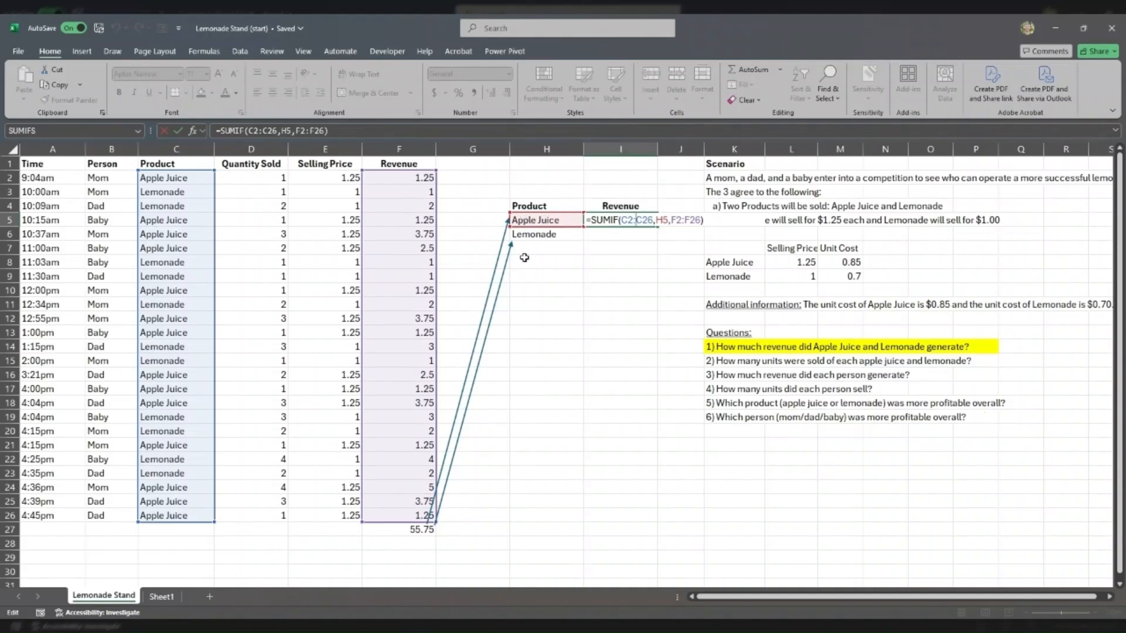
{"action": "key", "text": "Return"}
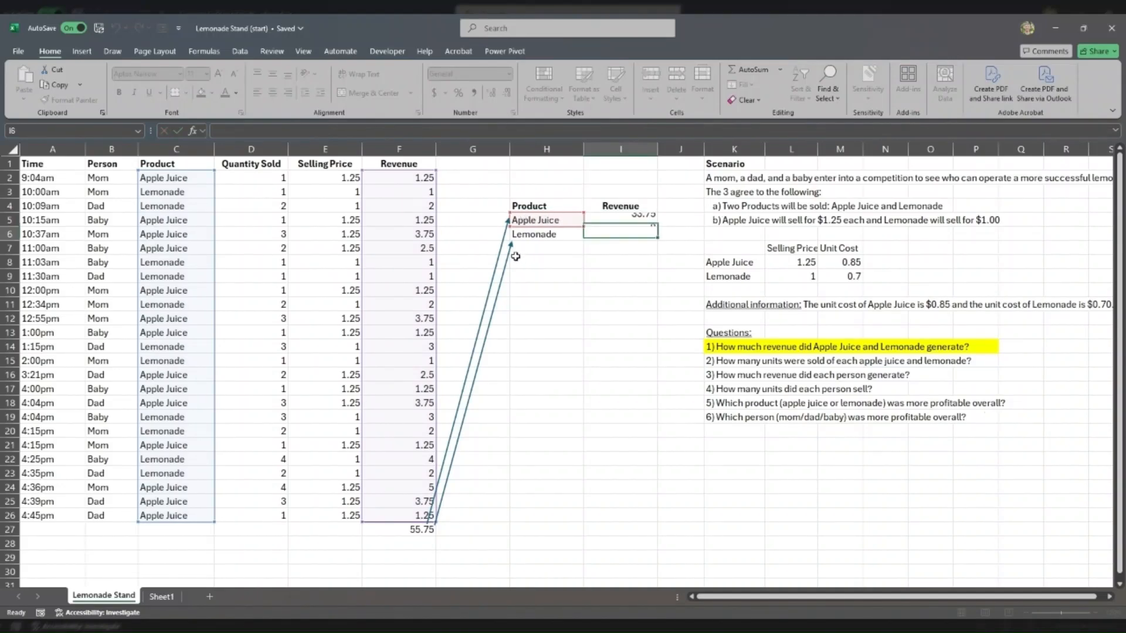
{"action": "left_click", "coordinate": [599, 220]}
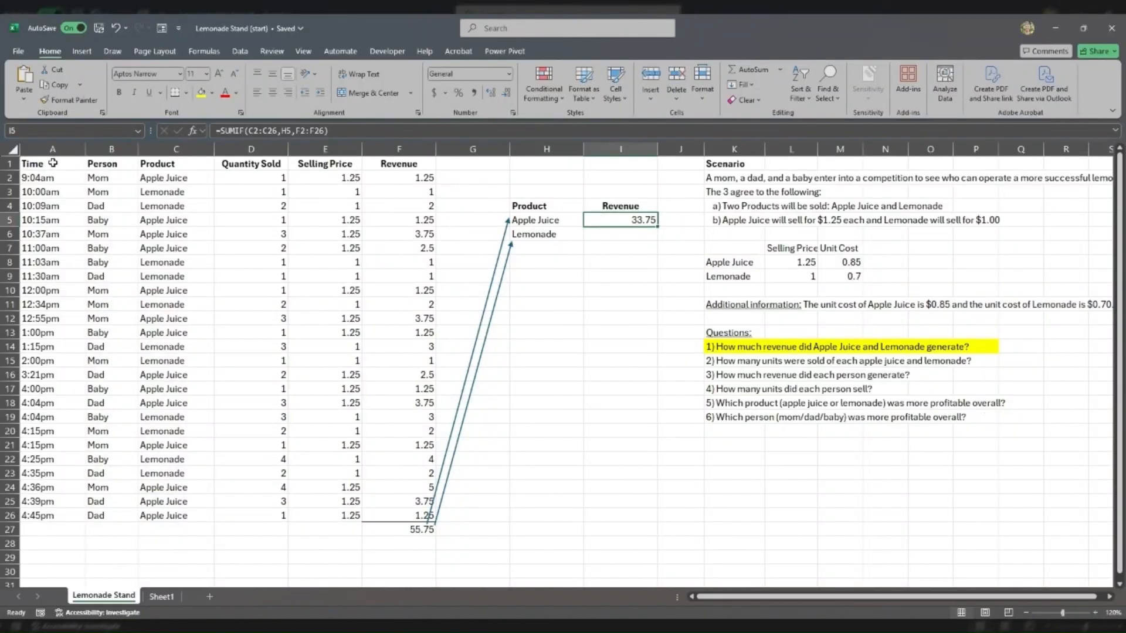
- Turn on filtering for the sales data in A1:F27, including the revenue total row
{"action": "left_click_drag", "start_coordinate": [51, 164], "coordinate": [388, 514]}
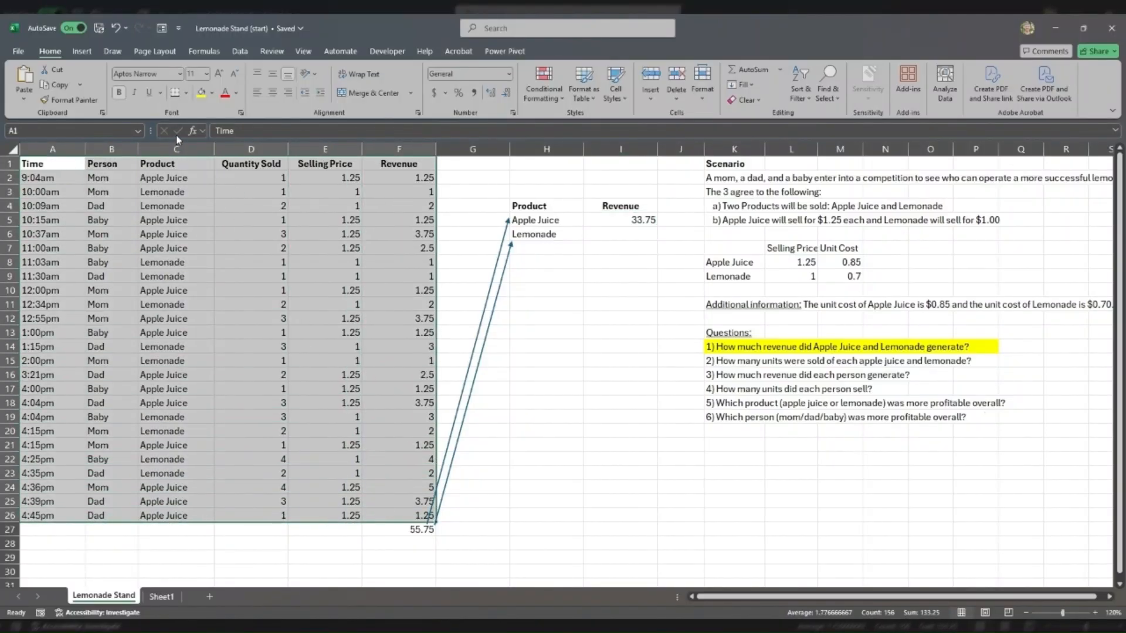
{"action": "left_click", "coordinate": [240, 52]}
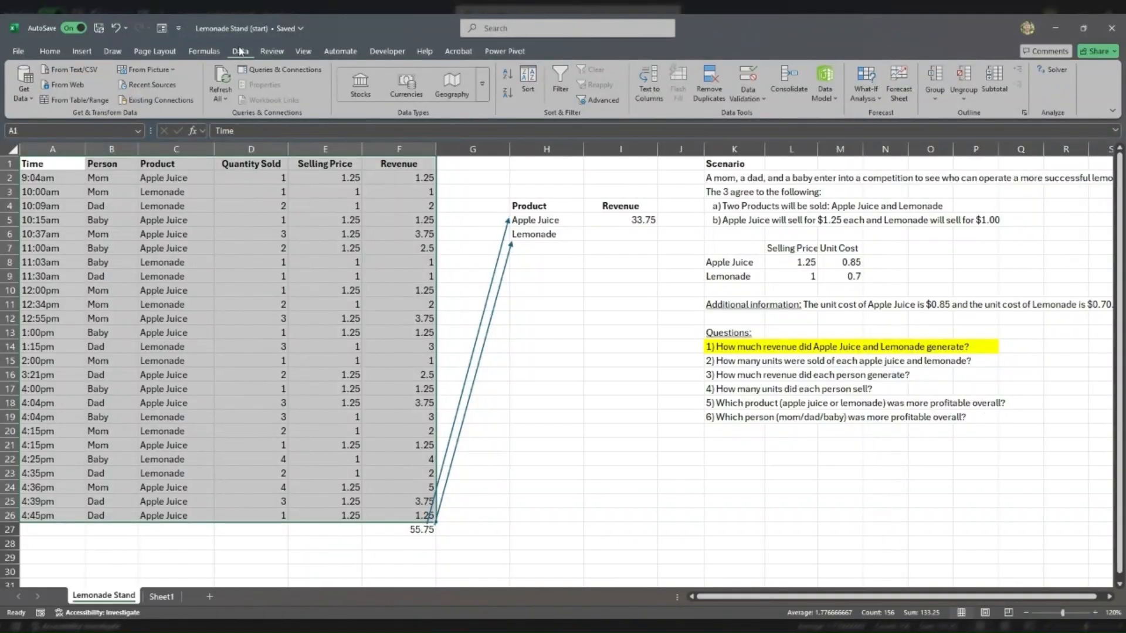
{"action": "left_click_drag", "start_coordinate": [71, 164], "coordinate": [419, 531]}
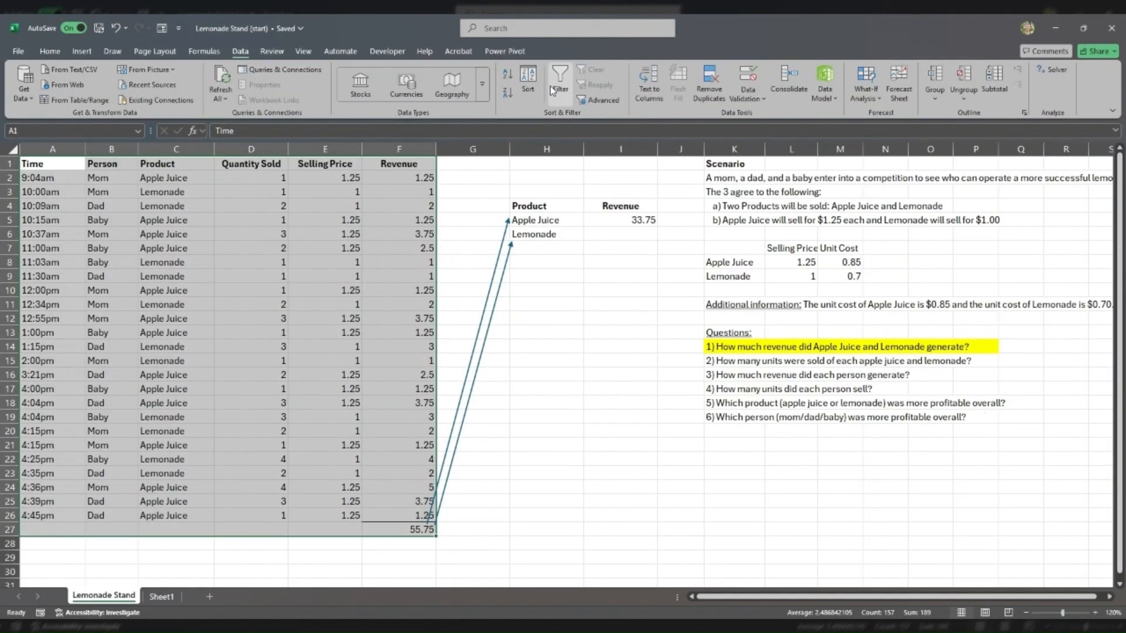
{"action": "left_click", "coordinate": [560, 82]}
- Filter Product to Apple Juice to check the visible Revenue cells' sum against I5, and clear the filter
{"action": "left_click", "coordinate": [181, 221]}
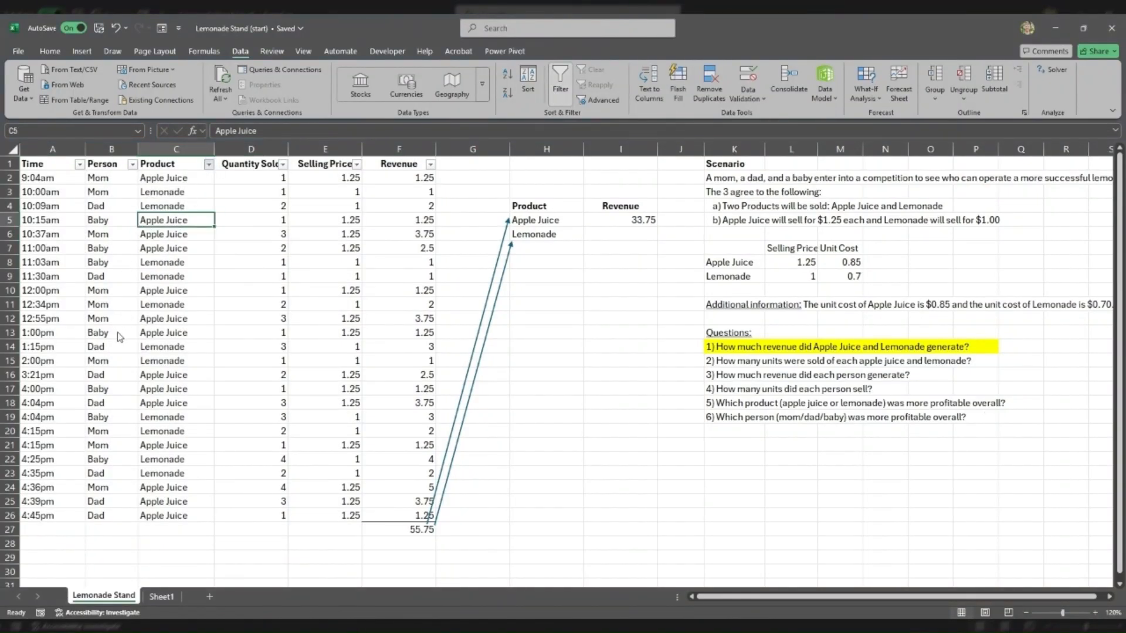
{"action": "left_click", "coordinate": [150, 431]}
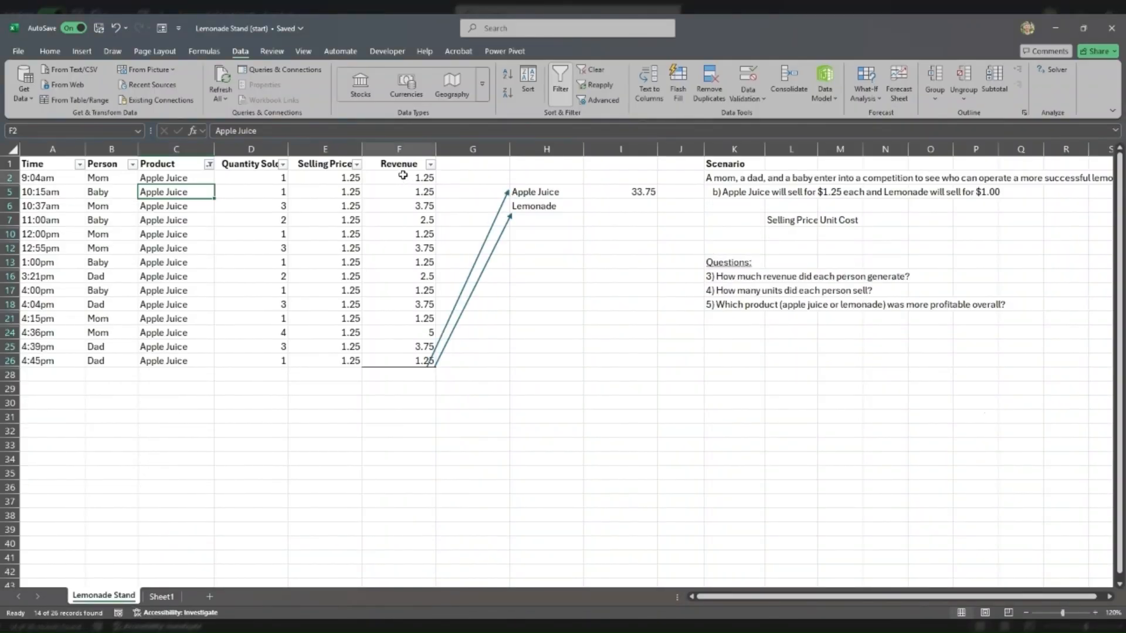
{"action": "left_click_drag", "start_coordinate": [403, 176], "coordinate": [411, 358]}
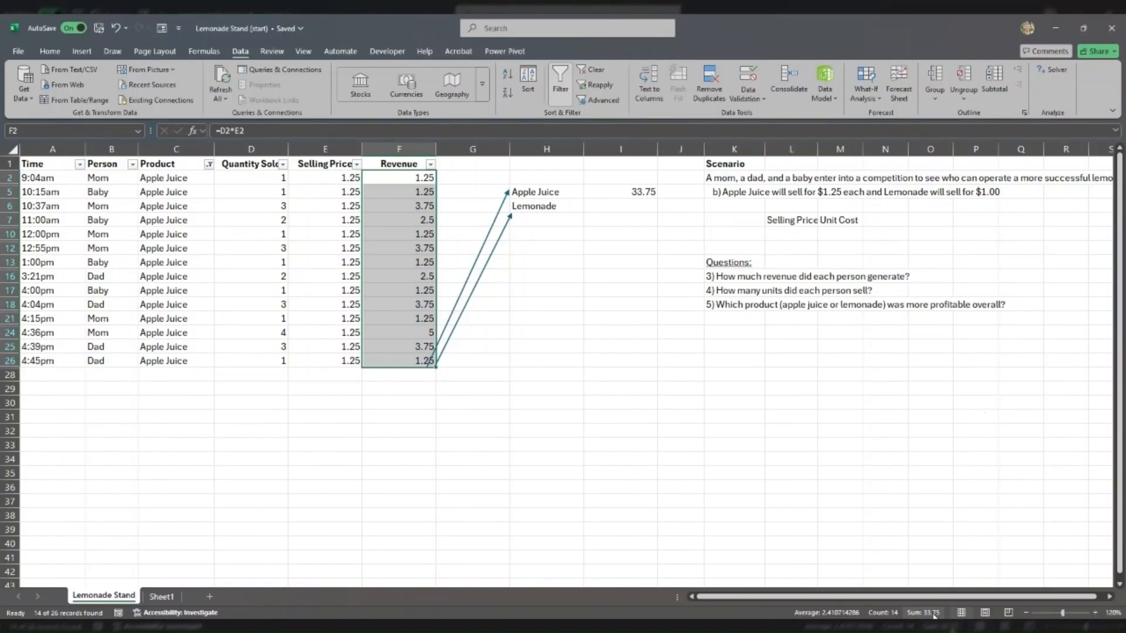
{"action": "left_click", "coordinate": [623, 189]}
{"action": "left_click_drag", "start_coordinate": [403, 176], "coordinate": [419, 360]}
{"action": "left_click", "coordinate": [598, 69]}
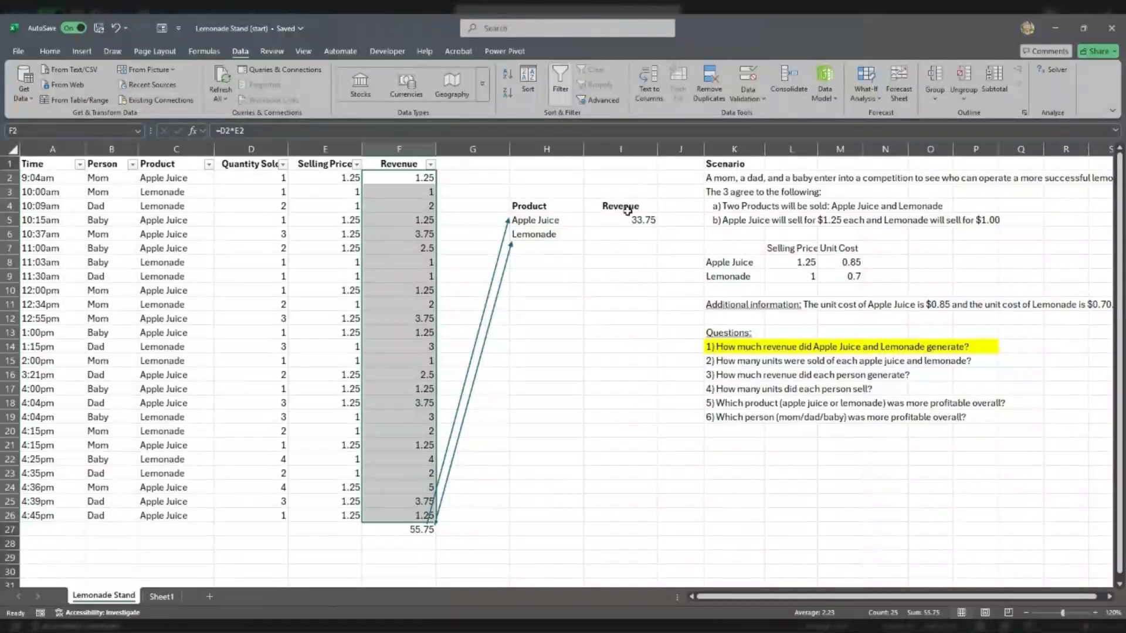
- Fill the SUMIF formula from I5 down to Lemonade in I6 and compare both product revenues with the total in F27
{"action": "left_click", "coordinate": [625, 214]}
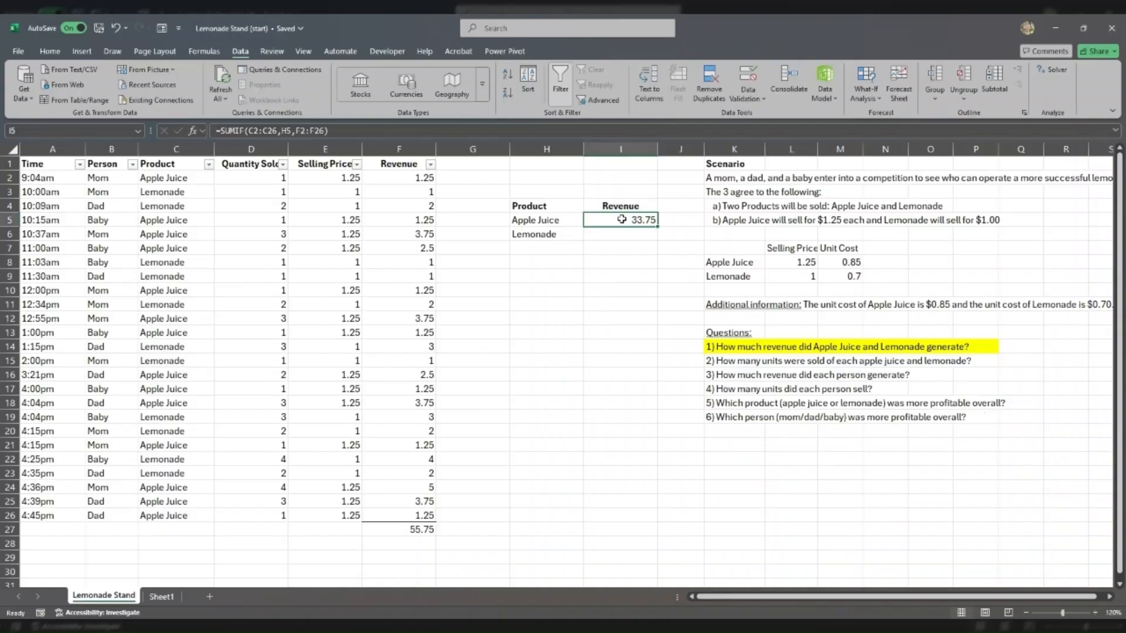
{"action": "left_click_drag", "start_coordinate": [655, 227], "coordinate": [656, 236]}
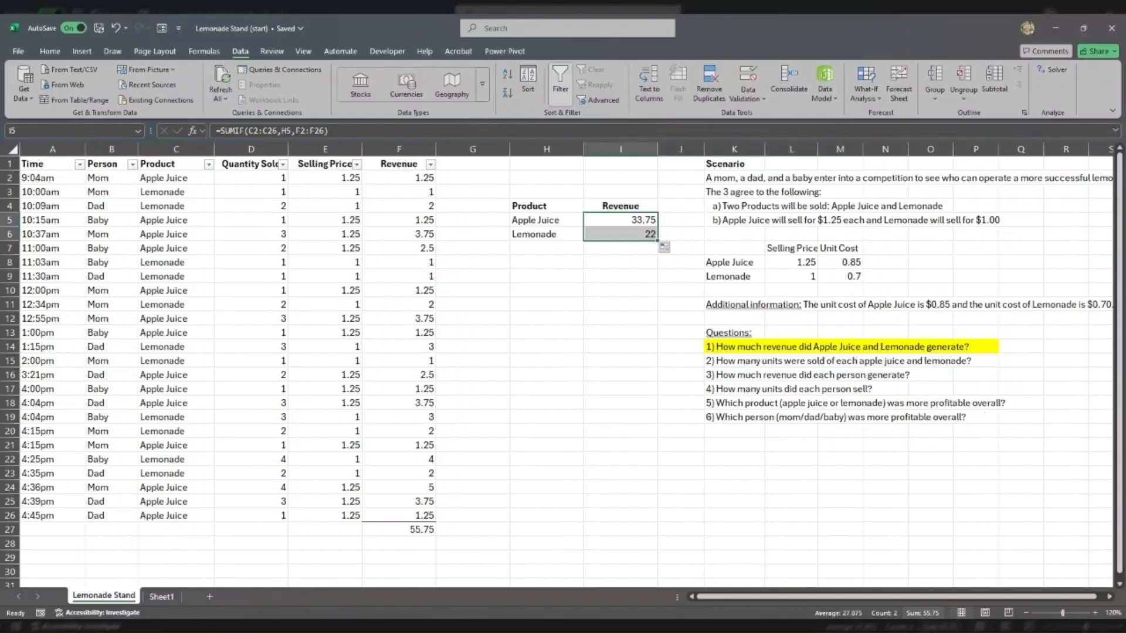
{"action": "left_click", "coordinate": [421, 529]}
{"action": "left_click", "coordinate": [607, 222]}
{"action": "left_click", "coordinate": [604, 232]}
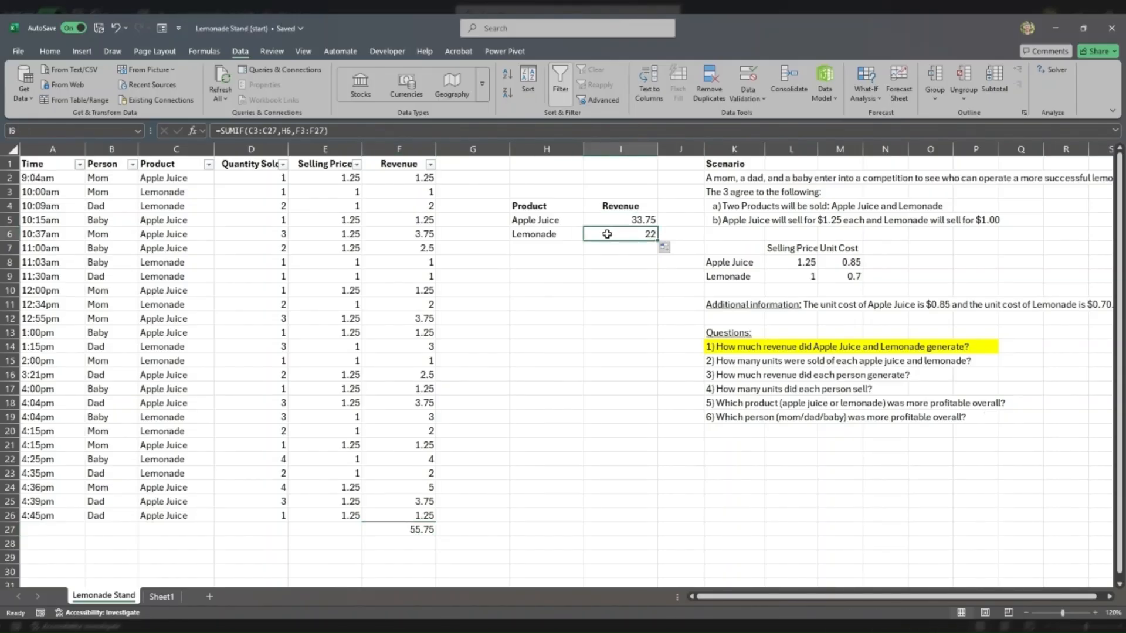
- Inspect the ranges referenced by the Lemonade formula in I6 and delete that formula
{"action": "double_click", "coordinate": [607, 234]}
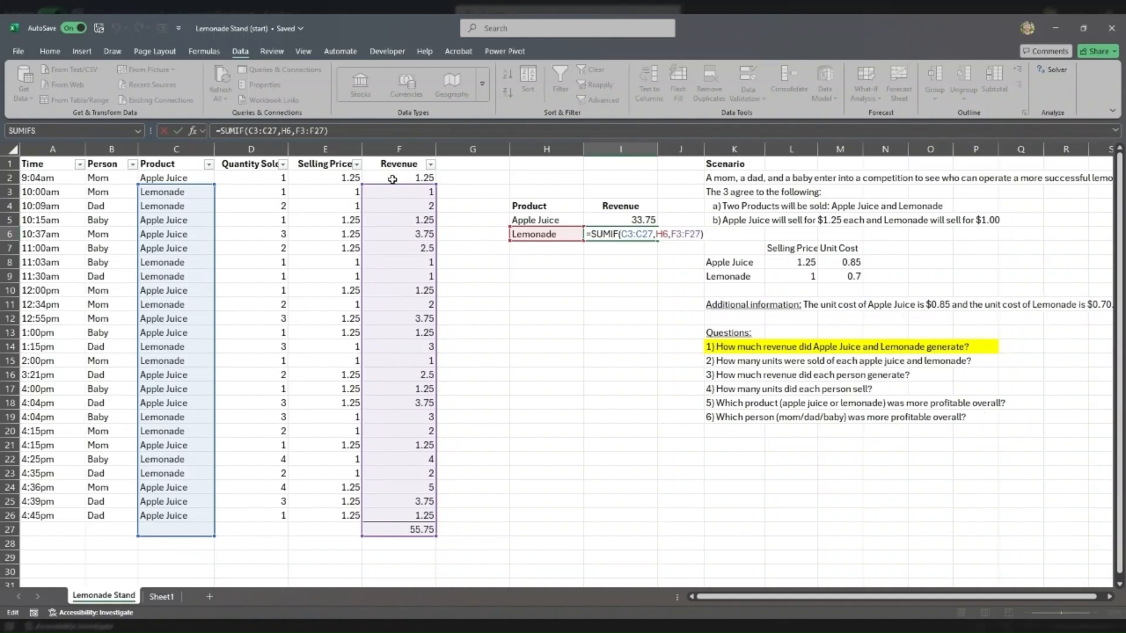
{"action": "key", "text": "Return"}
{"action": "left_click", "coordinate": [629, 234]}
{"action": "key", "text": "Delete"}
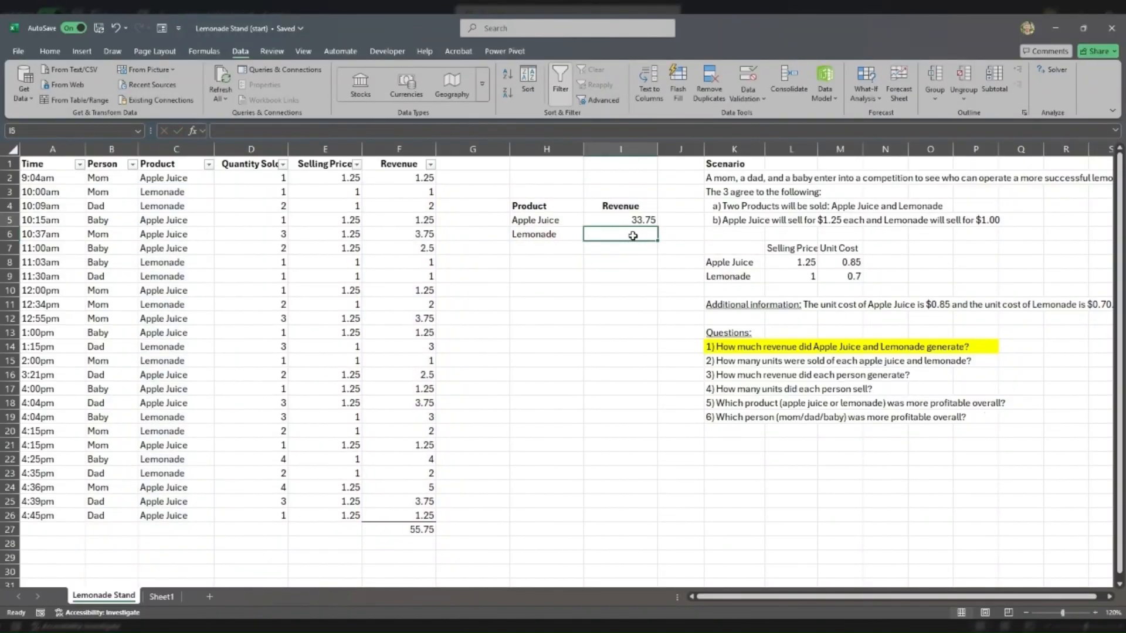
- Make the Product and Revenue ranges in I5's formula absolute, giving =SUMIF($C$2:$C$26,H5,$F$2:$F$26)
{"action": "key", "text": "Up"}
{"action": "double_click", "coordinate": [628, 220]}
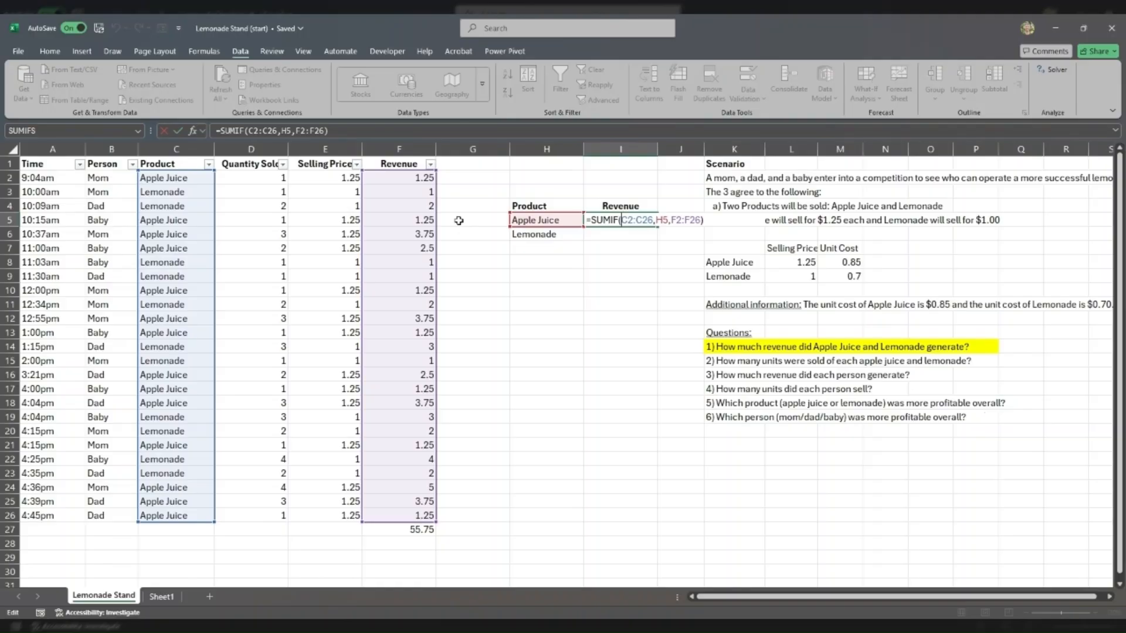
{"action": "key", "text": "F4"}
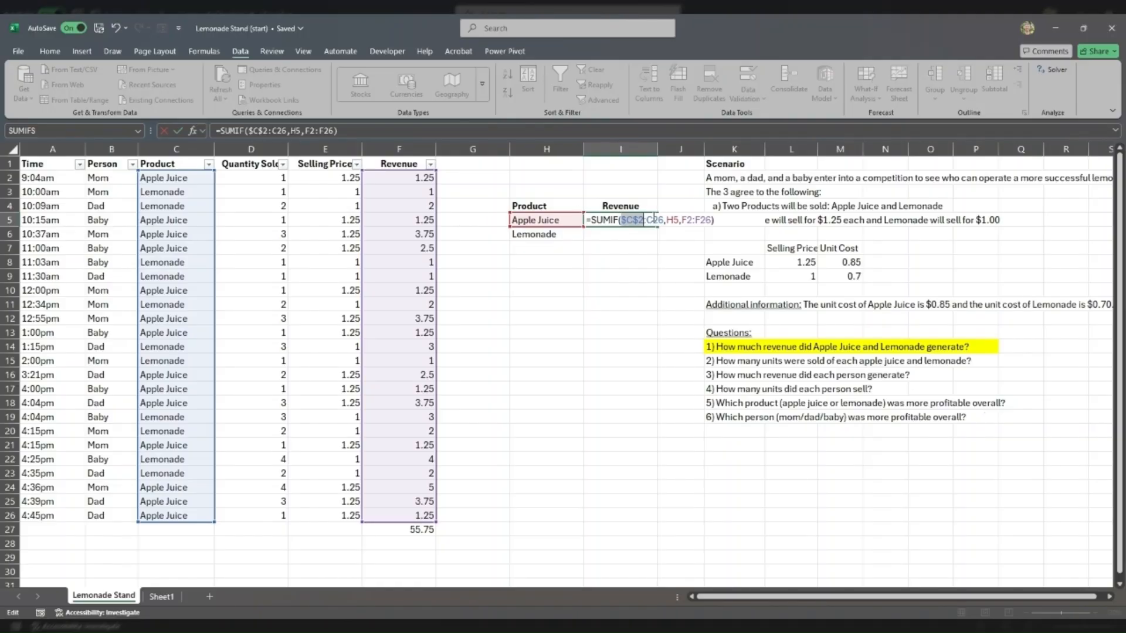
{"action": "left_click", "coordinate": [653, 220]}
{"action": "key", "text": "F4"}
{"action": "left_click", "coordinate": [696, 221]}
{"action": "key", "text": "F4"}
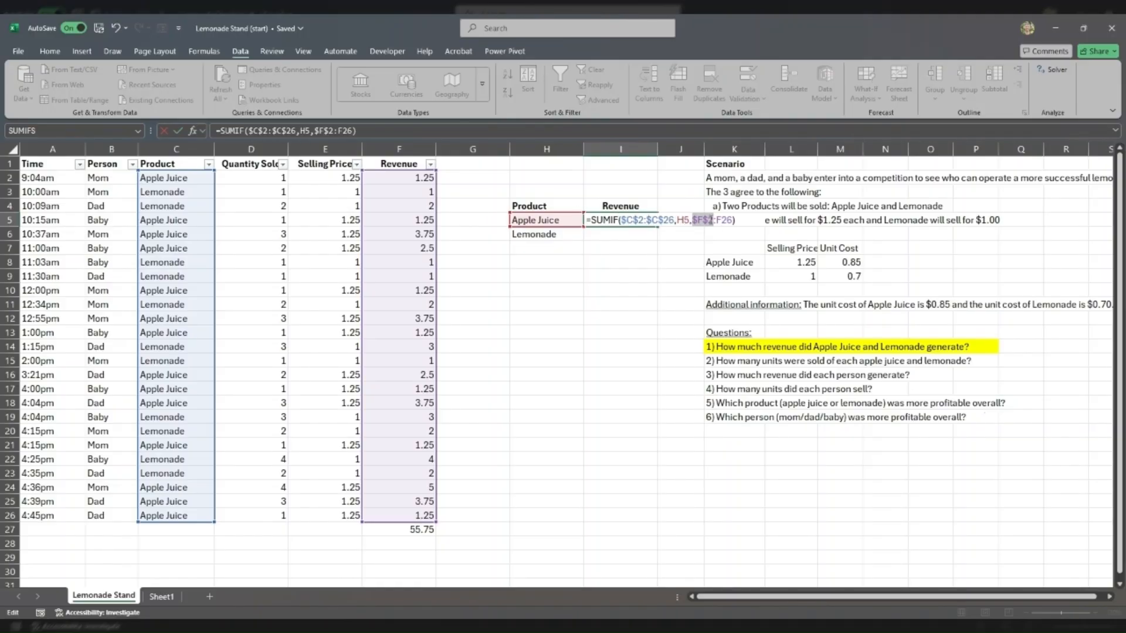
{"action": "left_click", "coordinate": [720, 220]}
{"action": "key", "text": "F4"}
{"action": "key", "text": "ctrl+Return"}
- Copy the Apple Juice SUMIF formula from I5 to the Lemonade revenue cell I6
{"action": "key", "text": "ctrl+c"}
{"action": "key", "text": "Down"}
{"action": "key", "text": "ctrl+v"}
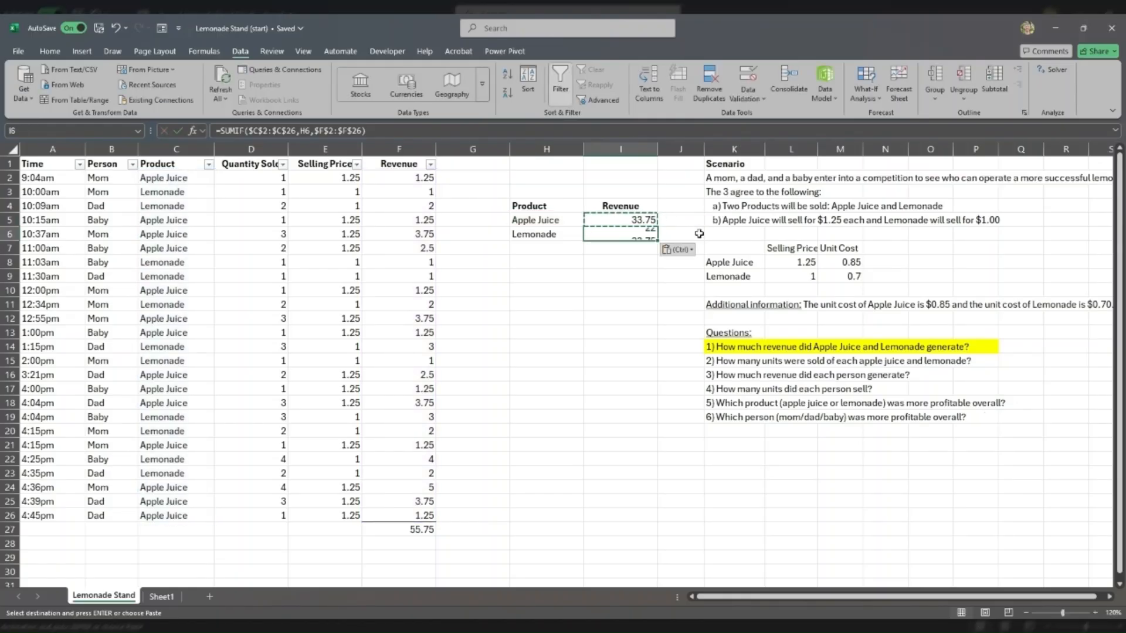
{"action": "left_click", "coordinate": [50, 52]}
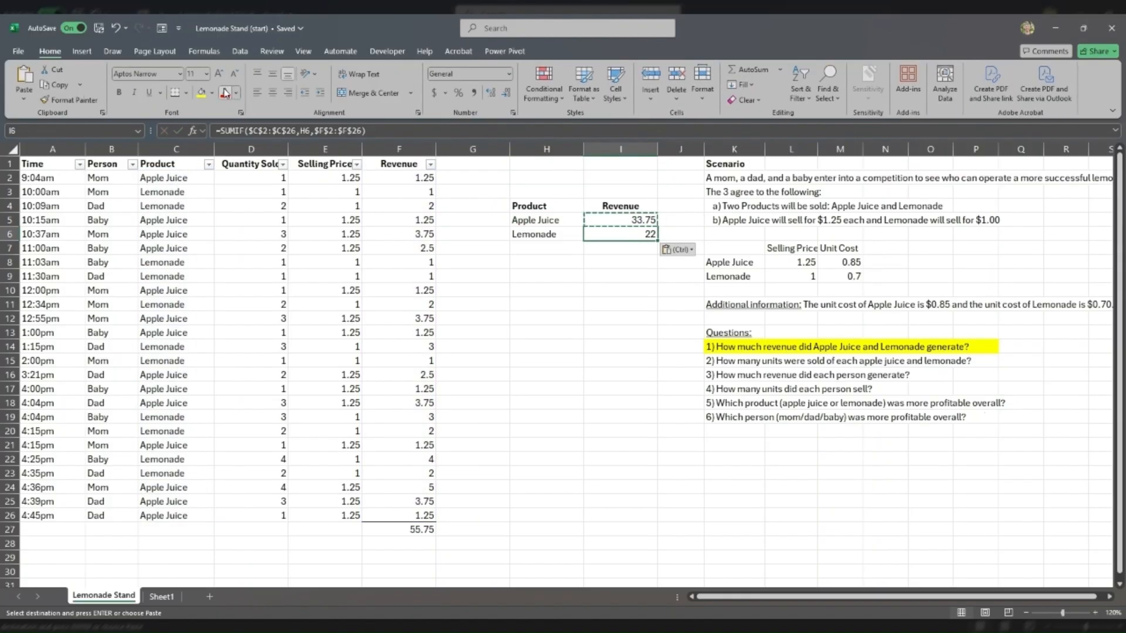
{"action": "key", "text": "Escape"}
- Add a total row to the product summary: label H7 "Total" and enter =SUM(I5:I6) in I7 with a border above it
{"action": "key", "text": "Down"}
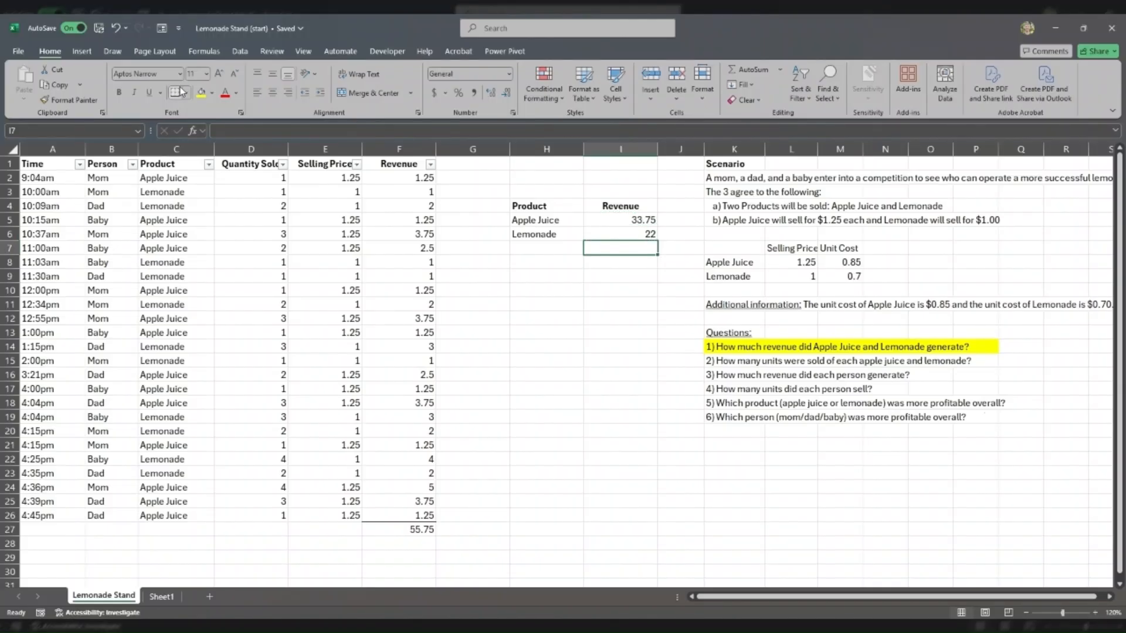
{"action": "type", "text": "=sum("}
{"action": "key", "text": "Up"}
{"action": "key", "text": "shift+Up"}
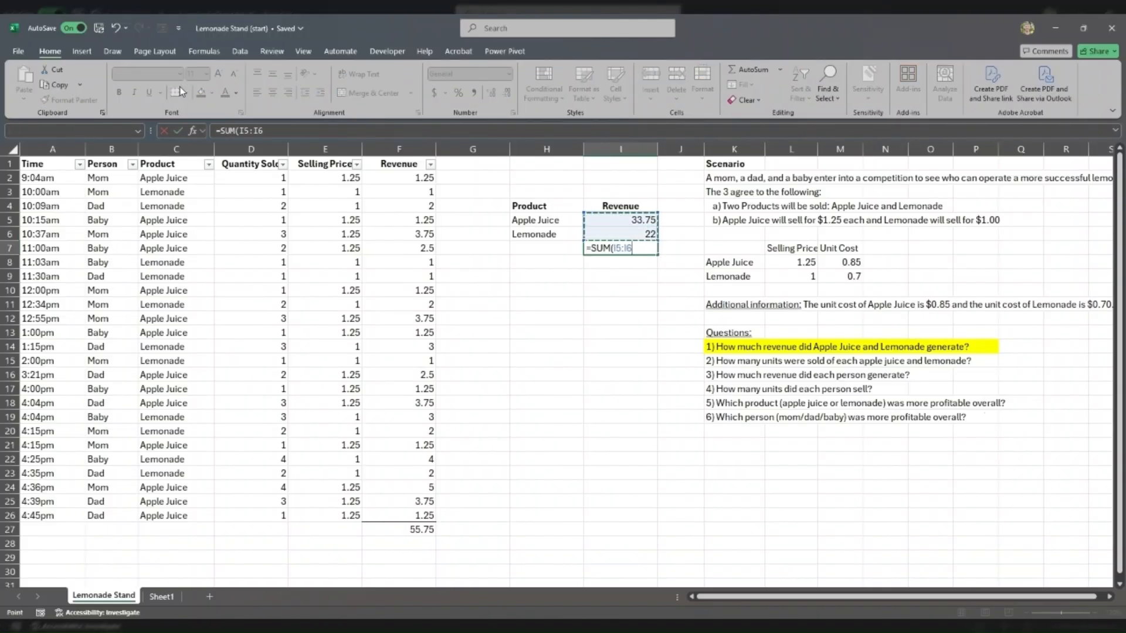
{"action": "type", "text": ")"}
{"action": "key", "text": "shift+Tab"}
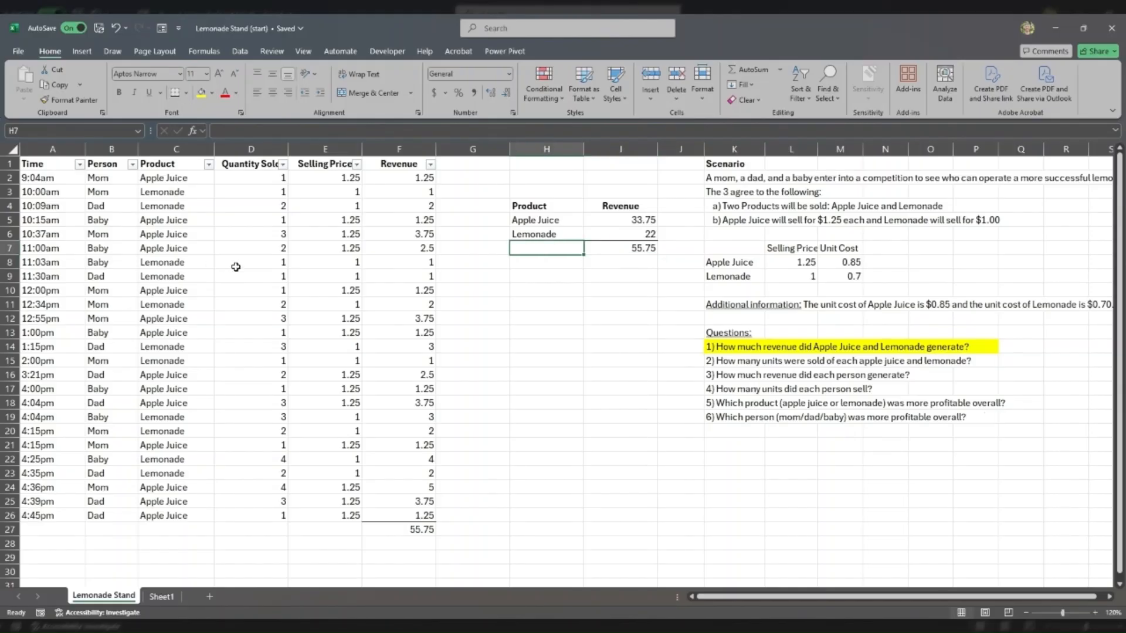
{"action": "type", "text": "Total"}
{"action": "key", "text": "Return"}
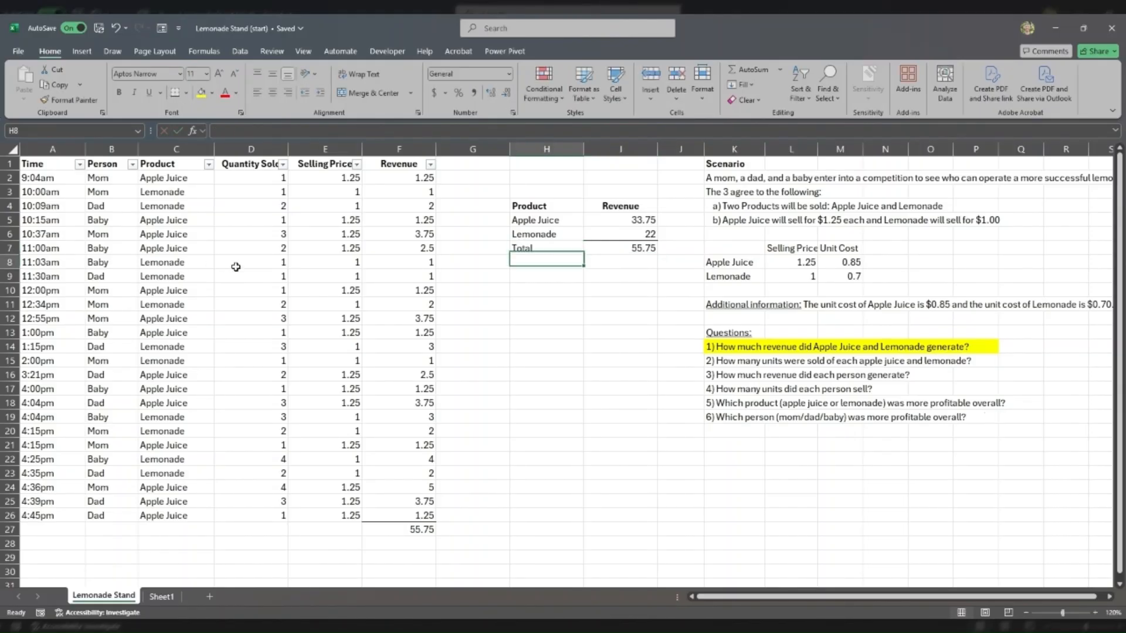
- Compare the product revenue total in I7 with the sales data's revenue total in F27
{"action": "left_click", "coordinate": [615, 254]}
{"action": "left_click", "coordinate": [401, 528]}
{"action": "left_click", "coordinate": [626, 251]}
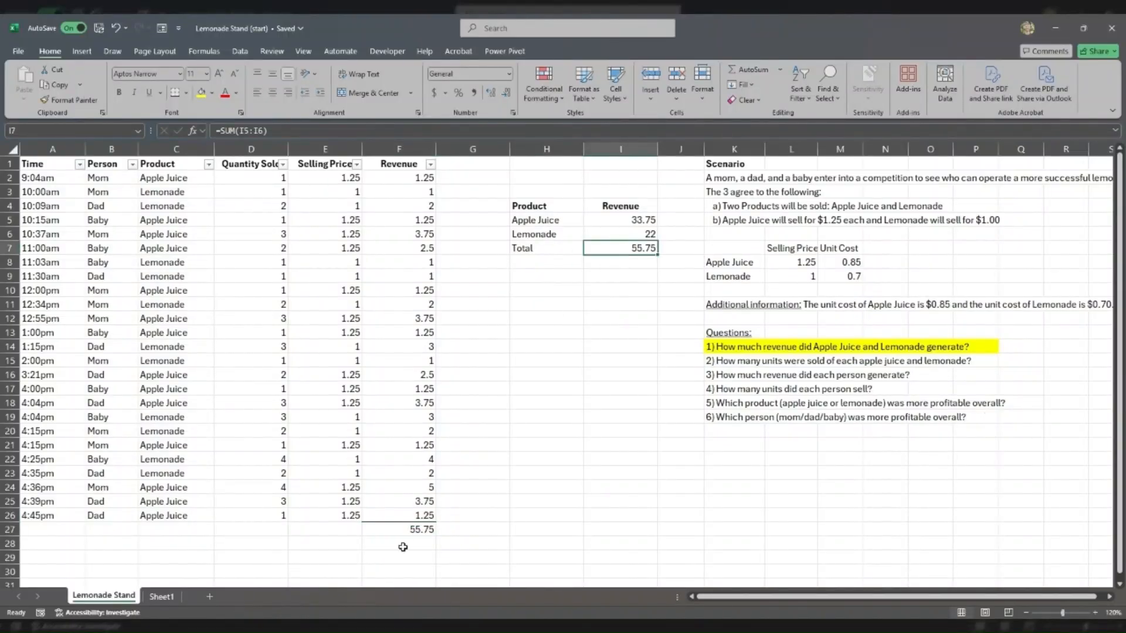
{"action": "left_click", "coordinate": [406, 529]}
{"action": "left_click", "coordinate": [617, 253]}
{"action": "left_click_drag", "start_coordinate": [414, 508], "coordinate": [407, 530]}
- Label H8 "To reconcile->" and link I8 to the sales data's revenue total with =F27
{"action": "left_click", "coordinate": [547, 258]}
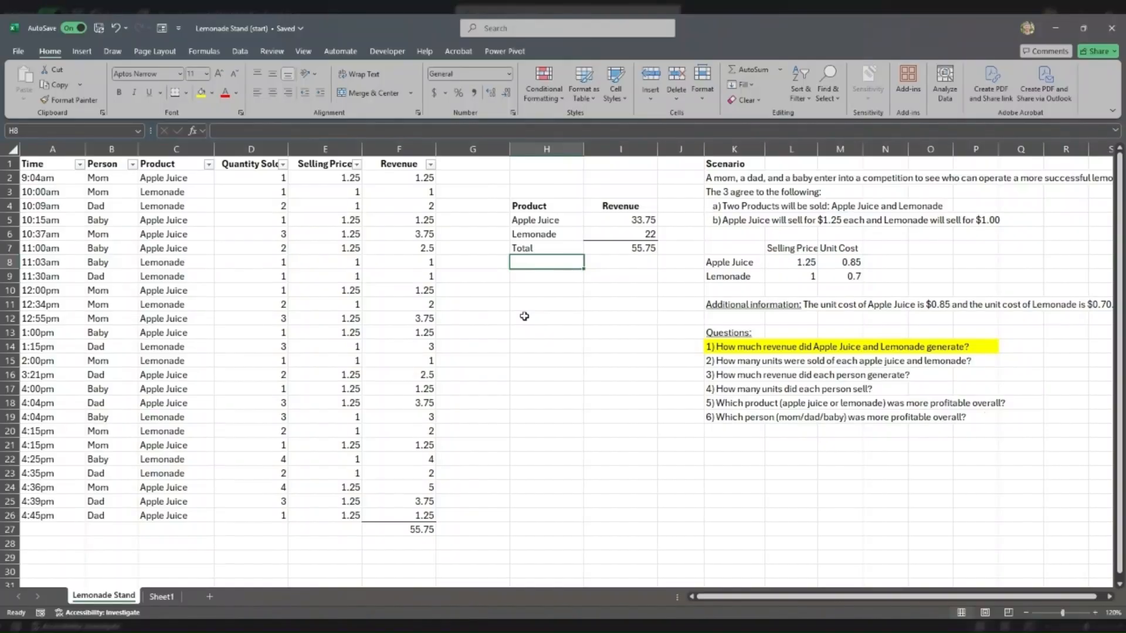
{"action": "type", "text": "Total reon"}
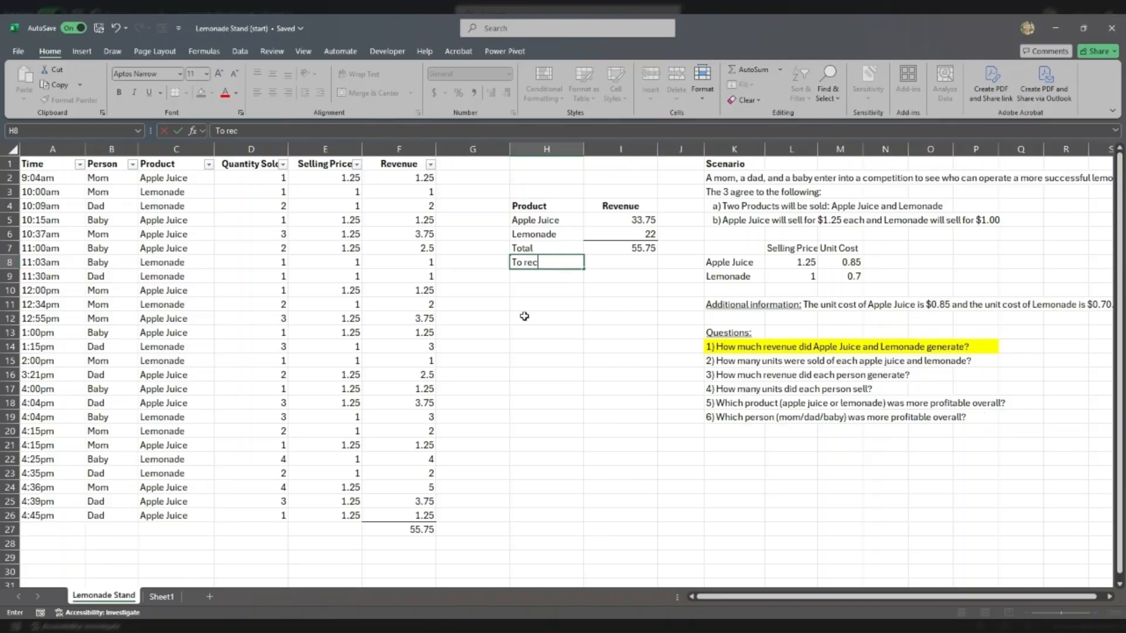
{"action": "type", "text": "cile->"}
{"action": "key", "text": "Tab"}
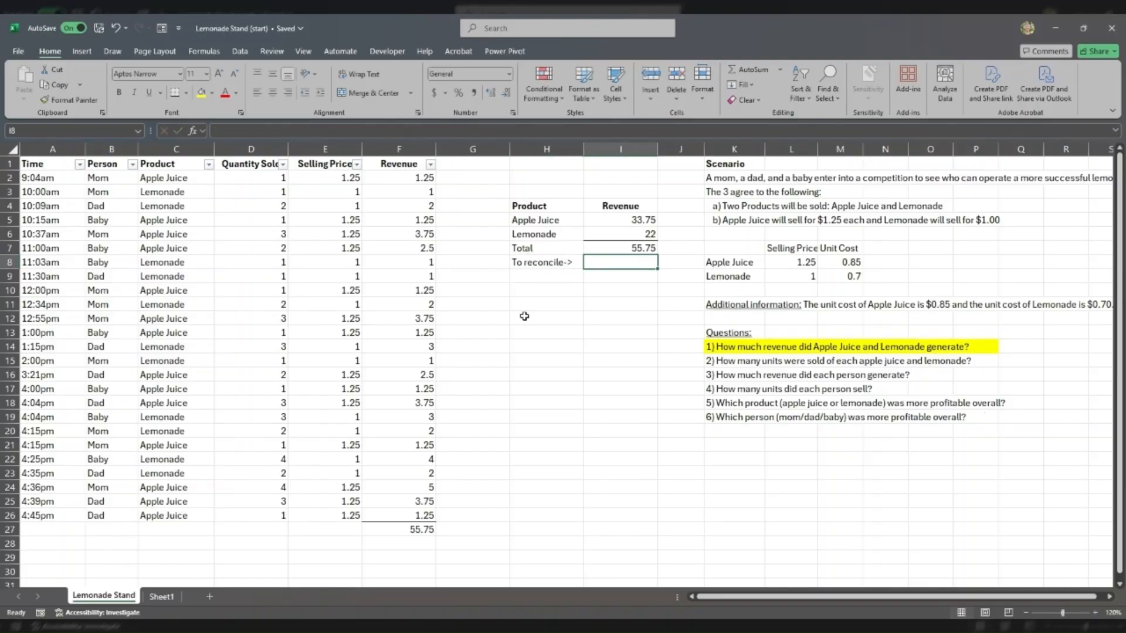
{"action": "type", "text": "="}
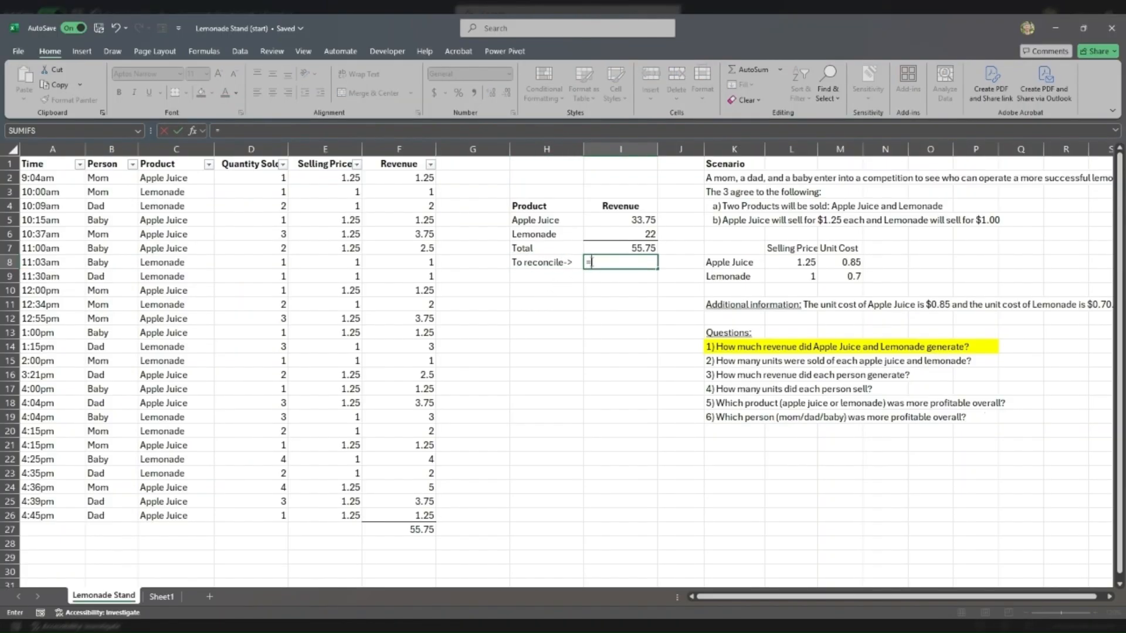
{"action": "left_click", "coordinate": [416, 528]}
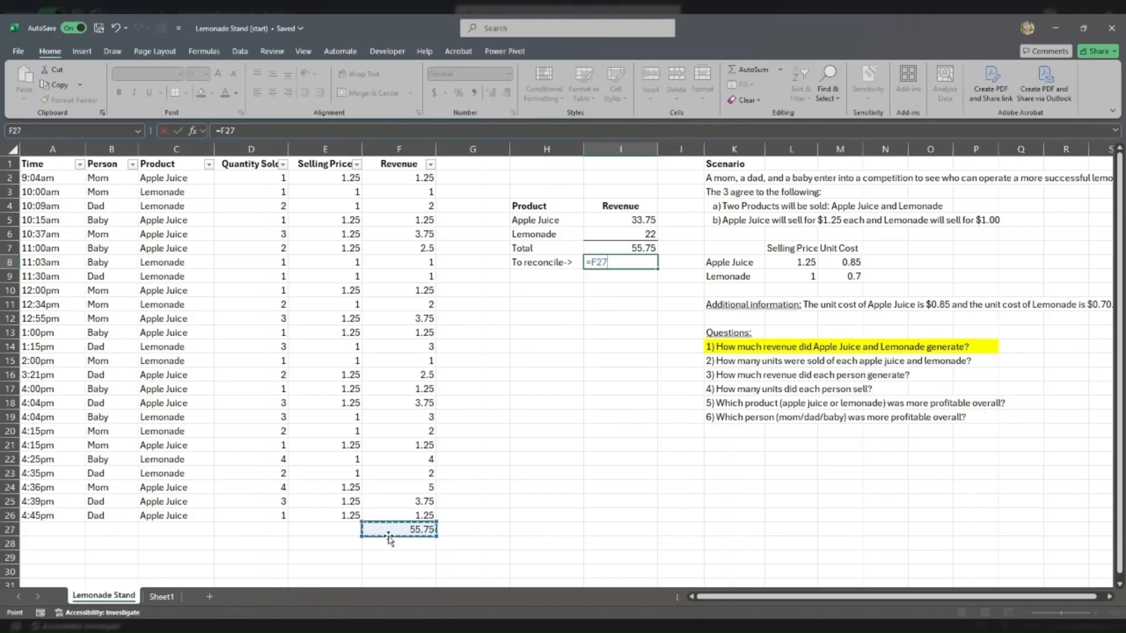
{"action": "key", "text": "Return"}
{"action": "key", "text": "Up"}
{"action": "key", "text": "Right"}
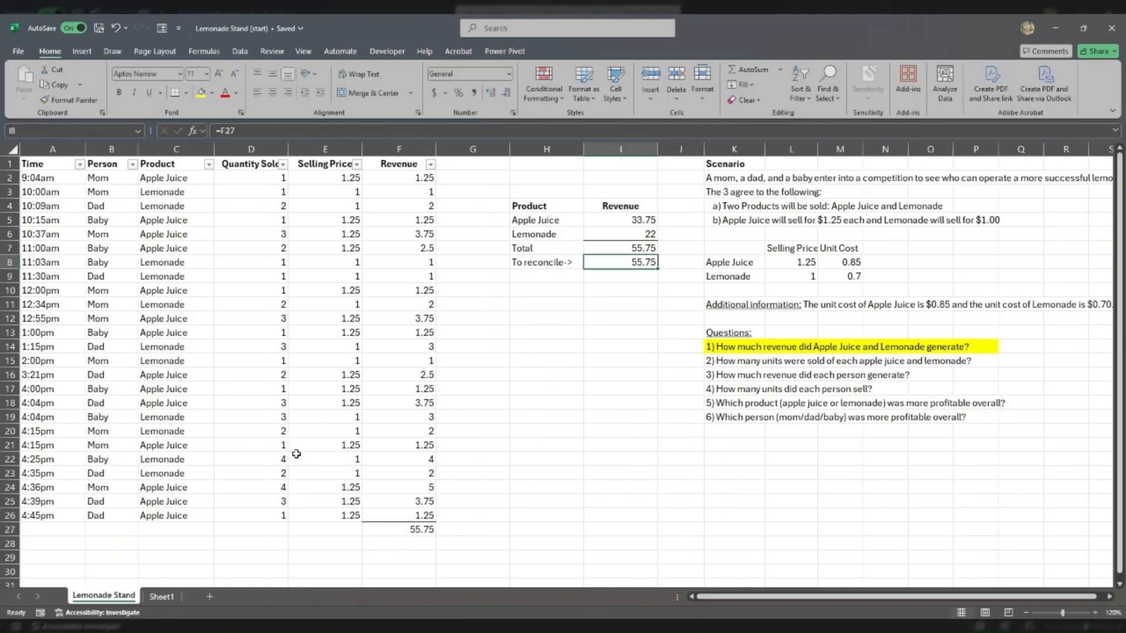
- Label H9 "Difference" and enter =I7-I8 in I9 with a border above it
{"action": "key", "text": "Down"}
{"action": "key", "text": "Left"}
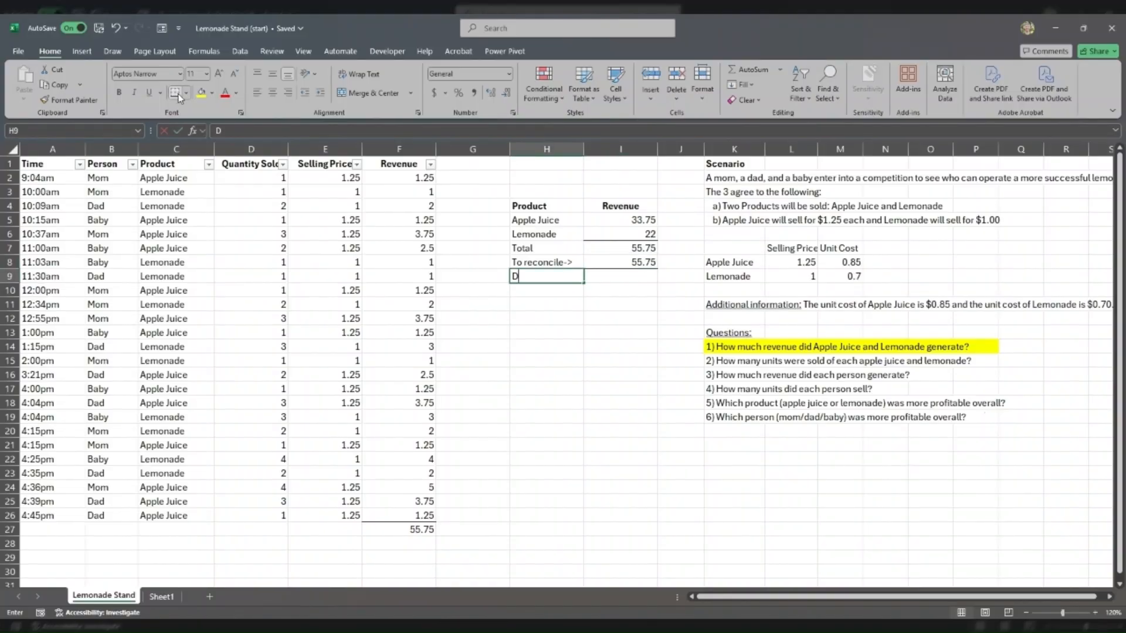
{"action": "type", "text": "Difference"}
{"action": "key", "text": "Tab"}
{"action": "type", "text": "="}
{"action": "key", "text": "Up"}
{"action": "key", "text": "Up"}
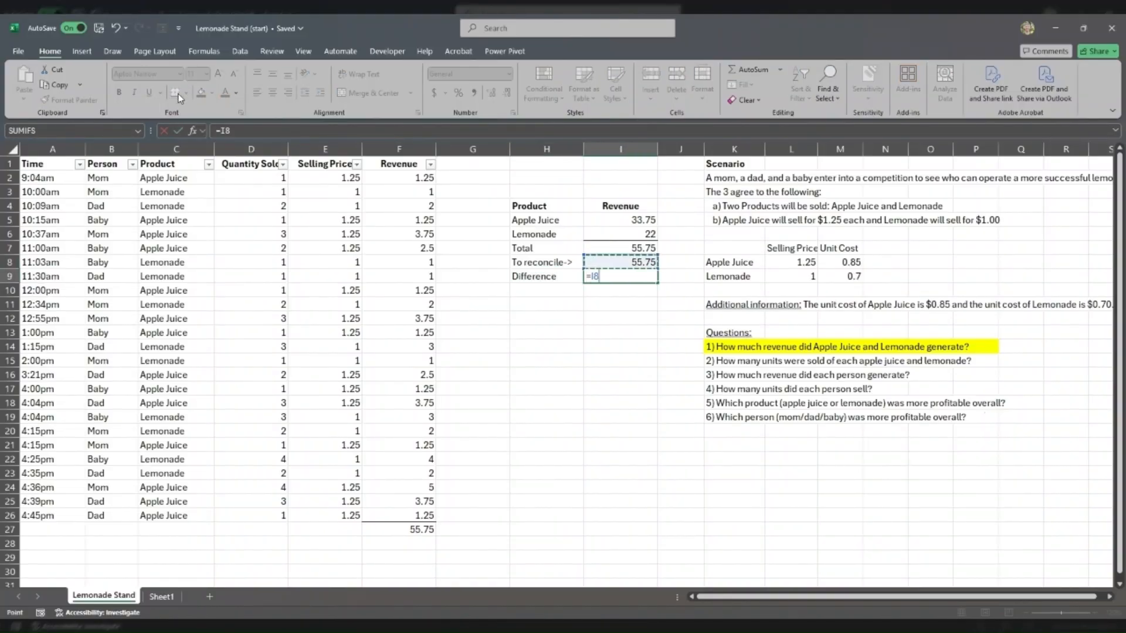
{"action": "type", "text": "-"}
{"action": "key", "text": "Up"}
{"action": "key", "text": "shift+Tab"}
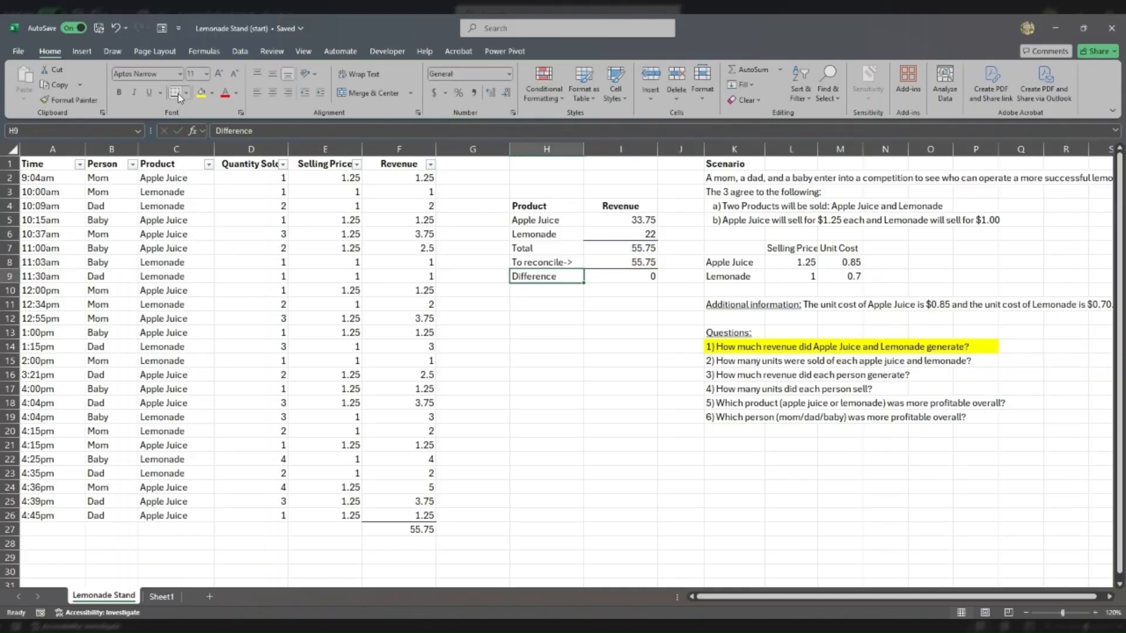
{"action": "key", "text": "Right"}
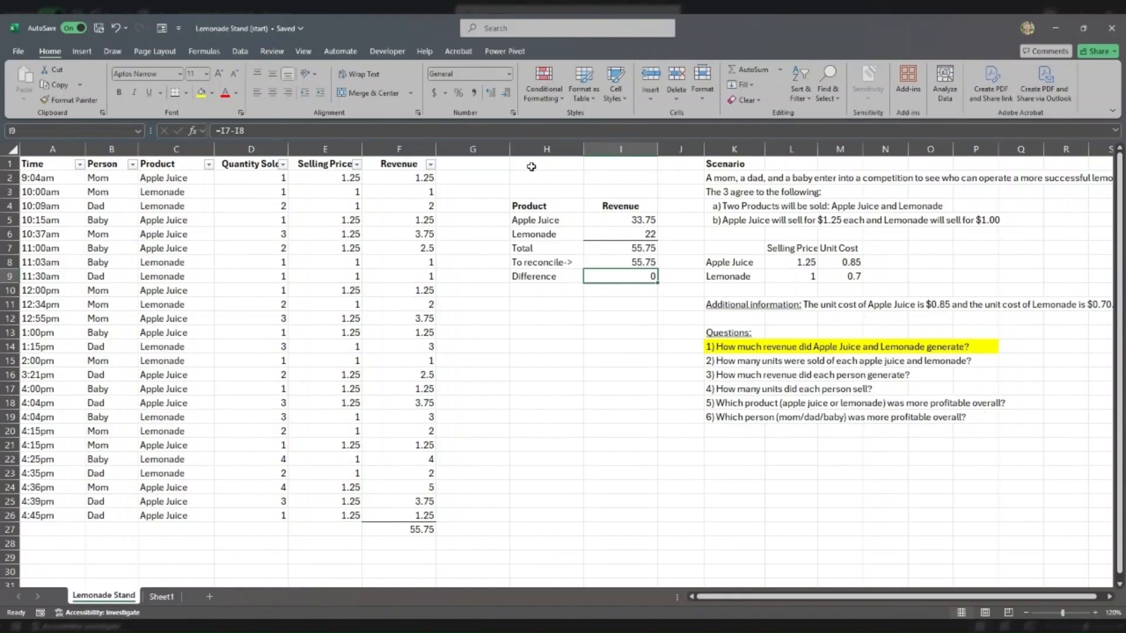
- Narrow column G and copy the Product heading and labels from H4:H6 to C29:C31 below the sales data
{"action": "left_click_drag", "start_coordinate": [514, 153], "coordinate": [476, 149]}
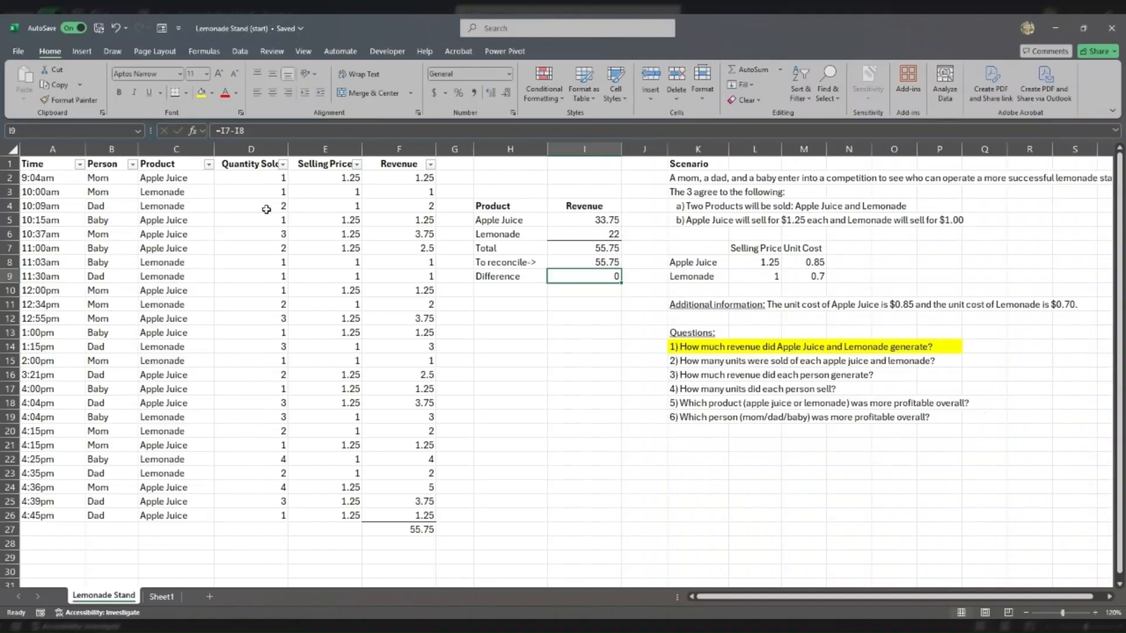
{"action": "left_click_drag", "start_coordinate": [502, 207], "coordinate": [497, 235]}
{"action": "key", "text": "ctrl+c"}
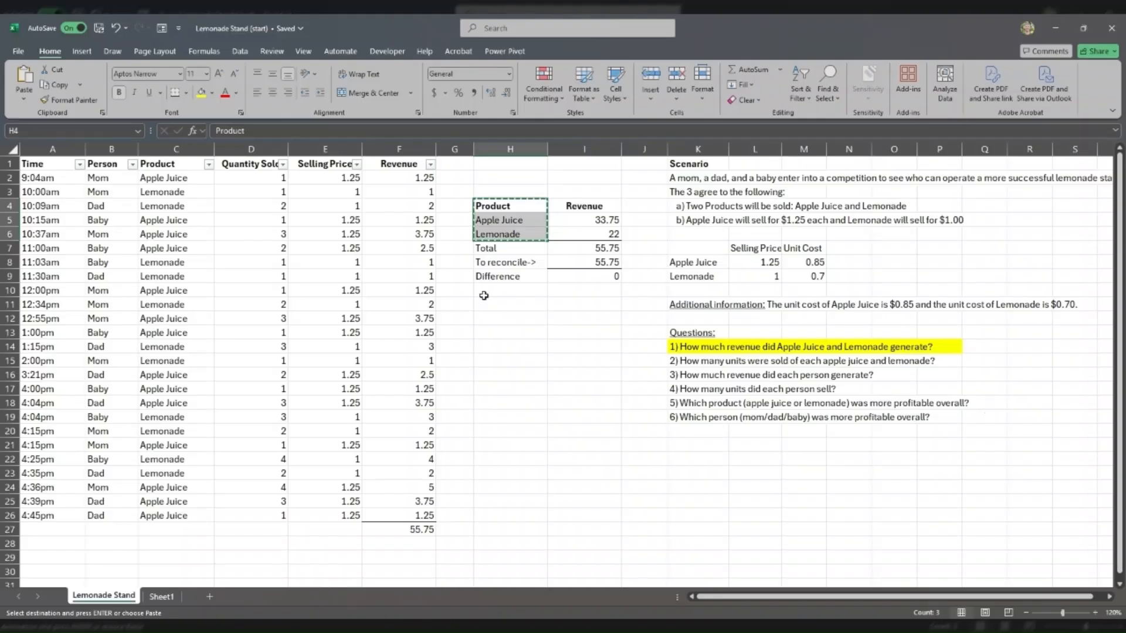
{"action": "left_click", "coordinate": [146, 556]}
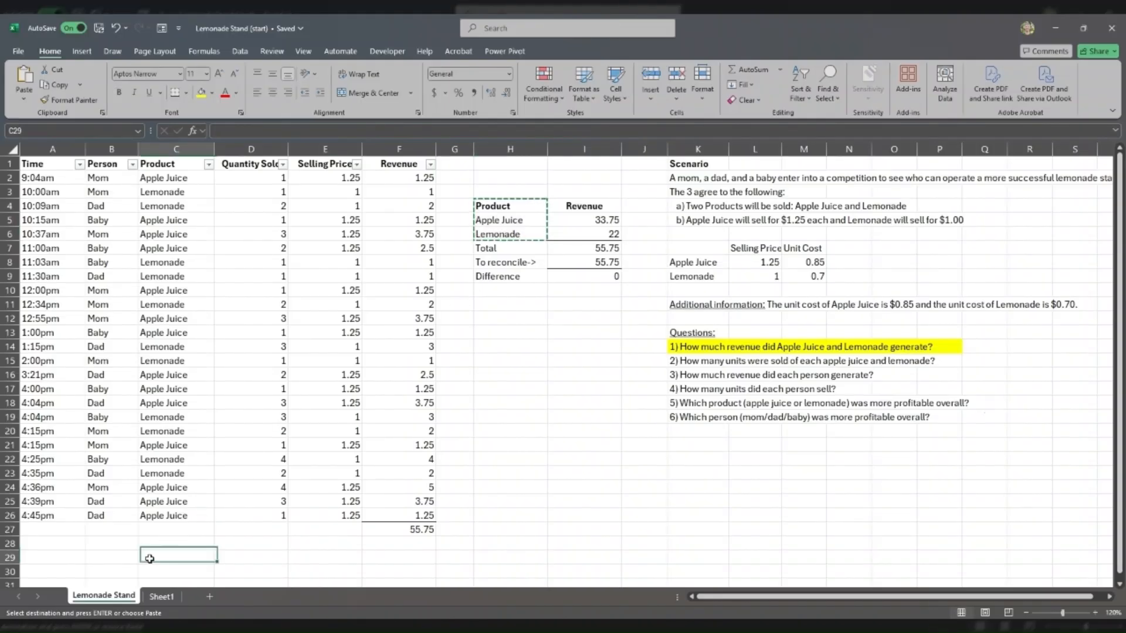
{"action": "key", "text": "ctrl+v"}
{"action": "scroll", "coordinate": [229, 516], "scroll_direction": "down", "scroll_amount": 2}
- Calculate the Apple Juice units sold in D30 with =SUMIF(C2:C26,C30,D2:D26)
{"action": "left_click", "coordinate": [244, 484]}
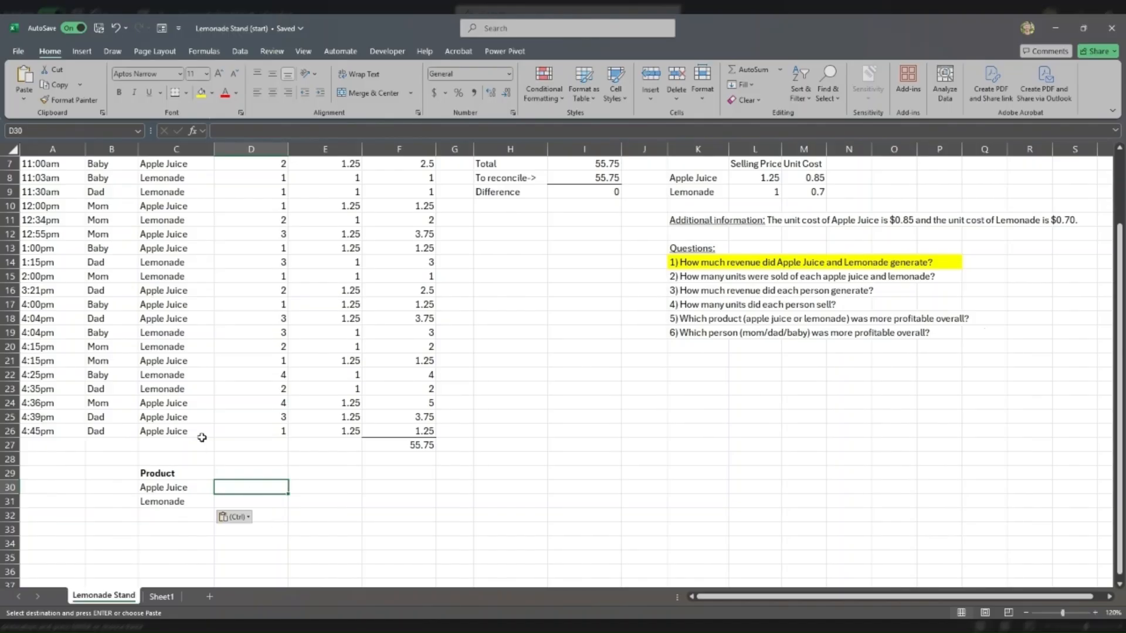
{"action": "type", "text": "=sumif"}
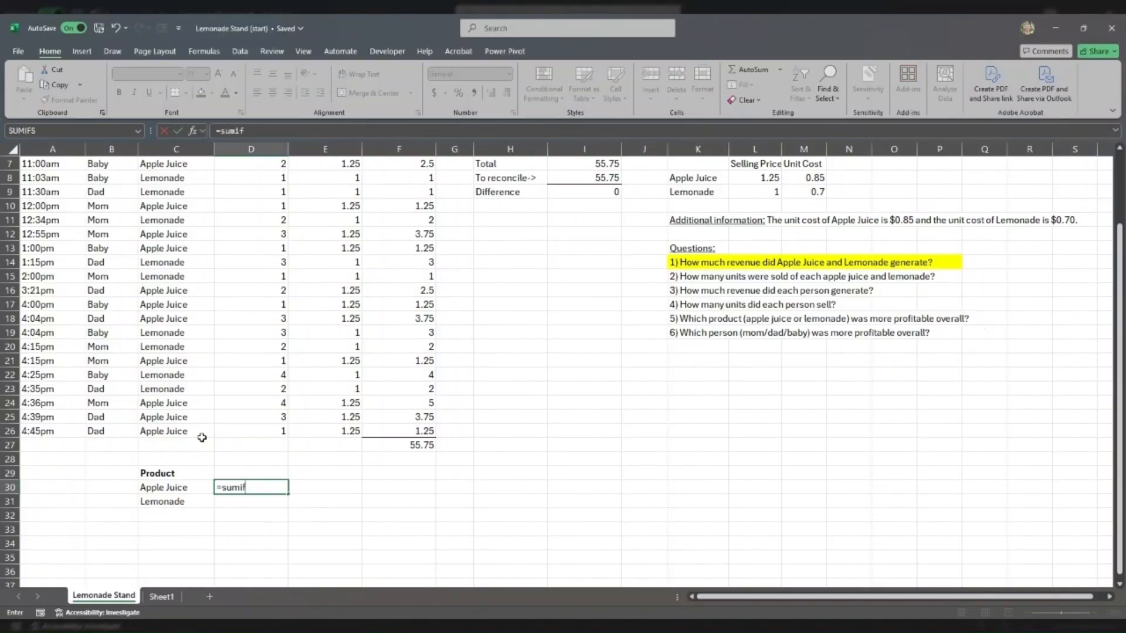
{"action": "key", "text": "Tab"}
{"action": "scroll", "coordinate": [249, 387], "scroll_direction": "up", "scroll_amount": 2}
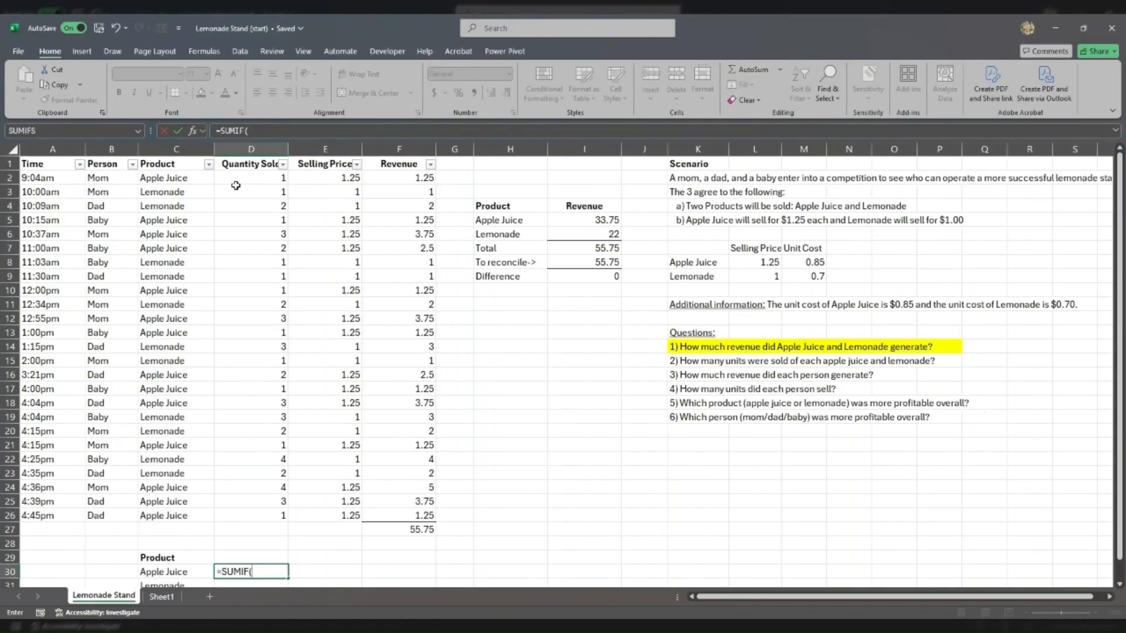
{"action": "left_click_drag", "start_coordinate": [177, 183], "coordinate": [192, 507]}
{"action": "type", "text": ","}
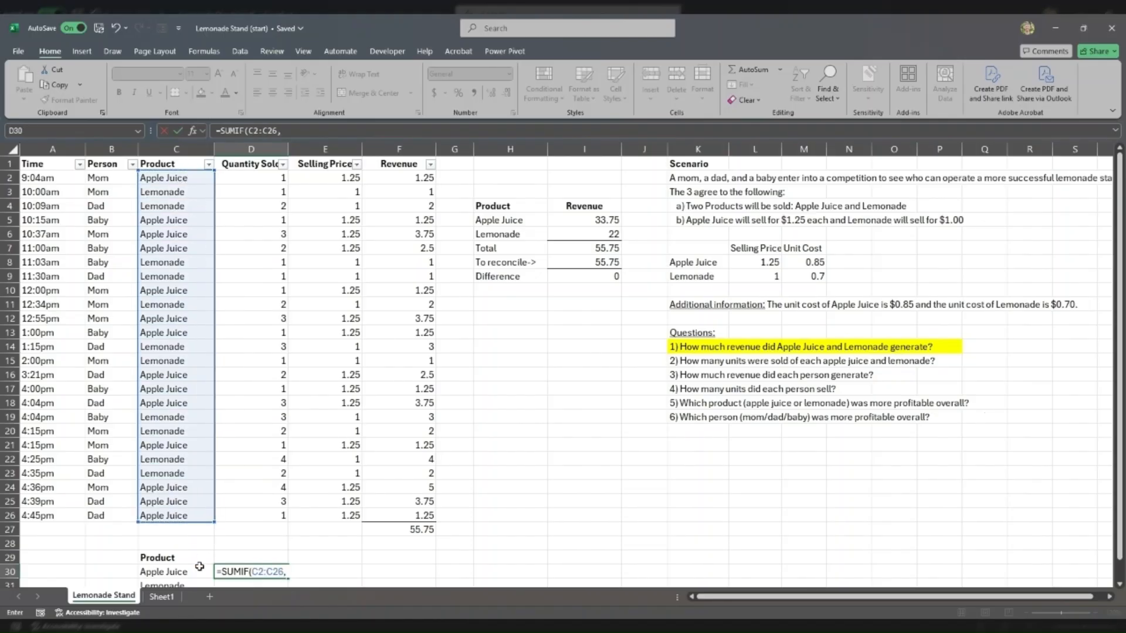
{"action": "left_click", "coordinate": [199, 570]}
{"action": "scroll", "coordinate": [201, 276], "scroll_direction": "down", "scroll_amount": 1}
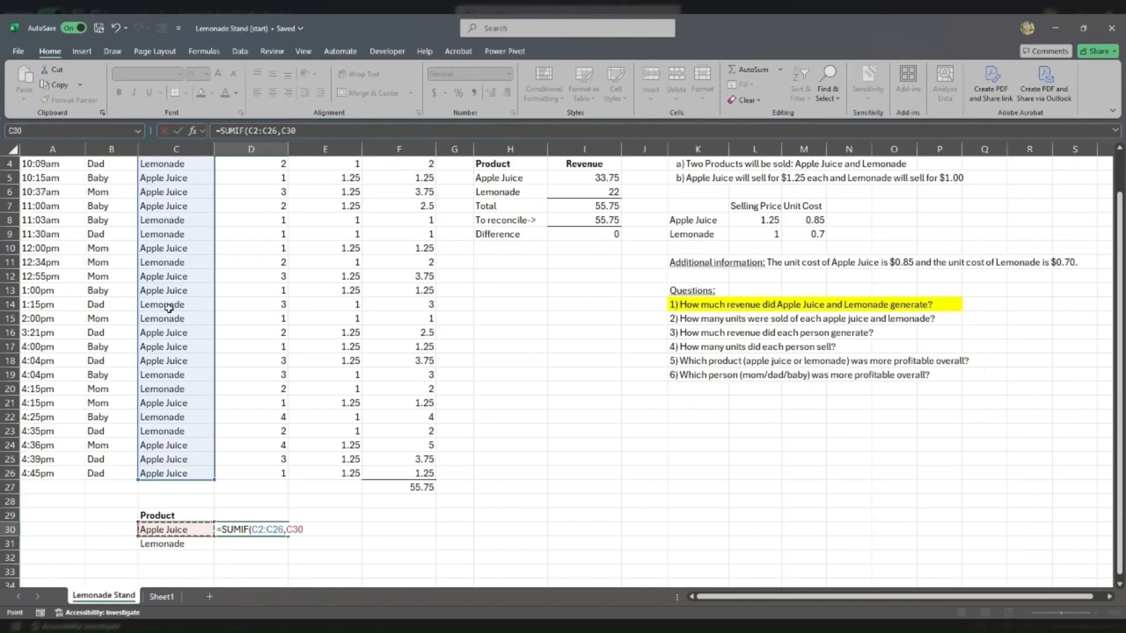
{"action": "type", "text": ","}
{"action": "scroll", "coordinate": [221, 314], "scroll_direction": "up", "scroll_amount": 1}
{"action": "left_click_drag", "start_coordinate": [276, 179], "coordinate": [275, 516]}
{"action": "key", "text": "Return"}
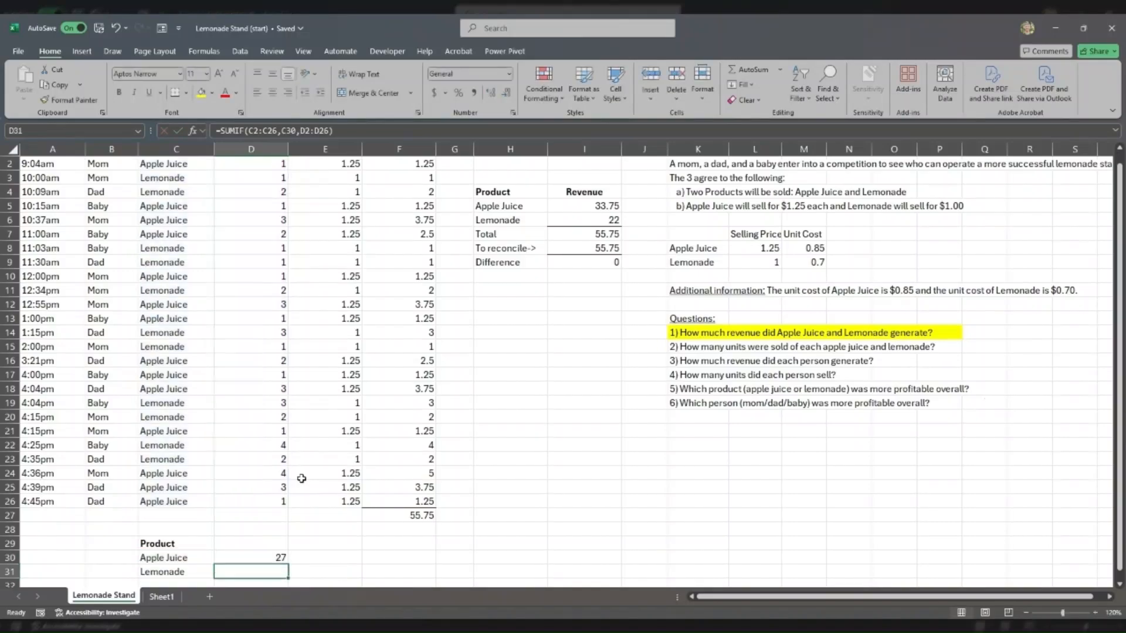
- Add the bold heading "Quantity Sold" in D29 above the Apple Juice units
{"action": "key", "text": "Up"}
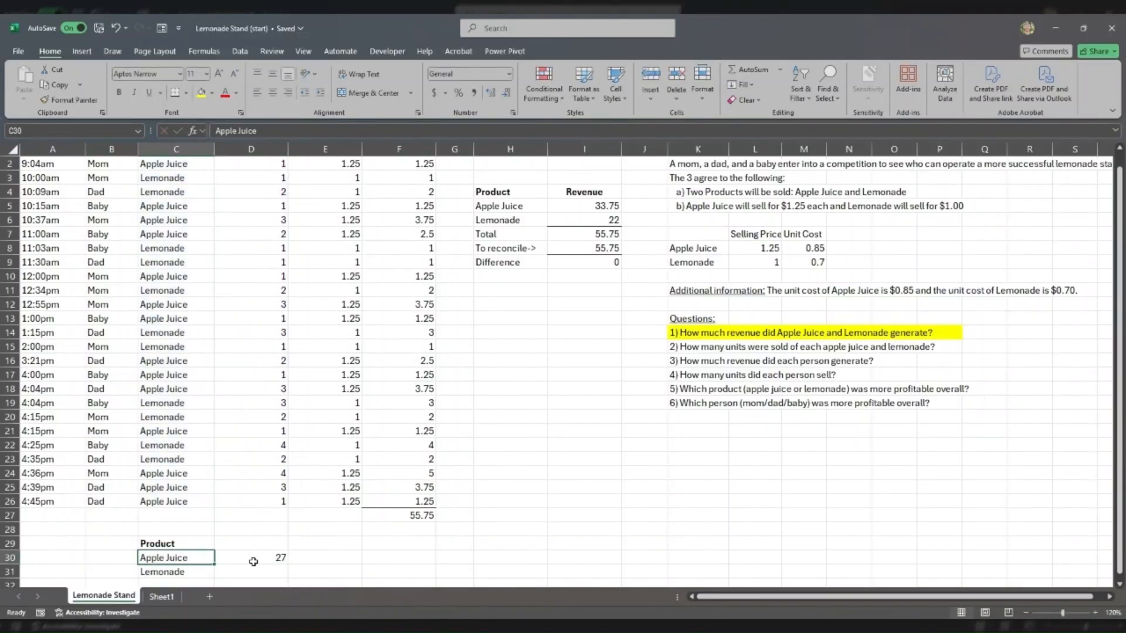
{"action": "left_click", "coordinate": [181, 563]}
{"action": "left_click", "coordinate": [264, 560]}
{"action": "left_click", "coordinate": [260, 543]}
{"action": "type", "text": "Qu"}
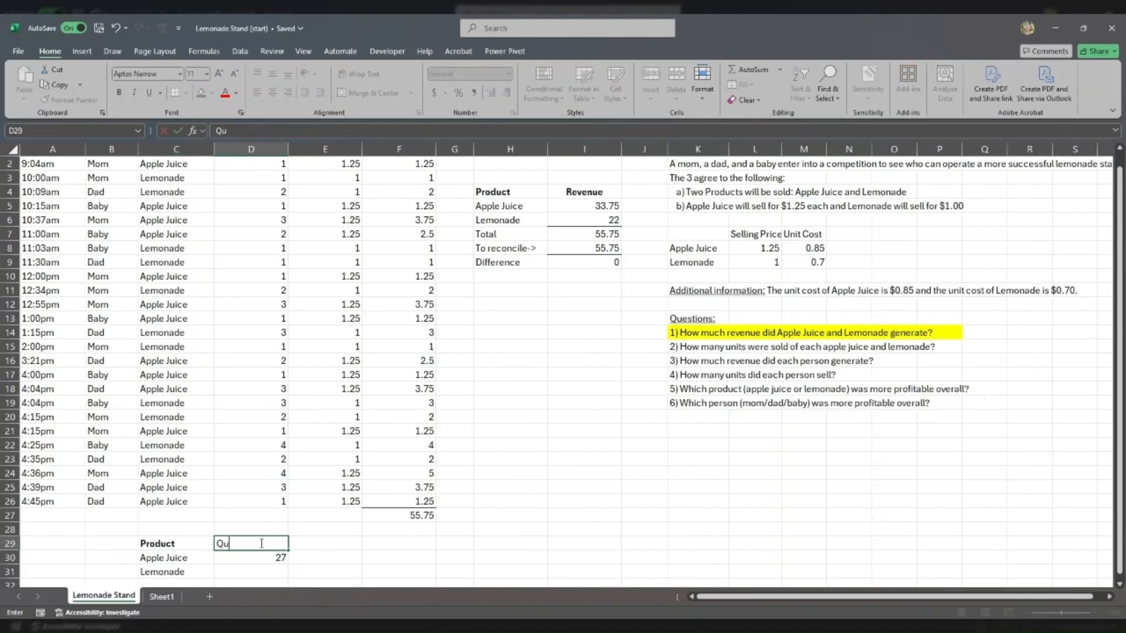
{"action": "type", "text": "antity Sold"}
{"action": "key", "text": "ctrl+Return"}
{"action": "key", "text": "ctrl+b"}
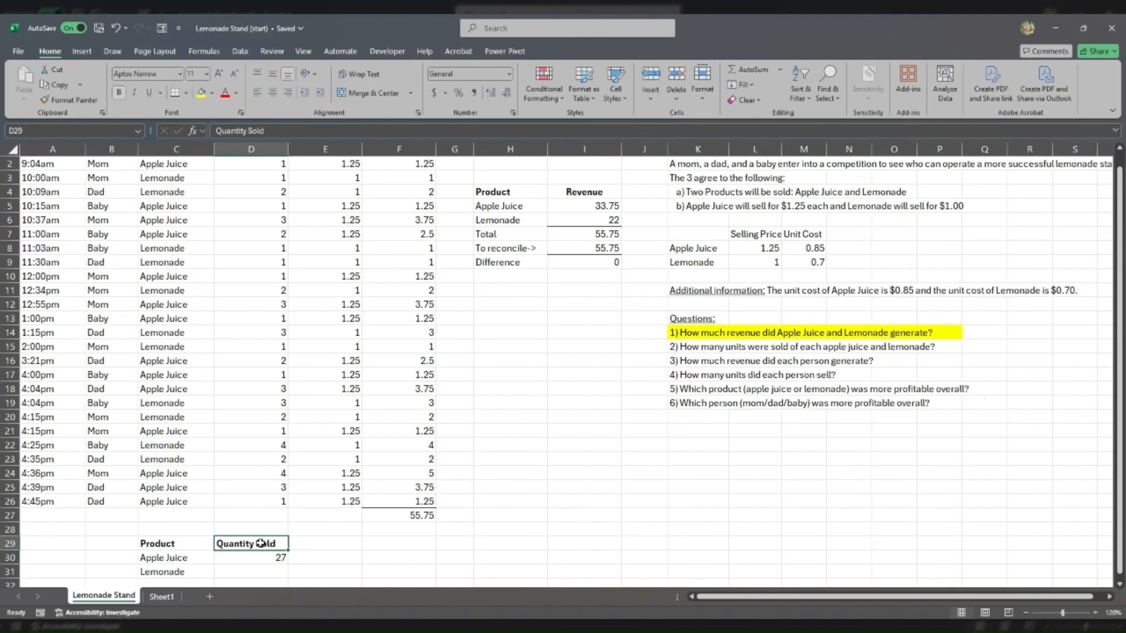
{"action": "key", "text": "Up"}
{"action": "key", "text": "Up"}
{"action": "key", "text": "Down"}
{"action": "key", "text": "Up"}
{"action": "key", "text": "Up"}
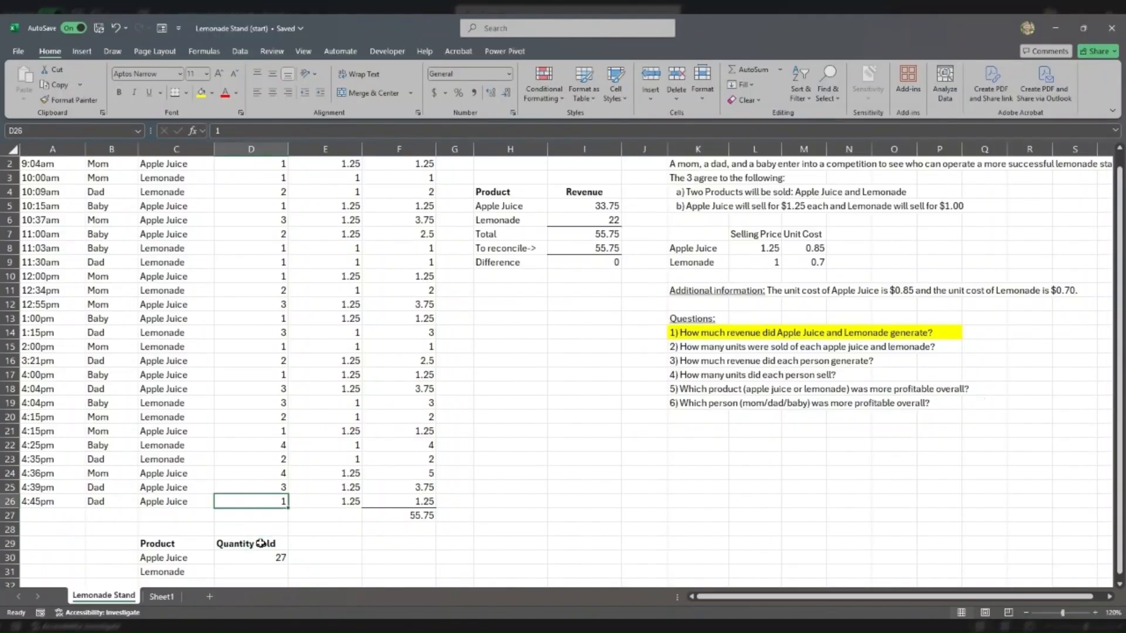
- Lock the range rows in the Apple Juice quantity formula in D30 so it reads =SUMIF(C$2:C$26,C30,D$2:D$26)
{"action": "left_click", "coordinate": [237, 565]}
{"action": "key", "text": "F2"}
{"action": "left_click", "coordinate": [262, 558]}
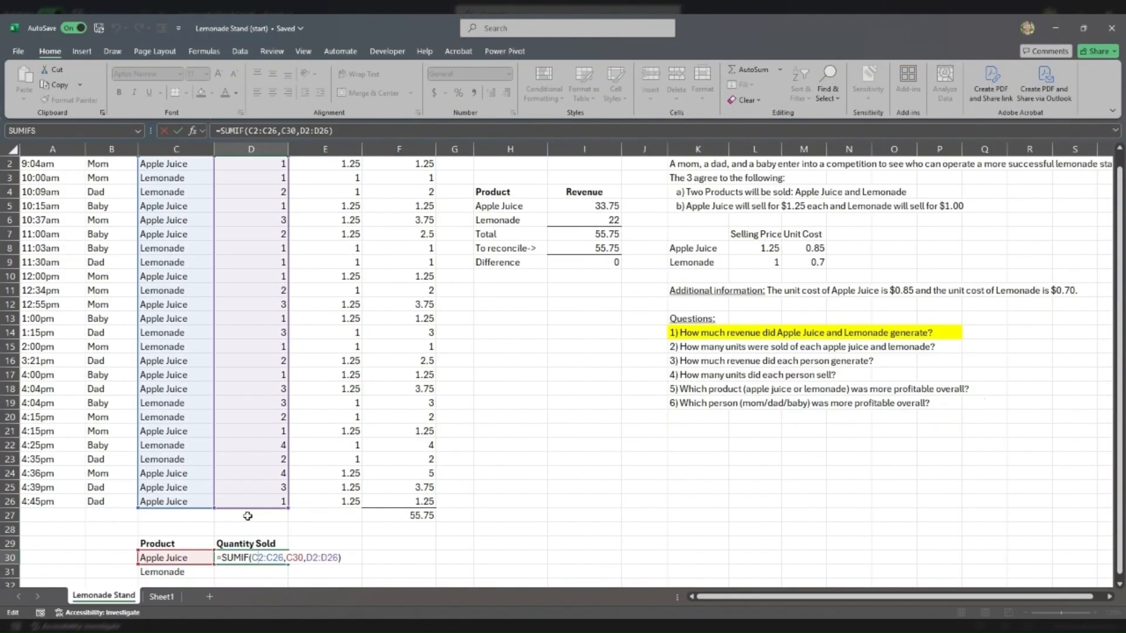
{"action": "type", "text": "$"}
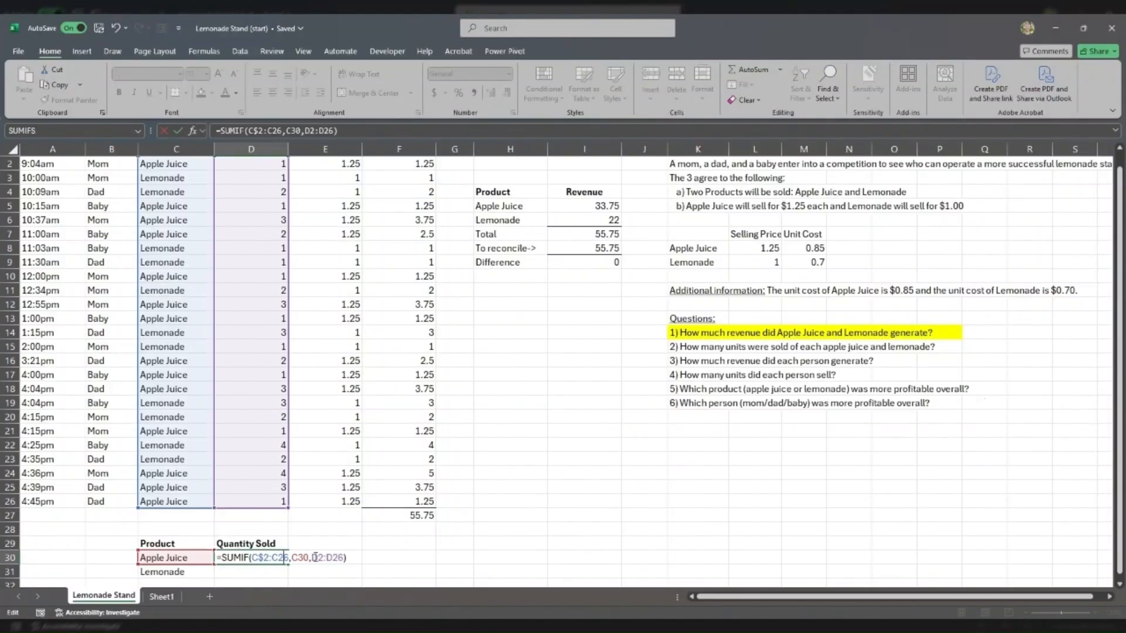
{"action": "key", "text": "Right"}
{"action": "key", "text": "Right"}
{"action": "key", "text": "Right"}
{"action": "type", "text": "$"}
{"action": "left_click", "coordinate": [324, 558]}
{"action": "type", "text": "$"}
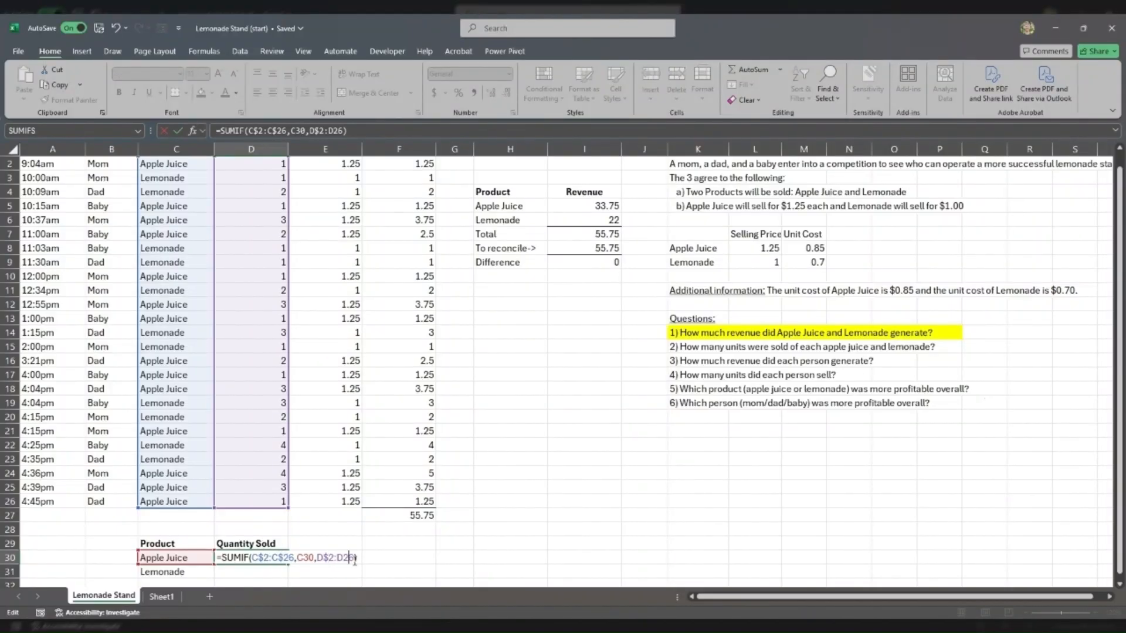
{"action": "key", "text": "Right"}
{"action": "key", "text": "Right"}
{"action": "key", "text": "Right"}
{"action": "type", "text": "$"}
{"action": "key", "text": "Return"}
{"action": "key", "text": "Up"}
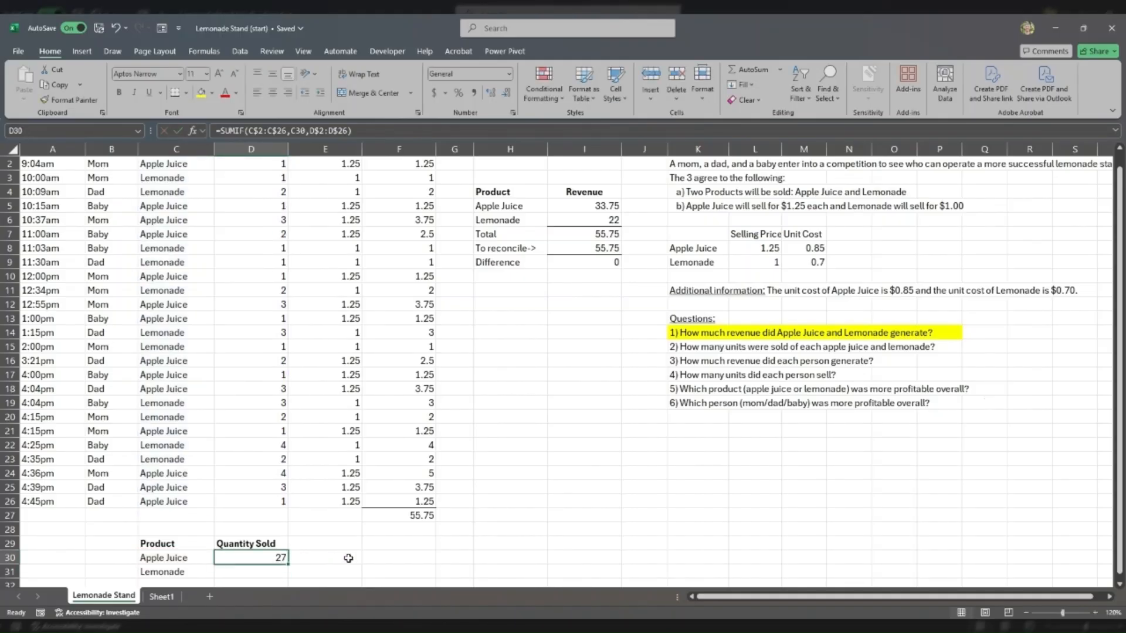
- Copy the Apple Juice quantity formula from D30 to the Lemonade row in D31
{"action": "key", "text": "ctrl+c"}
{"action": "key", "text": "Down"}
{"action": "key", "text": "ctrl+v"}
{"action": "key", "text": "Escape"}
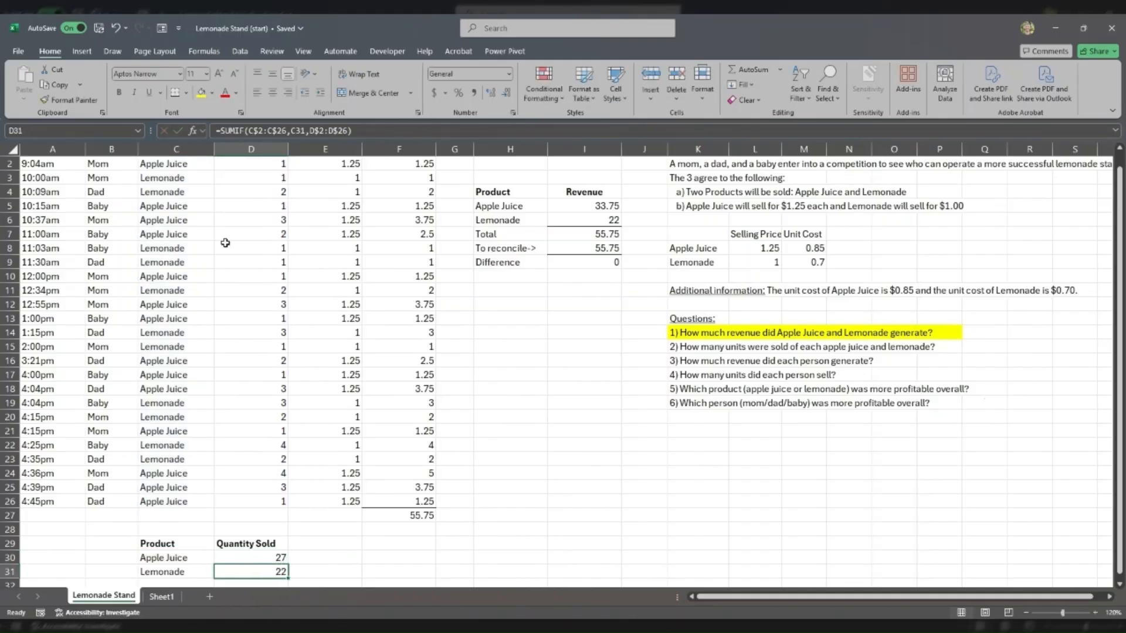
- Total the two product quantities in D32 with =SUM(D30:D31) and a border above it
{"action": "scroll", "coordinate": [247, 312], "scroll_direction": "down", "scroll_amount": 2}
{"action": "key", "text": "Down"}
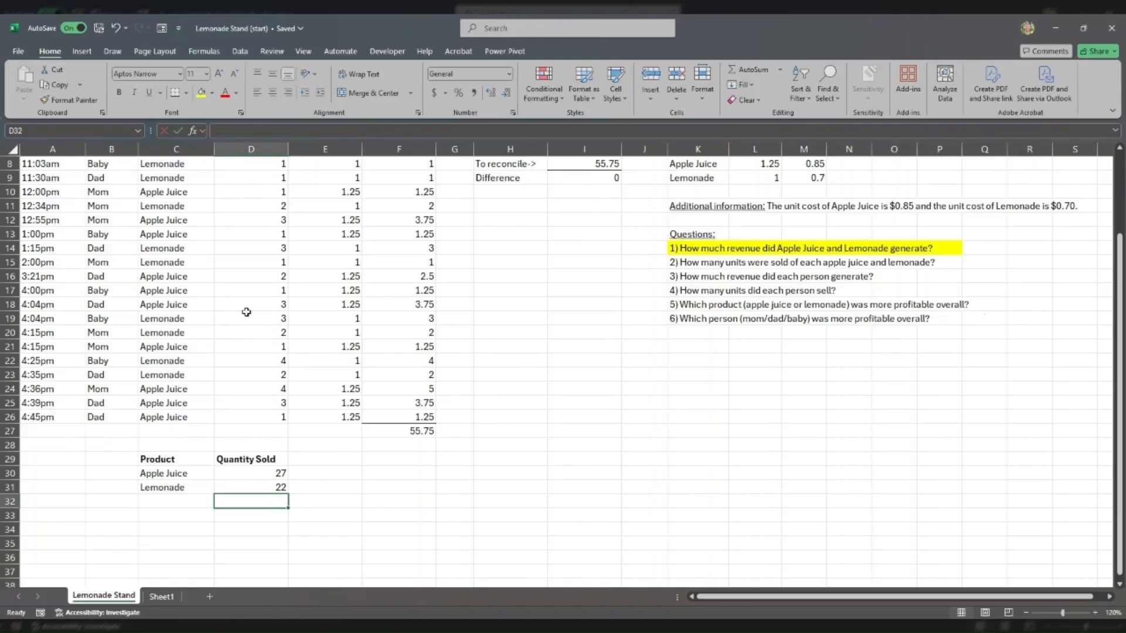
{"action": "type", "text": "=su"}
{"action": "key", "text": "Tab"}
{"action": "key", "text": "Up"}
{"action": "key", "text": "shift+Up"}
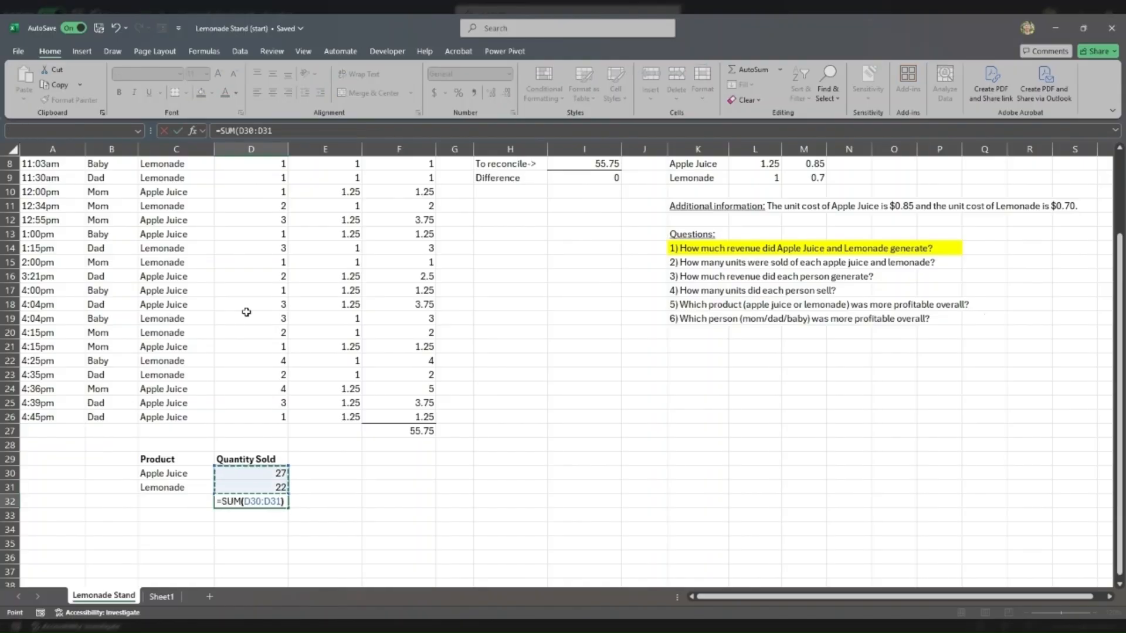
{"action": "key", "text": "Return"}
{"action": "key", "text": "Up"}
{"action": "key", "text": "Up"}
{"action": "key", "text": "Up"}
{"action": "key", "text": "Up"}
{"action": "key", "text": "Up"}
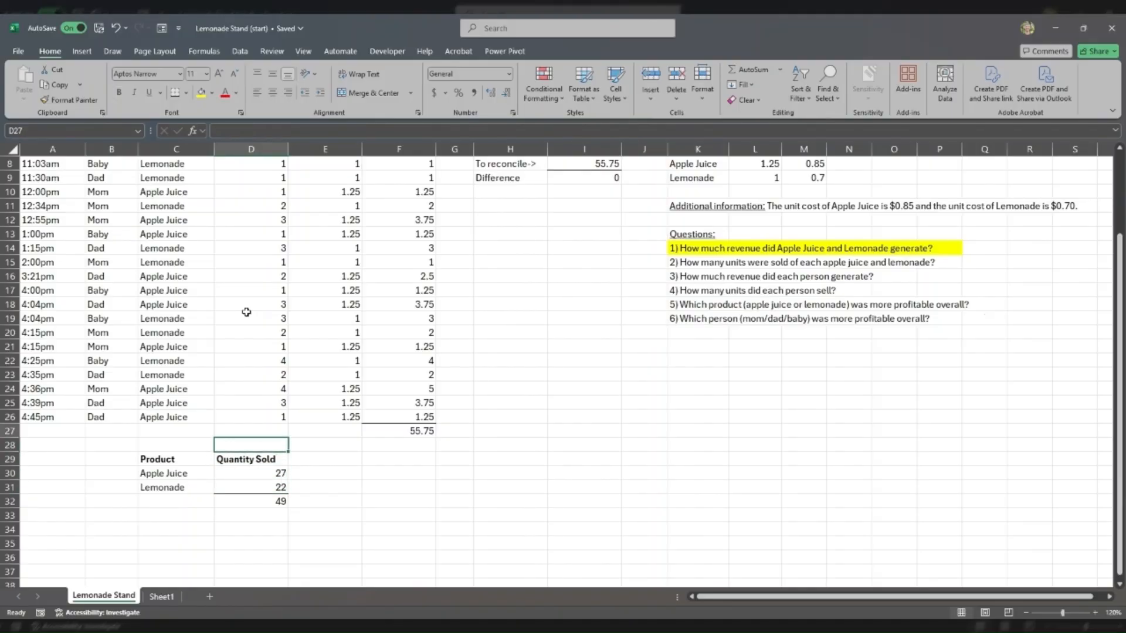
{"action": "key", "text": "Up"}
{"action": "left_click", "coordinate": [269, 507]}
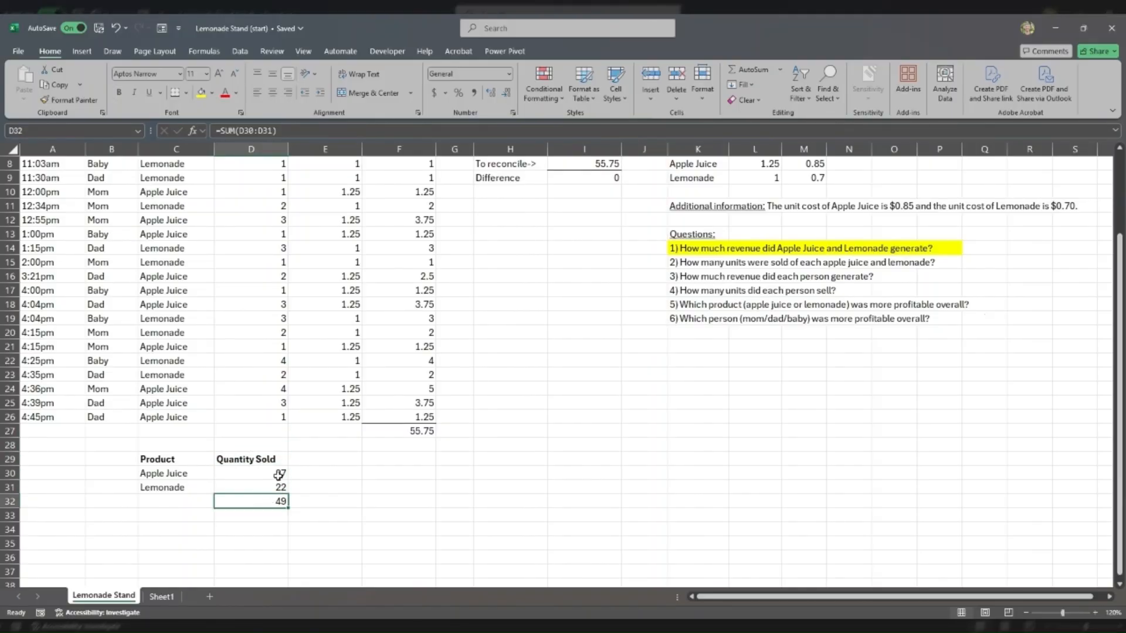
- Add a bottom border to D26 and center the Quantity Sold heading in D29
{"action": "left_click", "coordinate": [279, 418]}
{"action": "left_click", "coordinate": [175, 92]}
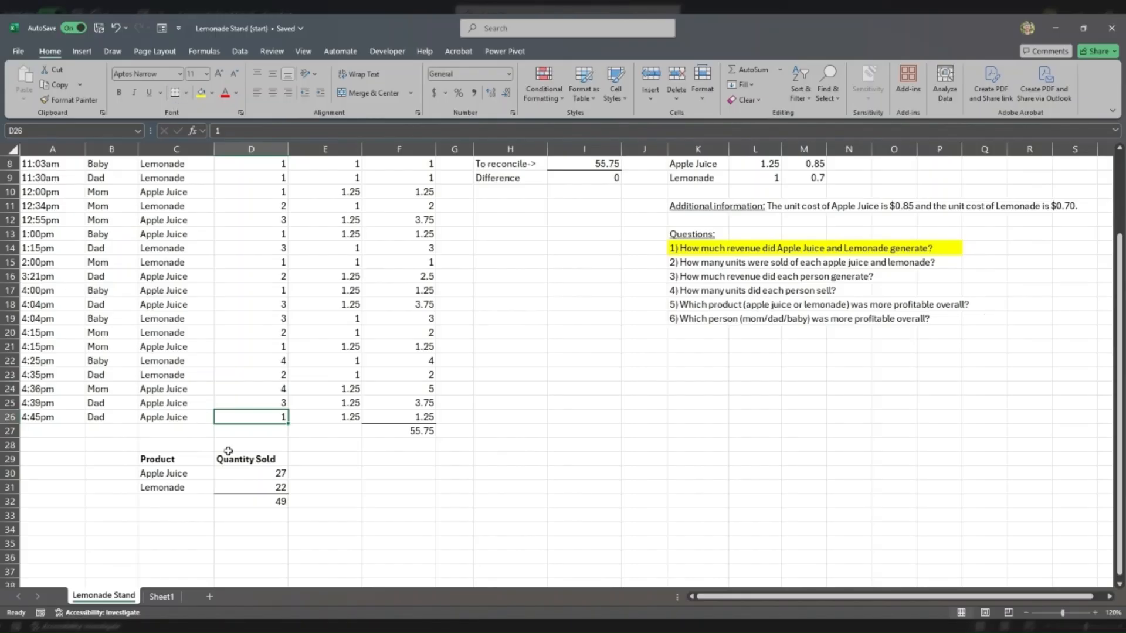
{"action": "left_click", "coordinate": [251, 459]}
{"action": "left_click", "coordinate": [272, 92]}
- Sum the sales data's quantity column in D27 with =SUM(D2:D26) and check it against the total in D32
{"action": "left_click", "coordinate": [260, 433]}
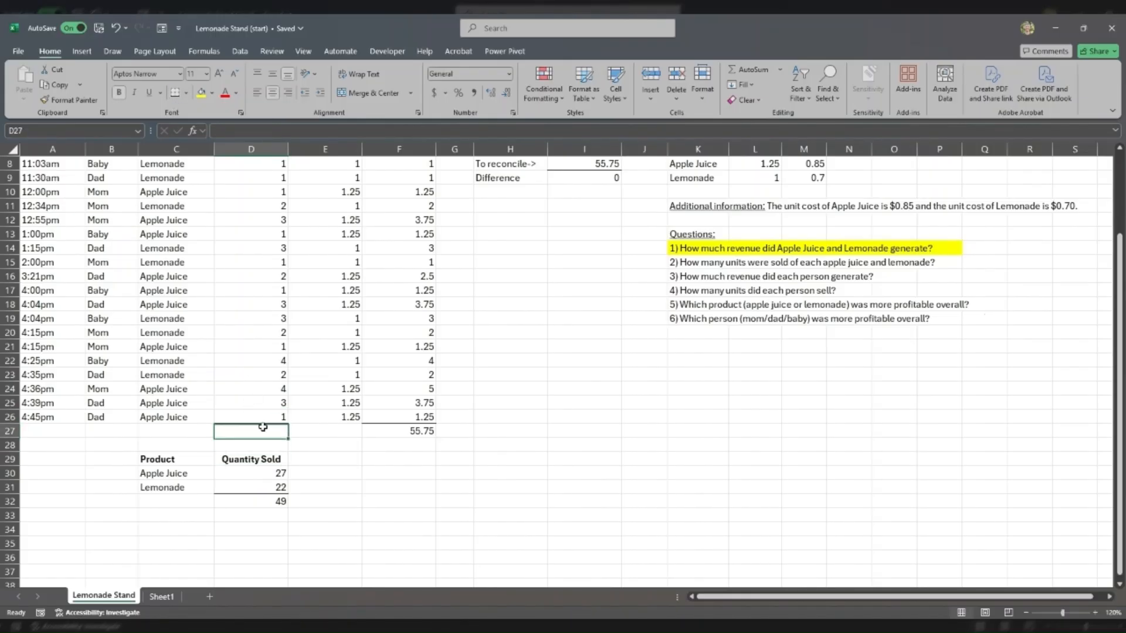
{"action": "type", "text": "=sum"}
{"action": "key", "text": "Tab"}
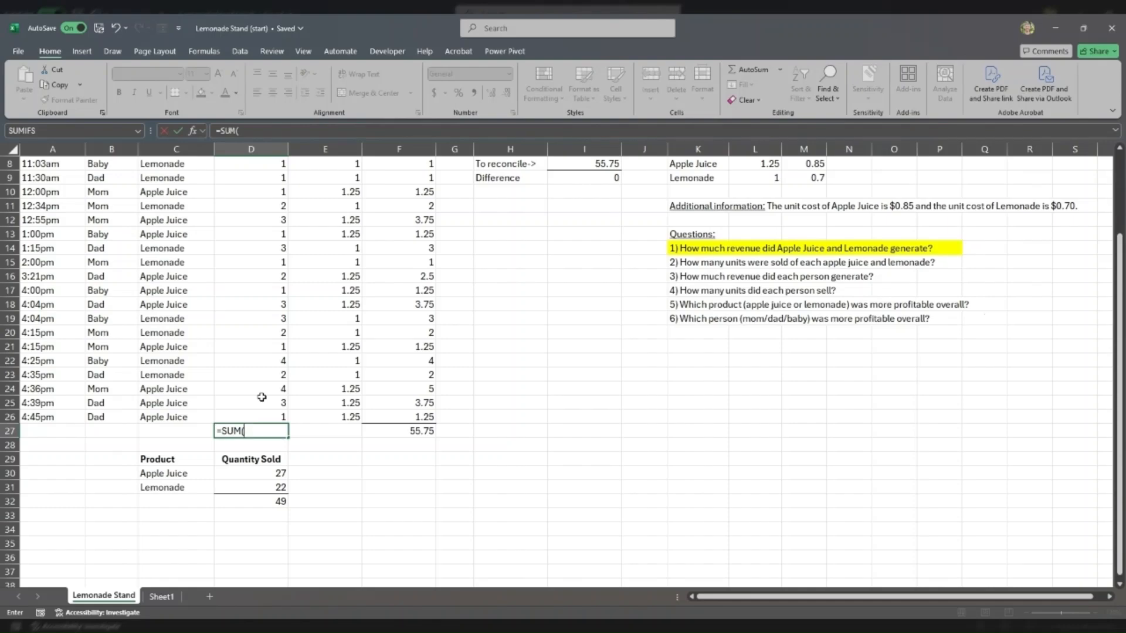
{"action": "key", "text": "Up"}
{"action": "scroll", "coordinate": [263, 375], "scroll_direction": "up", "scroll_amount": 3}
{"action": "left_click", "coordinate": [266, 179], "text": "shift"}
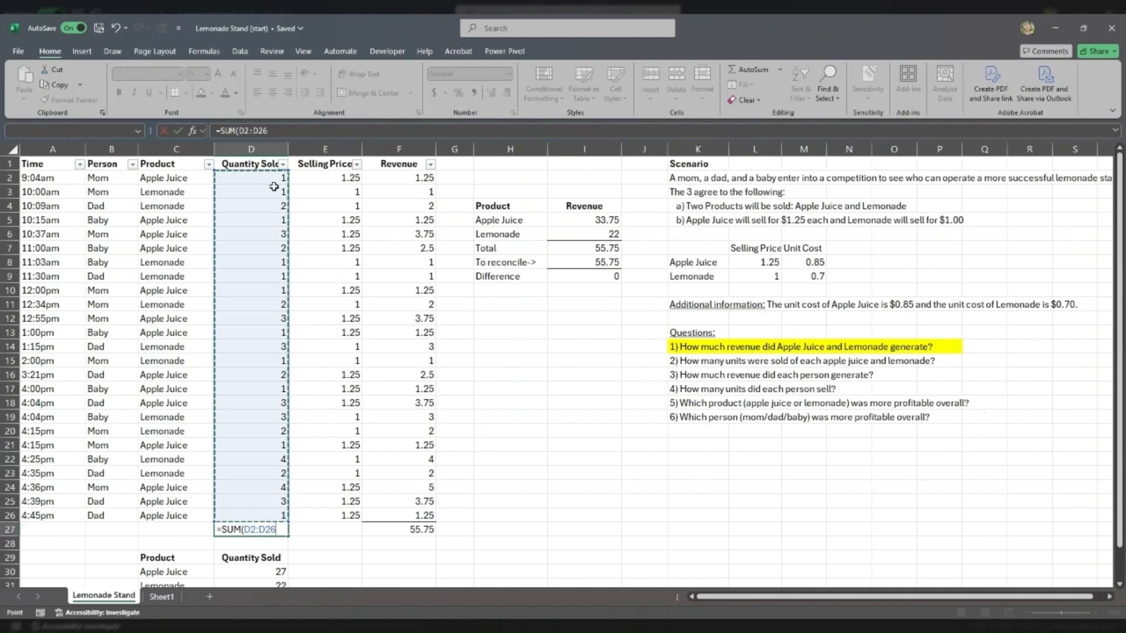
{"action": "key", "text": "ctrl+Return"}
{"action": "scroll", "coordinate": [258, 210], "scroll_direction": "down", "scroll_amount": 3}
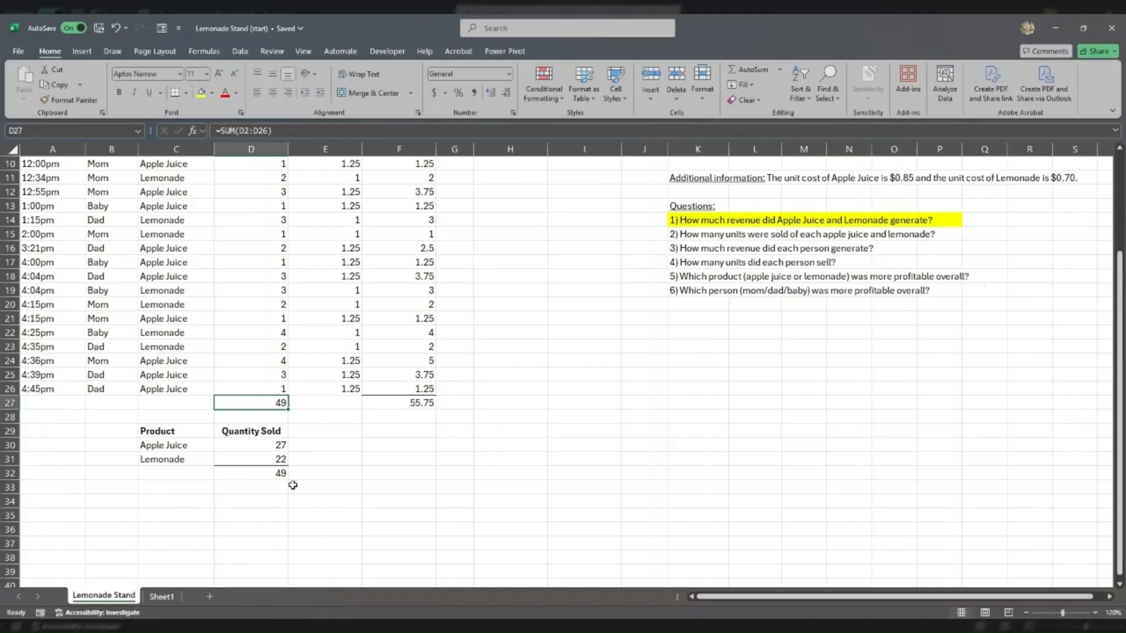
{"action": "left_click", "coordinate": [278, 473]}
{"action": "left_click", "coordinate": [275, 403]}
{"action": "double_click", "coordinate": [274, 402]}
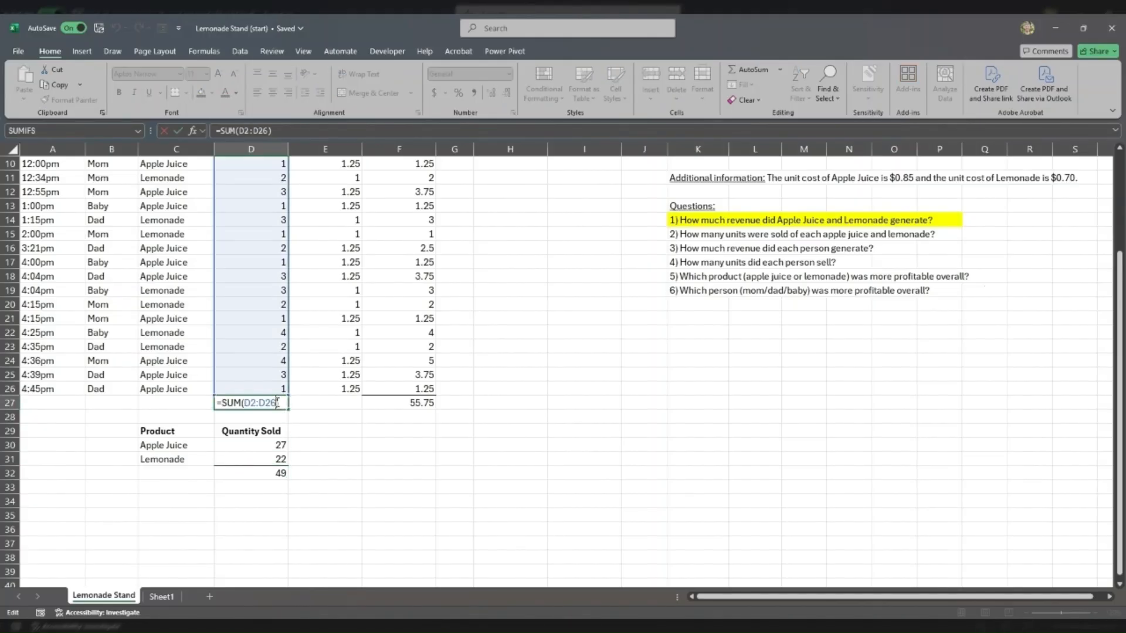
{"action": "key", "text": "Escape"}
- Label the sales data's total row "Total->" in C27
{"action": "key", "text": "Left"}
{"action": "type", "text": "T"}
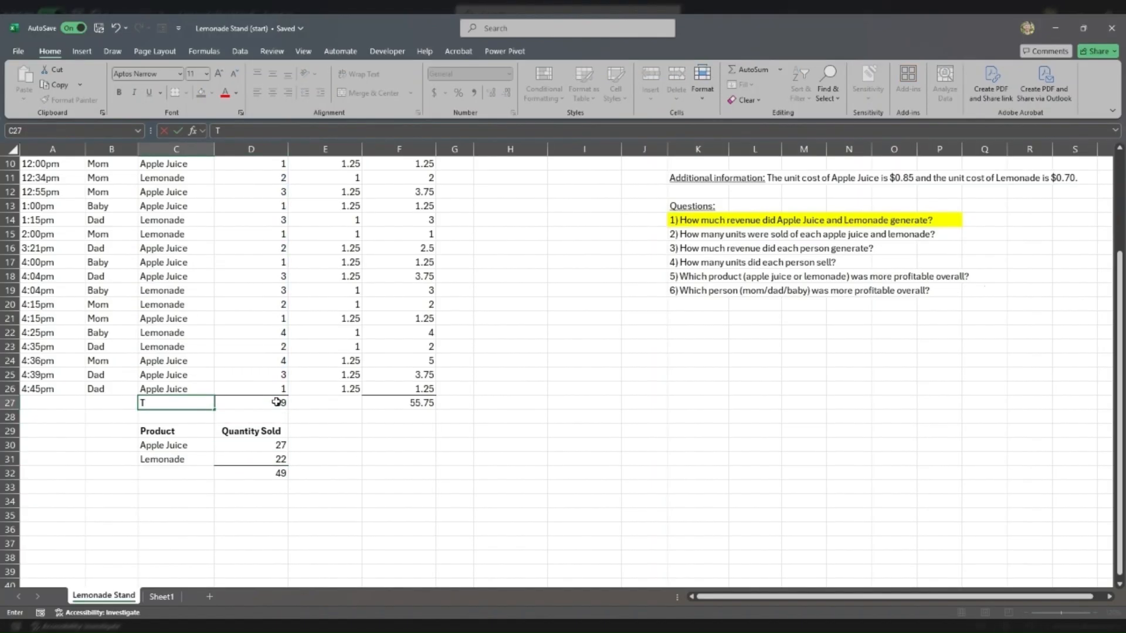
{"action": "type", "text": "otal->"}
{"action": "key", "text": "ctrl+Return"}
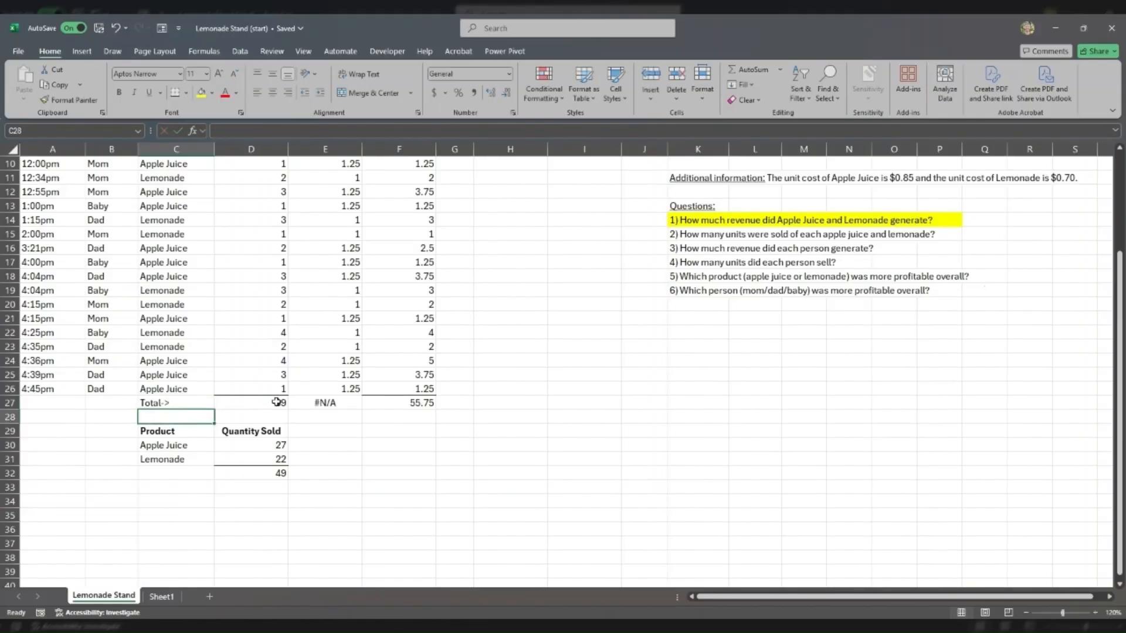
- Compare the quantity total in D27 with the product quantities in D30:D31 and their sum in D32
{"action": "left_click", "coordinate": [276, 403]}
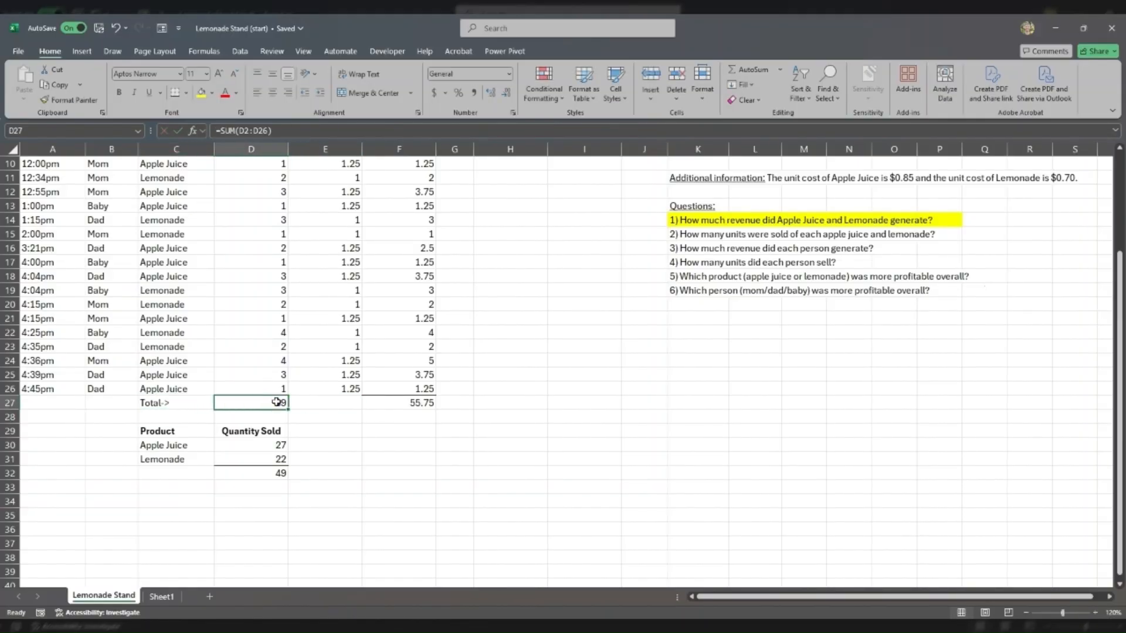
{"action": "left_click_drag", "start_coordinate": [234, 448], "coordinate": [234, 460]}
{"action": "left_click", "coordinate": [236, 475]}
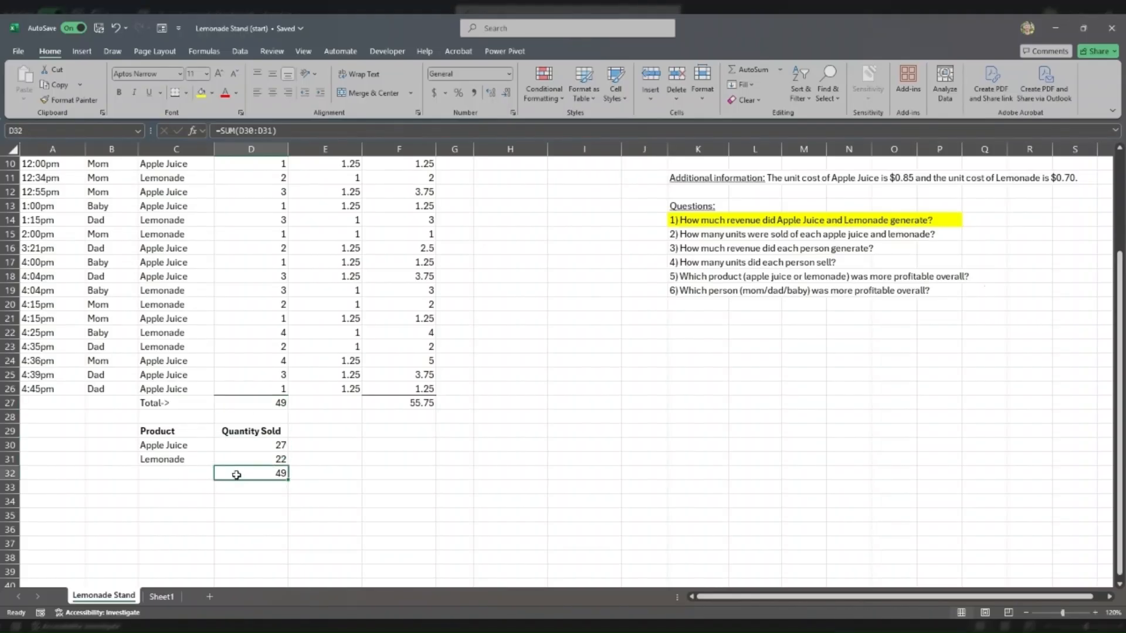
- Copy the "Total->" label from C27 to C32 and right-align it in both cells
{"action": "left_click", "coordinate": [182, 406]}
{"action": "key", "text": "ctrl+c"}
{"action": "left_click", "coordinate": [185, 473]}
{"action": "key", "text": "ctrl+v"}
{"action": "left_click", "coordinate": [288, 93]}
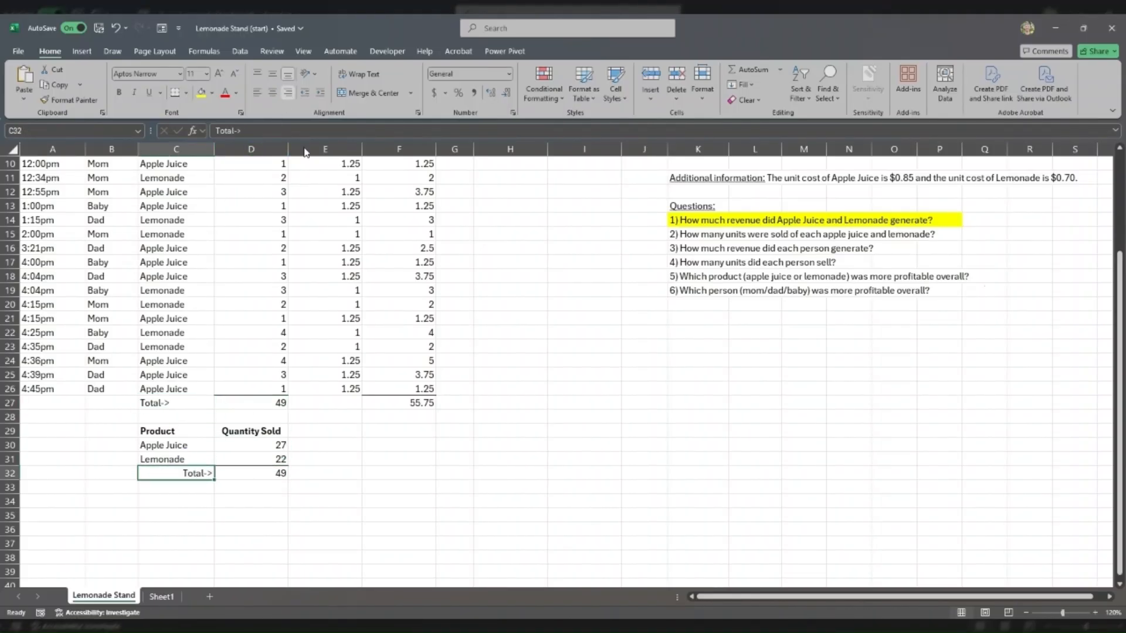
{"action": "left_click", "coordinate": [194, 403]}
{"action": "left_click", "coordinate": [287, 92]}
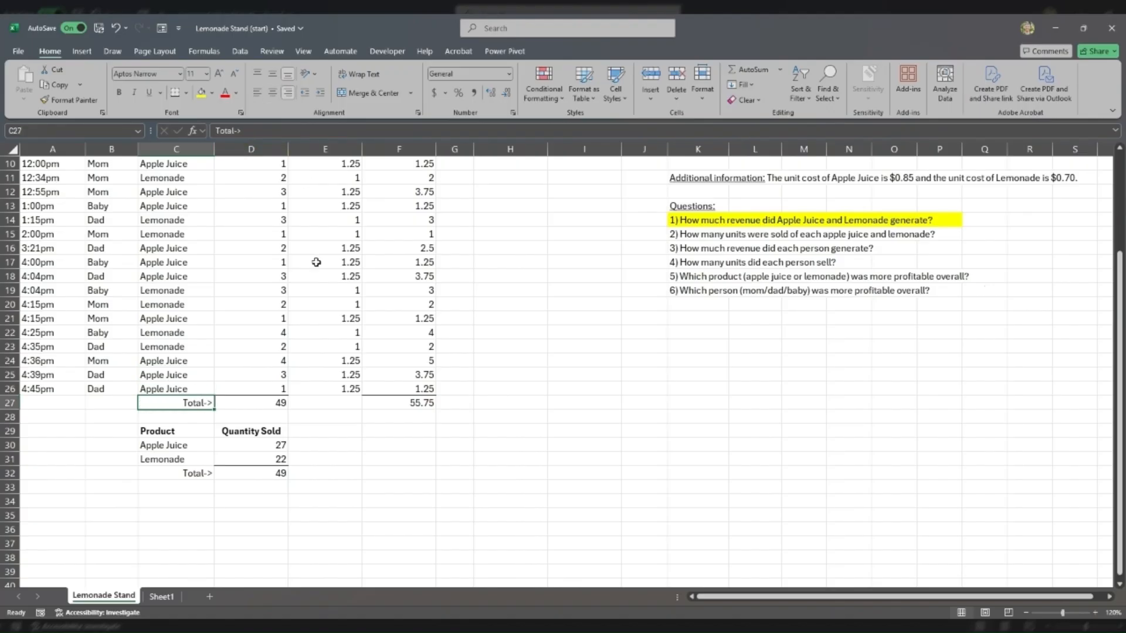
- Enter the header "Unit Price" in E29, beside Quantity Sold
{"action": "left_click", "coordinate": [355, 405]}
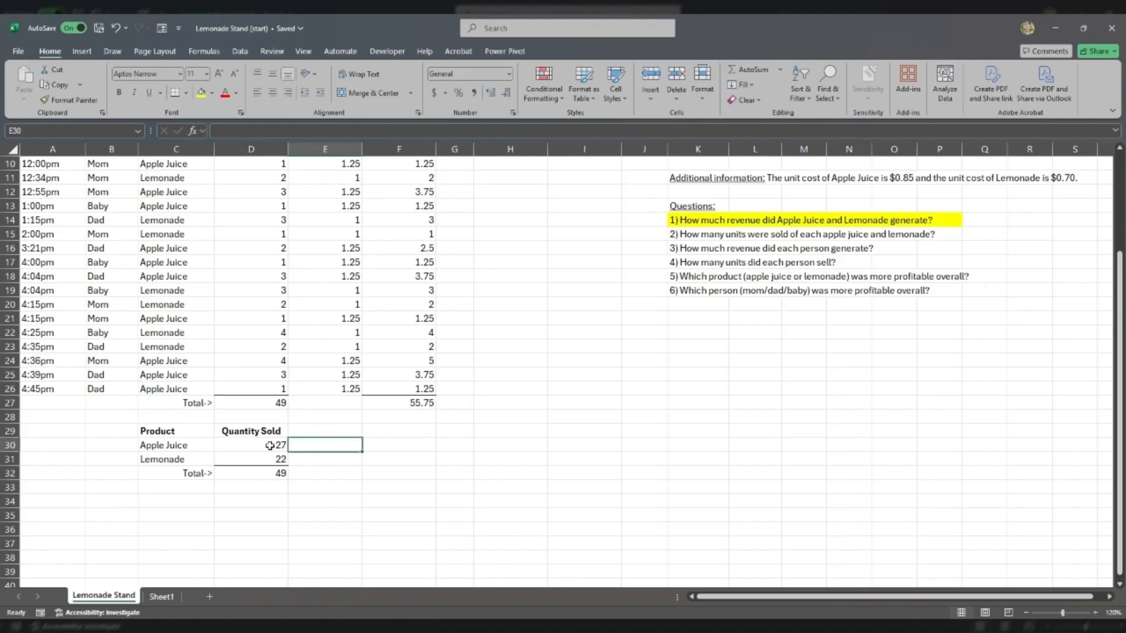
{"action": "left_click", "coordinate": [286, 446]}
{"action": "left_click", "coordinate": [304, 432]}
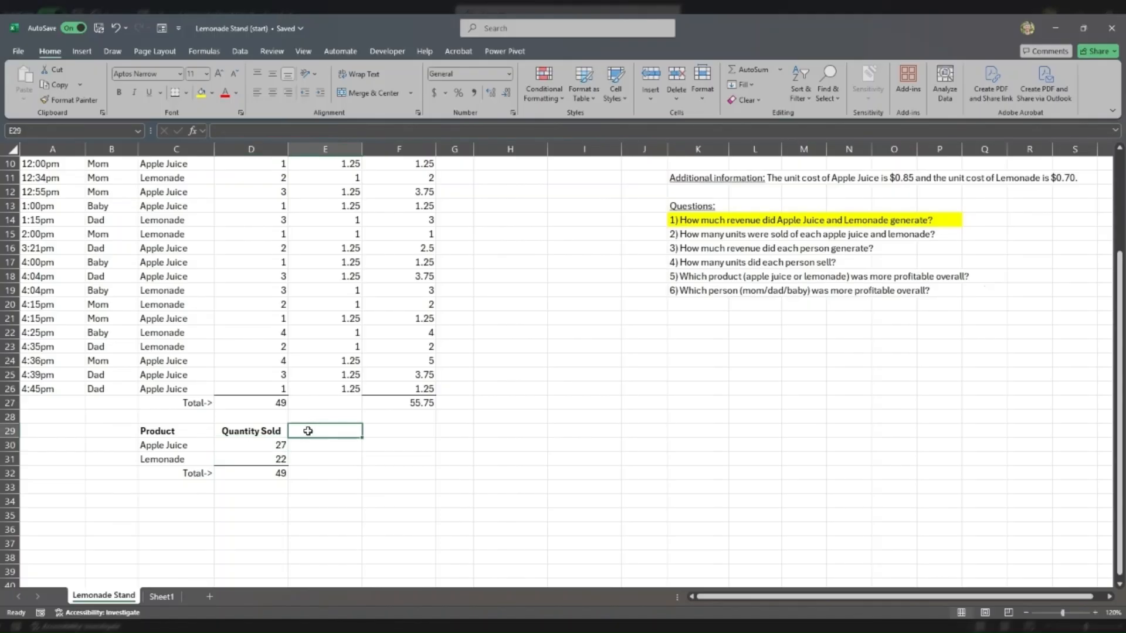
{"action": "type", "text": "Unit Pric"}
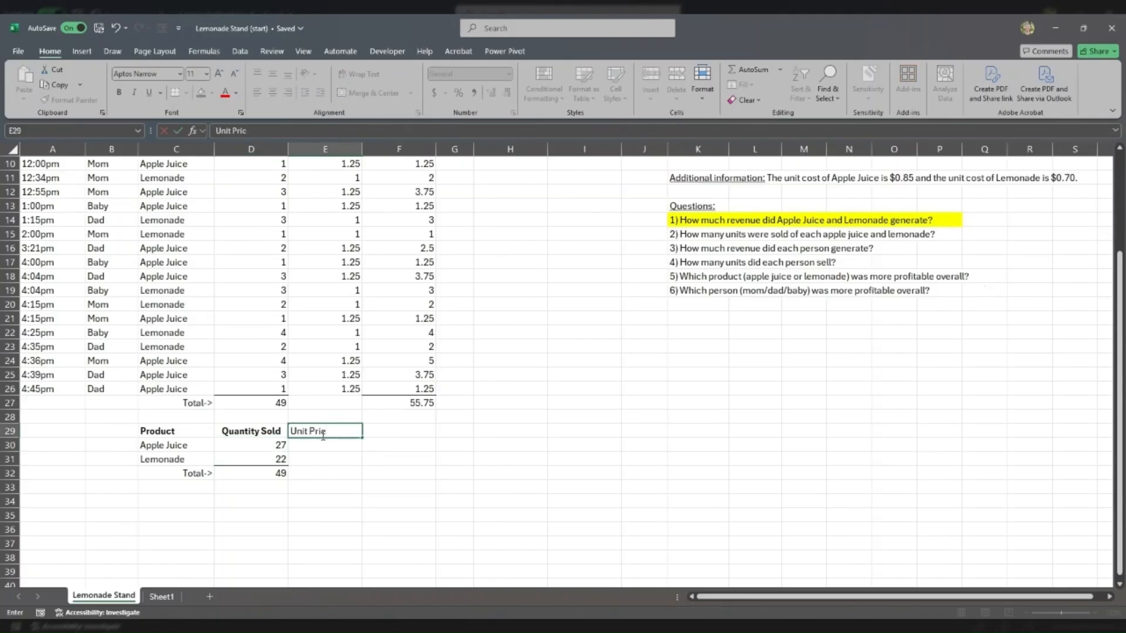
{"action": "type", "text": "e"}
{"action": "key", "text": "Return"}
- Look up Apple Juice's selling price in E30 with =VLOOKUP(C30,K8:M9,2,FALSE)
{"action": "type", "text": "=VLOOKUP("}
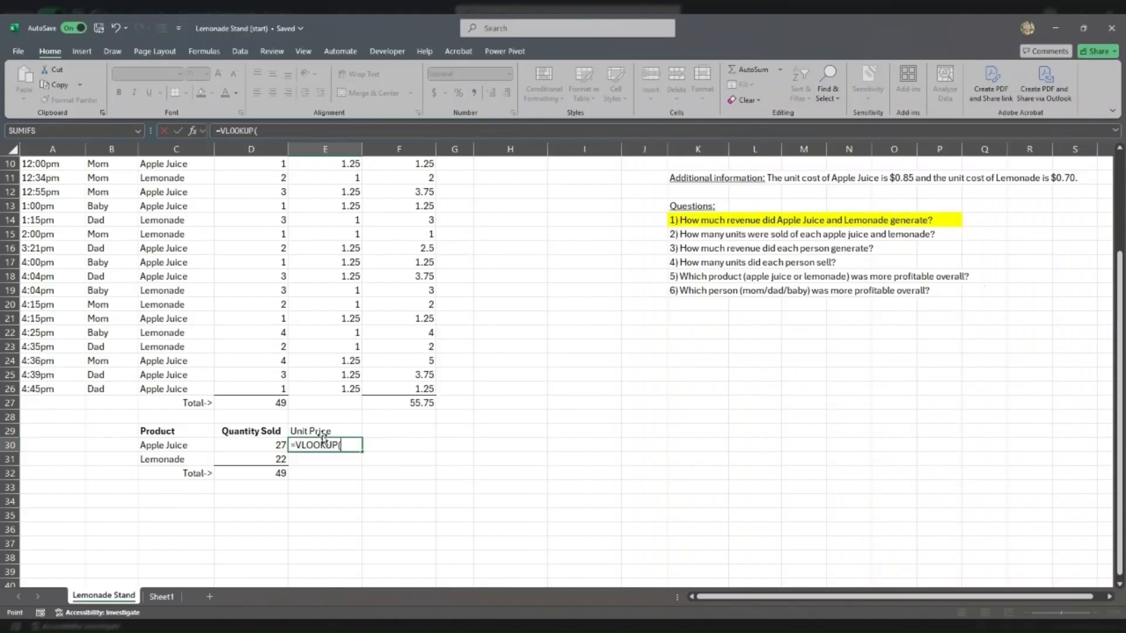
{"action": "key", "text": "Left"}
{"action": "key", "text": "Left"}
{"action": "type", "text": ","}
{"action": "scroll", "coordinate": [720, 304], "scroll_direction": "up", "scroll_amount": 2}
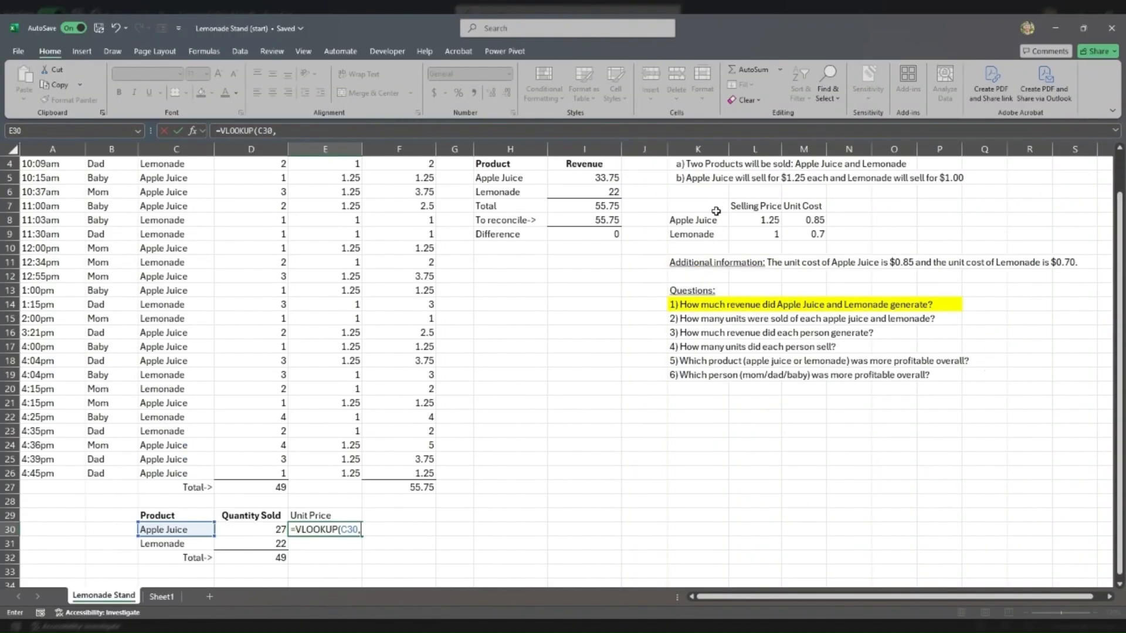
{"action": "left_click_drag", "start_coordinate": [692, 221], "coordinate": [790, 232]}
{"action": "type", "text": ",2"}
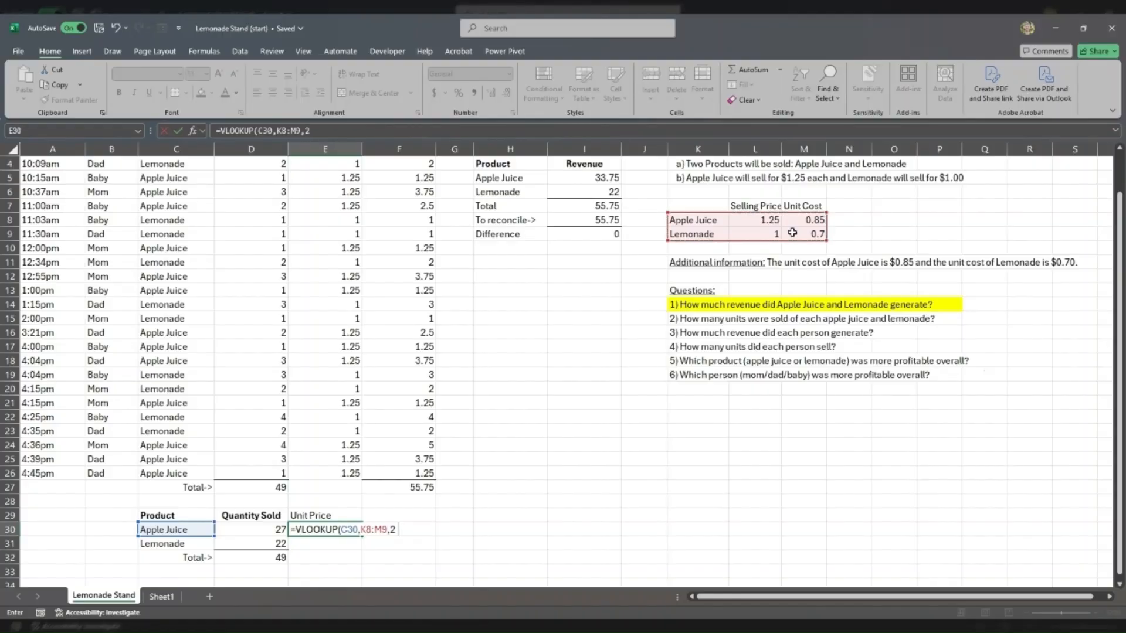
{"action": "type", "text": ",FALSE"}
{"action": "key", "text": "ctrl+Return"}
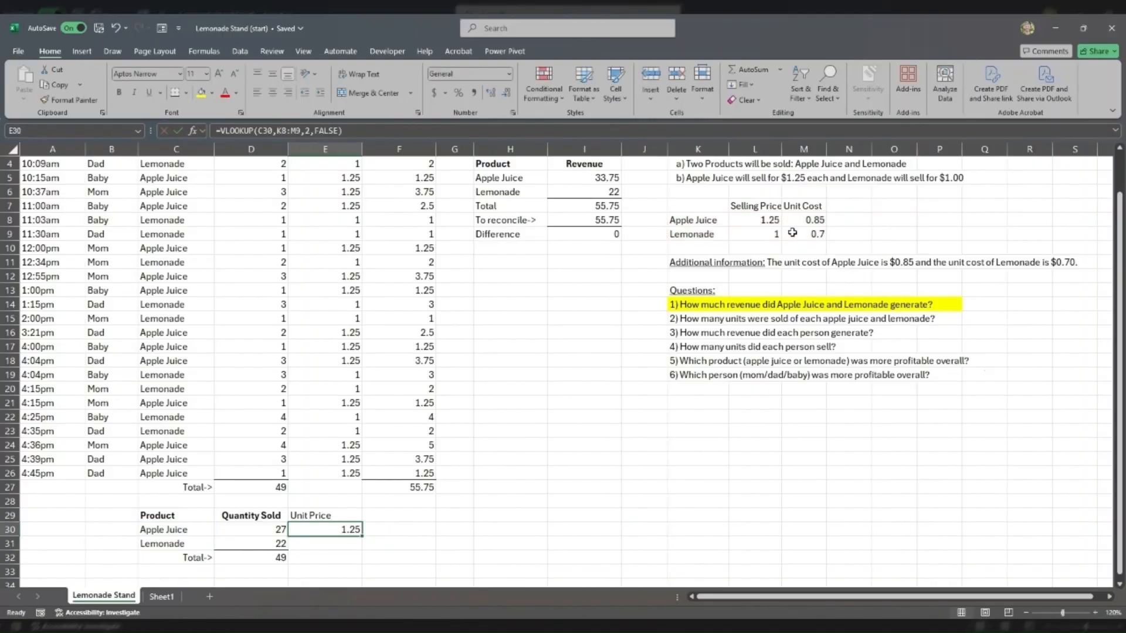
- Enter the header "Total Revenue" in F29 and calculate Apple Juice's revenue in F30 with =D30*E30
{"action": "left_click", "coordinate": [369, 516]}
{"action": "type", "text": "Total Revenue"}
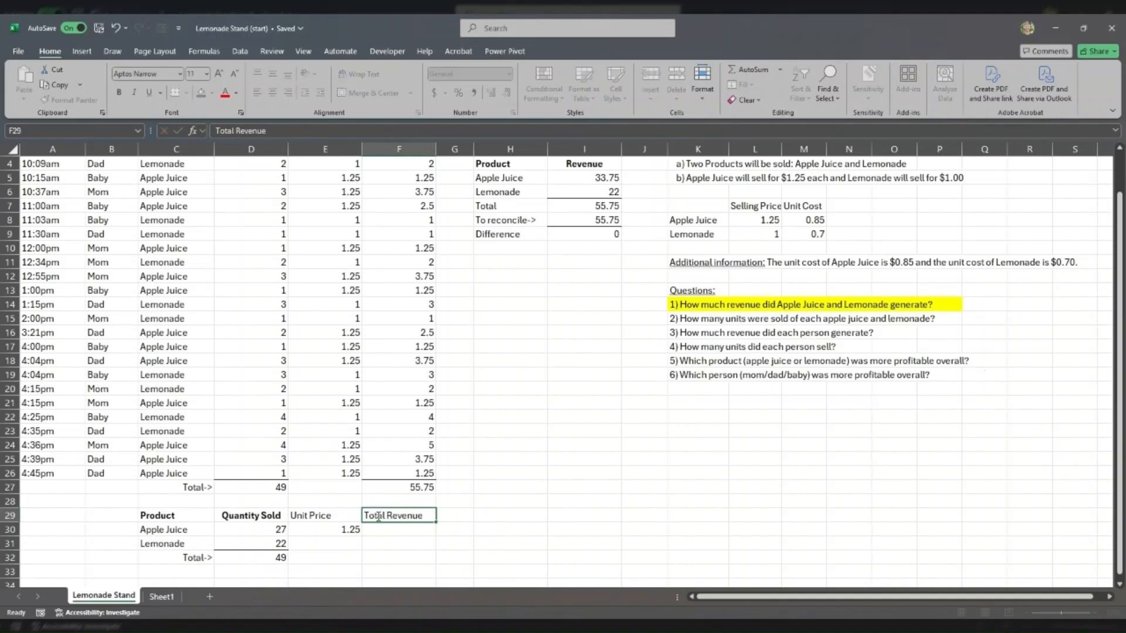
{"action": "key", "text": "Down"}
{"action": "type", "text": "="}
{"action": "key", "text": "Left"}
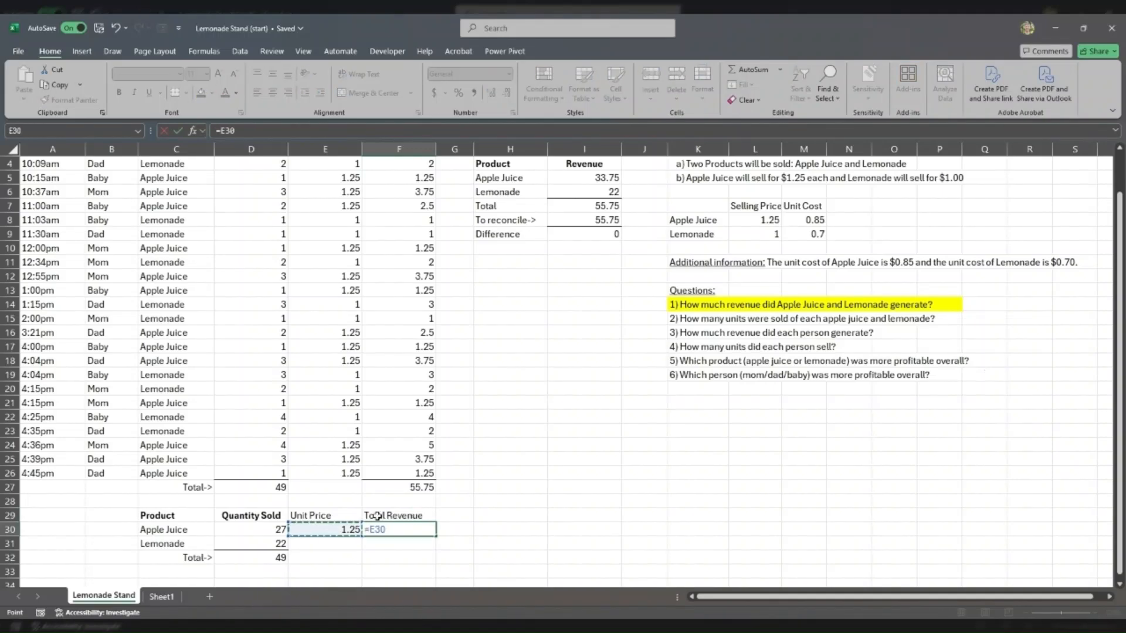
{"action": "key", "text": "Left"}
{"action": "type", "text": "*"}
{"action": "key", "text": "Left"}
{"action": "key", "text": "Return"}
- Make the lookup range in E30's VLOOKUP formula absolute as $K$8:$M$9
{"action": "key", "text": "Up"}
{"action": "key", "text": "Left"}
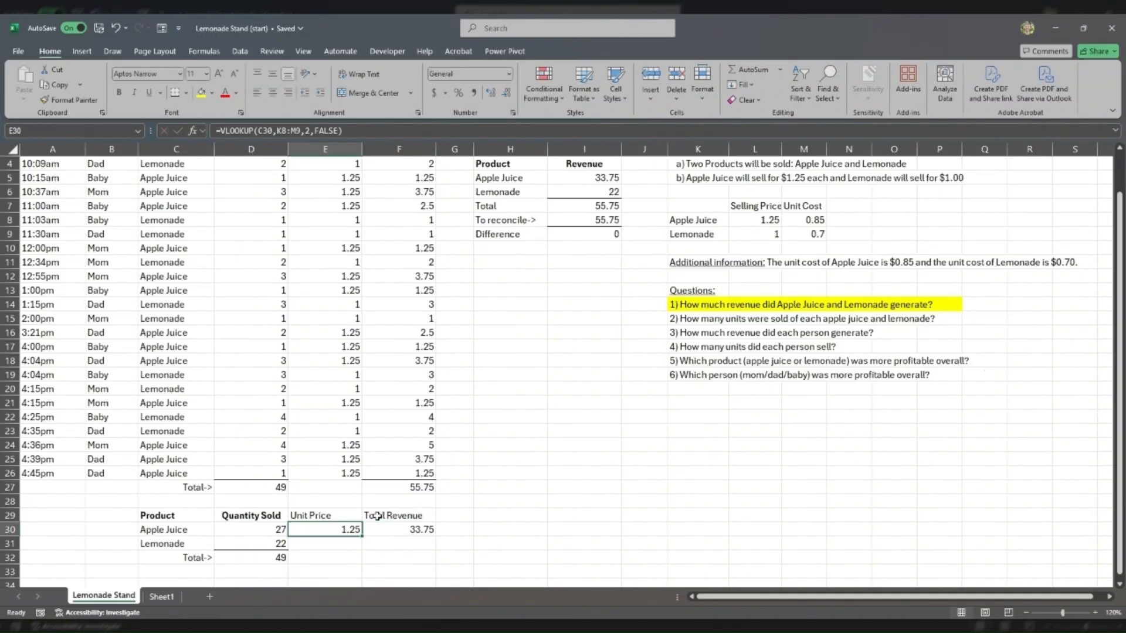
{"action": "left_click", "coordinate": [281, 130]}
{"action": "key", "text": "F4"}
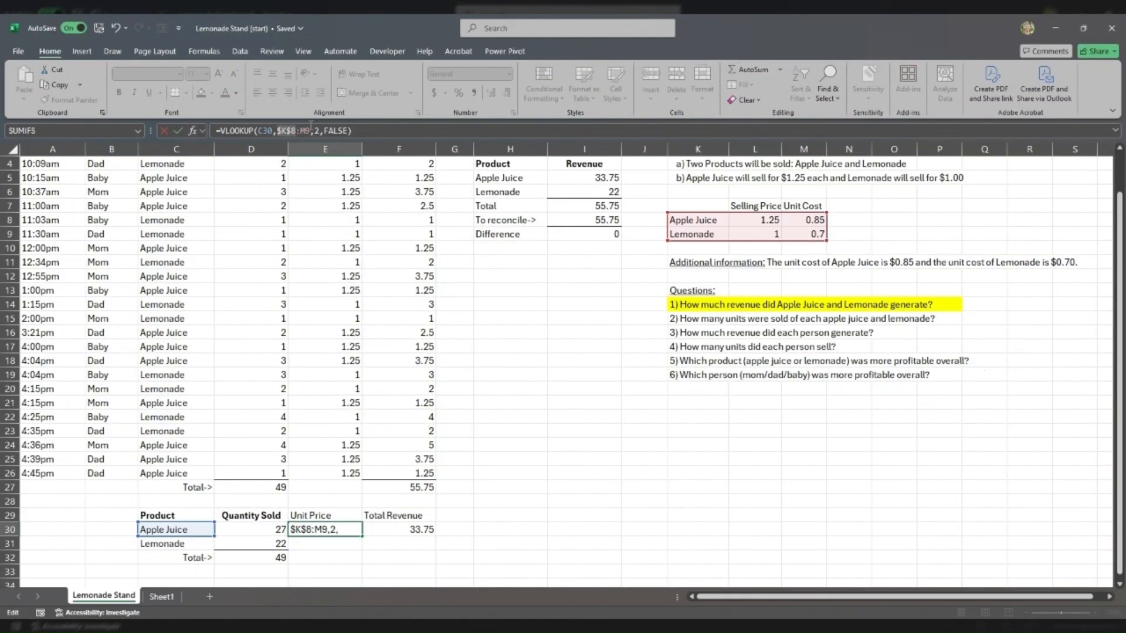
{"action": "left_click", "coordinate": [310, 130]}
{"action": "key", "text": "F4"}
{"action": "key", "text": "Return"}
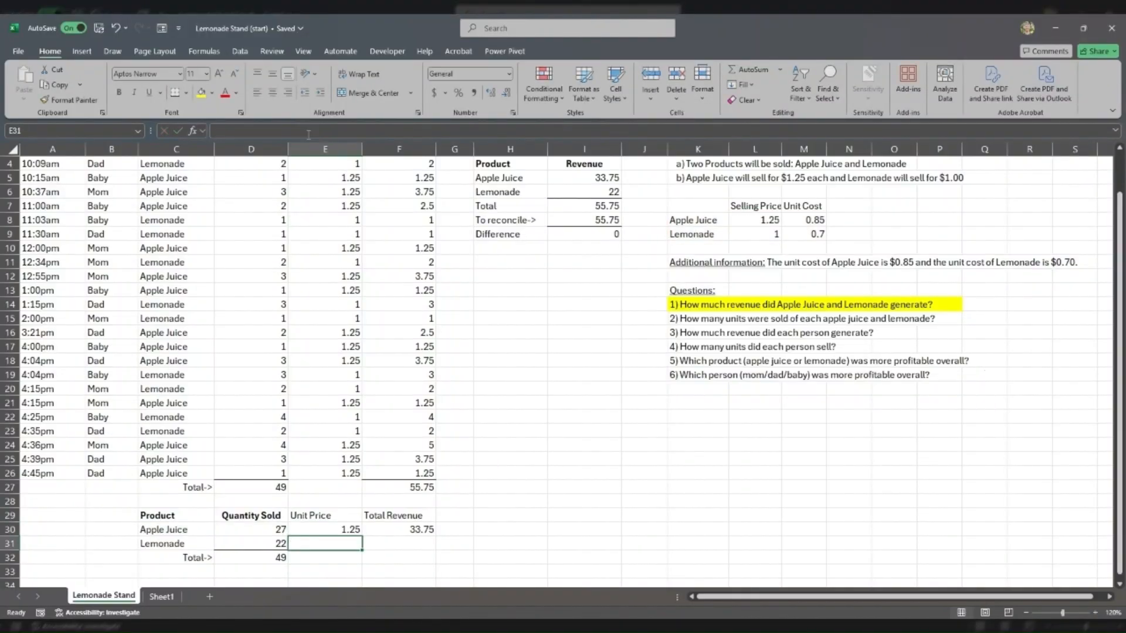
- Copy the unit price and revenue formulas from E30:F30 to the Lemonade row, E31:F31
{"action": "key", "text": "Up"}
{"action": "key", "text": "shift+Right"}
{"action": "key", "text": "ctrl+c"}
{"action": "key", "text": "ctrl+Down"}
{"action": "key", "text": "ctrl+v"}
{"action": "key", "text": "ctrl+Up"}
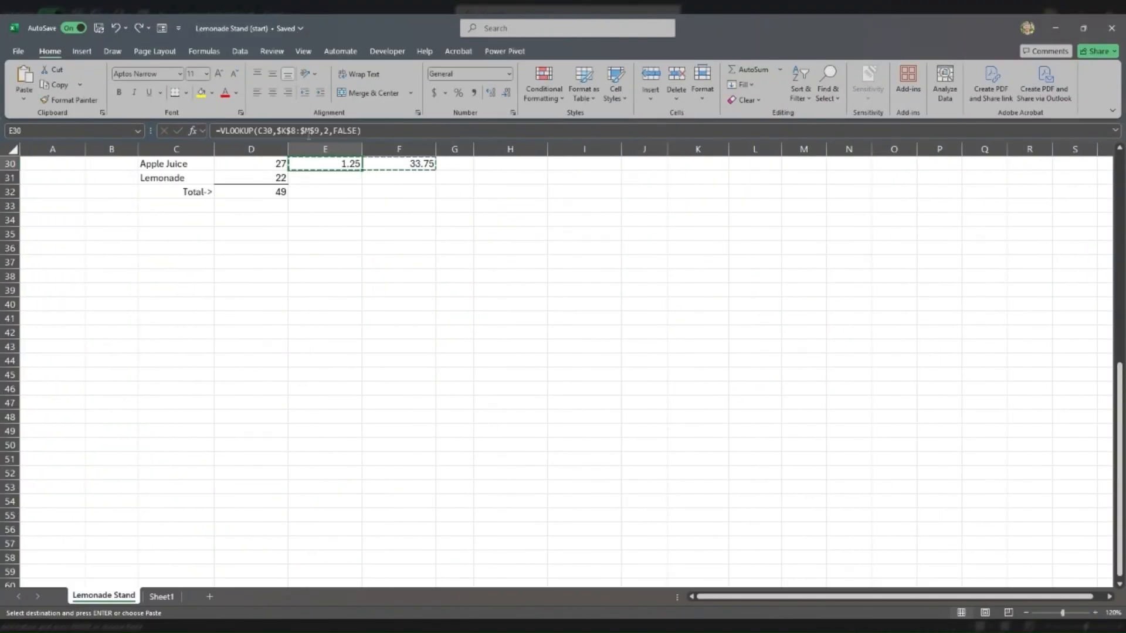
{"action": "key", "text": "Down"}
{"action": "key", "text": "ctrl+v"}
{"action": "scroll", "coordinate": [356, 407], "scroll_direction": "up", "scroll_amount": 6}
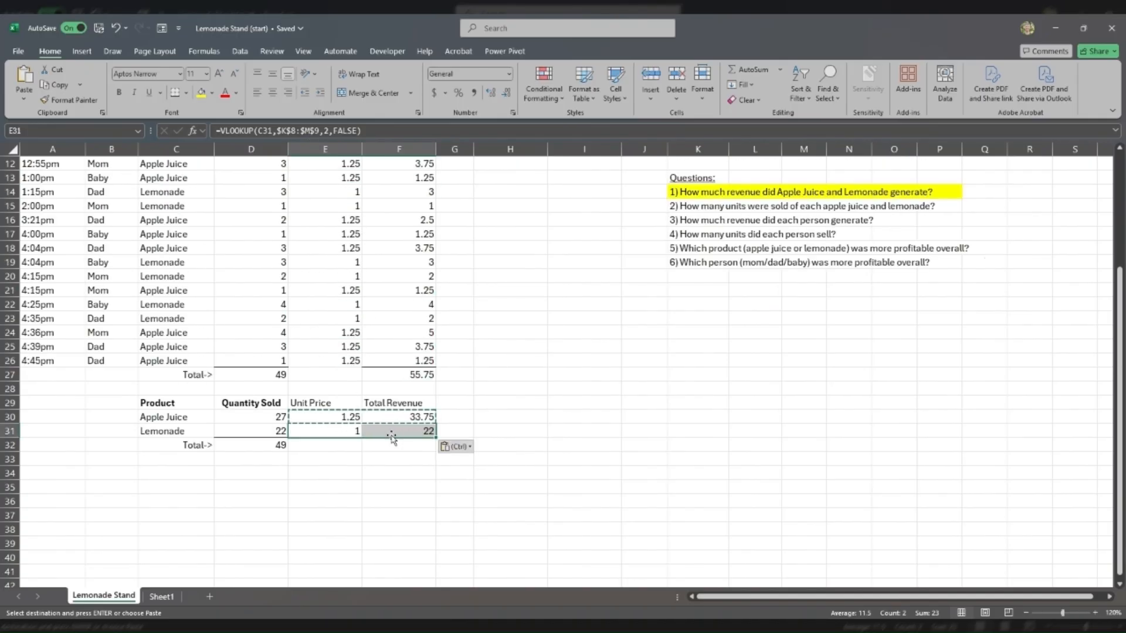
- Add a bottom border to F31 and copy the sum formula from D32 to F32
{"action": "key", "text": "Escape"}
{"action": "key", "text": "Right"}
{"action": "left_click", "coordinate": [245, 447]}
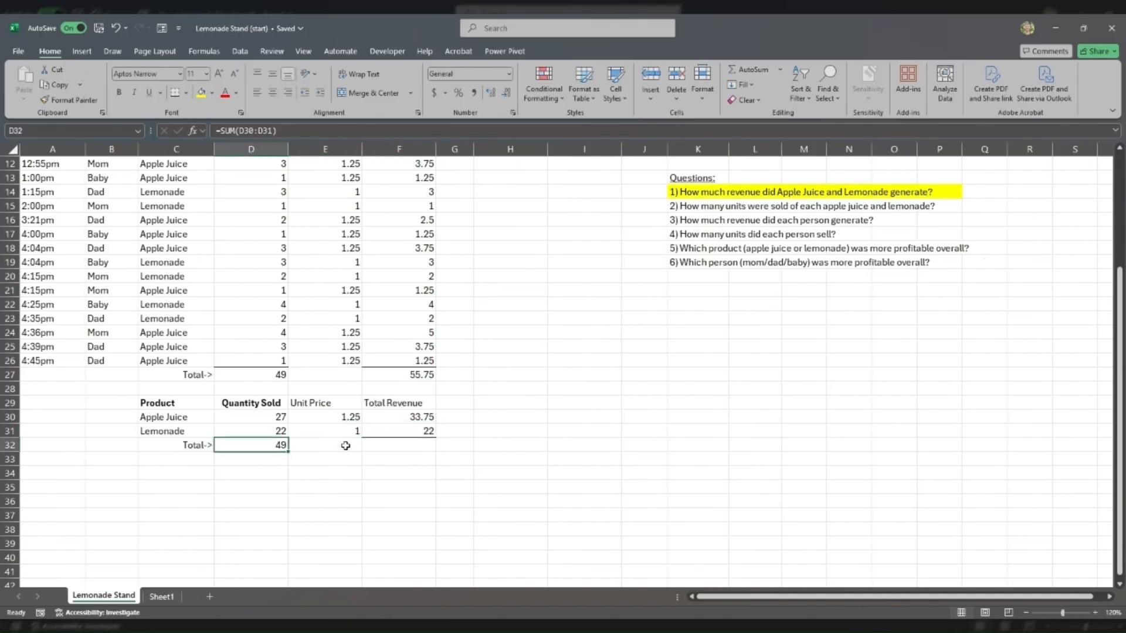
{"action": "key", "text": "ctrl+c"}
{"action": "left_click", "coordinate": [422, 446]}
{"action": "key", "text": "ctrl+v"}
- Center and bold the Unit Price and Total Revenue headers in E29:F29
{"action": "key", "text": "Up"}
{"action": "key", "text": "Up"}
{"action": "key", "text": "Up"}
{"action": "key", "text": "Up"}
{"action": "key", "text": "Up"}
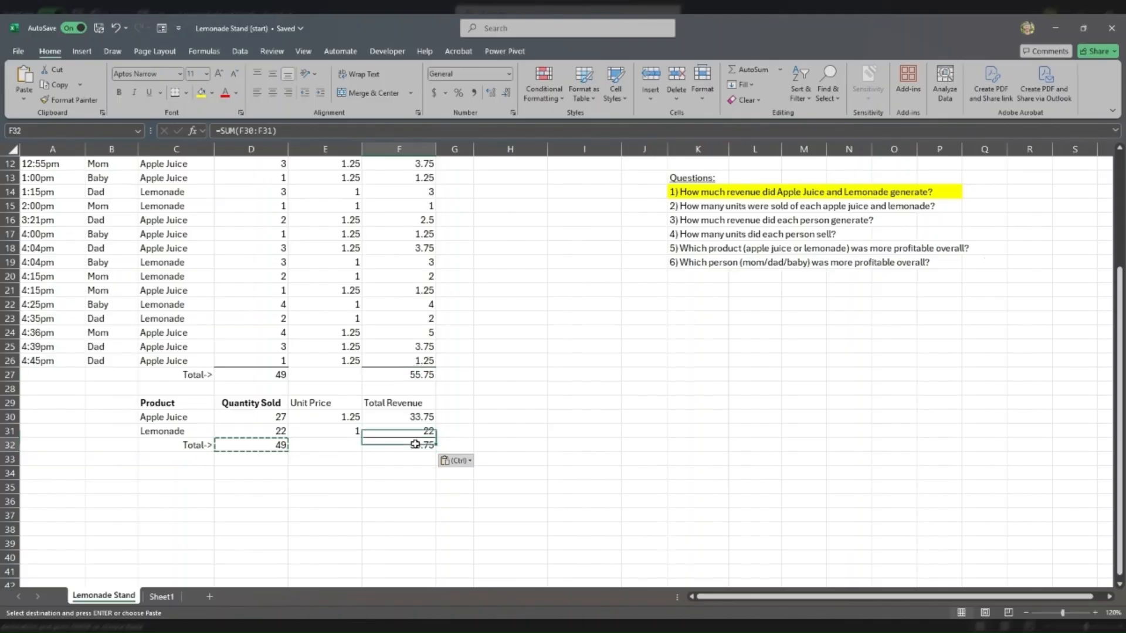
{"action": "left_click_drag", "start_coordinate": [399, 404], "coordinate": [323, 403]}
{"action": "left_click", "coordinate": [274, 94]}
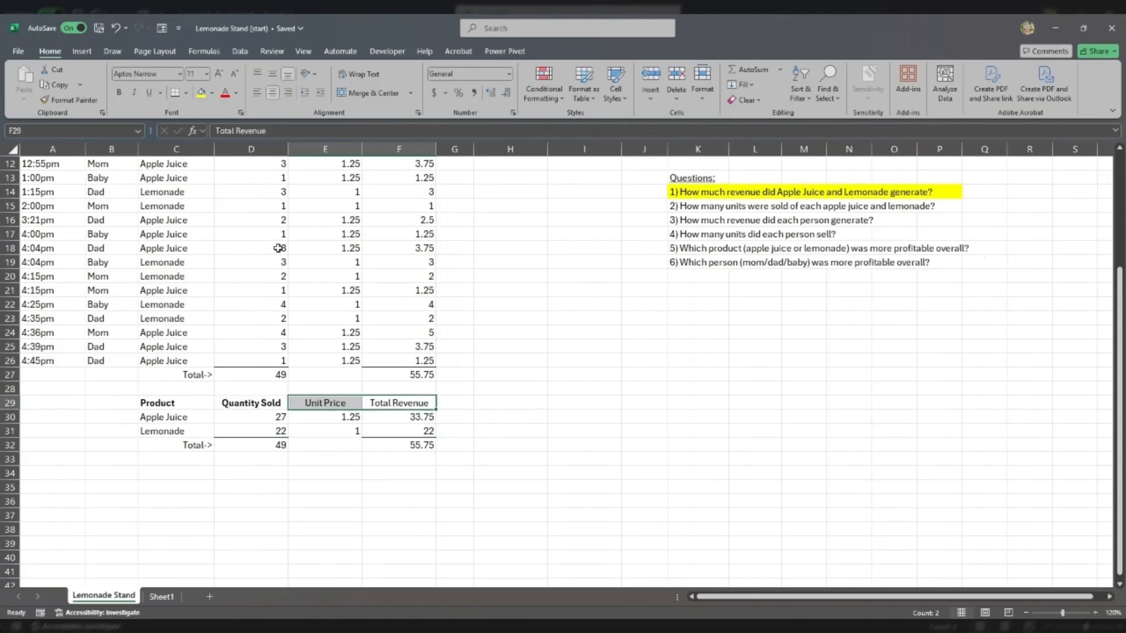
{"action": "left_click", "coordinate": [120, 94]}
{"action": "scroll", "coordinate": [377, 465], "scroll_direction": "up", "scroll_amount": 4}
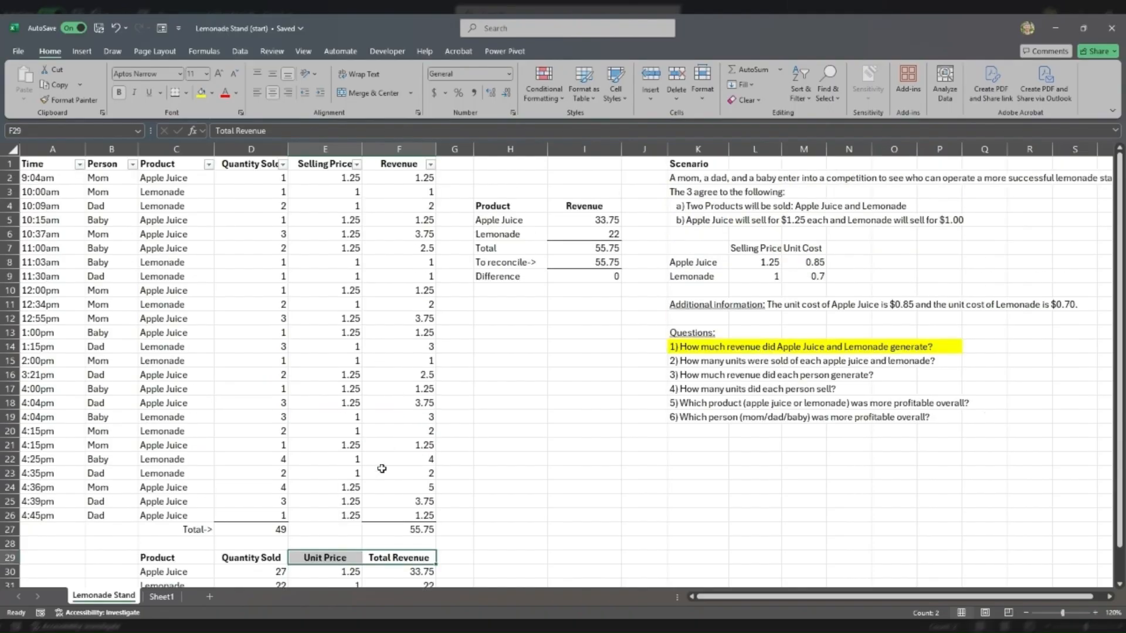
{"action": "scroll", "coordinate": [387, 493], "scroll_direction": "down", "scroll_amount": 1}
{"action": "left_click", "coordinate": [272, 515]}
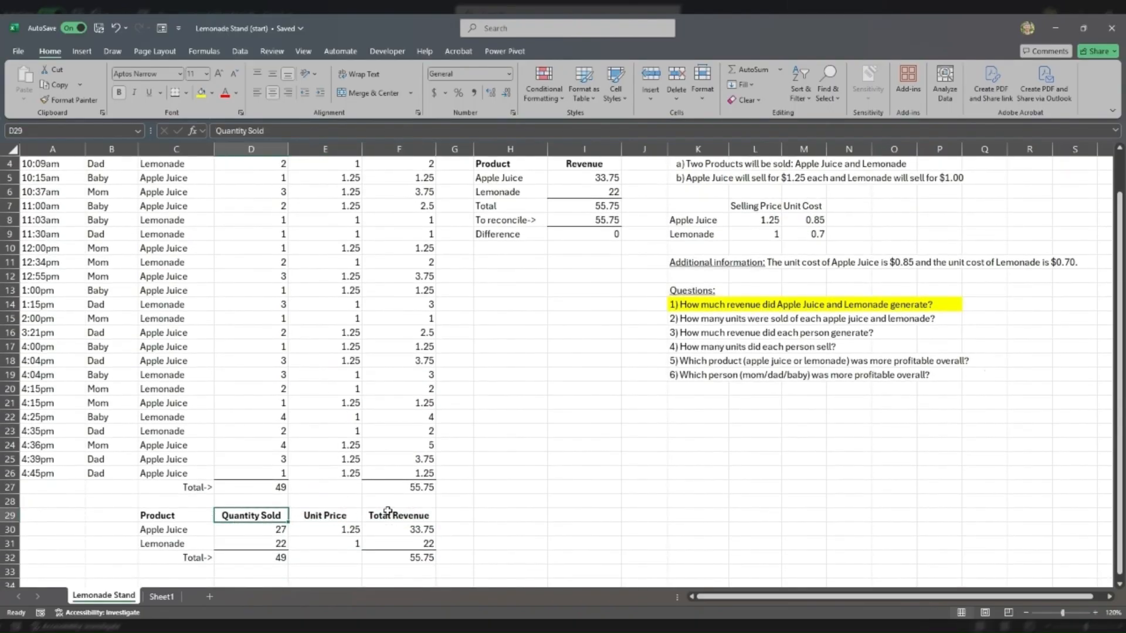
{"action": "left_click_drag", "start_coordinate": [404, 528], "coordinate": [404, 557]}
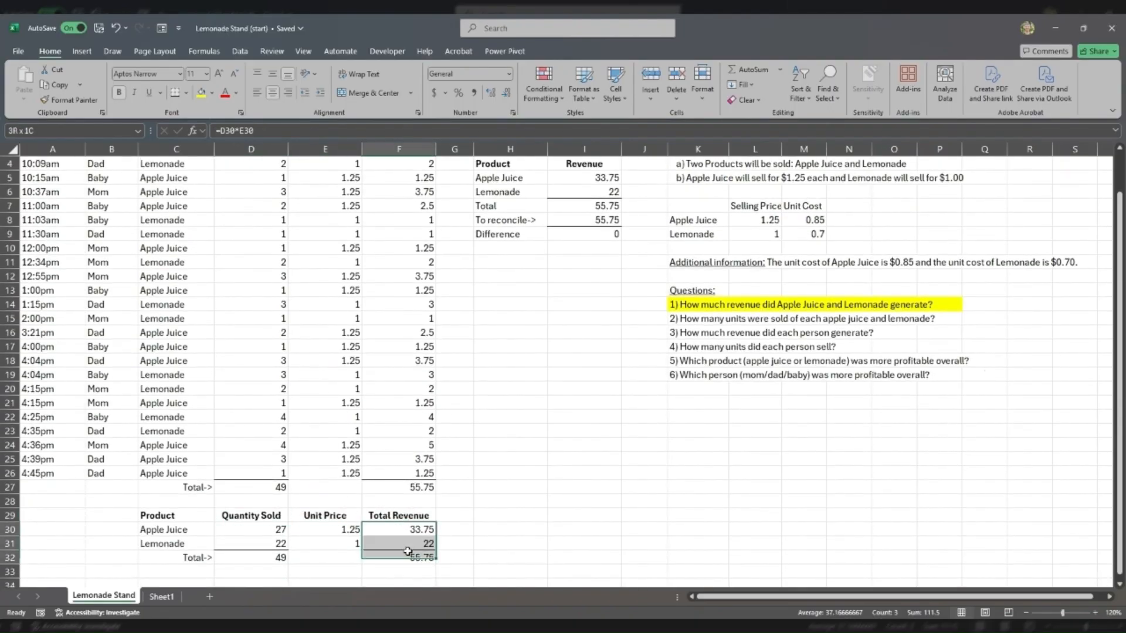
{"action": "left_click", "coordinate": [405, 516]}
- Label the upper Revenue column by entering "Q1" in I3 and centering it
{"action": "scroll", "coordinate": [591, 291], "scroll_direction": "up", "scroll_amount": 1}
{"action": "left_click", "coordinate": [592, 191]}
{"action": "type", "text": "Q1"}
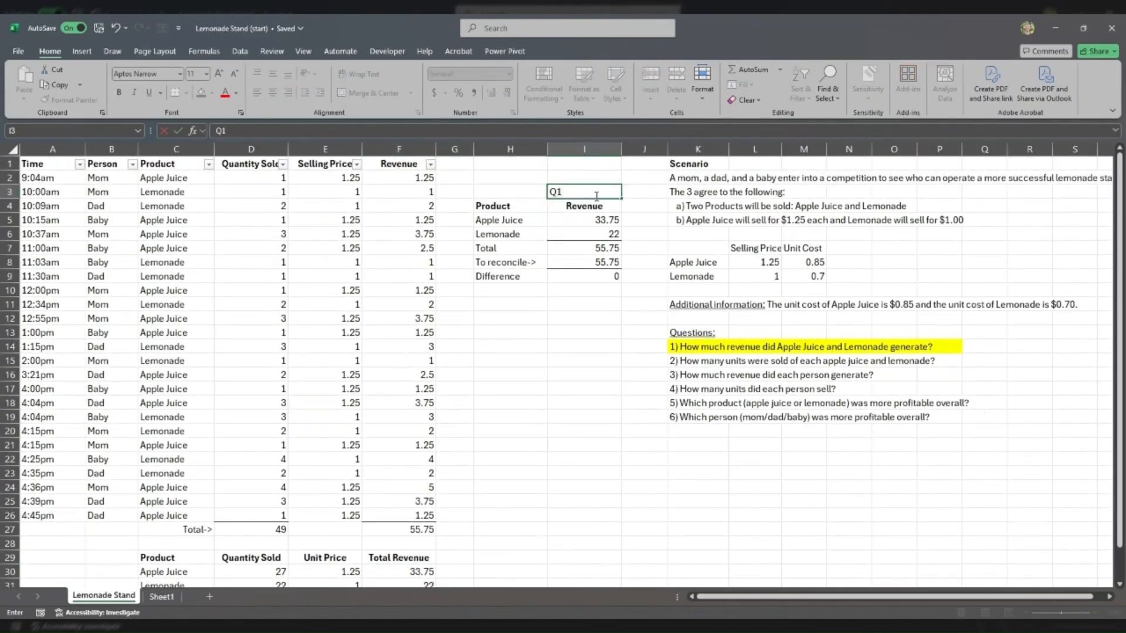
{"action": "key", "text": "Return"}
{"action": "left_click", "coordinate": [594, 194]}
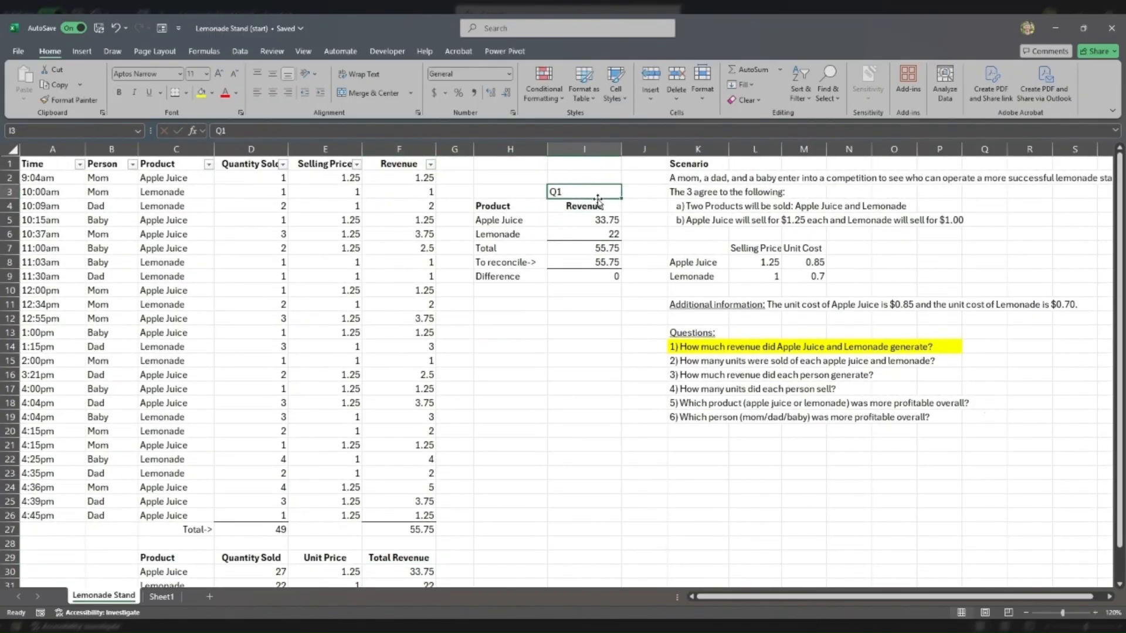
{"action": "left_click", "coordinate": [270, 92]}
- Remove the yellow fill from question 1 and highlight question 2 in K15:P15 yellow
{"action": "left_click_drag", "start_coordinate": [695, 349], "coordinate": [938, 347]}
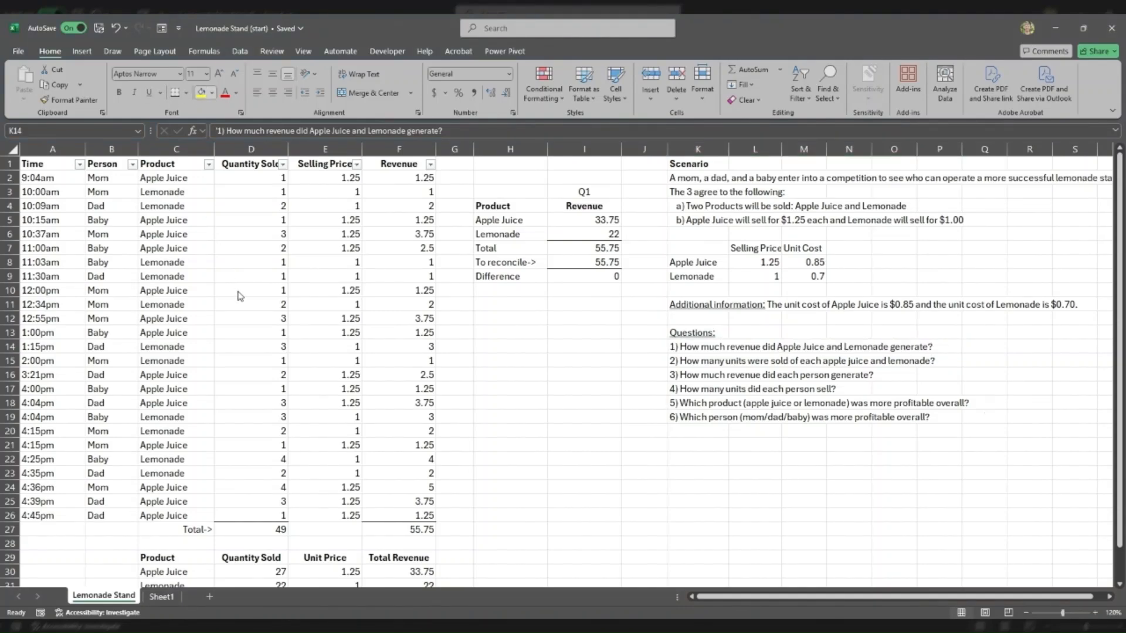
{"action": "key", "text": "ctrl+z"}
{"action": "left_click_drag", "start_coordinate": [696, 364], "coordinate": [946, 362]}
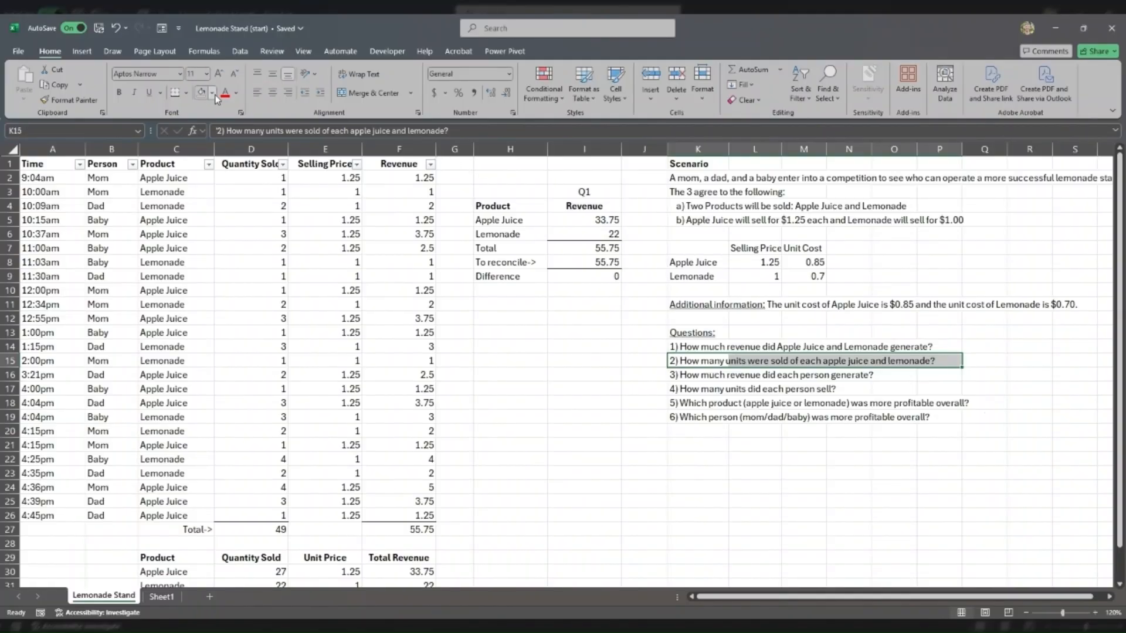
{"action": "left_click", "coordinate": [229, 189]}
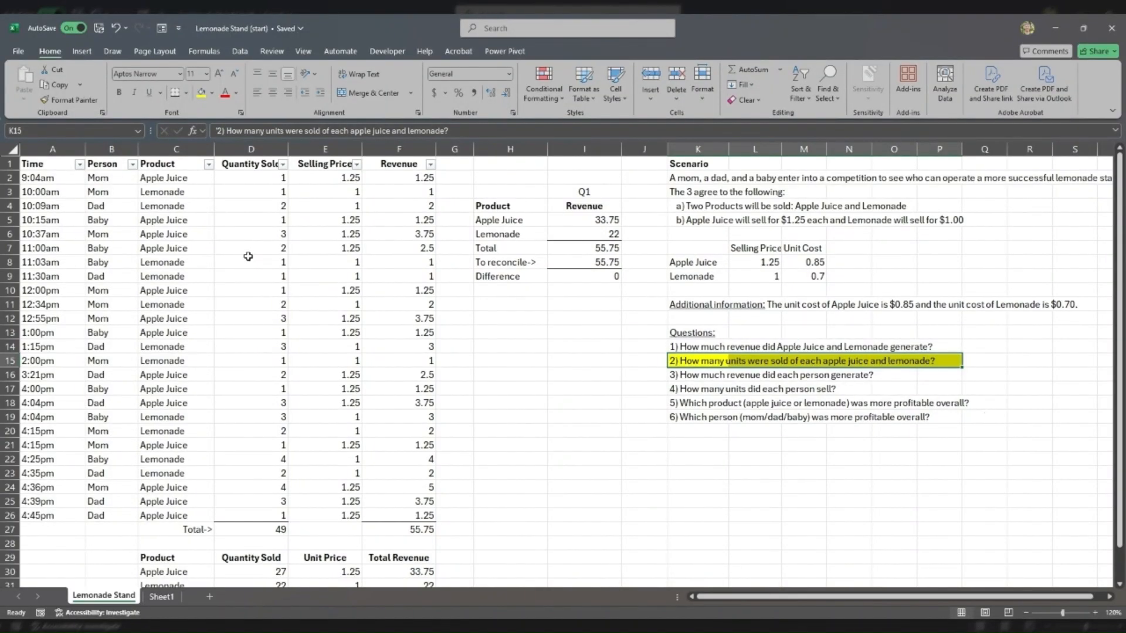
- Compare the Quantity Sold figures in the product table with what question 2 asks
{"action": "left_click", "coordinate": [684, 151]}
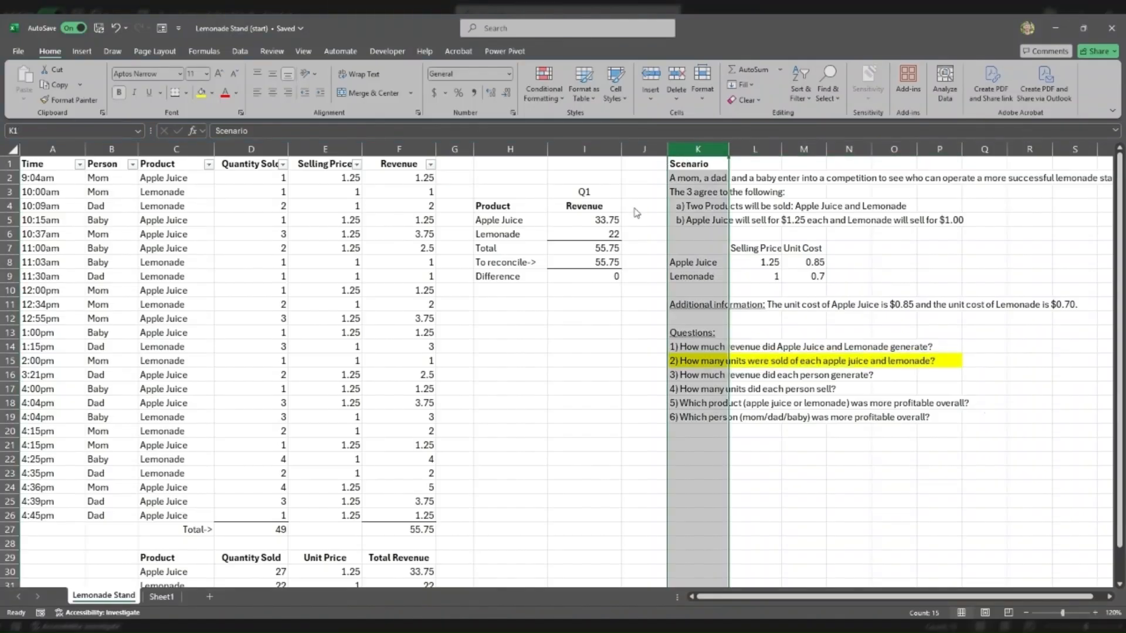
{"action": "scroll", "coordinate": [553, 272], "scroll_direction": "down", "scroll_amount": 3}
{"action": "left_click", "coordinate": [276, 526]}
{"action": "left_click", "coordinate": [267, 516]}
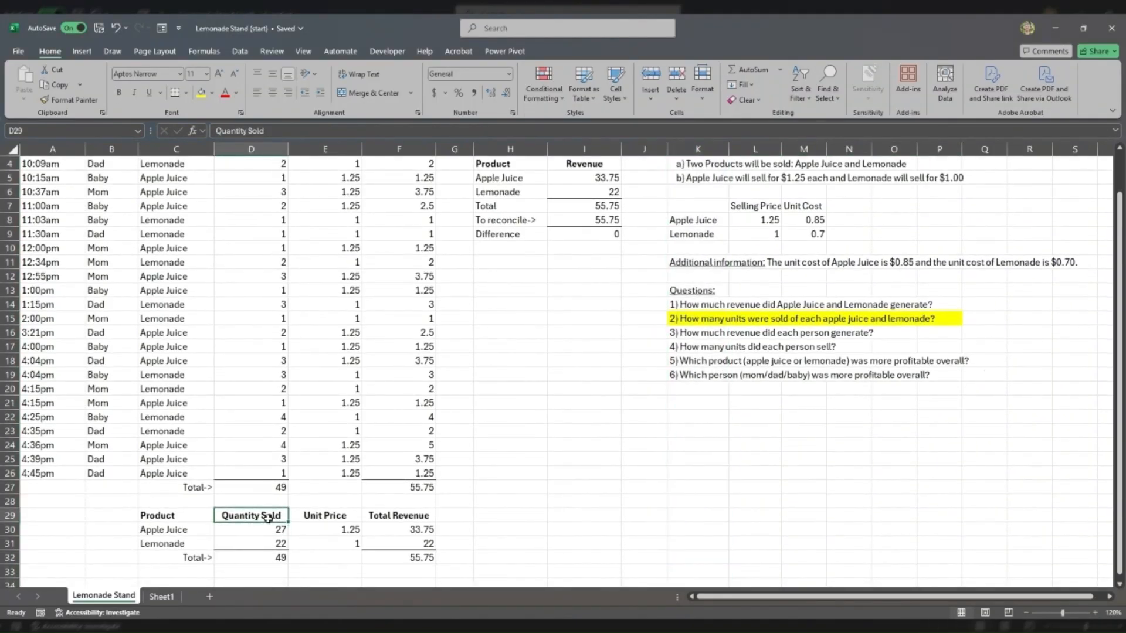
{"action": "left_click_drag", "start_coordinate": [267, 517], "coordinate": [265, 558]}
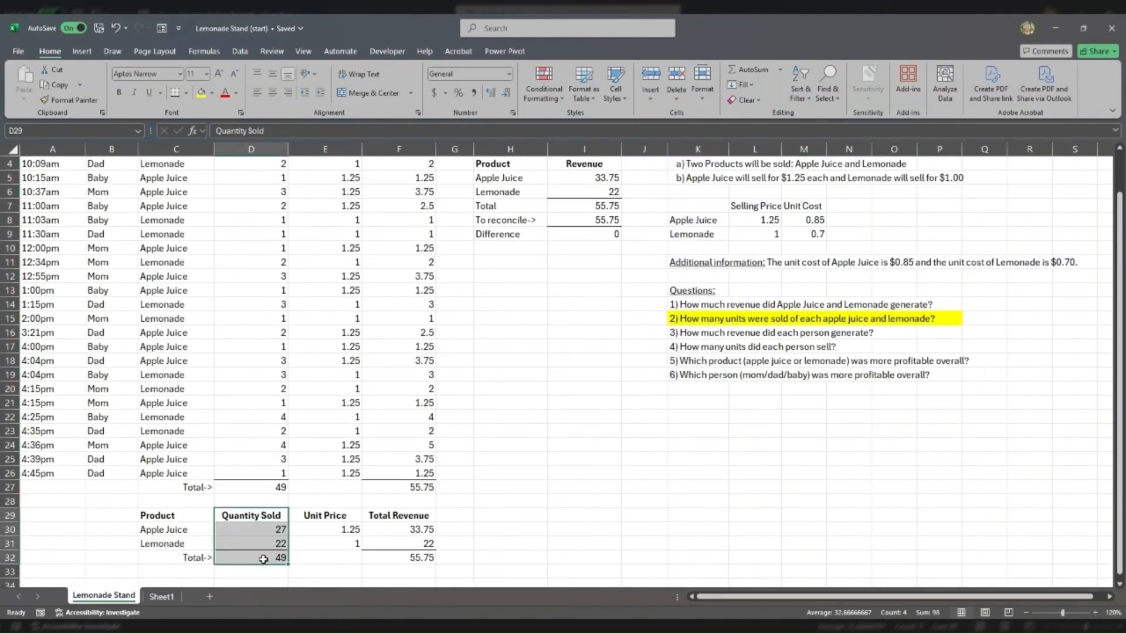
{"action": "left_click", "coordinate": [683, 318]}
{"action": "left_click_drag", "start_coordinate": [253, 517], "coordinate": [258, 558]}
{"action": "left_click", "coordinate": [389, 504]}
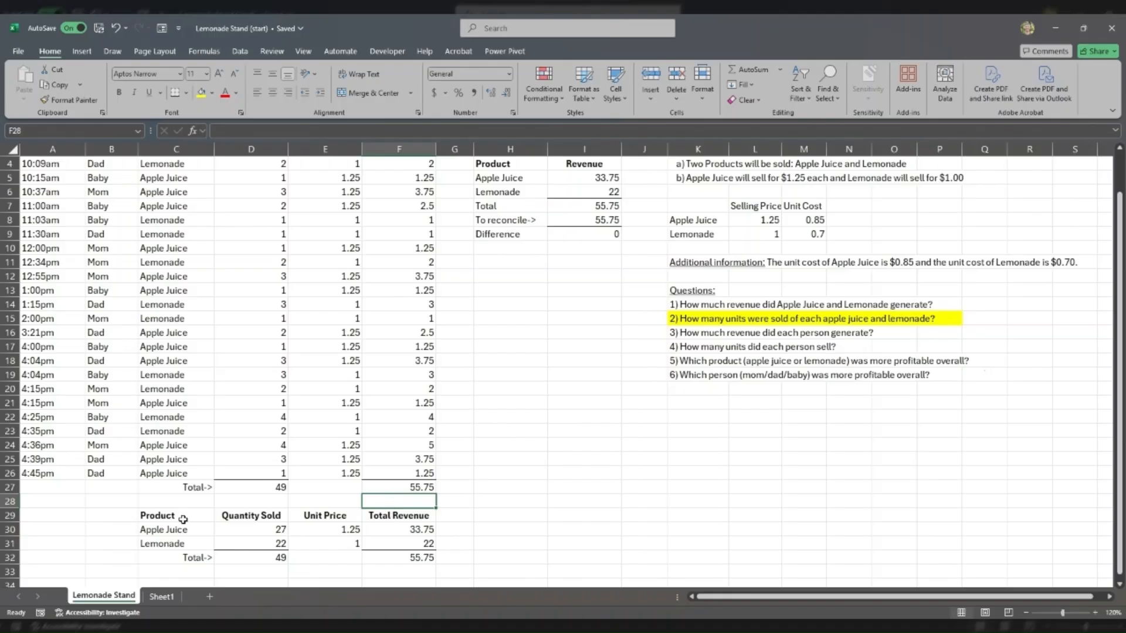
- Insert a blank row above the product table's headers and enter "Q1" in F29 over Total Revenue
{"action": "left_click", "coordinate": [11, 515]}
{"action": "key", "text": "ctrl+shift+plus"}
{"action": "left_click", "coordinate": [412, 517]}
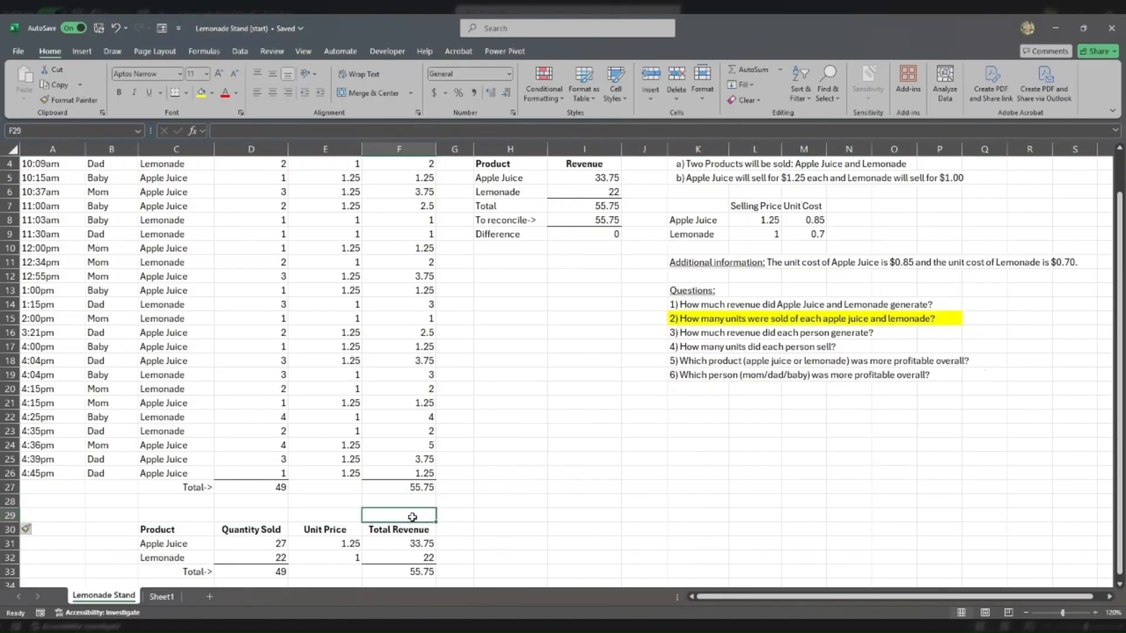
{"action": "type", "text": "Q1"}
{"action": "key", "text": "Left"}
- Enter "Q2" in D29 over Quantity Sold and center the question labels in D29:F29
{"action": "key", "text": "Left"}
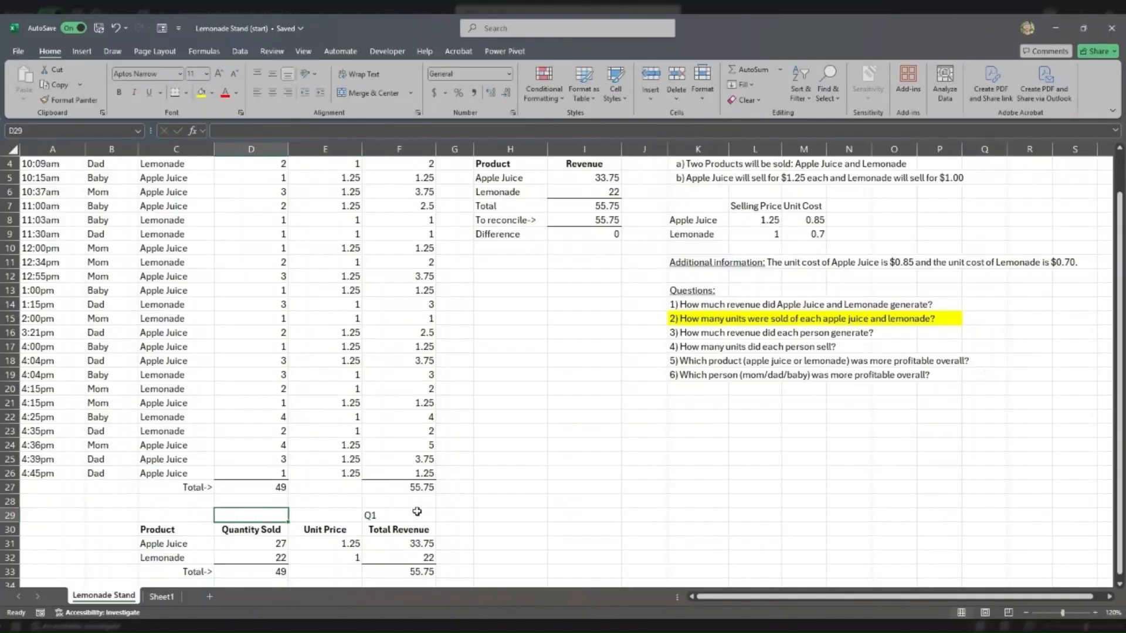
{"action": "type", "text": "Q2"}
{"action": "key", "text": "ctrl+Return"}
{"action": "key", "text": "shift+Right"}
{"action": "key", "text": "shift+Right"}
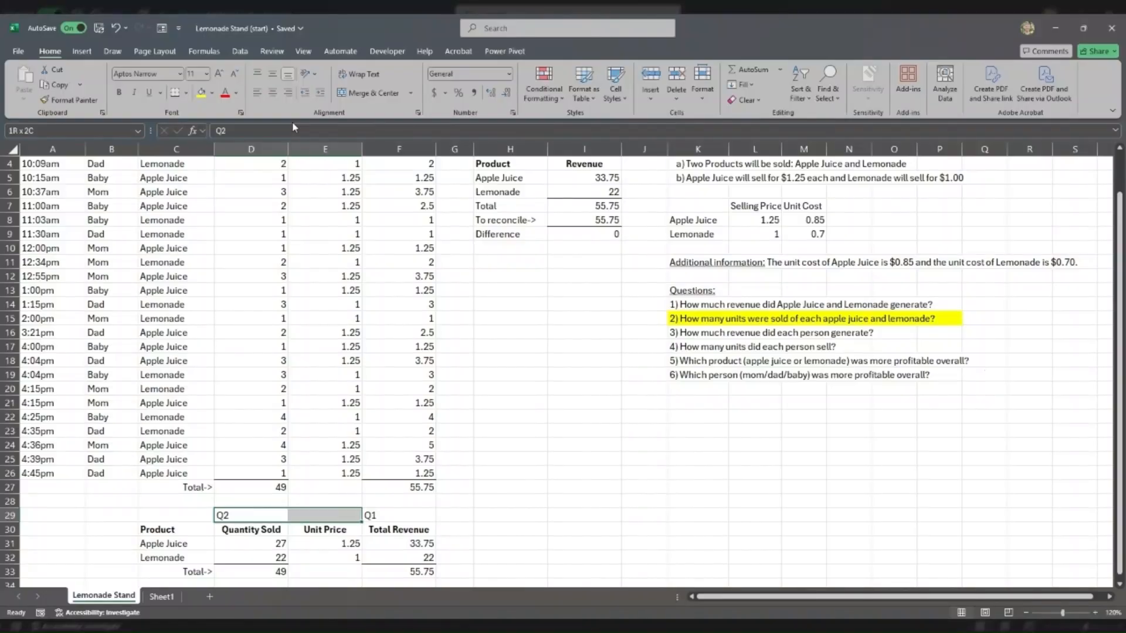
{"action": "left_click", "coordinate": [272, 93]}
{"action": "left_click", "coordinate": [621, 188]}
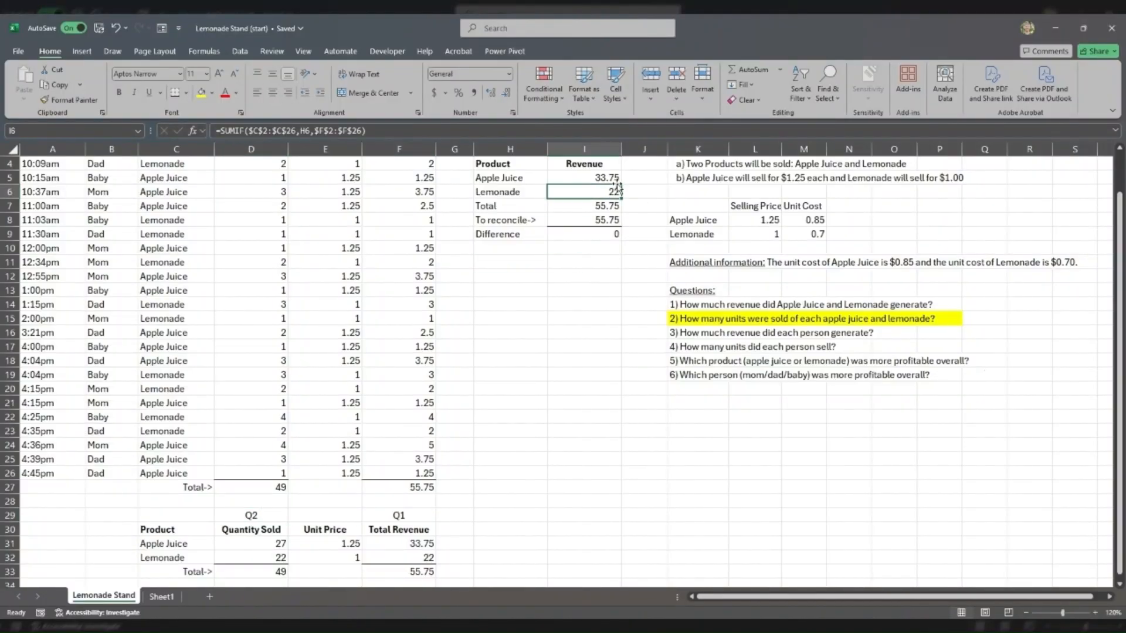
- Insert a blank column at J between the revenue summary and the scenario text
{"action": "scroll", "coordinate": [620, 188], "scroll_direction": "up", "scroll_amount": 1}
{"action": "left_click", "coordinate": [586, 191]}
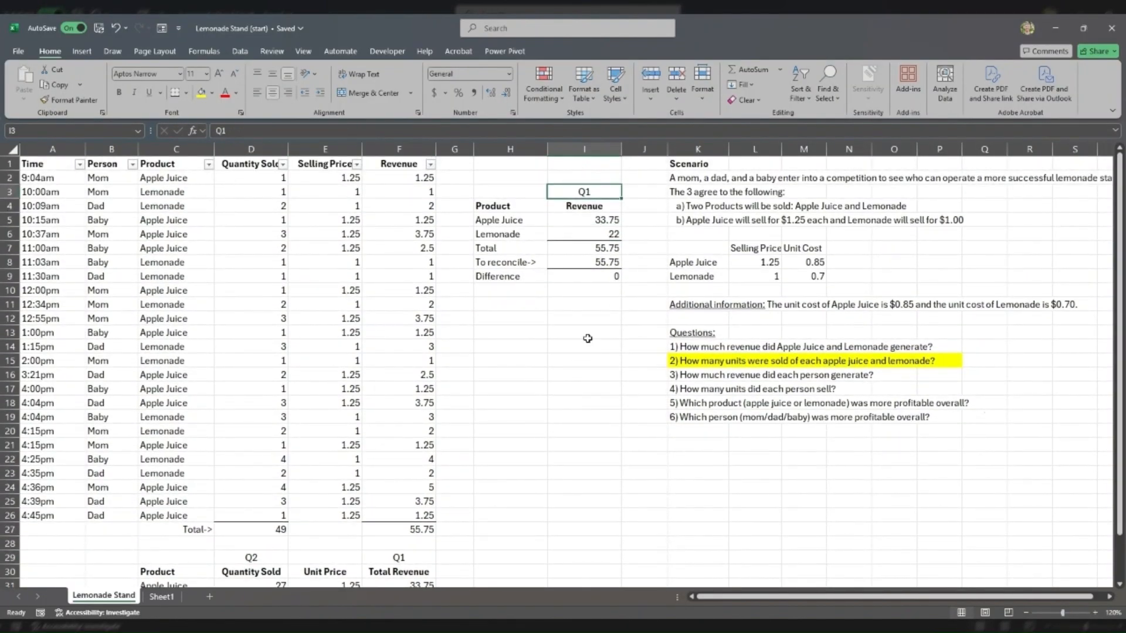
{"action": "left_click_drag", "start_coordinate": [674, 360], "coordinate": [938, 361]}
{"action": "left_click", "coordinate": [645, 149]}
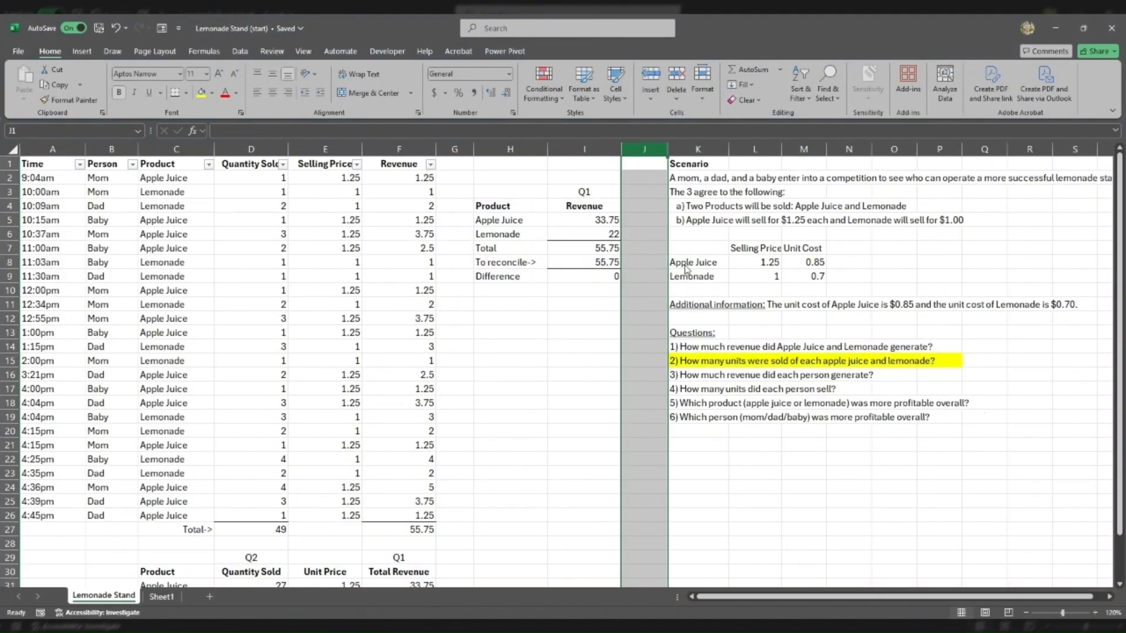
{"action": "key", "text": "ctrl+shift+plus"}
- Copy the Q1 label from I3 into J3 and change the copy to "Q2"
{"action": "left_click", "coordinate": [584, 191]}
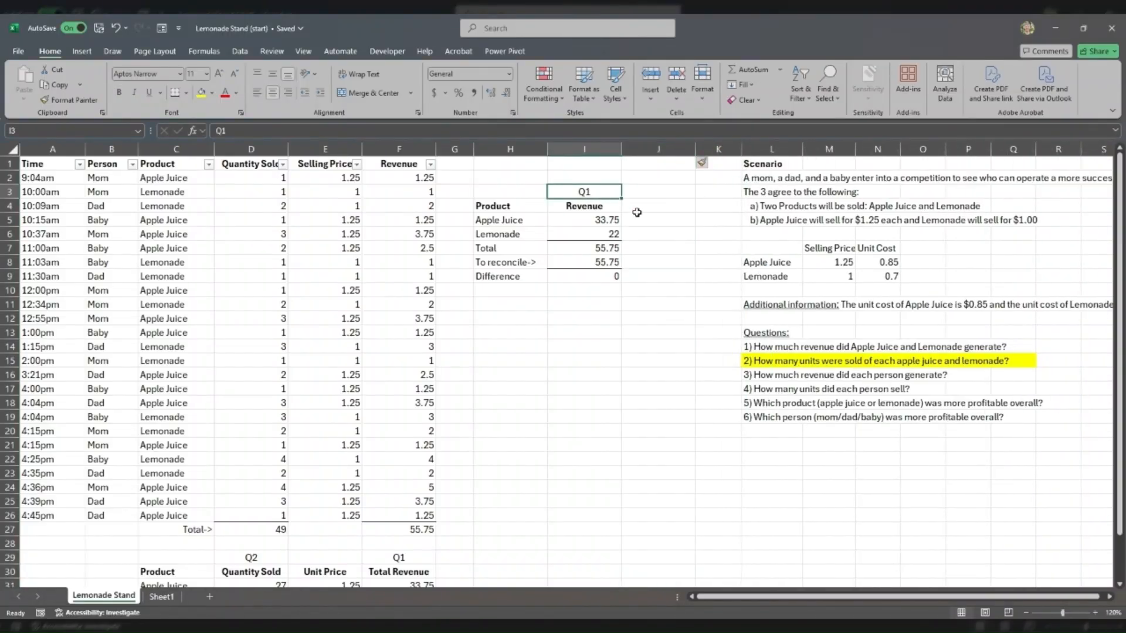
{"action": "key", "text": "ctrl+c"}
{"action": "key", "text": "Right"}
{"action": "key", "text": "ctrl+v"}
{"action": "left_click", "coordinate": [228, 129]}
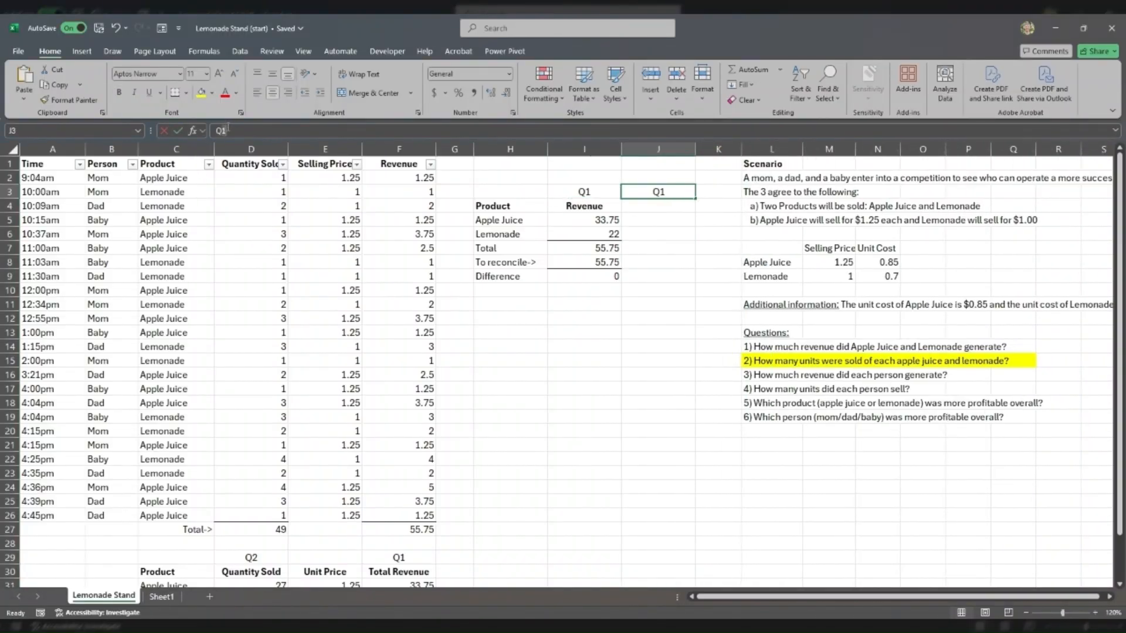
{"action": "key", "text": "BackSpace"}
{"action": "type", "text": "2"}
{"action": "key", "text": "Return"}
- Enter the header "Units Sold" in J4, beside the Revenue header
{"action": "left_click", "coordinate": [584, 205]}
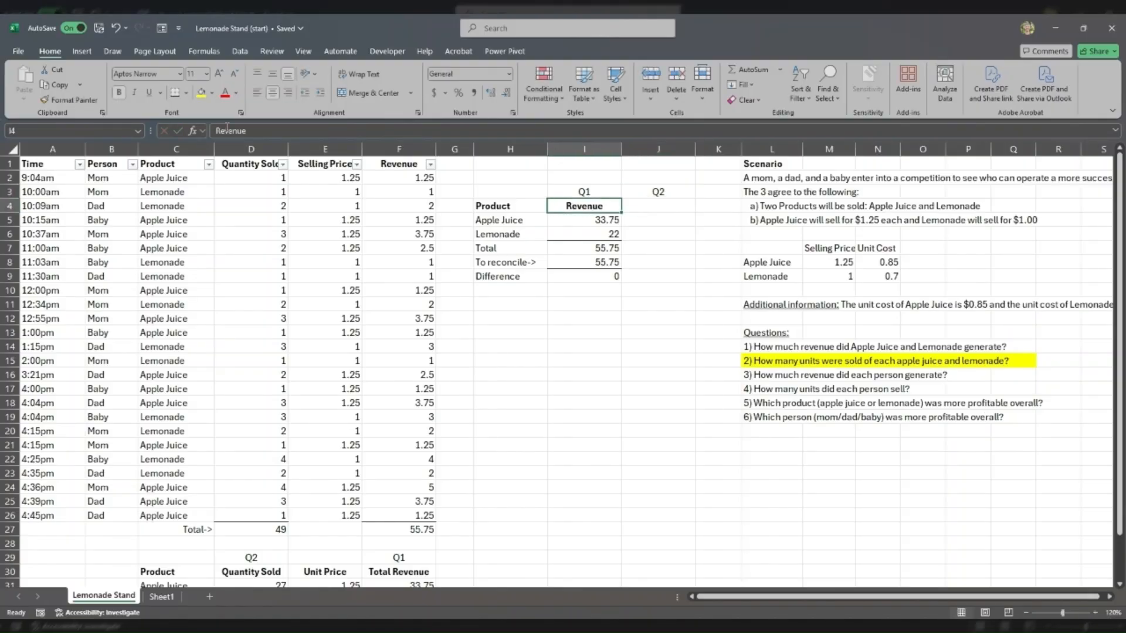
{"action": "left_click", "coordinate": [251, 163]}
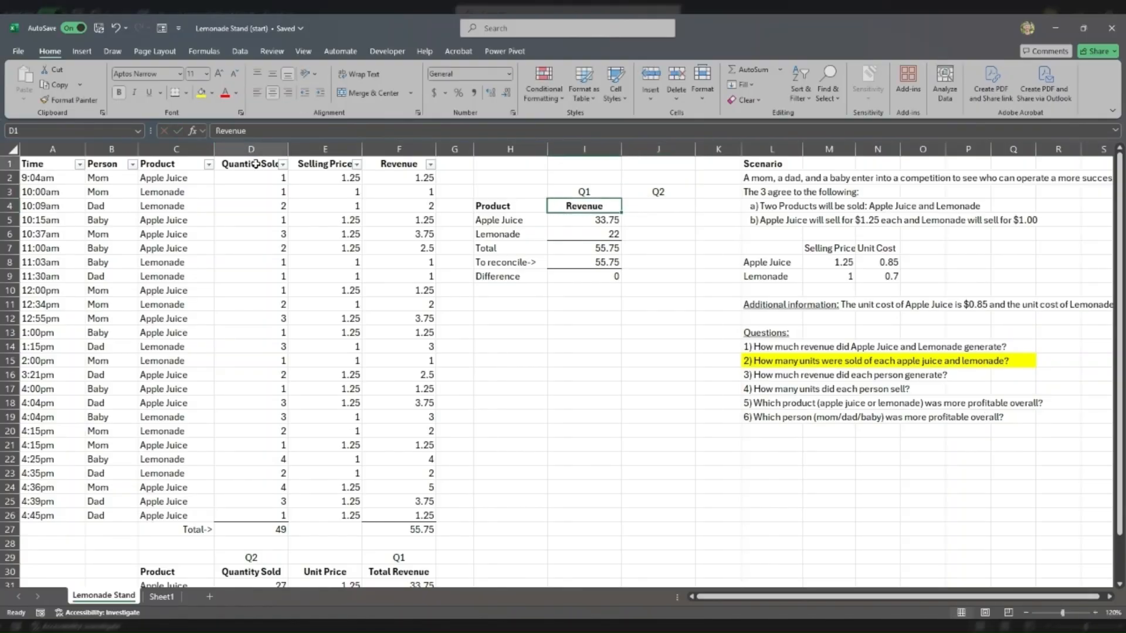
{"action": "left_click", "coordinate": [661, 206]}
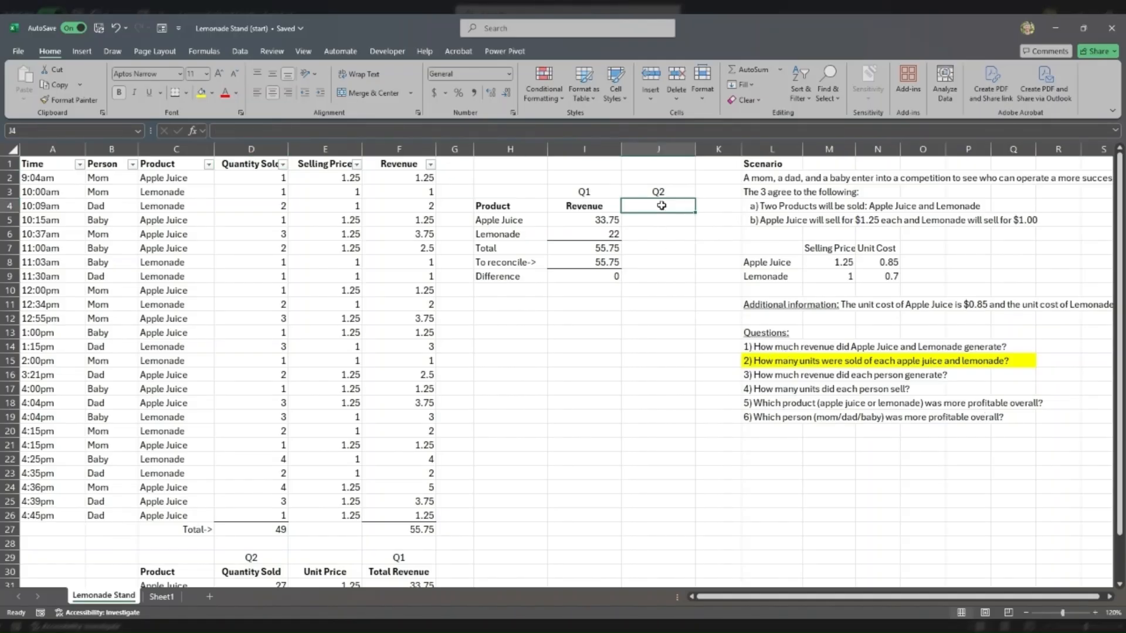
{"action": "type", "text": "Uni"}
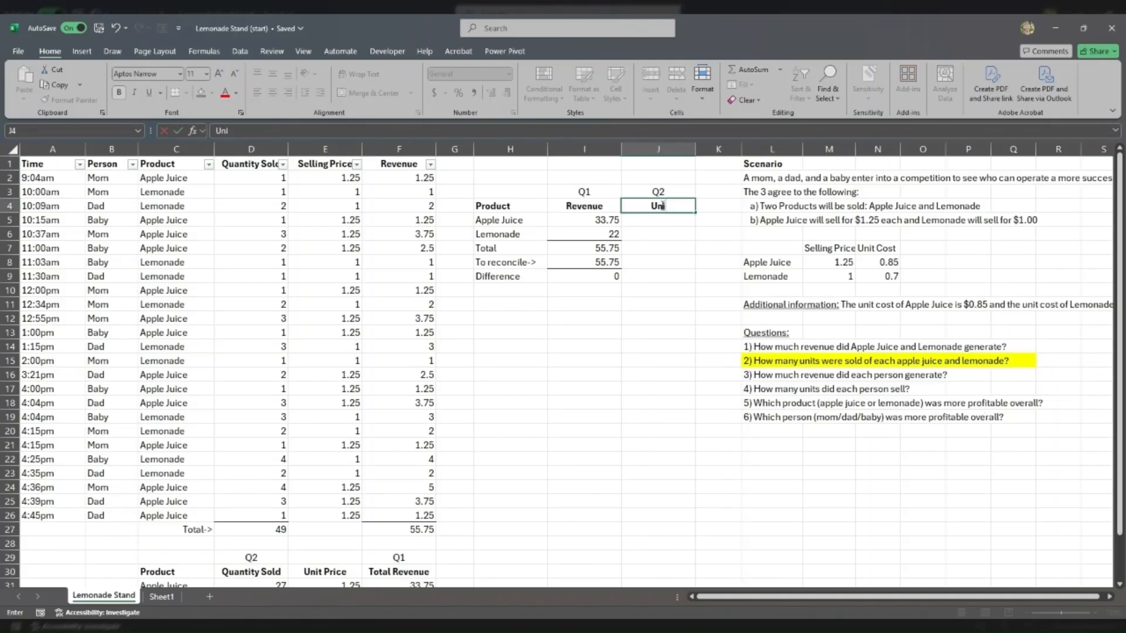
{"action": "type", "text": "ts Sold"}
{"action": "key", "text": "Return"}
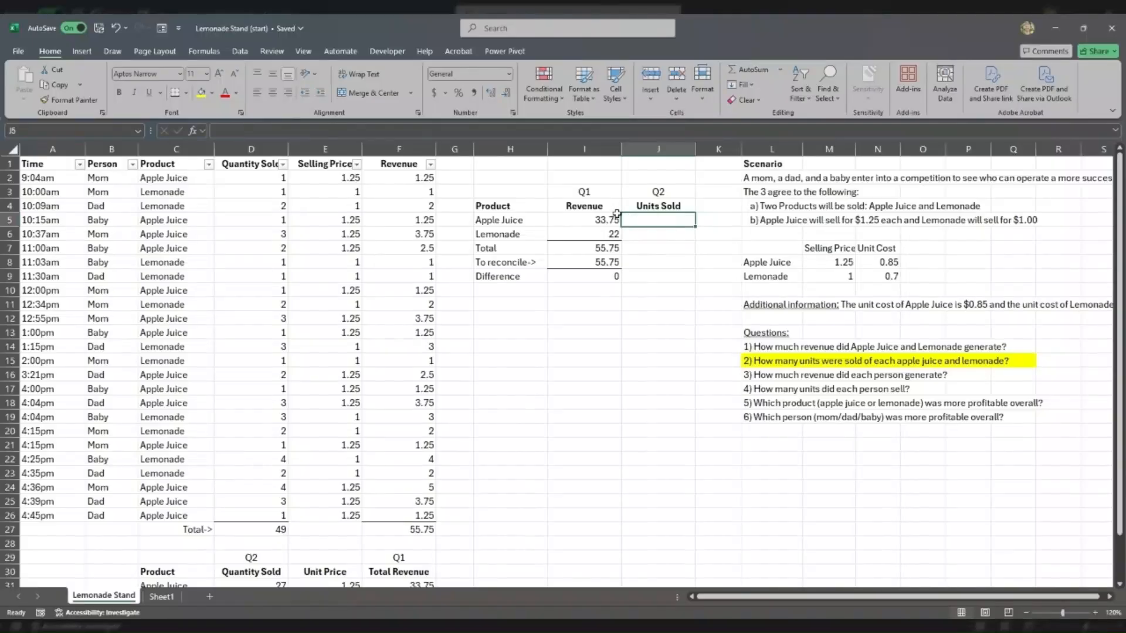
- Inspect the SUM formula in D27 that totals the Quantity Sold column
{"action": "left_click", "coordinate": [263, 530]}
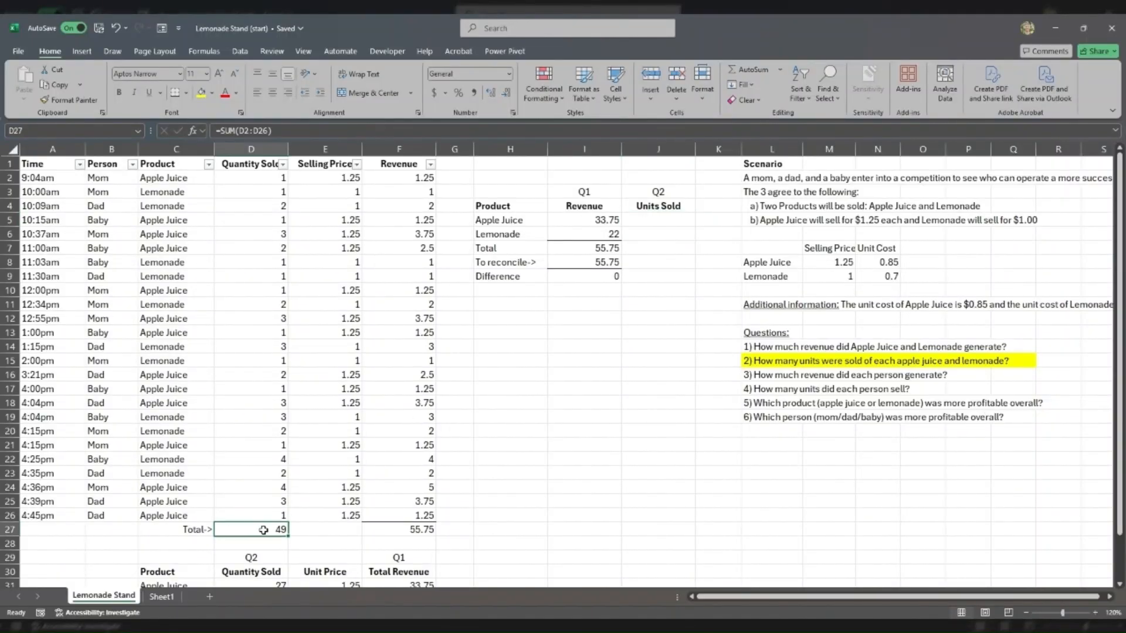
{"action": "double_click", "coordinate": [265, 530]}
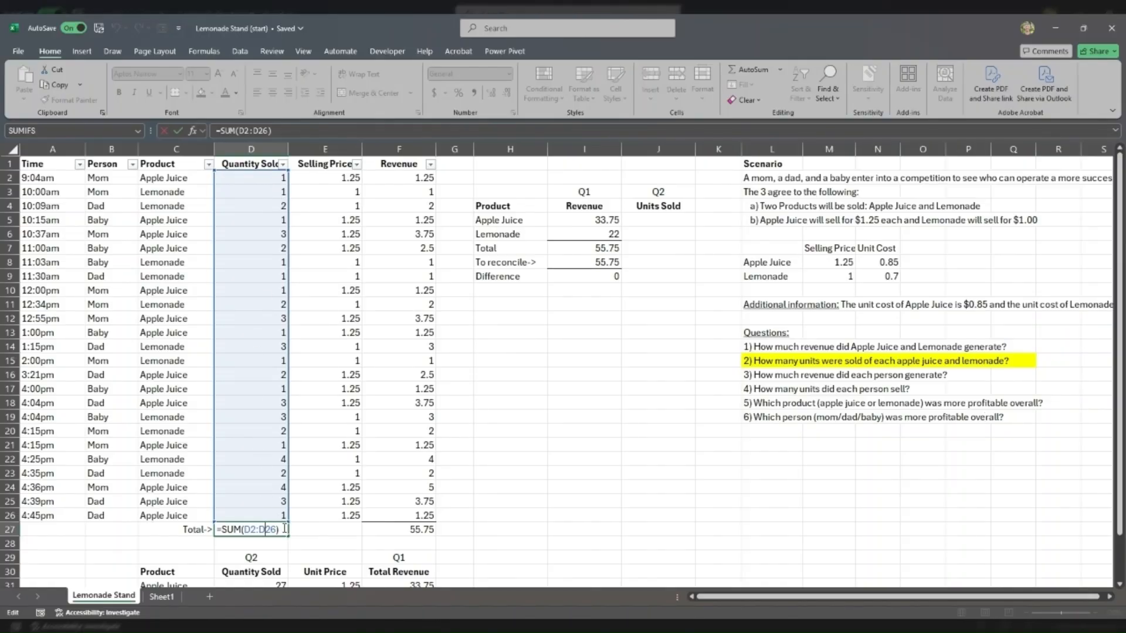
{"action": "left_click_drag", "start_coordinate": [284, 528], "coordinate": [186, 527]}
{"action": "left_click_drag", "start_coordinate": [279, 529], "coordinate": [194, 525]}
{"action": "key", "text": "Return"}
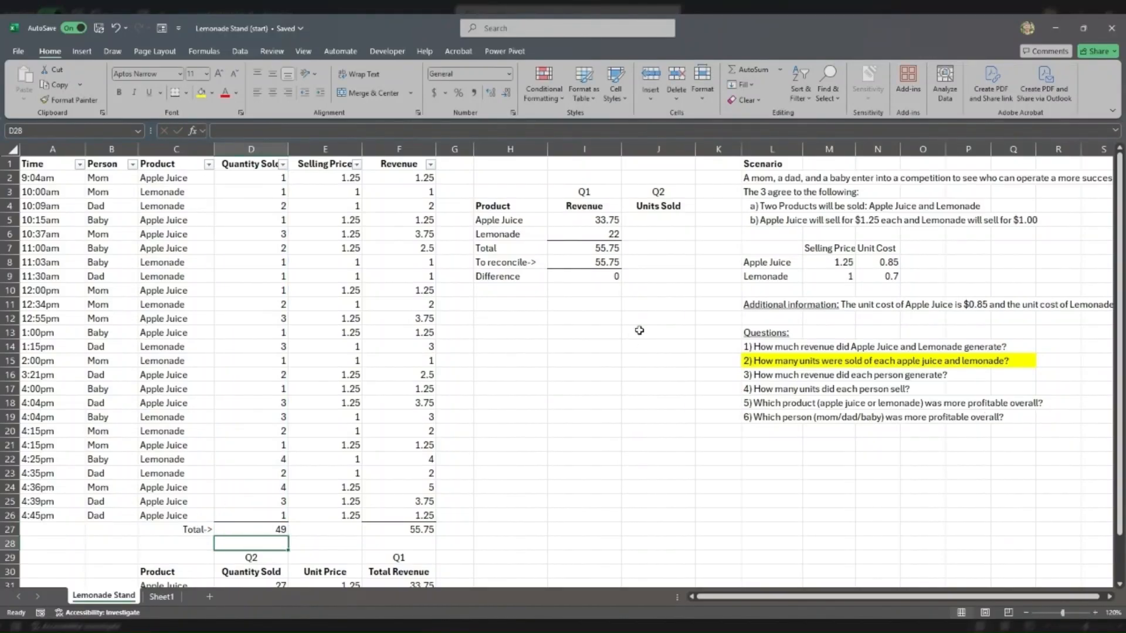
- Examine where the summary table's Apple Juice row meets the Units Sold column at J5
{"action": "left_click", "coordinate": [656, 218]}
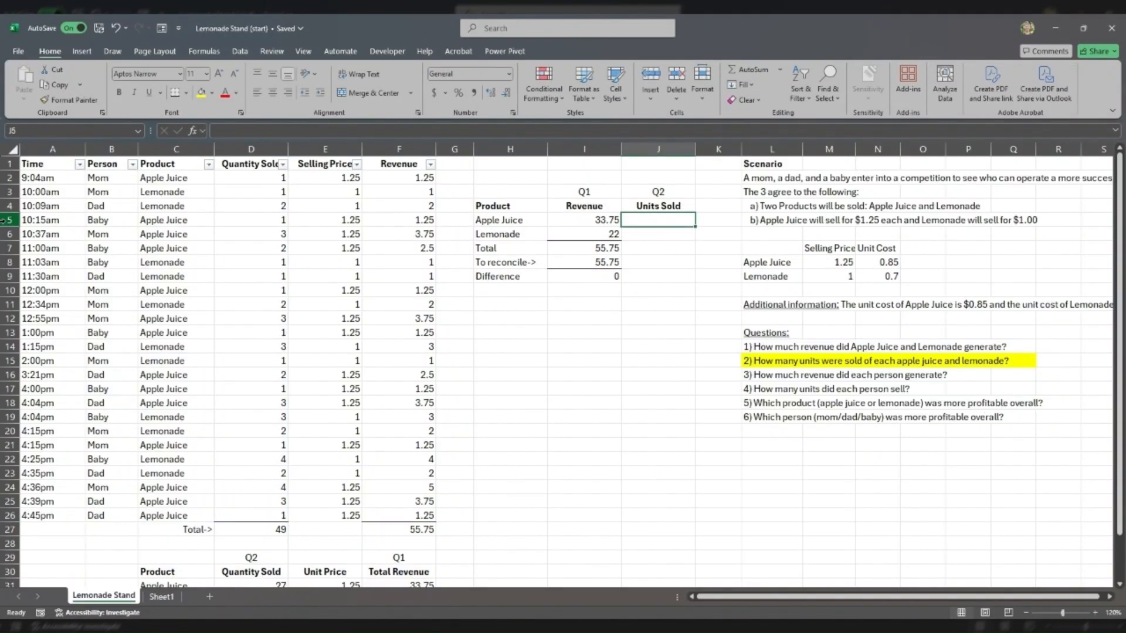
{"action": "key", "text": "shift+space"}
{"action": "left_click", "coordinate": [641, 147], "text": "ctrl"}
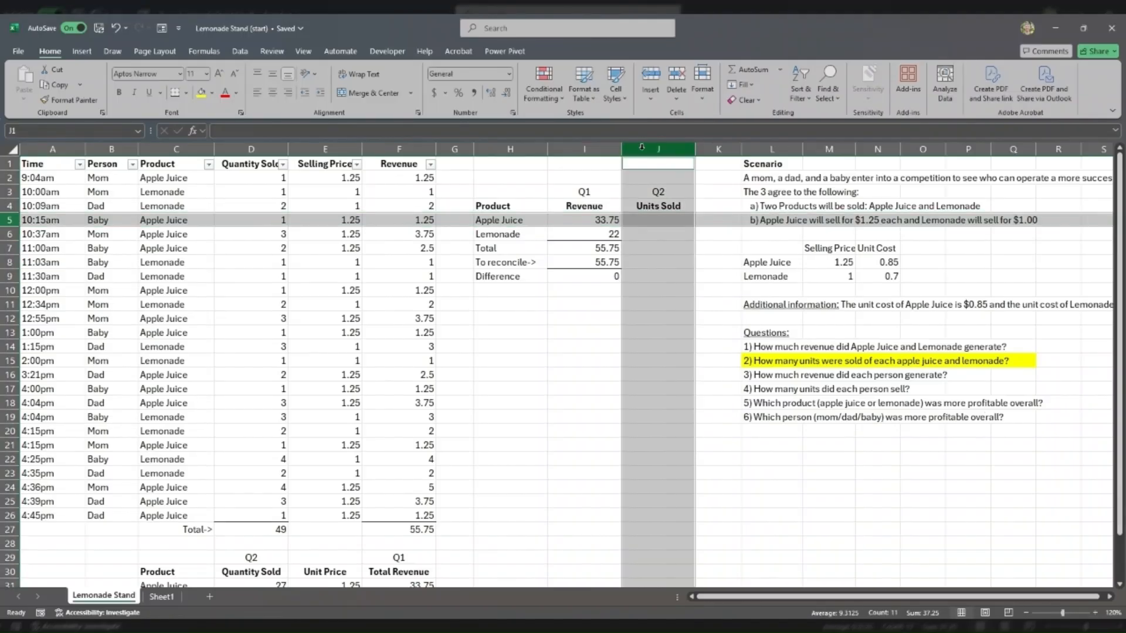
{"action": "left_click", "coordinate": [655, 216]}
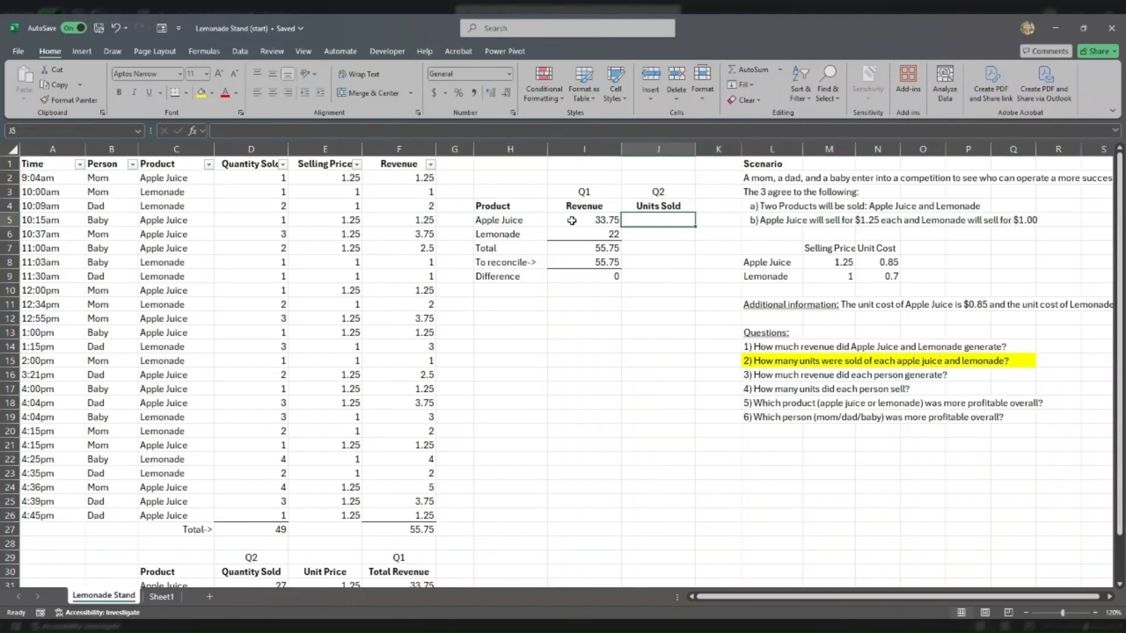
{"action": "left_click", "coordinate": [519, 221]}
{"action": "left_click", "coordinate": [654, 220]}
{"action": "left_click", "coordinate": [526, 221]}
{"action": "left_click", "coordinate": [660, 219]}
- Pick out the individual Quantity Sold cells of the Apple Juice sales from D2 down to D18
{"action": "left_click", "coordinate": [238, 177]}
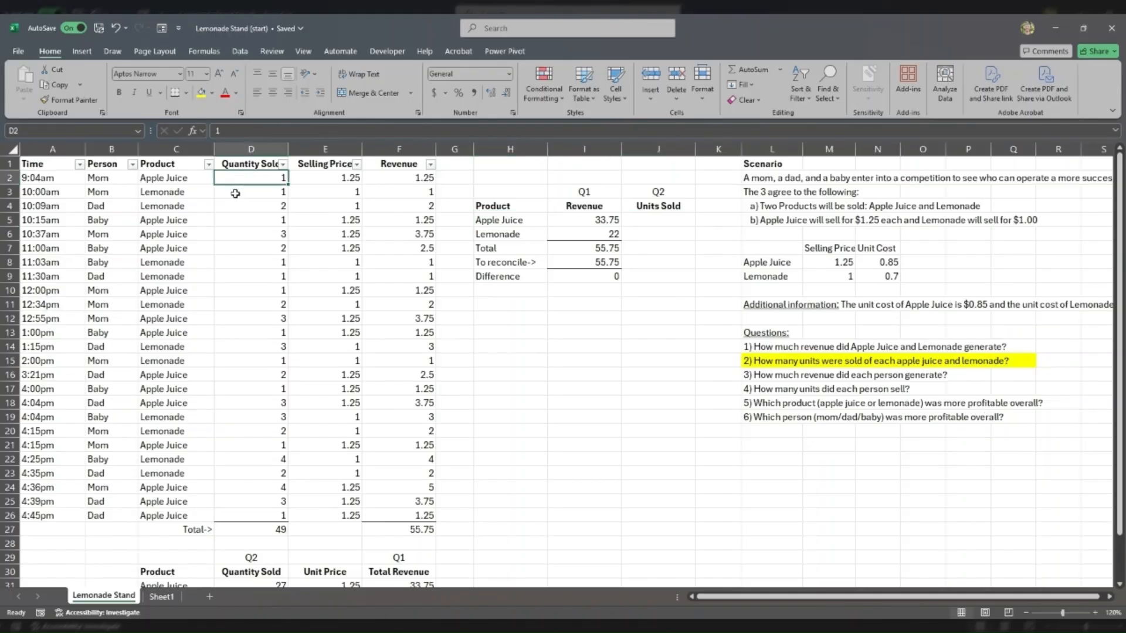
{"action": "left_click_drag", "start_coordinate": [234, 218], "coordinate": [232, 242], "text": "ctrl"}
{"action": "left_click", "coordinate": [233, 290], "text": "ctrl"}
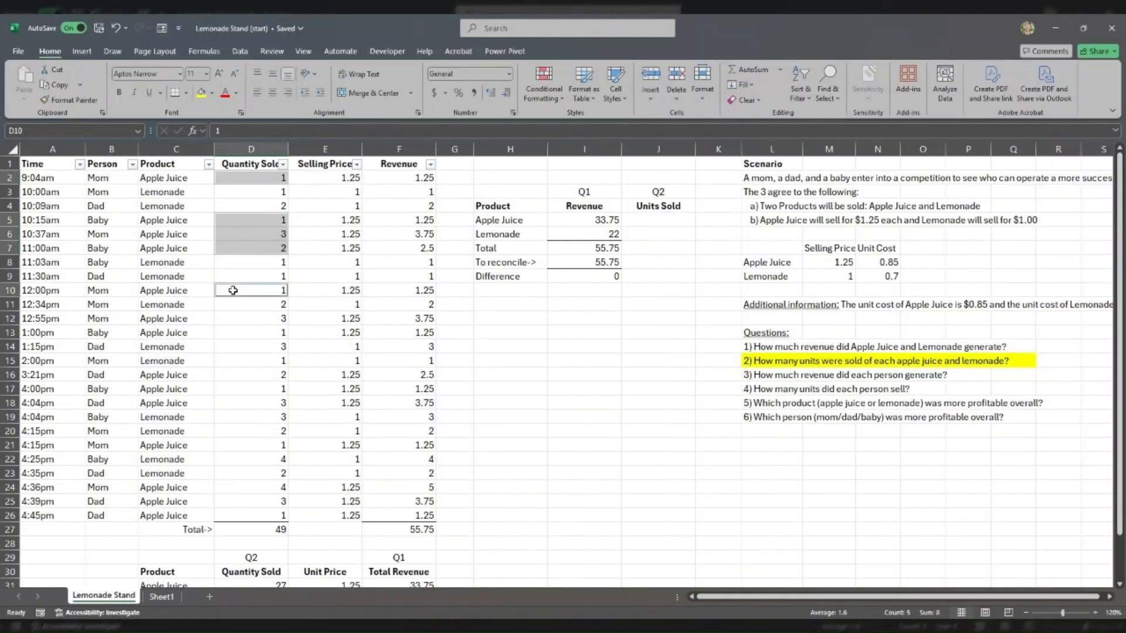
{"action": "left_click", "coordinate": [227, 318], "text": "ctrl"}
{"action": "left_click", "coordinate": [228, 332], "text": "ctrl"}
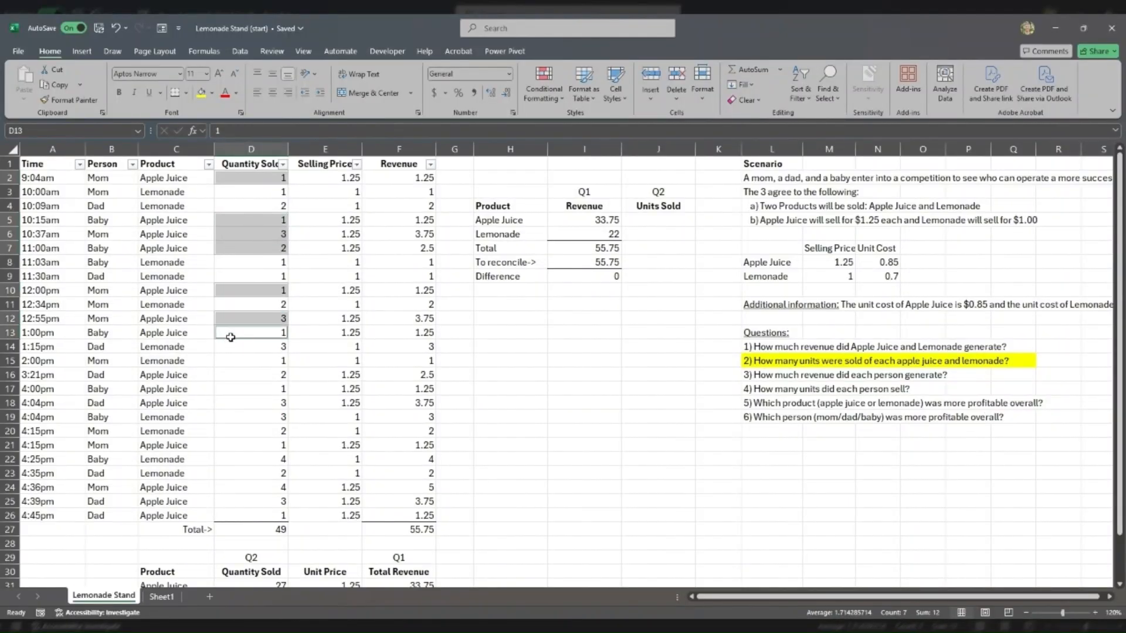
{"action": "left_click", "coordinate": [228, 374], "text": "ctrl"}
{"action": "left_click", "coordinate": [228, 389], "text": "ctrl"}
{"action": "left_click", "coordinate": [229, 402], "text": "ctrl"}
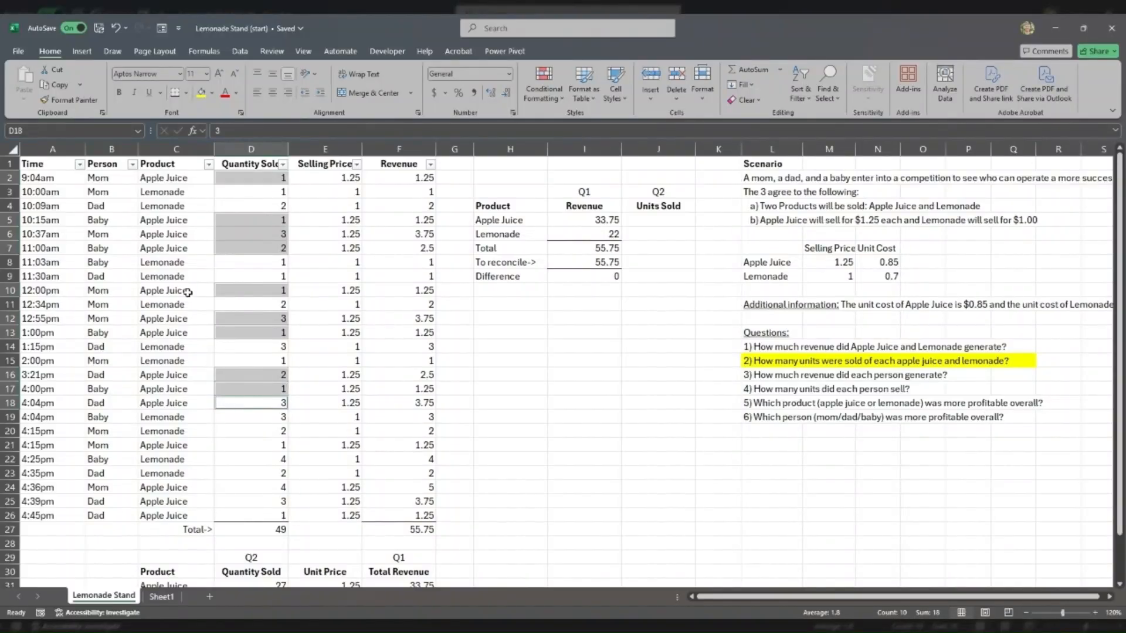
{"action": "key", "text": "ctrl+Home"}
{"action": "key", "text": "ctrl+shift+End"}
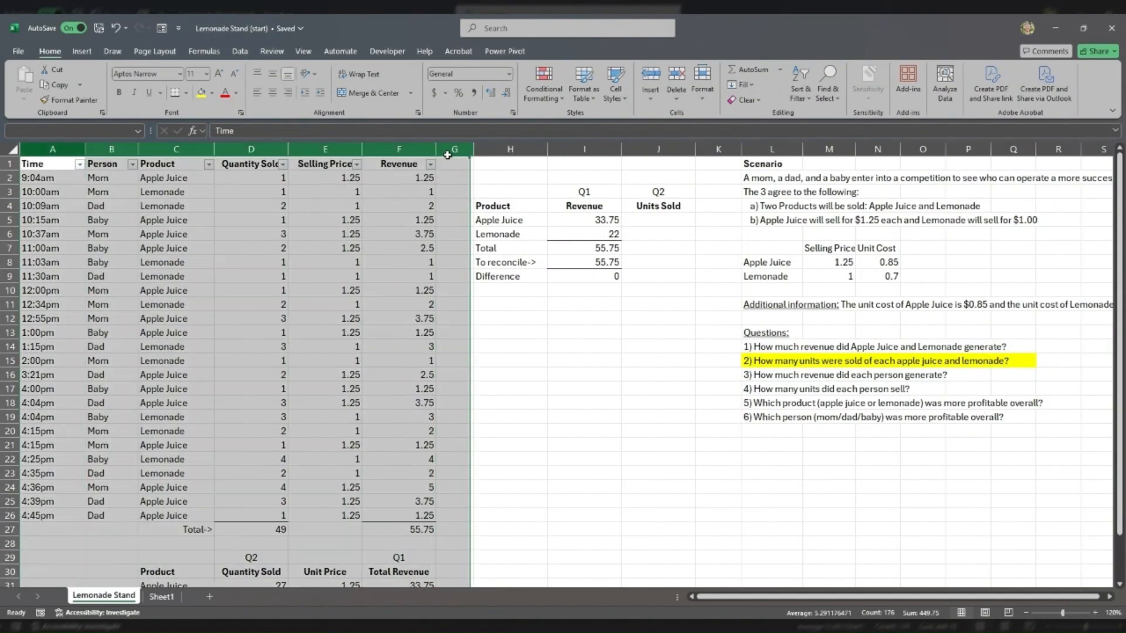
{"action": "left_click", "coordinate": [195, 217]}
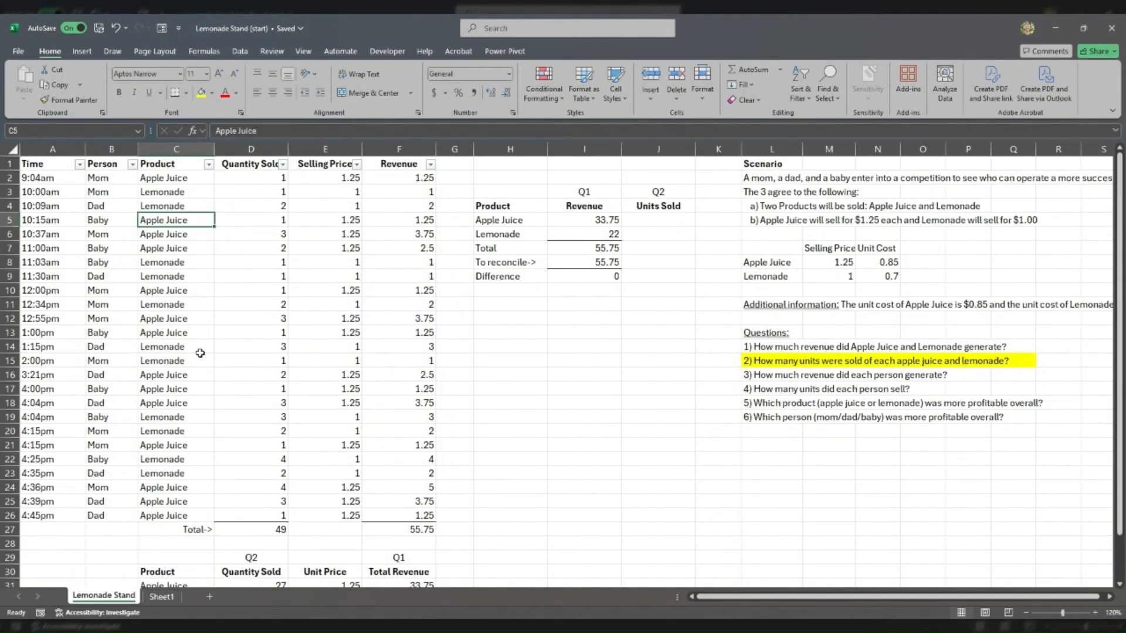
- Review the product table below the sales list, checking its Apple Juice and Lemonade rows
{"action": "scroll", "coordinate": [190, 384], "scroll_direction": "down", "scroll_amount": 1}
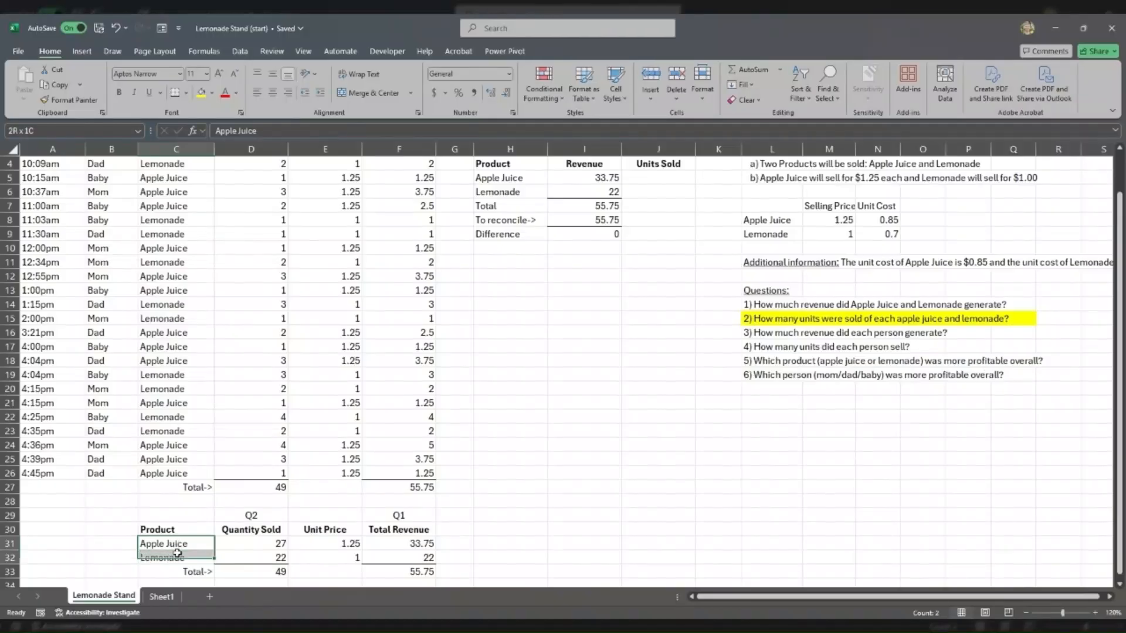
{"action": "left_click_drag", "start_coordinate": [168, 548], "coordinate": [387, 559]}
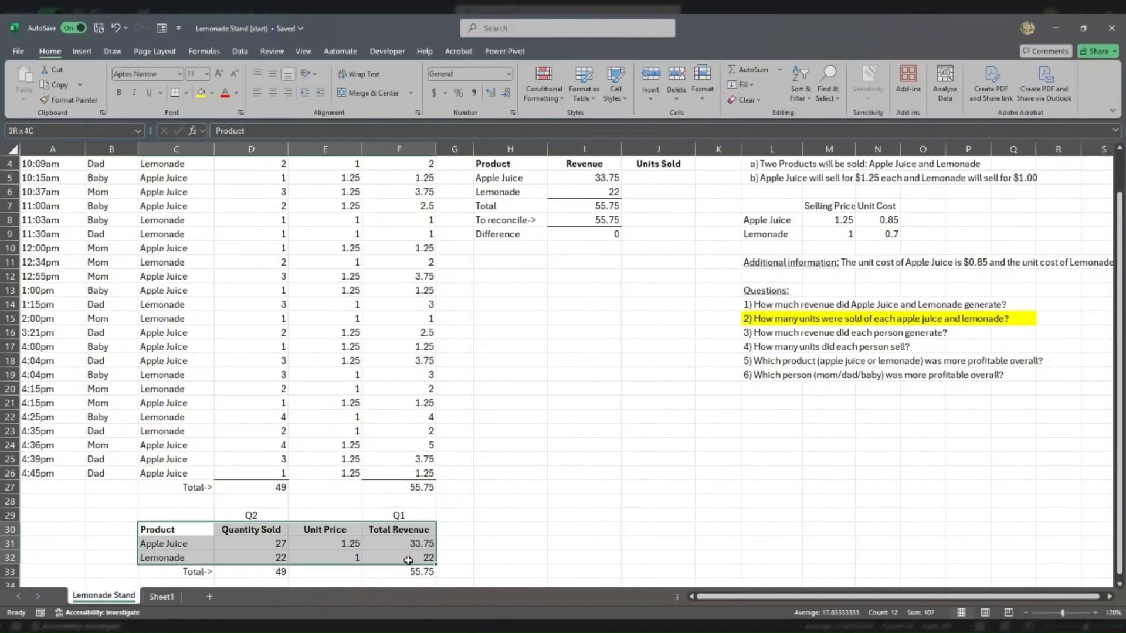
{"action": "mouse_move", "coordinate": [187, 548]}
{"action": "left_mouse_down"}
{"action": "mouse_move", "coordinate": [182, 560]}
{"action": "mouse_move", "coordinate": [176, 531]}
{"action": "mouse_move", "coordinate": [175, 543]}
{"action": "left_mouse_up"}
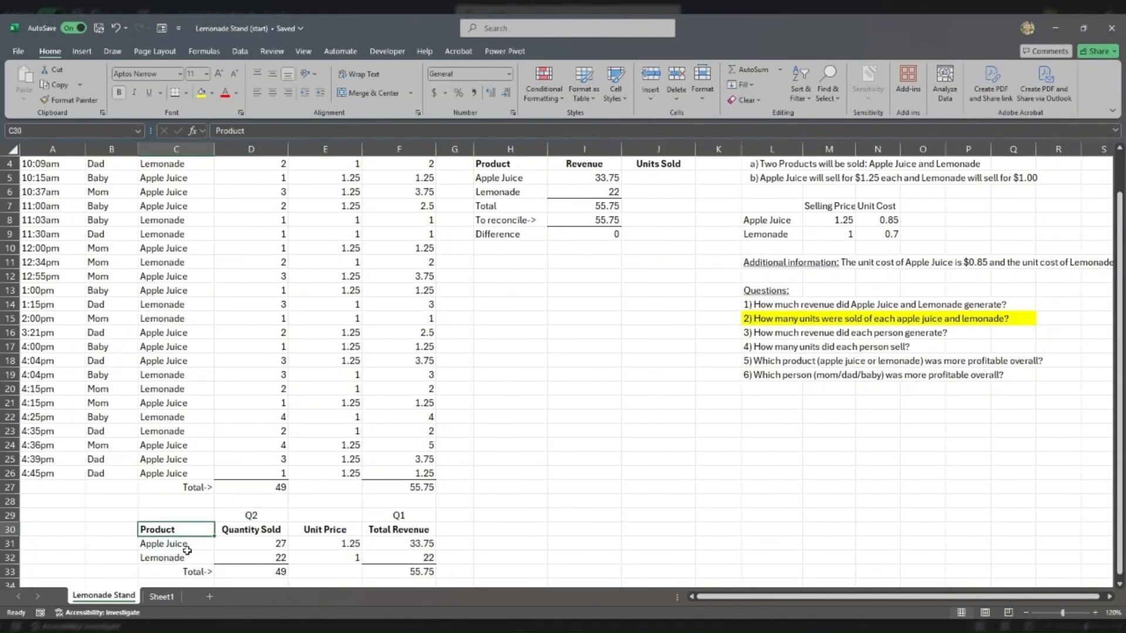
{"action": "left_click", "coordinate": [190, 557]}
{"action": "left_click", "coordinate": [194, 530]}
{"action": "left_click", "coordinate": [193, 558]}
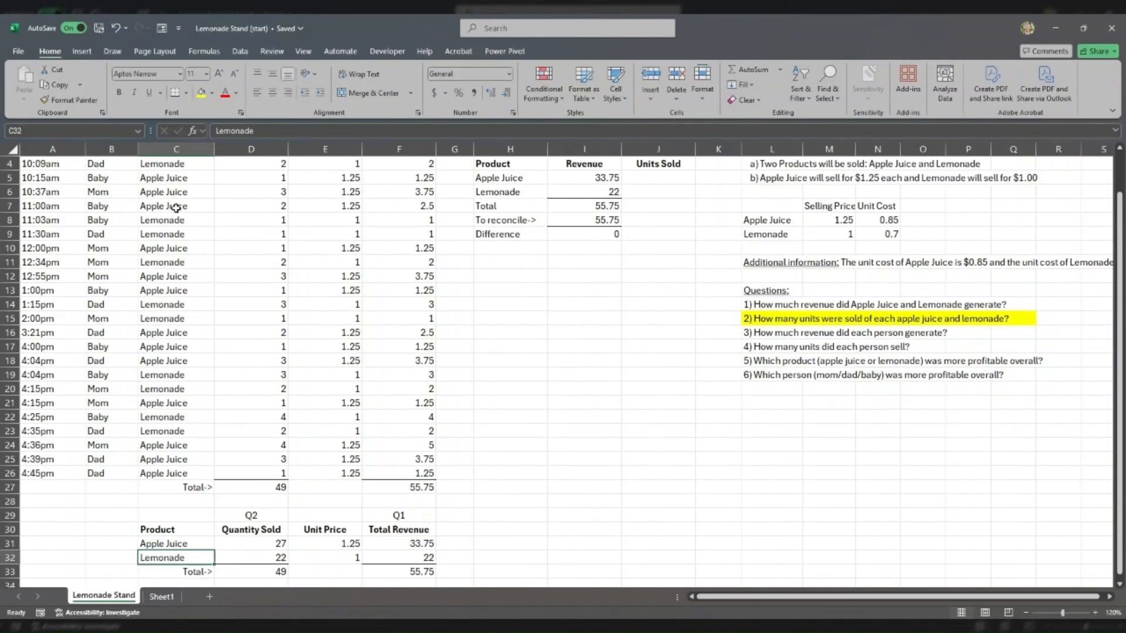
- Temporarily filter the sales list to Apple Juice and compare its quantities with the product table's Apple Juice row
{"action": "scroll", "coordinate": [195, 191], "scroll_direction": "up", "scroll_amount": 1}
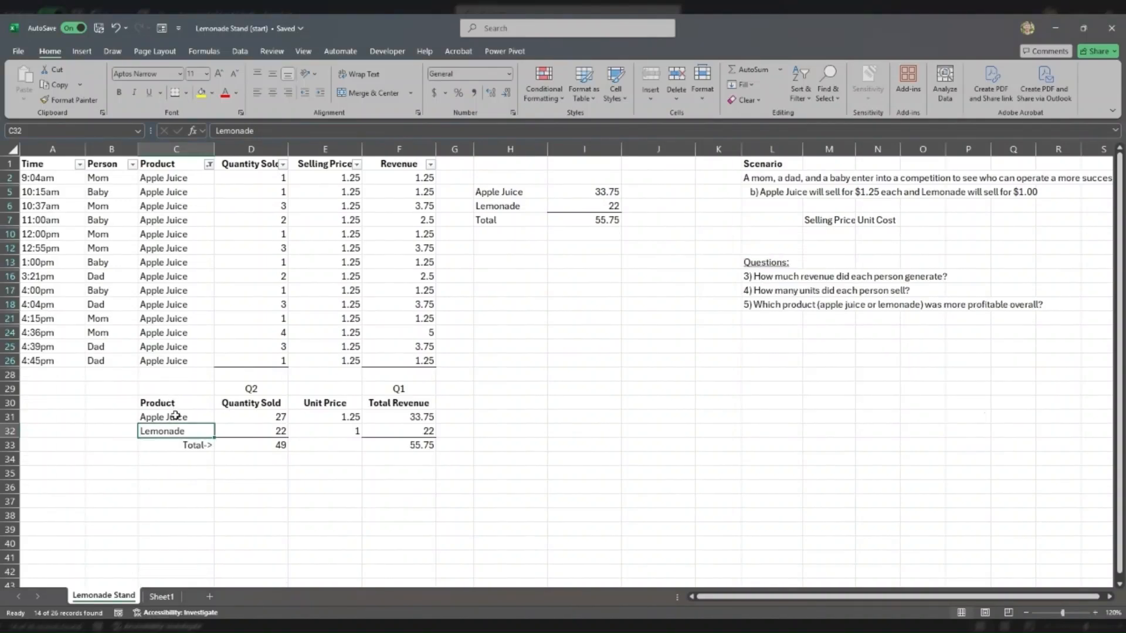
{"action": "left_click_drag", "start_coordinate": [173, 417], "coordinate": [402, 445]}
{"action": "left_click", "coordinate": [189, 214]}
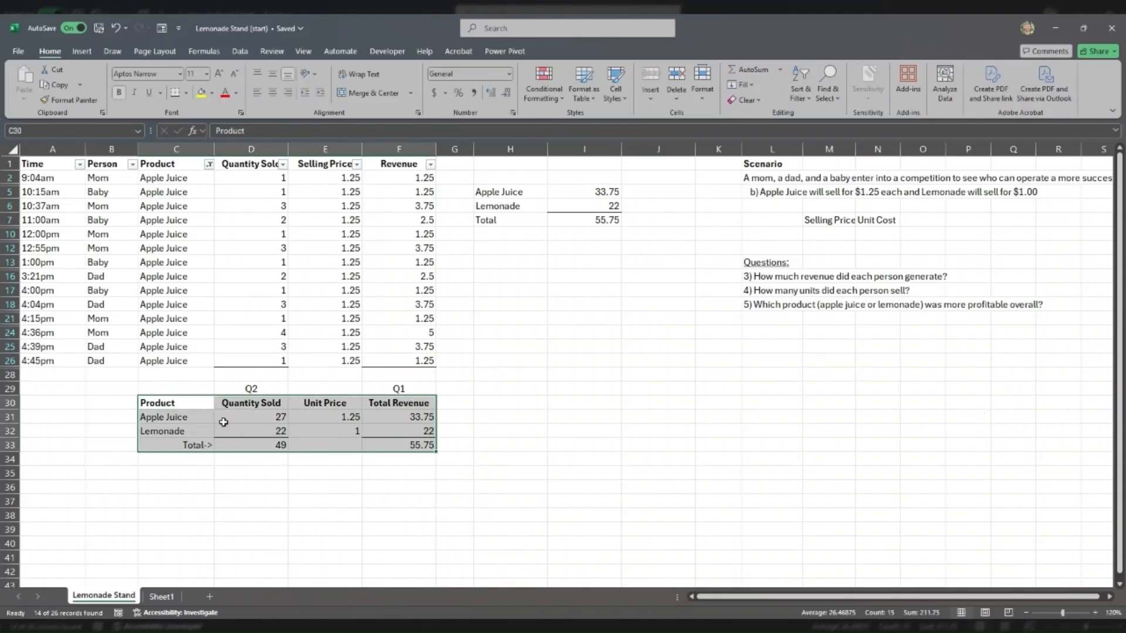
{"action": "left_click", "coordinate": [196, 406]}
{"action": "left_click_drag", "start_coordinate": [196, 406], "coordinate": [416, 447]}
{"action": "left_click_drag", "start_coordinate": [205, 417], "coordinate": [289, 422]}
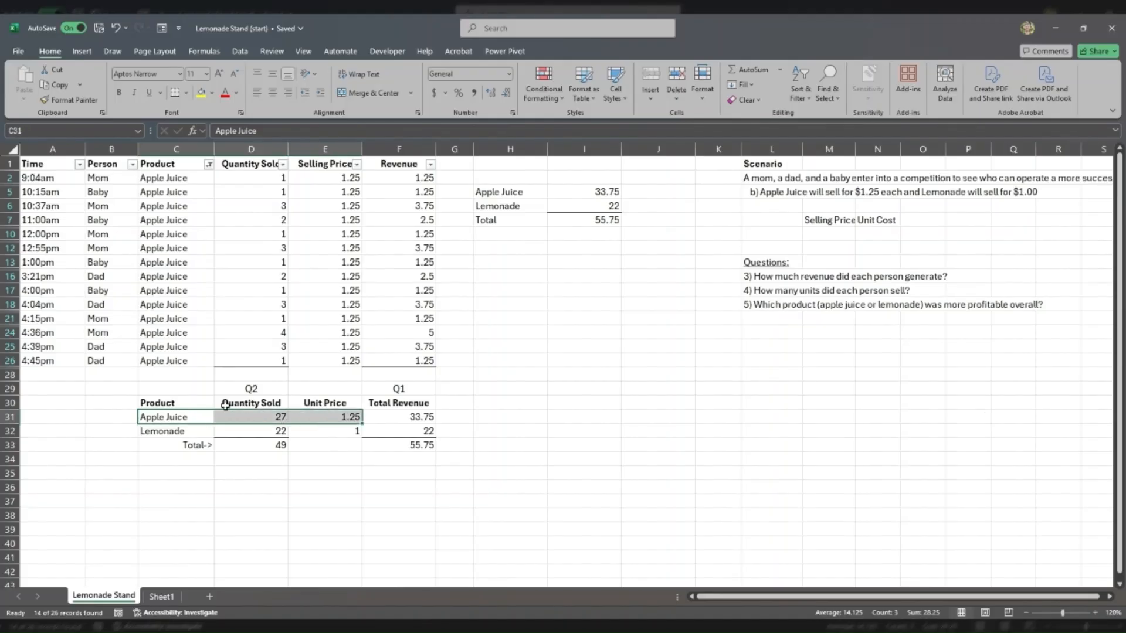
{"action": "left_click_drag", "start_coordinate": [241, 360], "coordinate": [252, 174]}
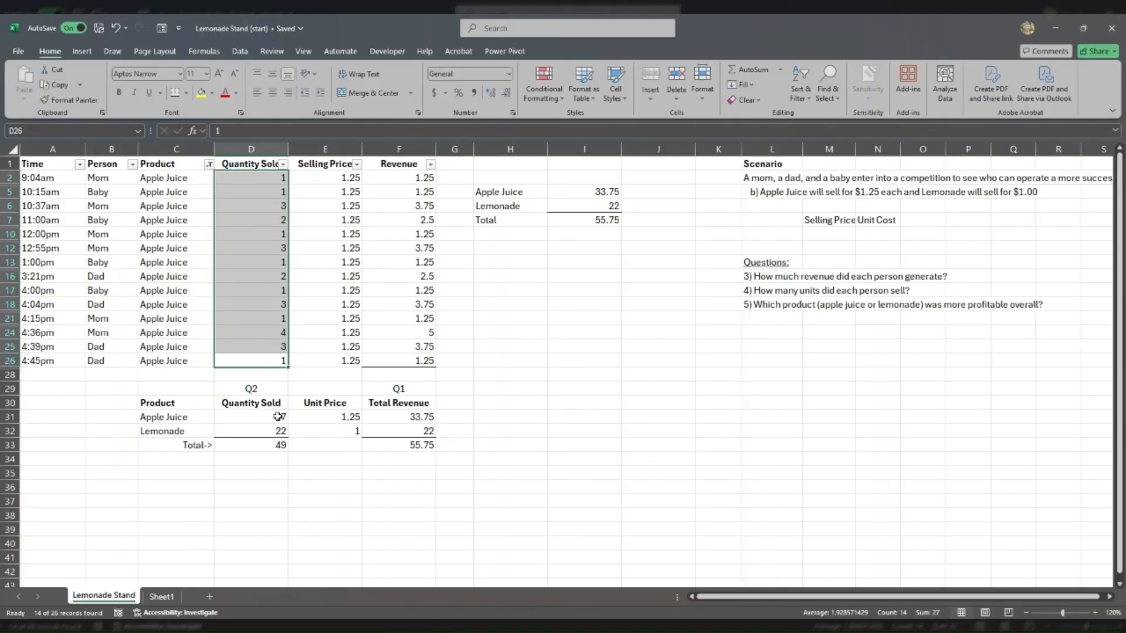
{"action": "left_click_drag", "start_coordinate": [202, 418], "coordinate": [245, 427]}
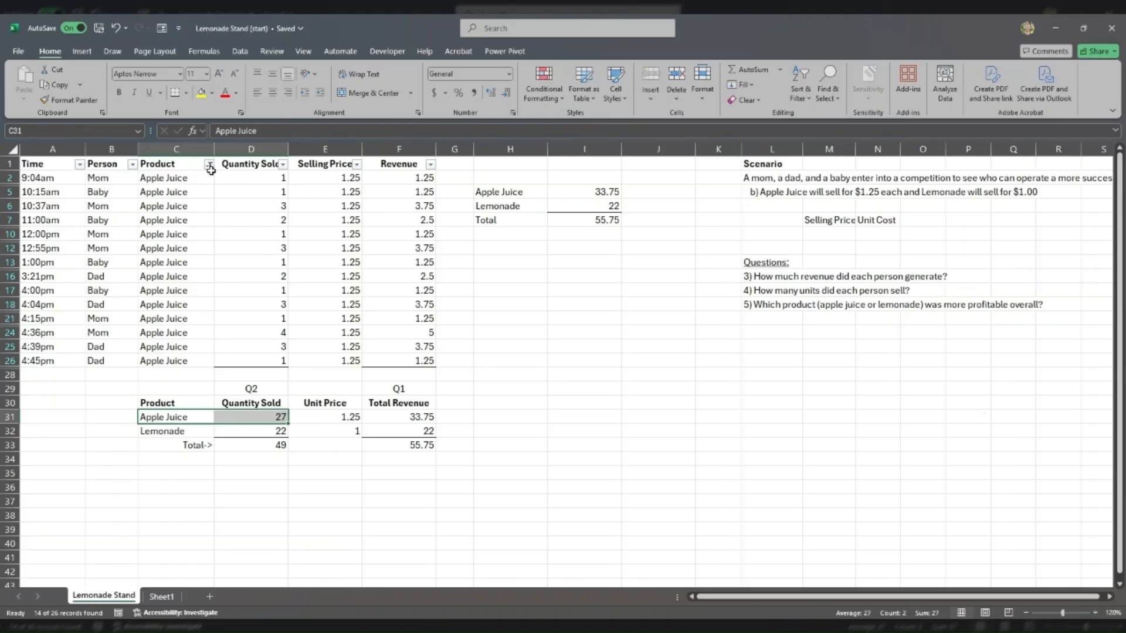
- Enter =SUMIF(C2:C26,H5,D2:D26) in J5 for the units of Apple Juice sold
{"action": "left_click", "coordinate": [662, 225]}
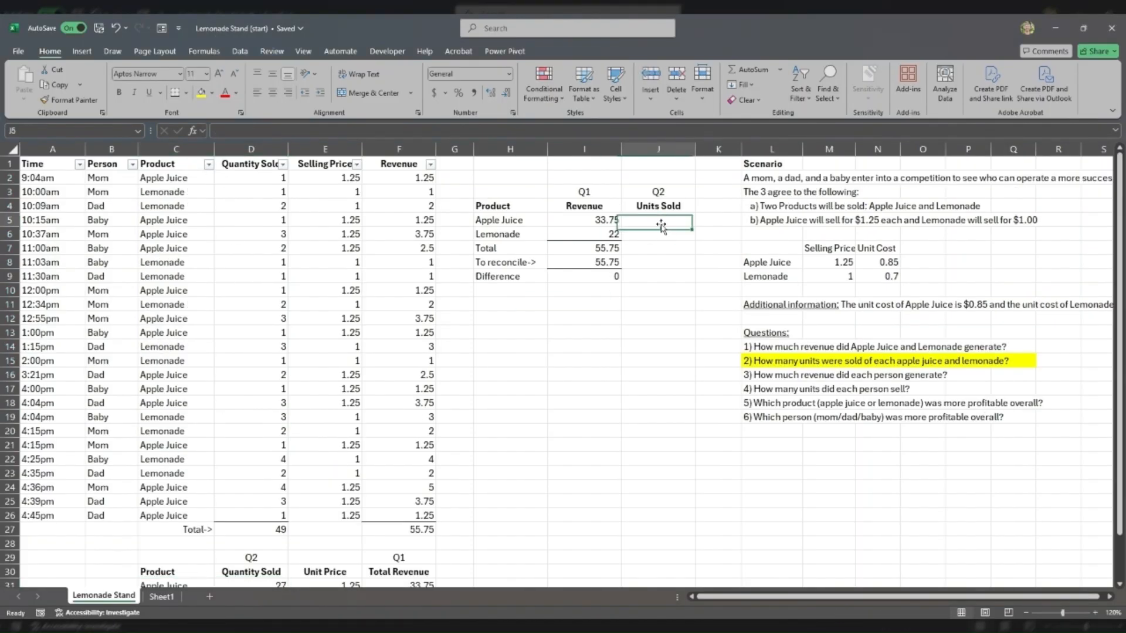
{"action": "type", "text": "=su"}
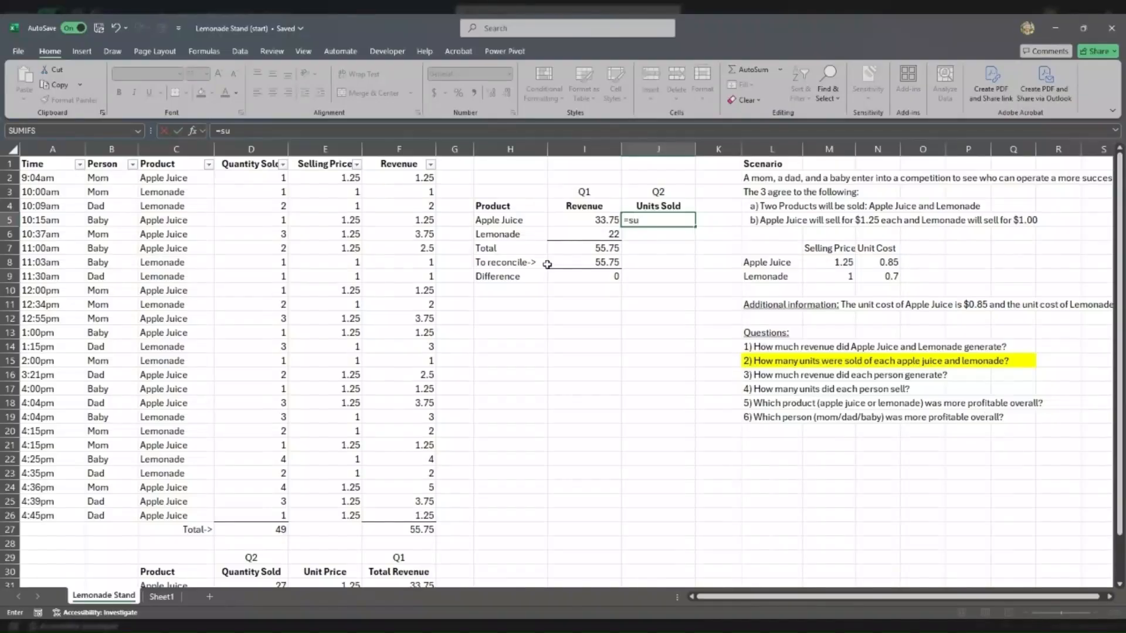
{"action": "type", "text": "mif"}
{"action": "key", "text": "Tab"}
{"action": "left_click_drag", "start_coordinate": [189, 178], "coordinate": [186, 512]}
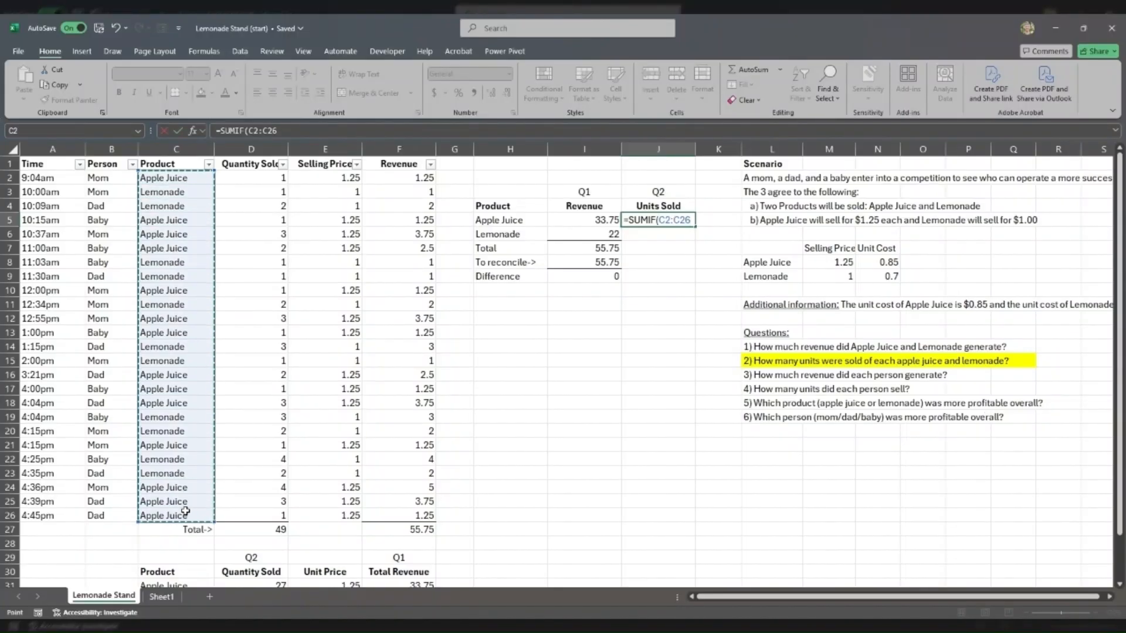
{"action": "type", "text": ","}
{"action": "left_click", "coordinate": [500, 220]}
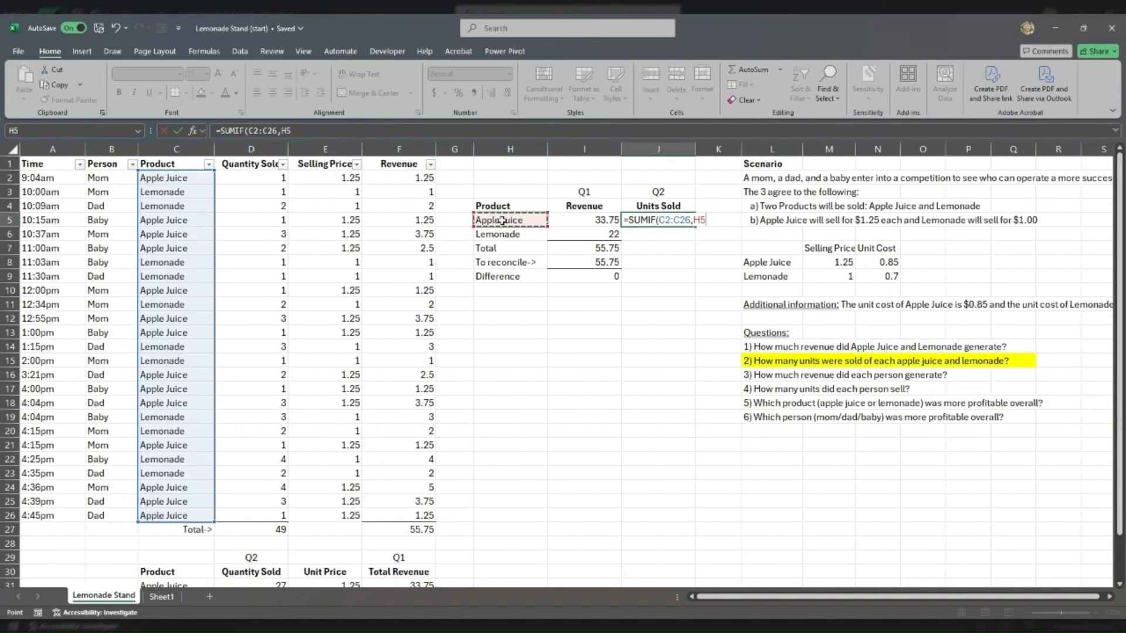
{"action": "type", "text": ","}
{"action": "left_click_drag", "start_coordinate": [275, 181], "coordinate": [273, 516]}
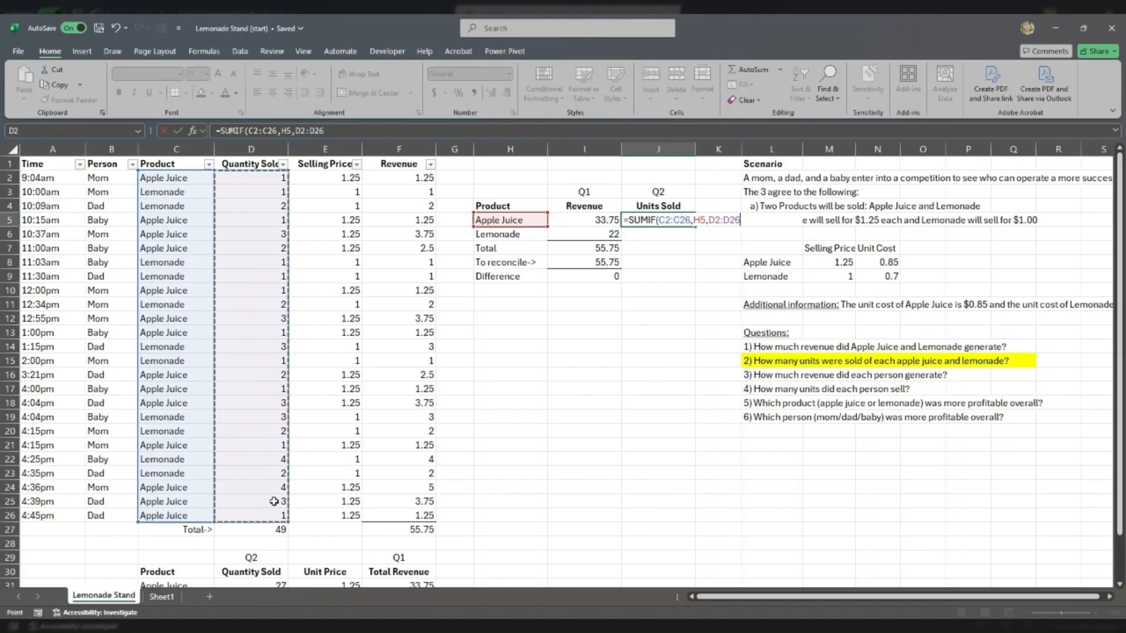
{"action": "key", "text": "ctrl+Return"}
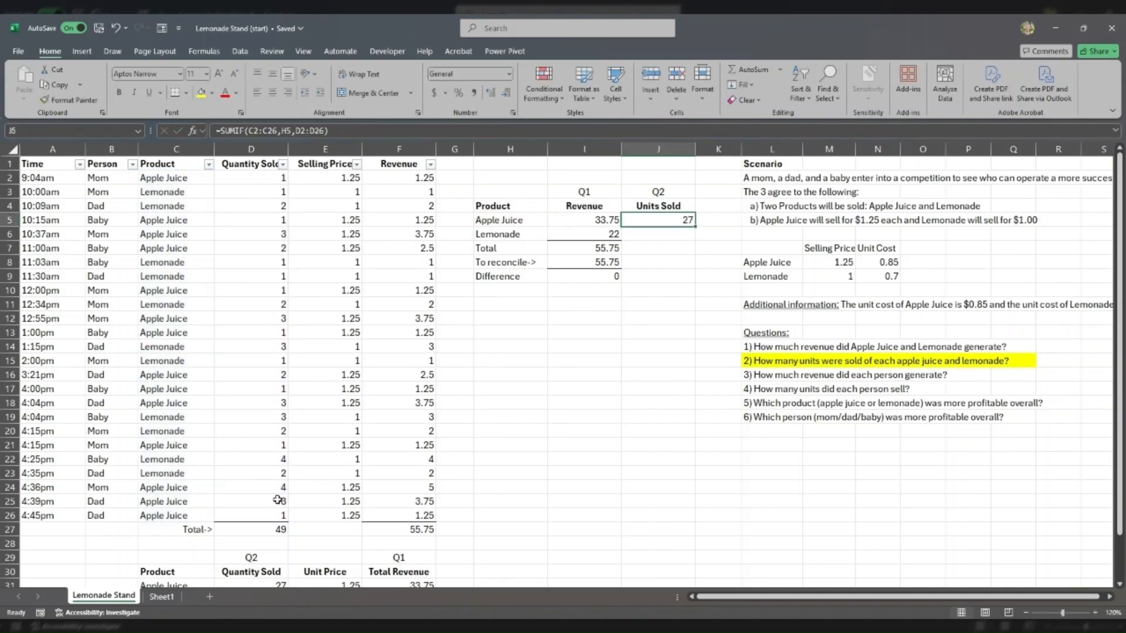
- Make the C2:C26 and D2:D26 ranges absolute in the J5 formula, leaving the criterion H5 relative
{"action": "left_click", "coordinate": [259, 583]}
{"action": "left_click", "coordinate": [642, 222]}
{"action": "double_click", "coordinate": [661, 218]}
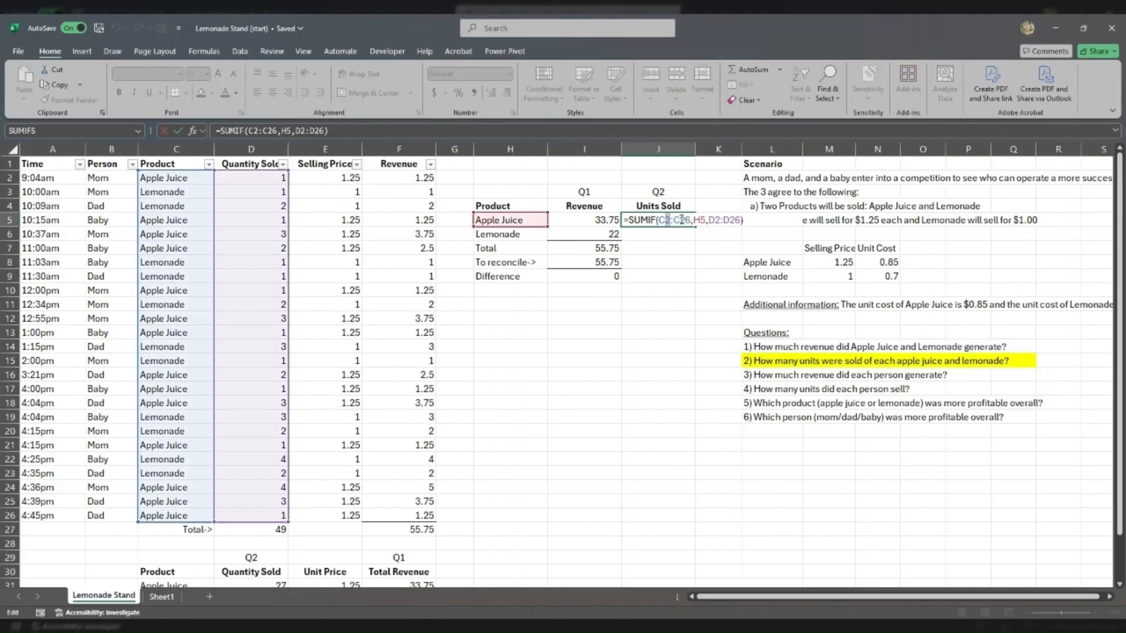
{"action": "left_click_drag", "start_coordinate": [679, 220], "coordinate": [689, 220]}
{"action": "left_click_drag", "start_coordinate": [701, 221], "coordinate": [705, 220]}
{"action": "key", "text": "F4"}
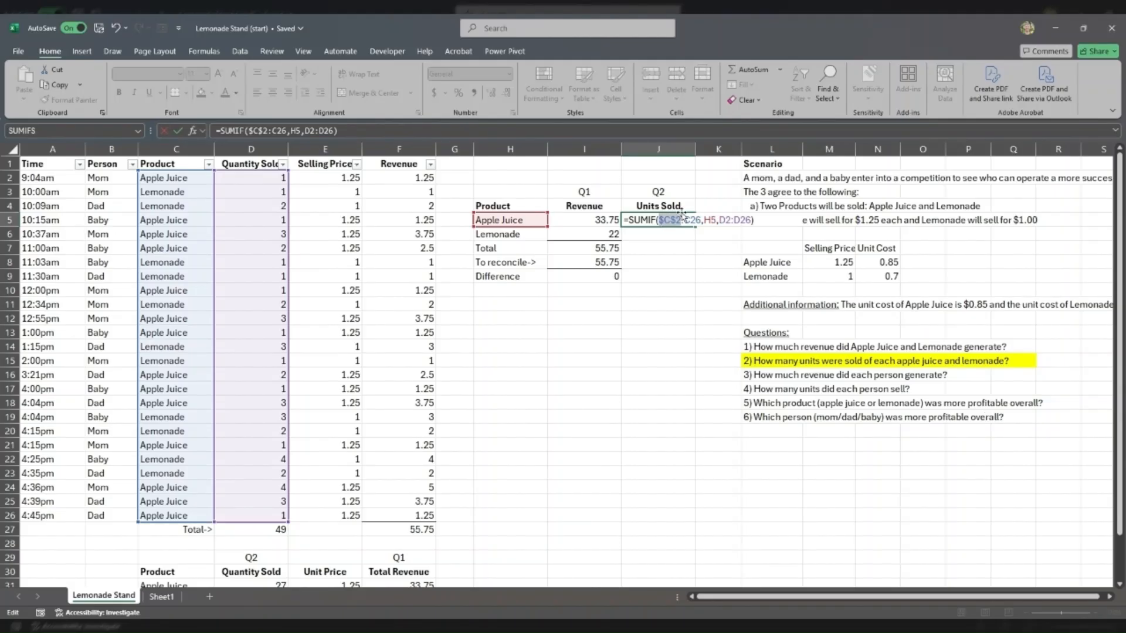
{"action": "left_click", "coordinate": [736, 220]}
{"action": "key", "text": "F4"}
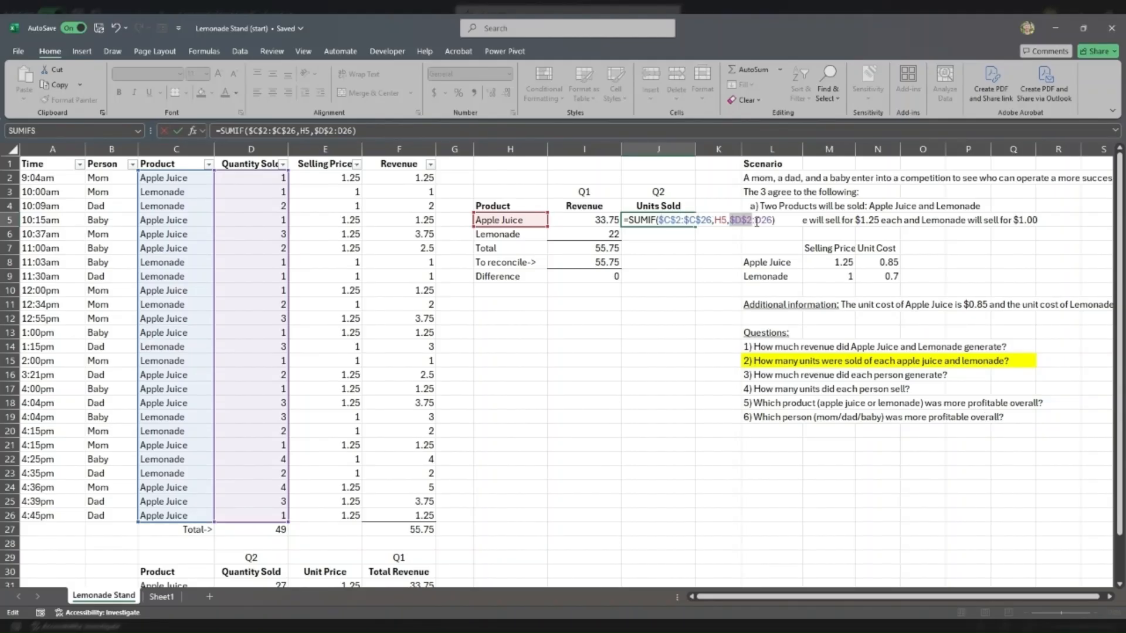
{"action": "left_click_drag", "start_coordinate": [715, 221], "coordinate": [727, 221]}
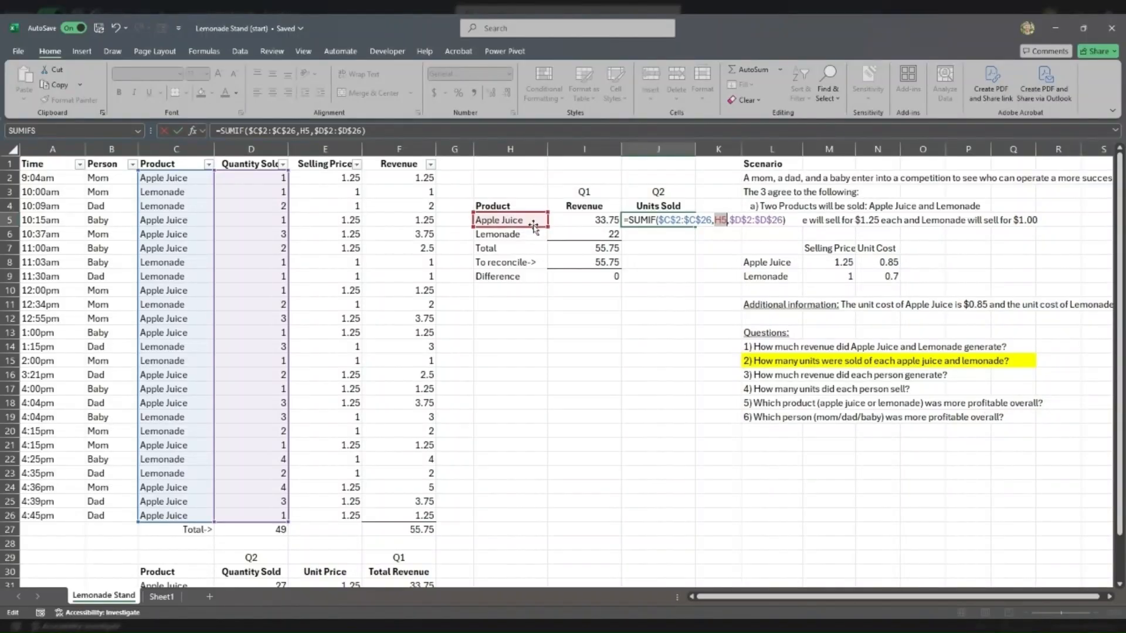
{"action": "key", "text": "ctrl+Return"}
- Copy the Apple Juice Units Sold formula from J5 to the Lemonade row in J6
{"action": "key", "text": "ctrl+c"}
{"action": "key", "text": "Down"}
{"action": "key", "text": "ctrl+v"}
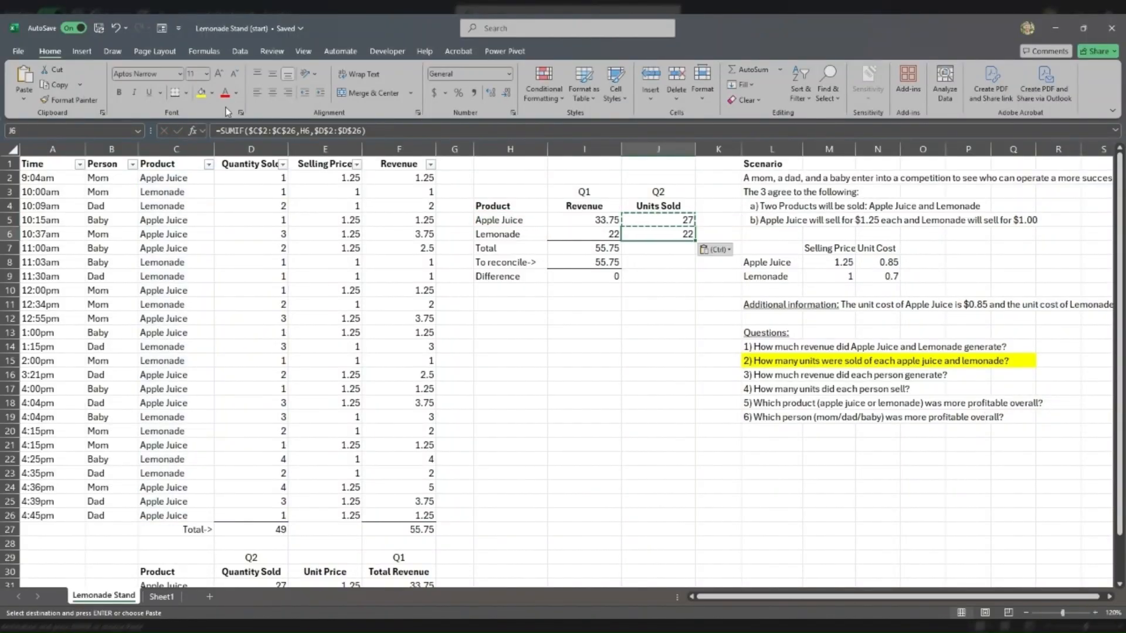
{"action": "key", "text": "Escape"}
- Copy the Revenue total formula from I7 into J7 to total the Units Sold column
{"action": "left_click", "coordinate": [560, 252]}
{"action": "key", "text": "ctrl+c"}
{"action": "left_click", "coordinate": [649, 248]}
{"action": "key", "text": "ctrl+v"}
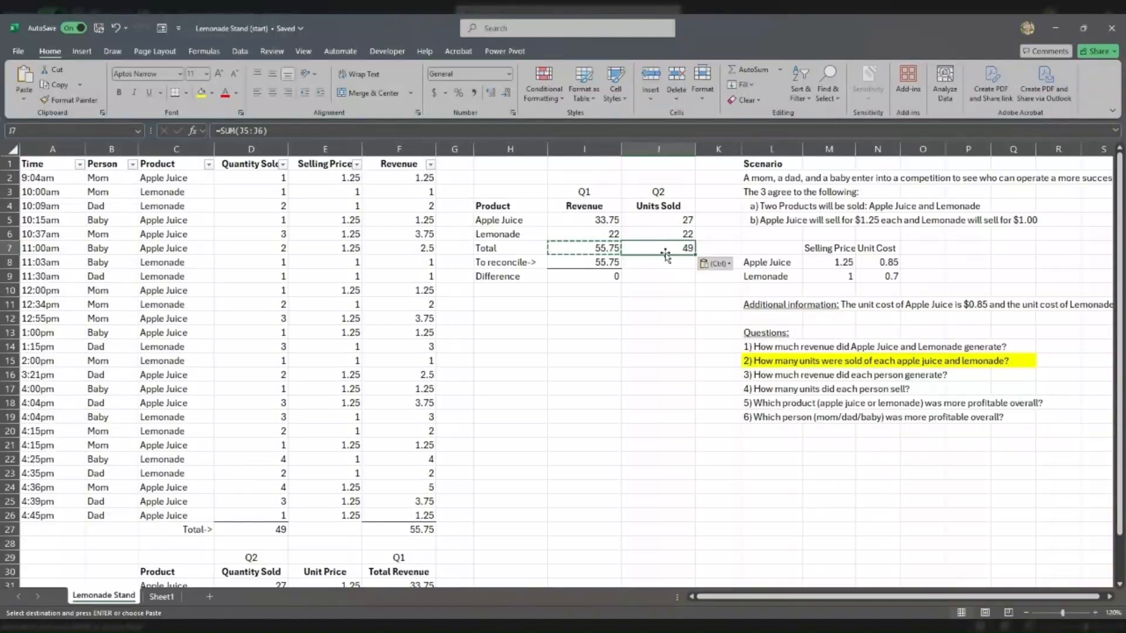
- Link the Units Sold reconciliation cell J8 to the sales list's total quantity with =D27
{"action": "left_click", "coordinate": [659, 258]}
{"action": "type", "text": "="}
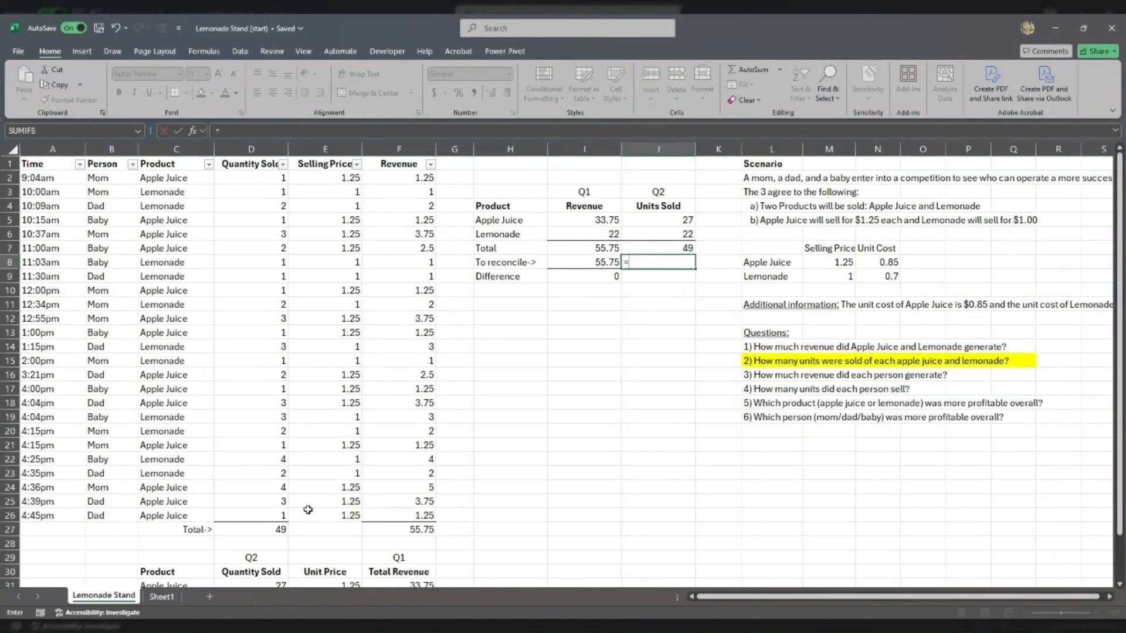
{"action": "left_click", "coordinate": [270, 534]}
{"action": "key", "text": "Return"}
{"action": "left_click", "coordinate": [626, 263]}
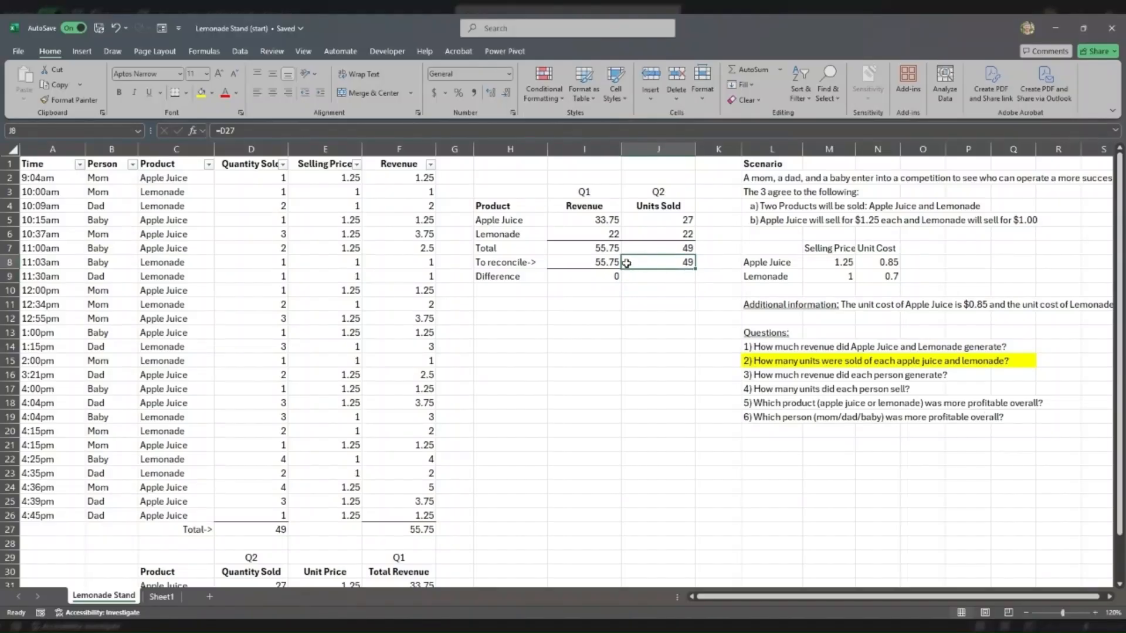
- Copy the Difference formula from I9 into J9 for the Units Sold column
{"action": "left_click", "coordinate": [594, 278]}
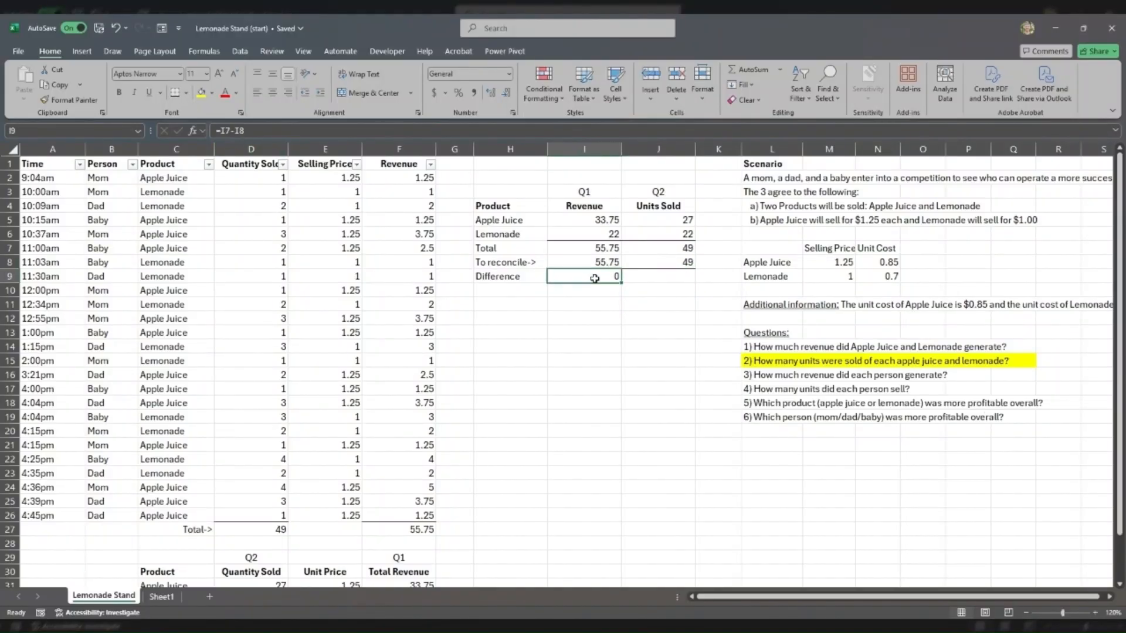
{"action": "key", "text": "ctrl+c"}
{"action": "key", "text": "Right"}
{"action": "key", "text": "ctrl+v"}
{"action": "key", "text": "Up"}
{"action": "key", "text": "Right"}
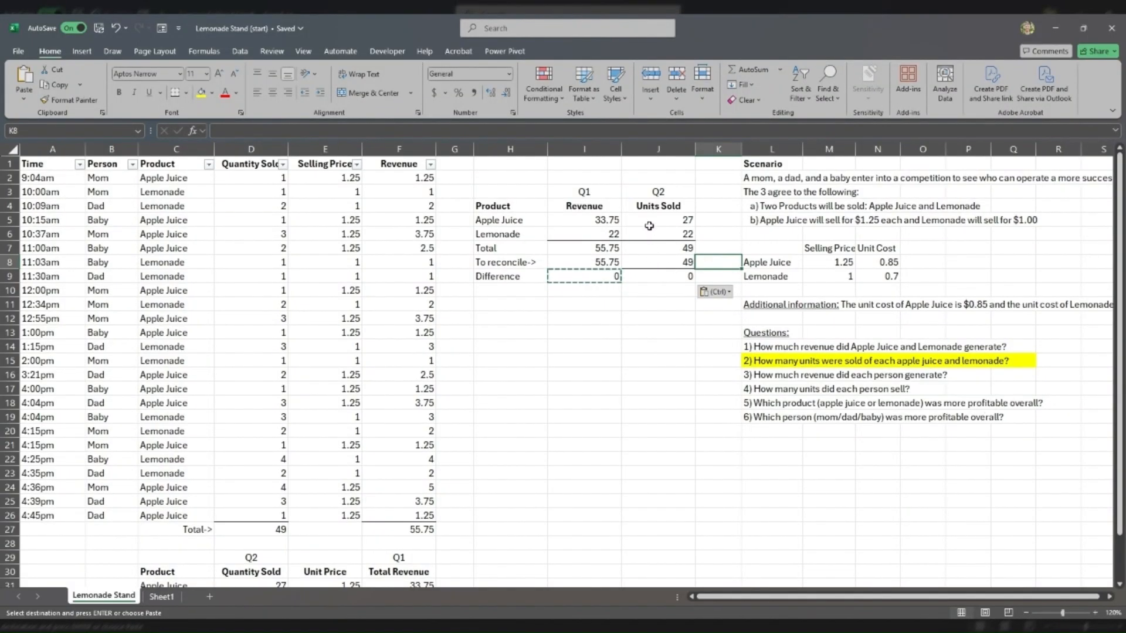
- Clear the Apple Juice and Lemonade Units Sold formulas from J5:J6
{"action": "left_click_drag", "start_coordinate": [649, 226], "coordinate": [652, 230]}
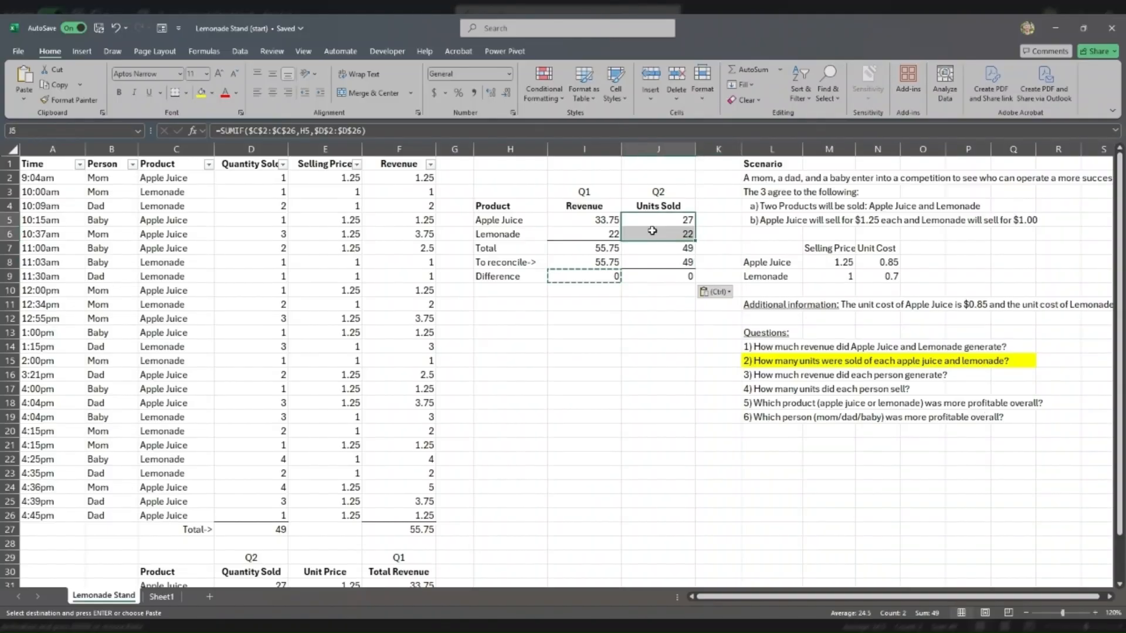
{"action": "key", "text": "Delete"}
{"action": "key", "text": "Left"}
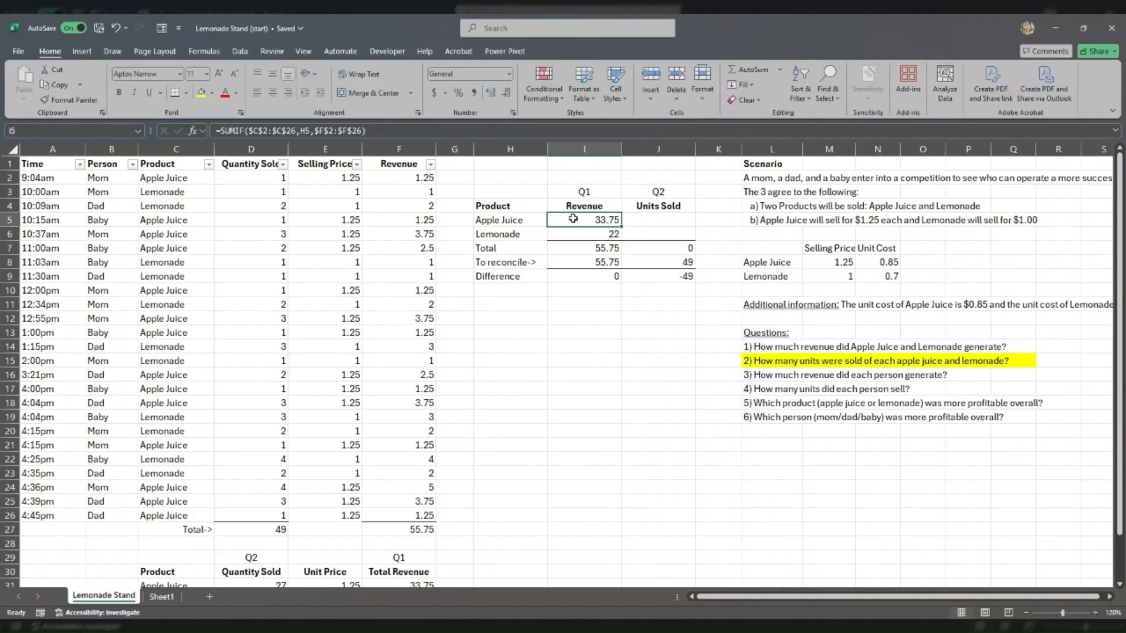
- Check the Apple Juice Revenue formula in I5 and copy it into the Units Sold cell J5
{"action": "double_click", "coordinate": [573, 221]}
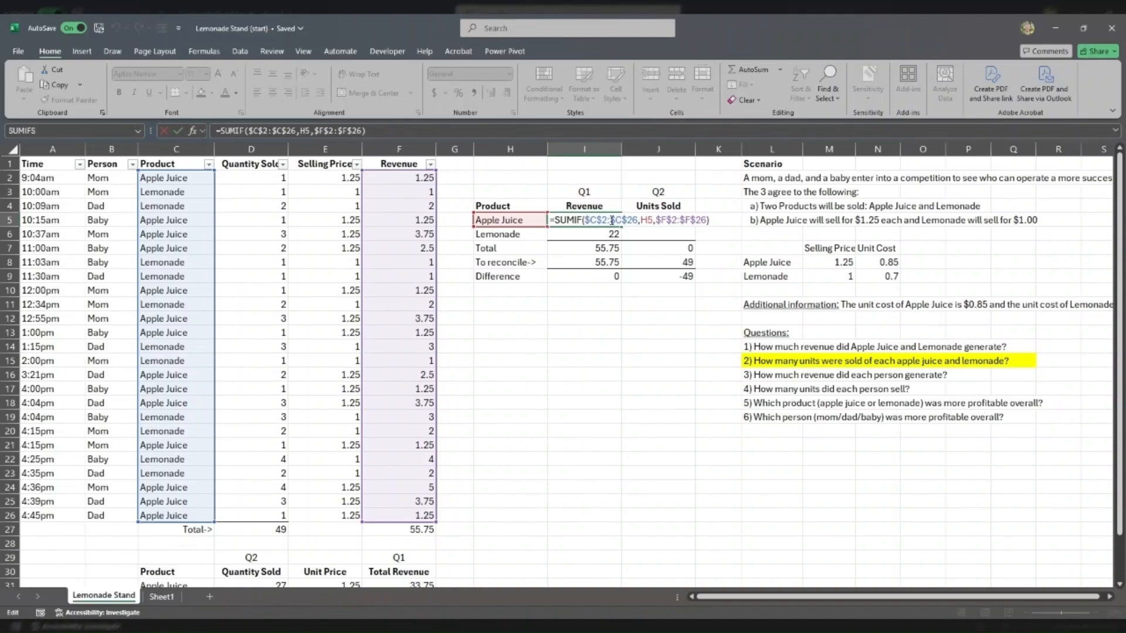
{"action": "key", "text": "Return"}
{"action": "left_click", "coordinate": [580, 220]}
{"action": "key", "text": "ctrl+c"}
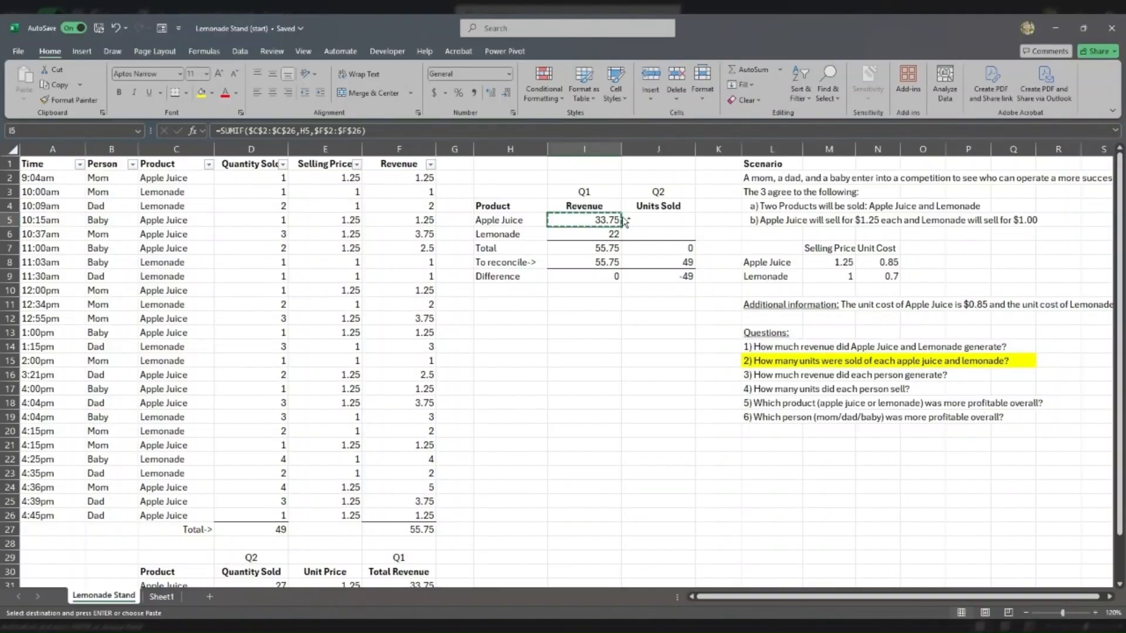
{"action": "left_click", "coordinate": [625, 220]}
{"action": "key", "text": "ctrl+v"}
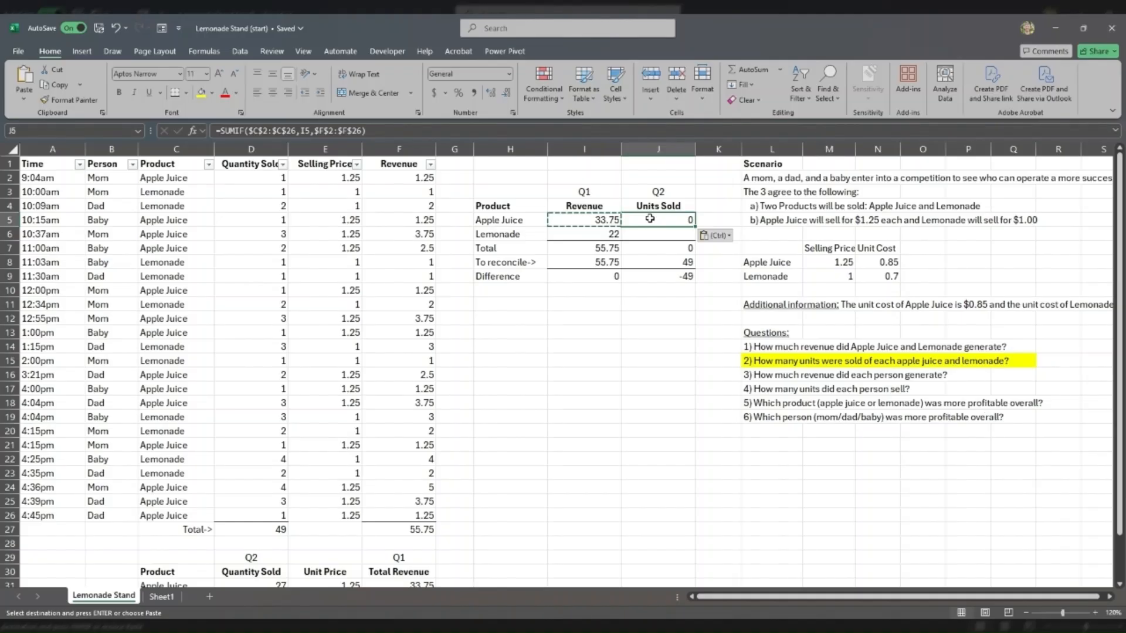
- Change the criterion of the copied SUMIF formula in J5 to the product name in H5
{"action": "double_click", "coordinate": [649, 218]}
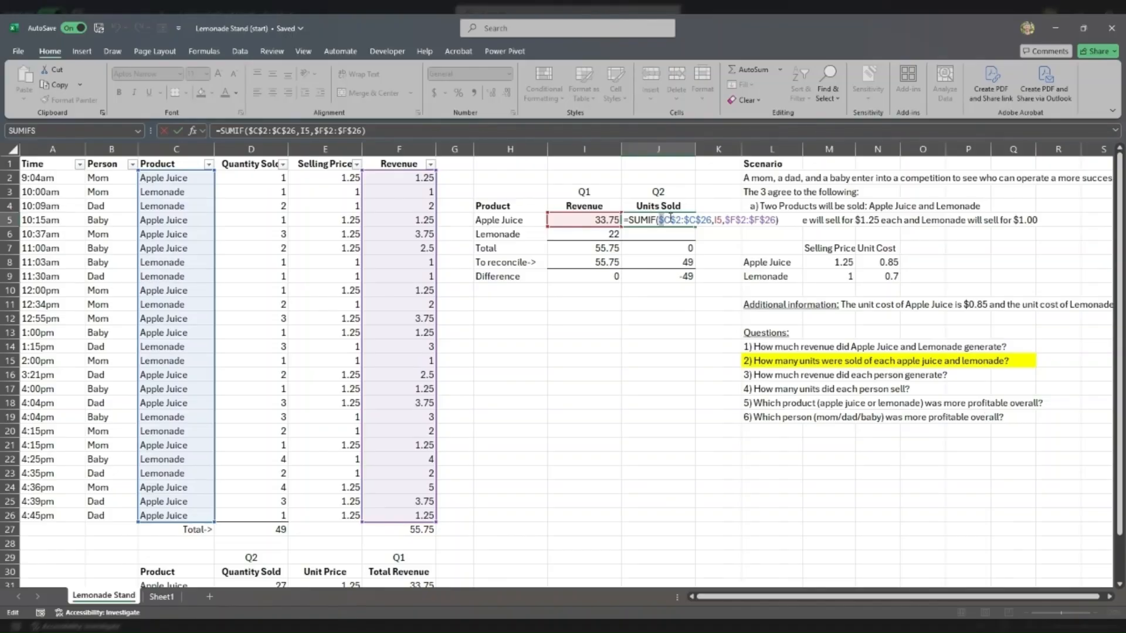
{"action": "left_click_drag", "start_coordinate": [658, 220], "coordinate": [713, 220]}
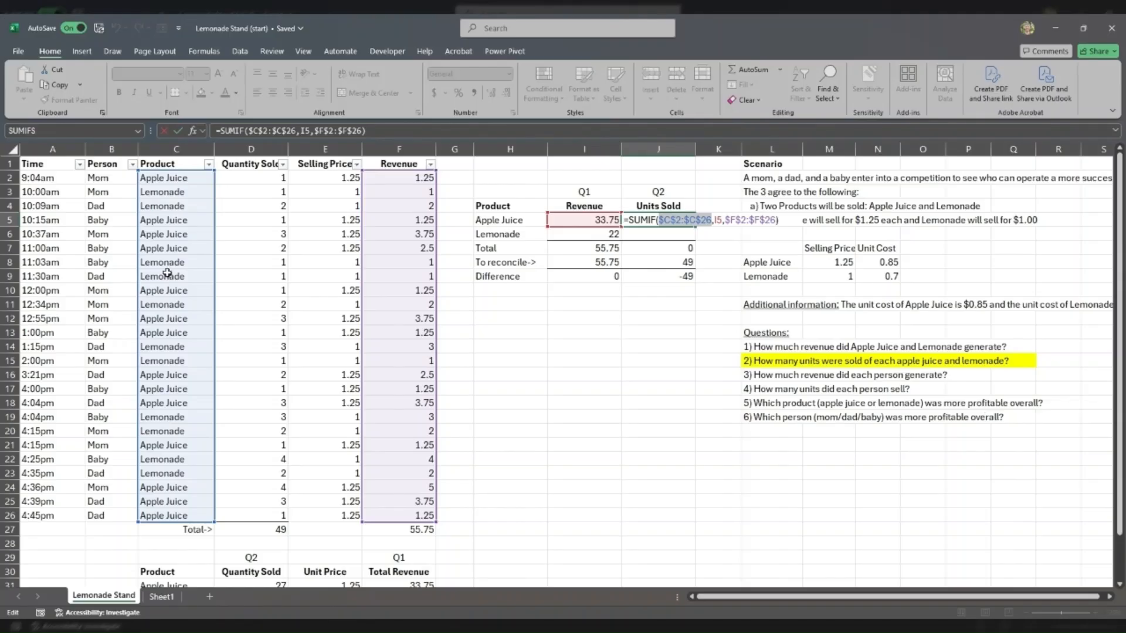
{"action": "left_click", "coordinate": [717, 220]}
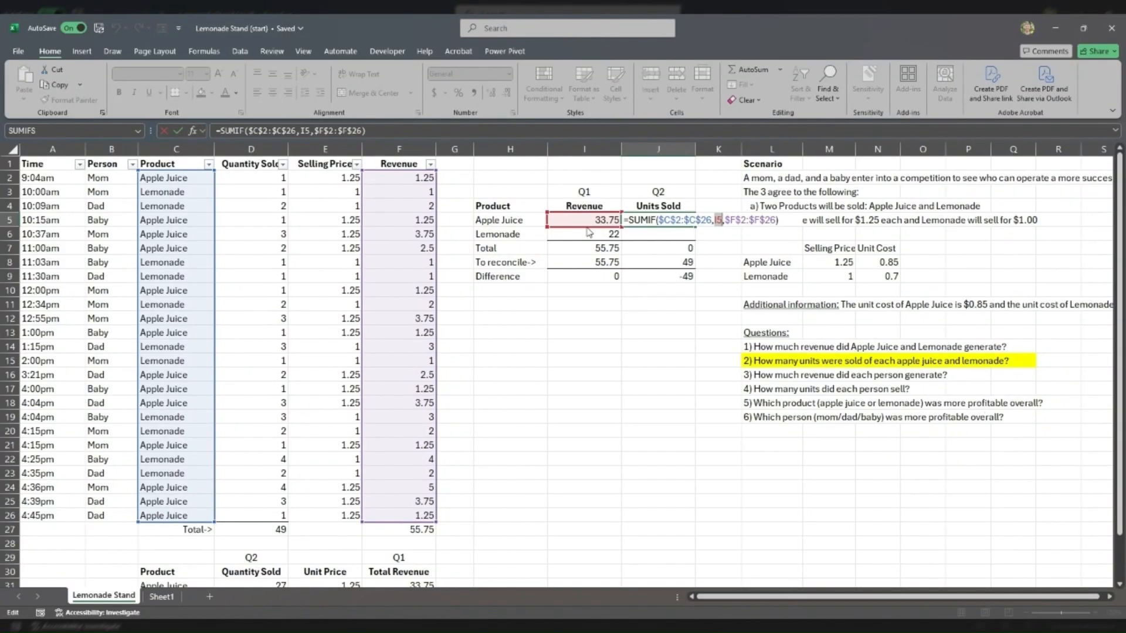
{"action": "left_click", "coordinate": [514, 226]}
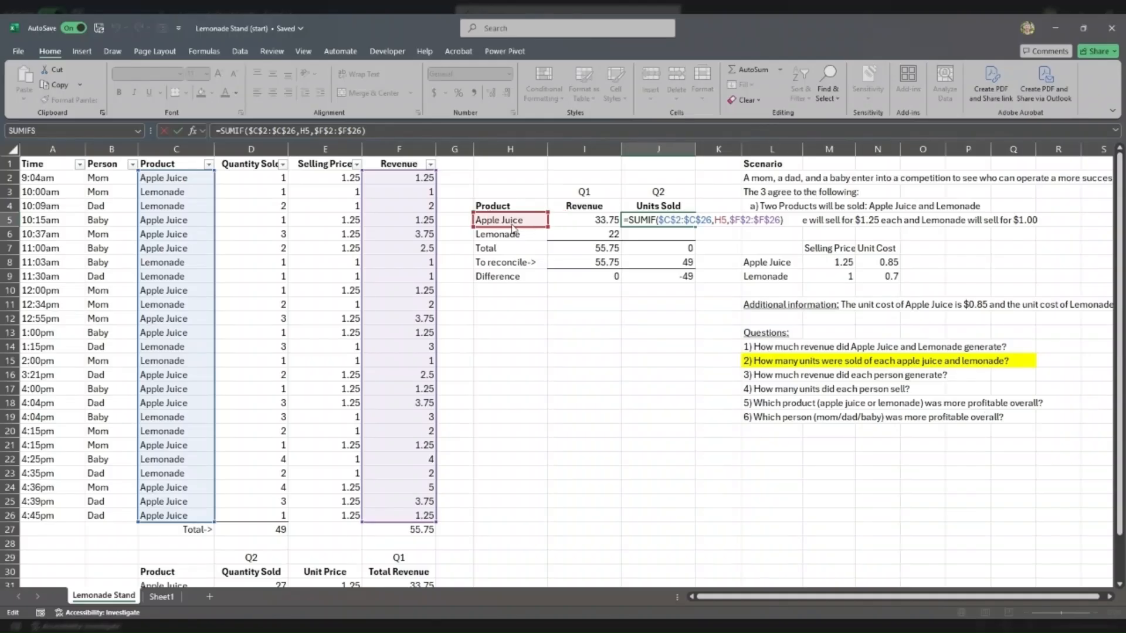
{"action": "double_click", "coordinate": [743, 219]}
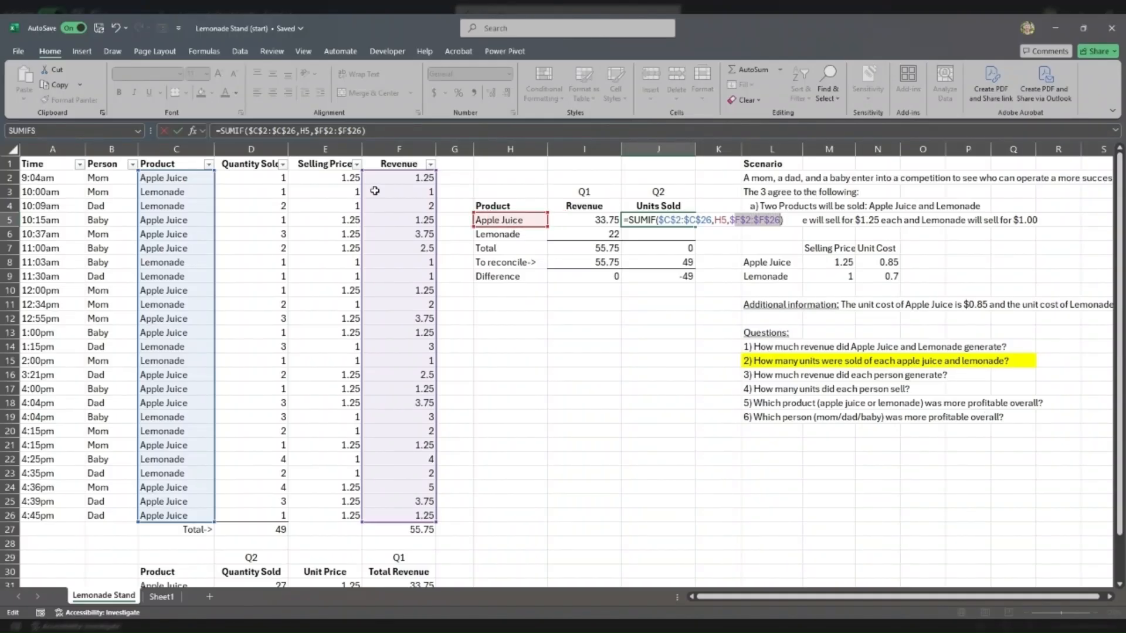
{"action": "key", "text": "Return"}
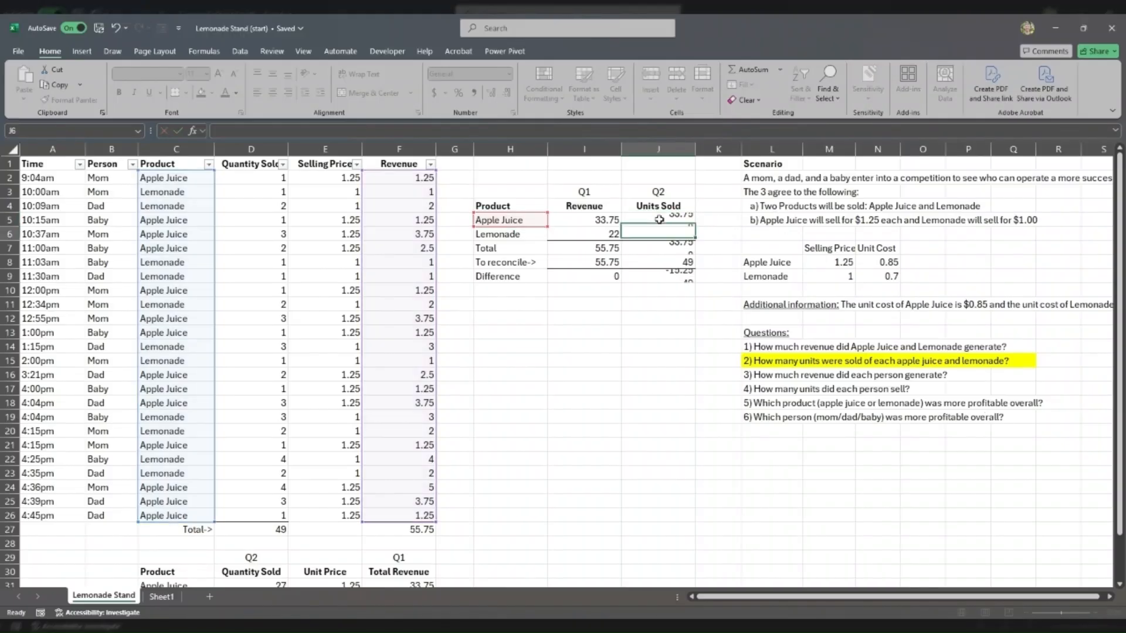
- Change the sum range of the J5 formula to the Quantity Sold column, $D$2:$D$26
{"action": "double_click", "coordinate": [659, 220]}
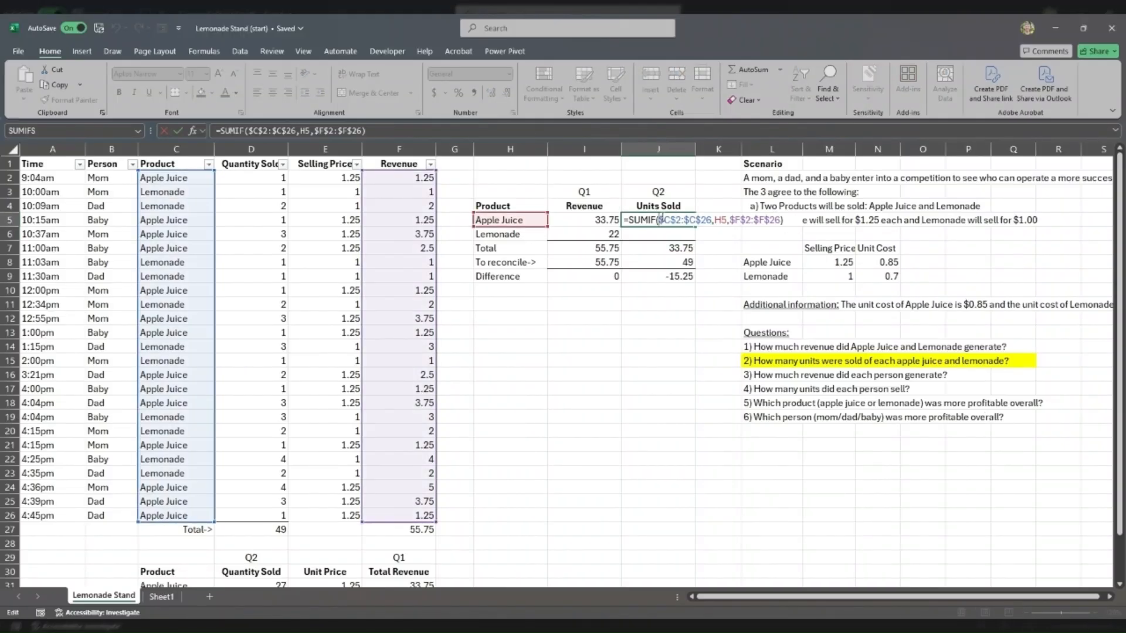
{"action": "left_click_drag", "start_coordinate": [407, 204], "coordinate": [434, 193]}
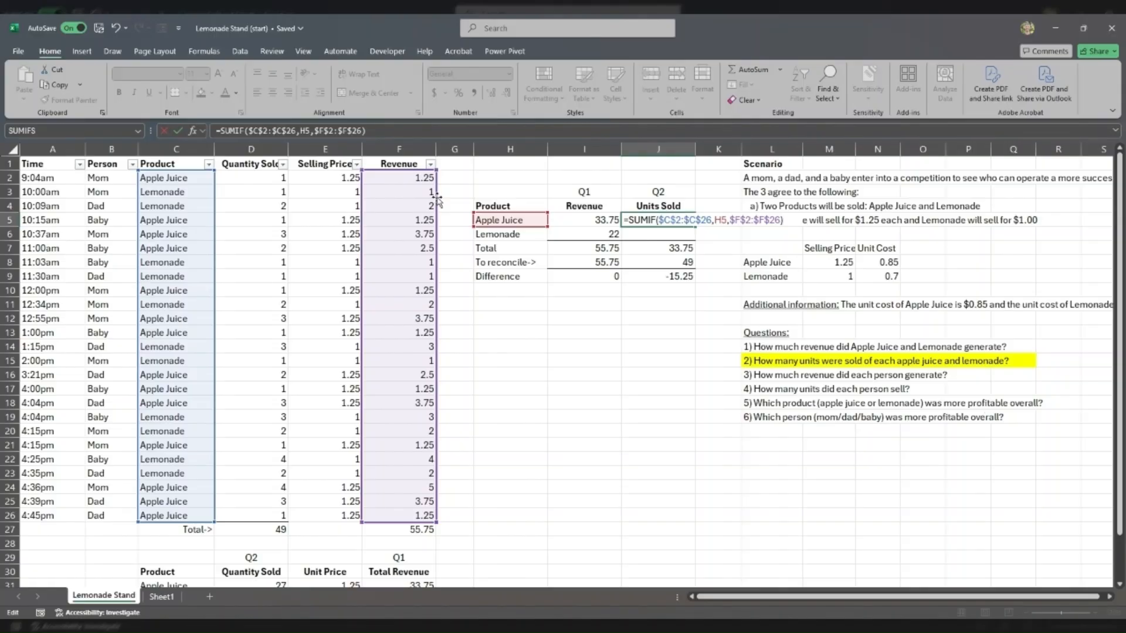
{"action": "left_click_drag", "start_coordinate": [439, 202], "coordinate": [326, 197]}
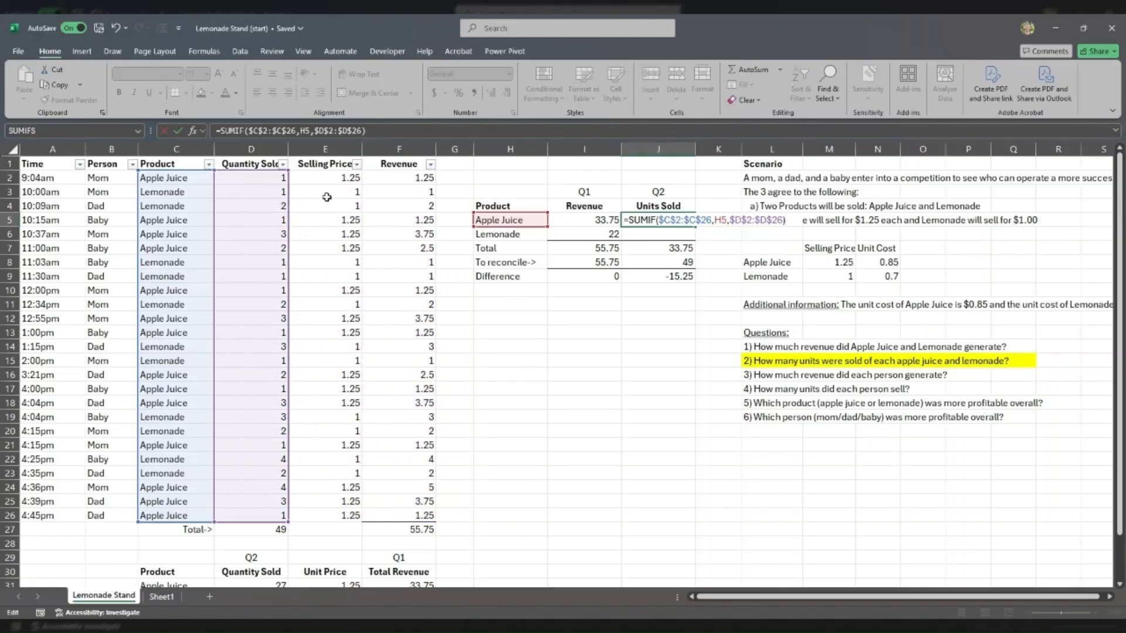
{"action": "key", "text": "Return"}
- Copy the corrected SUMIF formula from J5 to the Lemonade row in J6
{"action": "key", "text": "Up"}
{"action": "key", "text": "ctrl+c"}
{"action": "key", "text": "Down"}
{"action": "key", "text": "ctrl+v"}
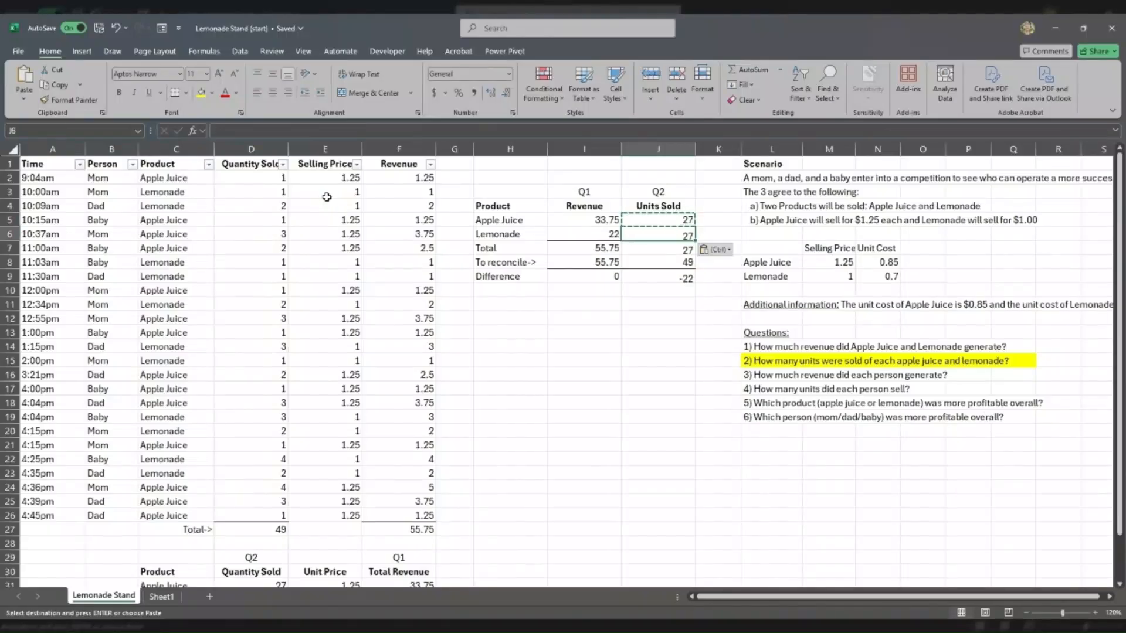
{"action": "key", "text": "Escape"}
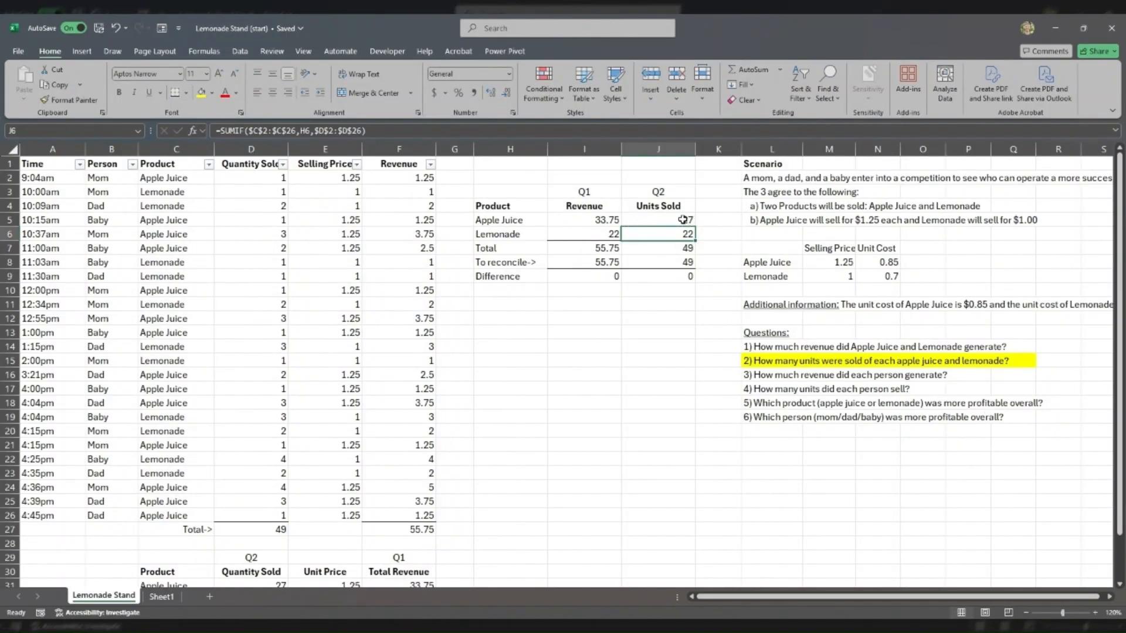
- Compare the Q1 and Q2 figures in the product table below the sales list with the H3:J9 summary table
{"action": "left_click_drag", "start_coordinate": [683, 221], "coordinate": [680, 227]}
{"action": "scroll", "coordinate": [756, 353], "scroll_direction": "down", "scroll_amount": 2}
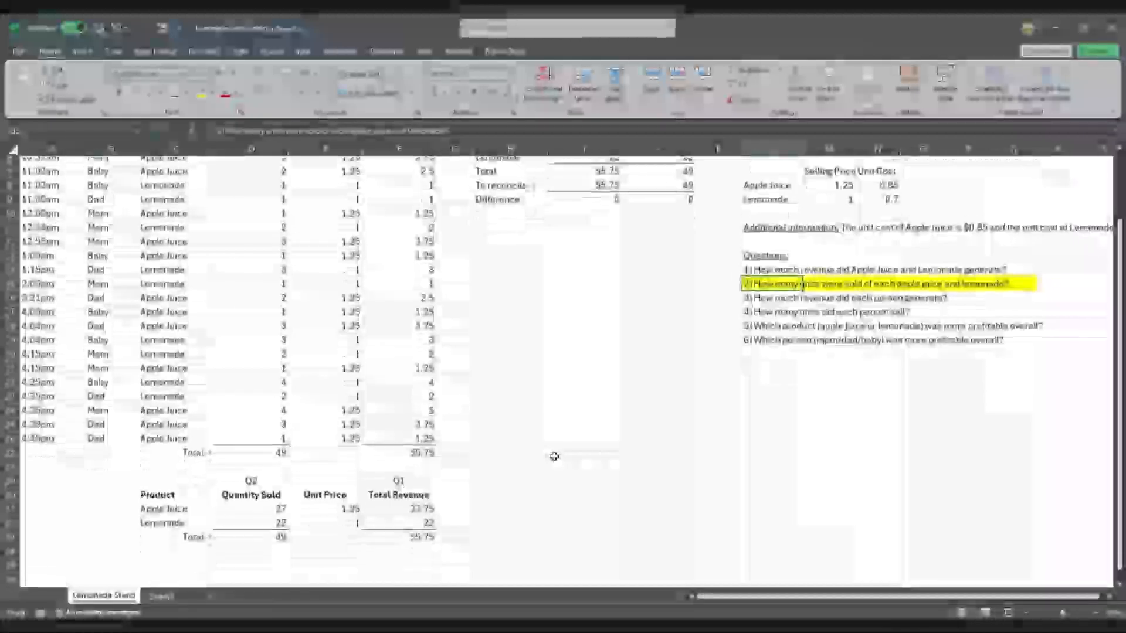
{"action": "left_click_drag", "start_coordinate": [252, 472], "coordinate": [415, 531]}
{"action": "scroll", "coordinate": [478, 453], "scroll_direction": "up", "scroll_amount": 2}
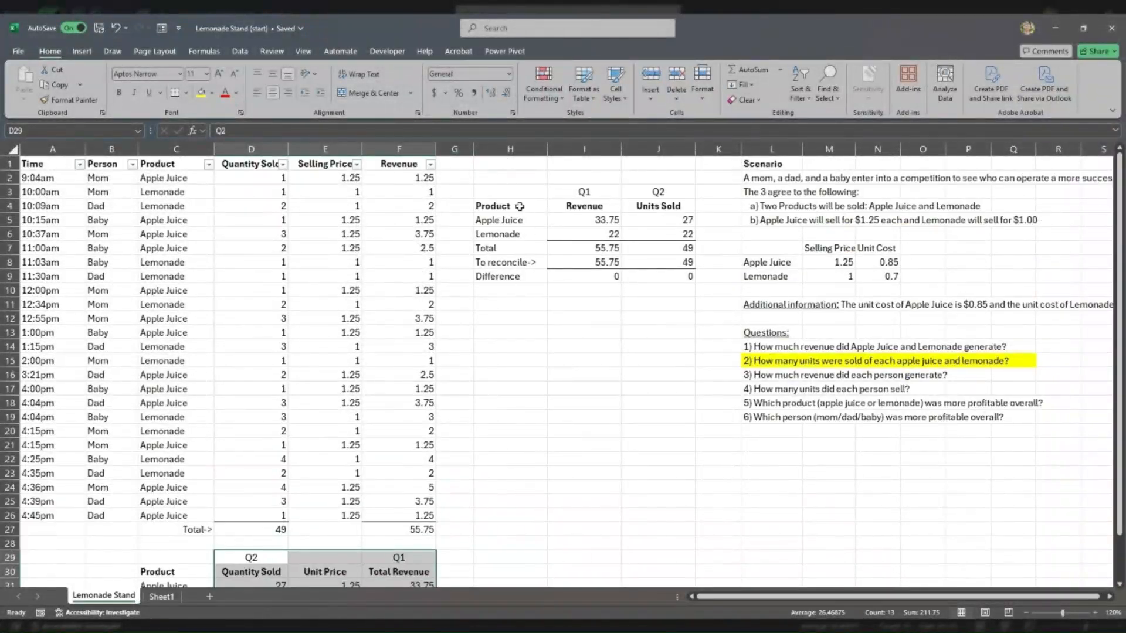
{"action": "left_click_drag", "start_coordinate": [513, 191], "coordinate": [672, 265]}
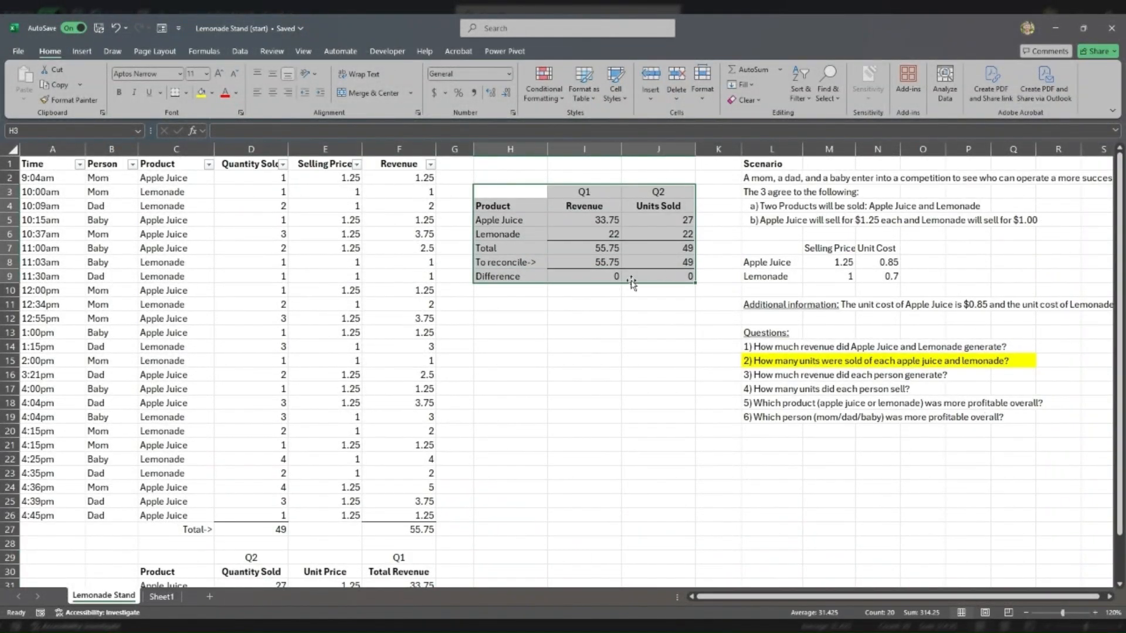
- Compare the quantity and revenue totals in row 33 with the sales list totals in row 27
{"action": "scroll", "coordinate": [631, 282], "scroll_direction": "down", "scroll_amount": 2}
{"action": "left_click", "coordinate": [274, 529]}
{"action": "left_click", "coordinate": [386, 535]}
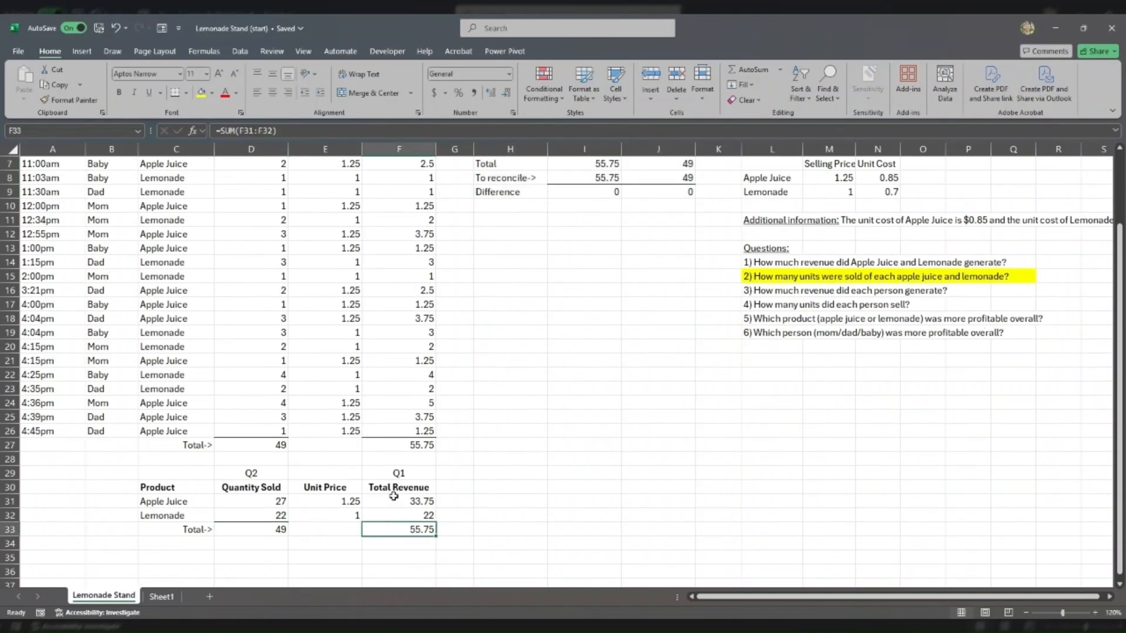
{"action": "left_click", "coordinate": [387, 432]}
{"action": "left_click", "coordinate": [237, 447]}
{"action": "left_click", "coordinate": [244, 532]}
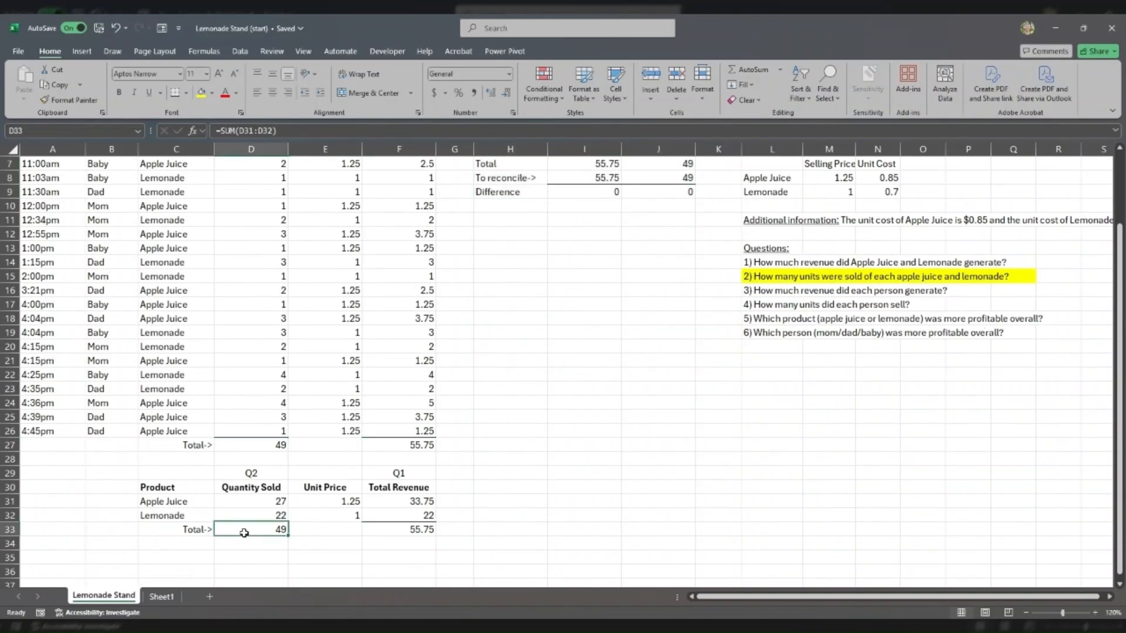
{"action": "left_click", "coordinate": [430, 529]}
{"action": "left_click", "coordinate": [428, 447]}
{"action": "left_click", "coordinate": [276, 444]}
{"action": "left_click", "coordinate": [254, 526]}
- Move the yellow highlight from question 2 to question 3 in the question list
{"action": "scroll", "coordinate": [529, 369], "scroll_direction": "up", "scroll_amount": 2}
{"action": "left_click", "coordinate": [742, 357]}
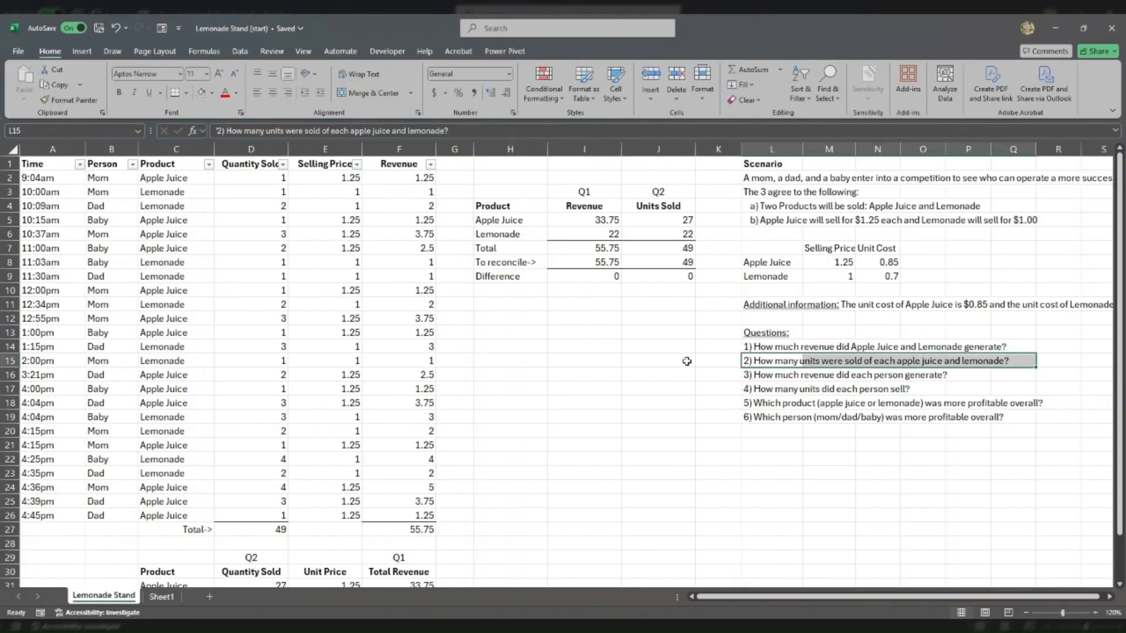
{"action": "left_click", "coordinate": [754, 375]}
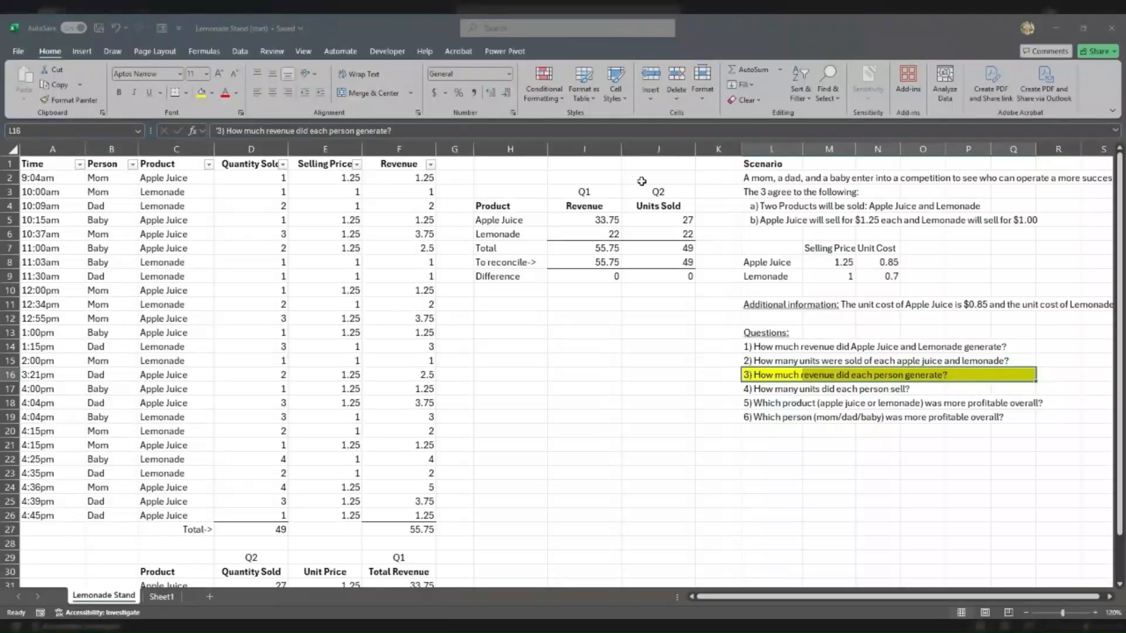
- Examine the Q1 and Q2 labels, the revenue total formula in F27, and the Revenue and Person columns
{"action": "left_click", "coordinate": [584, 192]}
{"action": "left_click", "coordinate": [658, 191]}
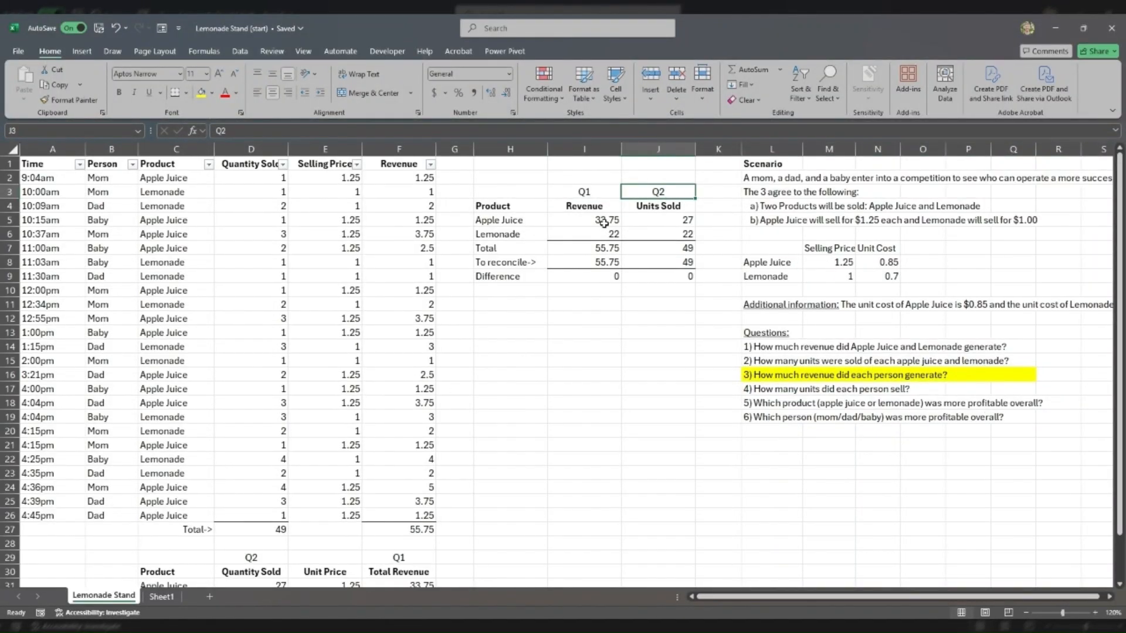
{"action": "double_click", "coordinate": [390, 528]}
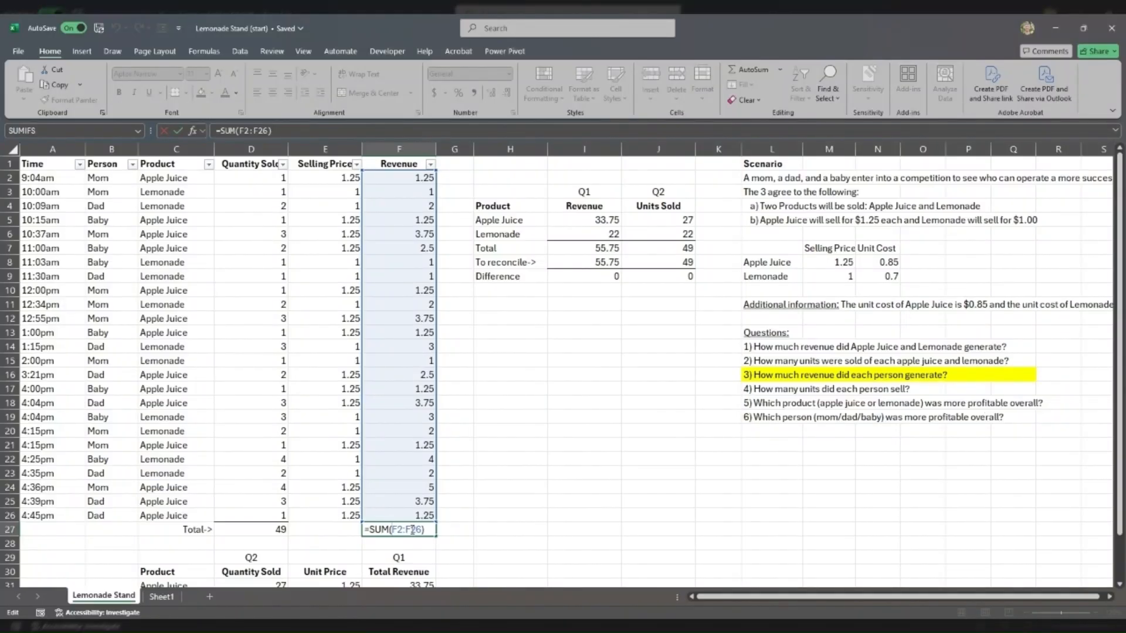
{"action": "key", "text": "Escape"}
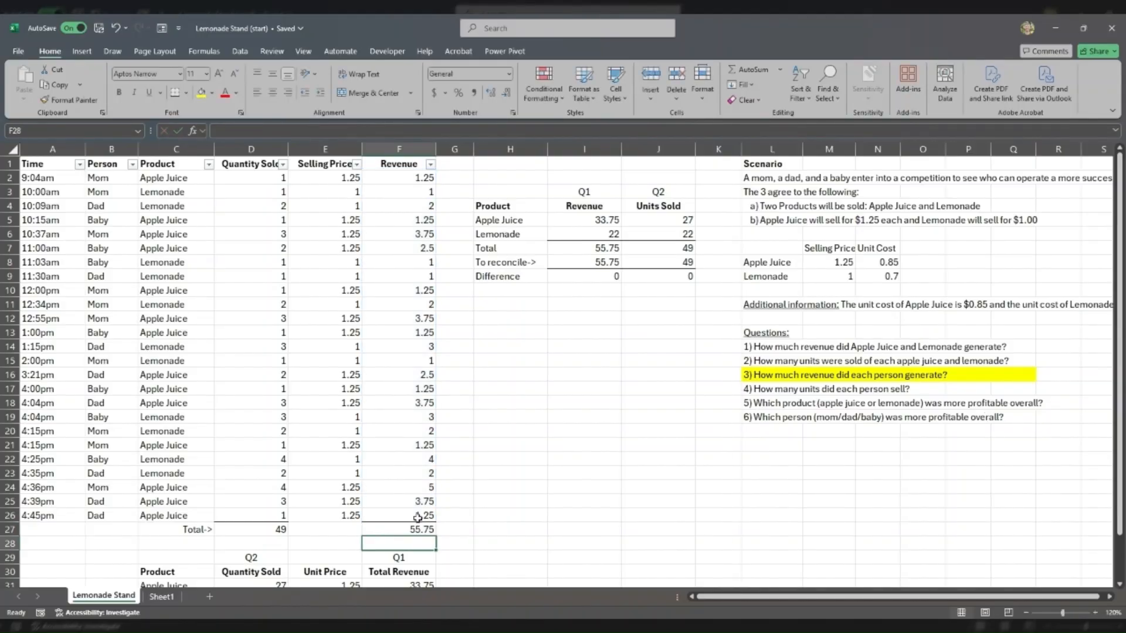
{"action": "left_click_drag", "start_coordinate": [414, 517], "coordinate": [416, 178]}
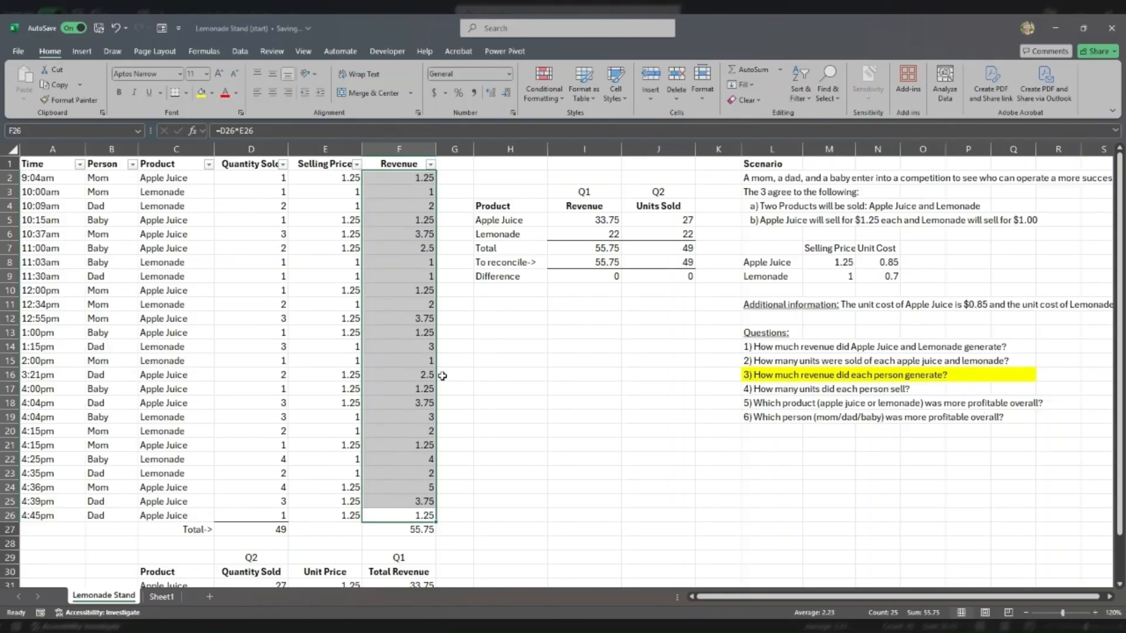
{"action": "left_click", "coordinate": [110, 179]}
{"action": "key", "text": "Down"}
{"action": "key", "text": "Down"}
{"action": "key", "text": "Down"}
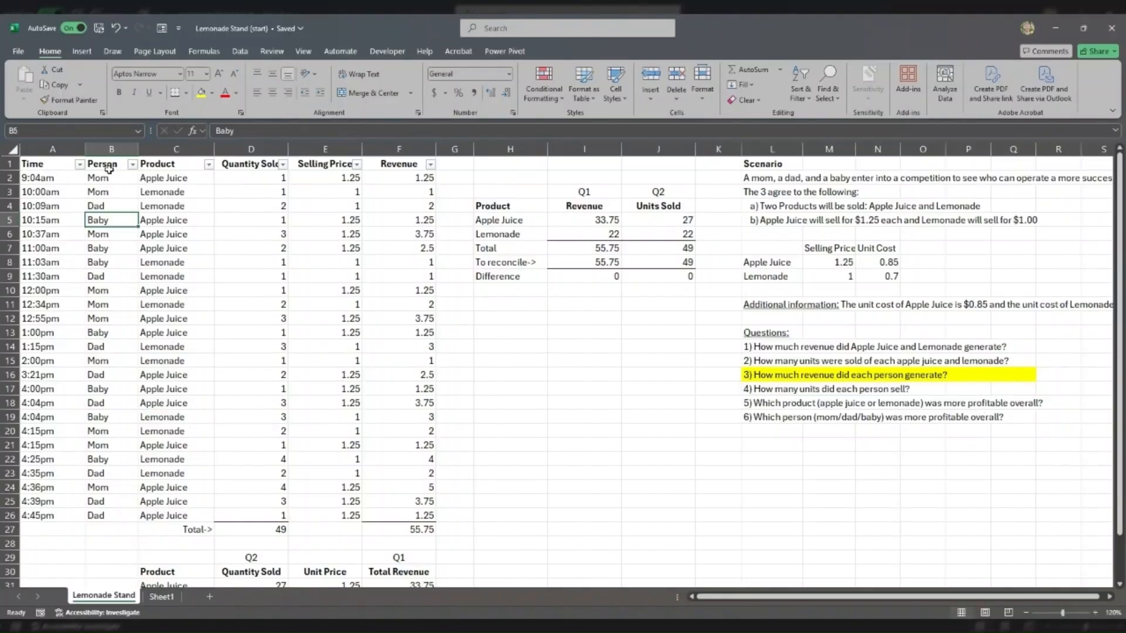
- Copy the Person header and the names Mom, Dad and Baby from column B to H12:H15
{"action": "left_click", "coordinate": [108, 169]}
{"action": "key", "text": "shift+Down"}
{"action": "key", "text": "shift+Down"}
{"action": "key", "text": "shift+Down"}
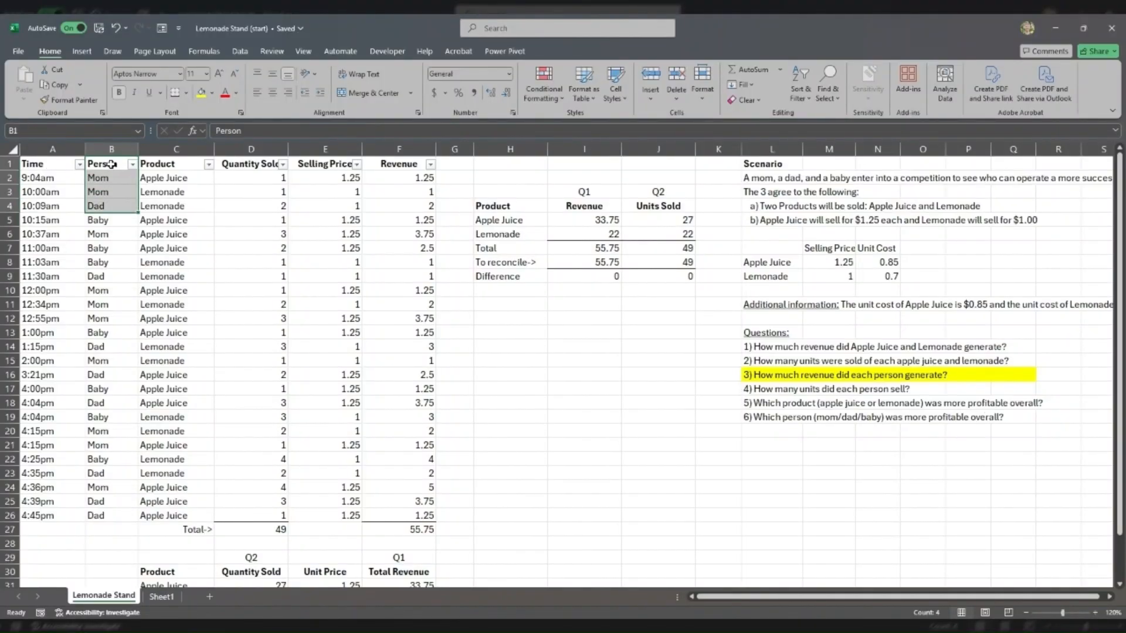
{"action": "left_click", "coordinate": [127, 166]}
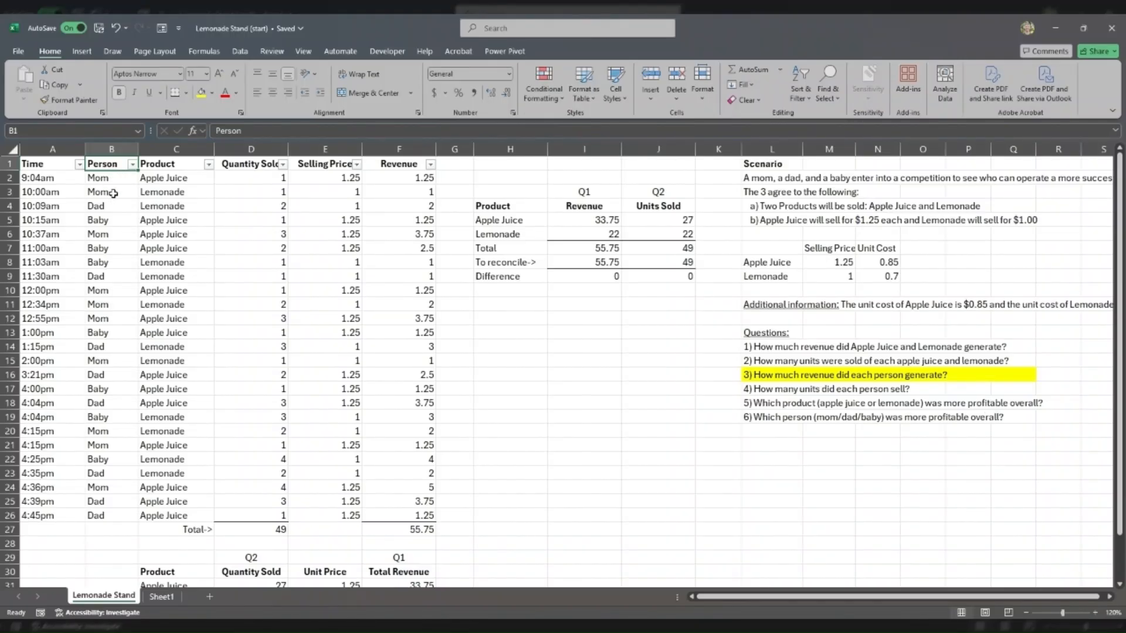
{"action": "left_click_drag", "start_coordinate": [113, 194], "coordinate": [118, 219]}
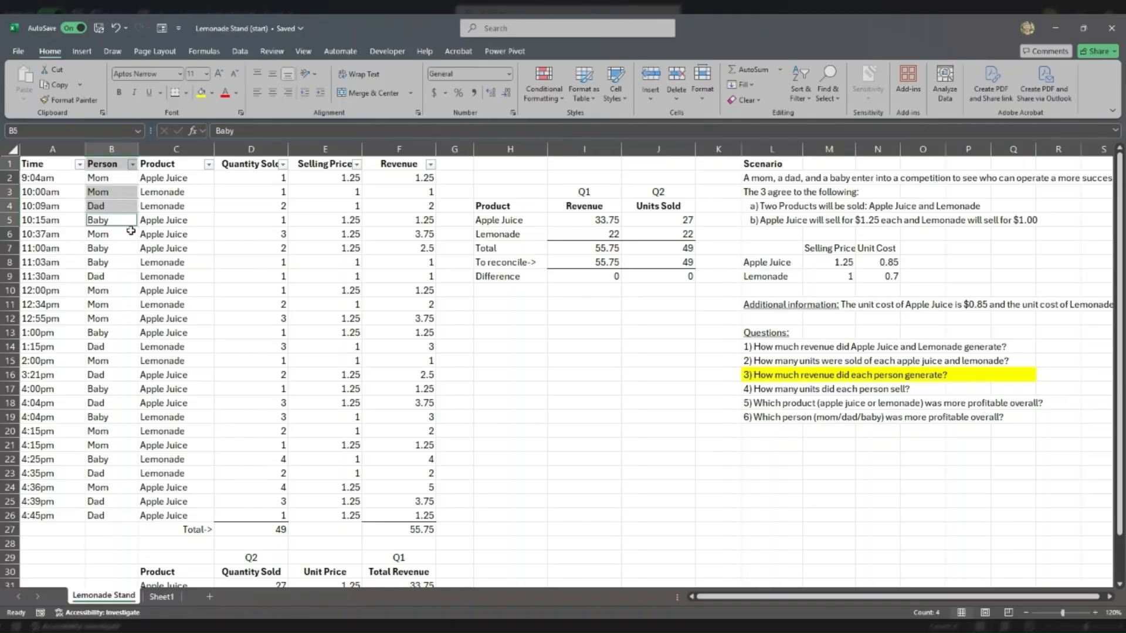
{"action": "key", "text": "ctrl+c"}
{"action": "left_click", "coordinate": [508, 318]}
{"action": "key", "text": "ctrl+v"}
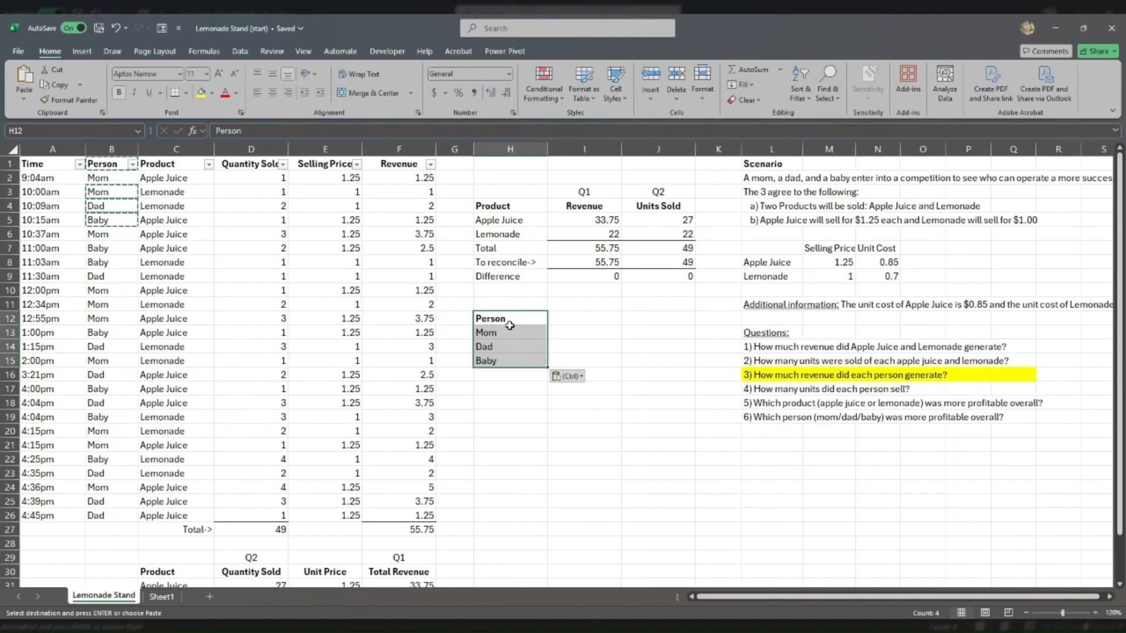
- Review the pasted person list against column B and undo the paste in H12:H15
{"action": "left_click", "coordinate": [111, 149]}
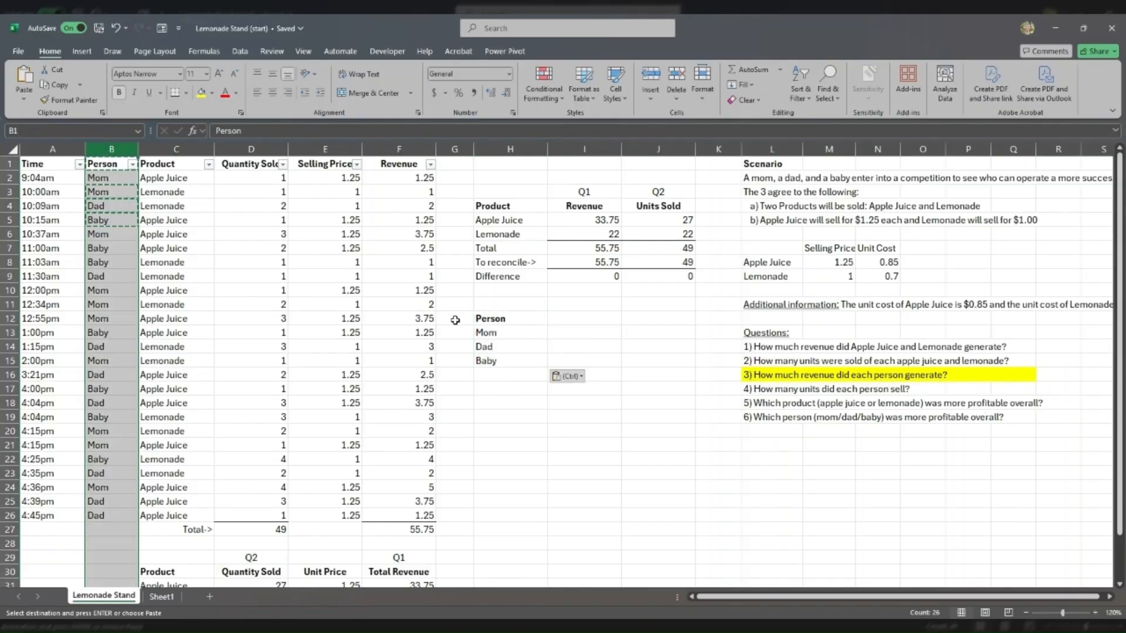
{"action": "left_click", "coordinate": [508, 336]}
{"action": "key", "text": "Down"}
{"action": "key", "text": "Down"}
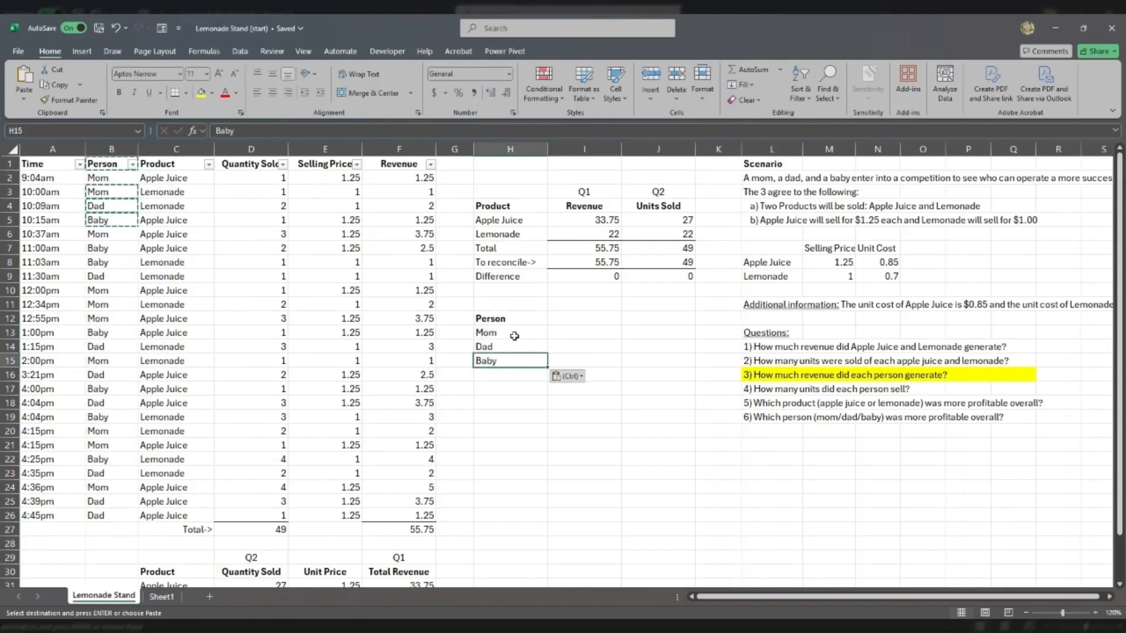
{"action": "left_click_drag", "start_coordinate": [512, 320], "coordinate": [515, 348]}
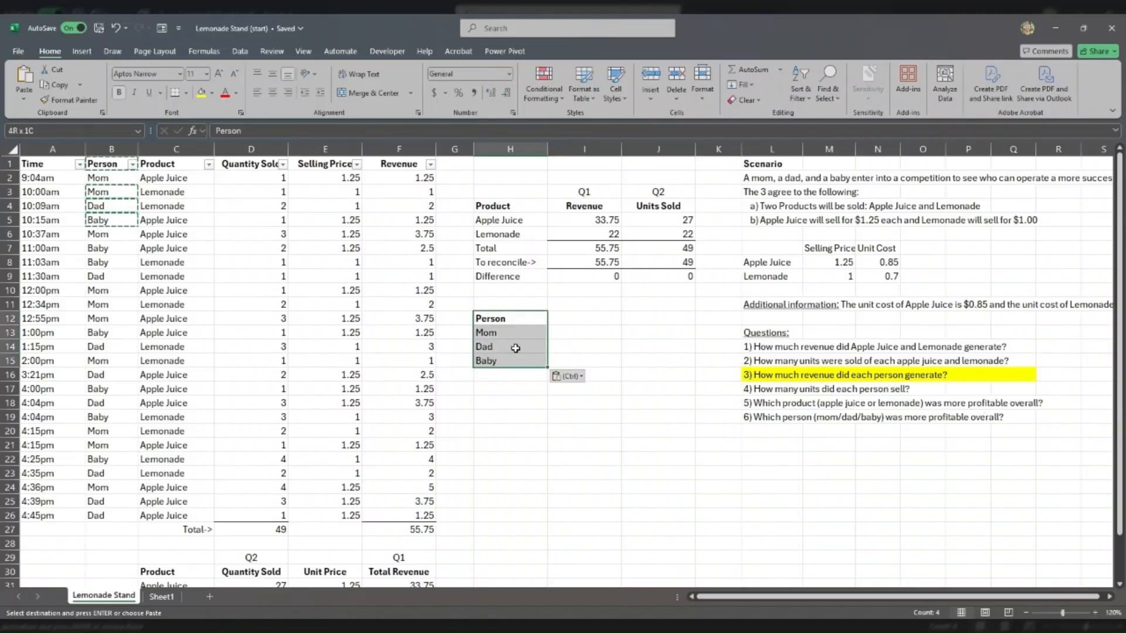
{"action": "key", "text": "ctrl+z"}
- List the distinct persons from B2:B26 with a UNIQUE formula in H12
{"action": "type", "text": "="}
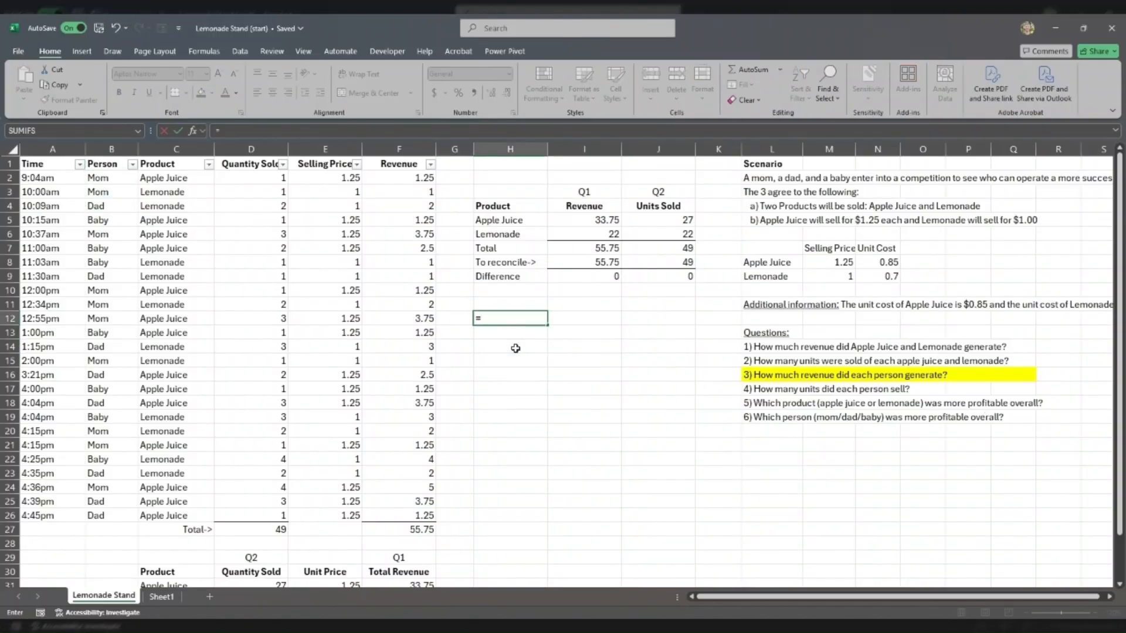
{"action": "type", "text": "ui"}
{"action": "key", "text": "Tab"}
{"action": "left_click_drag", "start_coordinate": [97, 177], "coordinate": [131, 516]}
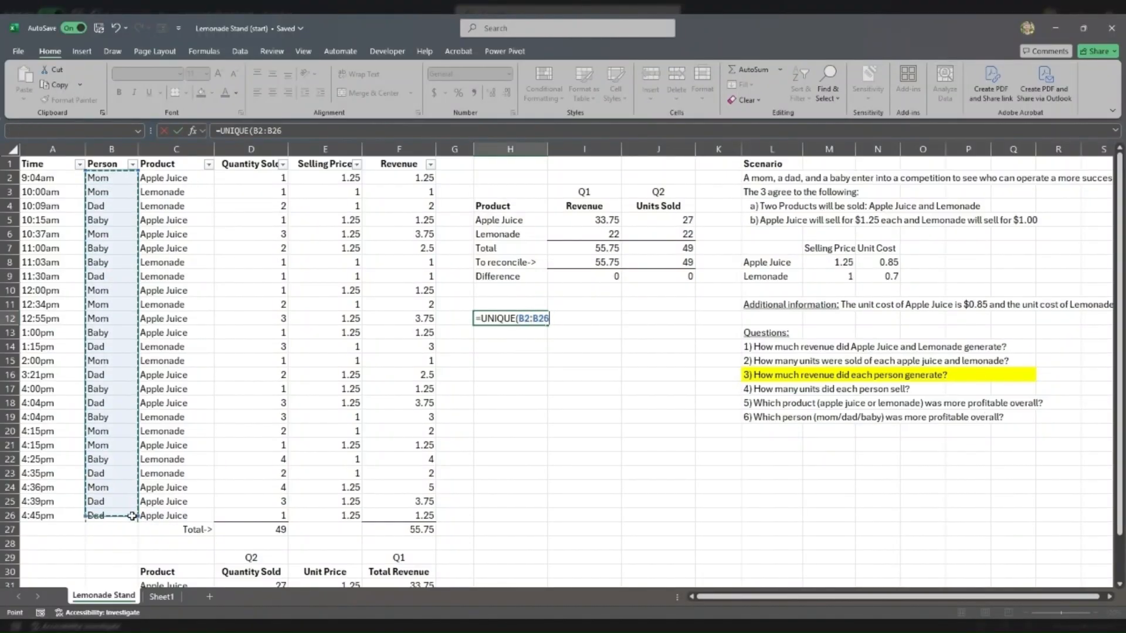
{"action": "type", "text": ")"}
{"action": "key", "text": "ctrl+Return"}
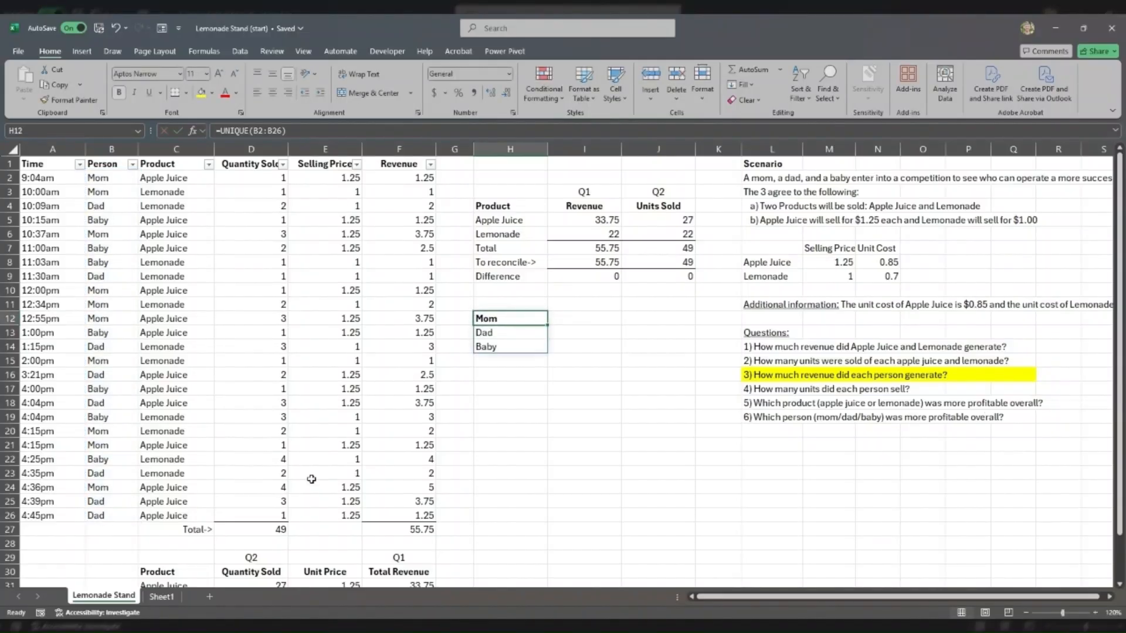
- Clear the UNIQUE formula and its person list from H12
{"action": "left_click", "coordinate": [503, 333]}
{"action": "left_click", "coordinate": [504, 347]}
{"action": "left_click", "coordinate": [506, 318]}
{"action": "key", "text": "Delete"}
- Copy the Person header and one entry each of Mom, Dad and Baby from column B to H13:H16
{"action": "left_click", "coordinate": [110, 161]}
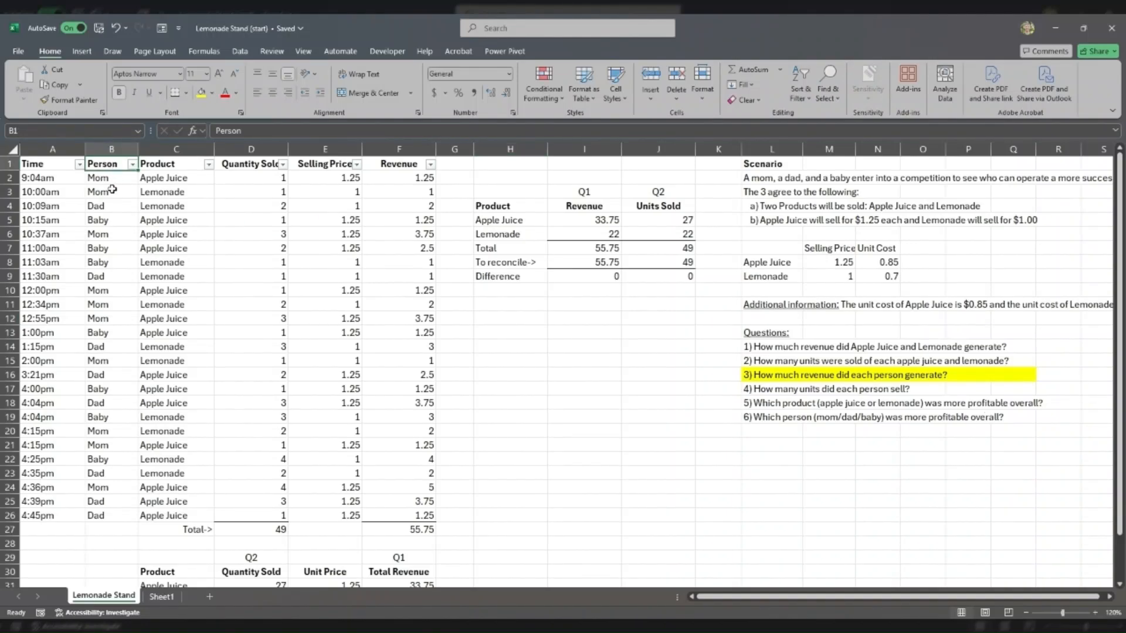
{"action": "left_click_drag", "start_coordinate": [115, 193], "coordinate": [116, 221]}
{"action": "key", "text": "ctrl+c"}
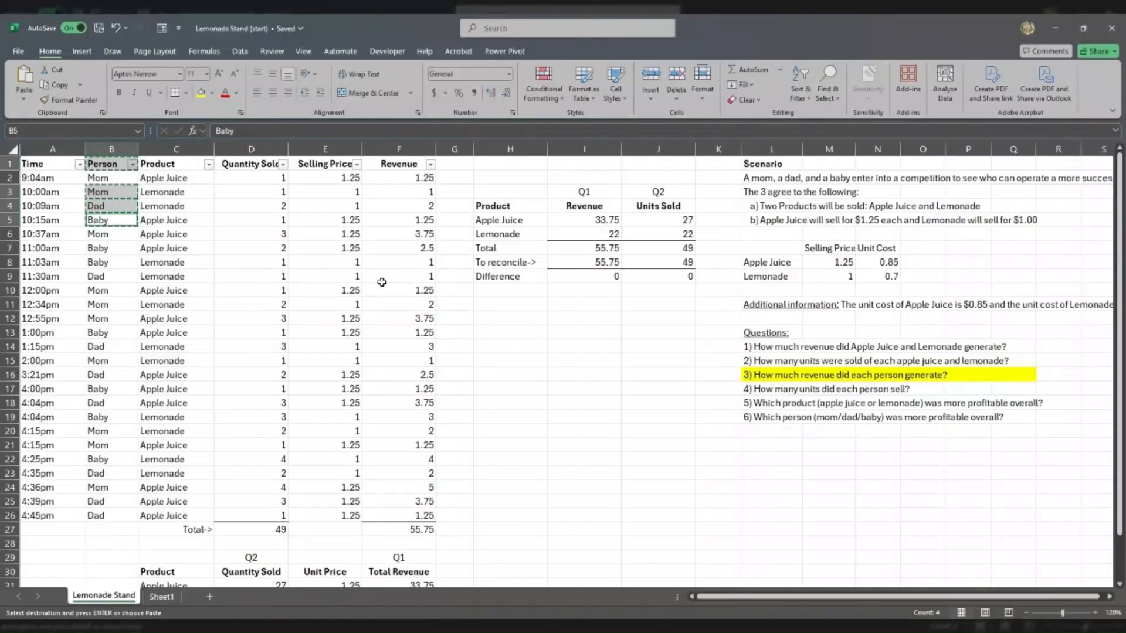
{"action": "left_click", "coordinate": [505, 320]}
{"action": "left_click", "coordinate": [517, 332]}
{"action": "key", "text": "ctrl+v"}
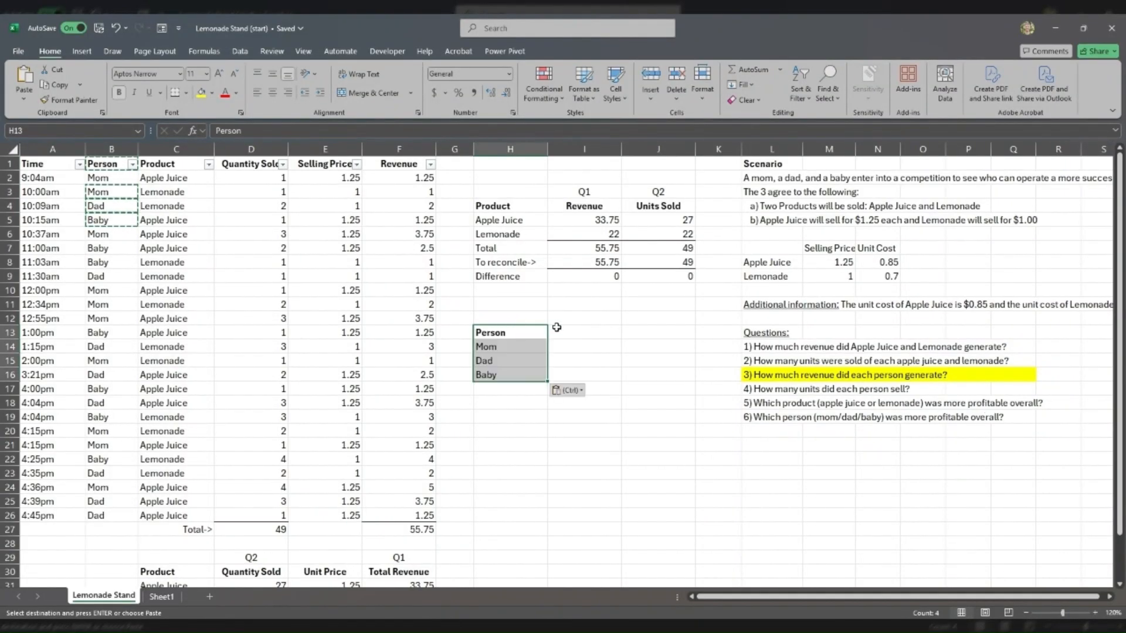
- Copy the question label and Revenue heading from I3:I4 to I12:I13 and change the copied label to Q3
{"action": "left_click", "coordinate": [585, 206]}
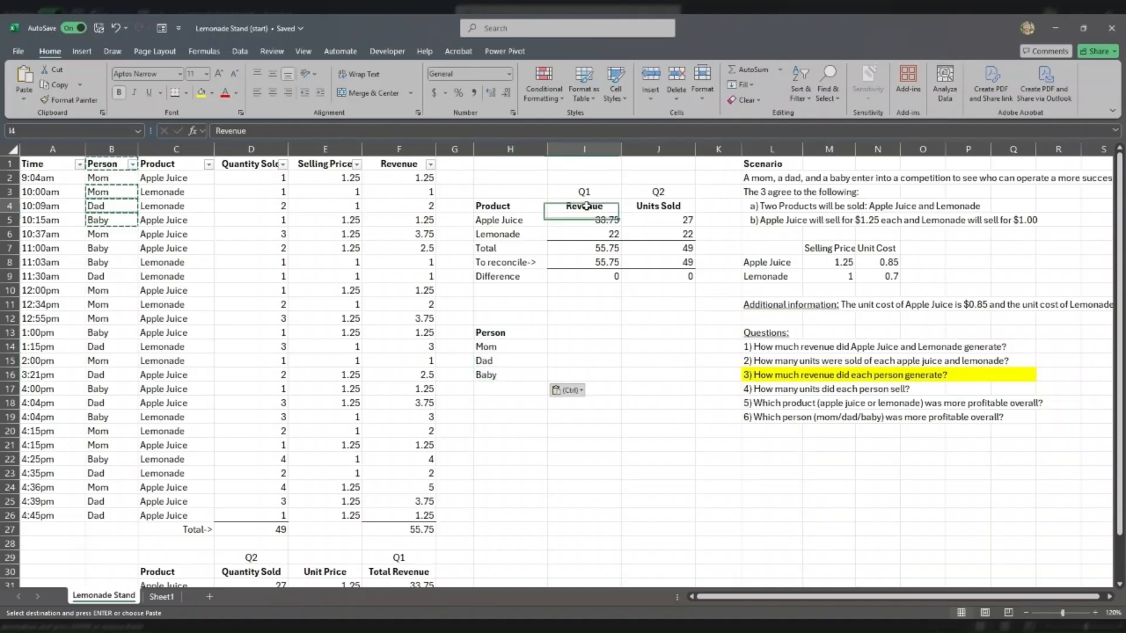
{"action": "left_click_drag", "start_coordinate": [586, 190], "coordinate": [585, 206]}
{"action": "key", "text": "ctrl+c"}
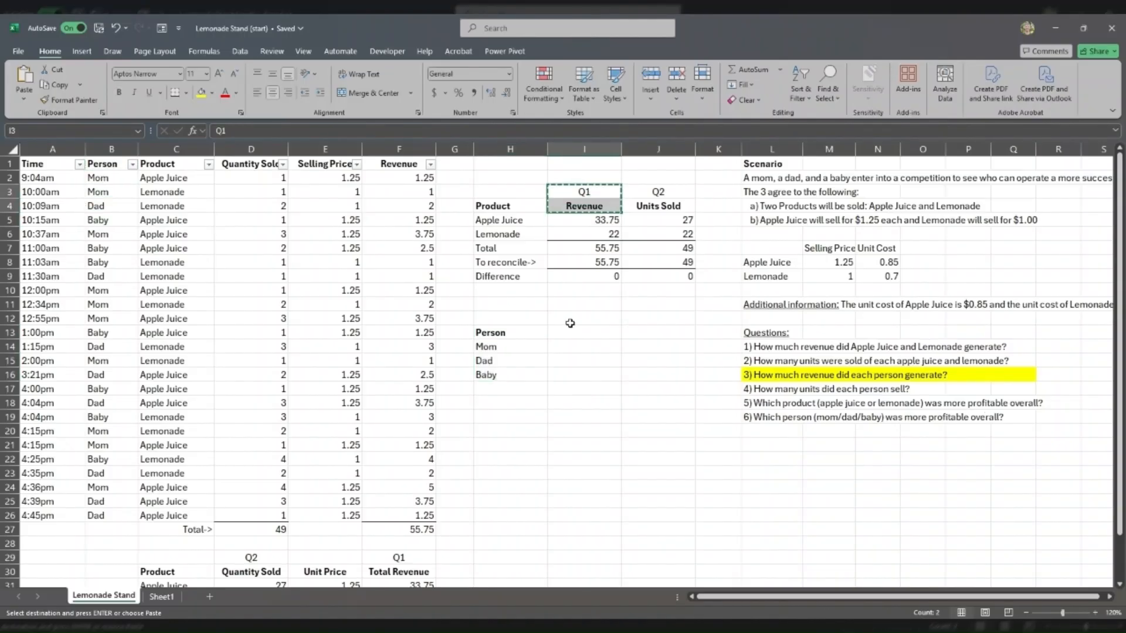
{"action": "left_click", "coordinate": [570, 317]}
{"action": "key", "text": "ctrl+v"}
{"action": "type", "text": "Q3"}
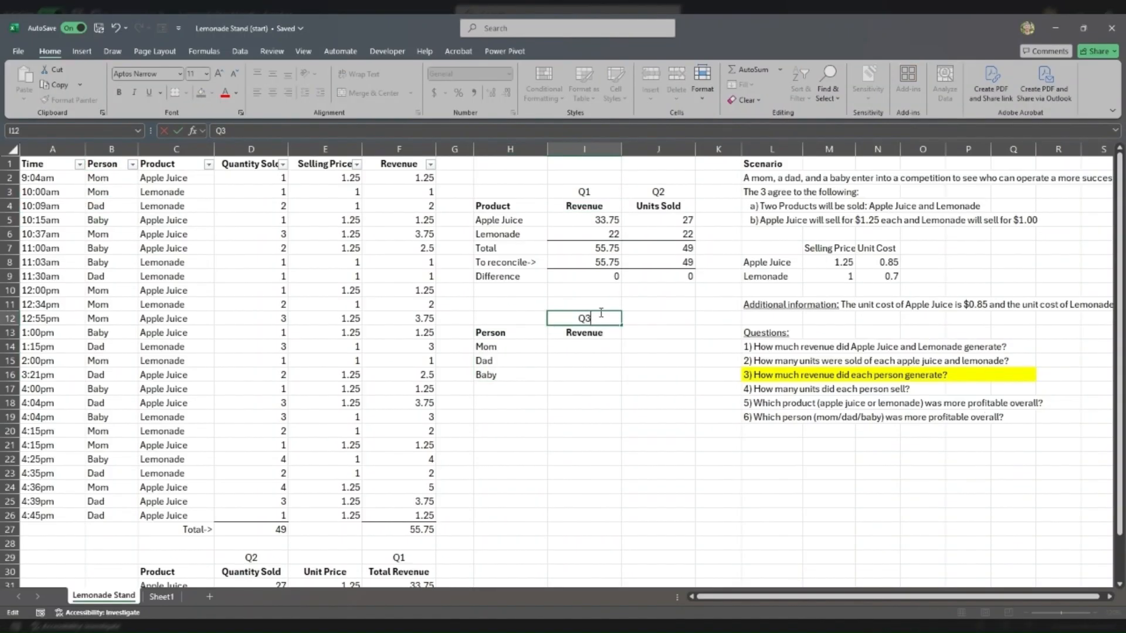
{"action": "key", "text": "Return"}
{"action": "key", "text": "Return"}
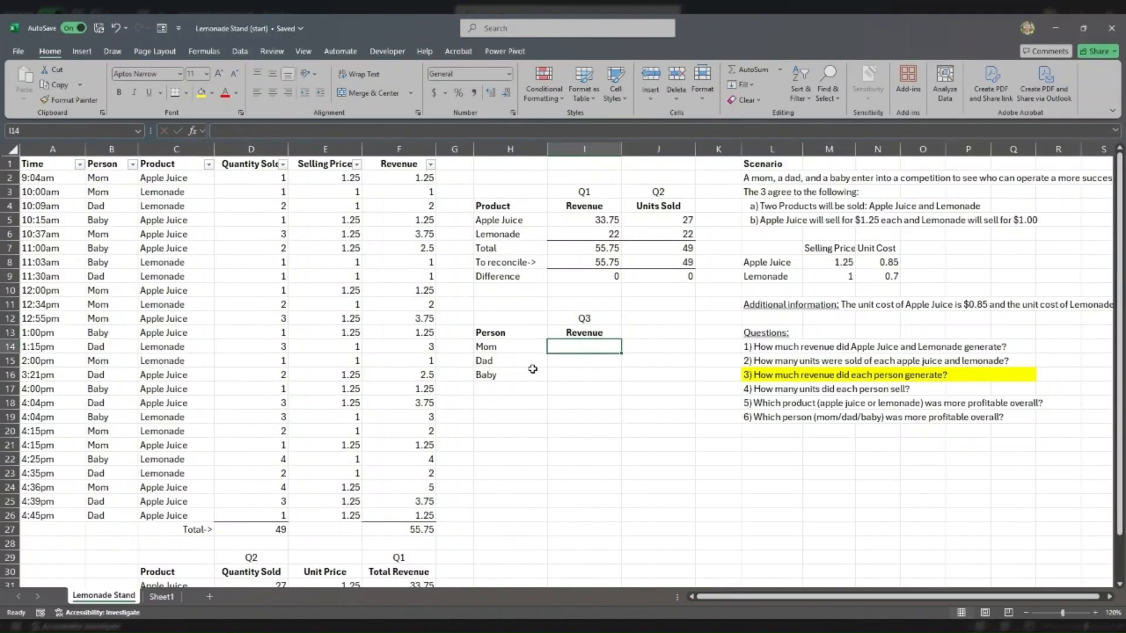
- Examine the SUM formula behind the revenue total in F27 and the new person list
{"action": "double_click", "coordinate": [405, 533]}
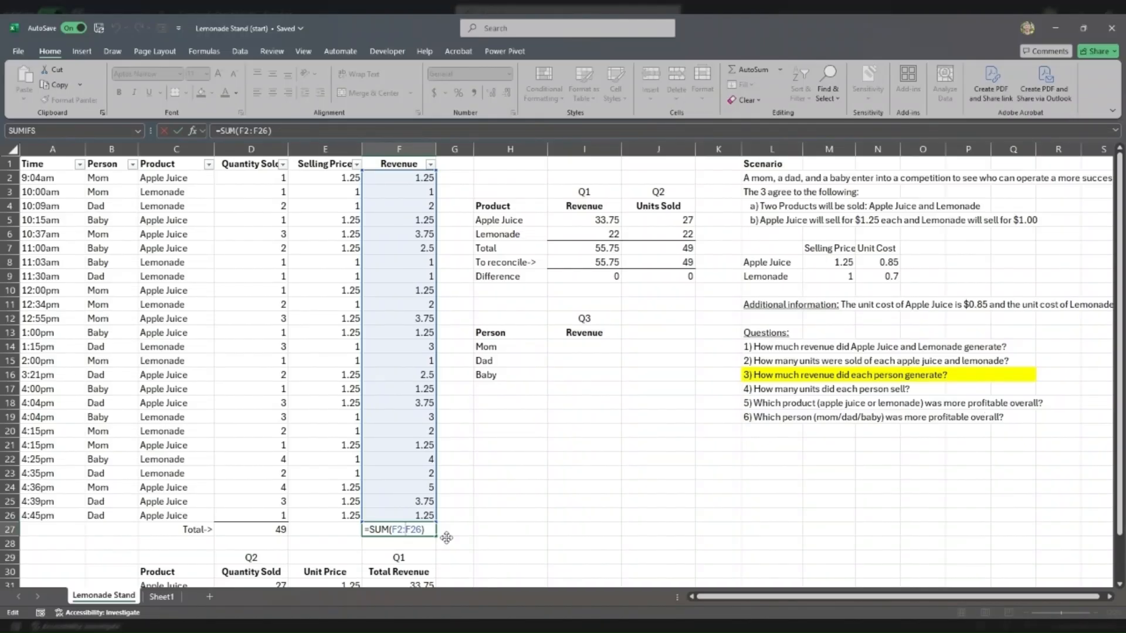
{"action": "key", "text": "Return"}
{"action": "left_click", "coordinate": [505, 331]}
{"action": "left_click", "coordinate": [510, 360]}
- Sort the person names in H14:H16 alphabetically from A to Z
{"action": "left_click_drag", "start_coordinate": [511, 349], "coordinate": [507, 369]}
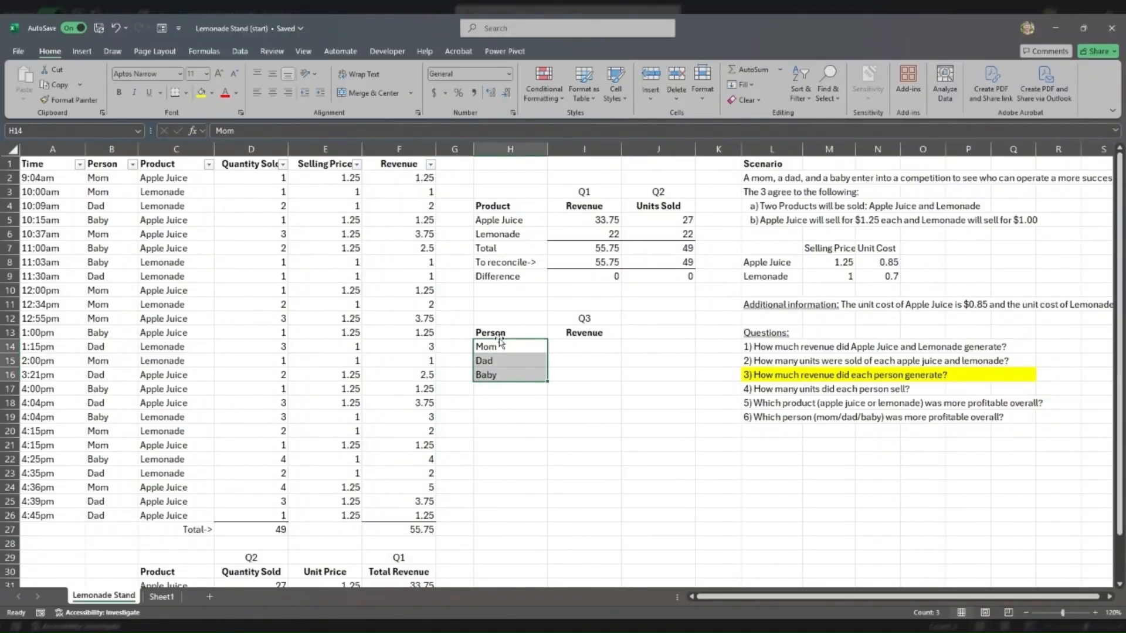
{"action": "left_click_drag", "start_coordinate": [502, 353], "coordinate": [504, 367]}
{"action": "left_click", "coordinate": [251, 52]}
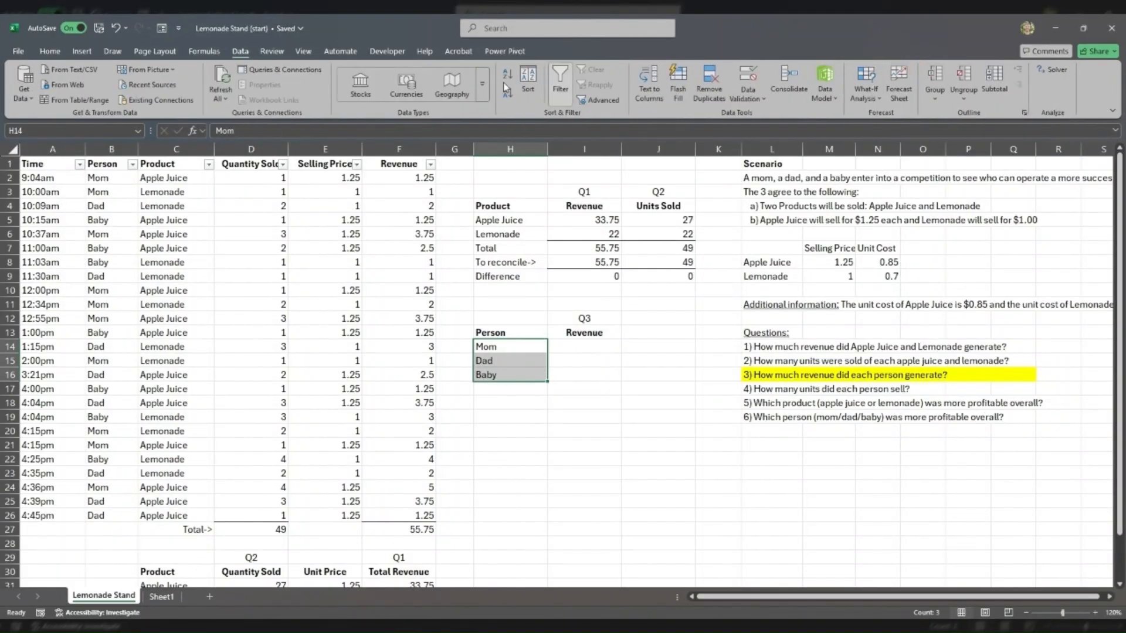
{"action": "left_click", "coordinate": [780, 380]}
{"action": "left_click", "coordinate": [491, 350]}
{"action": "left_click", "coordinate": [497, 363]}
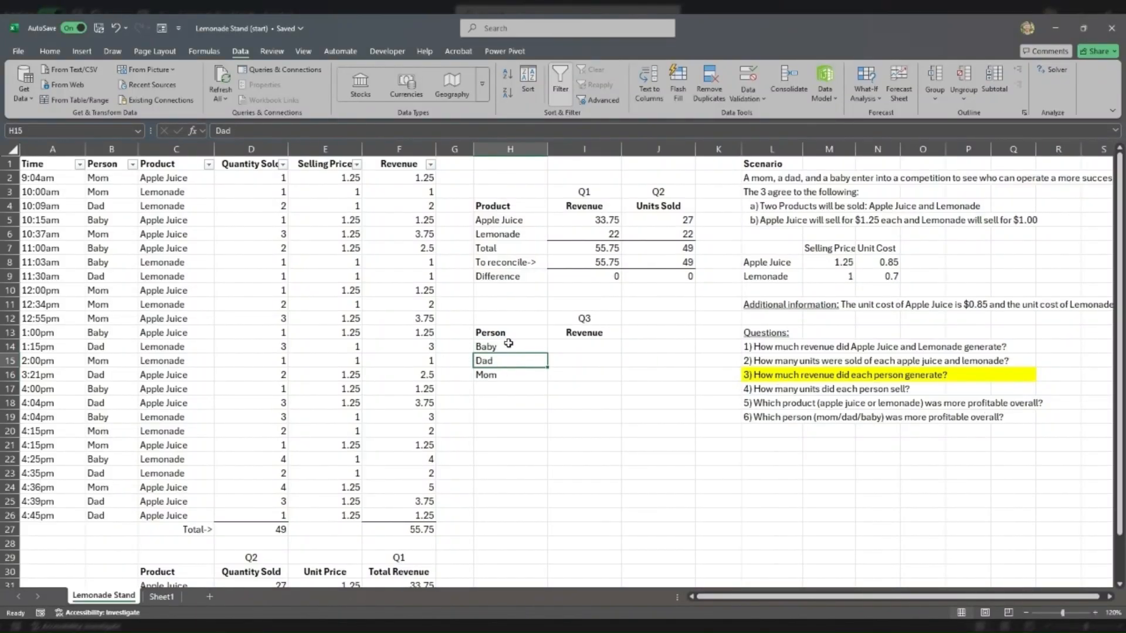
{"action": "left_click", "coordinate": [496, 346]}
{"action": "left_click", "coordinate": [498, 360]}
- Calculate Baby's revenue in I14 with a SUMIF over person range B2:B26, criterion H14 and sum range F2:F26
{"action": "left_click", "coordinate": [563, 346]}
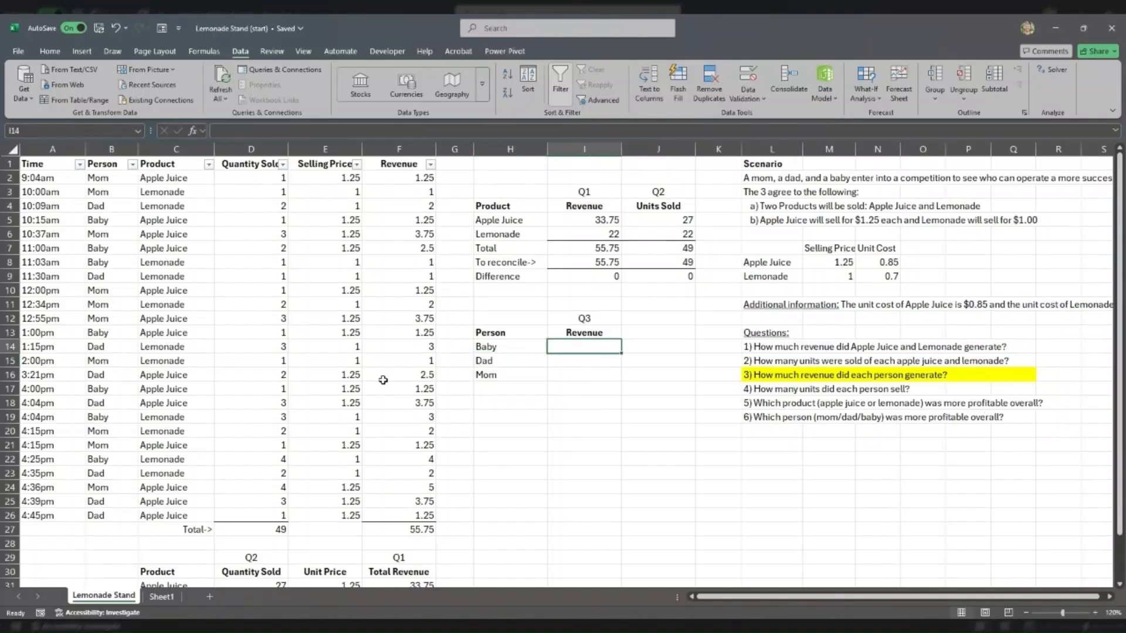
{"action": "type", "text": "=sum"}
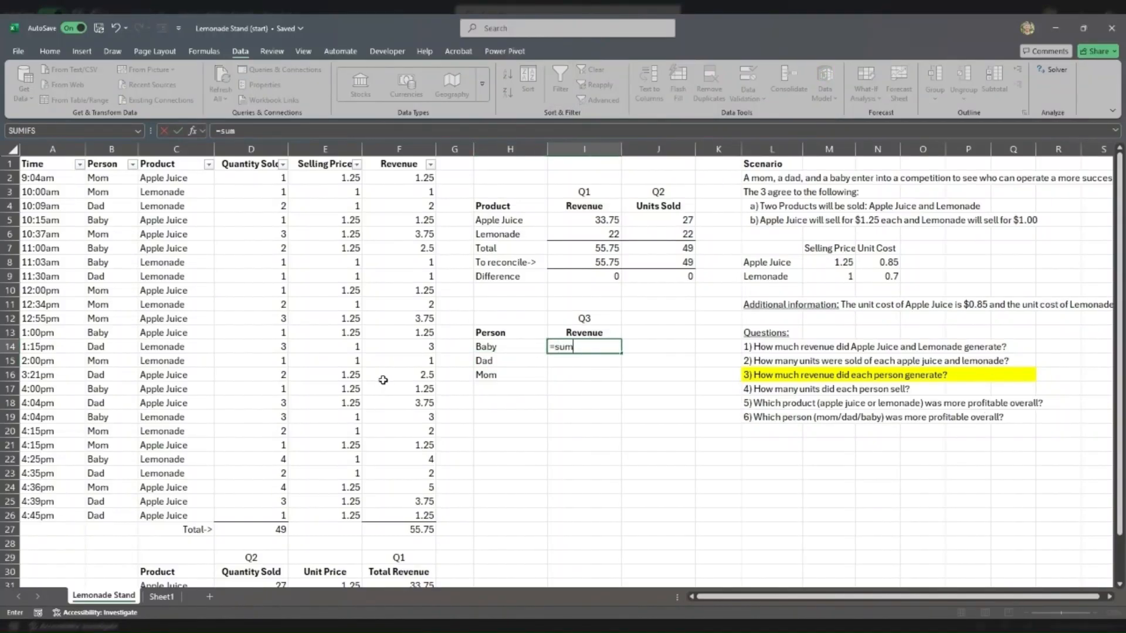
{"action": "type", "text": "i"}
{"action": "key", "text": "Tab"}
{"action": "left_click_drag", "start_coordinate": [109, 177], "coordinate": [103, 515]}
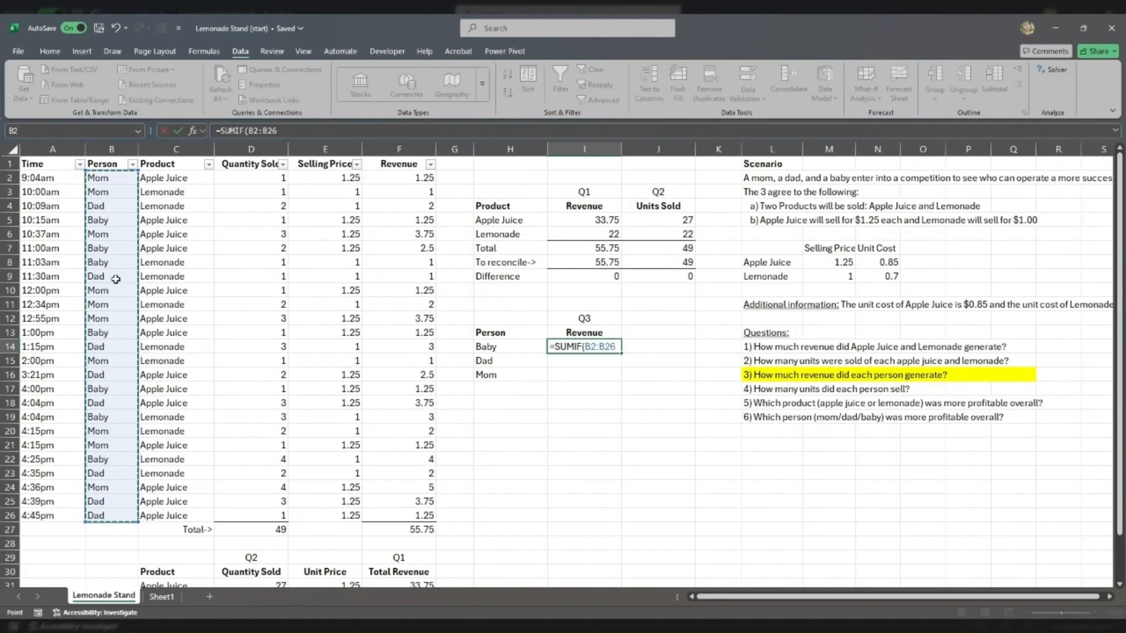
{"action": "type", "text": ","}
{"action": "left_click", "coordinate": [522, 346]}
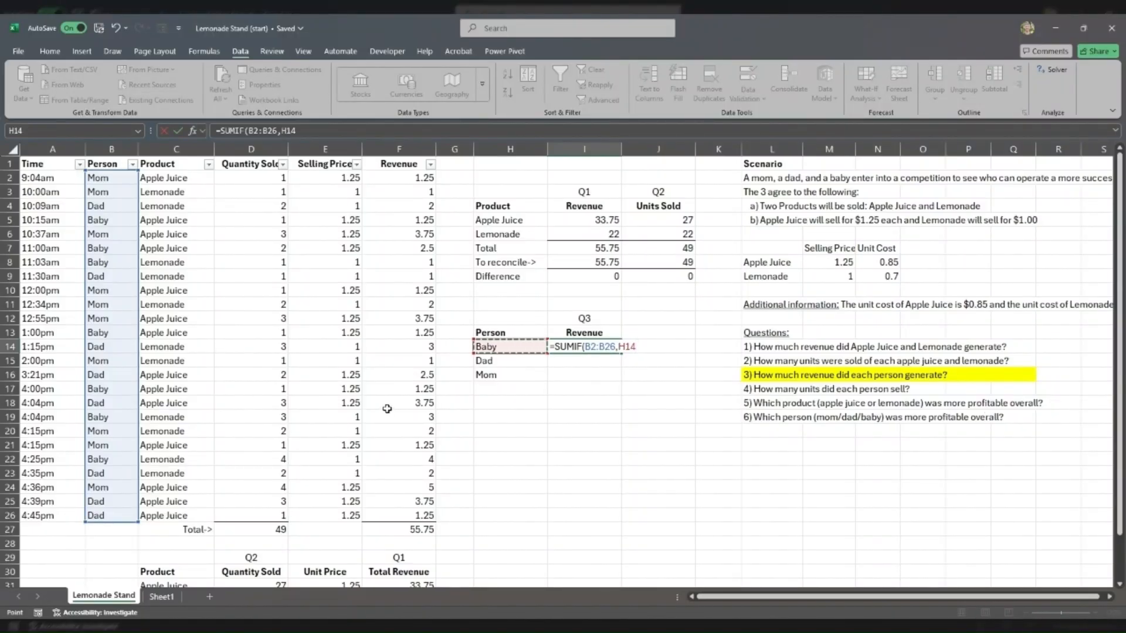
{"action": "type", "text": ","}
{"action": "left_click_drag", "start_coordinate": [400, 177], "coordinate": [372, 510]}
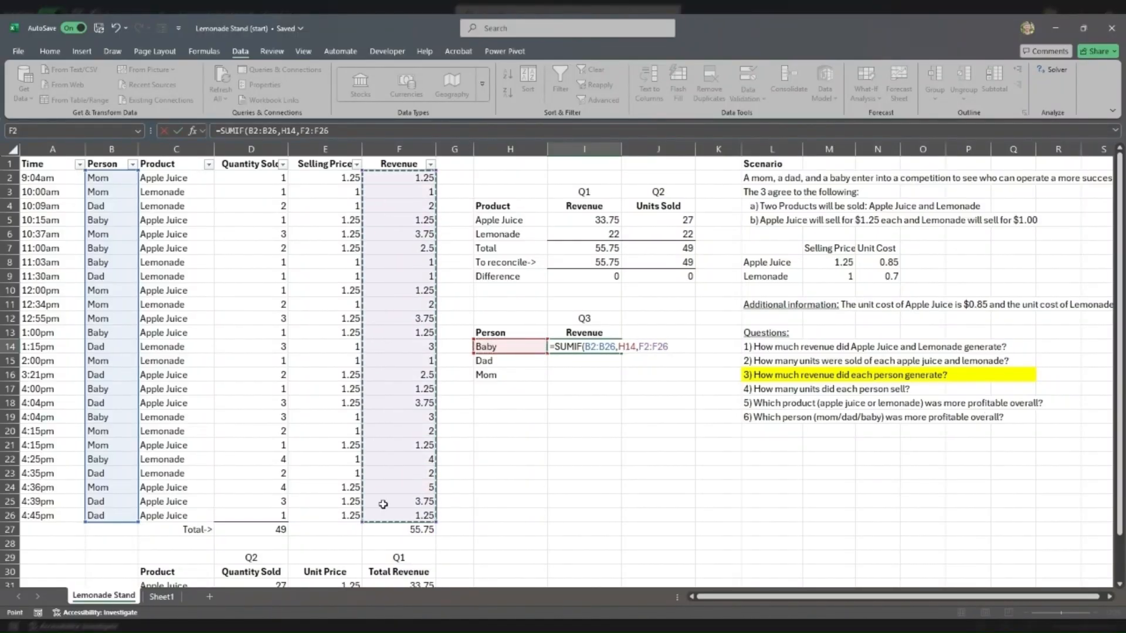
{"action": "type", "text": ")"}
{"action": "key", "text": "ctrl+Return"}
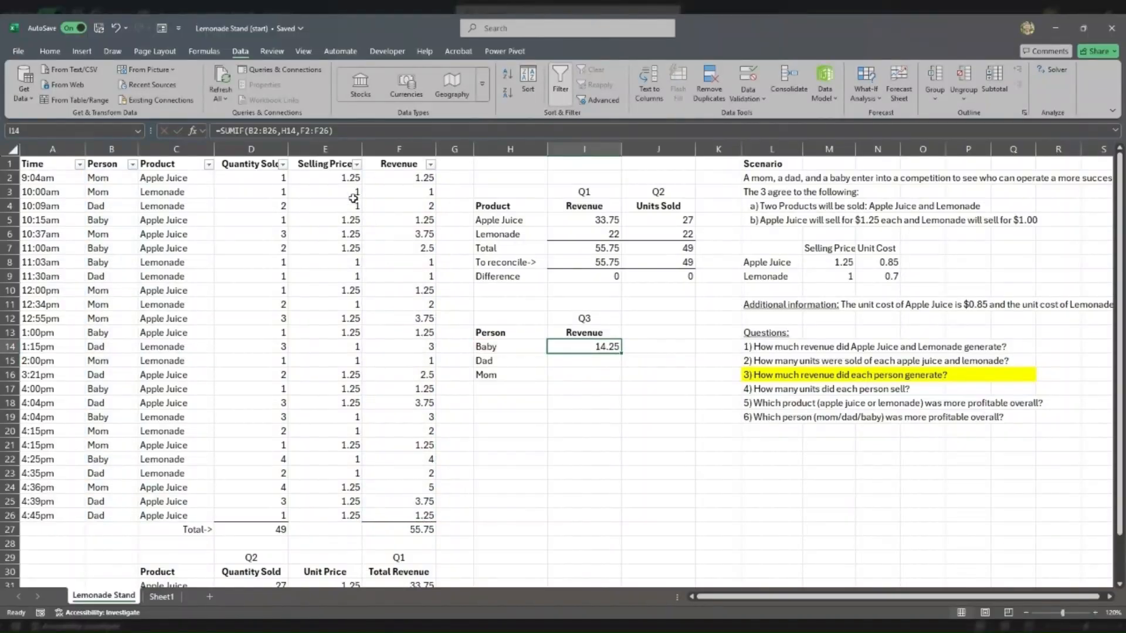
- Make both ranges in the I14 SUMIF absolute and lock the criterion's column as $H14
{"action": "double_click", "coordinate": [592, 347]}
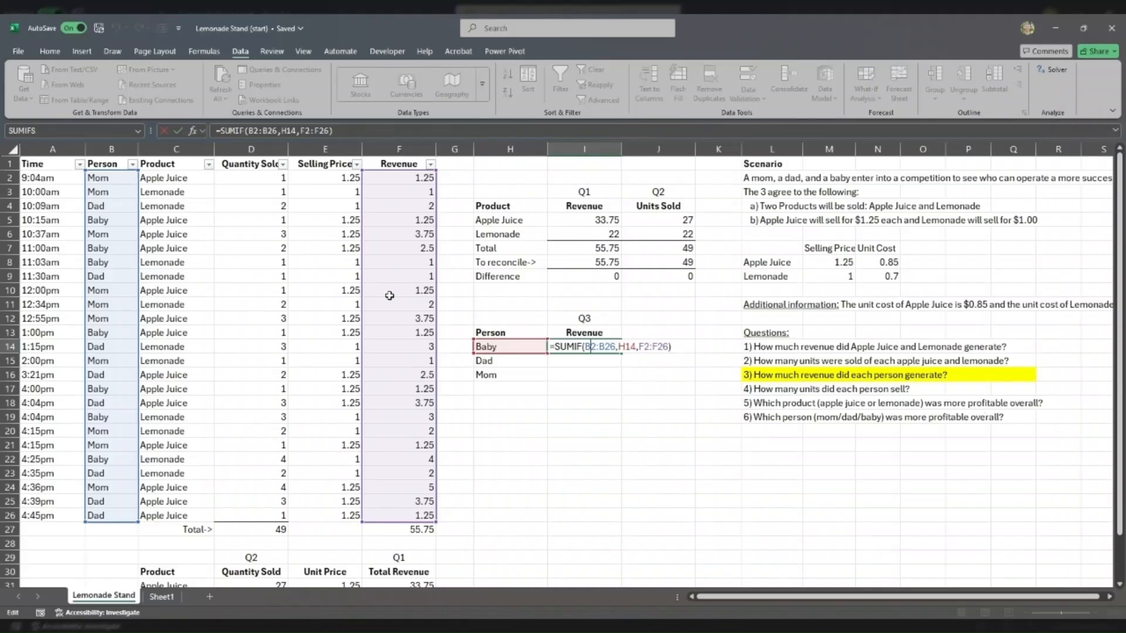
{"action": "key", "text": "F4"}
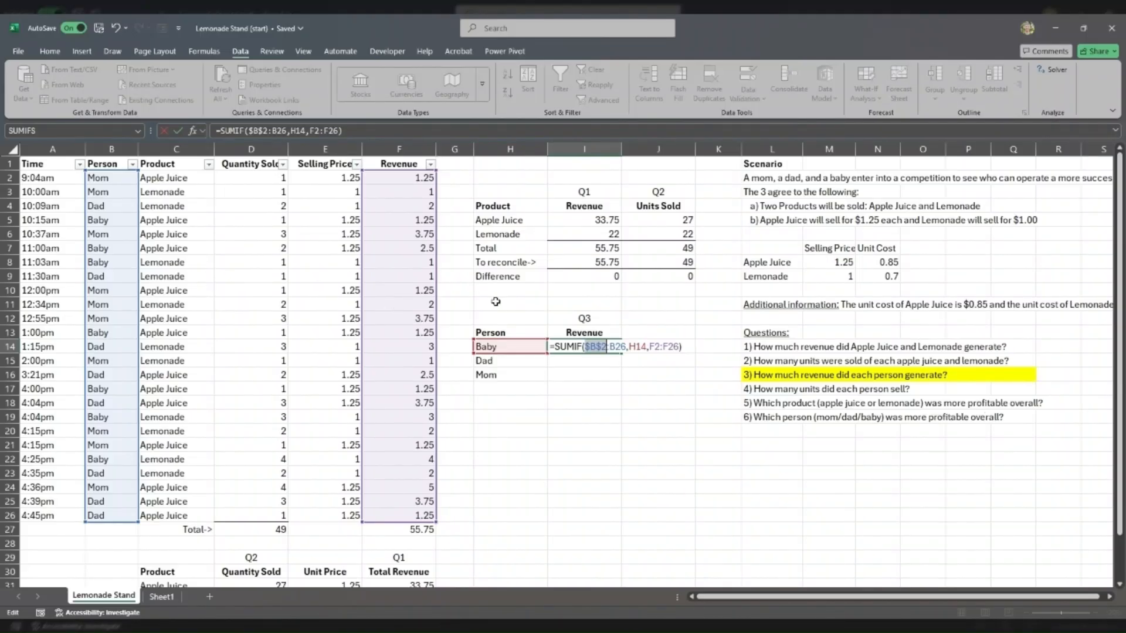
{"action": "left_click", "coordinate": [610, 342]}
{"action": "key", "text": "F4"}
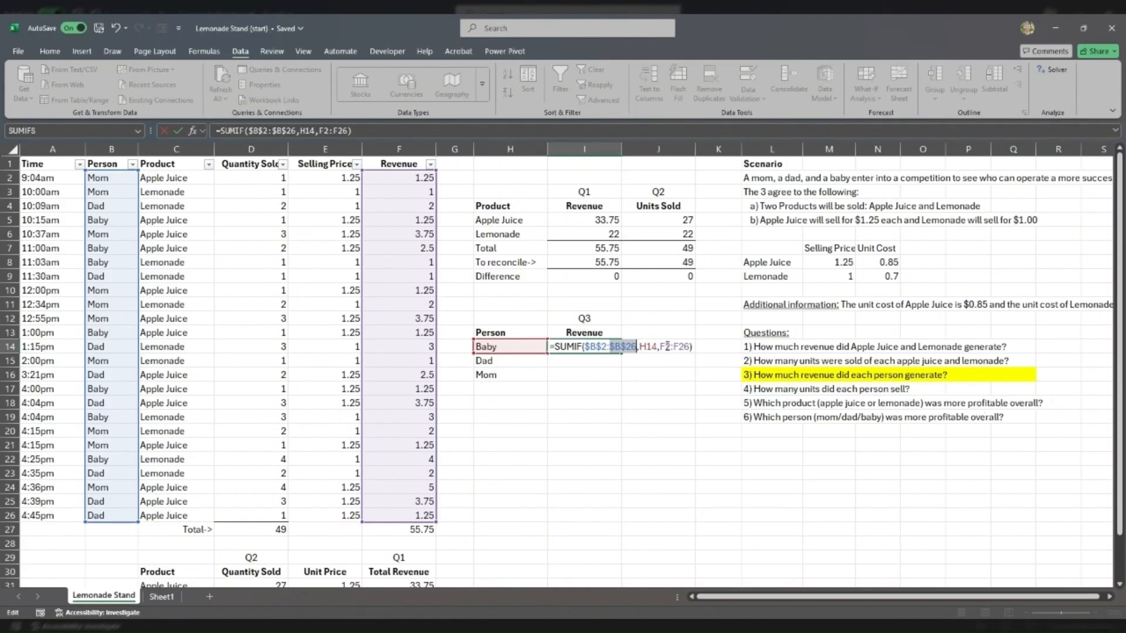
{"action": "left_click", "coordinate": [667, 347]}
{"action": "key", "text": "F4"}
{"action": "left_click", "coordinate": [686, 347]}
{"action": "key", "text": "F4"}
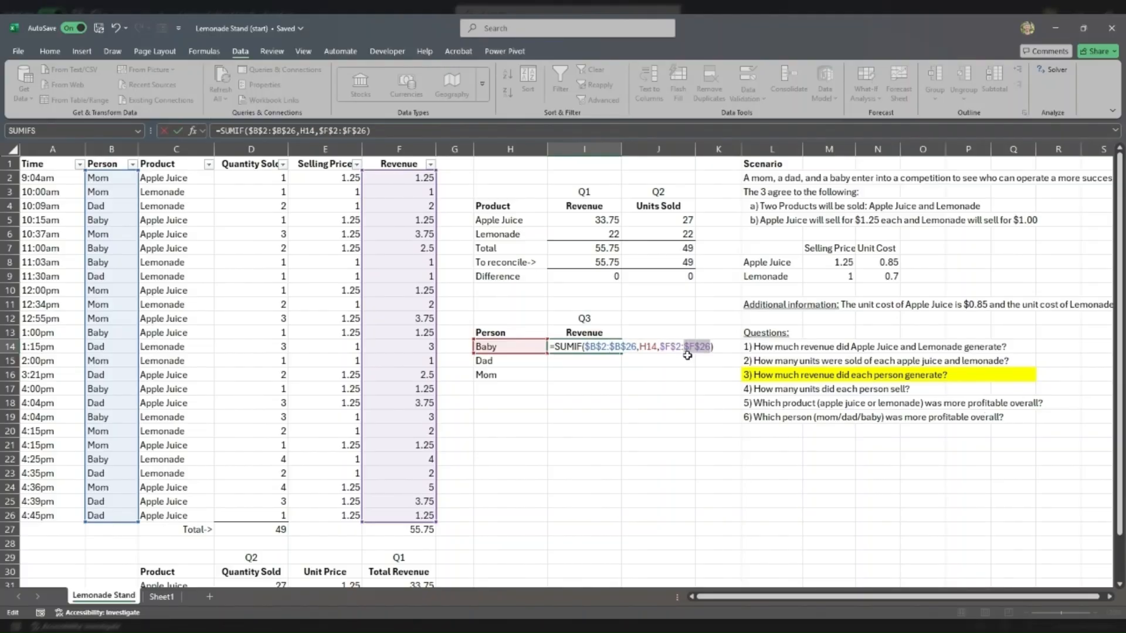
{"action": "left_click", "coordinate": [640, 347]}
{"action": "type", "text": "$"}
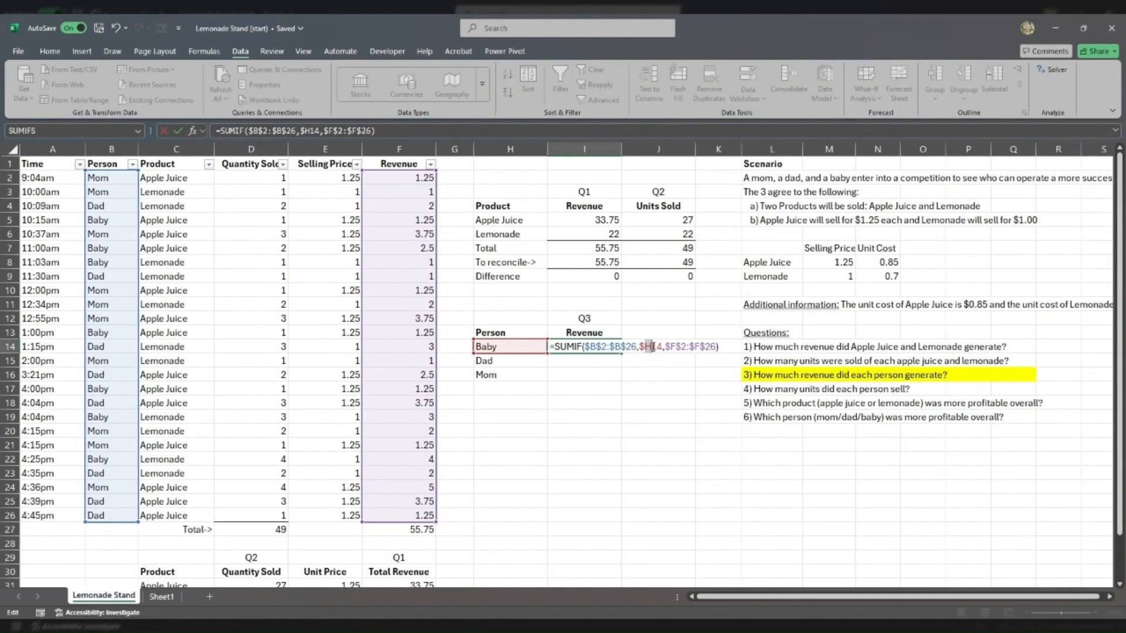
{"action": "left_click_drag", "start_coordinate": [639, 346], "coordinate": [656, 350]}
{"action": "key", "text": "Return"}
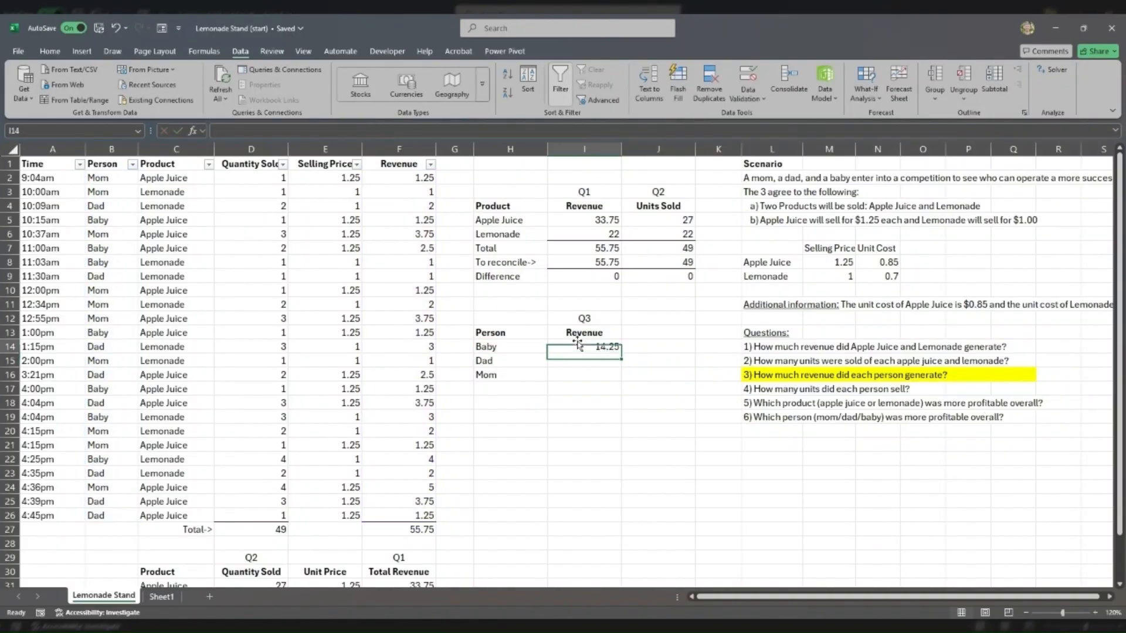
- Copy Baby's revenue formula from I14 to the Dad and Mom rows in I15 and I16
{"action": "key", "text": "Up"}
{"action": "key", "text": "ctrl+c"}
{"action": "key", "text": "Down"}
{"action": "key", "text": "ctrl+v"}
{"action": "key", "text": "Down"}
{"action": "key", "text": "ctrl+v"}
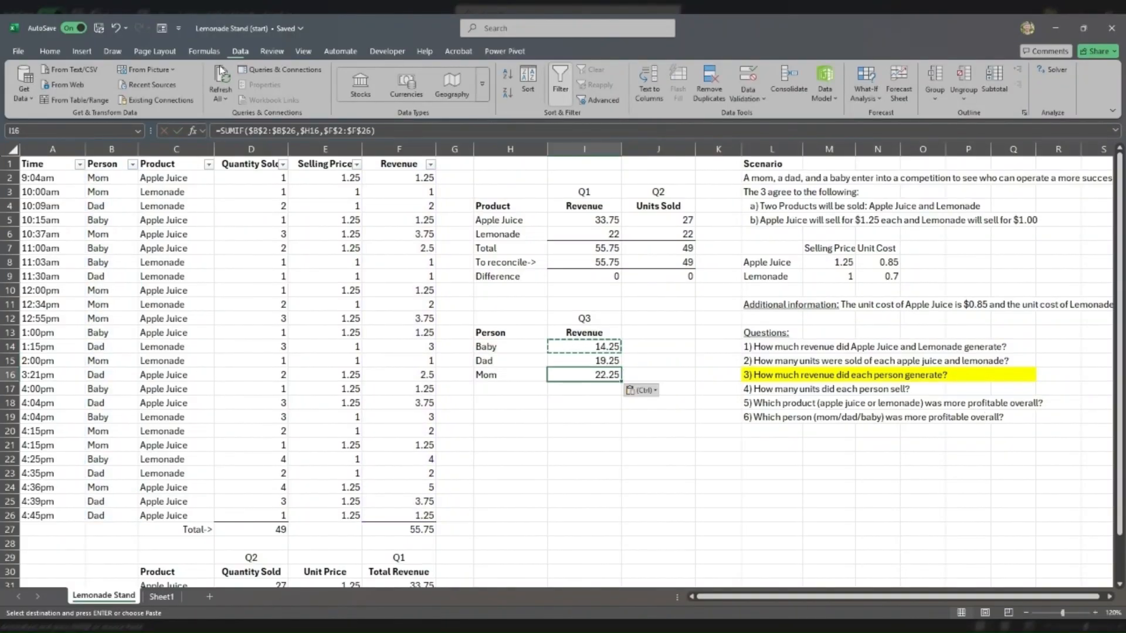
- Add a bottom border under I16 and total the person revenues in I17 with =SUM(I14:I16)
{"action": "key", "text": "alt+h"}
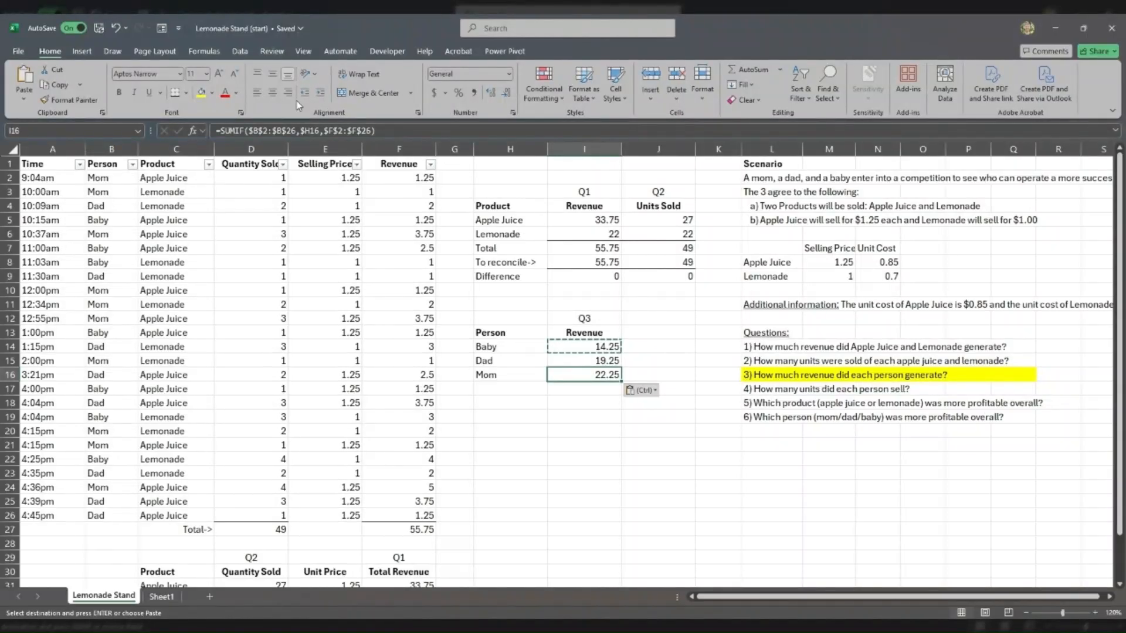
{"action": "key", "text": "Escape"}
{"action": "left_click", "coordinate": [576, 385]}
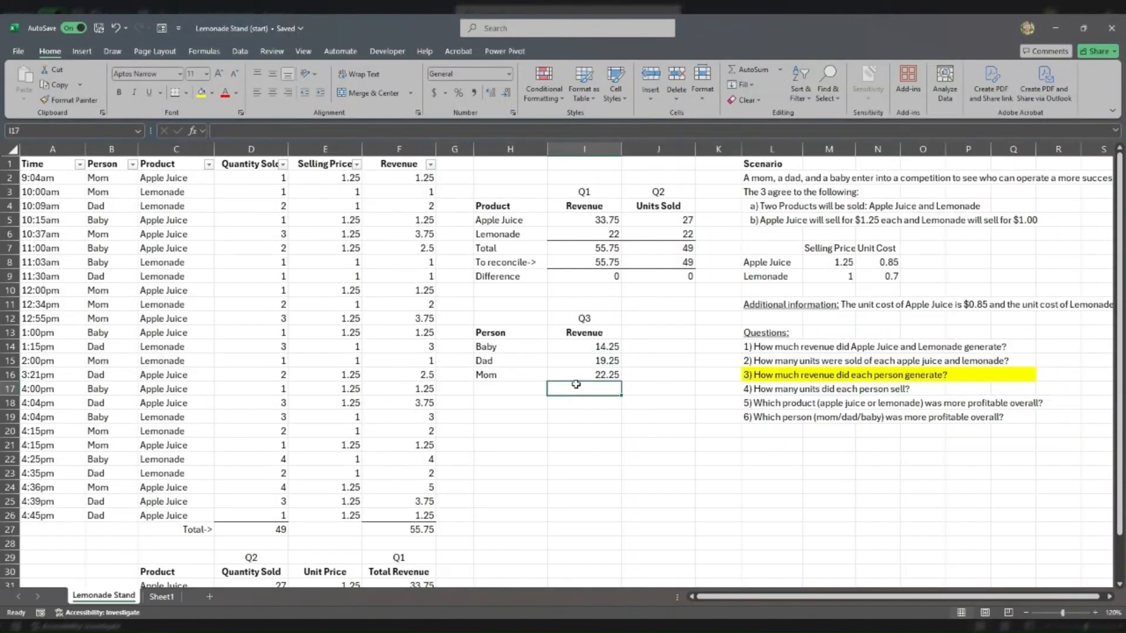
{"action": "type", "text": "=sum("}
{"action": "key", "text": "Up"}
{"action": "key", "text": "shift+Up"}
{"action": "key", "text": "shift+Up"}
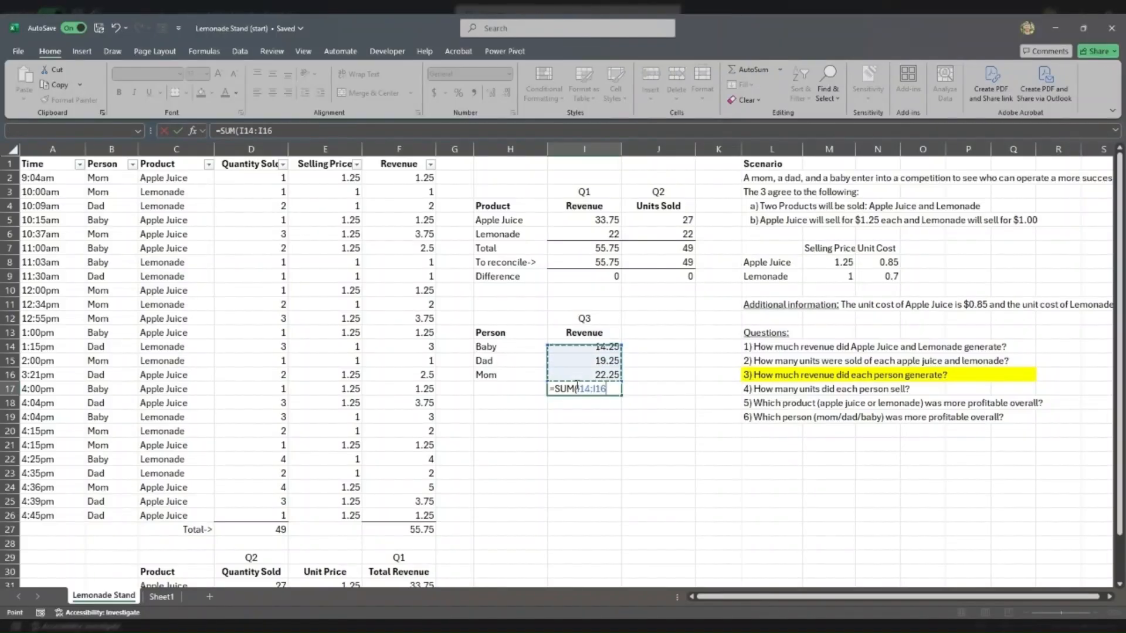
{"action": "key", "text": "ctrl+Return"}
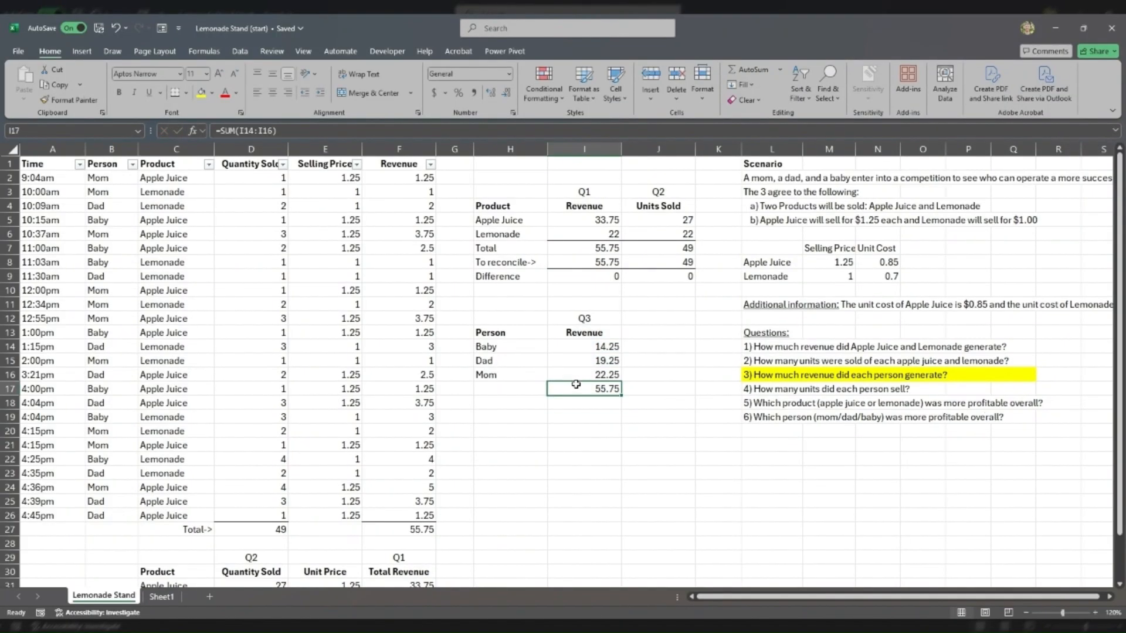
- Compare the person revenue total in I17 with the product totals in I7 and F33, and review question 3
{"action": "left_click", "coordinate": [601, 252], "text": "ctrl"}
{"action": "scroll", "coordinate": [304, 469], "scroll_direction": "down", "scroll_amount": 1}
{"action": "left_click", "coordinate": [402, 570], "text": "ctrl"}
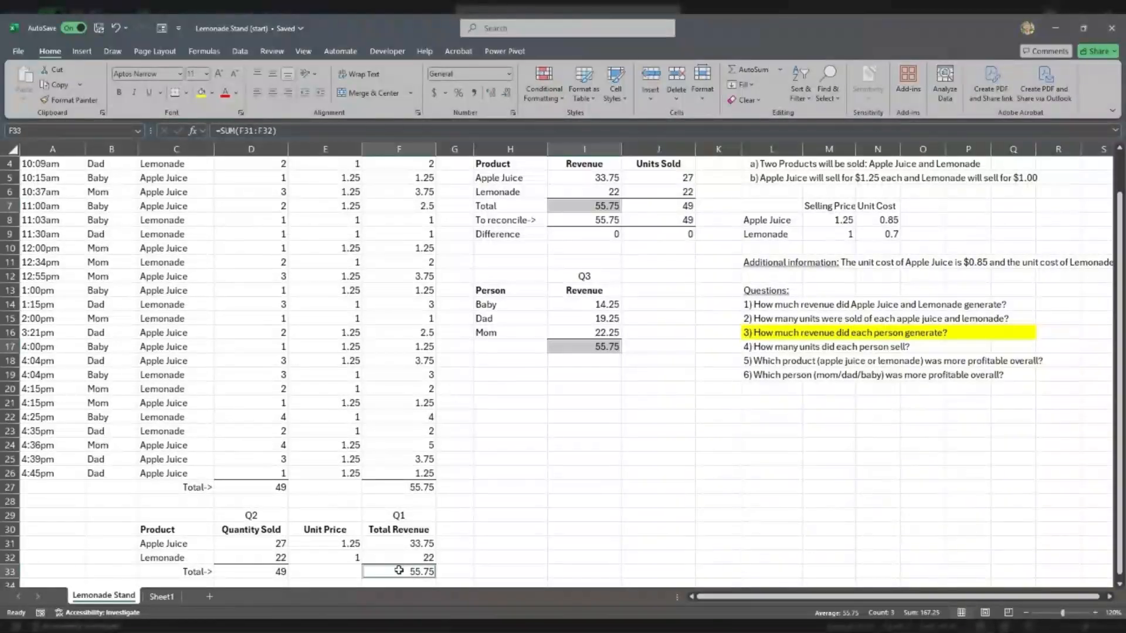
{"action": "scroll", "coordinate": [468, 252], "scroll_direction": "up", "scroll_amount": 1}
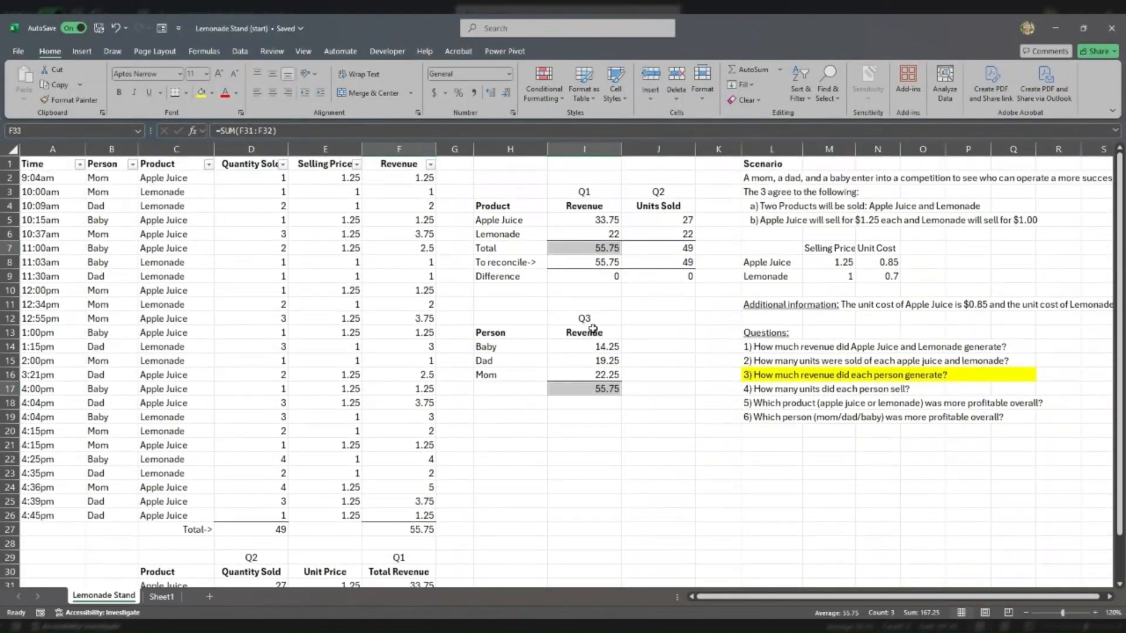
{"action": "left_click_drag", "start_coordinate": [581, 318], "coordinate": [592, 384]}
{"action": "left_click", "coordinate": [593, 386]}
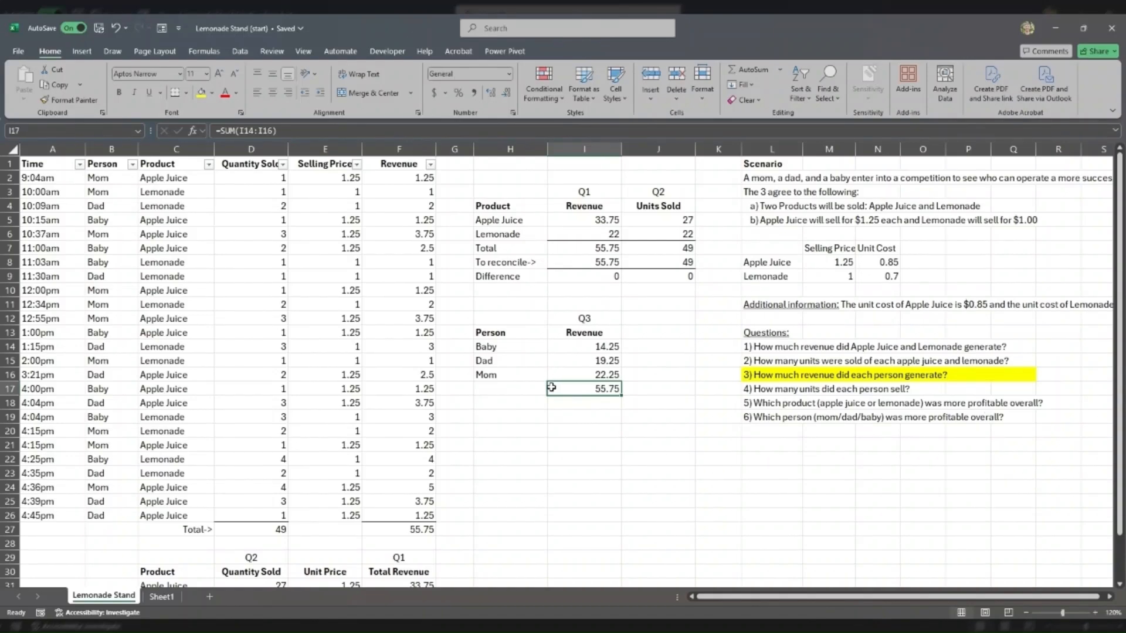
{"action": "left_click_drag", "start_coordinate": [743, 375], "coordinate": [1006, 374]}
{"action": "scroll", "coordinate": [547, 359], "scroll_direction": "down", "scroll_amount": 1}
{"action": "scroll", "coordinate": [547, 360], "scroll_direction": "down", "scroll_amount": 1}
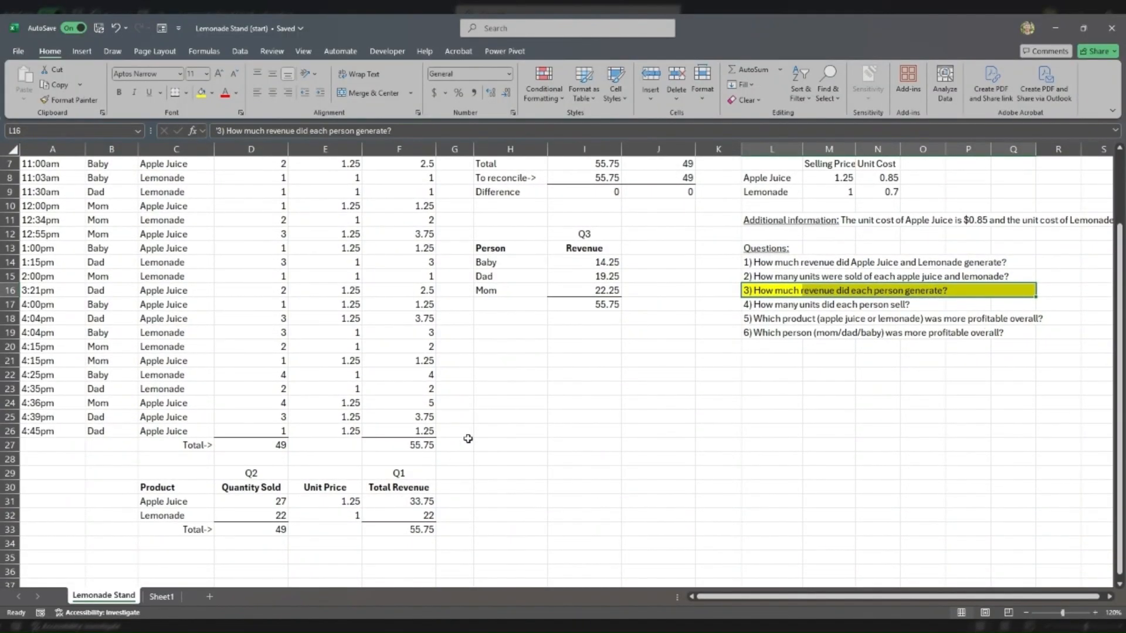
{"action": "scroll", "coordinate": [468, 439], "scroll_direction": "up", "scroll_amount": 2}
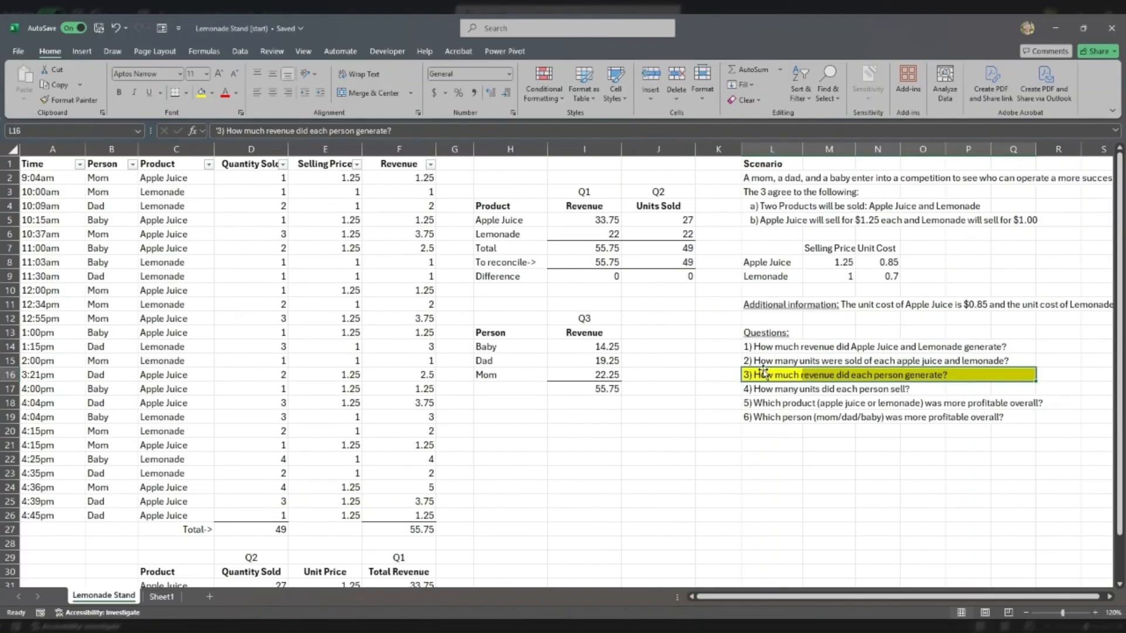
- Clear the person revenue formulas in I14:I16 and copy the Apple Juice SUMIF formula from I5 into I14
{"action": "left_click_drag", "start_coordinate": [607, 347], "coordinate": [607, 375]}
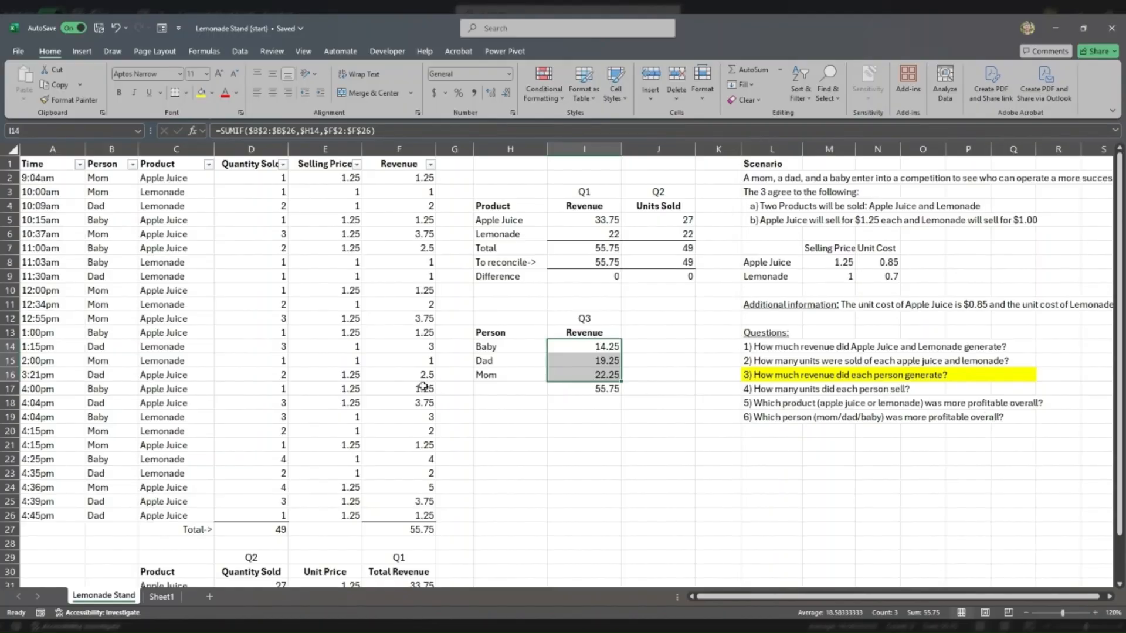
{"action": "key", "text": "Delete"}
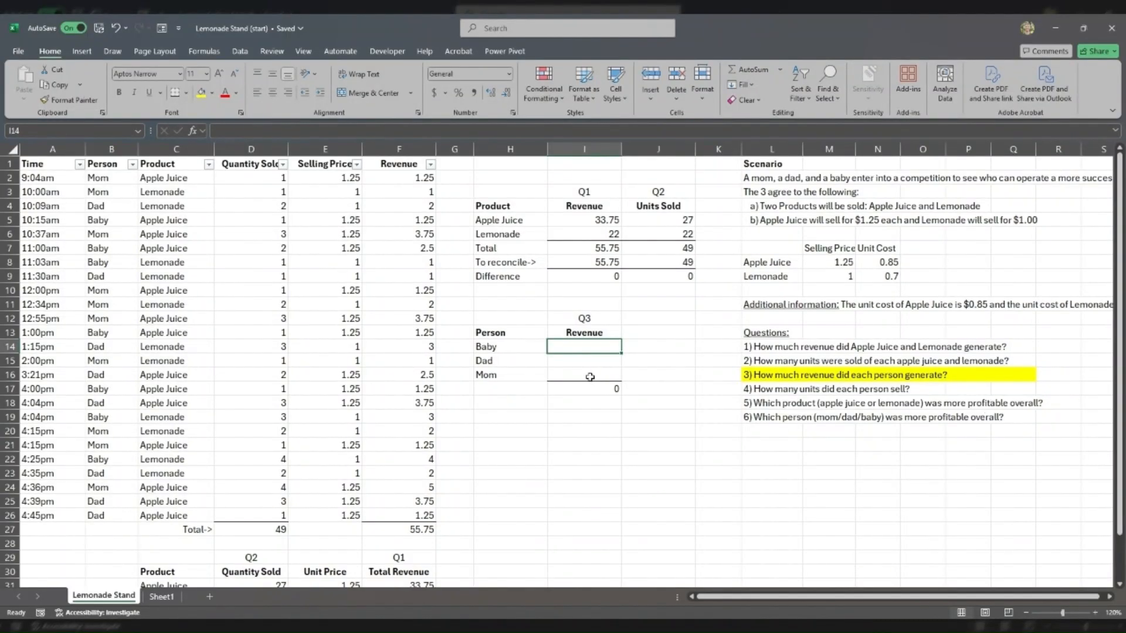
{"action": "left_click", "coordinate": [584, 217]}
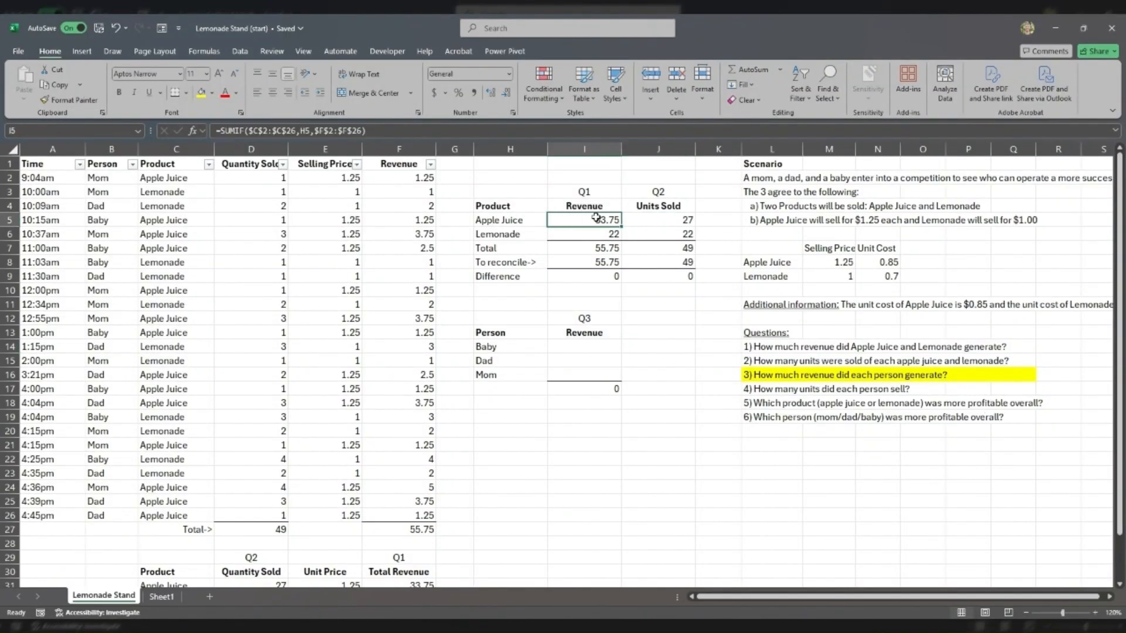
{"action": "key", "text": "F2"}
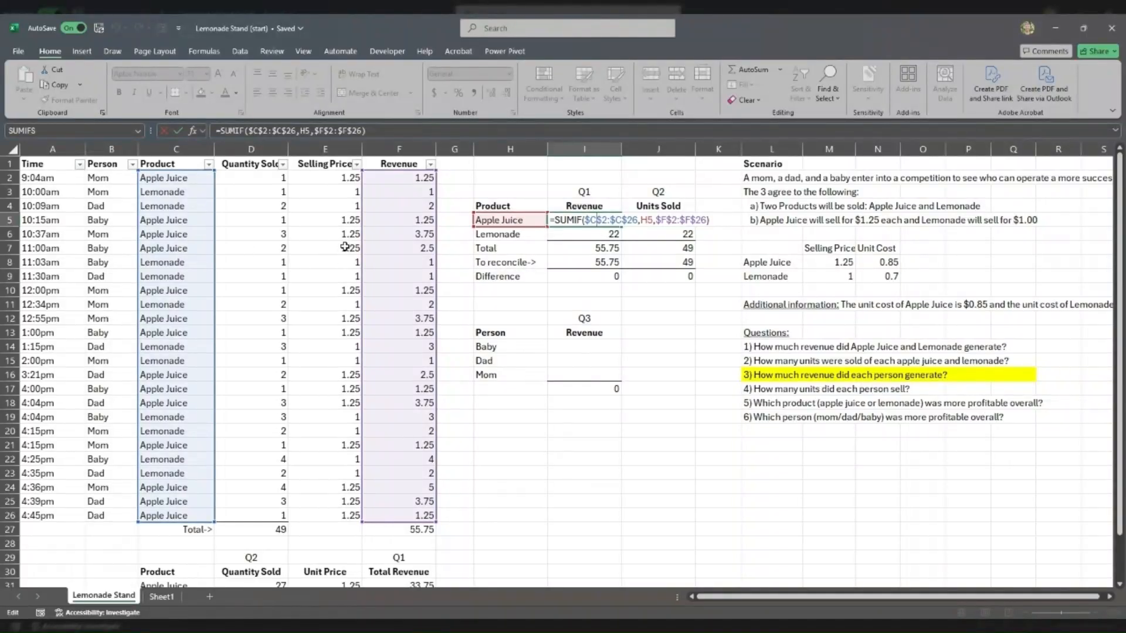
{"action": "key", "text": "Return"}
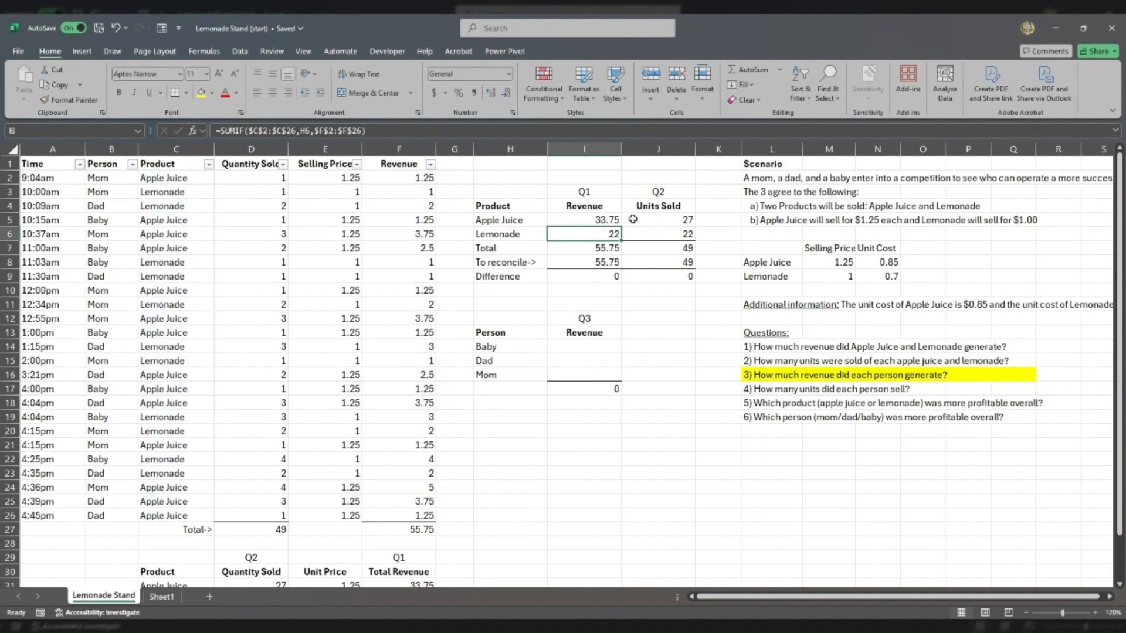
{"action": "left_click", "coordinate": [633, 218]}
{"action": "left_click", "coordinate": [582, 221]}
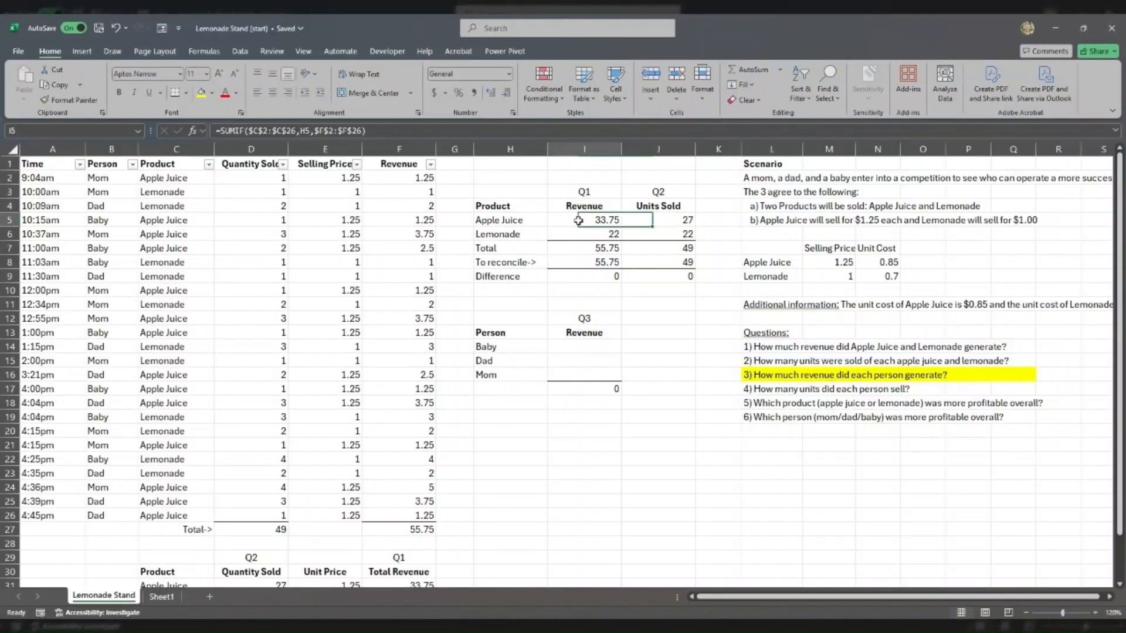
{"action": "key", "text": "ctrl+c"}
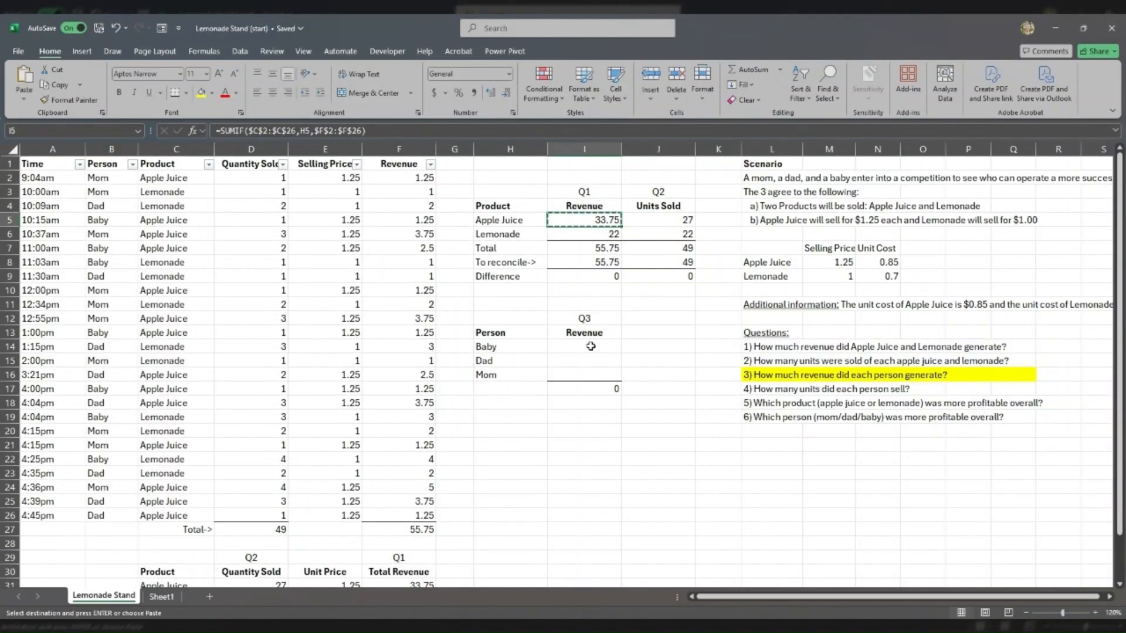
{"action": "left_click", "coordinate": [591, 346]}
{"action": "key", "text": "ctrl+v"}
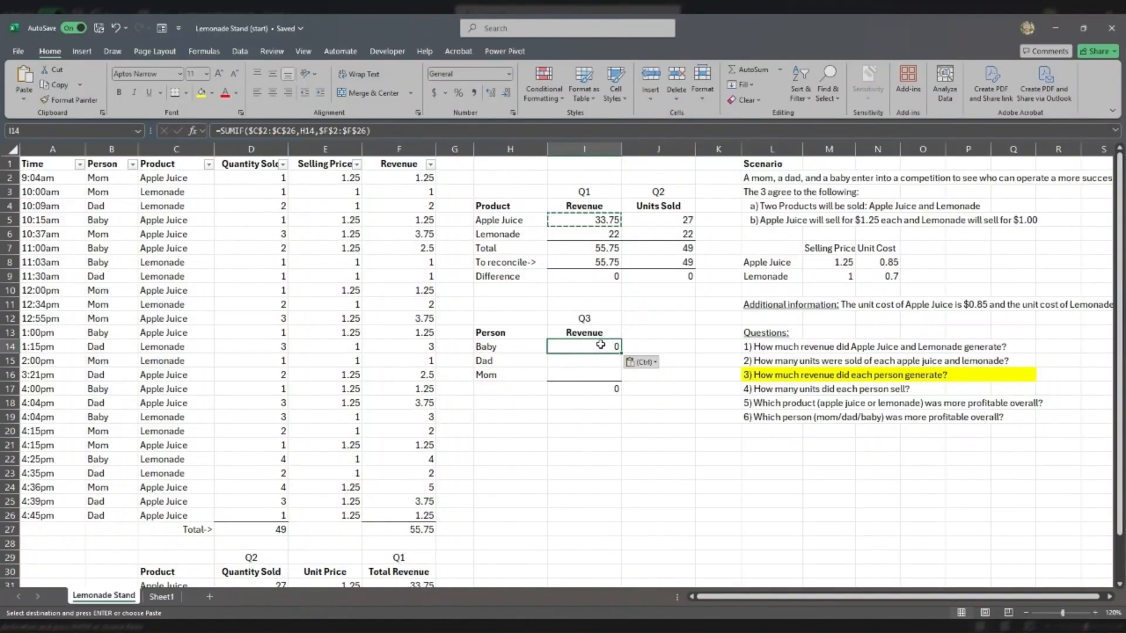
- Move the criteria range of the SUMIF in I14 from the Product column to the Person column, $B$2:$B$26
{"action": "double_click", "coordinate": [599, 346]}
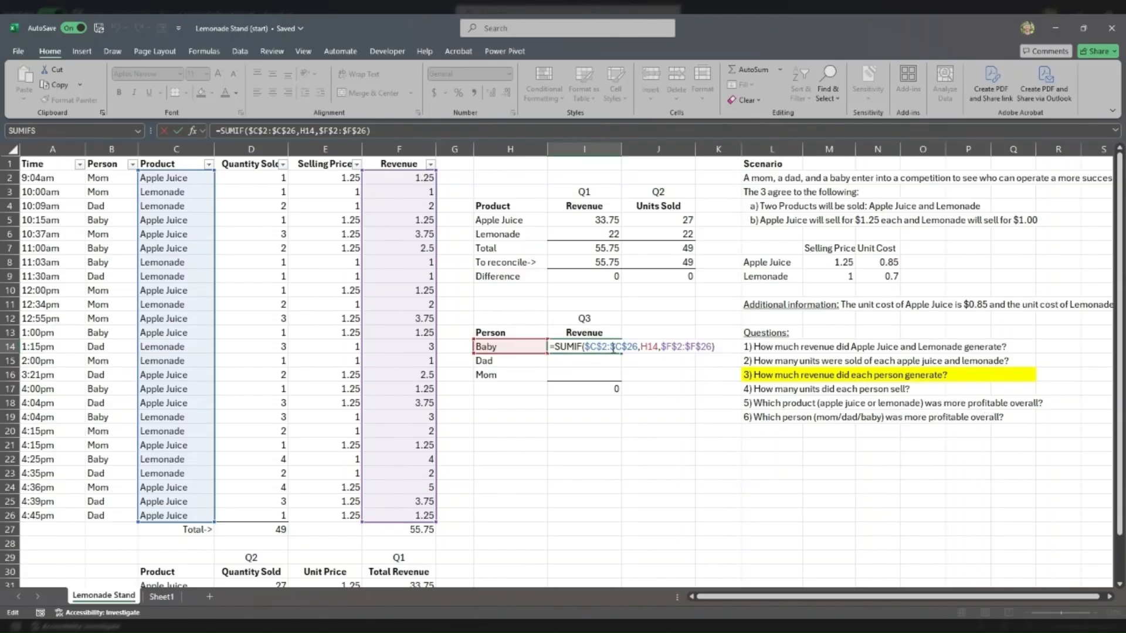
{"action": "key", "text": "ctrl+Return"}
{"action": "left_click", "coordinate": [176, 149]}
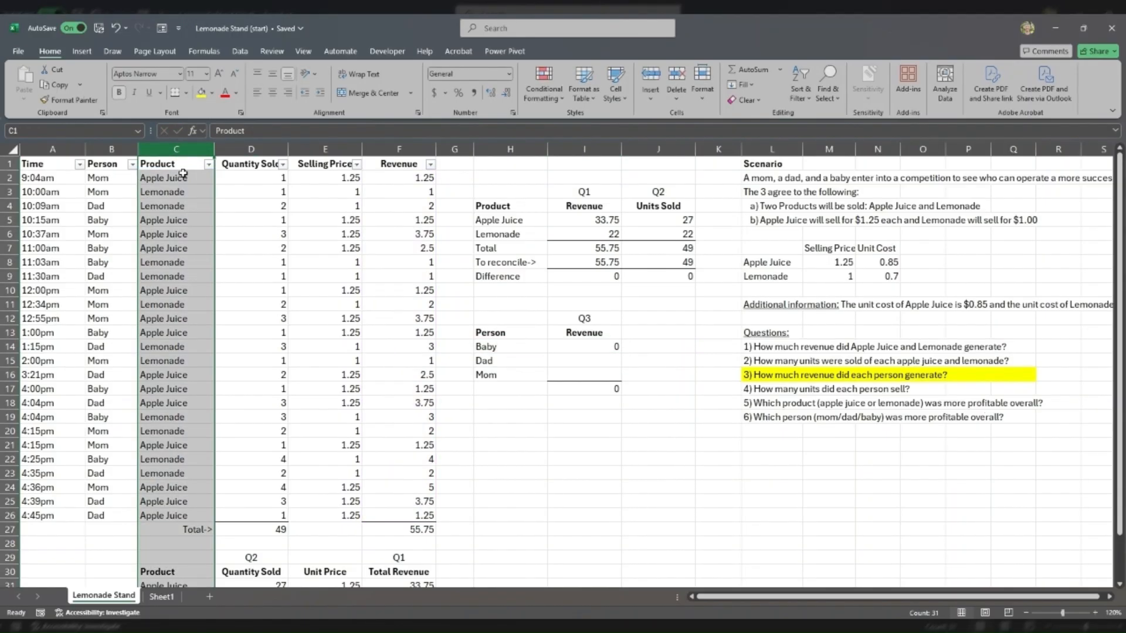
{"action": "left_click_drag", "start_coordinate": [183, 174], "coordinate": [176, 517]}
{"action": "double_click", "coordinate": [597, 348]}
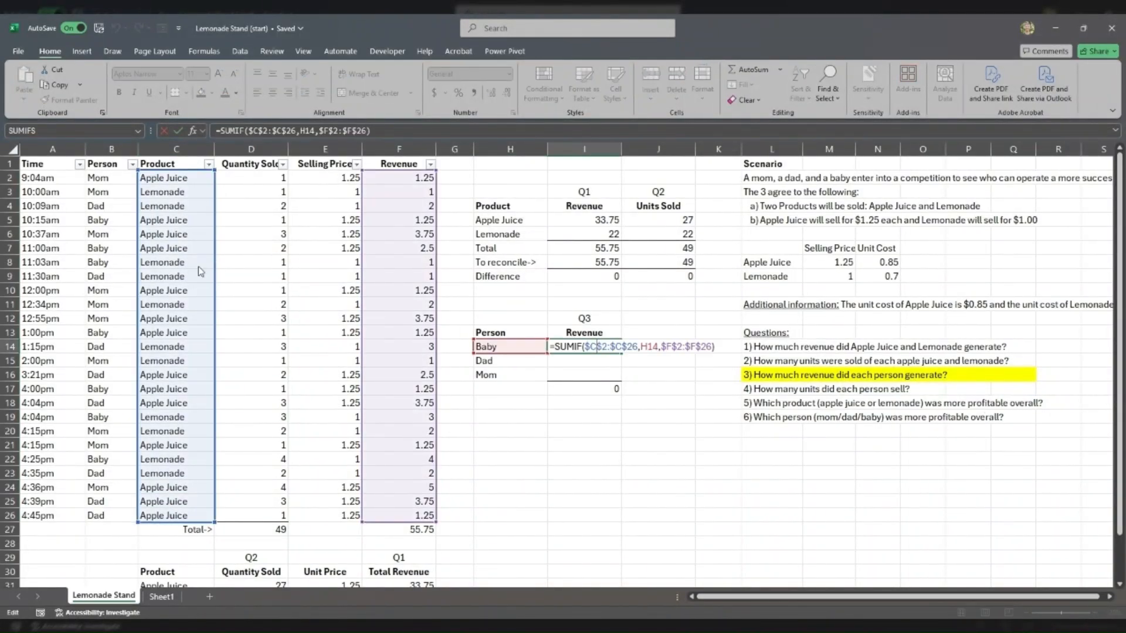
{"action": "left_click_drag", "start_coordinate": [199, 268], "coordinate": [126, 269]}
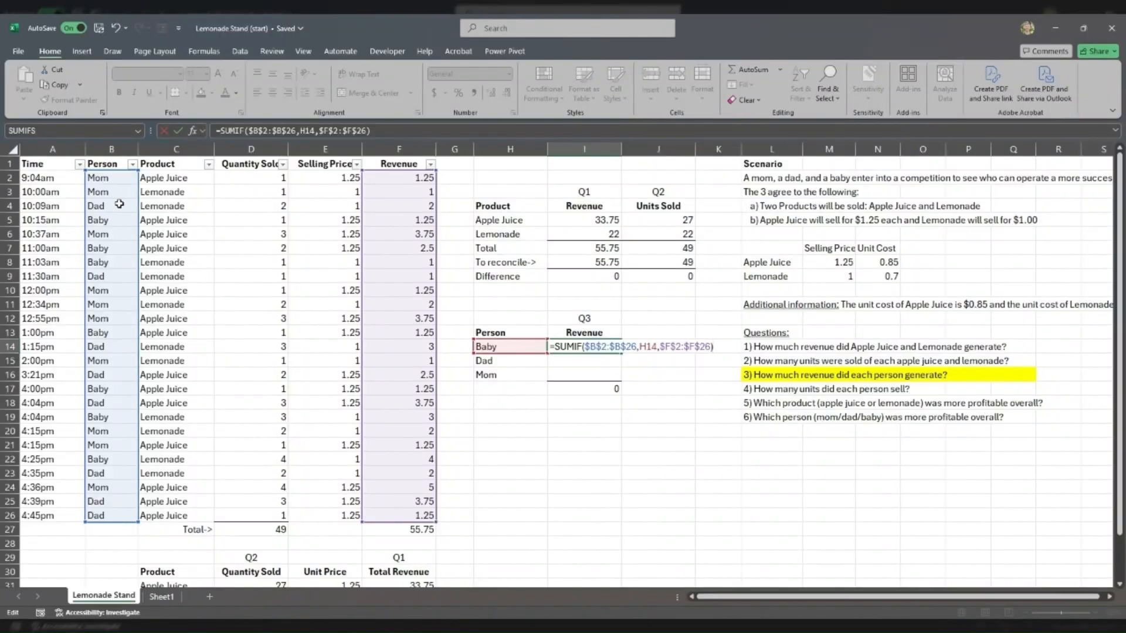
{"action": "key", "text": "ctrl+Return"}
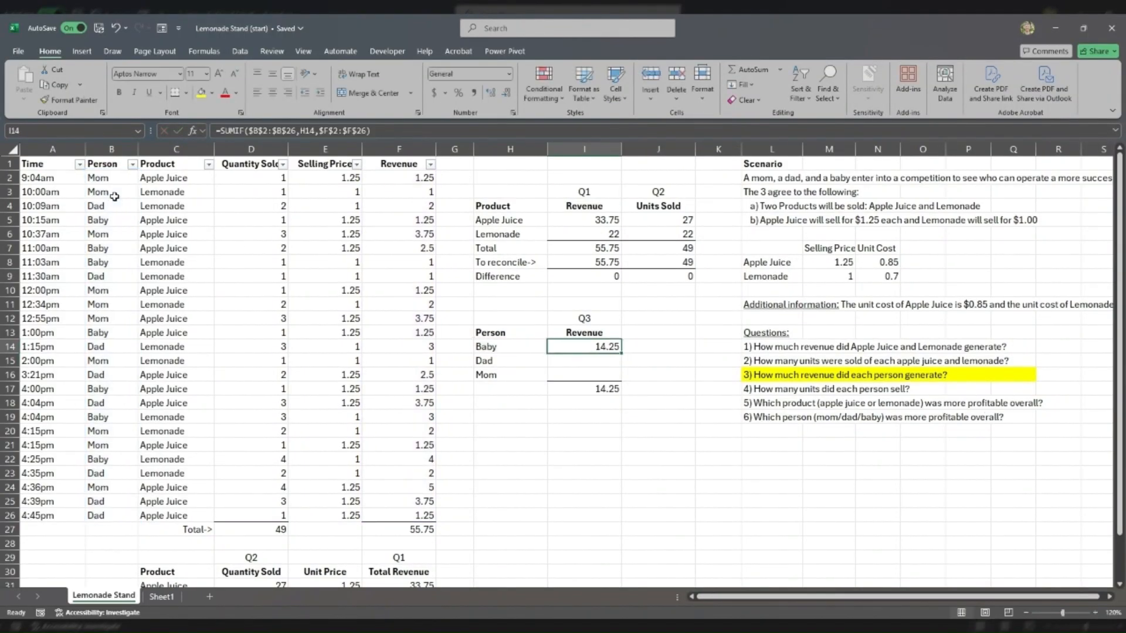
- Copy the SUMIF formula from I14 to the Dad and Mom cells I15:I16, and remove the yellow highlight from question 3
{"action": "key", "text": "ctrl+c"}
{"action": "key", "text": "Down"}
{"action": "key", "text": "ctrl+v"}
{"action": "key", "text": "Down"}
{"action": "key", "text": "ctrl+v"}
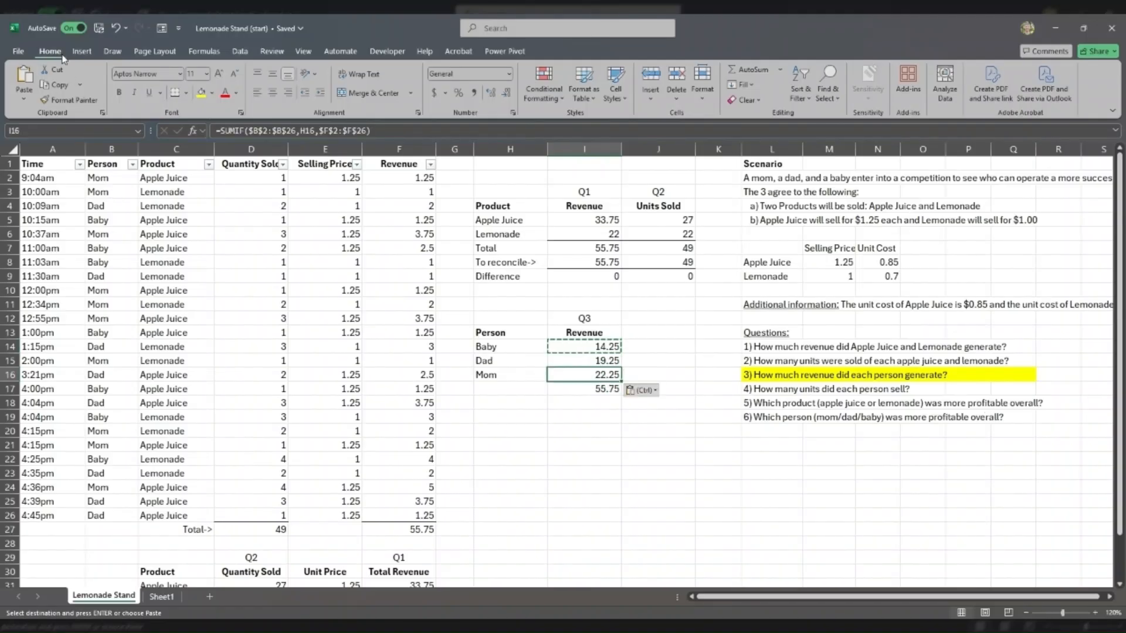
{"action": "key", "text": "Escape"}
{"action": "left_click_drag", "start_coordinate": [771, 376], "coordinate": [1039, 374]}
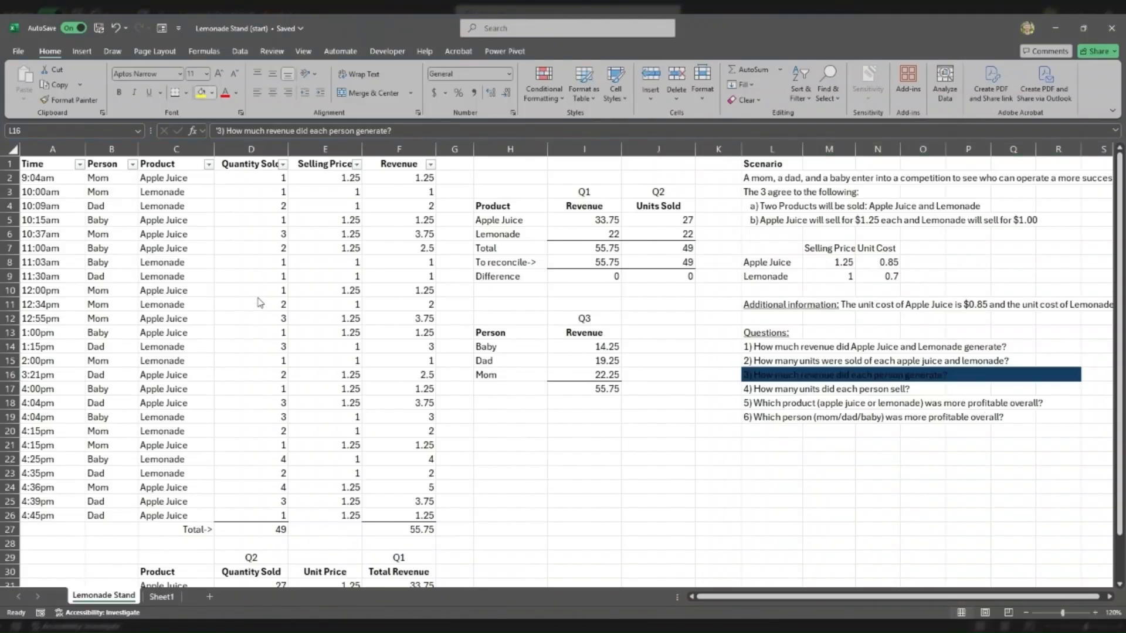
- Copy the Q2 and Units Sold headings from J3:J4 to J12:J13 and change the label in J12 to Q4
{"action": "left_click", "coordinate": [608, 323]}
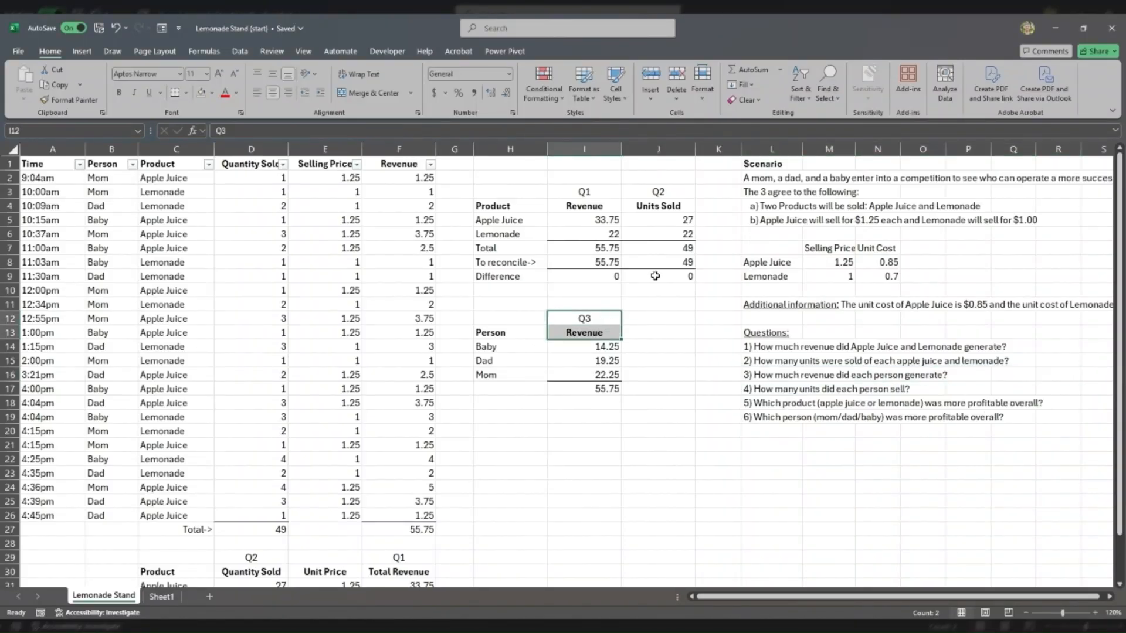
{"action": "left_click_drag", "start_coordinate": [658, 191], "coordinate": [658, 206]}
{"action": "key", "text": "ctrl+c"}
{"action": "left_click", "coordinate": [648, 320]}
{"action": "key", "text": "ctrl+v"}
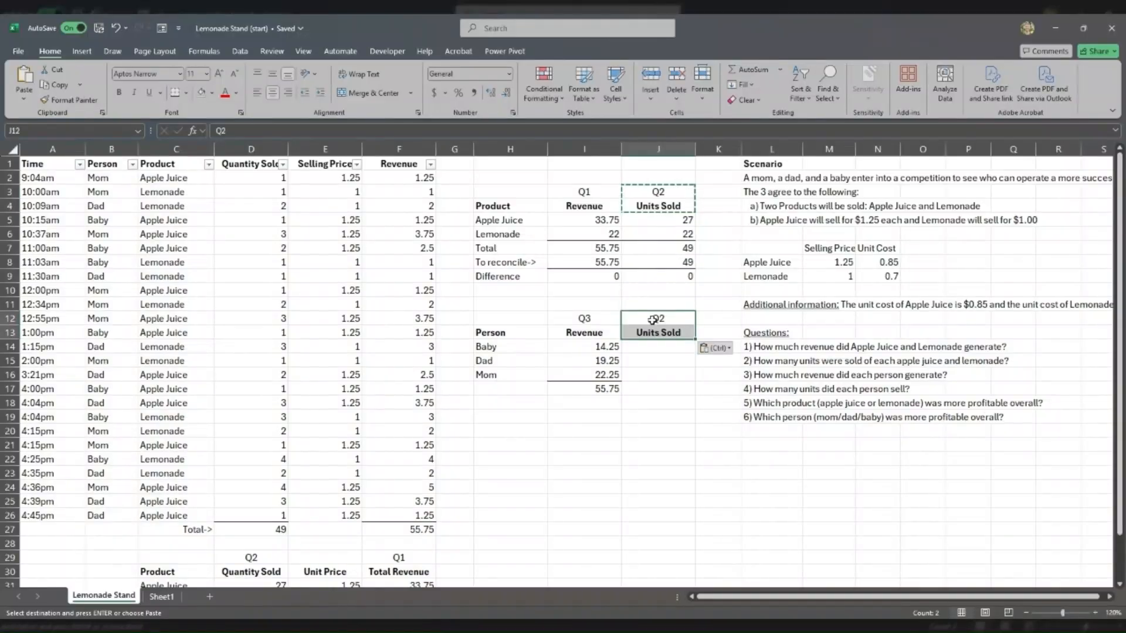
{"action": "left_click", "coordinate": [254, 130]}
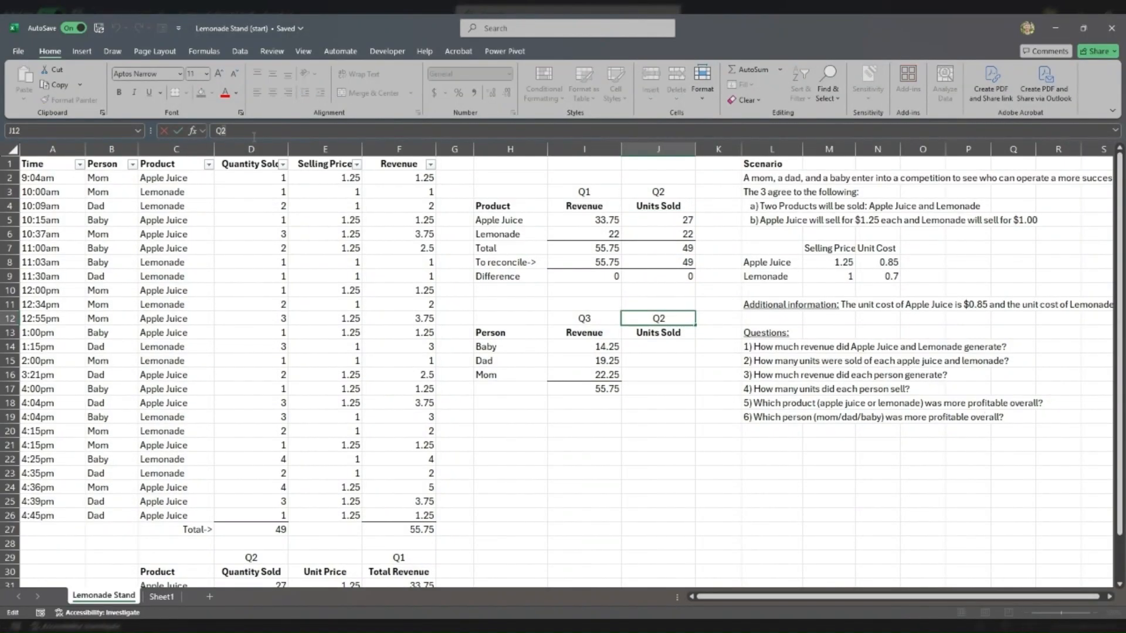
{"action": "key", "text": "BackSpace"}
{"action": "type", "text": "4"}
{"action": "key", "text": "Return"}
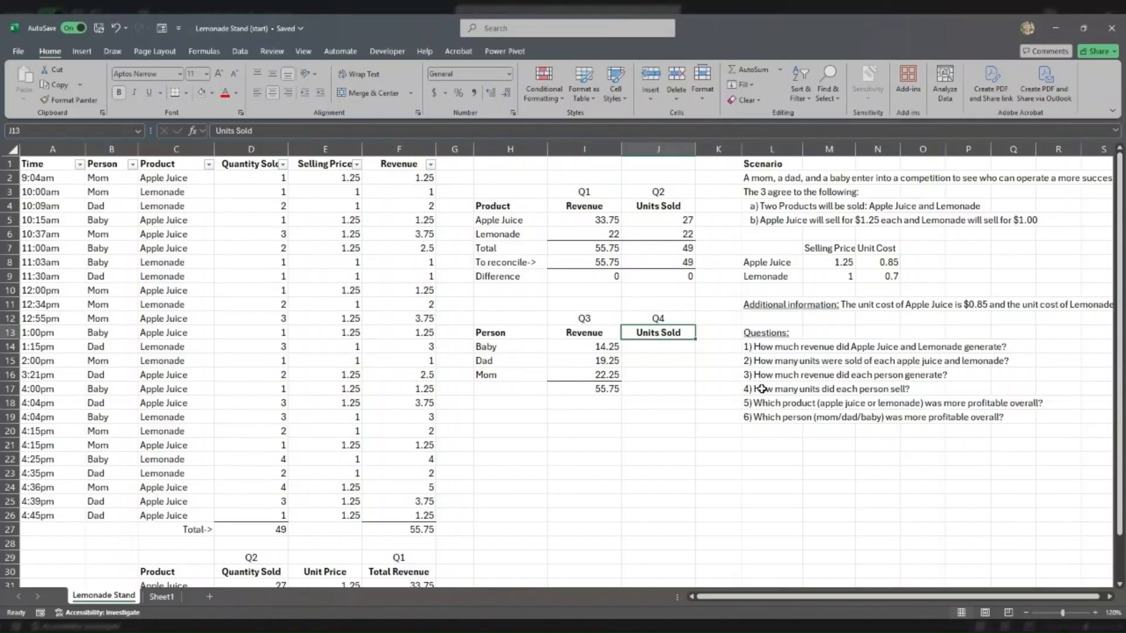
- Highlight question 4, on how many units each person sold, in yellow
{"action": "left_click_drag", "start_coordinate": [761, 388], "coordinate": [941, 389]}
{"action": "left_click", "coordinate": [201, 92]}
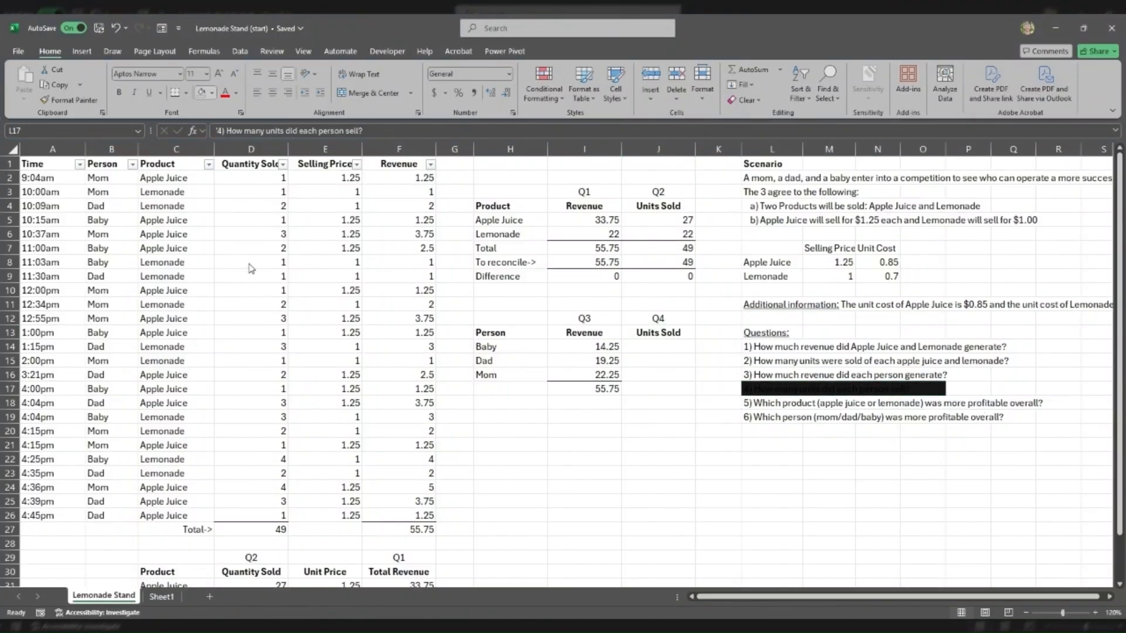
{"action": "left_click", "coordinate": [641, 348]}
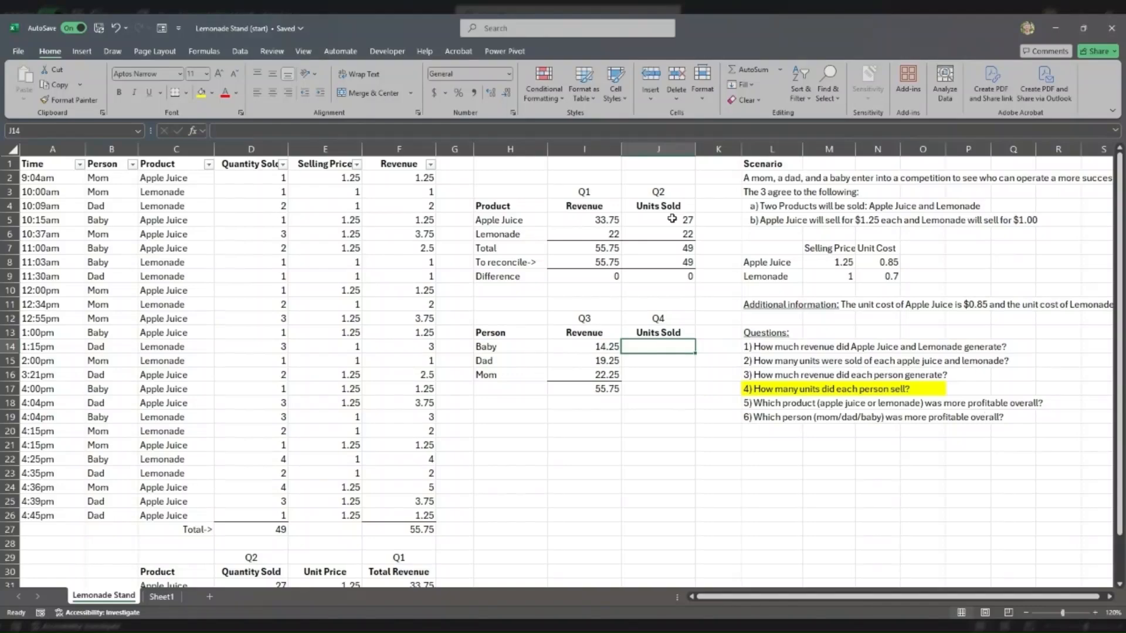
- Copy the Units Sold SUMIF formula from J5 into J14 and move its criteria range to the Person column, $B$2:$B$26
{"action": "left_click", "coordinate": [672, 218]}
{"action": "key", "text": "ctrl+c"}
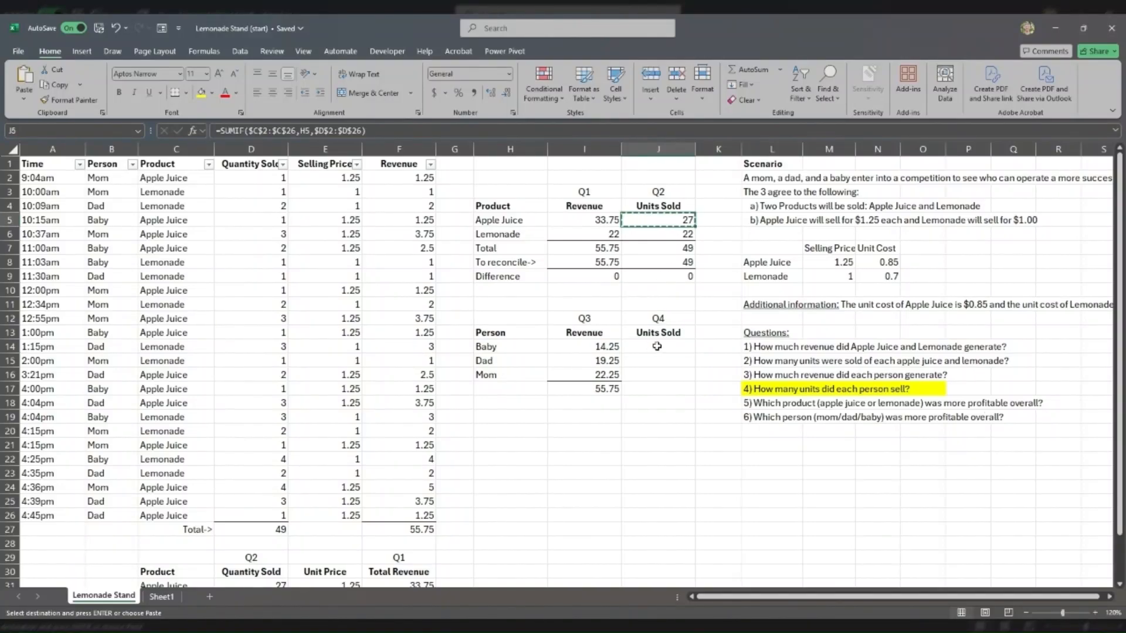
{"action": "left_click_drag", "start_coordinate": [668, 202], "coordinate": [672, 265]}
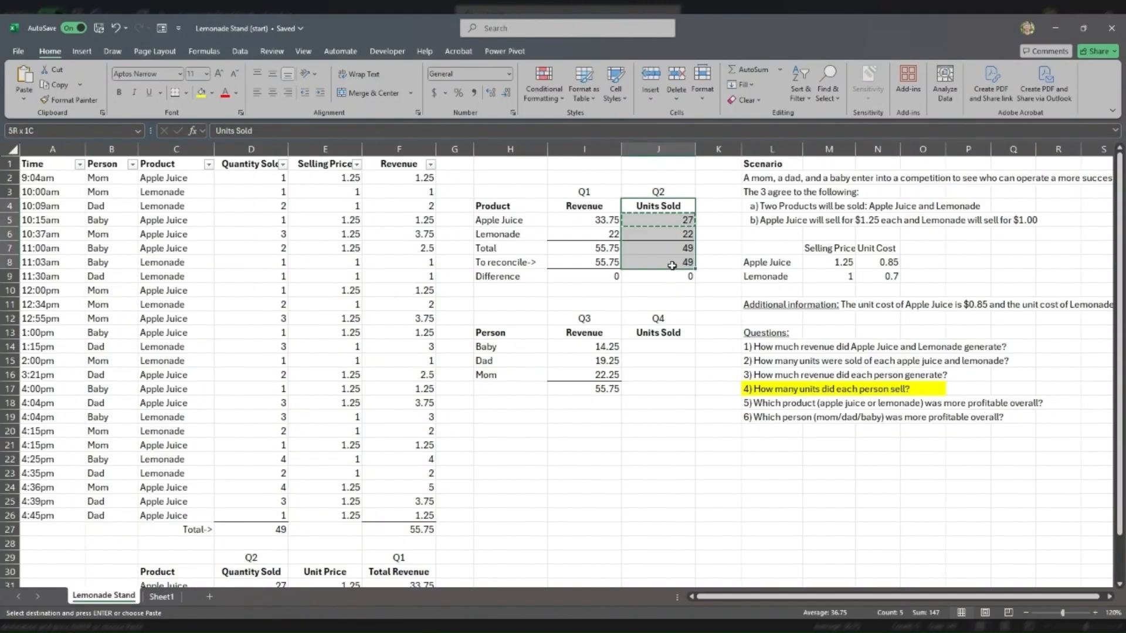
{"action": "left_click", "coordinate": [676, 218]}
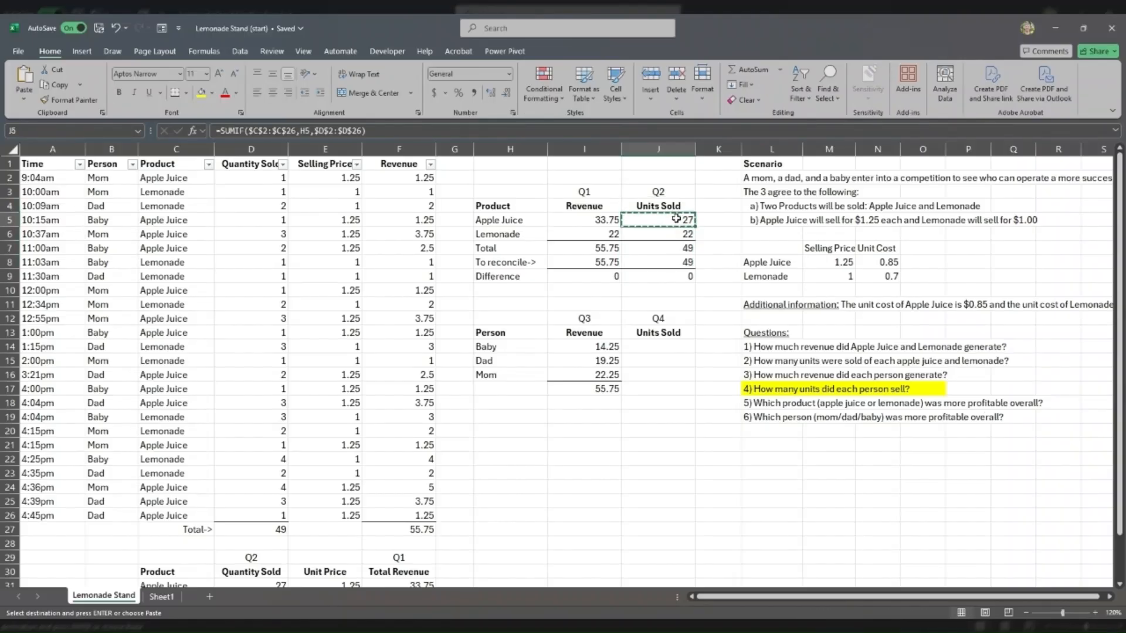
{"action": "left_click", "coordinate": [508, 222]}
{"action": "left_click", "coordinate": [656, 220]}
{"action": "left_click", "coordinate": [489, 219]}
{"action": "left_click", "coordinate": [671, 220]}
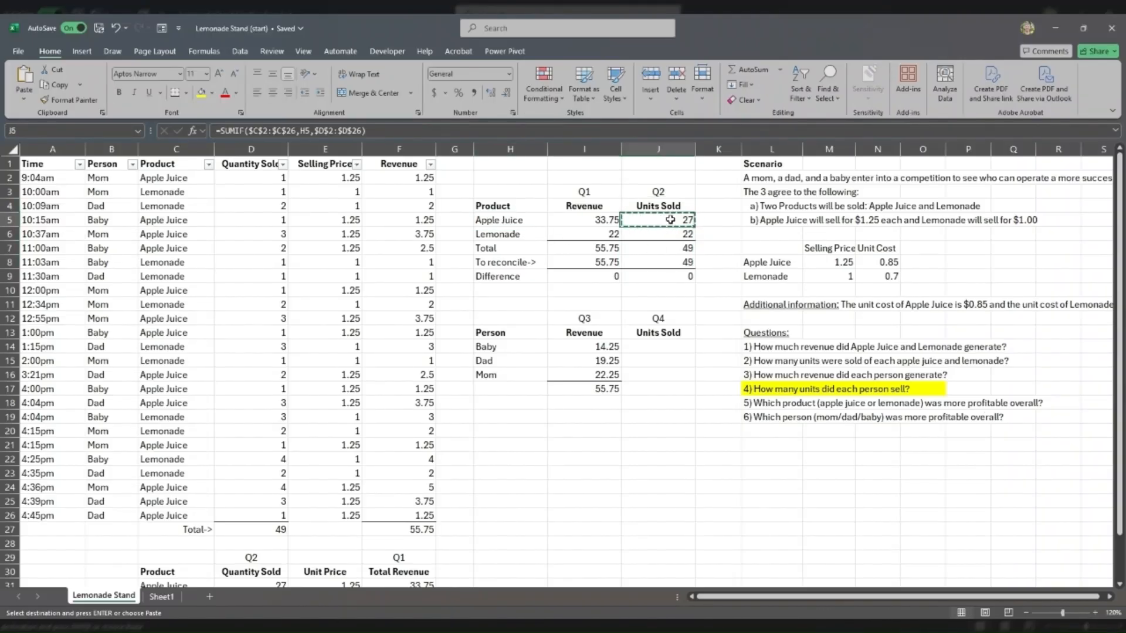
{"action": "left_click", "coordinate": [669, 348]}
{"action": "key", "text": "ctrl+v"}
{"action": "double_click", "coordinate": [670, 348]}
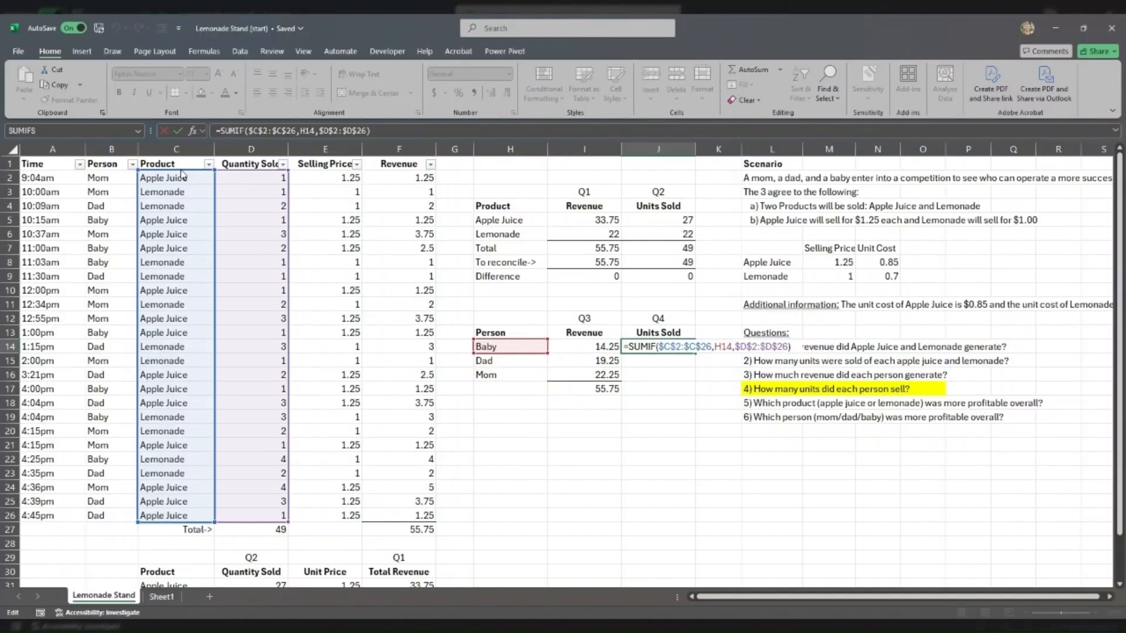
{"action": "left_click_drag", "start_coordinate": [182, 174], "coordinate": [131, 179]}
{"action": "key", "text": "Return"}
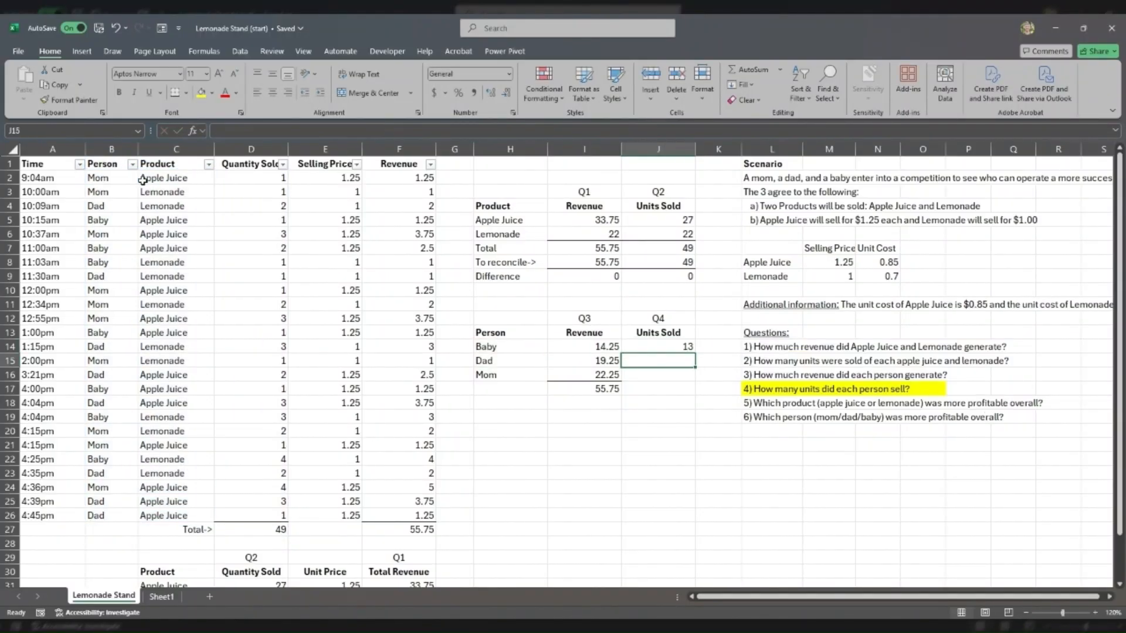
- Copy Baby's units formula from J14 to the Dad and Mom cells J15:J16
{"action": "left_click", "coordinate": [666, 346]}
{"action": "key", "text": "ctrl+c"}
{"action": "left_click", "coordinate": [665, 361]}
{"action": "key", "text": "ctrl+v"}
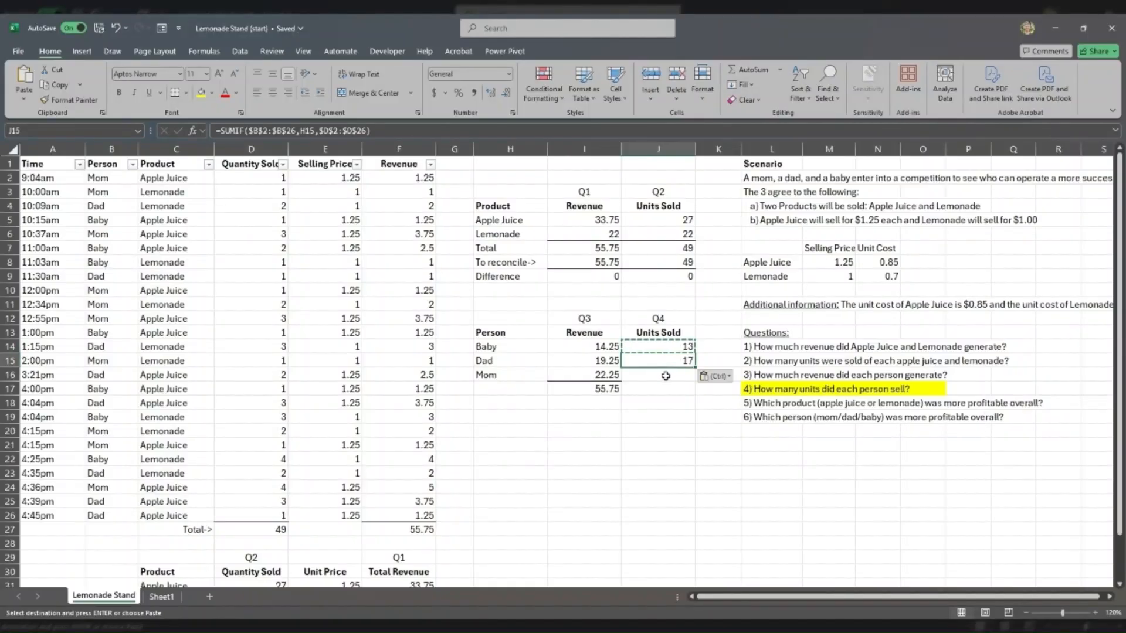
{"action": "left_click", "coordinate": [666, 376]}
{"action": "key", "text": "ctrl+v"}
{"action": "key", "text": "Escape"}
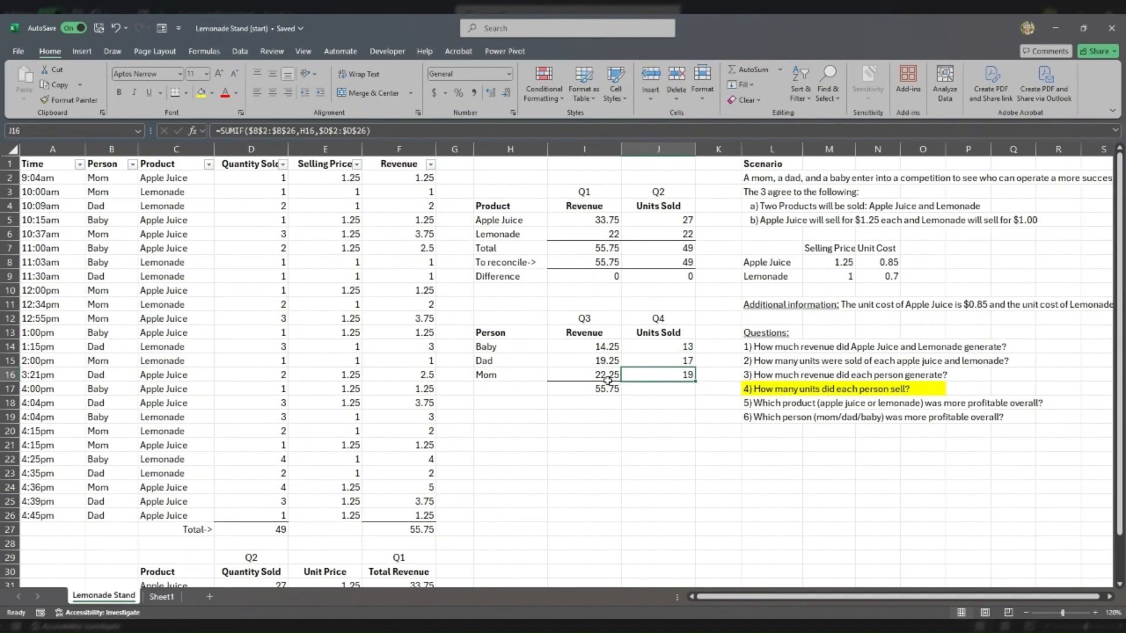
- Copy the total formula from I17 into J17 and compare the units sold per person with the product totals
{"action": "left_click", "coordinate": [608, 389]}
{"action": "key", "text": "ctrl+c"}
{"action": "left_click", "coordinate": [657, 388]}
{"action": "key", "text": "ctrl+v"}
{"action": "left_click_drag", "start_coordinate": [669, 346], "coordinate": [672, 375]}
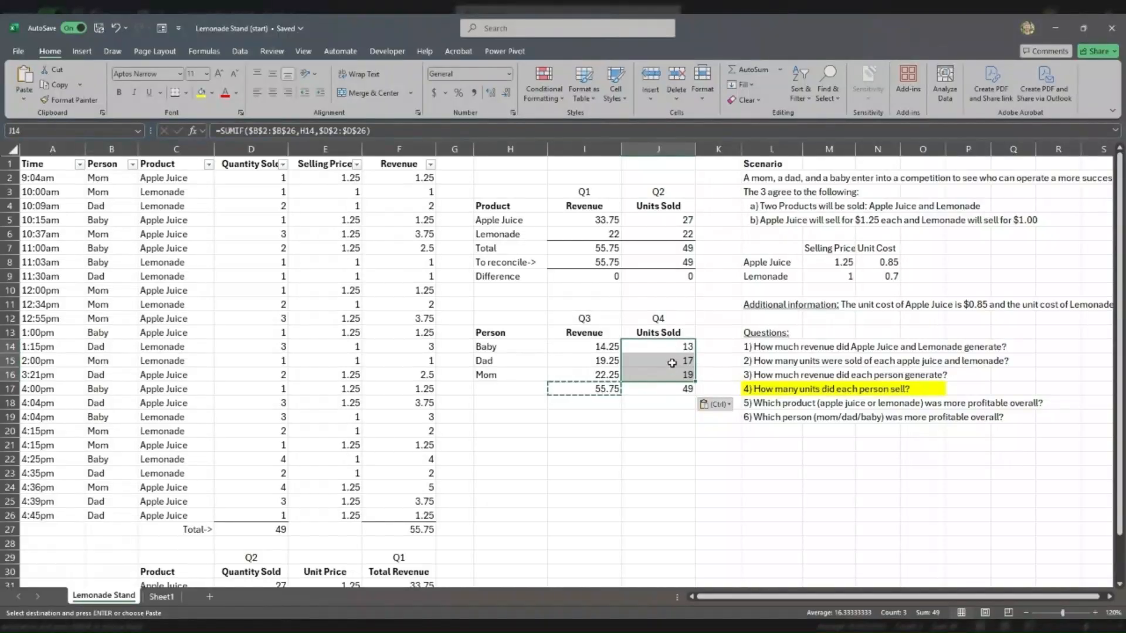
{"action": "scroll", "coordinate": [543, 352], "scroll_direction": "down", "scroll_amount": 1}
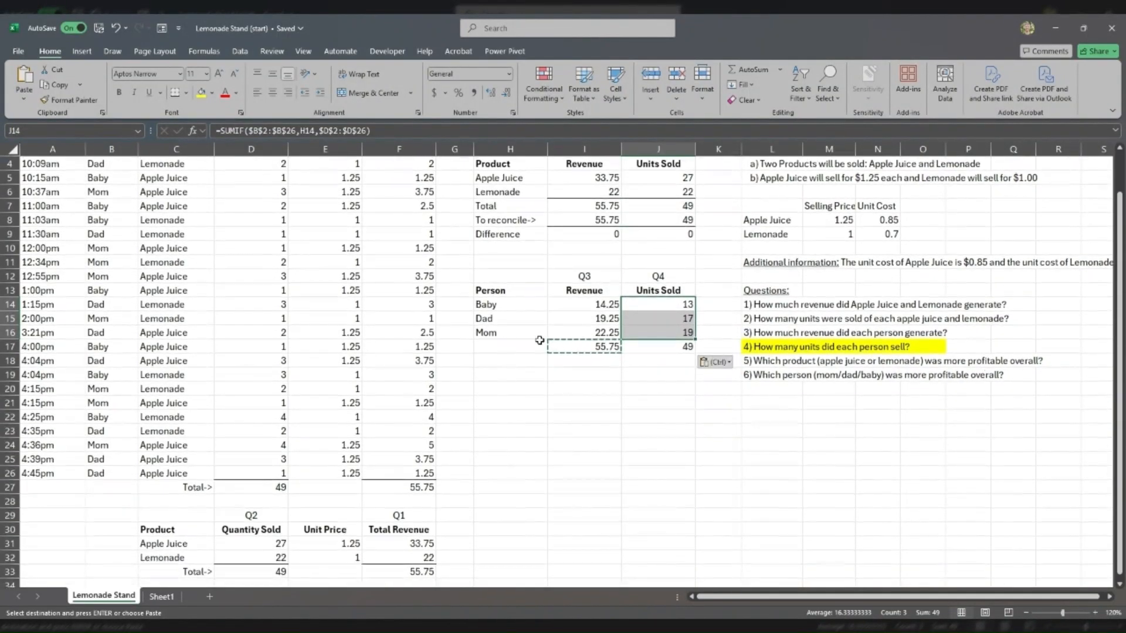
- Clear the units sold formulas for all three people in J14:J16
{"action": "left_click_drag", "start_coordinate": [667, 303], "coordinate": [667, 329]}
{"action": "key", "text": "Delete"}
{"action": "key", "text": "Up"}
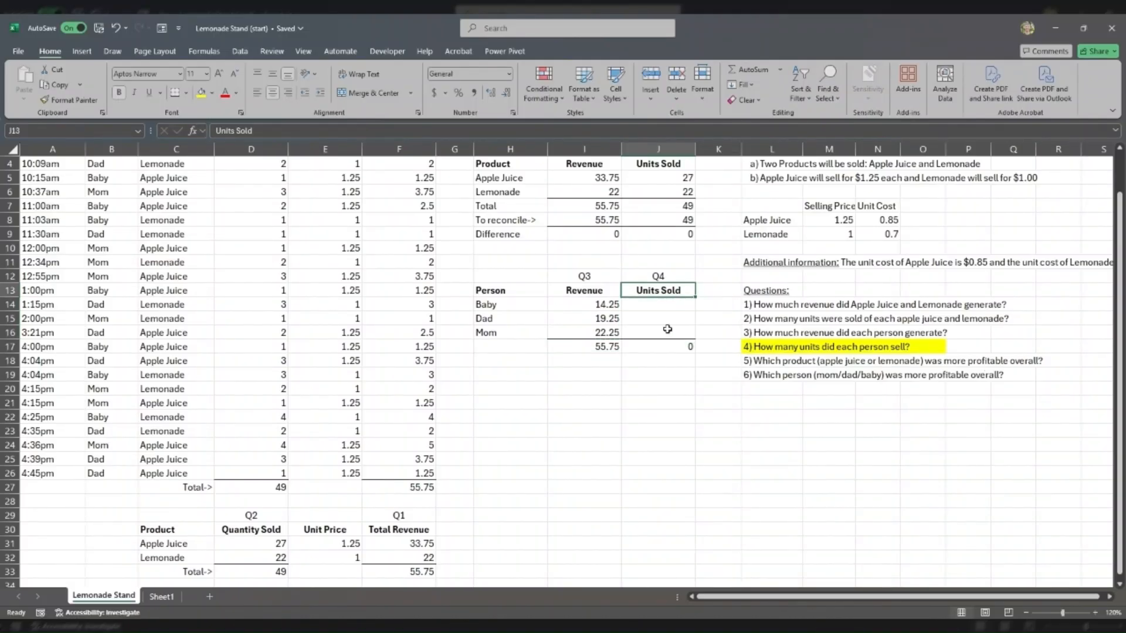
- Enter =SUMIF(B2:B26,H14,F2:F26) in J14 under Units Sold for Baby
{"action": "left_click", "coordinate": [659, 306]}
{"action": "scroll", "coordinate": [485, 302], "scroll_direction": "up", "scroll_amount": 1}
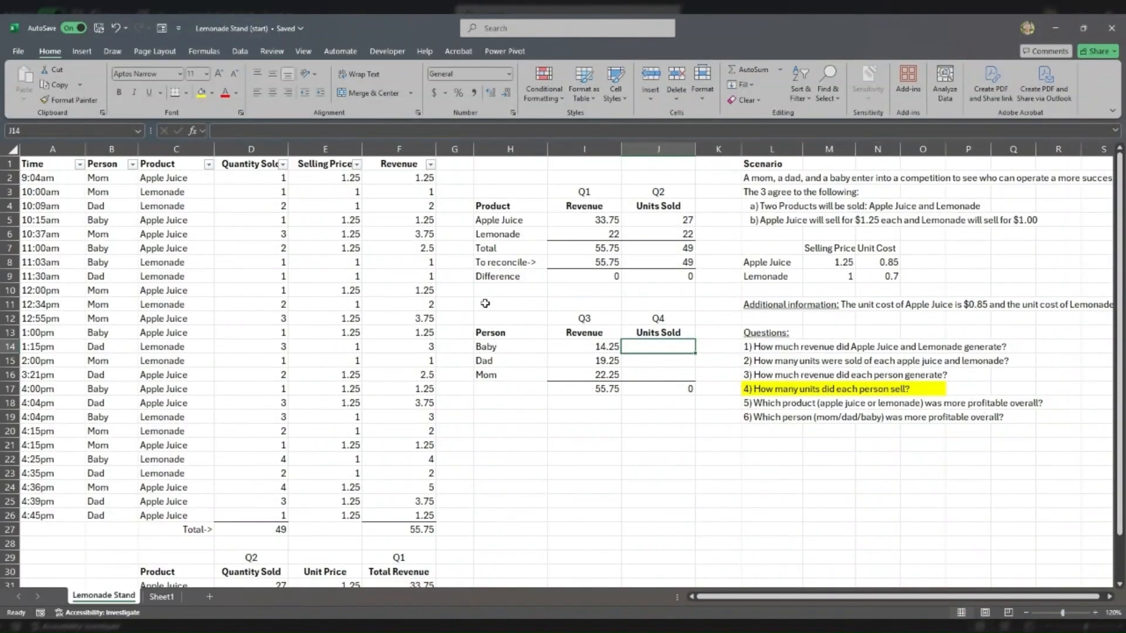
{"action": "left_click", "coordinate": [229, 134]}
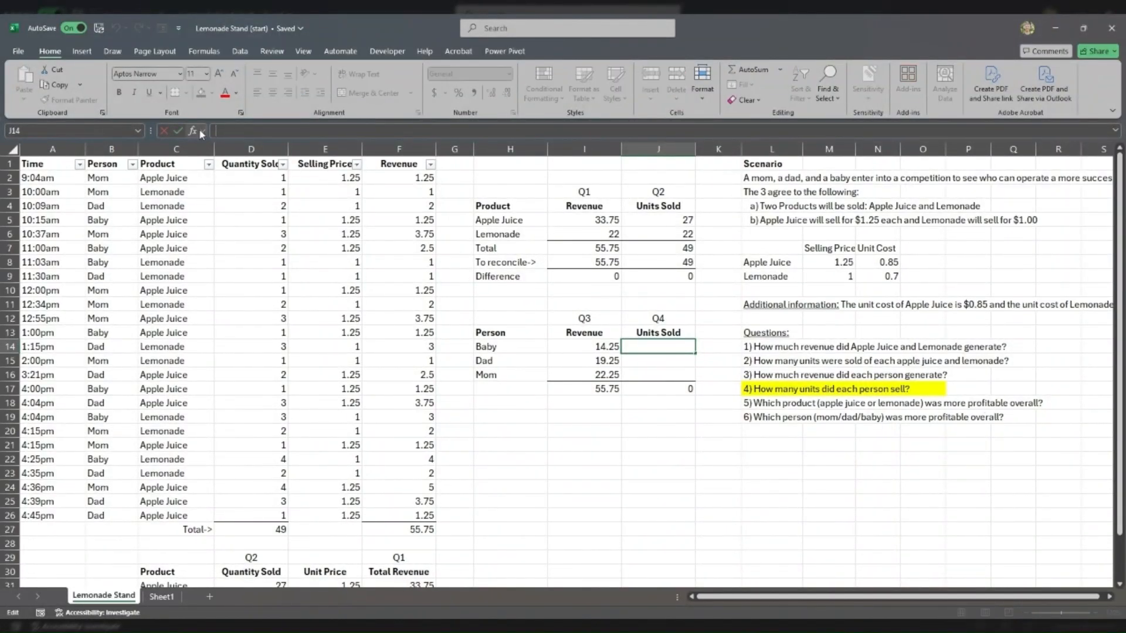
{"action": "type", "text": "="}
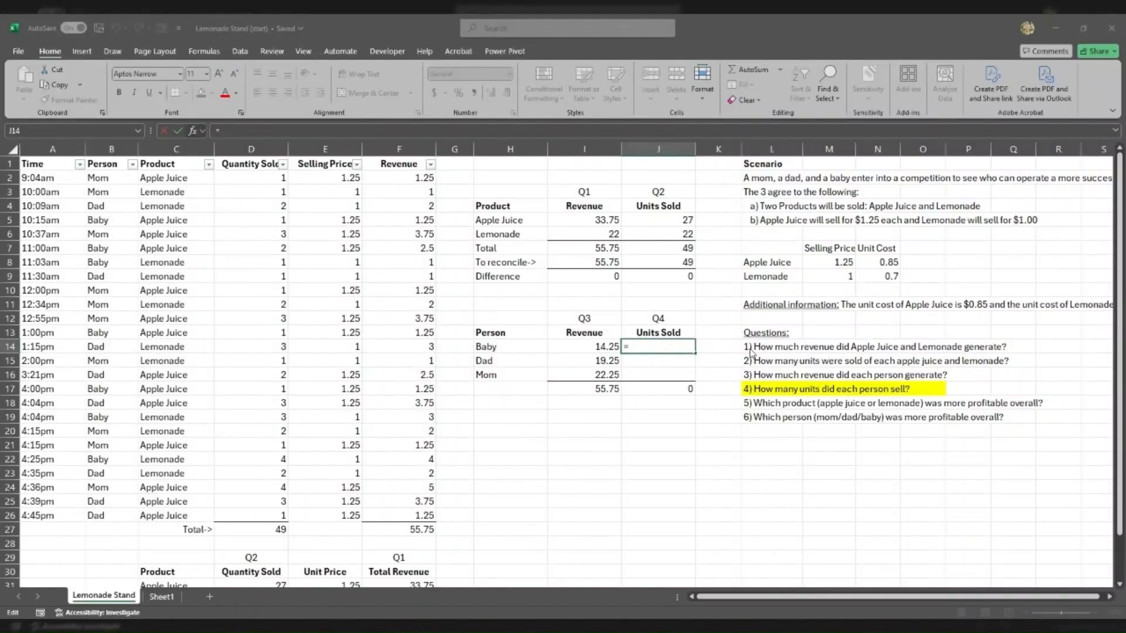
{"action": "type", "text": "SUMIF()"}
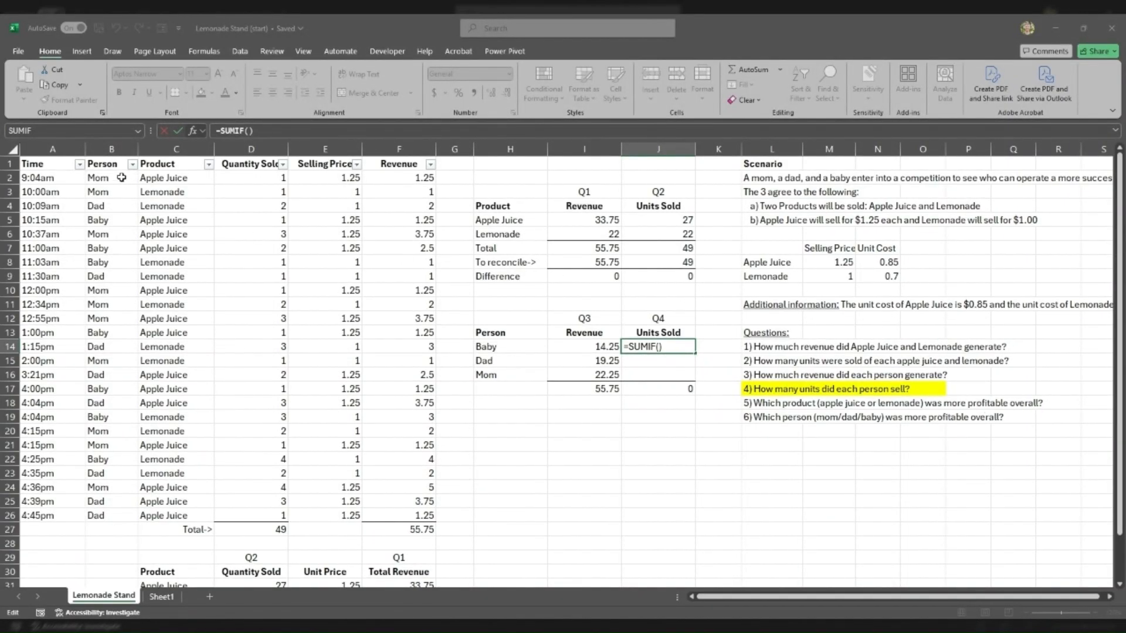
{"action": "left_click_drag", "start_coordinate": [121, 178], "coordinate": [111, 516]}
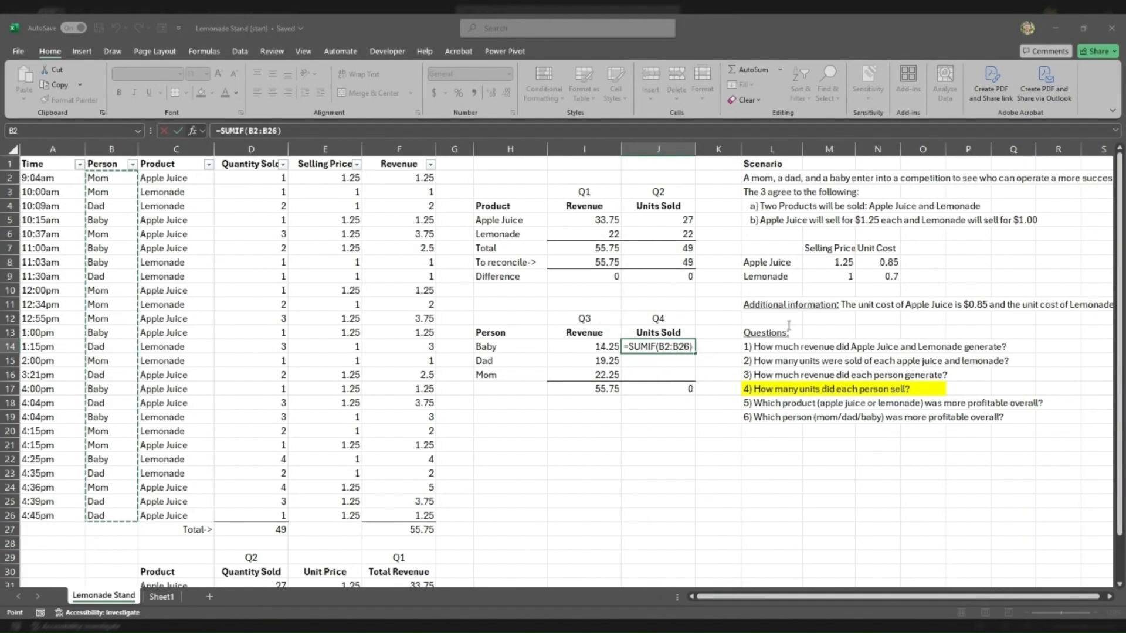
{"action": "key", "text": "F2"}
{"action": "type", "text": ","}
{"action": "left_click", "coordinate": [512, 348]}
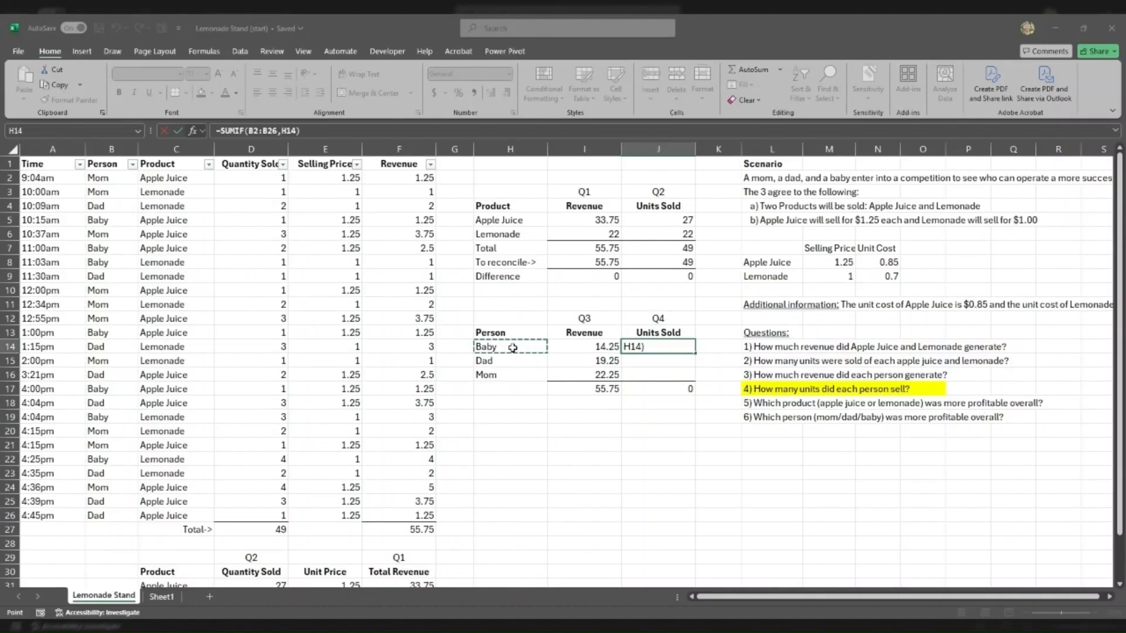
{"action": "key", "text": "F2"}
{"action": "type", "text": ","}
{"action": "left_click_drag", "start_coordinate": [433, 176], "coordinate": [399, 513]}
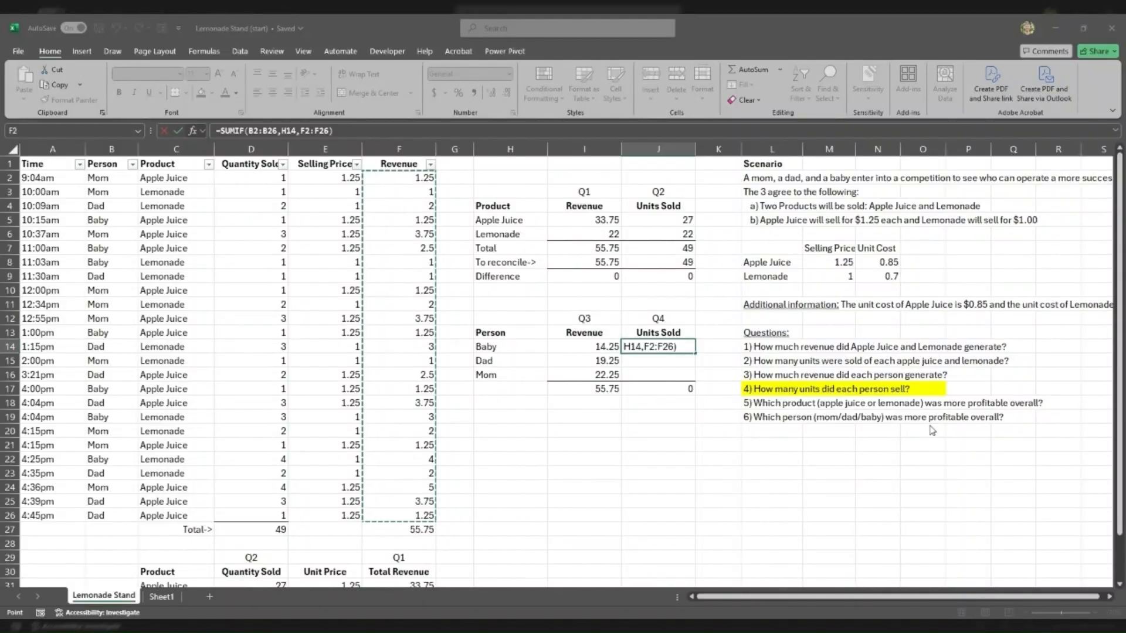
{"action": "key", "text": "ctrl+Return"}
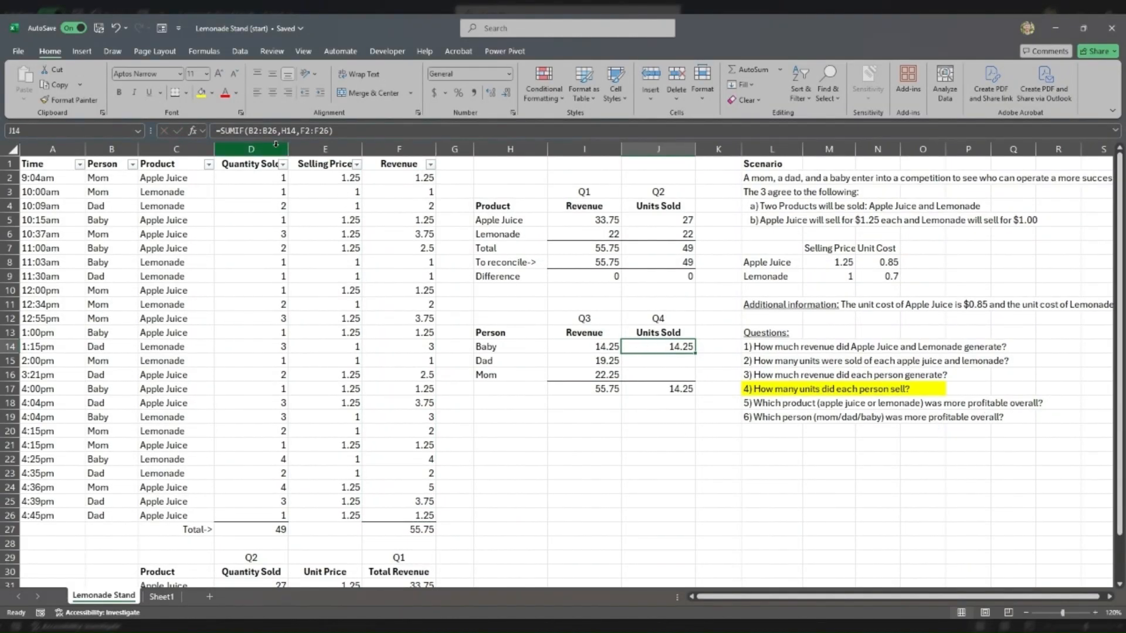
- Make the ranges in J14's SUMIF absolute as $B$2:$B$26 and $F$2:$F$26
{"action": "left_click", "coordinate": [262, 131]}
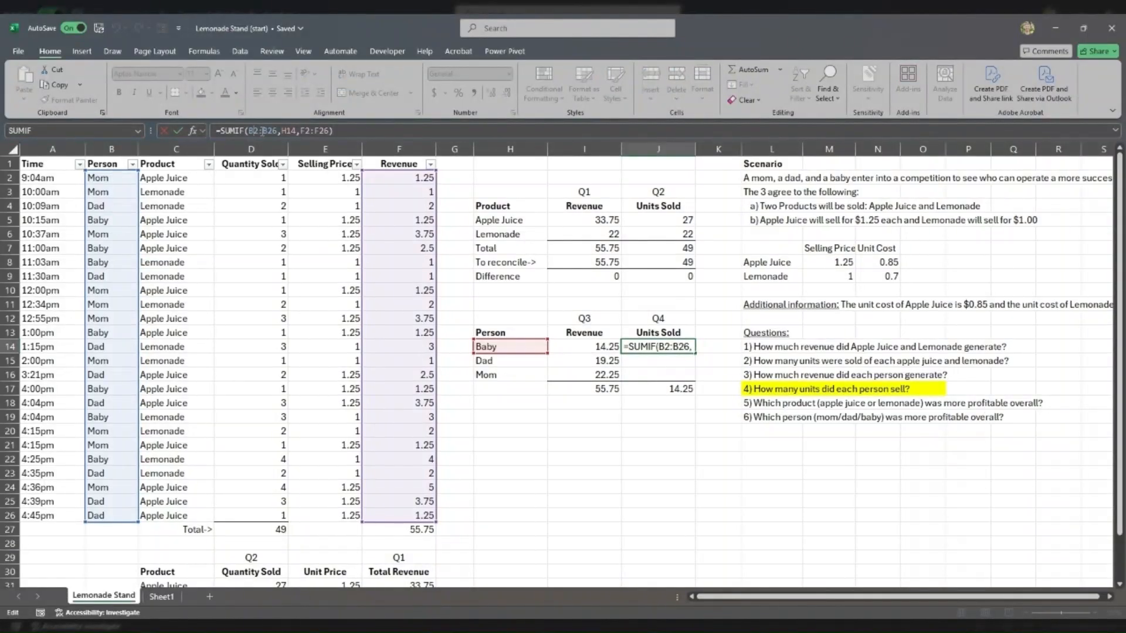
{"action": "type", "text": "$"}
{"action": "key", "text": "F4"}
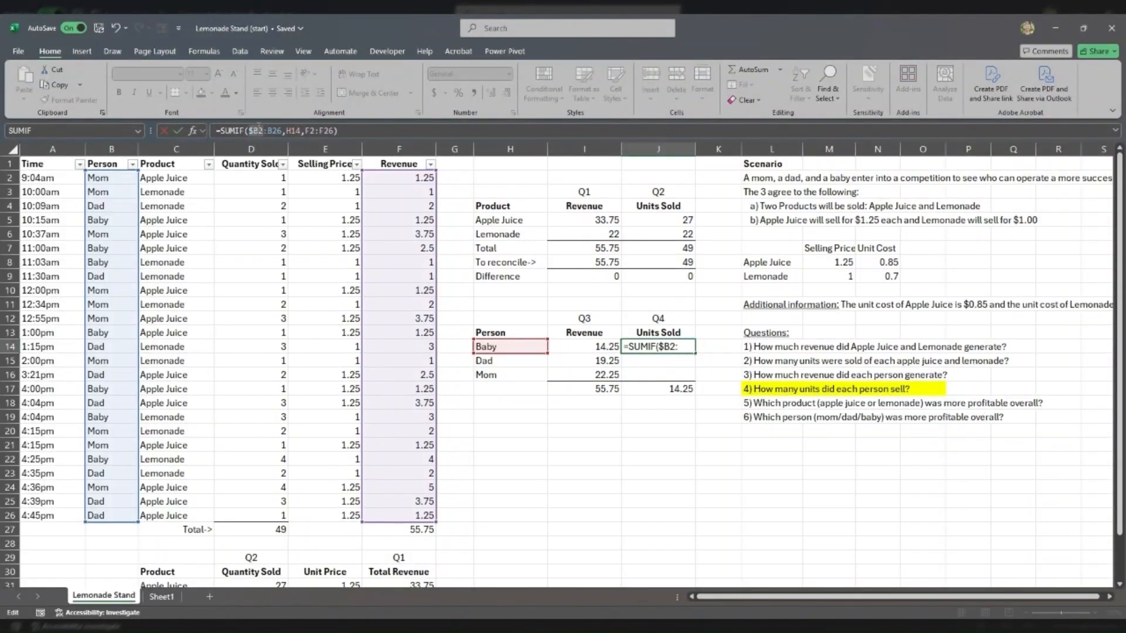
{"action": "key", "text": "F4"}
{"action": "left_click", "coordinate": [264, 131]}
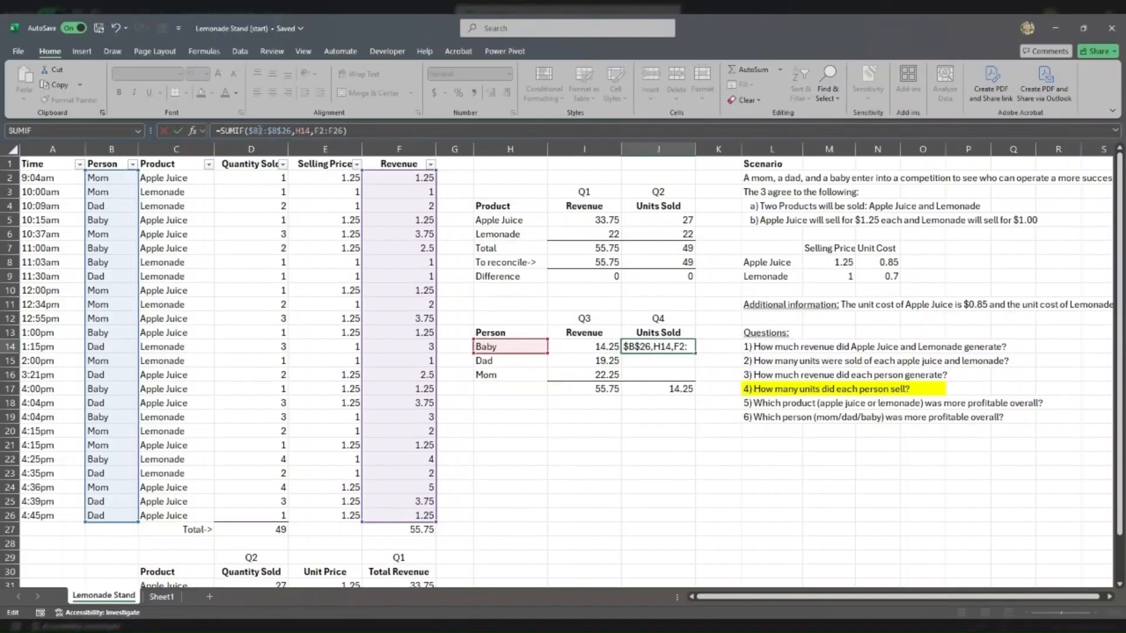
{"action": "key", "text": "F4"}
{"action": "key", "text": "F4"}
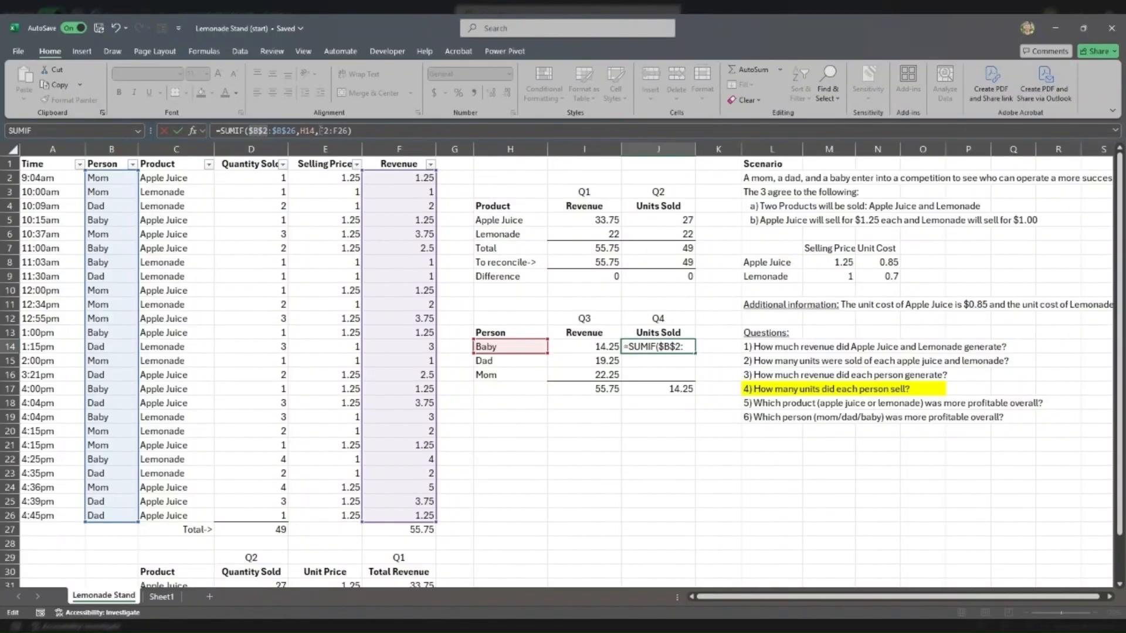
{"action": "left_click", "coordinate": [322, 130]}
{"action": "key", "text": "F4"}
{"action": "key", "text": "Return"}
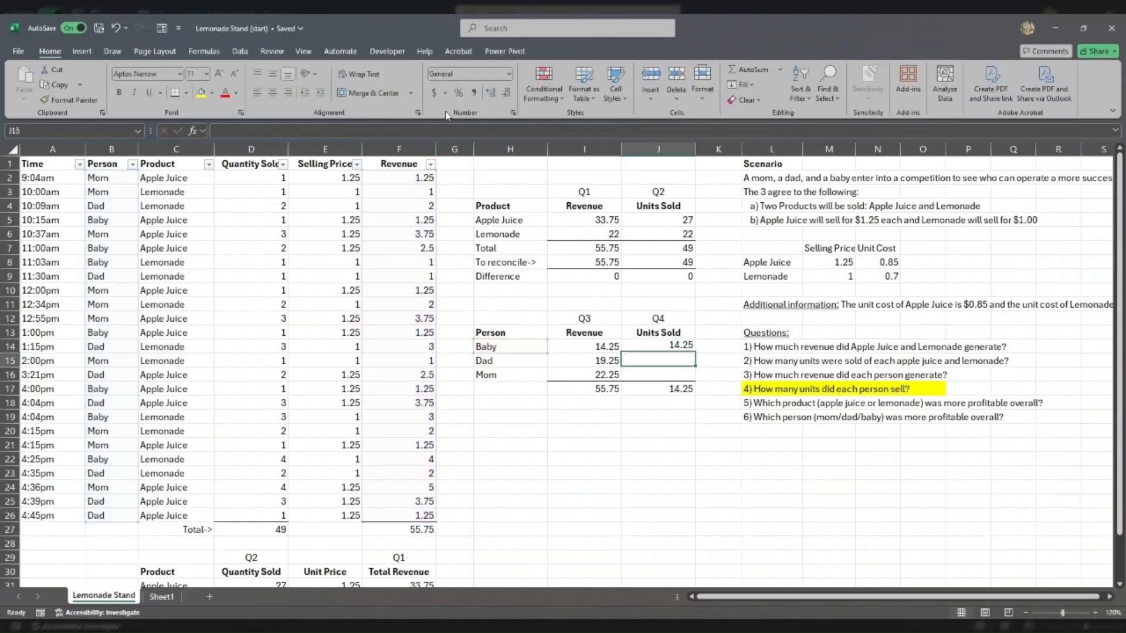
- Copy the SUMIF formula with absolute ranges from J14 down to J15:J16
{"action": "key", "text": "Up"}
{"action": "key", "text": "ctrl+c"}
{"action": "key", "text": "Down"}
{"action": "key", "text": "ctrl+v"}
{"action": "key", "text": "Down"}
{"action": "key", "text": "ctrl+v"}
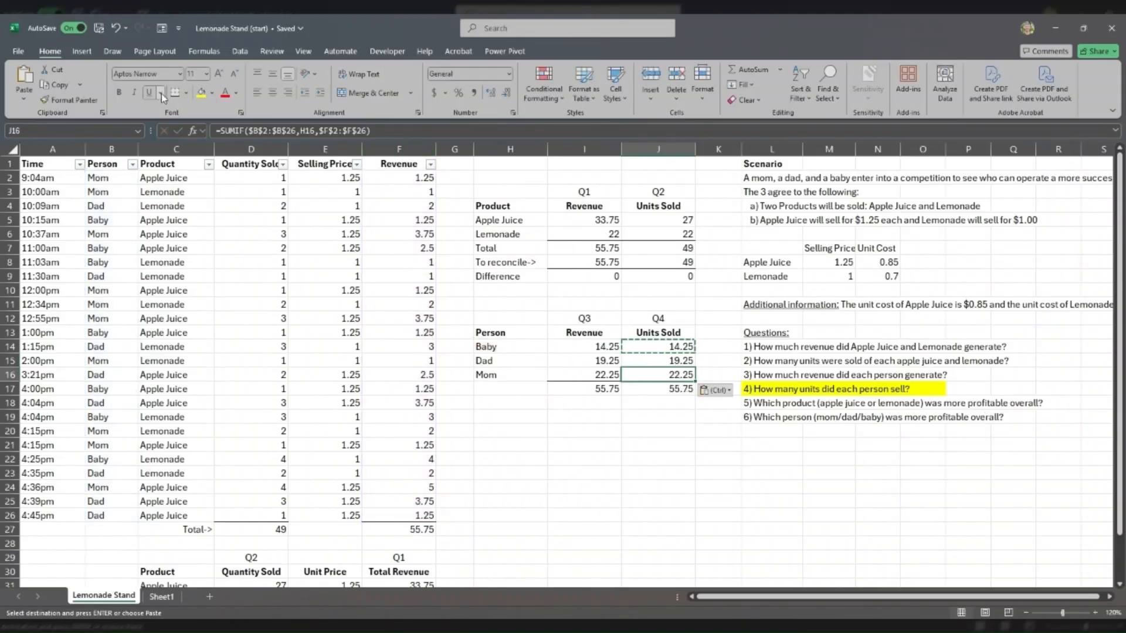
{"action": "key", "text": "Escape"}
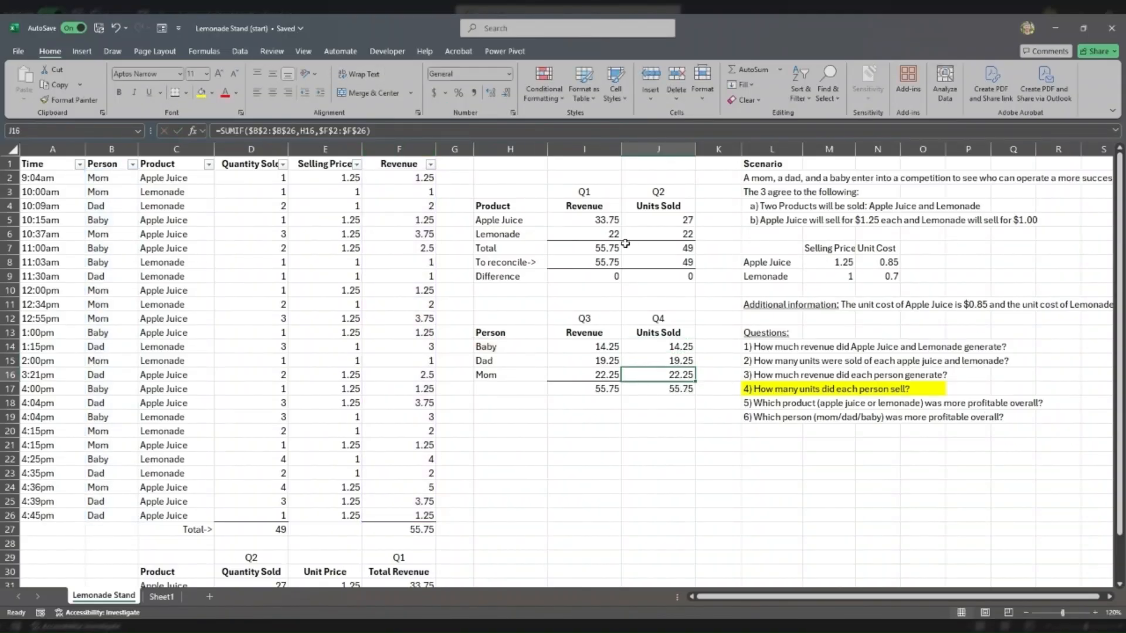
- Change the sum range of J14's SUMIF to $D$2:$D$26 so it adds up Quantity Sold for Baby
{"action": "left_click", "coordinate": [674, 394]}
{"action": "left_click", "coordinate": [651, 346]}
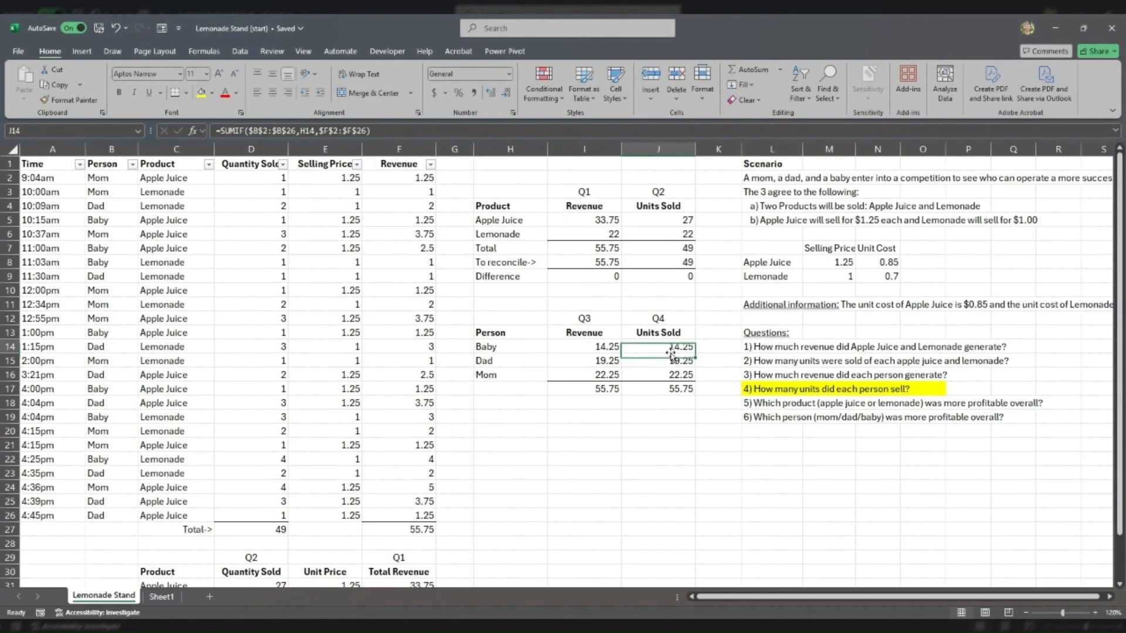
{"action": "double_click", "coordinate": [649, 344]}
{"action": "left_click_drag", "start_coordinate": [423, 199], "coordinate": [274, 191]}
{"action": "key", "text": "Return"}
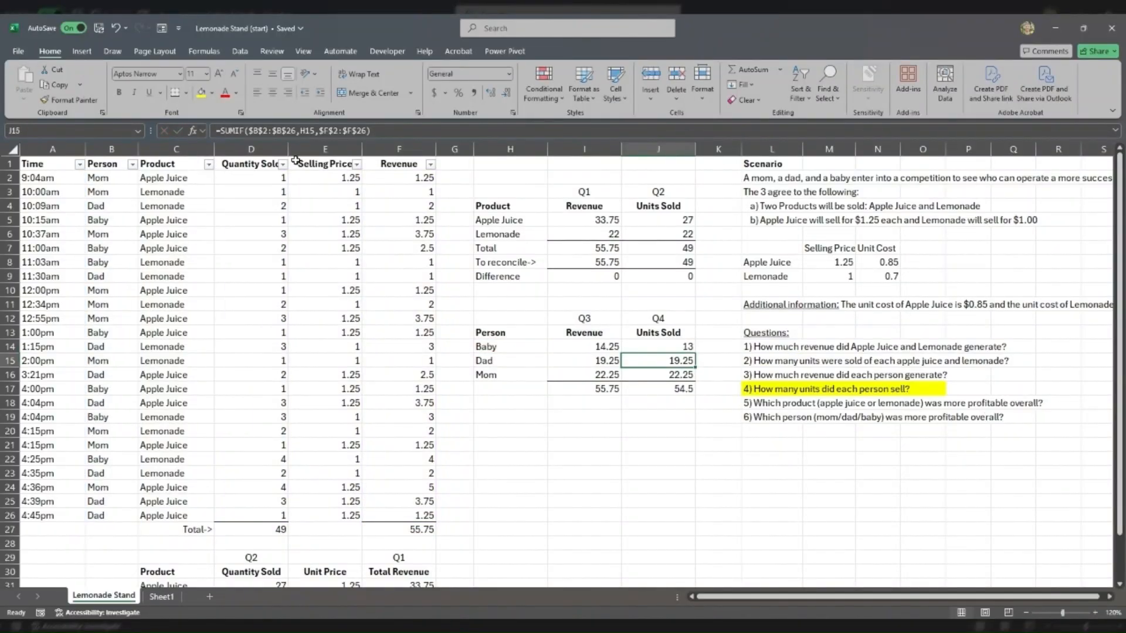
- Copy the corrected units sold SUMIF formula from J14 down to J15:J16 for Dad and Mom
{"action": "key", "text": "ctrl+c"}
{"action": "key", "text": "Down"}
{"action": "key", "text": "shift+Down"}
{"action": "key", "text": "ctrl+v"}
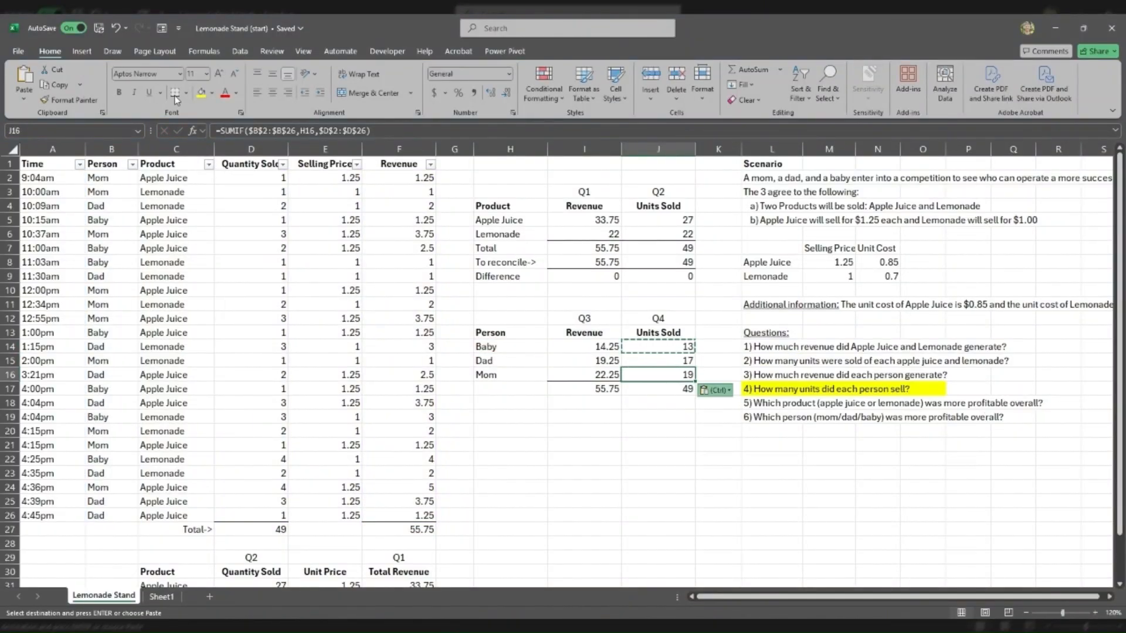
{"action": "key", "text": "Escape"}
{"action": "left_click", "coordinate": [610, 346]}
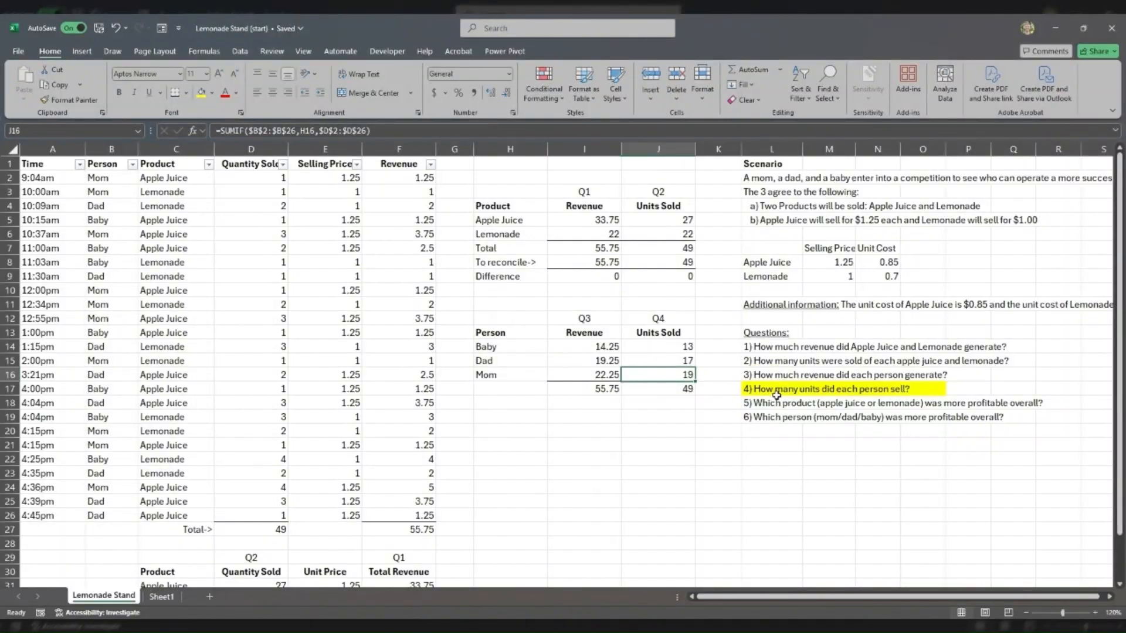
- Remove the yellow highlight from question 4
{"action": "left_click_drag", "start_coordinate": [774, 393], "coordinate": [948, 392]}
{"action": "left_click", "coordinate": [213, 94]}
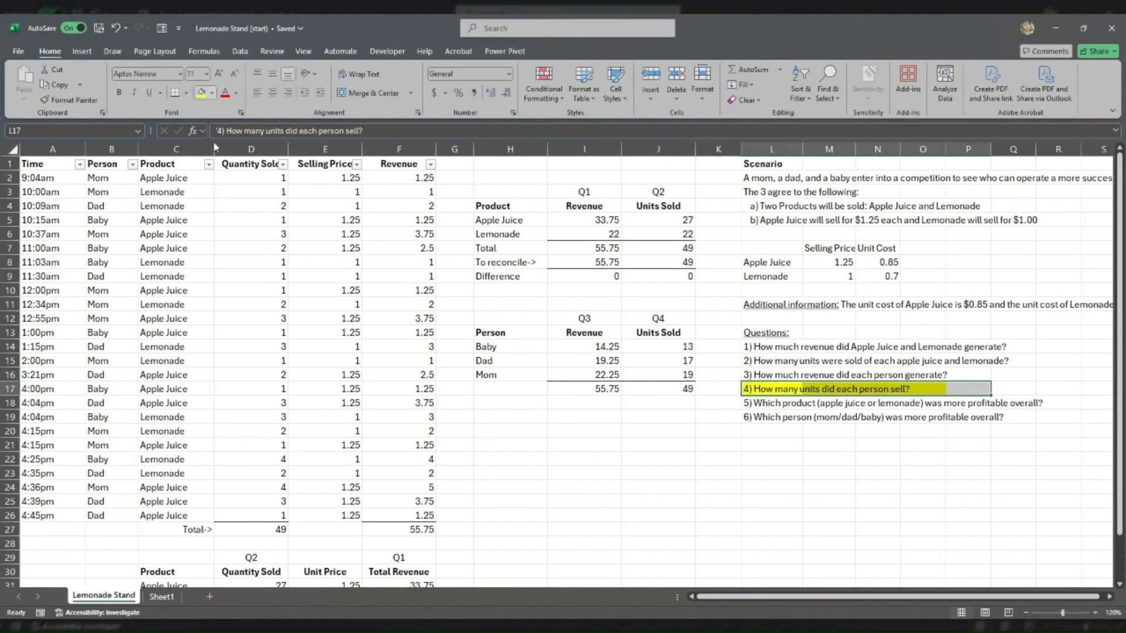
{"action": "left_click", "coordinate": [227, 298]}
{"action": "left_click_drag", "start_coordinate": [757, 398], "coordinate": [764, 416]}
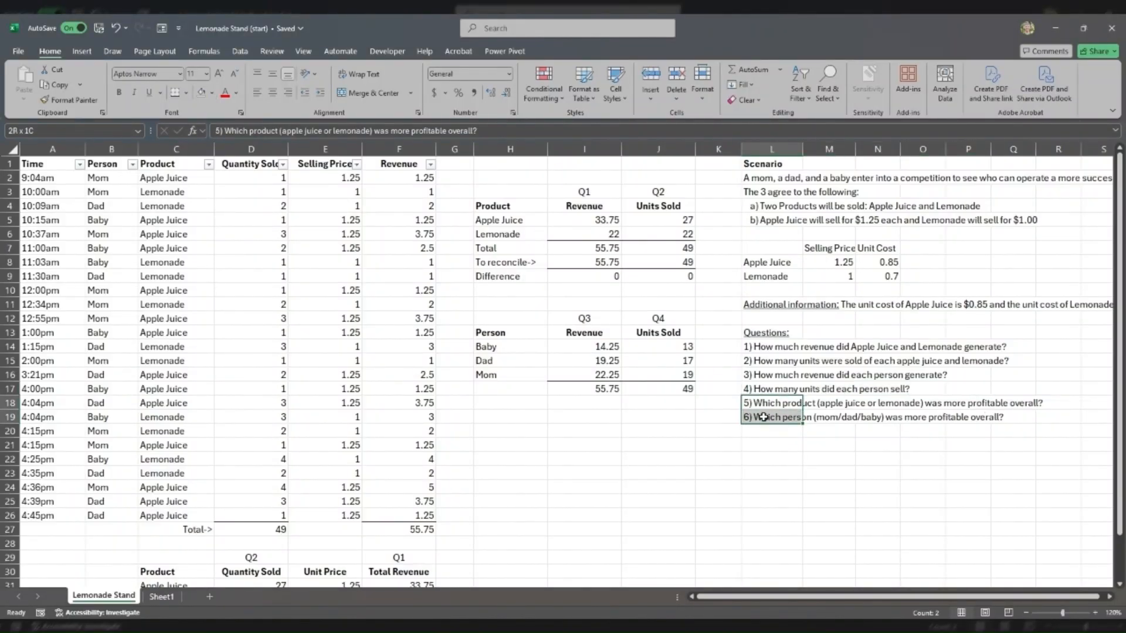
{"action": "left_click", "coordinate": [761, 403]}
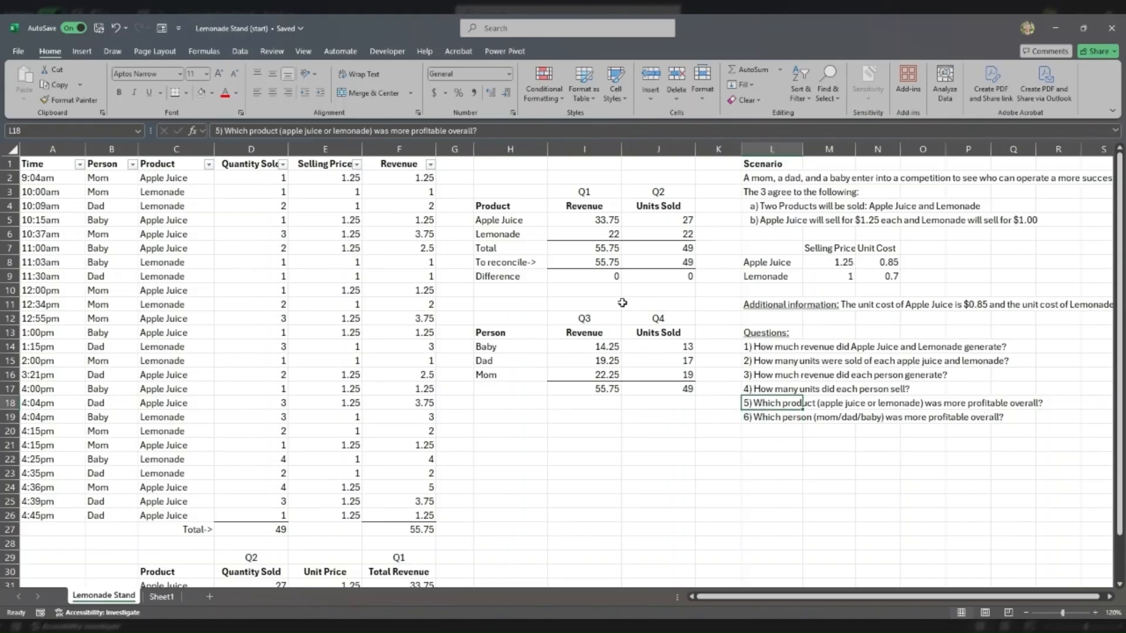
{"action": "left_click", "coordinate": [584, 346]}
{"action": "double_click", "coordinate": [584, 346]}
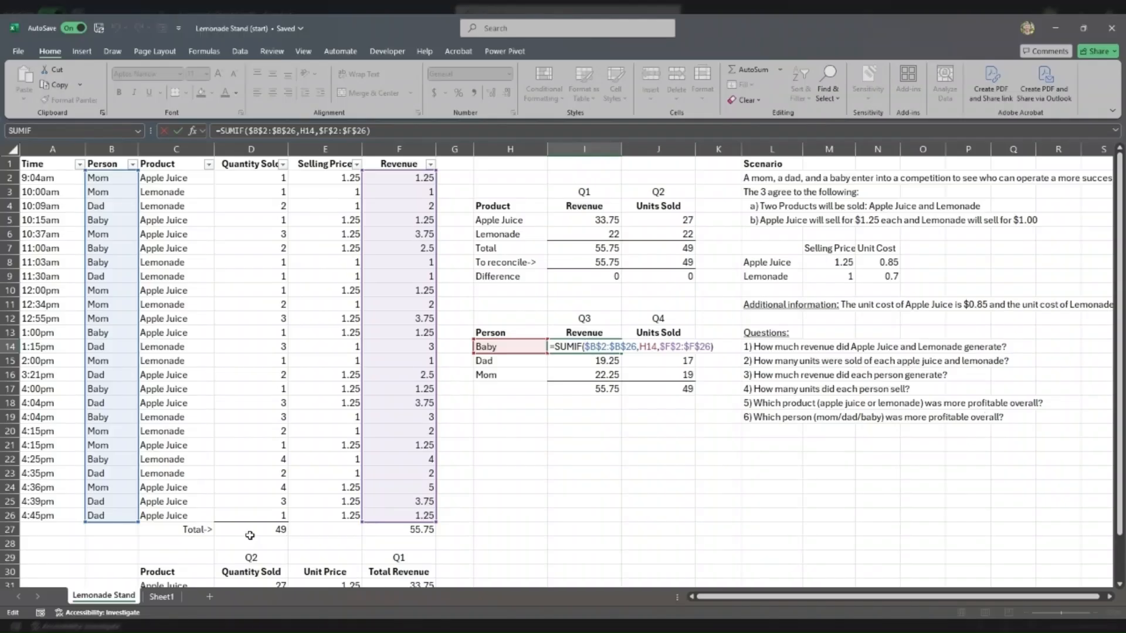
{"action": "key", "text": "Return"}
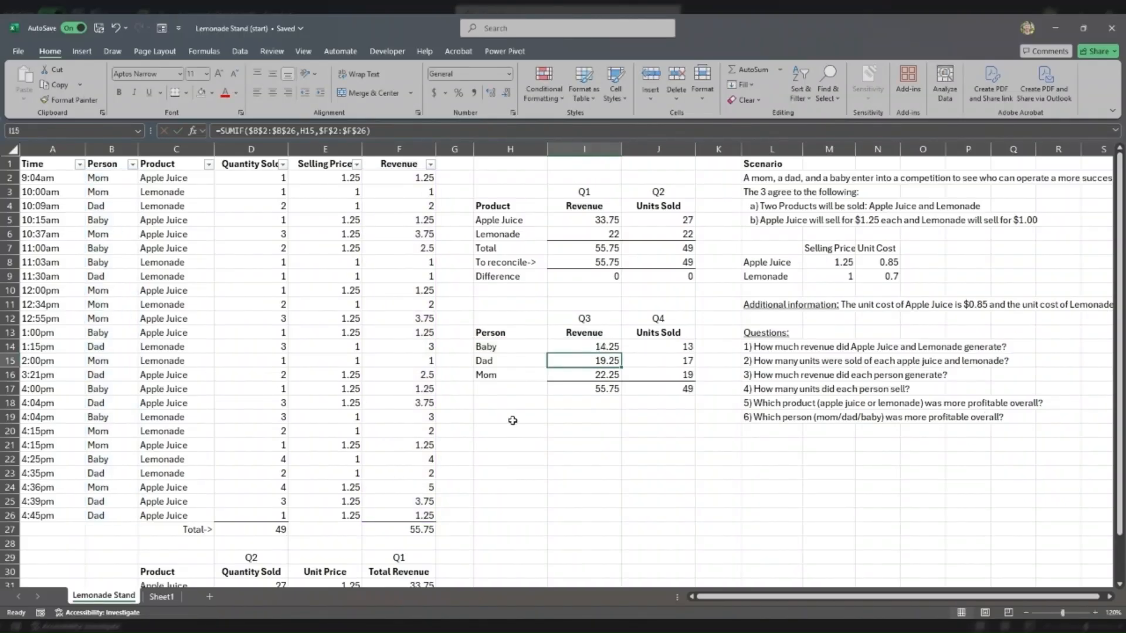
- Copy the Person header and the Baby, Dad and Mom labels from H13:H16 to H21:H24
{"action": "left_click_drag", "start_coordinate": [509, 332], "coordinate": [503, 376]}
{"action": "key", "text": "ctrl+c"}
{"action": "left_click", "coordinate": [510, 443]}
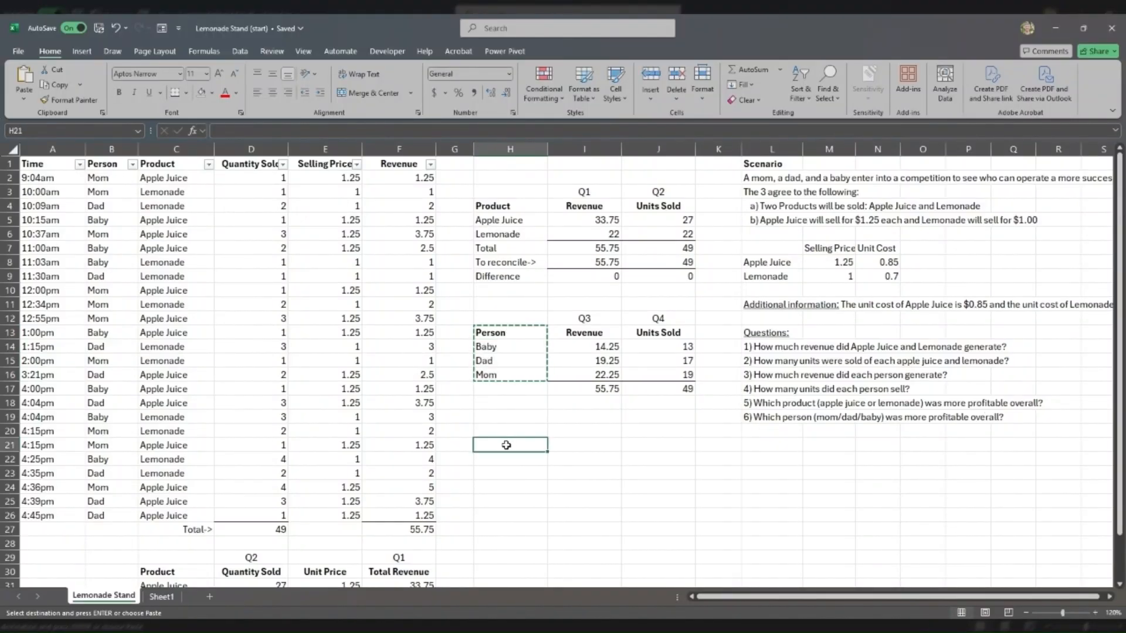
{"action": "key", "text": "ctrl+v"}
- Copy Apple Juice and Lemonade from H5:H6 transposed into I21:J21 as bold, centred column headers
{"action": "left_click_drag", "start_coordinate": [526, 218], "coordinate": [519, 235]}
{"action": "key", "text": "ctrl+c"}
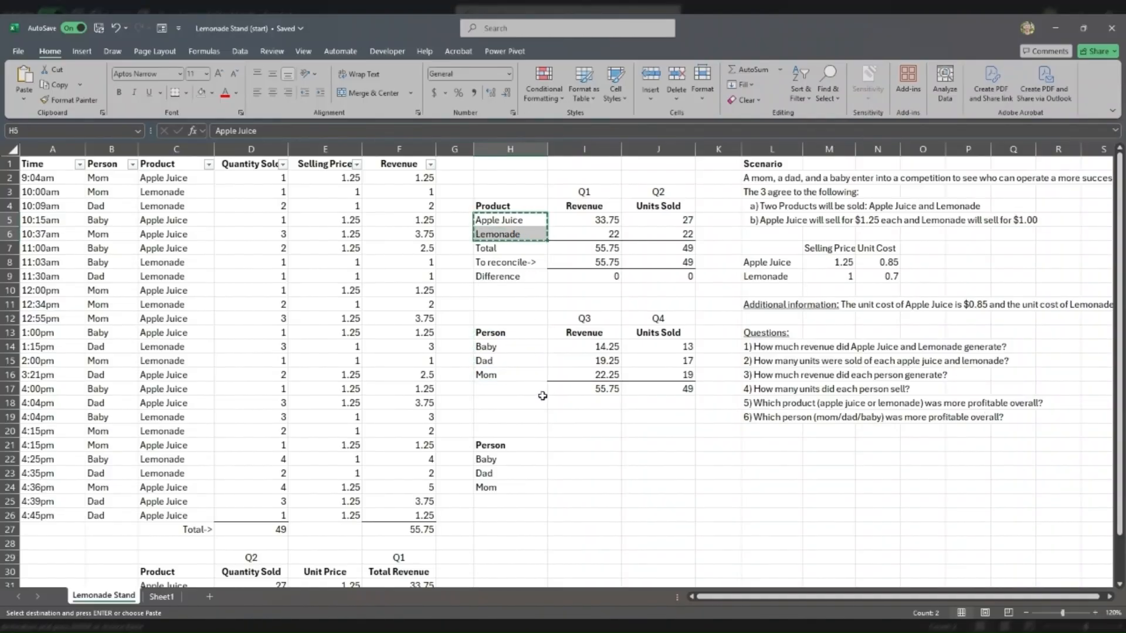
{"action": "left_click", "coordinate": [564, 444]}
{"action": "left_click_drag", "start_coordinate": [644, 442], "coordinate": [590, 442]}
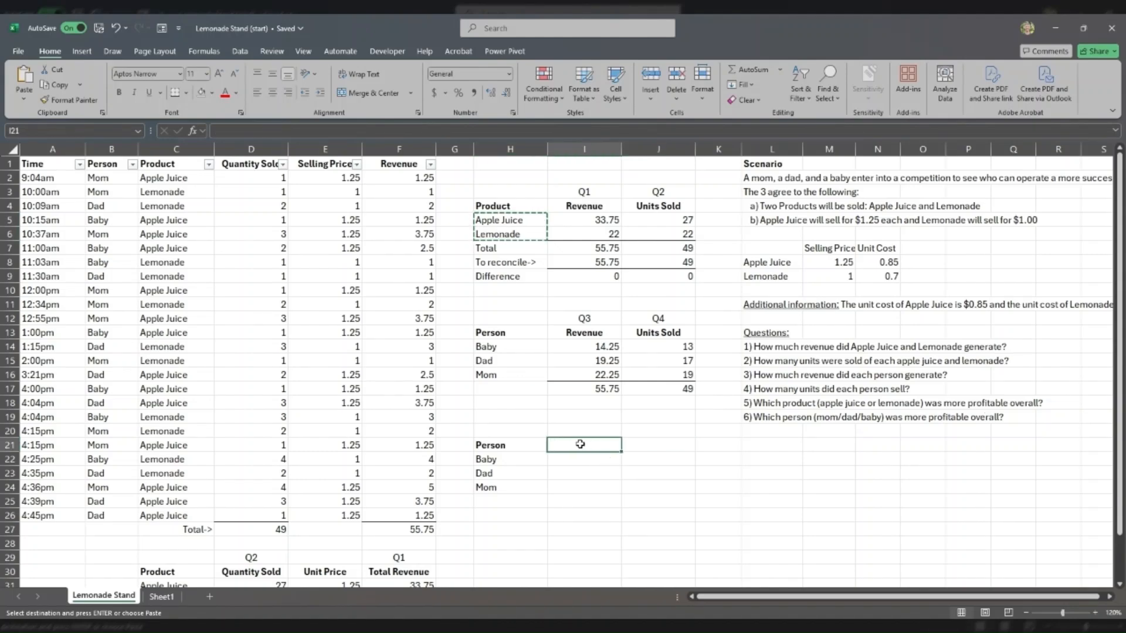
{"action": "right_click", "coordinate": [580, 446]}
{"action": "left_click", "coordinate": [662, 141]}
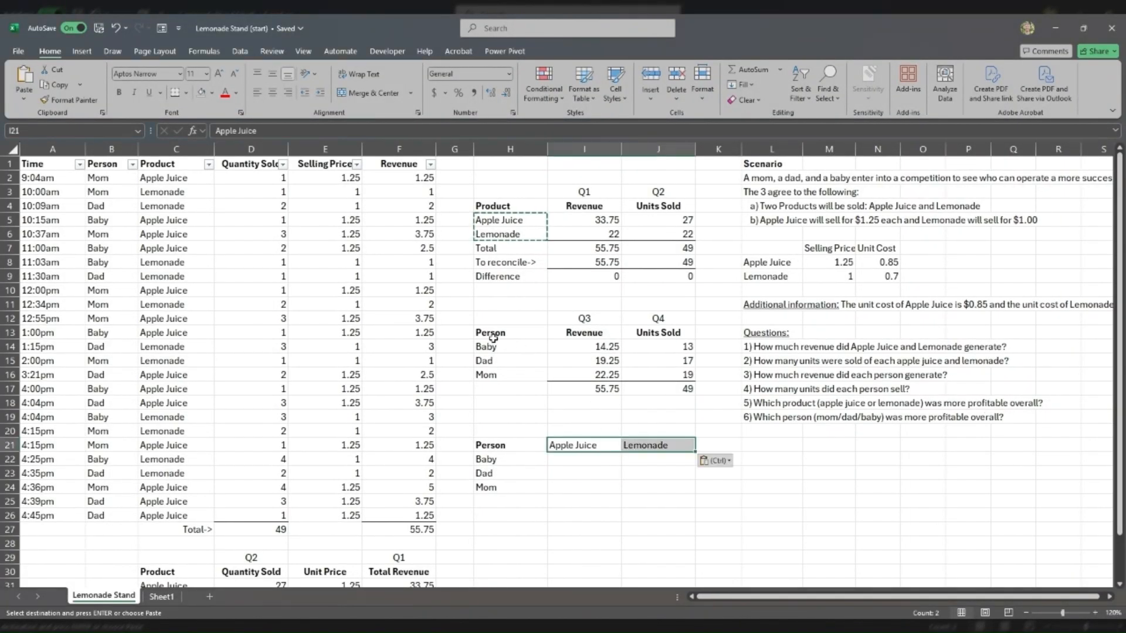
{"action": "key", "text": "Escape"}
{"action": "key", "text": "ctrl+b"}
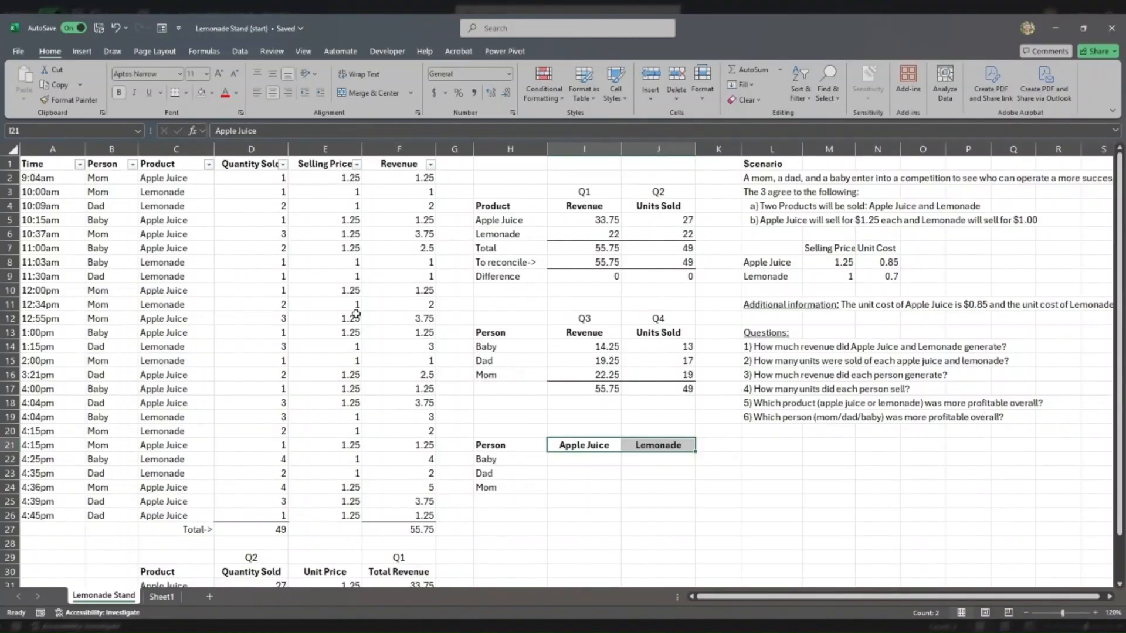
- Label the new table Q5/Q6 in H20
{"action": "left_click", "coordinate": [505, 430]}
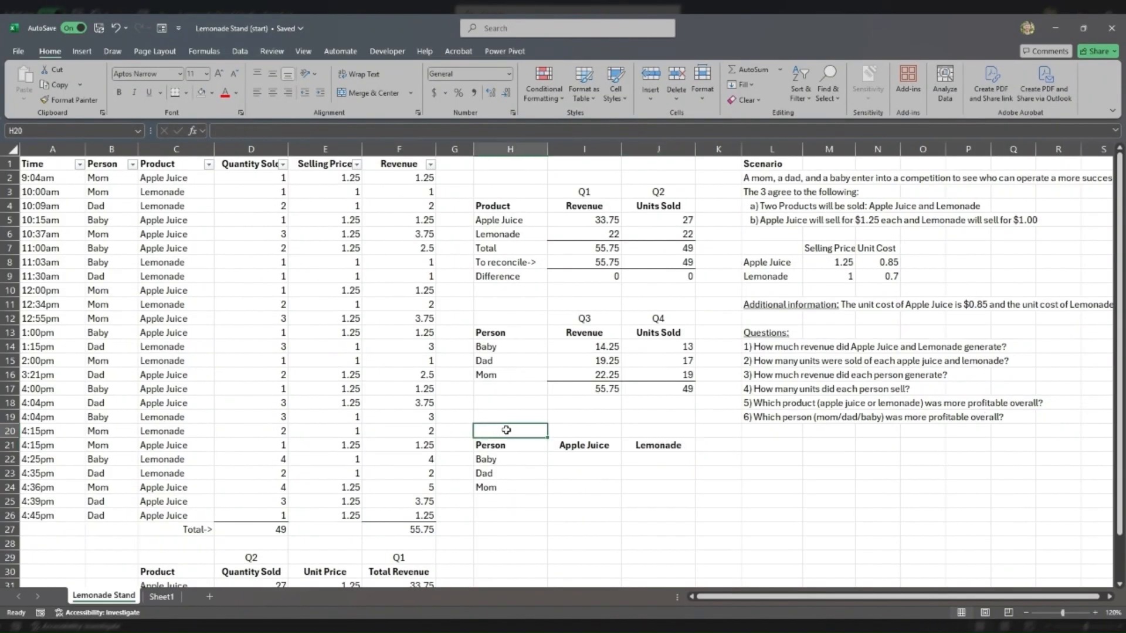
{"action": "type", "text": "Q5/Q6"}
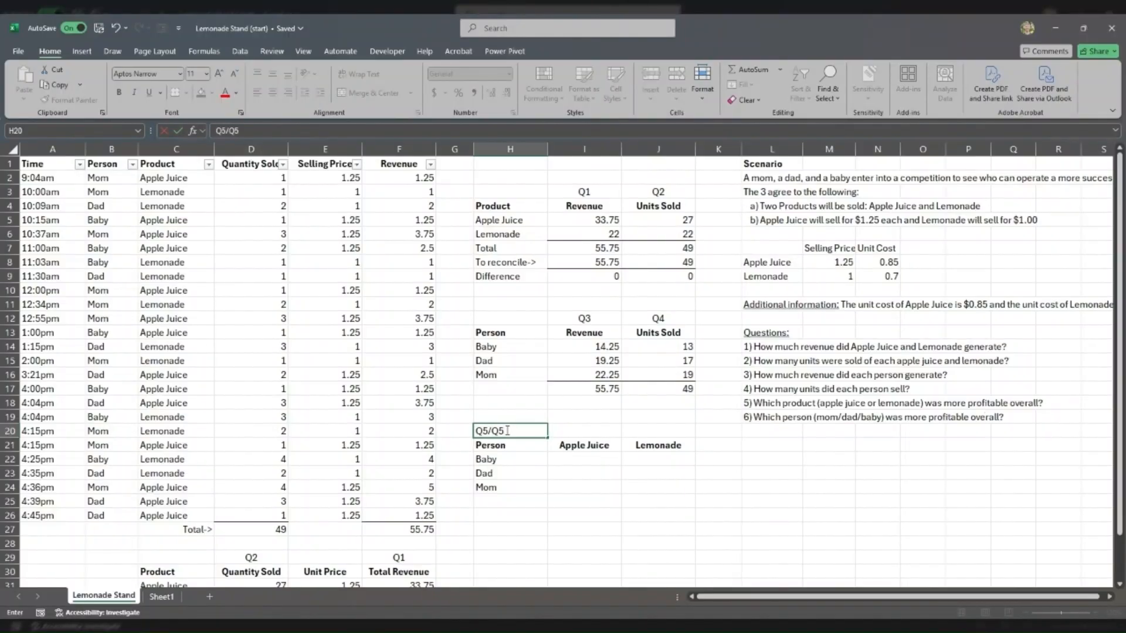
{"action": "key", "text": "Return"}
- Add a bold, centred Total column header in K21 of the Q5/Q6 table
{"action": "left_click", "coordinate": [716, 441]}
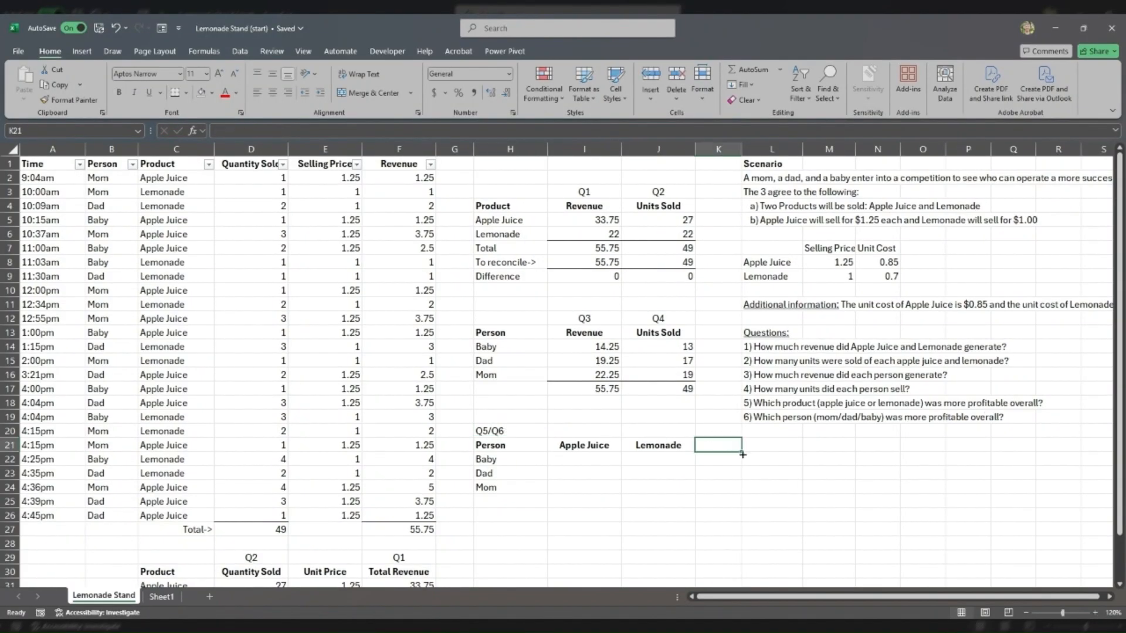
{"action": "type", "text": "Total"}
{"action": "key", "text": "ctrl+Return"}
{"action": "left_click", "coordinate": [272, 92]}
{"action": "left_click", "coordinate": [119, 92]}
- Enter Total as the row label in H25 below Mom
{"action": "left_click", "coordinate": [497, 489]}
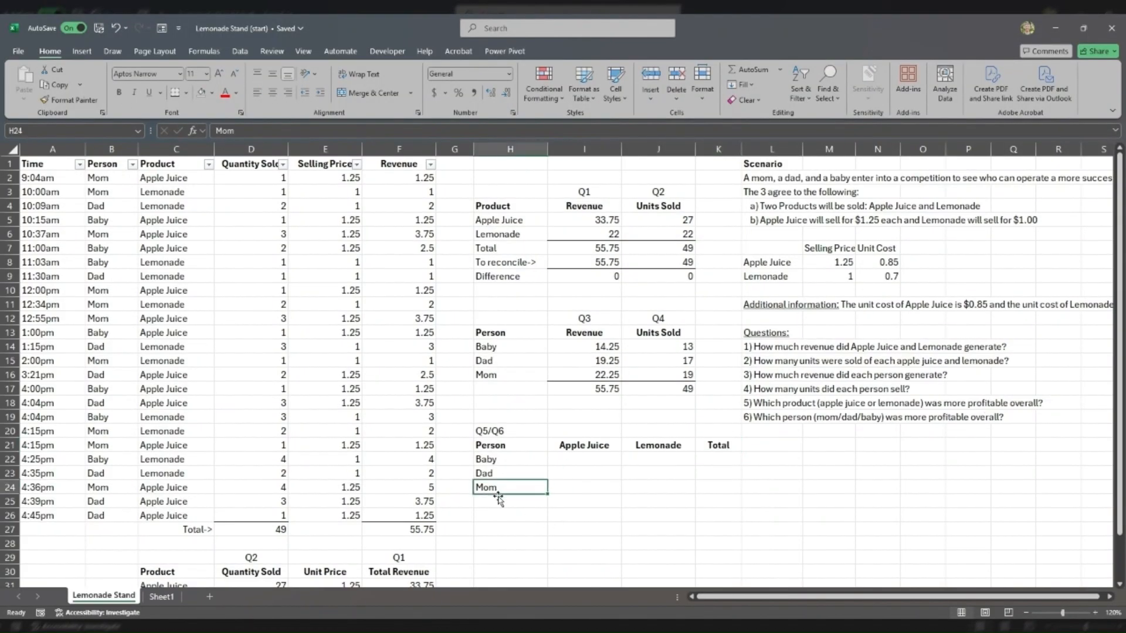
{"action": "left_click", "coordinate": [498, 501]}
{"action": "type", "text": "T"}
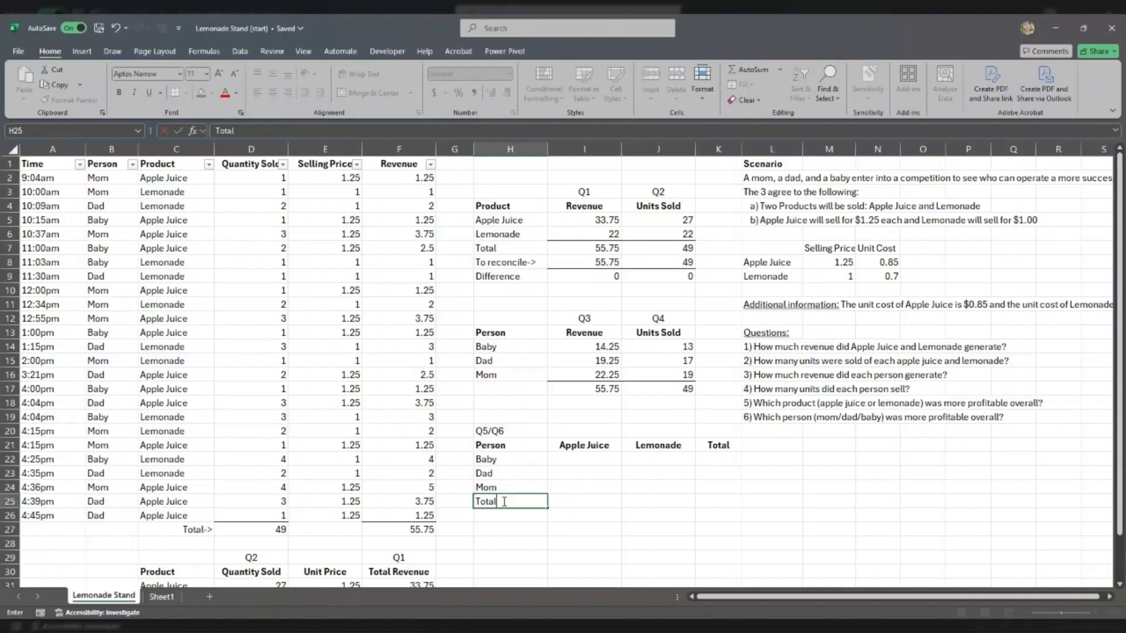
{"action": "type", "text": "otal"}
{"action": "key", "text": "Tab"}
- Examine questions 5 and 6, the empty Q5/Q6 table and the product summary below the sales data
{"action": "left_click", "coordinate": [571, 463]}
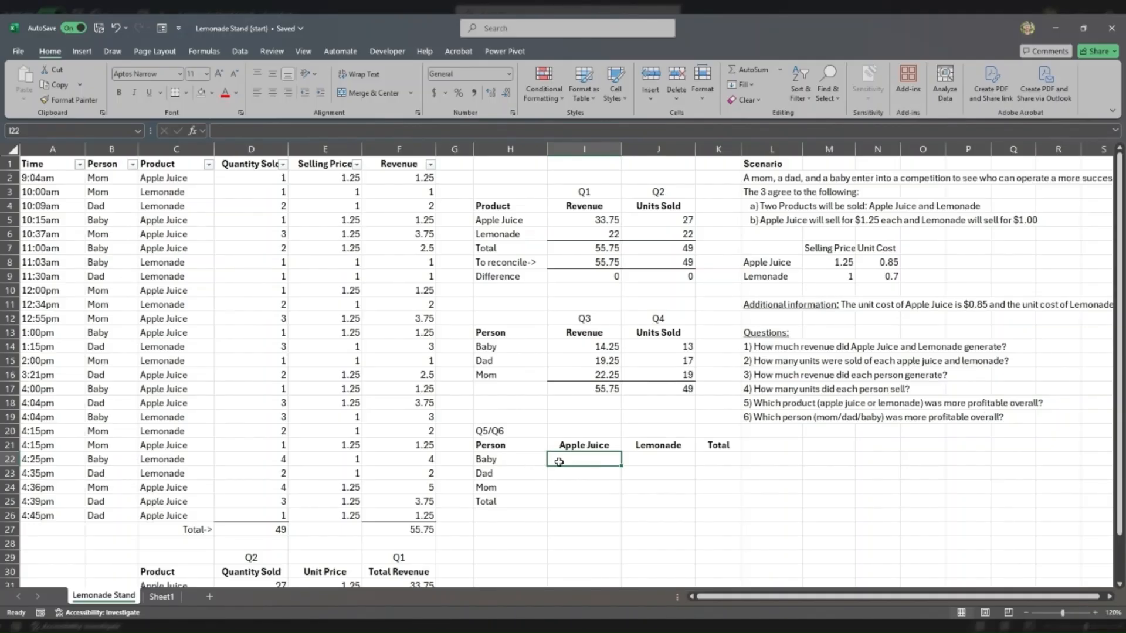
{"action": "left_click_drag", "start_coordinate": [773, 406], "coordinate": [1030, 400]}
{"action": "left_click", "coordinate": [984, 403]}
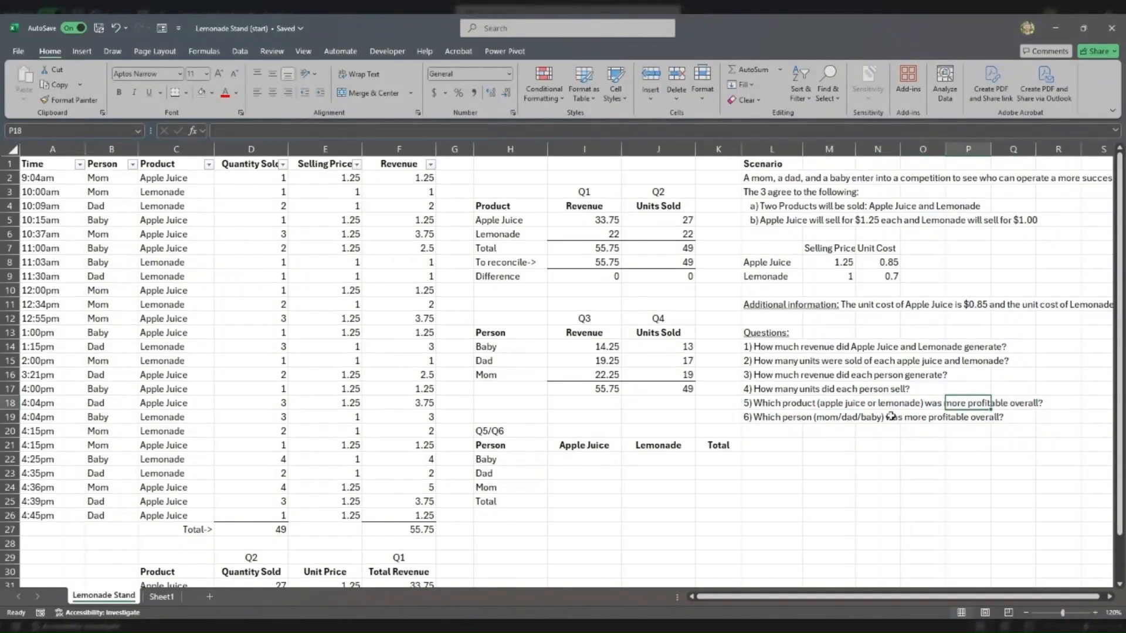
{"action": "left_click", "coordinate": [756, 417]}
{"action": "left_click_drag", "start_coordinate": [595, 457], "coordinate": [705, 503]}
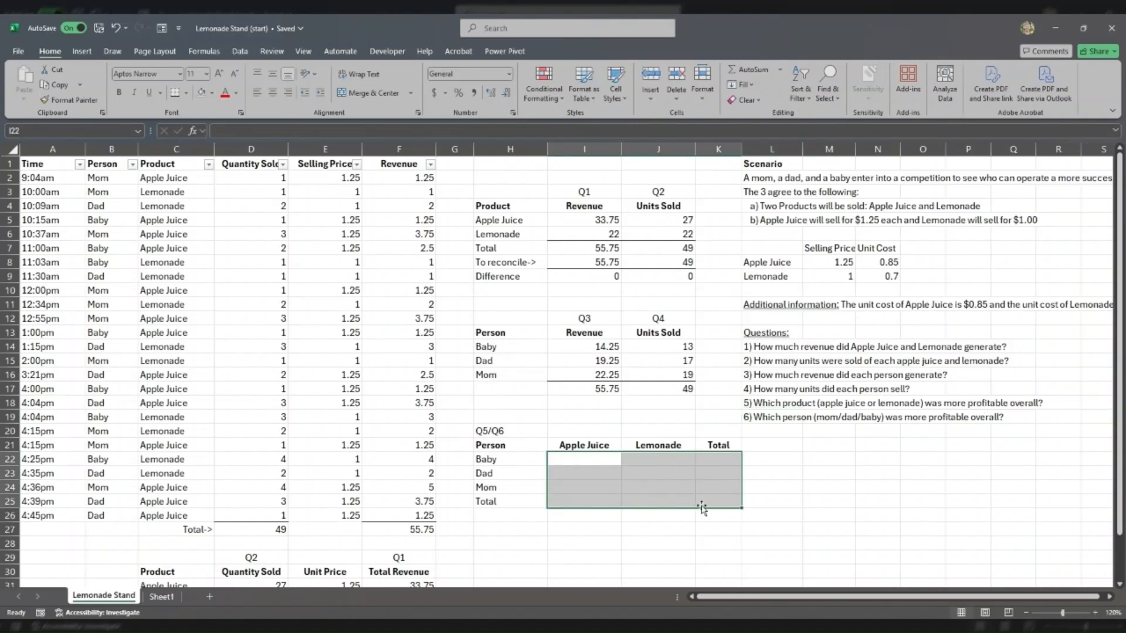
{"action": "scroll", "coordinate": [620, 459], "scroll_direction": "down", "scroll_amount": 1}
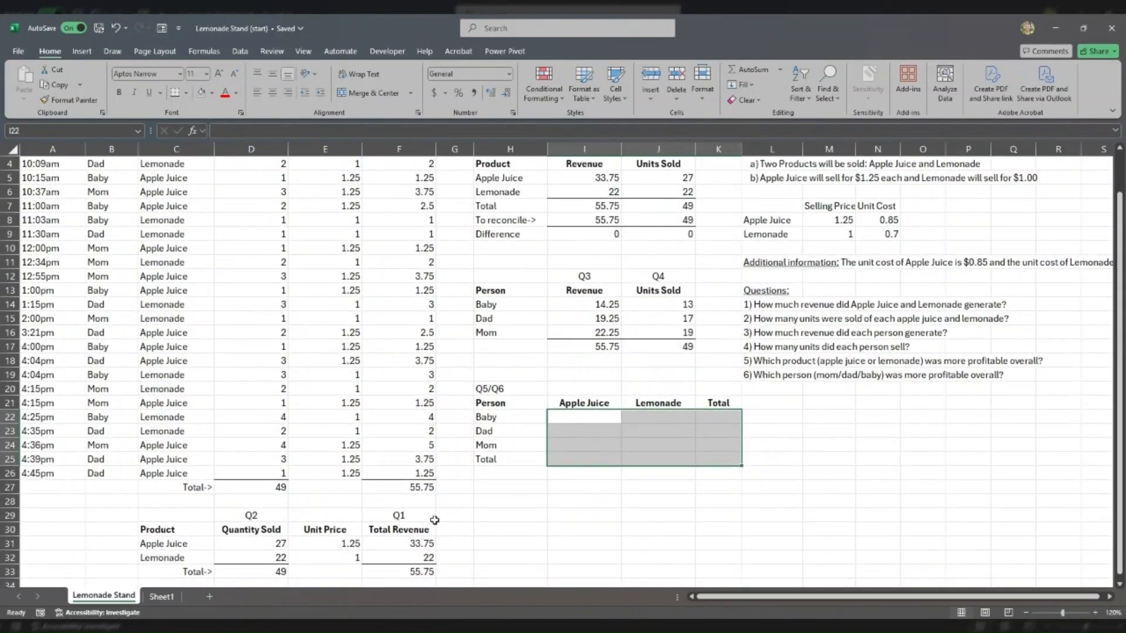
{"action": "left_click_drag", "start_coordinate": [442, 519], "coordinate": [454, 573]}
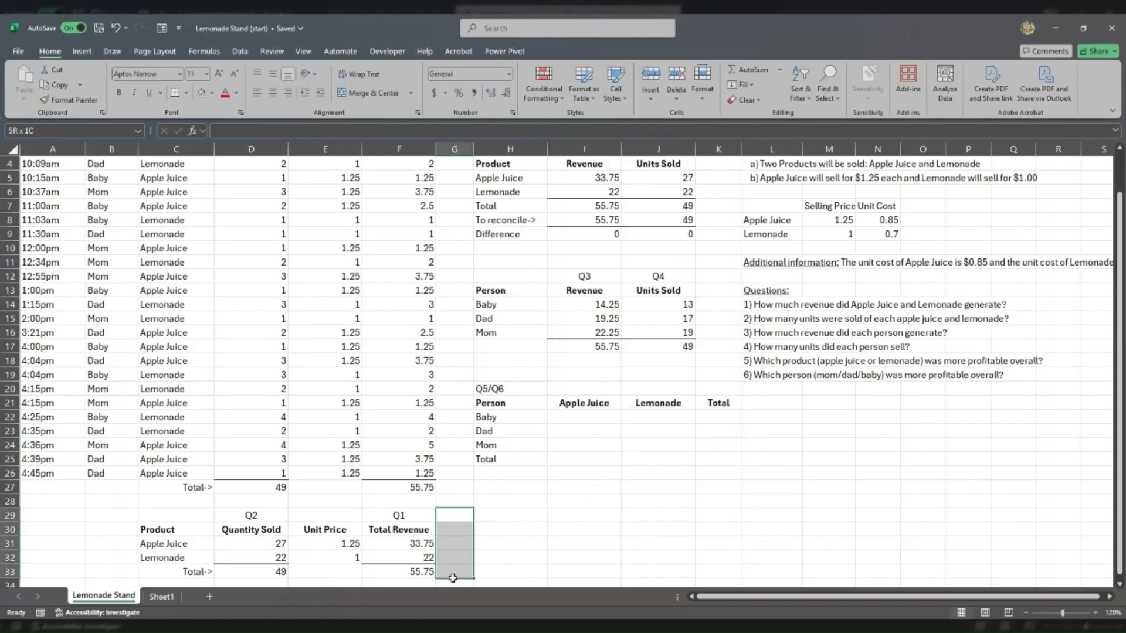
{"action": "left_click_drag", "start_coordinate": [458, 530], "coordinate": [456, 561]}
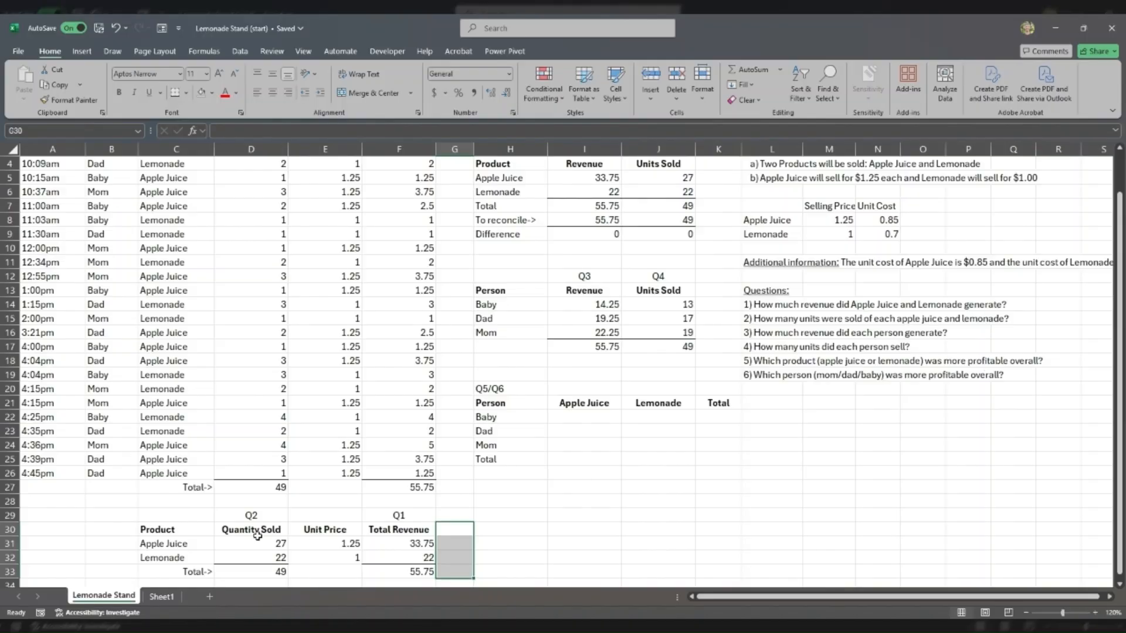
{"action": "left_click_drag", "start_coordinate": [258, 540], "coordinate": [258, 554]}
{"action": "scroll", "coordinate": [327, 524], "scroll_direction": "down", "scroll_amount": 1}
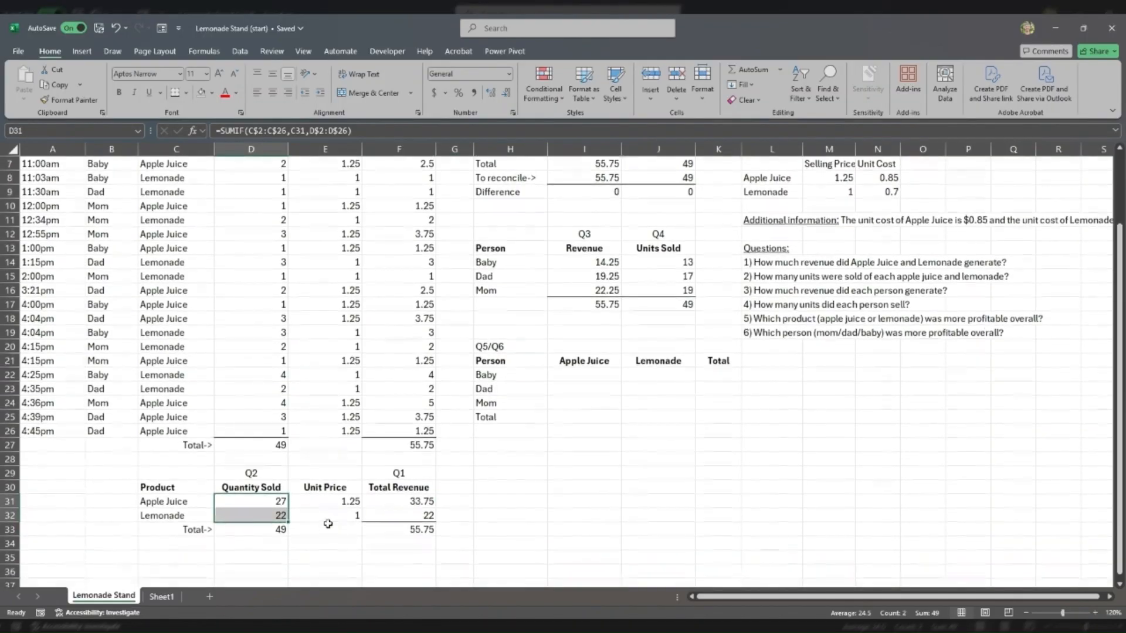
{"action": "scroll", "coordinate": [328, 516], "scroll_direction": "up", "scroll_amount": 2}
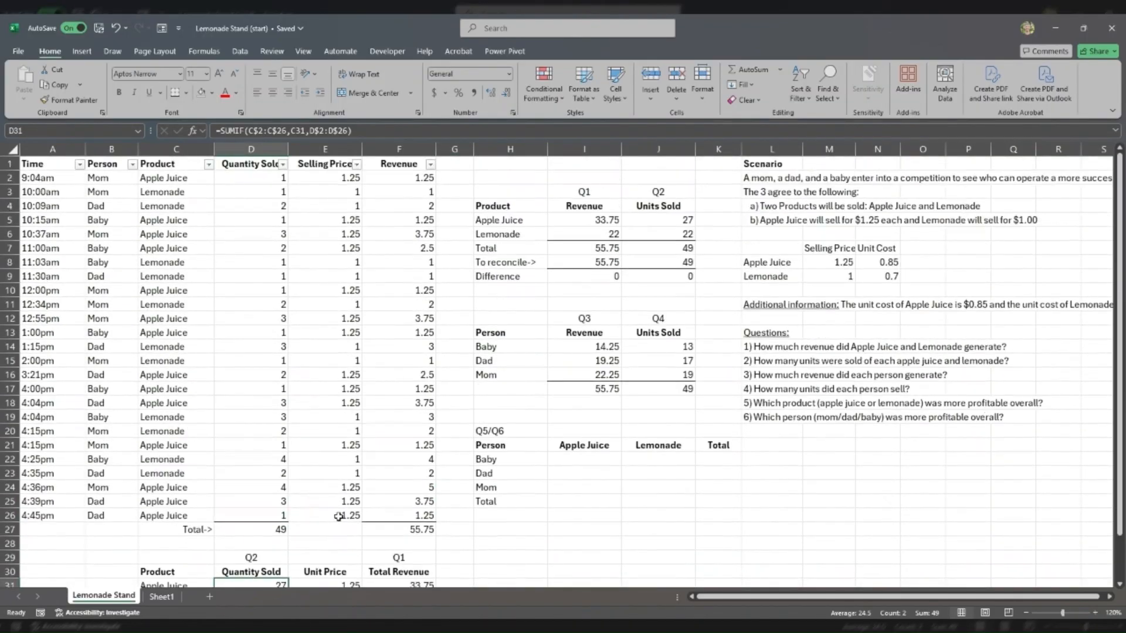
- Insert two blank columns directly after the Revenue column
{"action": "left_click_drag", "start_coordinate": [464, 149], "coordinate": [556, 150]}
{"action": "left_click", "coordinate": [456, 149]}
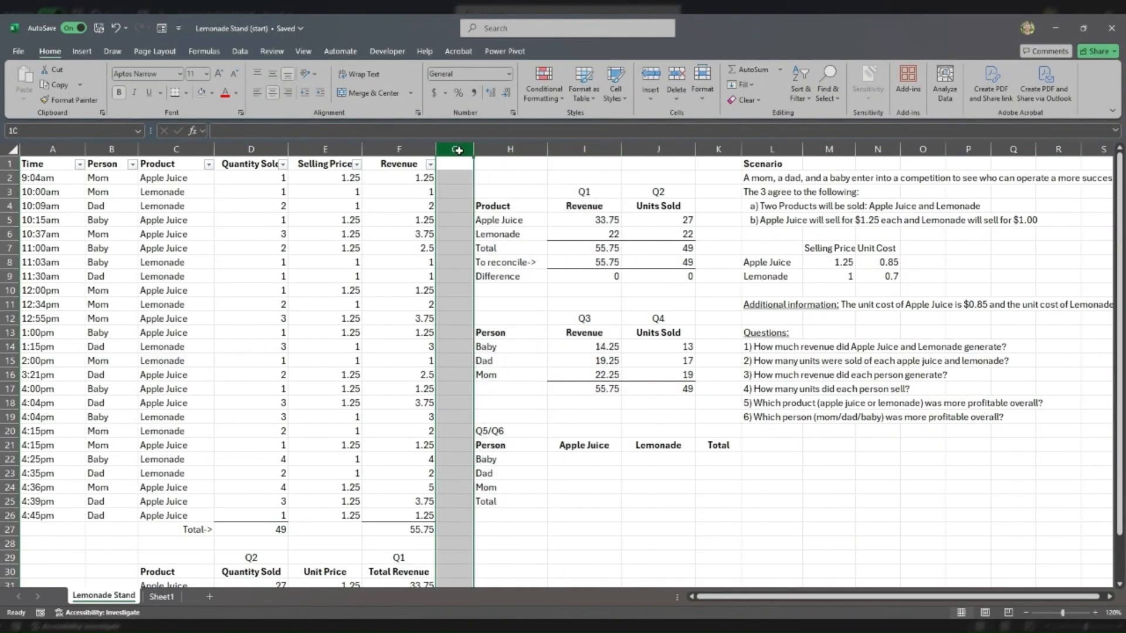
{"action": "left_click", "coordinate": [465, 178]}
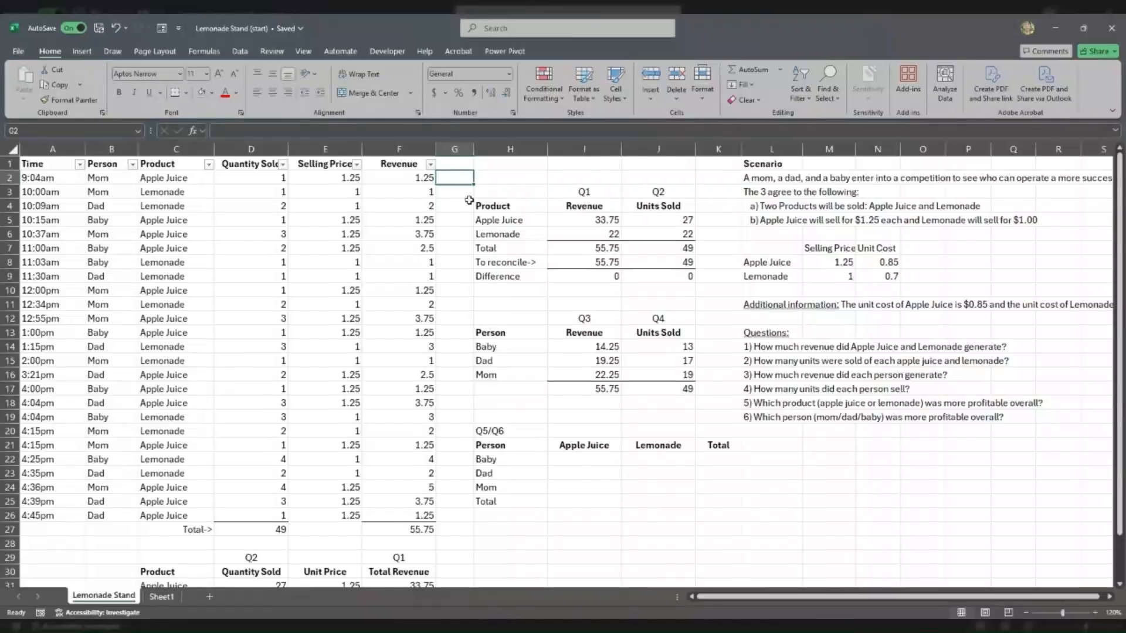
{"action": "left_click", "coordinate": [463, 148]}
{"action": "left_click", "coordinate": [463, 149]}
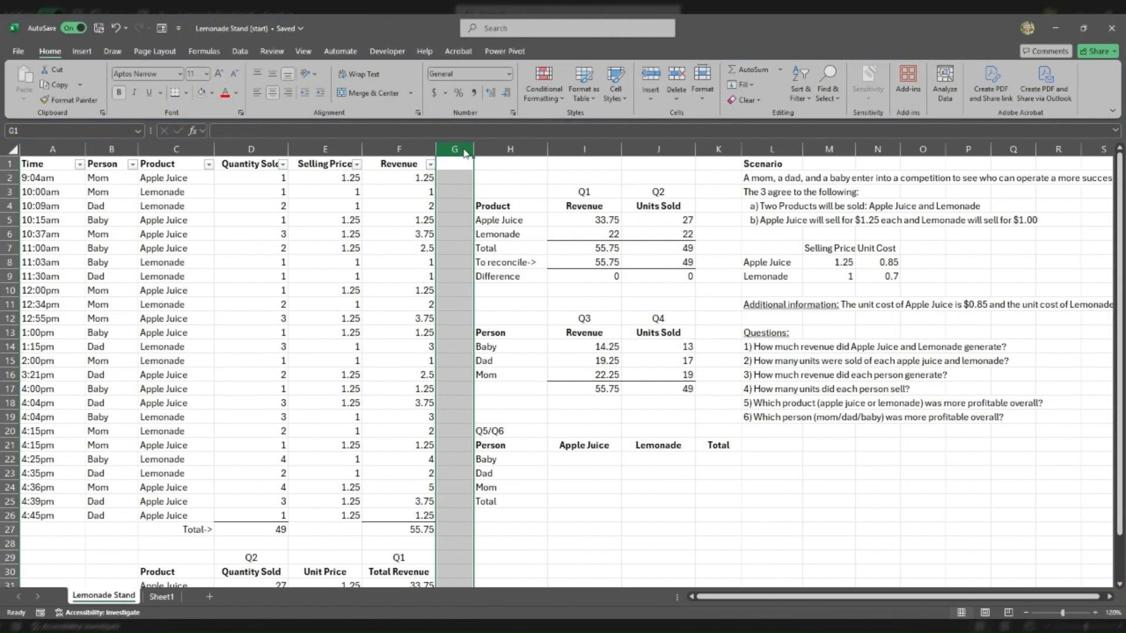
{"action": "key", "text": "ctrl+shift+equal"}
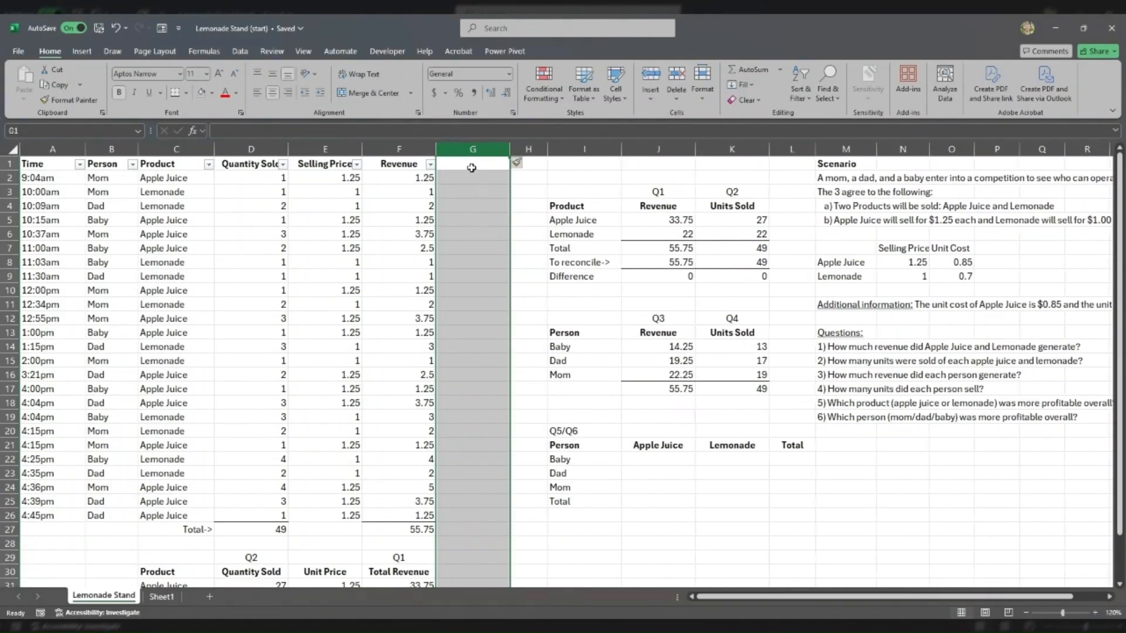
{"action": "key", "text": "ctrl+shift+equal"}
- Enter the header Unit Cost in G1 and select H1 for the neighbouring column header
{"action": "left_click", "coordinate": [479, 165]}
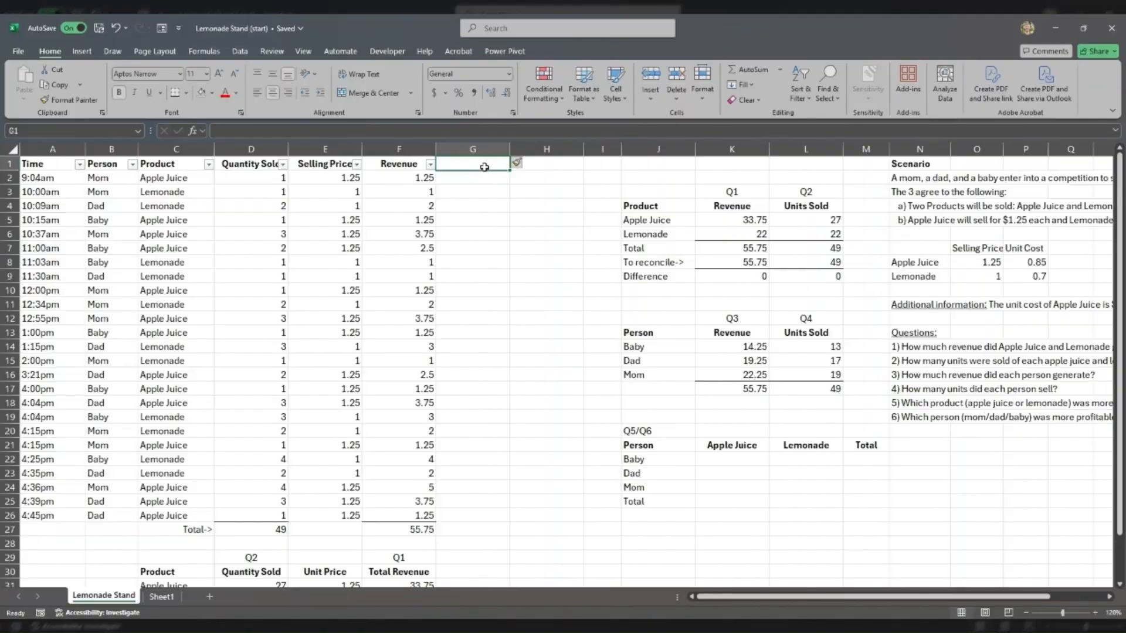
{"action": "type", "text": "Unit Cost"}
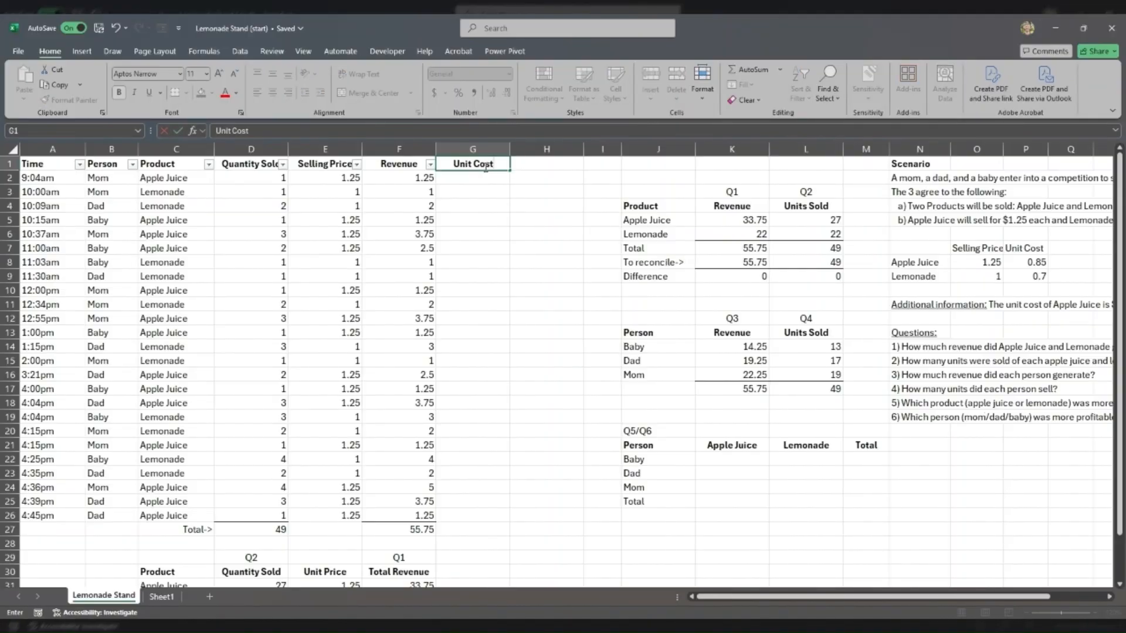
{"action": "key", "text": "Return"}
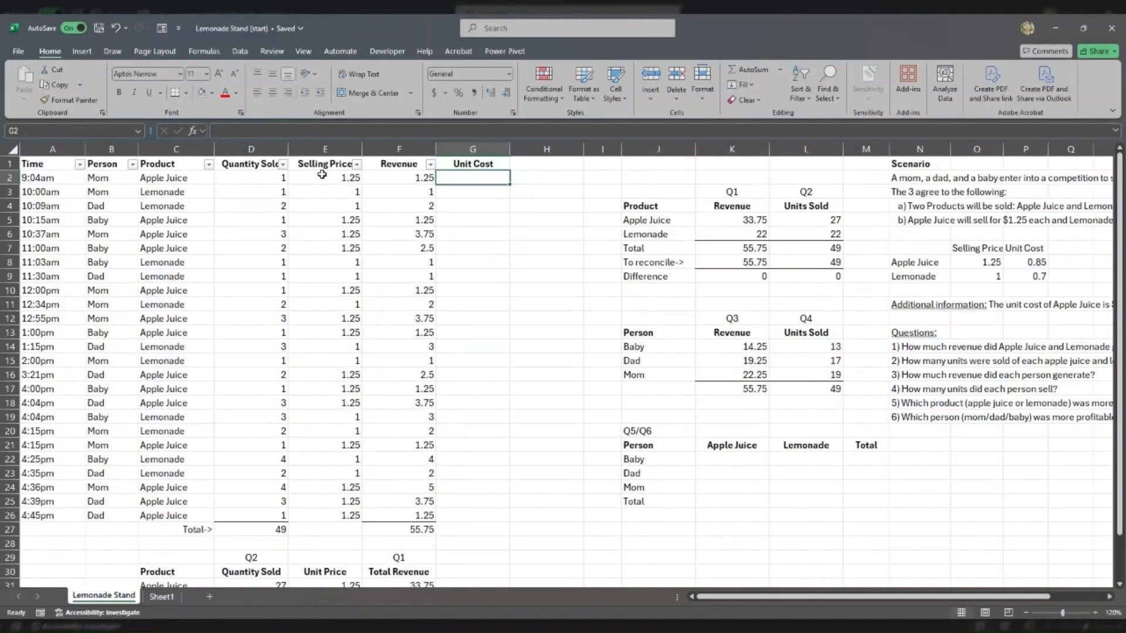
{"action": "left_click", "coordinate": [556, 179]}
{"action": "left_click", "coordinate": [548, 163]}
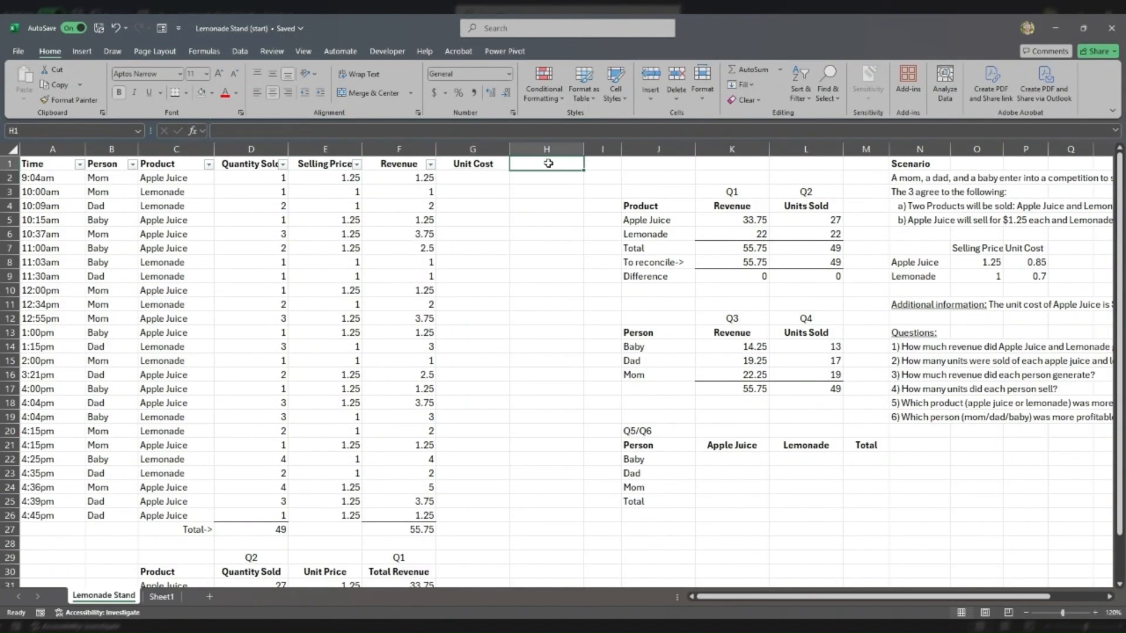
- Enter the header Profit/Transaction in H1 and fit column H to its contents
{"action": "type", "text": "Profit"}
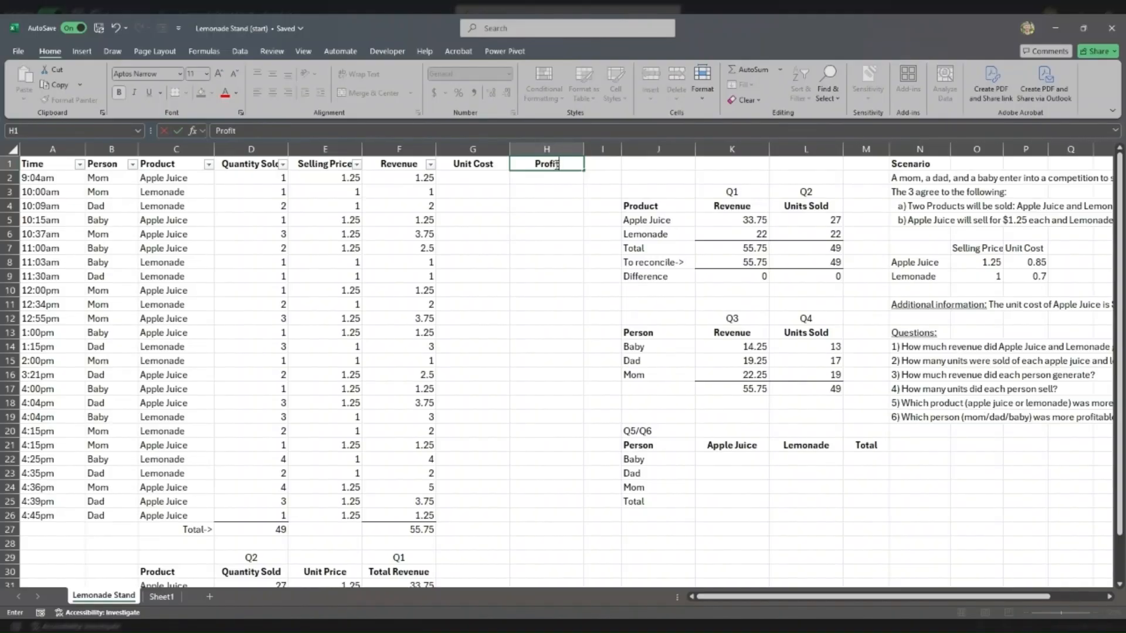
{"action": "type", "text": "/Transaction"}
{"action": "key", "text": "Return"}
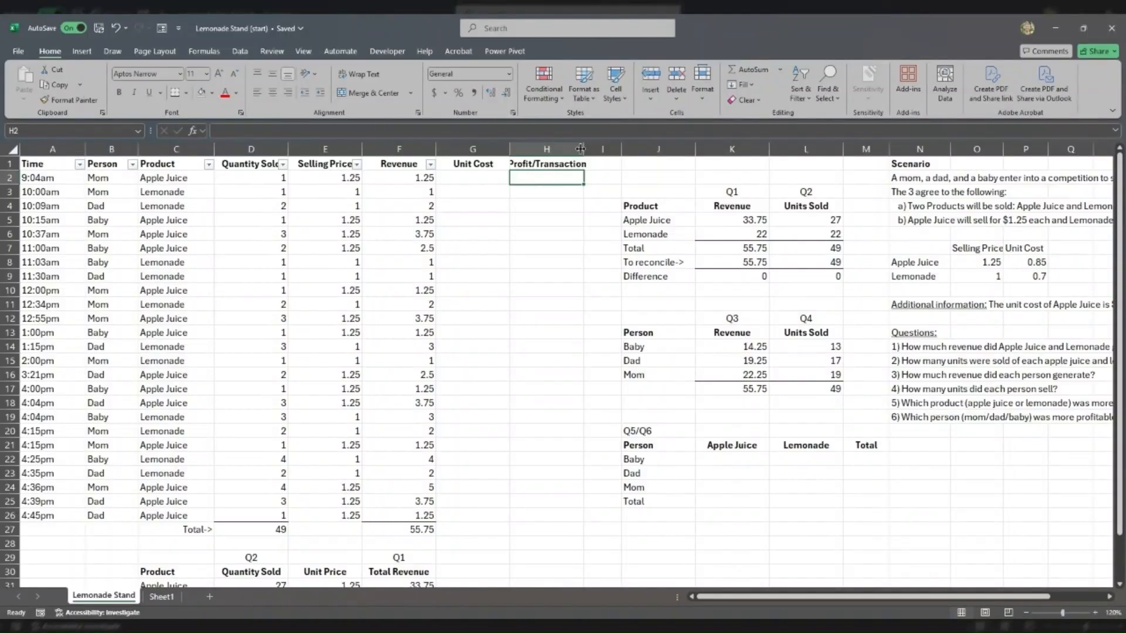
{"action": "double_click", "coordinate": [580, 148]}
- Reuse the Selling Price lookup from E2 in G2 as =VLOOKUP(C2,$N$8:$P$9,2,FALSE)
{"action": "left_click", "coordinate": [473, 178]}
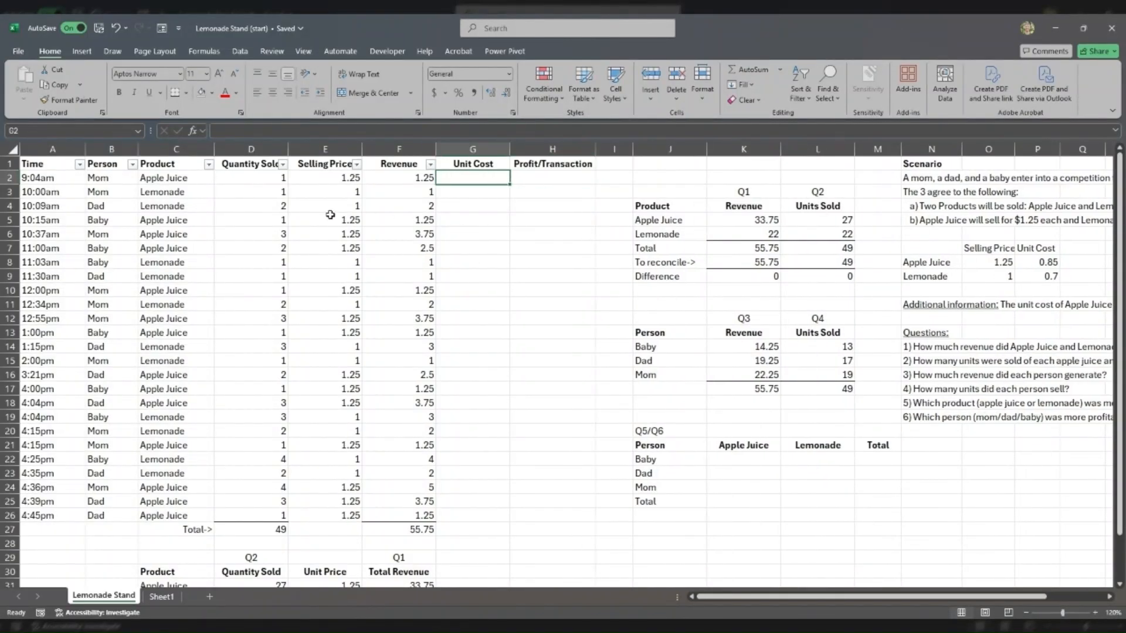
{"action": "left_click", "coordinate": [332, 177]}
{"action": "double_click", "coordinate": [333, 177]}
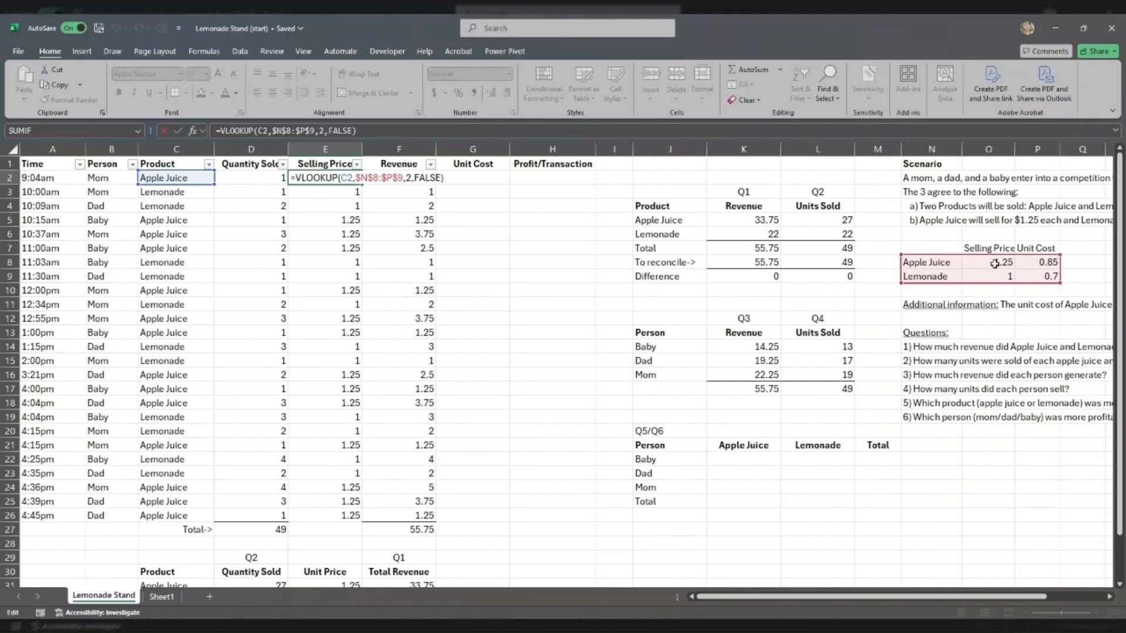
{"action": "key", "text": "Escape"}
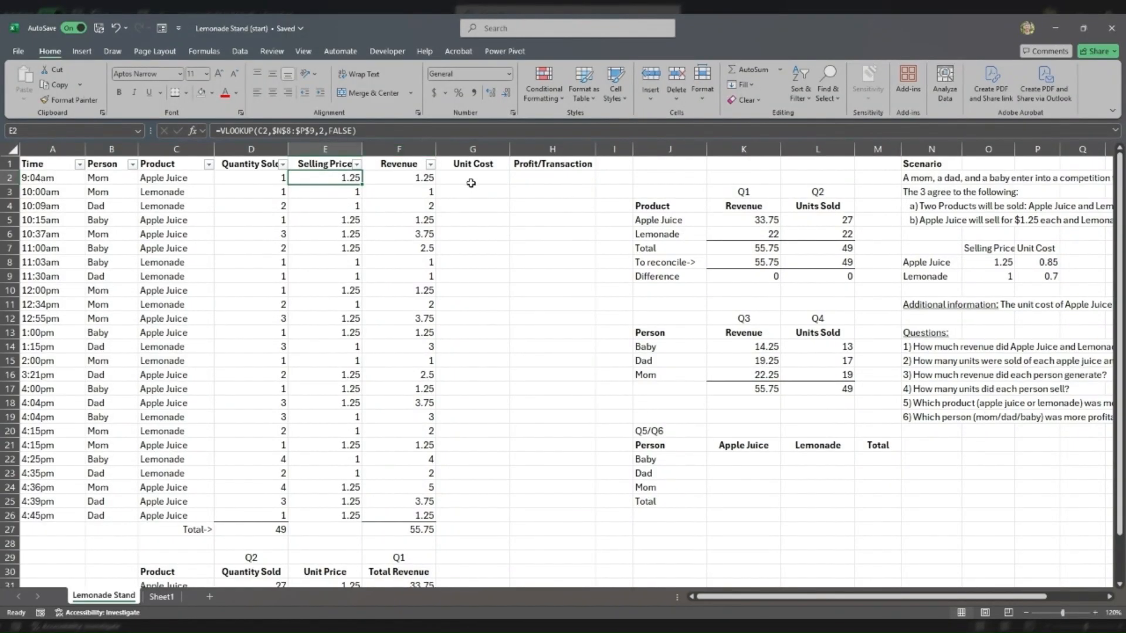
{"action": "left_click", "coordinate": [362, 131]}
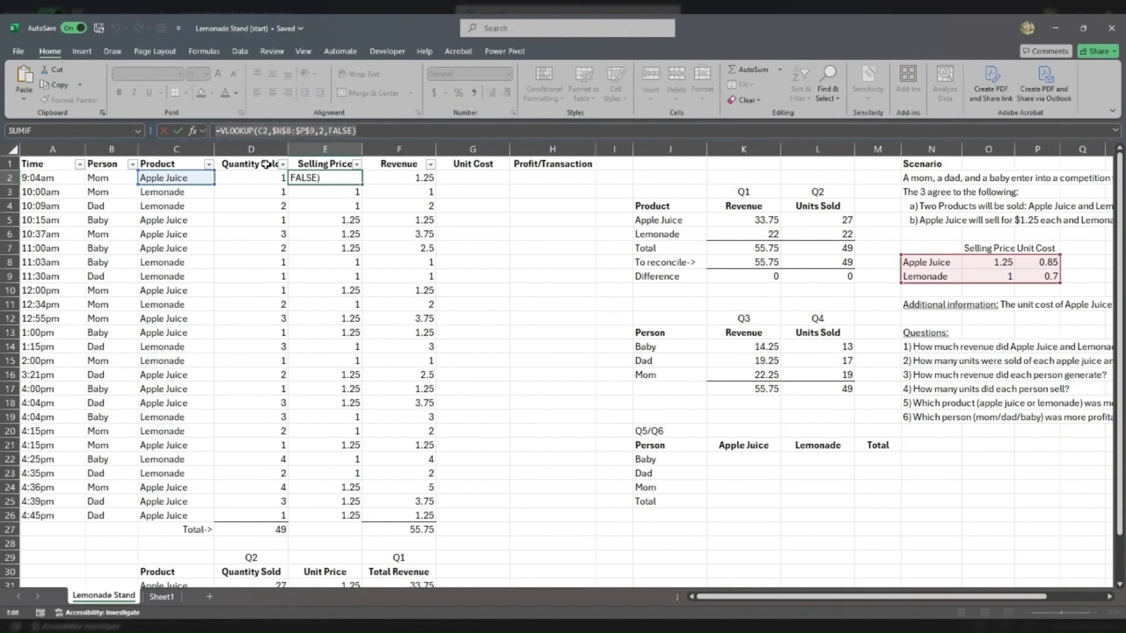
{"action": "key", "text": "Escape"}
{"action": "left_click", "coordinate": [498, 178]}
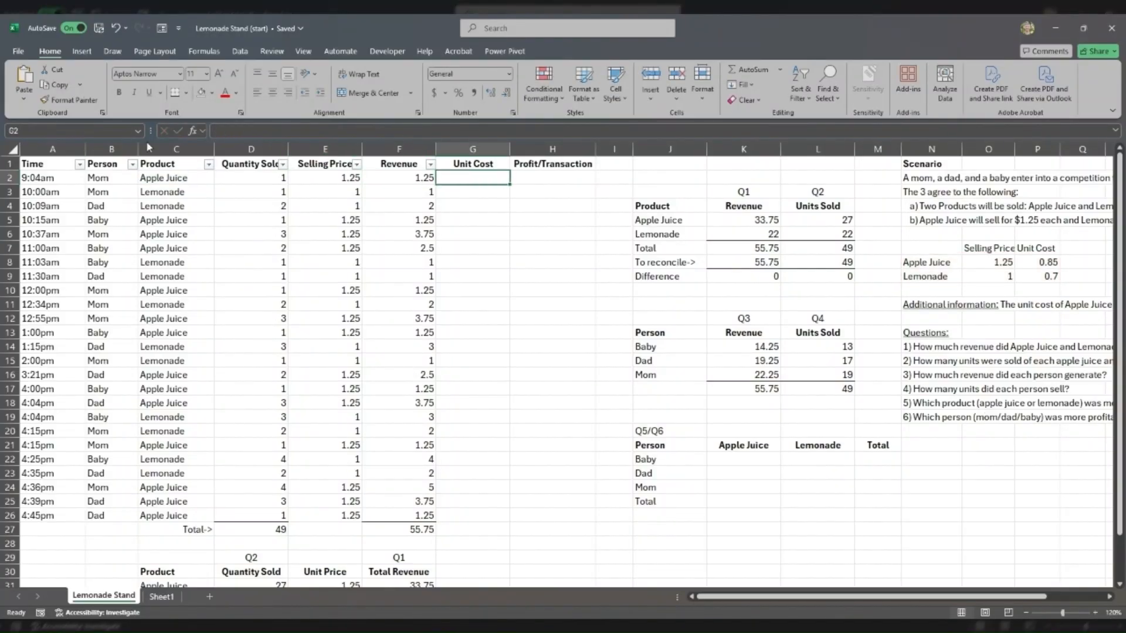
{"action": "type", "text": "=VLOOKUP(C2,$N$8:$P$9,2,FALSE)"}
- Change the column index of the VLOOKUP in G2 to 3 so it returns the unit cost
{"action": "double_click", "coordinate": [502, 177]}
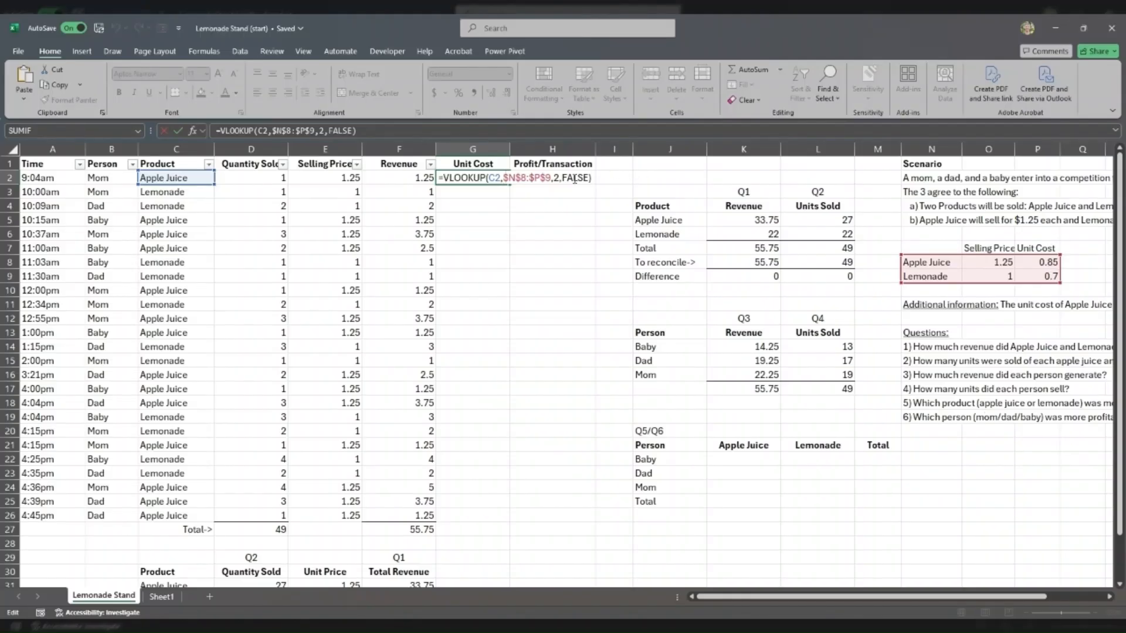
{"action": "double_click", "coordinate": [557, 177]}
{"action": "type", "text": "3"}
{"action": "key", "text": "Return"}
{"action": "key", "text": "Left"}
{"action": "key", "text": "Left"}
{"action": "left_click", "coordinate": [473, 181]}
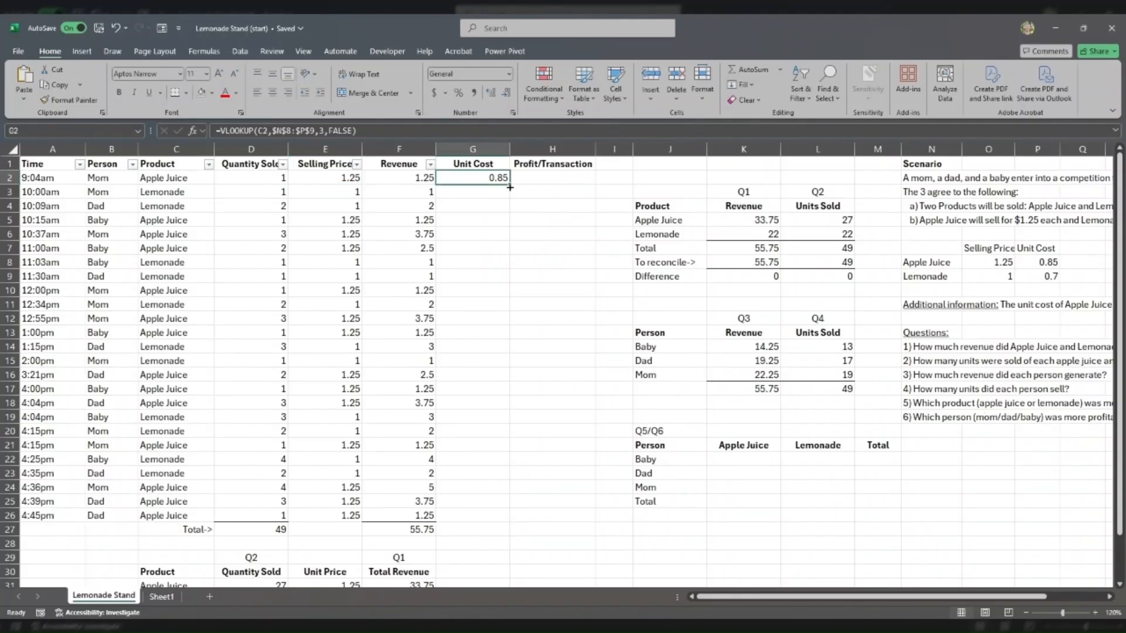
{"action": "left_click_drag", "start_coordinate": [510, 186], "coordinate": [491, 515]}
{"action": "left_click_drag", "start_coordinate": [472, 318], "coordinate": [464, 268]}
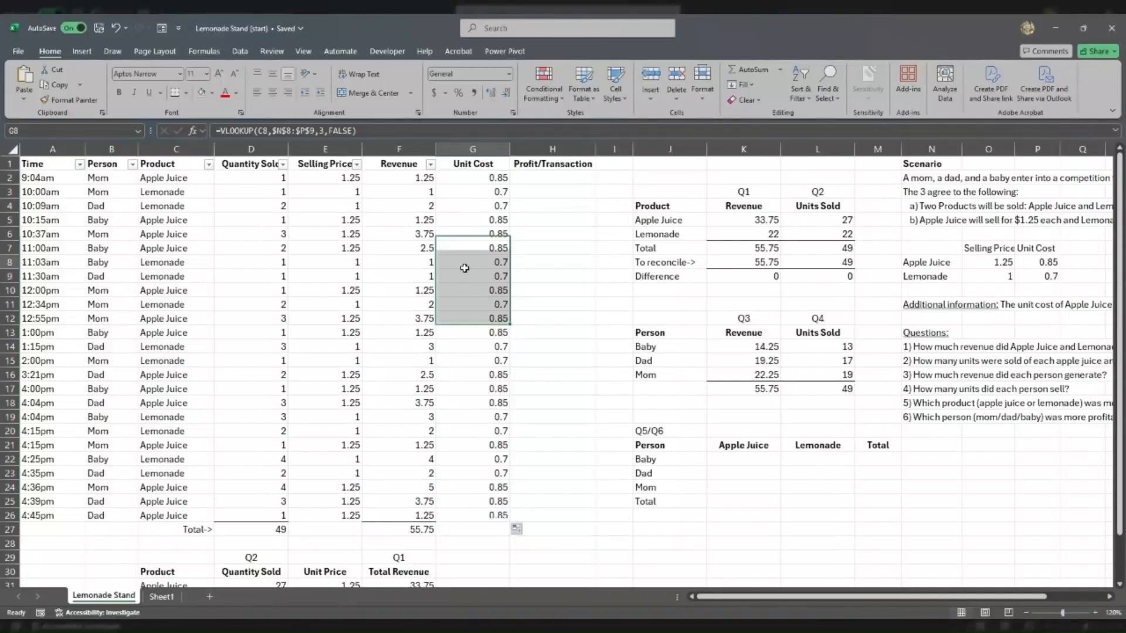
{"action": "left_click", "coordinate": [465, 268]}
{"action": "left_click_drag", "start_coordinate": [485, 181], "coordinate": [484, 513]}
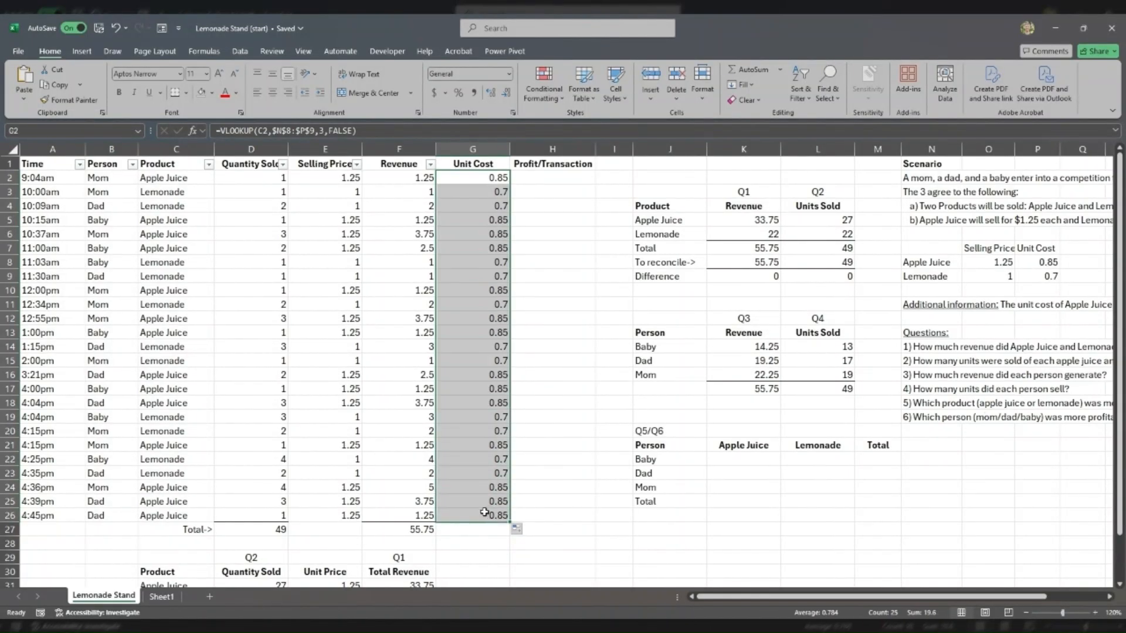
{"action": "left_click_drag", "start_coordinate": [496, 193], "coordinate": [488, 496]}
{"action": "key", "text": "Delete"}
{"action": "key", "text": "Up"}
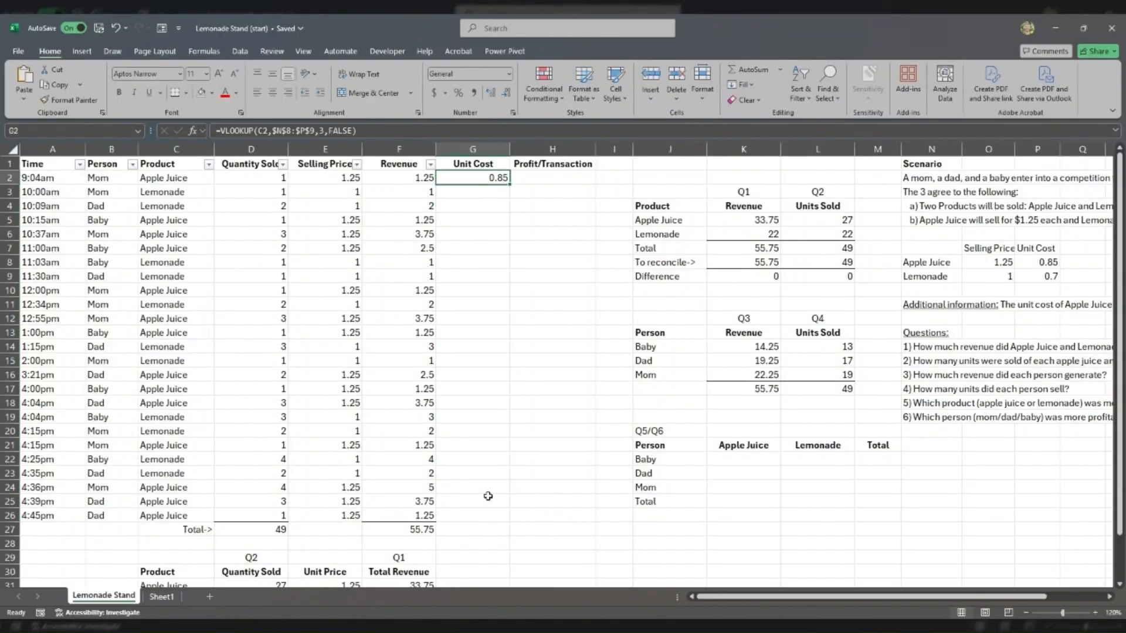
- Multiply the unit cost lookup in G2 by the quantity sold in D2 and fill the formula down to G26
{"action": "left_click", "coordinate": [1050, 262]}
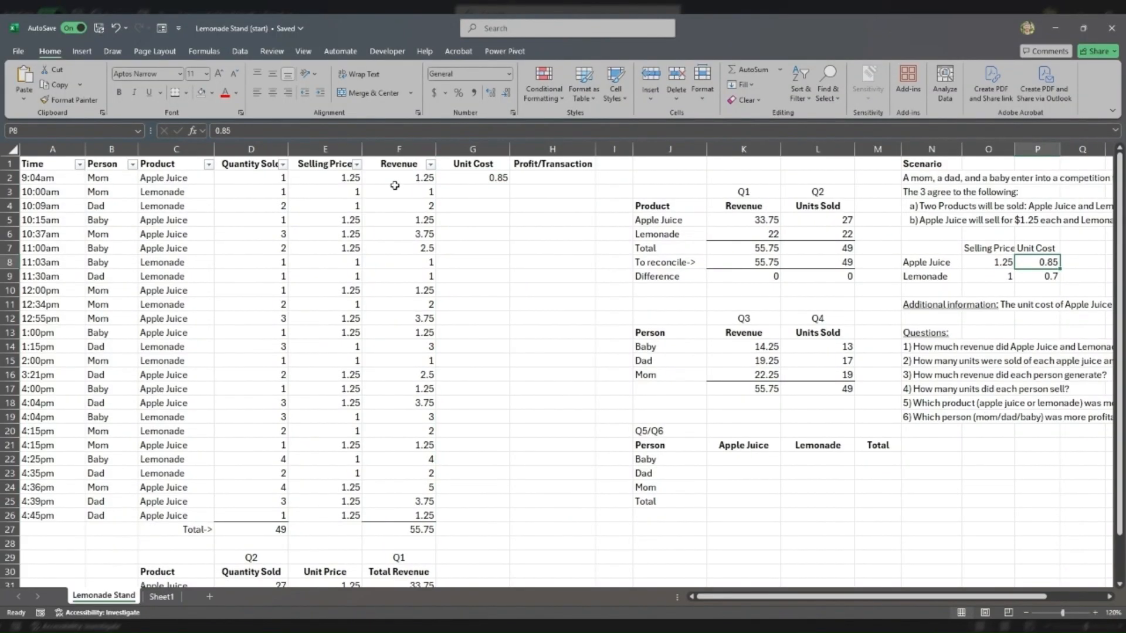
{"action": "left_click", "coordinate": [255, 180]}
{"action": "left_click", "coordinate": [258, 205]}
{"action": "left_click", "coordinate": [261, 221]}
{"action": "left_click", "coordinate": [264, 238]}
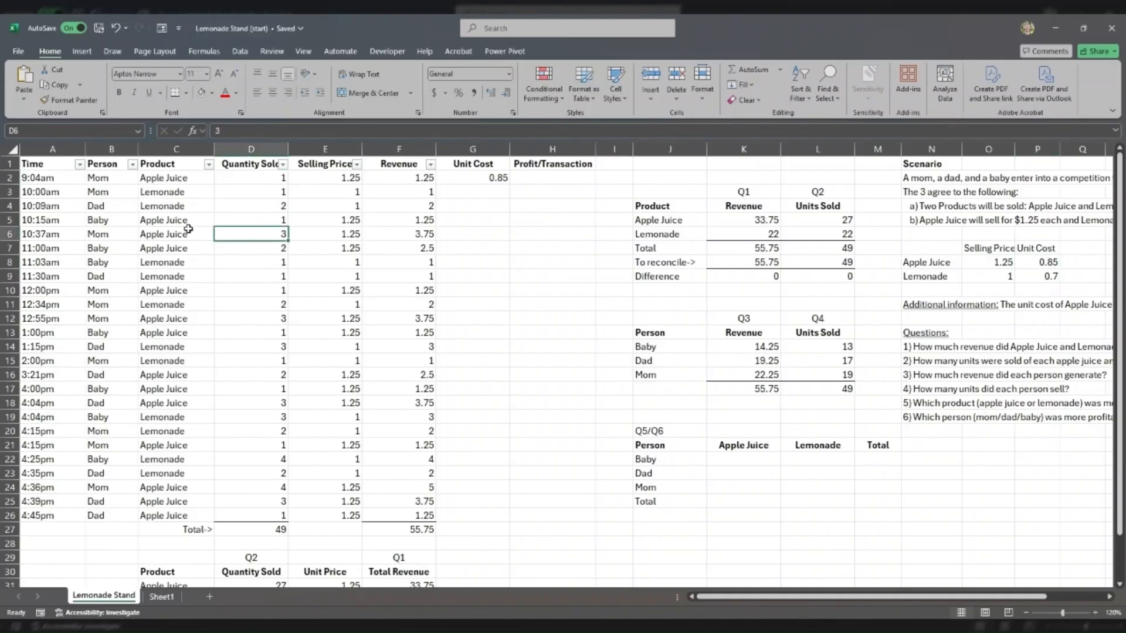
{"action": "left_click_drag", "start_coordinate": [189, 231], "coordinate": [234, 254]}
{"action": "left_click", "coordinate": [466, 178]}
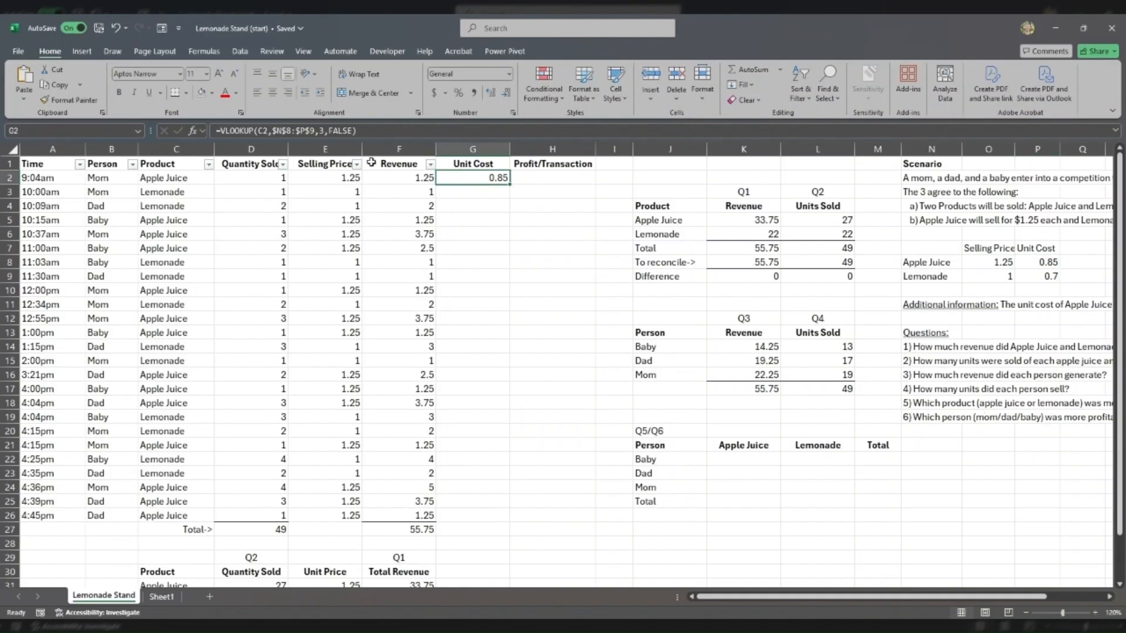
{"action": "left_click", "coordinate": [382, 133]}
{"action": "type", "text": "*"}
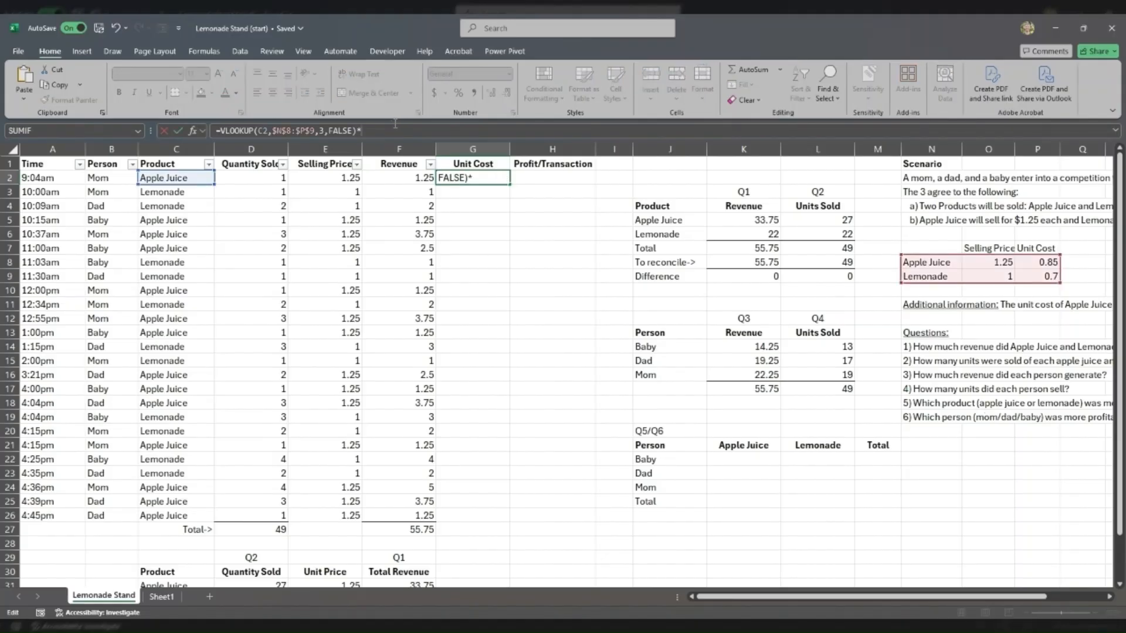
{"action": "left_click", "coordinate": [263, 177]}
{"action": "key", "text": "ctrl+Return"}
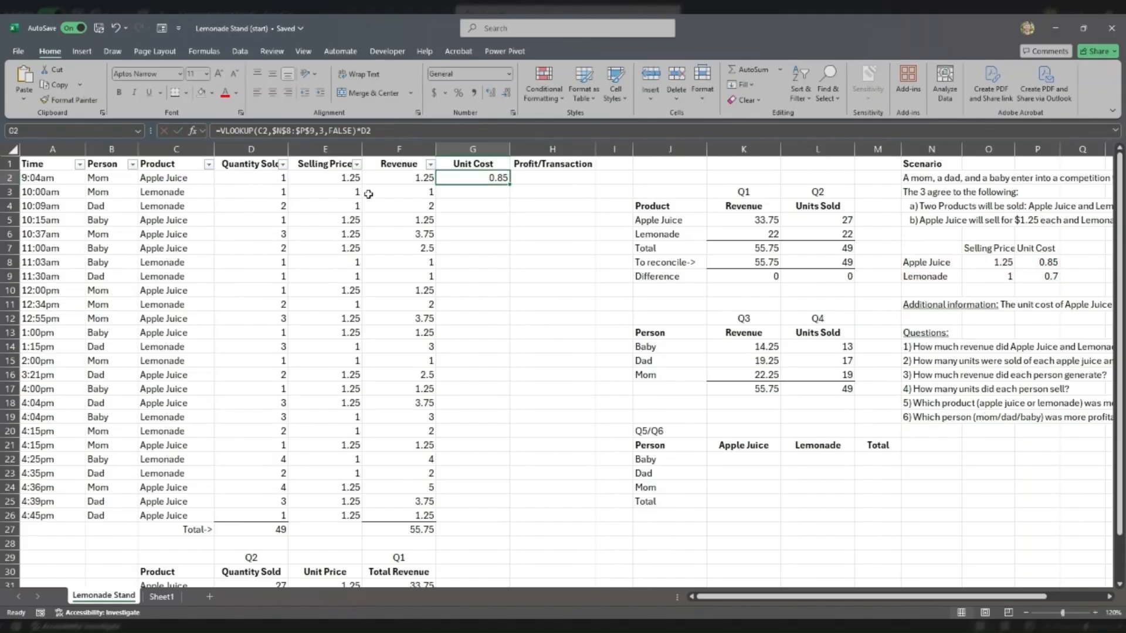
{"action": "double_click", "coordinate": [510, 186]}
- Rename the G1 header as Transaction Cost and fit column G to its contents
{"action": "key", "text": "Up"}
{"action": "left_click", "coordinate": [223, 130]}
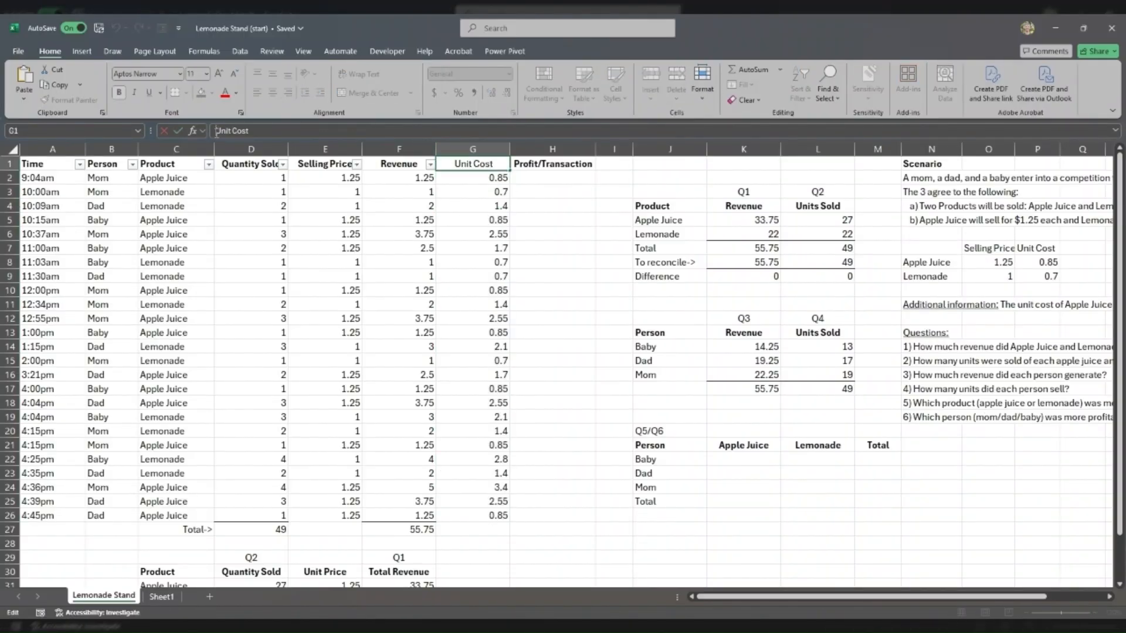
{"action": "double_click", "coordinate": [223, 130]}
{"action": "type", "text": "Trnnsaction"}
{"action": "key", "text": "Return"}
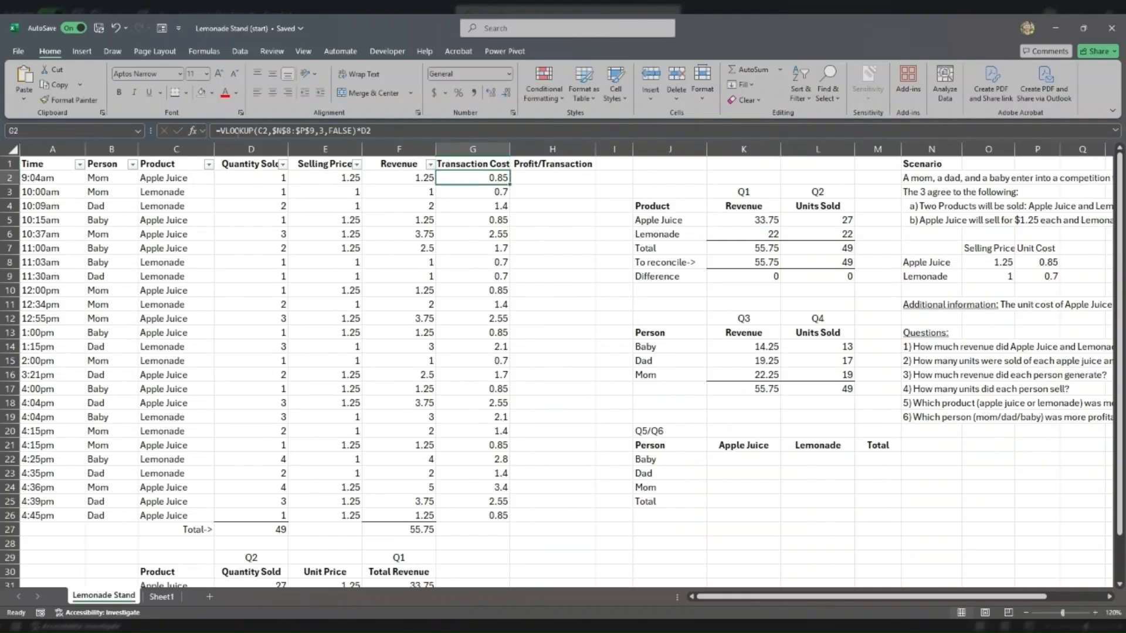
{"action": "double_click", "coordinate": [510, 157]}
- Calculate profit in H2 as revenue minus transaction cost (=F2-G2) and fill it down to H26
{"action": "left_click", "coordinate": [552, 180]}
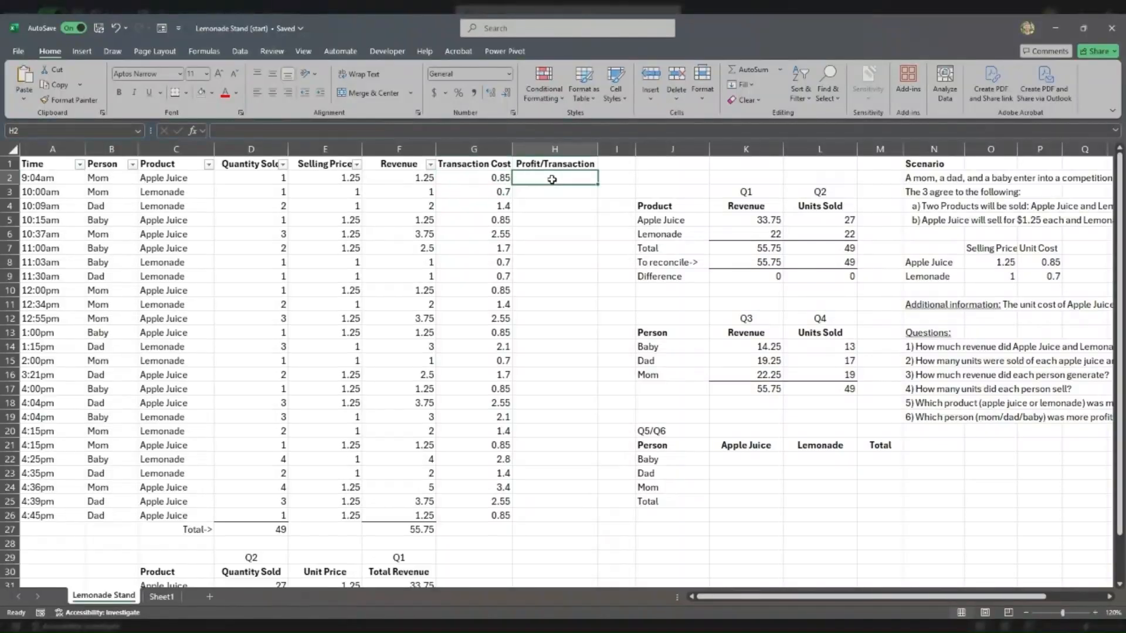
{"action": "type", "text": "="}
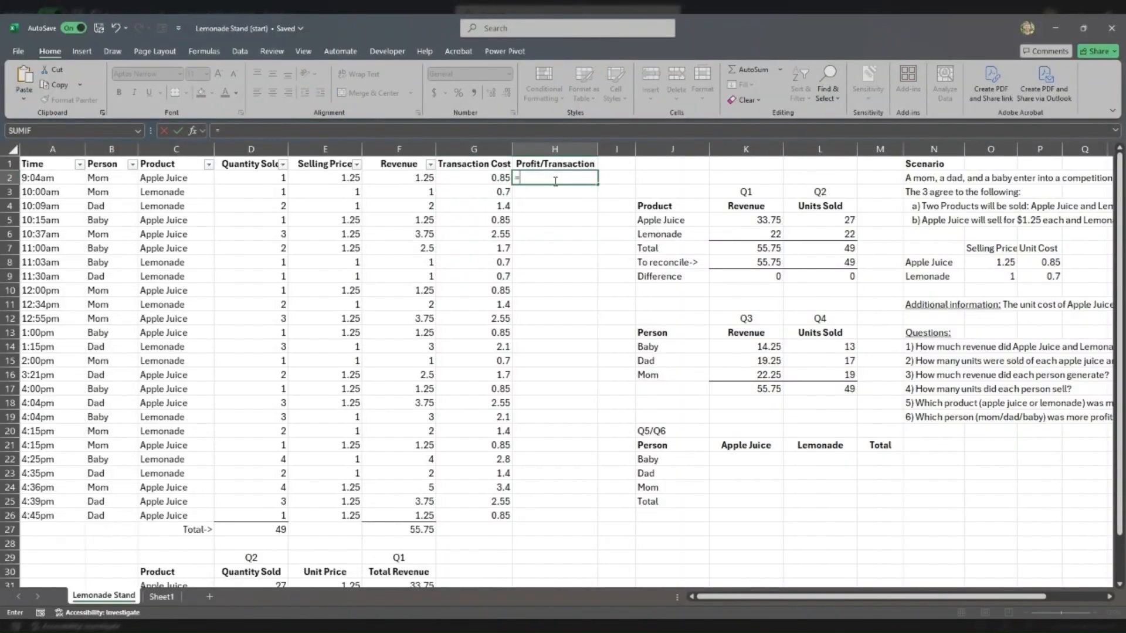
{"action": "key", "text": "Left"}
{"action": "key", "text": "Left"}
{"action": "type", "text": "-"}
{"action": "key", "text": "Left"}
{"action": "key", "text": "Return"}
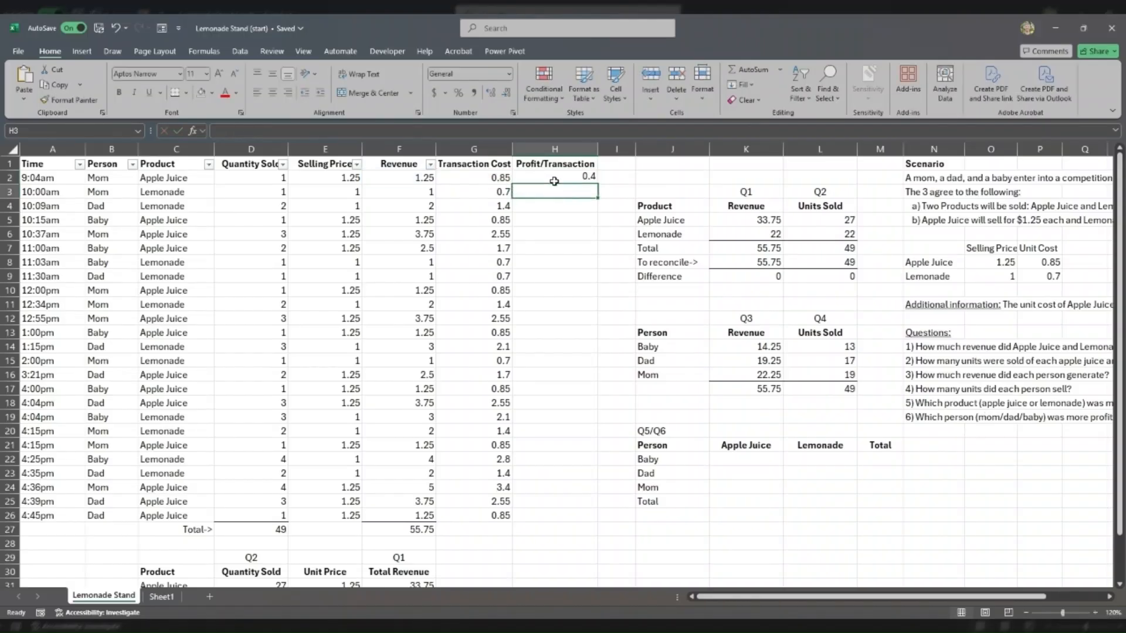
{"action": "left_click", "coordinate": [554, 181]}
{"action": "left_click_drag", "start_coordinate": [597, 186], "coordinate": [551, 515]}
- Add a bottom border to H26 and copy the revenue total formula from F27 to H27 for total profit
{"action": "left_click", "coordinate": [556, 515]}
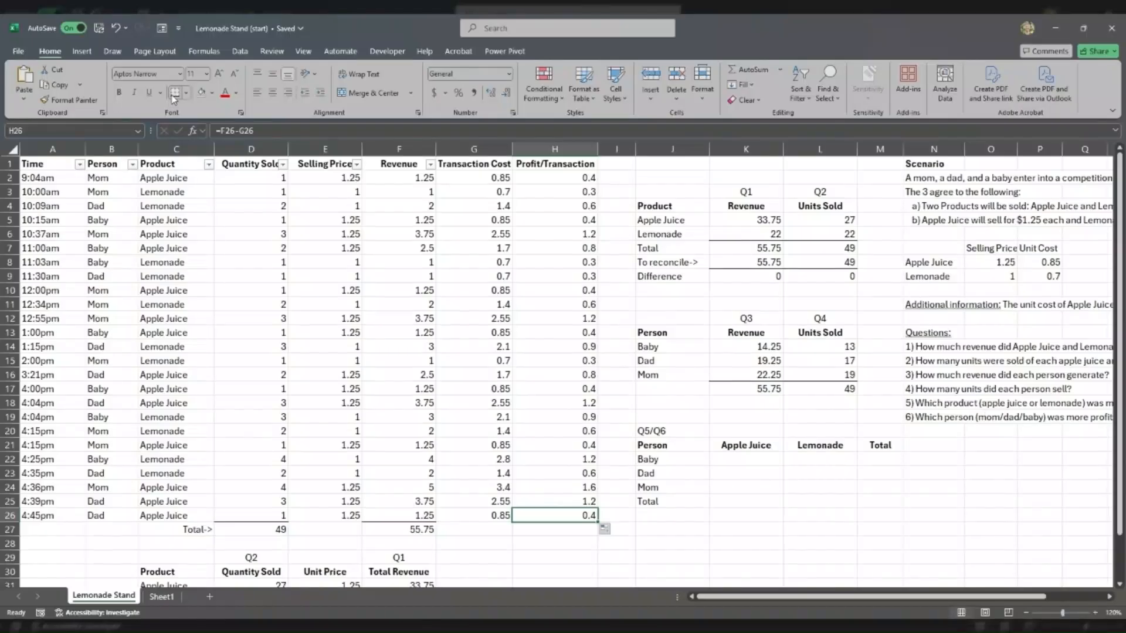
{"action": "left_click", "coordinate": [425, 529]}
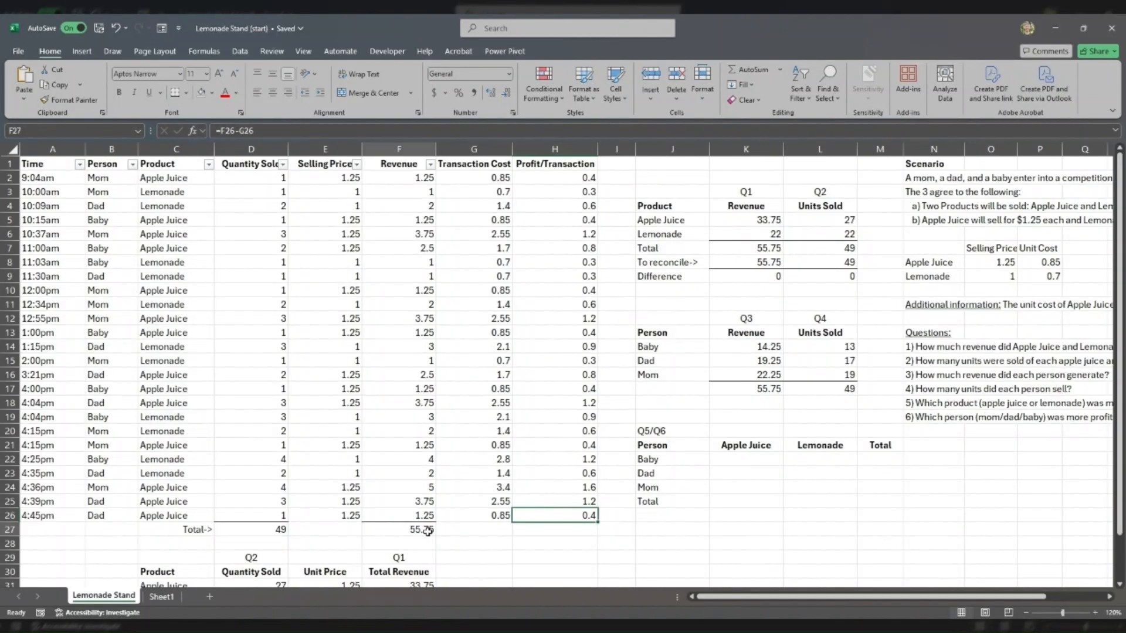
{"action": "key", "text": "ctrl+c"}
{"action": "left_click", "coordinate": [518, 528]}
{"action": "key", "text": "ctrl+v"}
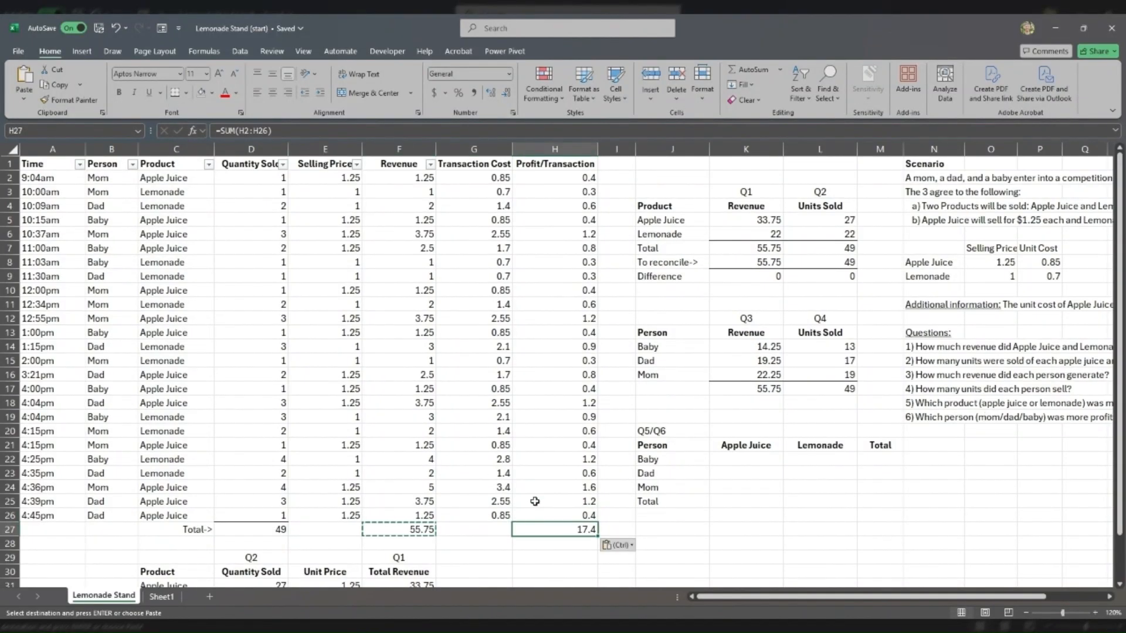
{"action": "double_click", "coordinate": [528, 532]}
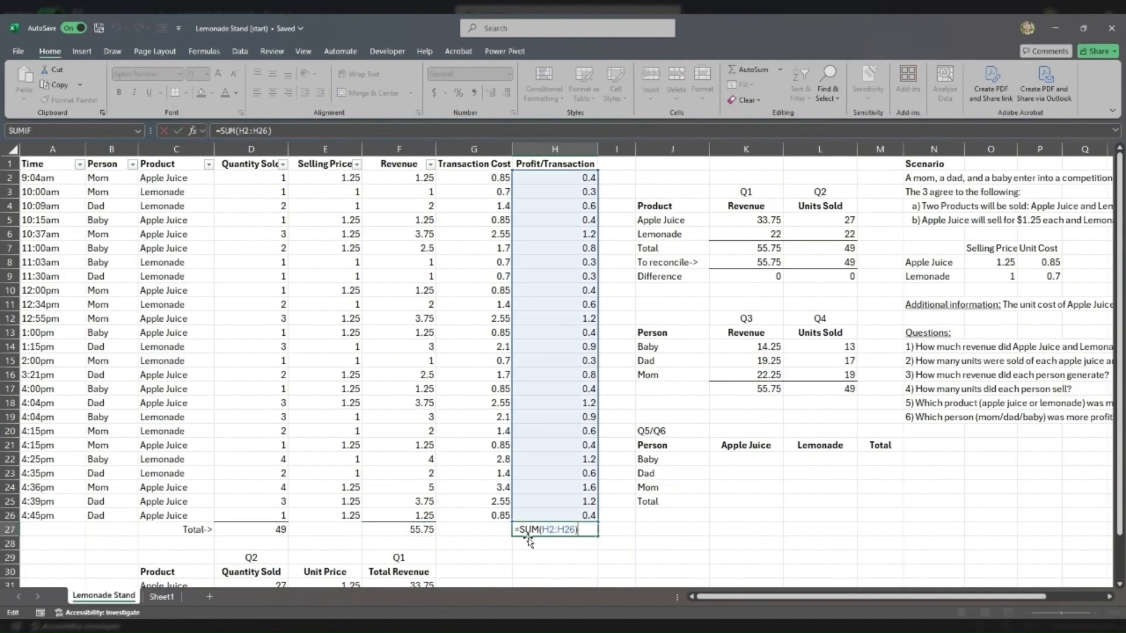
{"action": "key", "text": "Escape"}
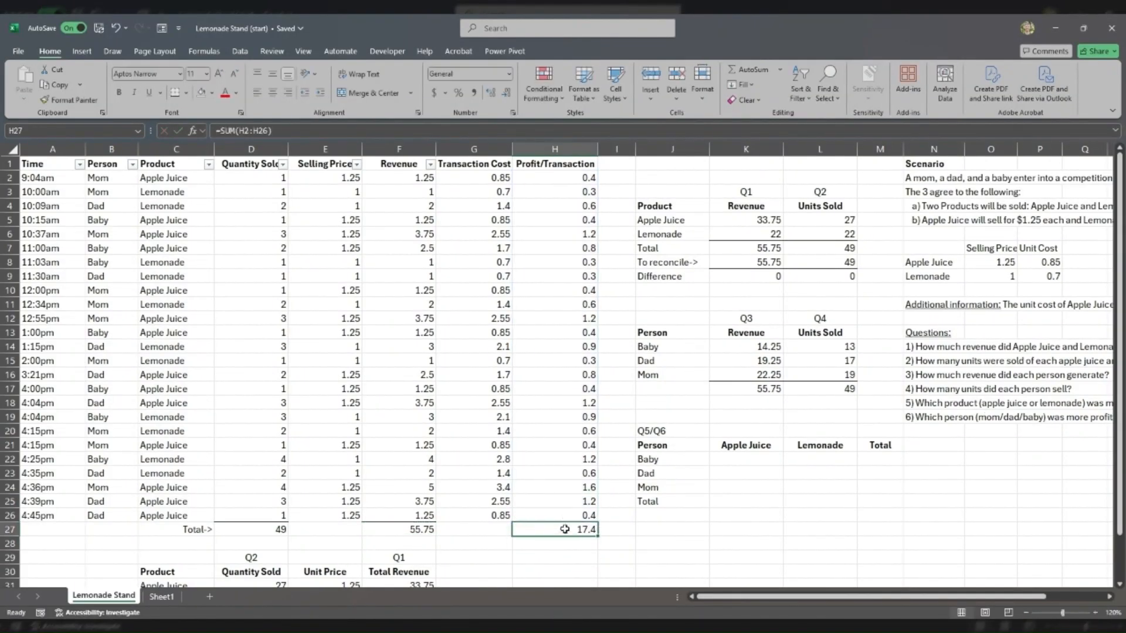
- Narrow the blank column I and check the Profit/Transaction column's total formula in H27
{"action": "left_click_drag", "start_coordinate": [638, 151], "coordinate": [560, 519]}
{"action": "left_click", "coordinate": [729, 459]}
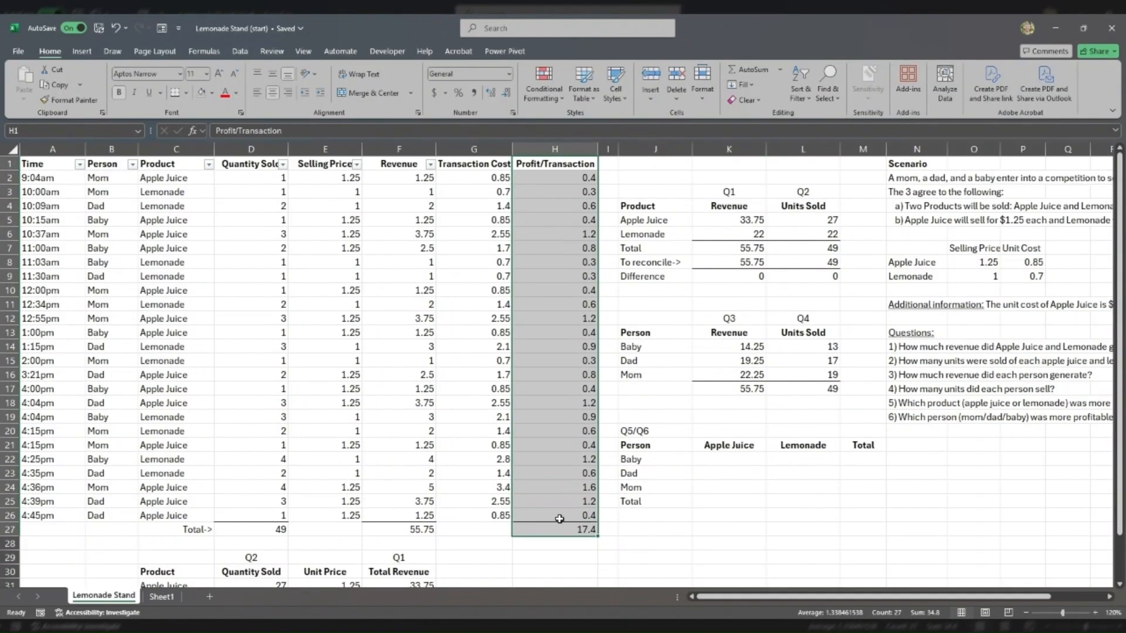
{"action": "left_click", "coordinate": [540, 164]}
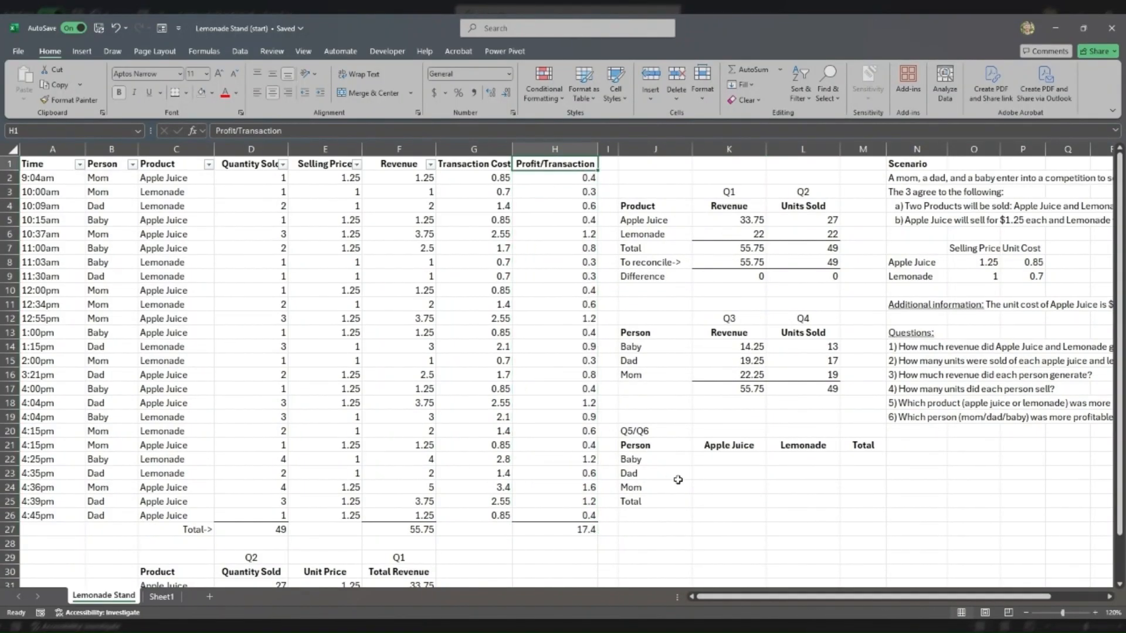
{"action": "left_click", "coordinate": [726, 466]}
{"action": "left_click", "coordinate": [586, 530]}
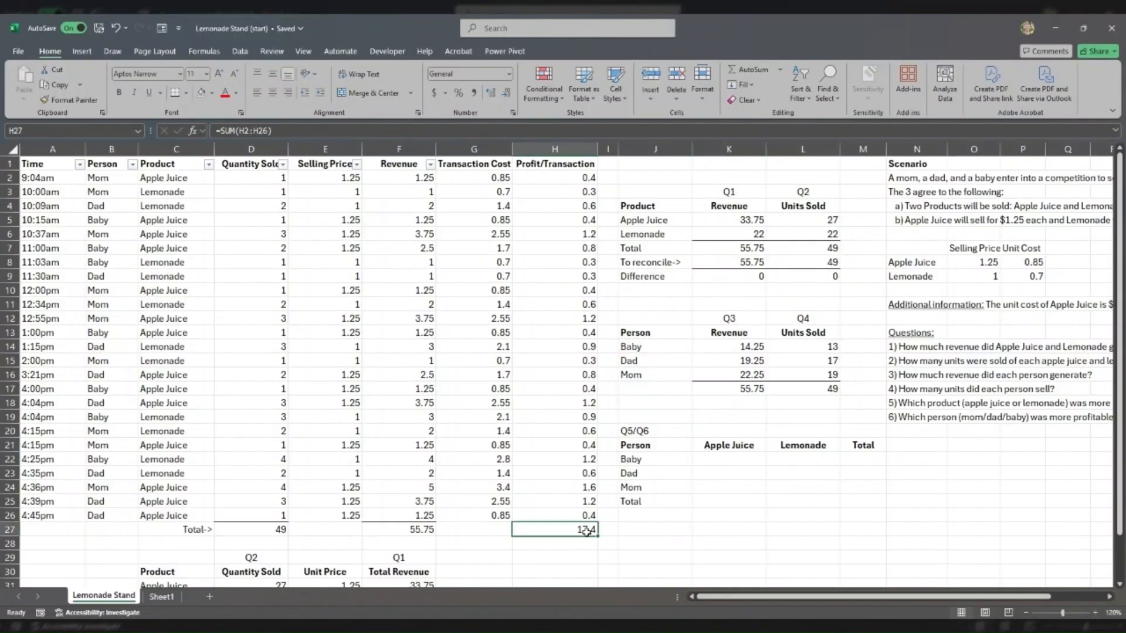
{"action": "double_click", "coordinate": [587, 531]}
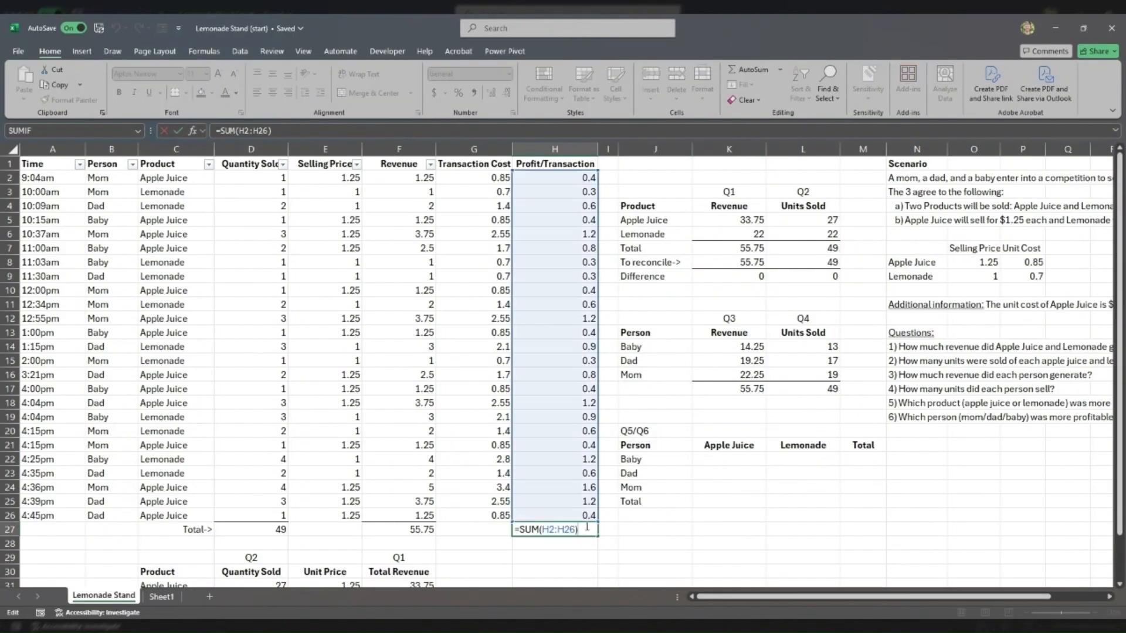
{"action": "key", "text": "Return"}
- Examine the Q5/Q6 table's persons and product headers and the SUMIF formula behind Dad's revenue in K15
{"action": "left_click_drag", "start_coordinate": [633, 459], "coordinate": [633, 501]}
{"action": "left_click", "coordinate": [736, 447]}
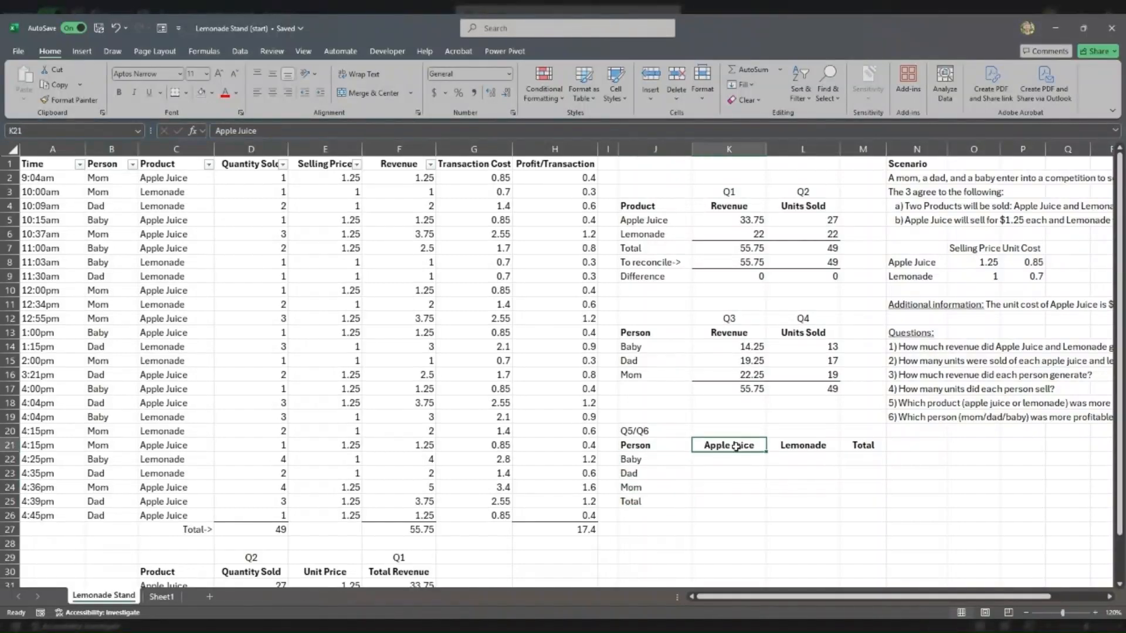
{"action": "left_click_drag", "start_coordinate": [736, 446], "coordinate": [785, 446]}
{"action": "left_click", "coordinate": [724, 462]}
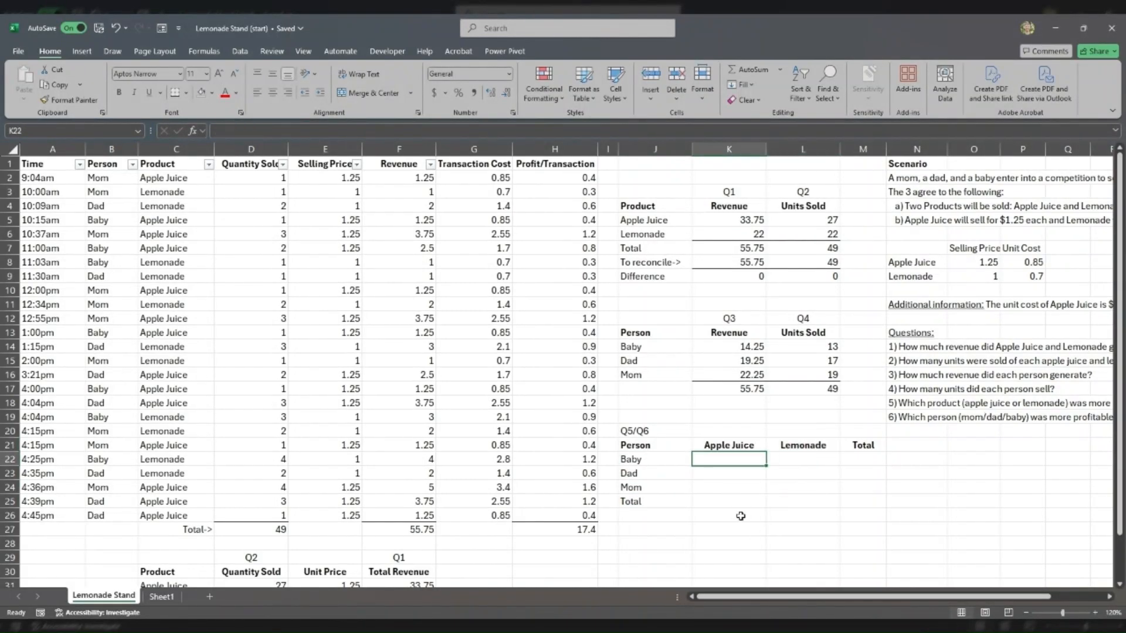
{"action": "double_click", "coordinate": [732, 362]}
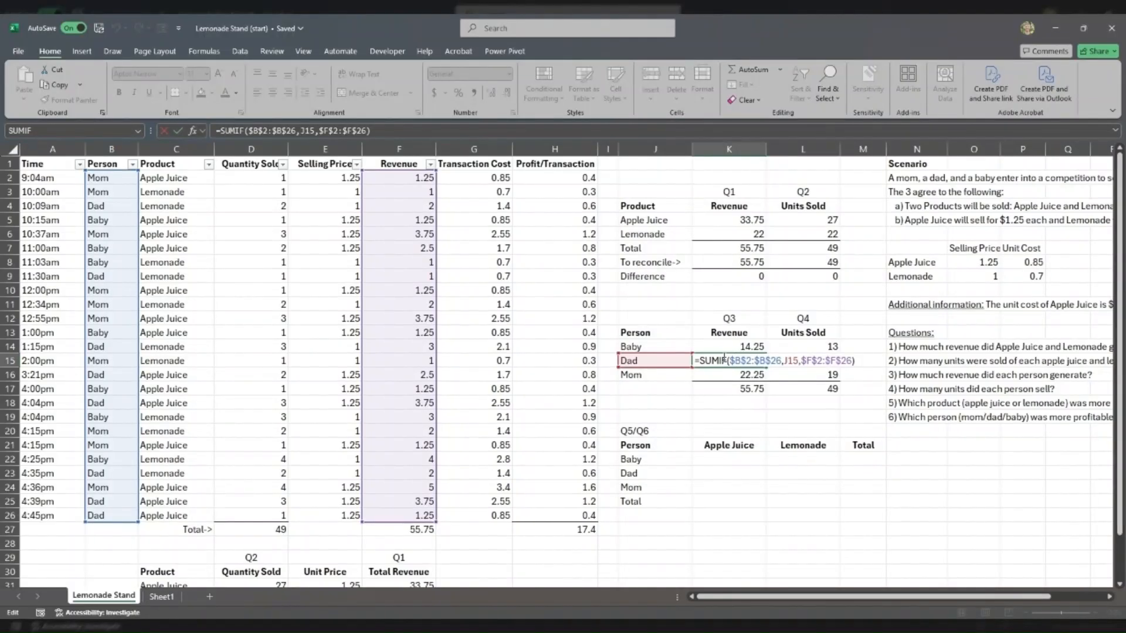
{"action": "left_click_drag", "start_coordinate": [719, 361], "coordinate": [729, 360]}
{"action": "key", "text": "Return"}
{"action": "left_click", "coordinate": [732, 448]}
{"action": "left_click", "coordinate": [760, 462]}
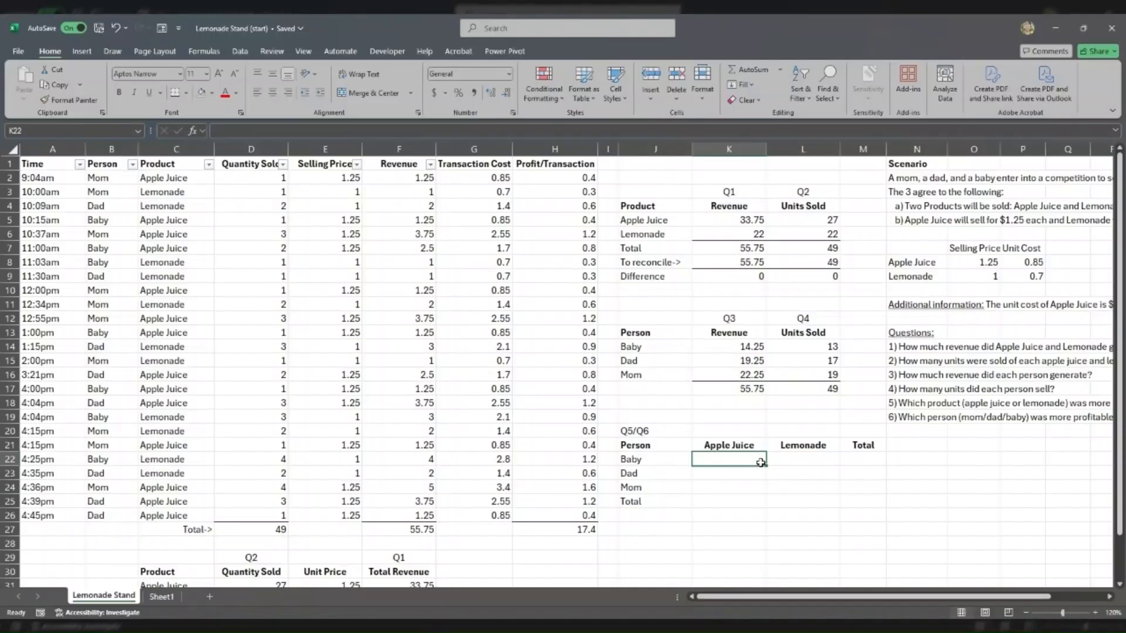
- In K22, write =SUMIFS(H2:H26,B2:B26,J22,C2:C26,K21) to sum Baby's Apple Juice profit
{"action": "type", "text": "=s"}
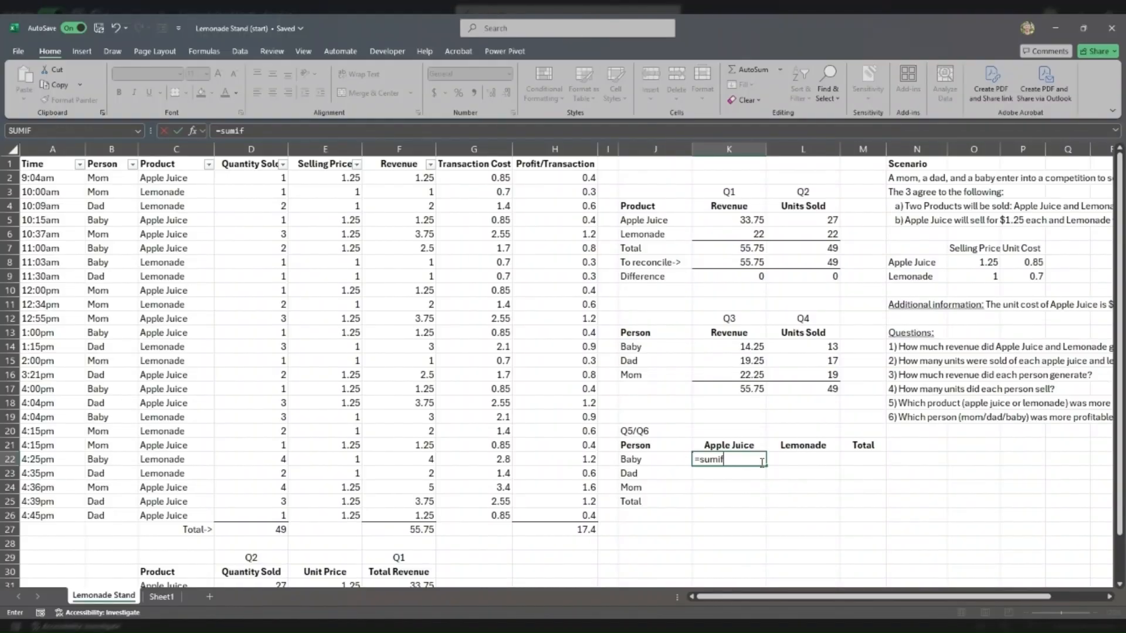
{"action": "type", "text": "umifs"}
{"action": "key", "text": "Tab"}
{"action": "left_click_drag", "start_coordinate": [568, 179], "coordinate": [560, 515]}
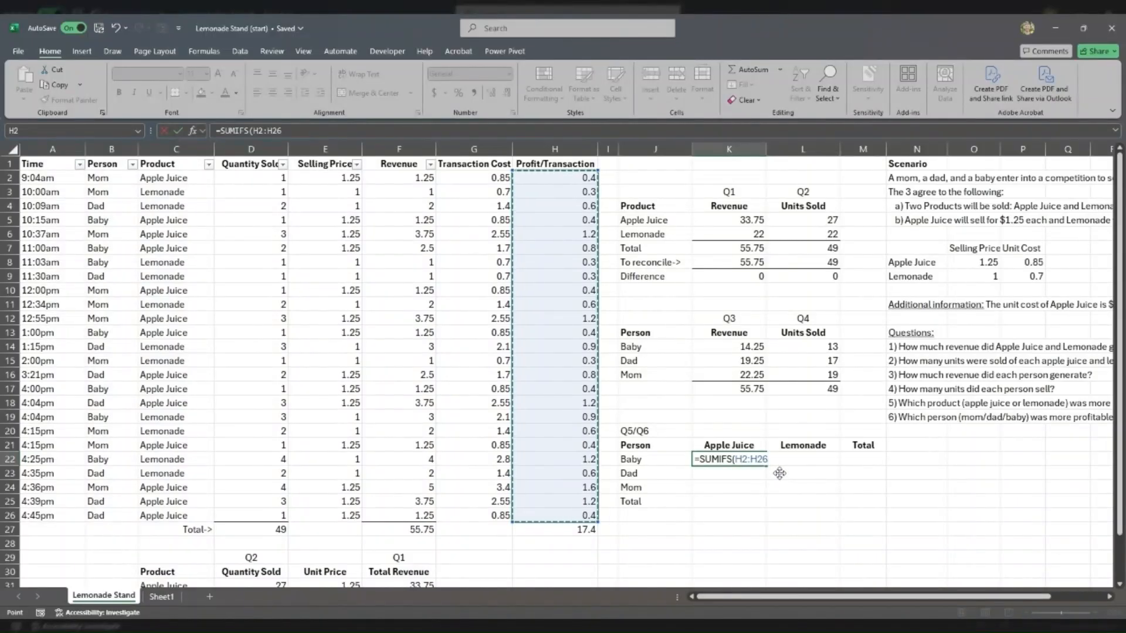
{"action": "type", "text": ","}
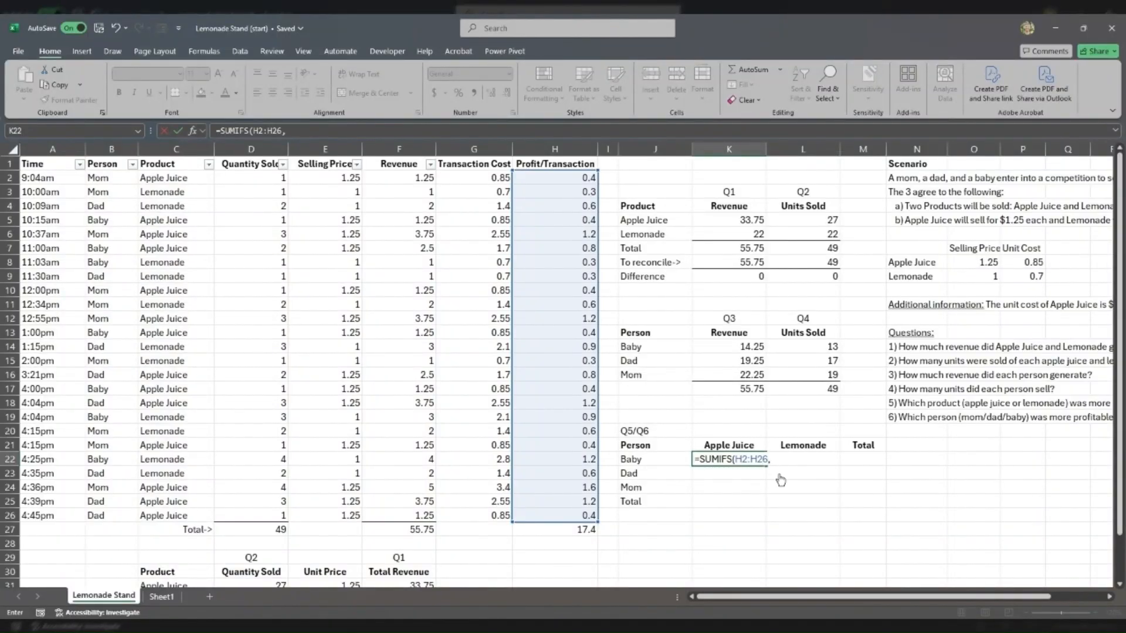
{"action": "left_click_drag", "start_coordinate": [108, 177], "coordinate": [109, 516]}
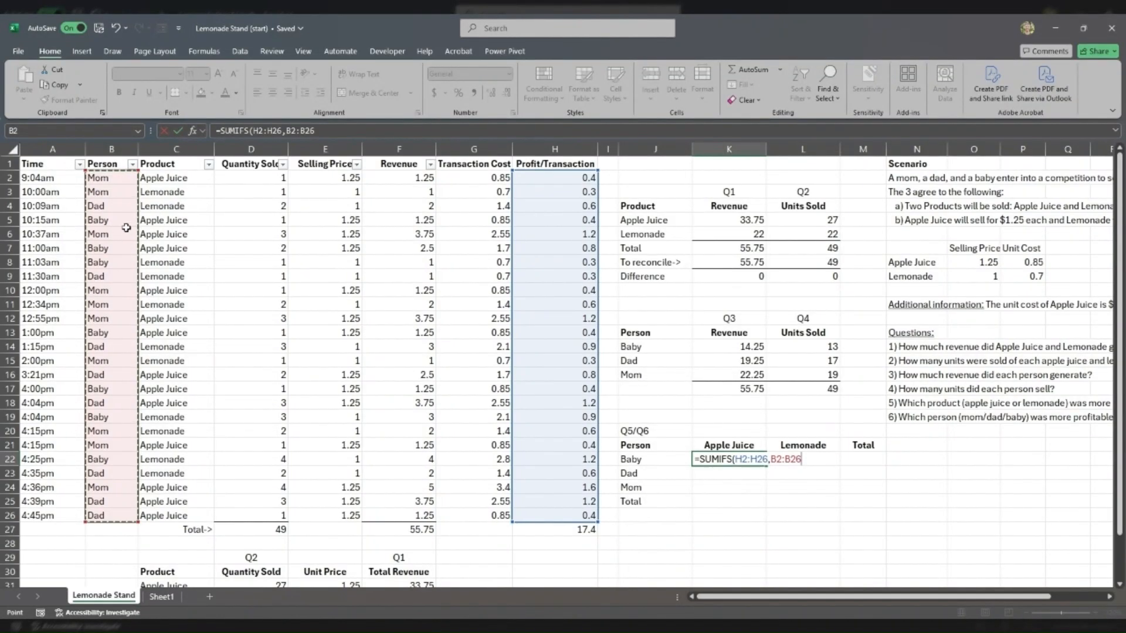
{"action": "type", "text": ","}
{"action": "left_click", "coordinate": [644, 463]}
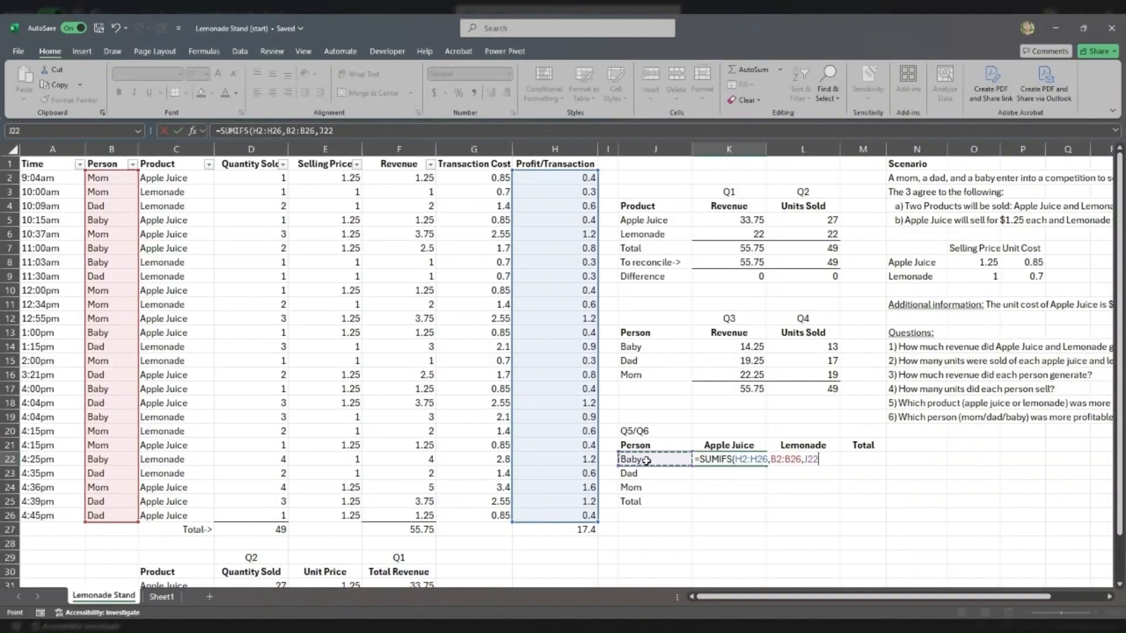
{"action": "type", "text": ","}
{"action": "left_click_drag", "start_coordinate": [178, 178], "coordinate": [178, 516]}
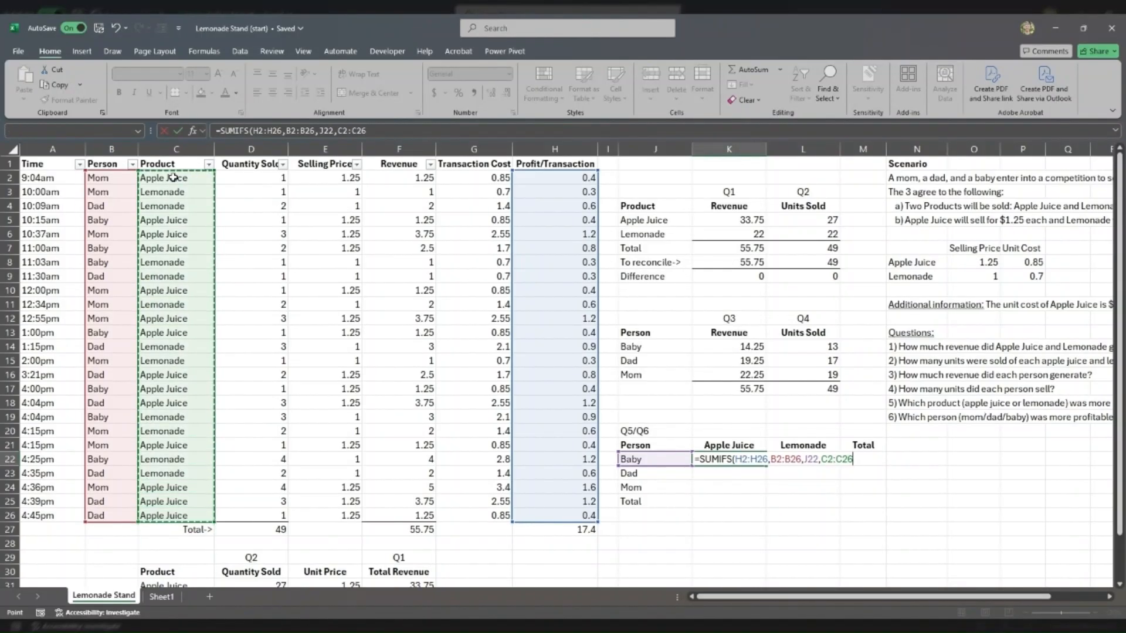
{"action": "type", "text": ","}
{"action": "left_click", "coordinate": [723, 443]}
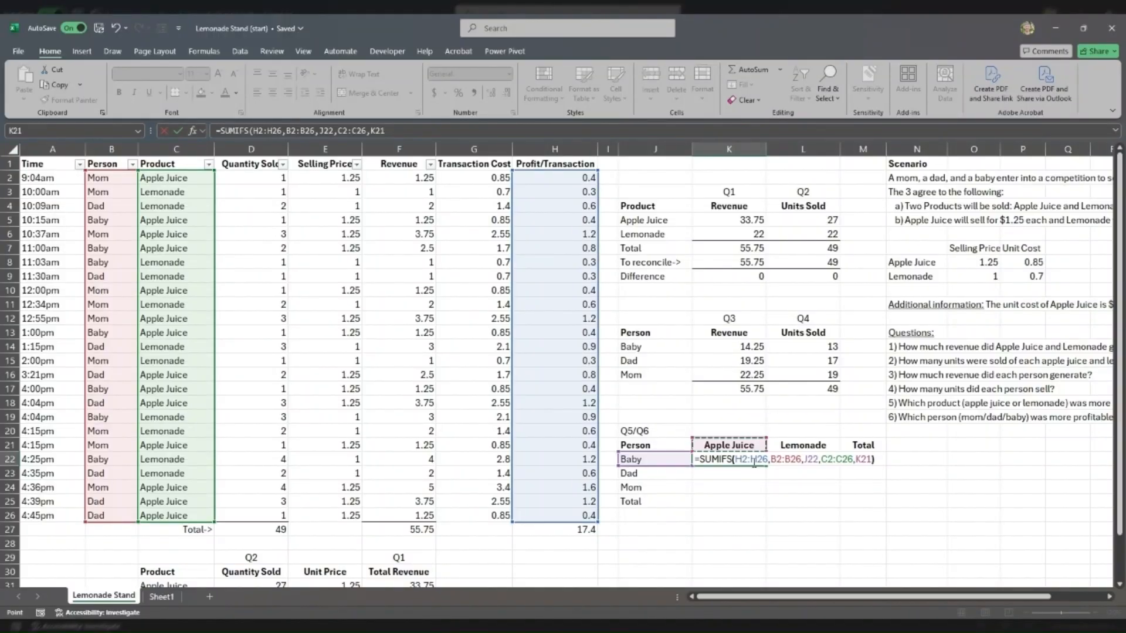
{"action": "type", "text": ")"}
- Make the profit, person and product ranges in the K22 formula absolute: $H$2:$H$26, $B$2:$B$26 and $C$2:$C$26
{"action": "left_click", "coordinate": [742, 459]}
{"action": "key", "text": "F4"}
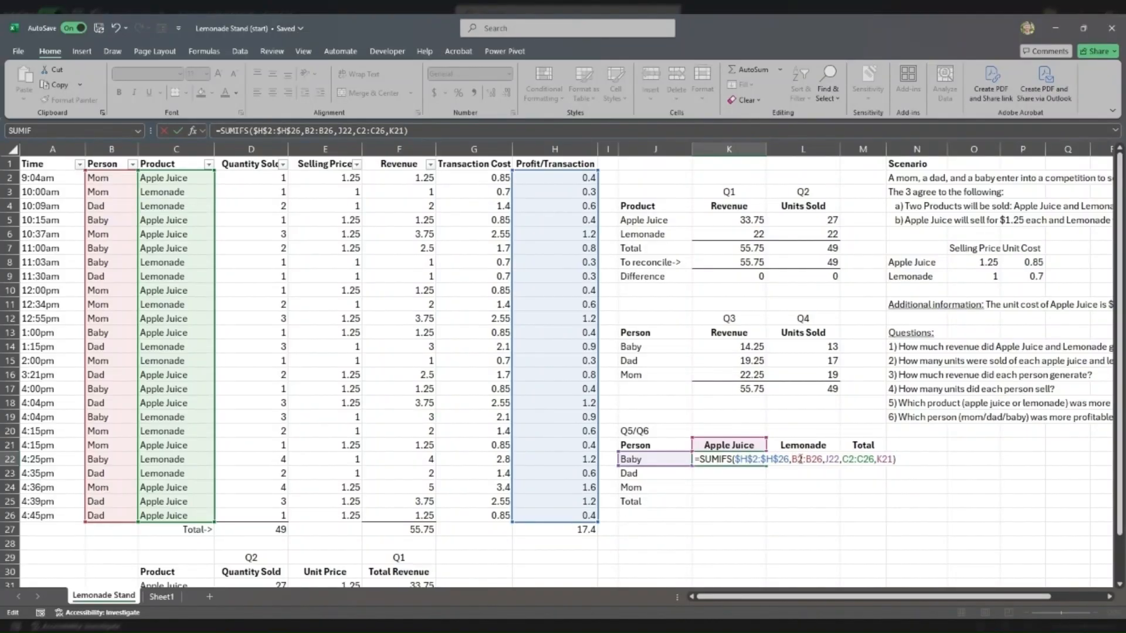
{"action": "left_click", "coordinate": [799, 459]}
{"action": "key", "text": "F4"}
{"action": "left_click", "coordinate": [847, 457]}
{"action": "key", "text": "F4"}
{"action": "left_click", "coordinate": [870, 459]}
{"action": "key", "text": "F4"}
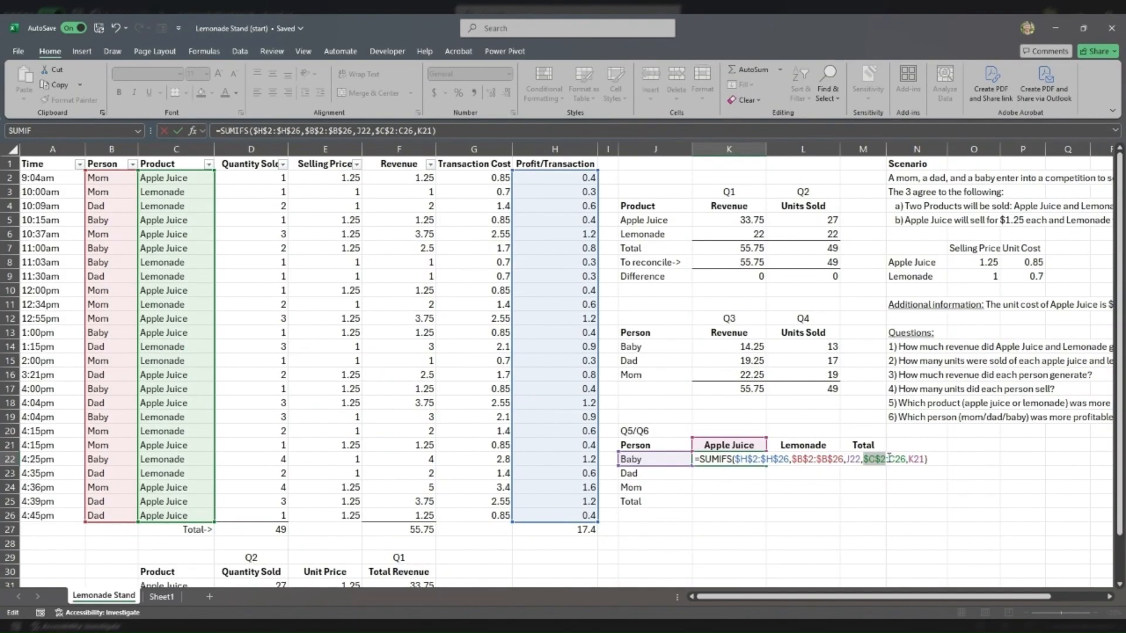
{"action": "left_click", "coordinate": [892, 459]}
{"action": "key", "text": "F4"}
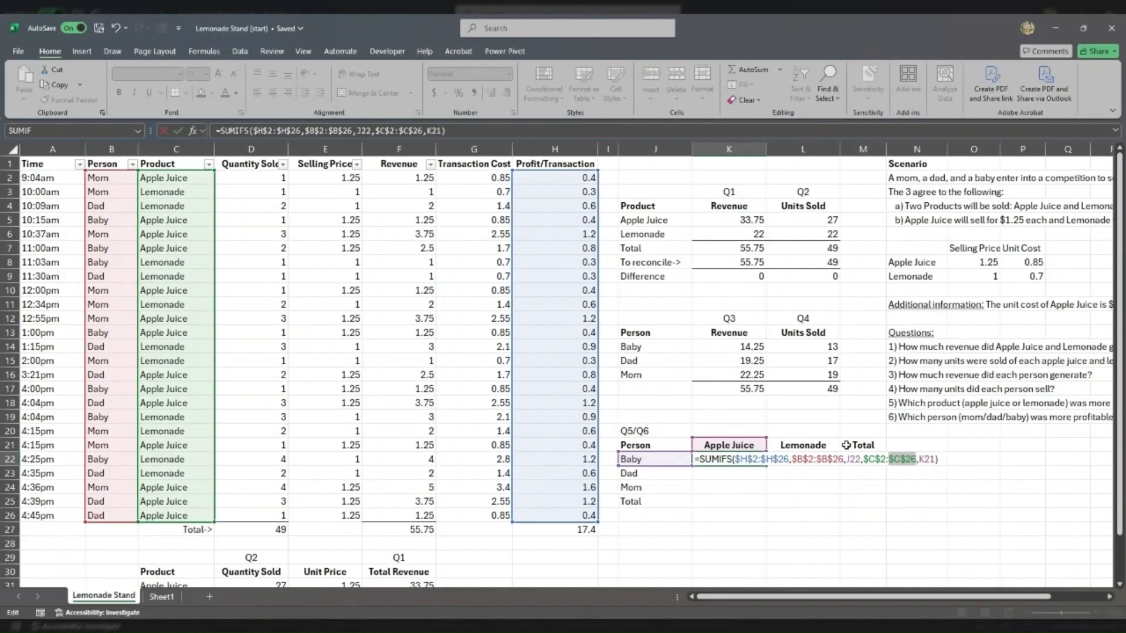
- Lock the person criterion's column as $J22 and the product criterion's row as K$21, and enter the K22 formula
{"action": "left_click", "coordinate": [852, 458]}
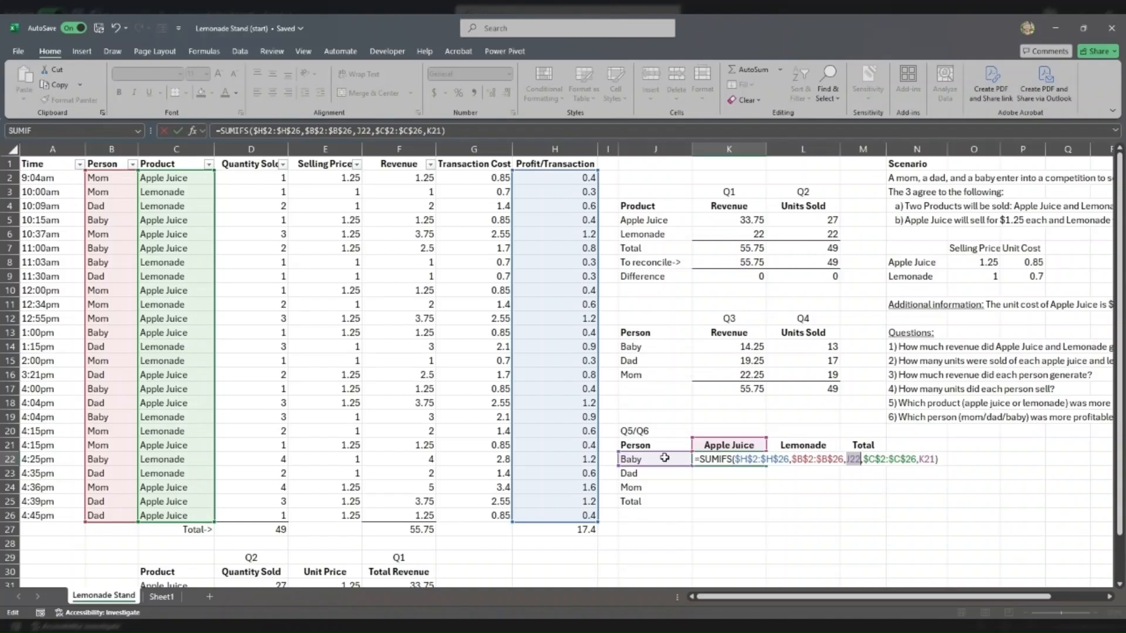
{"action": "left_click", "coordinate": [845, 461]}
{"action": "type", "text": "$H"}
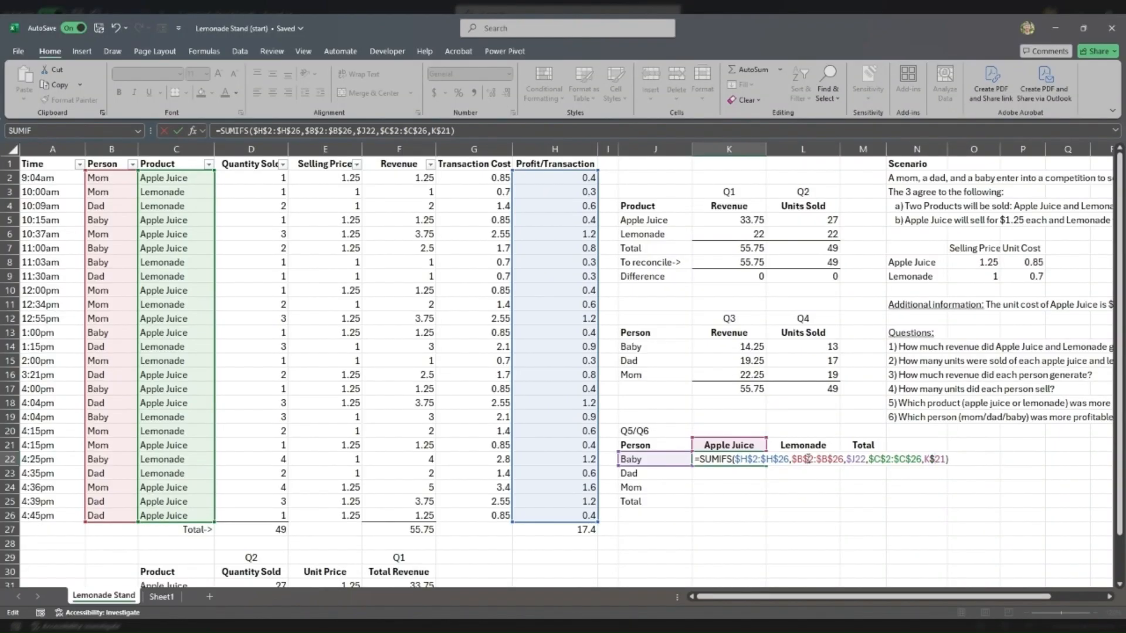
{"action": "type", "text": "$"}
{"action": "key", "text": "ctrl+Return"}
- Copy the K22 SUMIFS formula to the Apple Juice and Lemonade cells for Baby, Dad and Mom (K22:L24)
{"action": "key", "text": "ctrl+c"}
{"action": "key", "text": "shift+Right"}
{"action": "key", "text": "ctrl+v"}
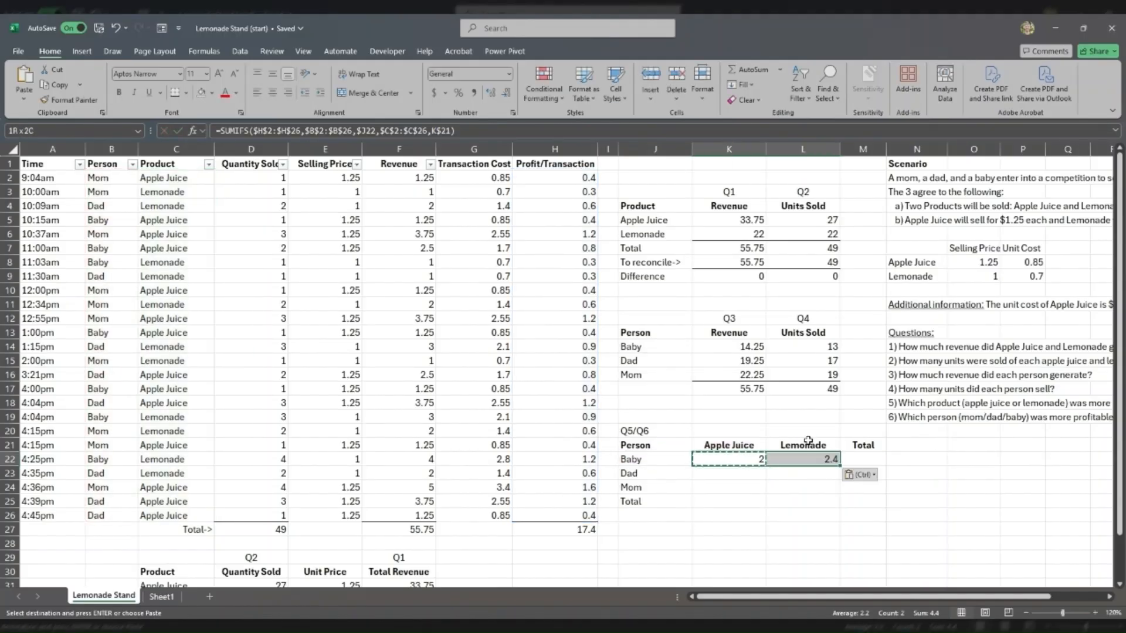
{"action": "key", "text": "Down"}
{"action": "key", "text": "shift+Right"}
{"action": "key", "text": "ctrl+v"}
{"action": "key", "text": "Down"}
{"action": "key", "text": "shift+Right"}
{"action": "key", "text": "ctrl+v"}
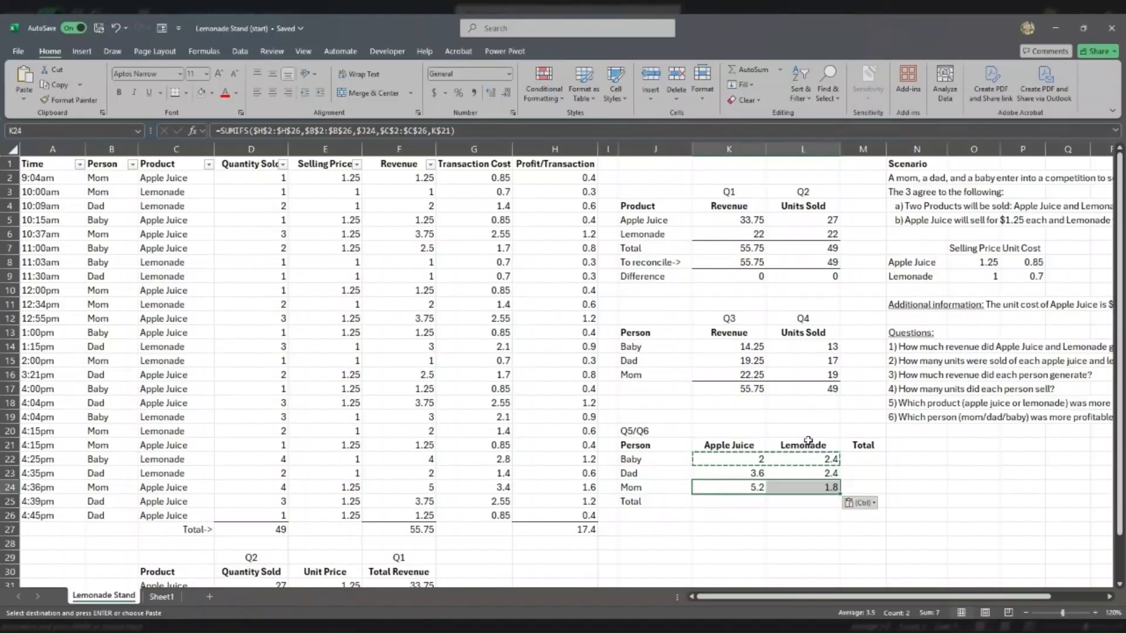
- Add a bottom border to K24:M24 and total the Apple Juice profit in K25 by summing K22:K24
{"action": "key", "text": "shift+Right"}
{"action": "left_click", "coordinate": [176, 92]}
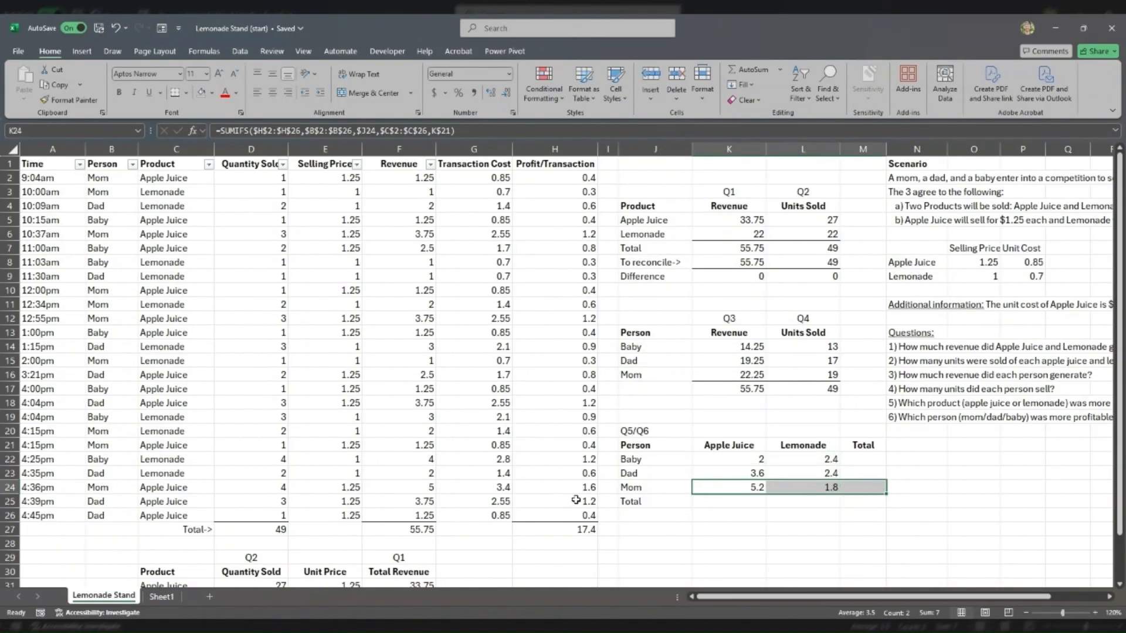
{"action": "left_click", "coordinate": [730, 503]}
{"action": "type", "text": "=SUM("}
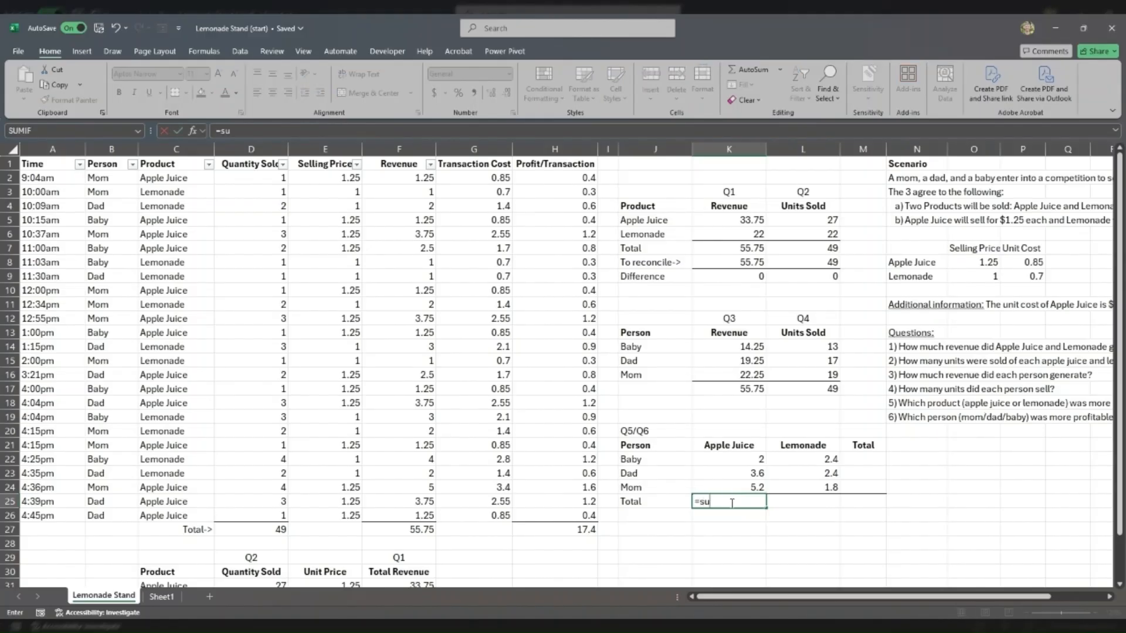
{"action": "key", "text": "Up"}
{"action": "key", "text": "shift+Up"}
{"action": "key", "text": "shift+Up"}
{"action": "key", "text": "Return"}
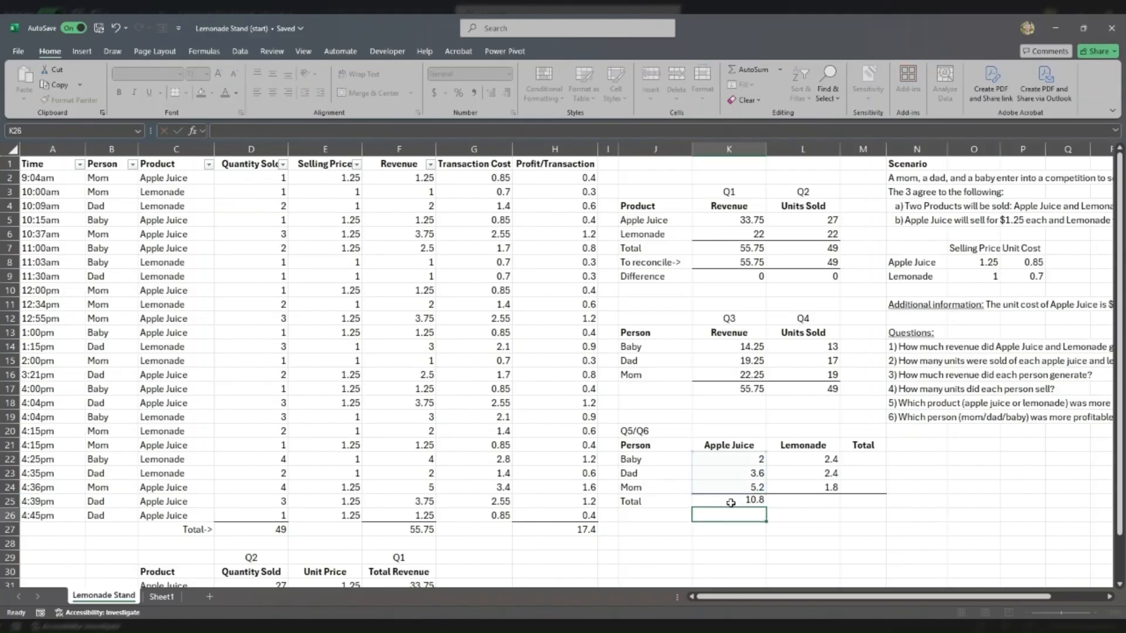
- Copy the K25 total formula across to the Lemonade and Total columns in L25 and M25
{"action": "key", "text": "Up"}
{"action": "key", "text": "ctrl+c"}
{"action": "key", "text": "Right"}
{"action": "key", "text": "ctrl+v"}
{"action": "key", "text": "Right"}
{"action": "key", "text": "ctrl+v"}
- Sum Baby's profit across both products (K22:L22) in M22 and copy the formula down for Dad and Mom
{"action": "key", "text": "Up"}
{"action": "key", "text": "Up"}
{"action": "key", "text": "Up"}
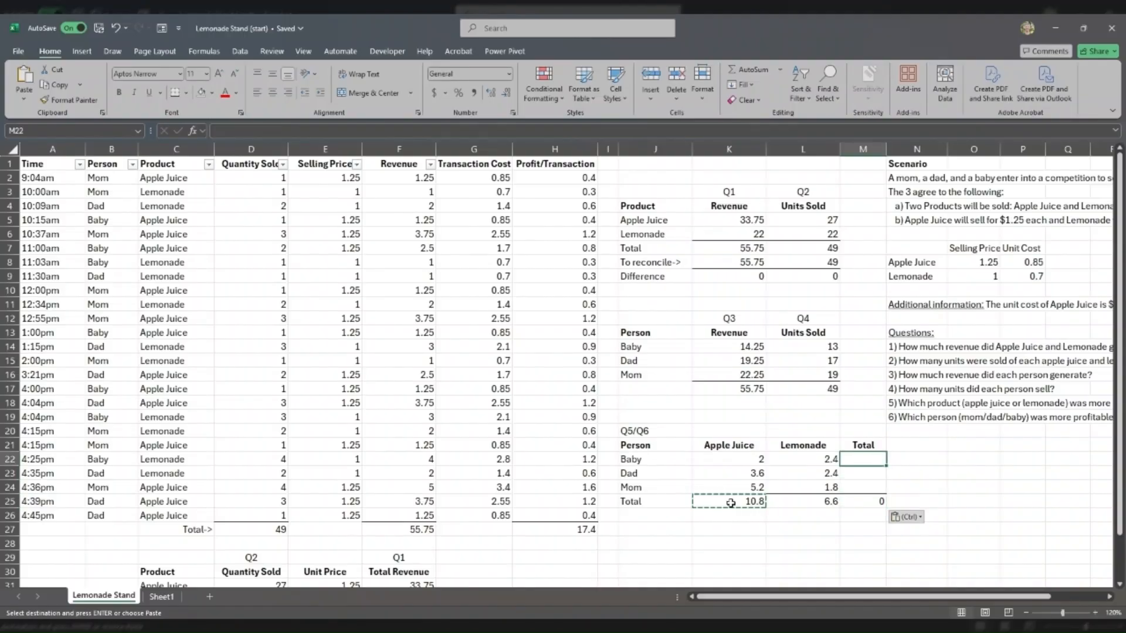
{"action": "type", "text": "=SUM("}
{"action": "key", "text": "Left"}
{"action": "key", "text": "shift+Left"}
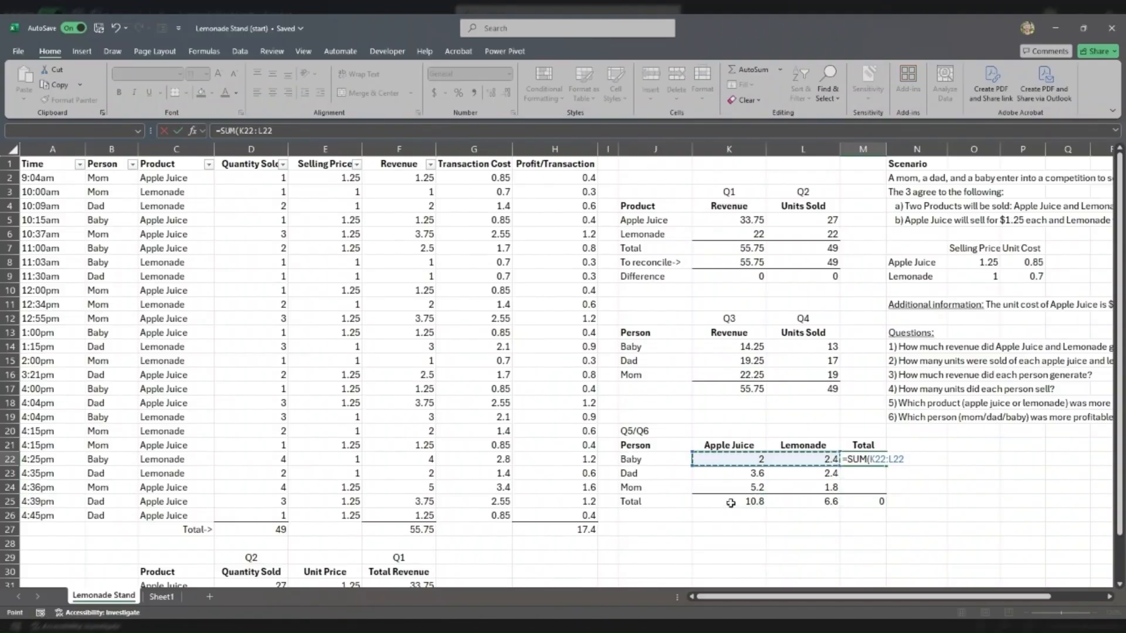
{"action": "key", "text": "Return"}
{"action": "key", "text": "Up"}
{"action": "key", "text": "ctrl+c"}
{"action": "key", "text": "Down"}
{"action": "key", "text": "ctrl+v"}
{"action": "key", "text": "Down"}
{"action": "key", "text": "ctrl+v"}
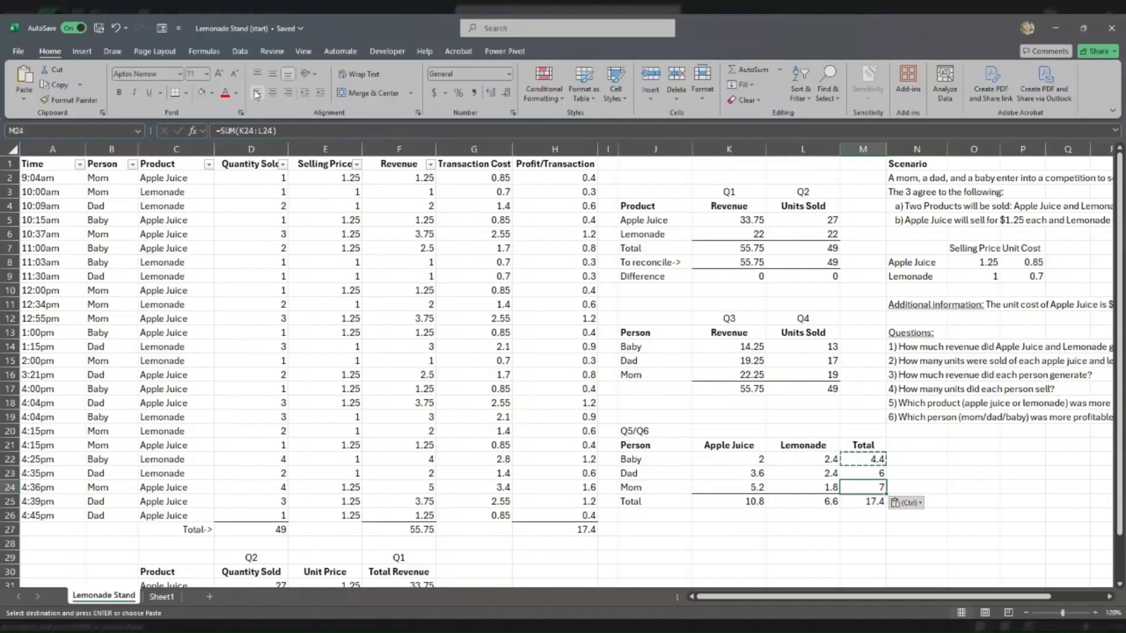
{"action": "key", "text": "Escape"}
- Label L26 "To reconcile->" and link M26 to the transaction profit total with =H27
{"action": "left_click", "coordinate": [814, 516]}
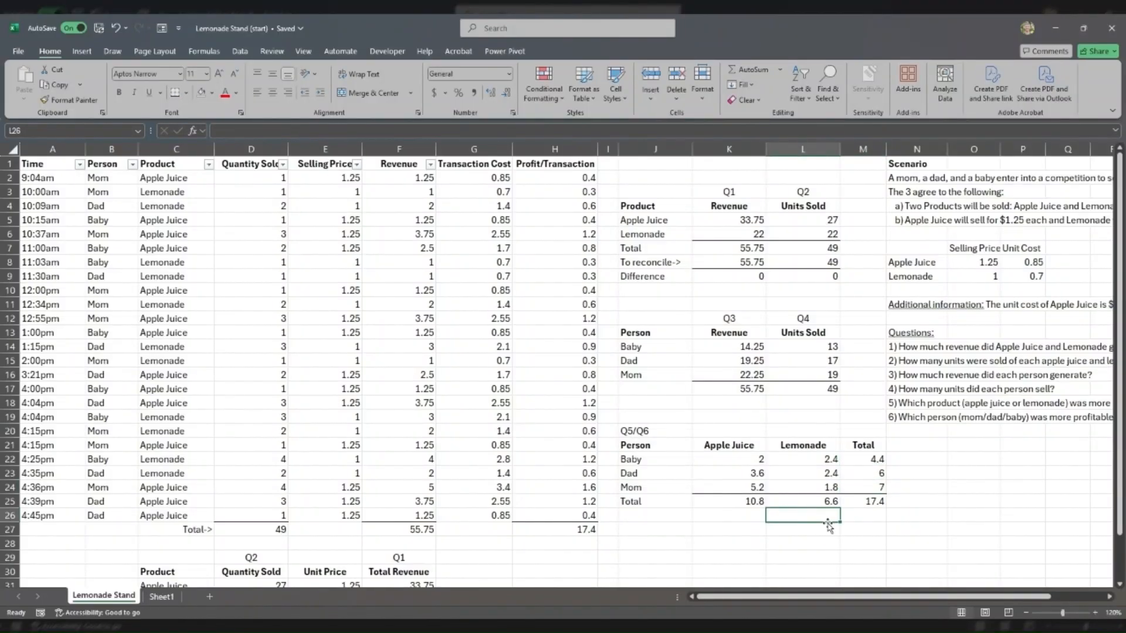
{"action": "type", "text": "To reconc"}
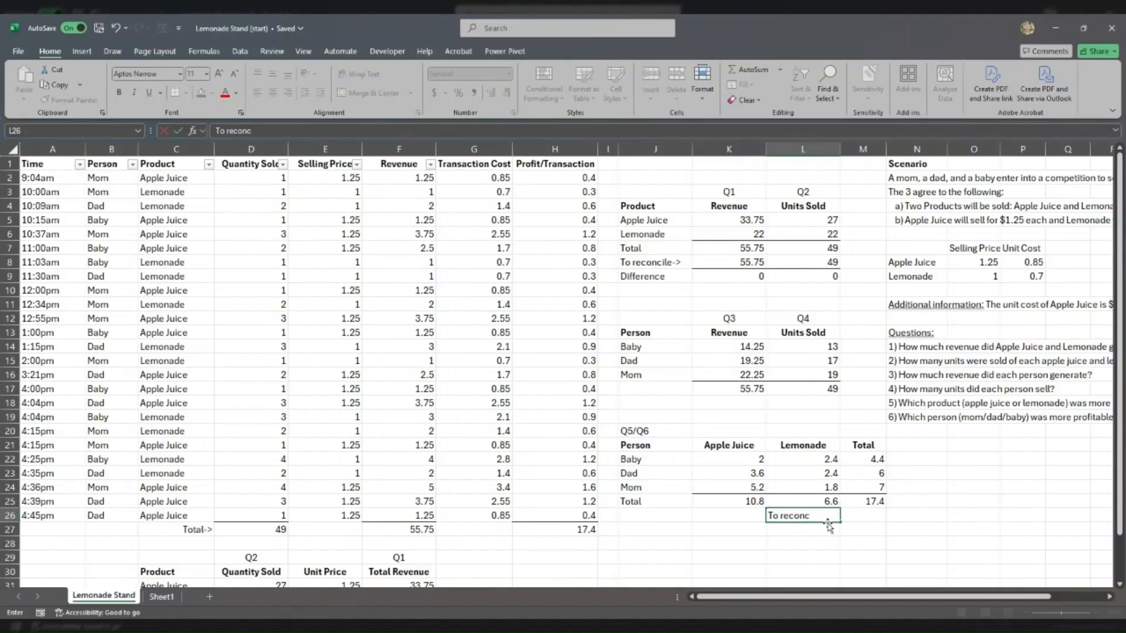
{"action": "type", "text": "ile->"}
{"action": "key", "text": "Tab"}
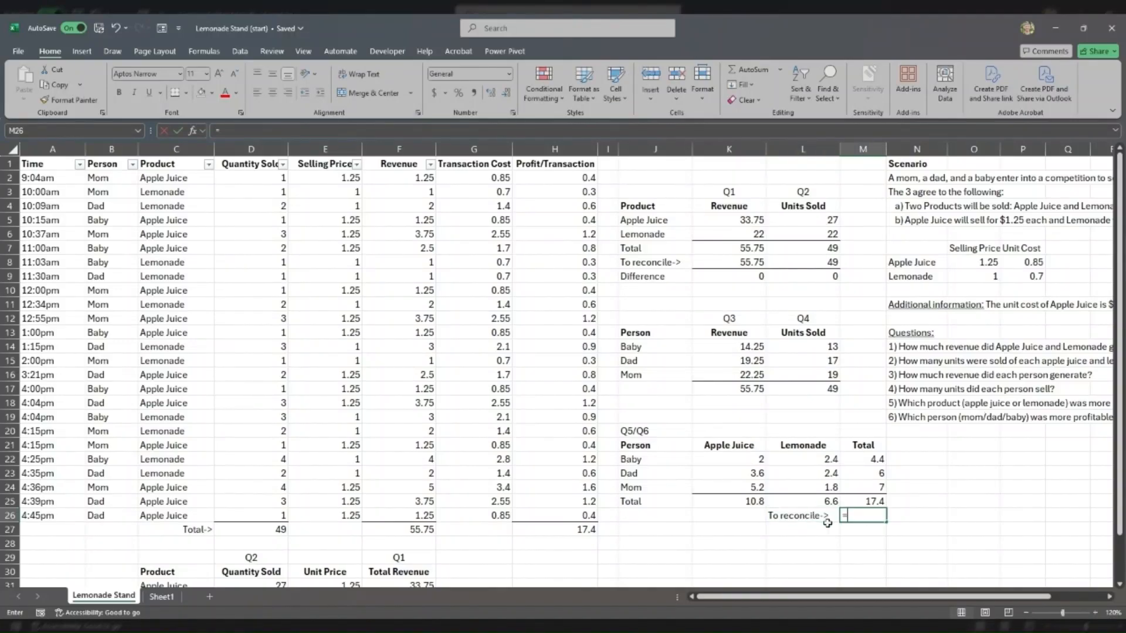
{"action": "type", "text": "="}
{"action": "left_click", "coordinate": [570, 529]}
{"action": "key", "text": "Return"}
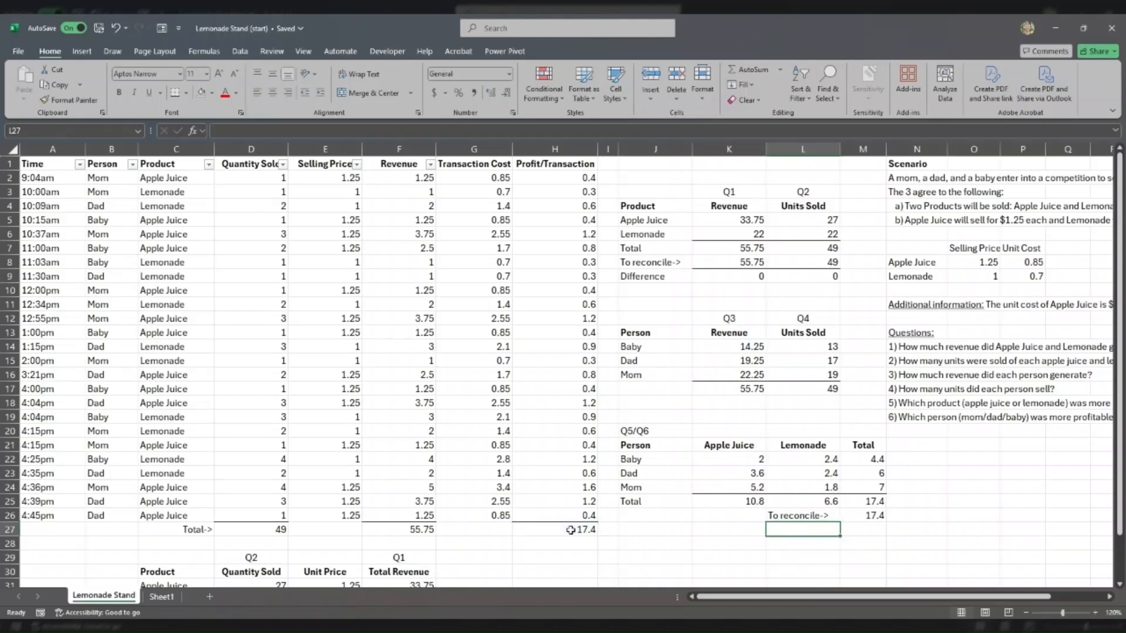
{"action": "key", "text": "Up"}
{"action": "key", "text": "Right"}
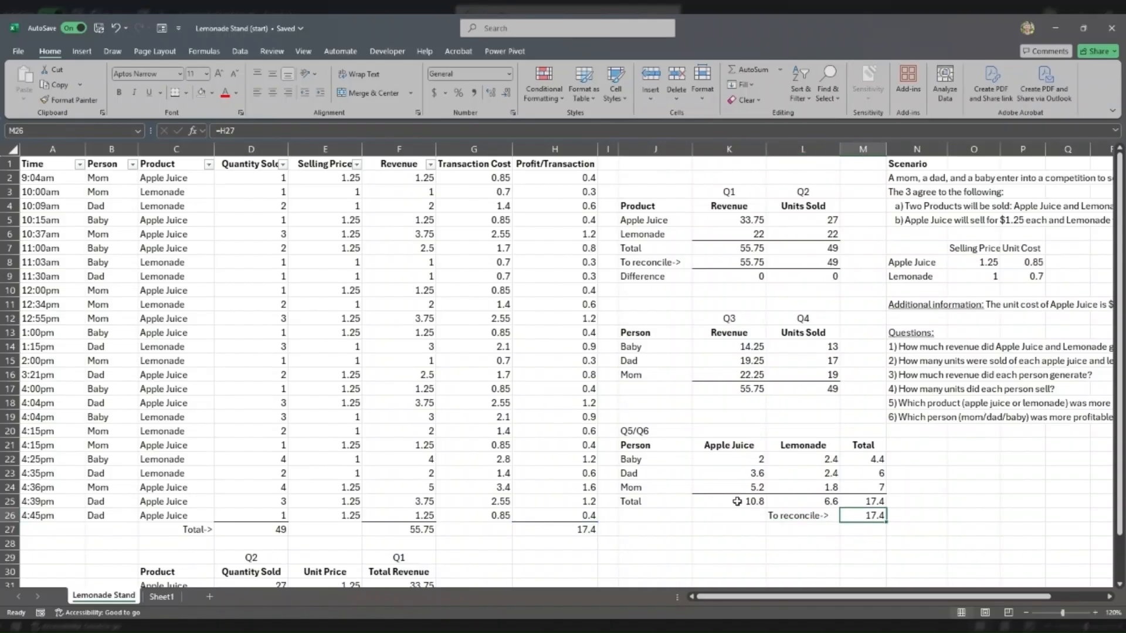
- Label L27 "Difference" and calculate =M25-M26 in M27
{"action": "left_click", "coordinate": [821, 530]}
{"action": "type", "text": "Difference"}
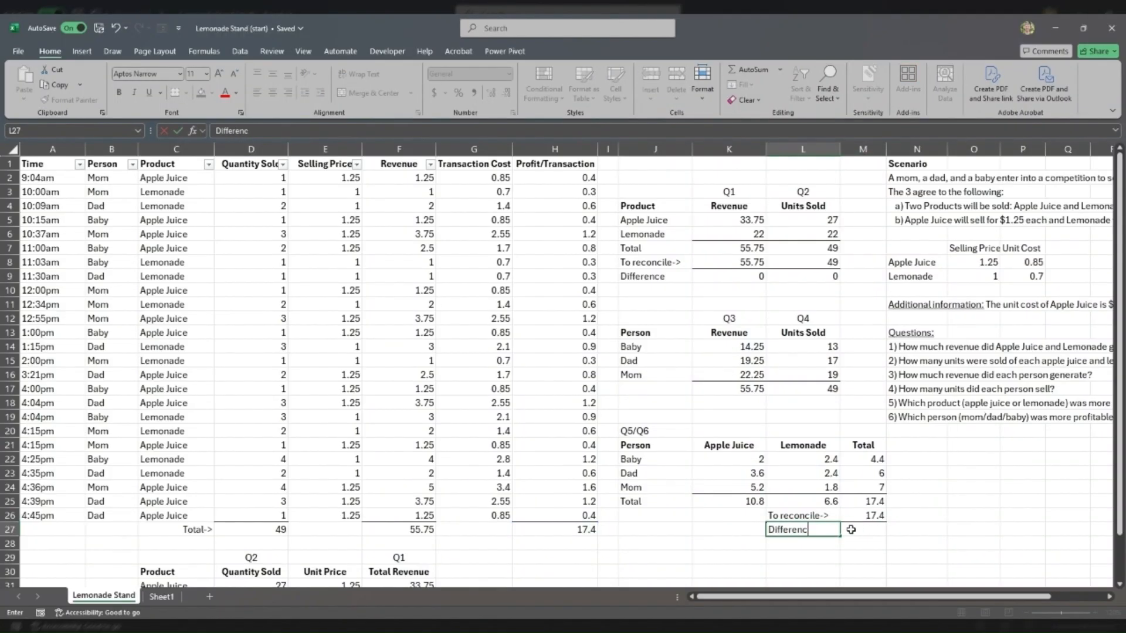
{"action": "key", "text": "Tab"}
{"action": "type", "text": "="}
{"action": "key", "text": "Up"}
{"action": "key", "text": "Up"}
{"action": "type", "text": "-"}
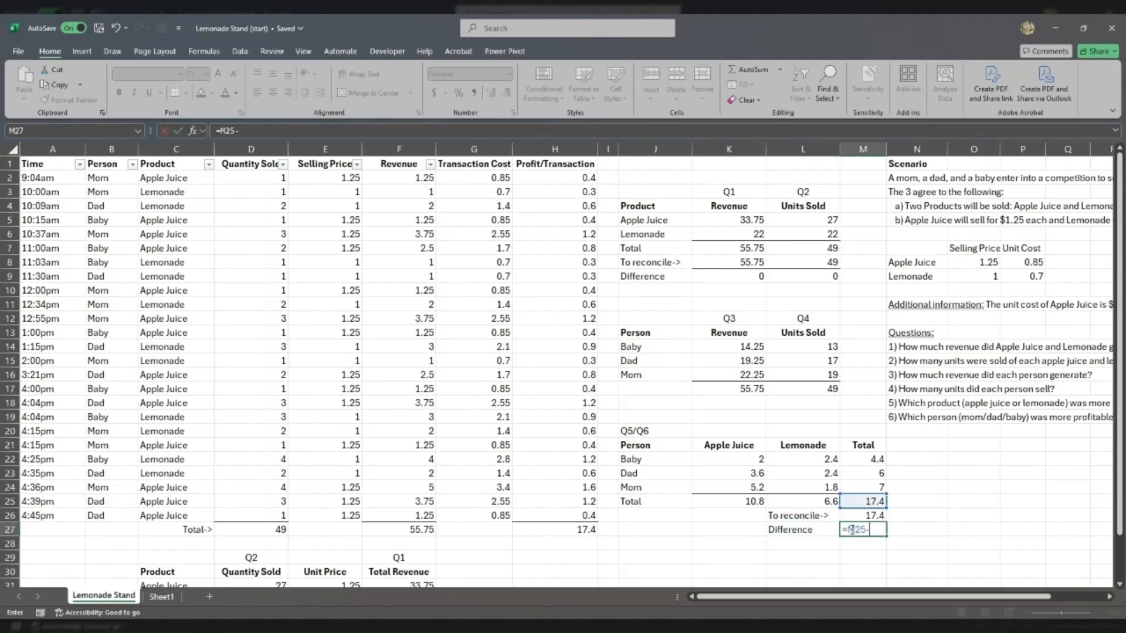
{"action": "key", "text": "Up"}
{"action": "key", "text": "Return"}
{"action": "key", "text": "Up"}
{"action": "key", "text": "Up"}
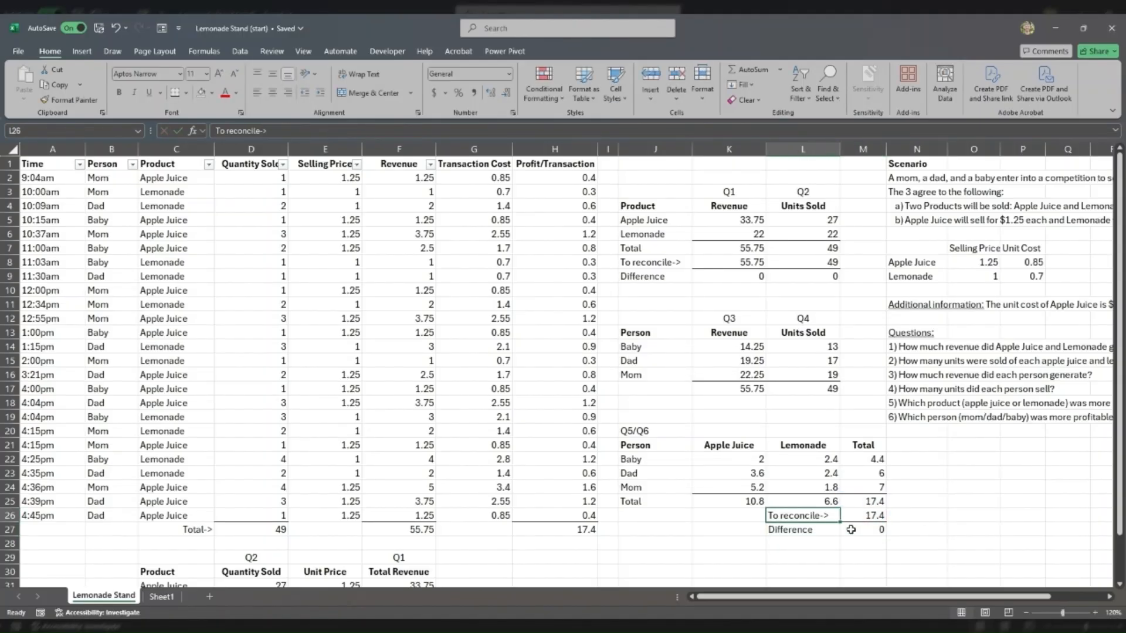
- Check the profit reconciliation by inspecting the formulas in M27, M25, H27 and M26
{"action": "left_click", "coordinate": [851, 529]}
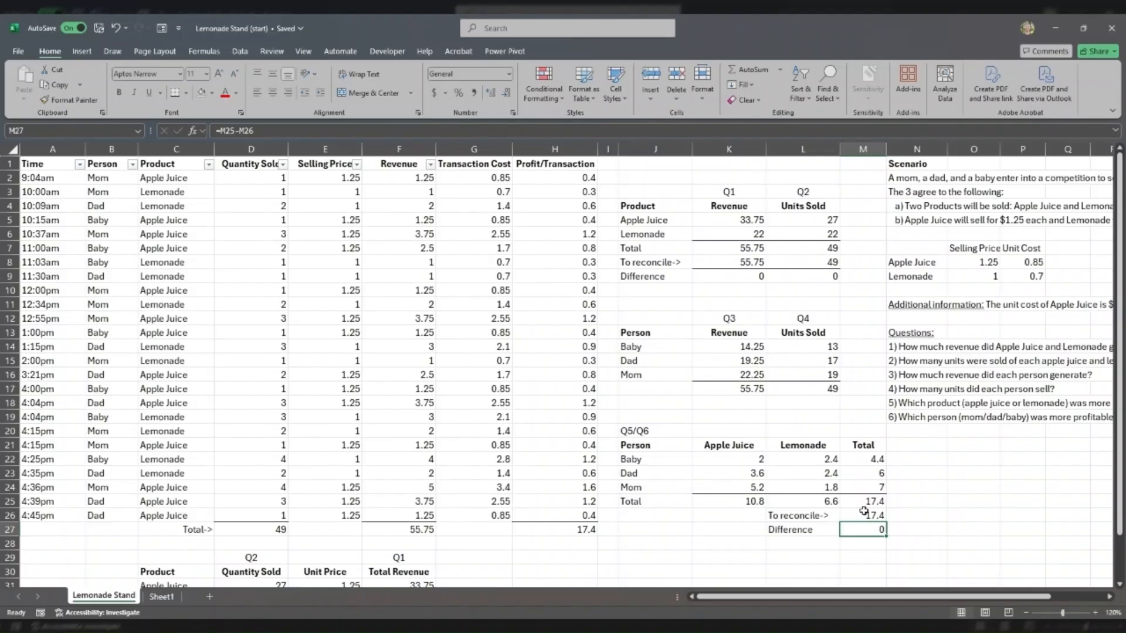
{"action": "left_click", "coordinate": [864, 504]}
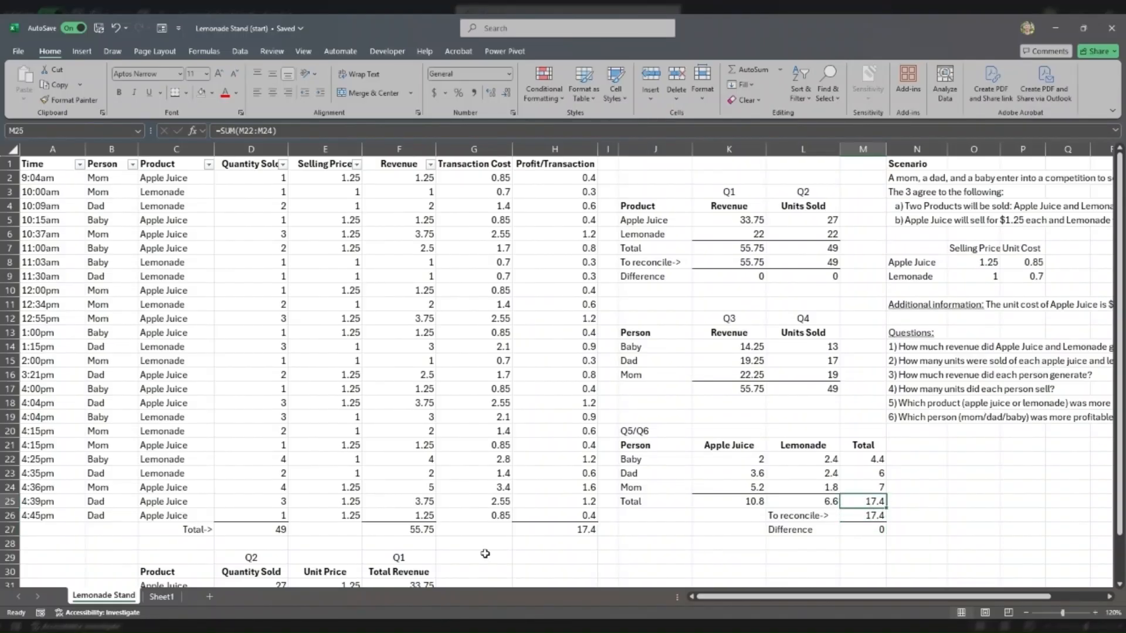
{"action": "left_click", "coordinate": [593, 530]}
{"action": "double_click", "coordinate": [594, 530]}
{"action": "key", "text": "Return"}
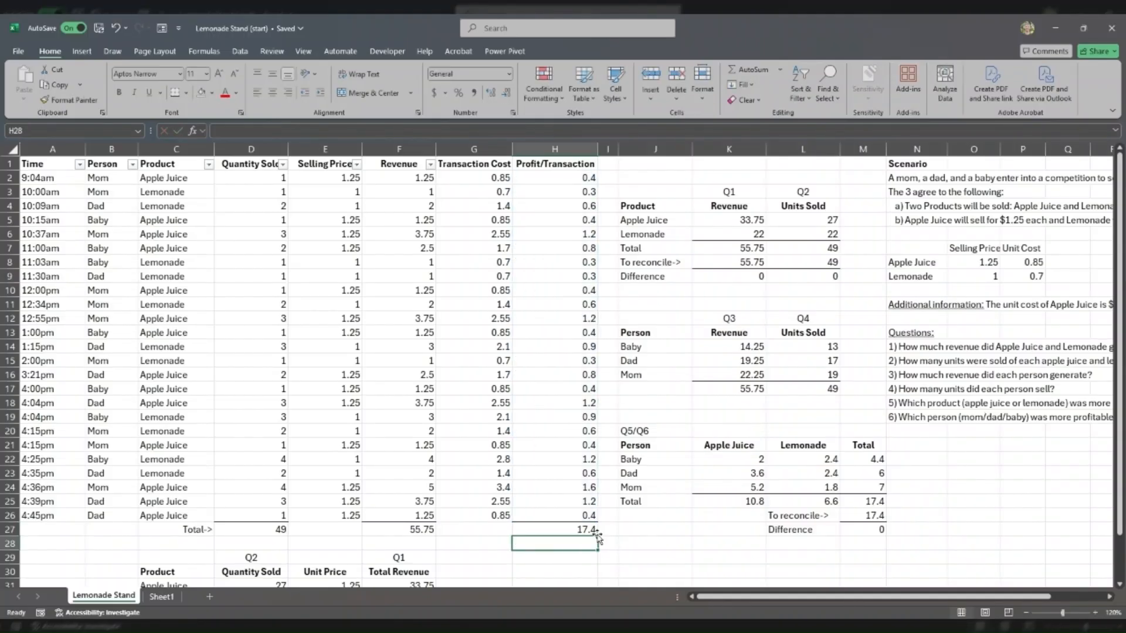
{"action": "left_click", "coordinate": [865, 516]}
{"action": "left_click", "coordinate": [864, 530]}
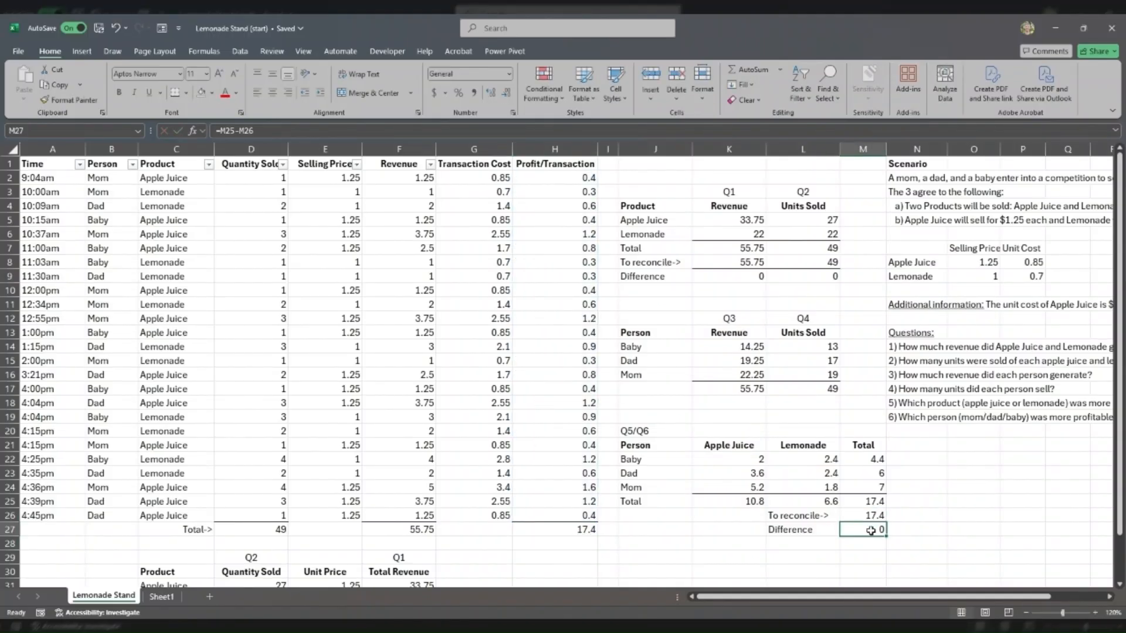
- Read question 5 on which product was more profitable overall, highlighting its row from N18
{"action": "left_click", "coordinate": [908, 404]}
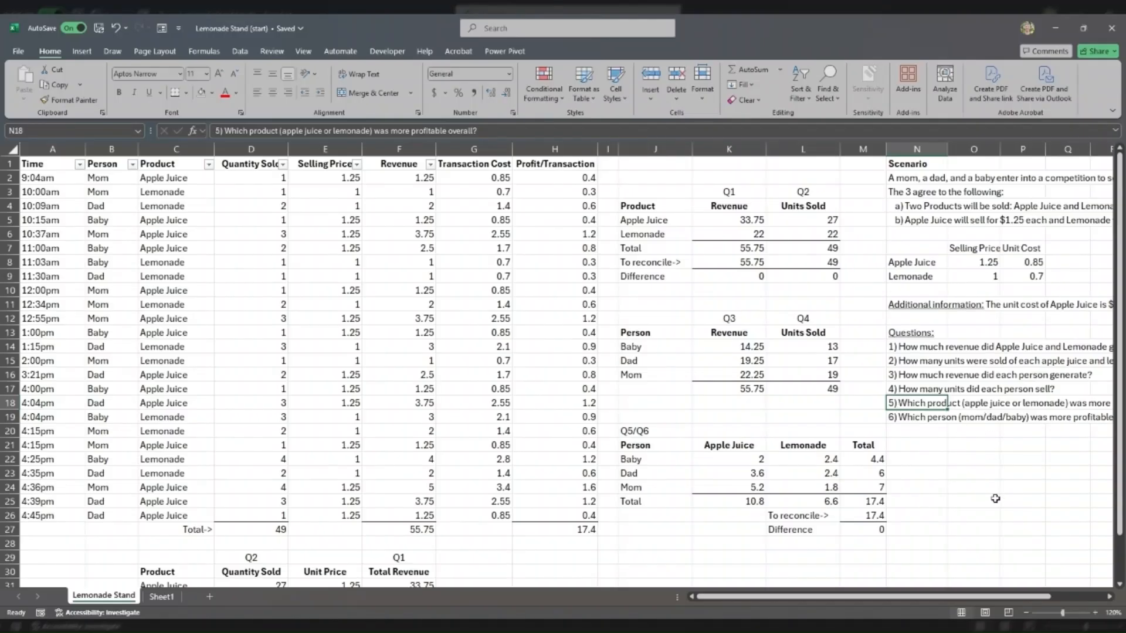
{"action": "scroll", "coordinate": [1011, 604], "scroll_direction": "right", "scroll_amount": 2}
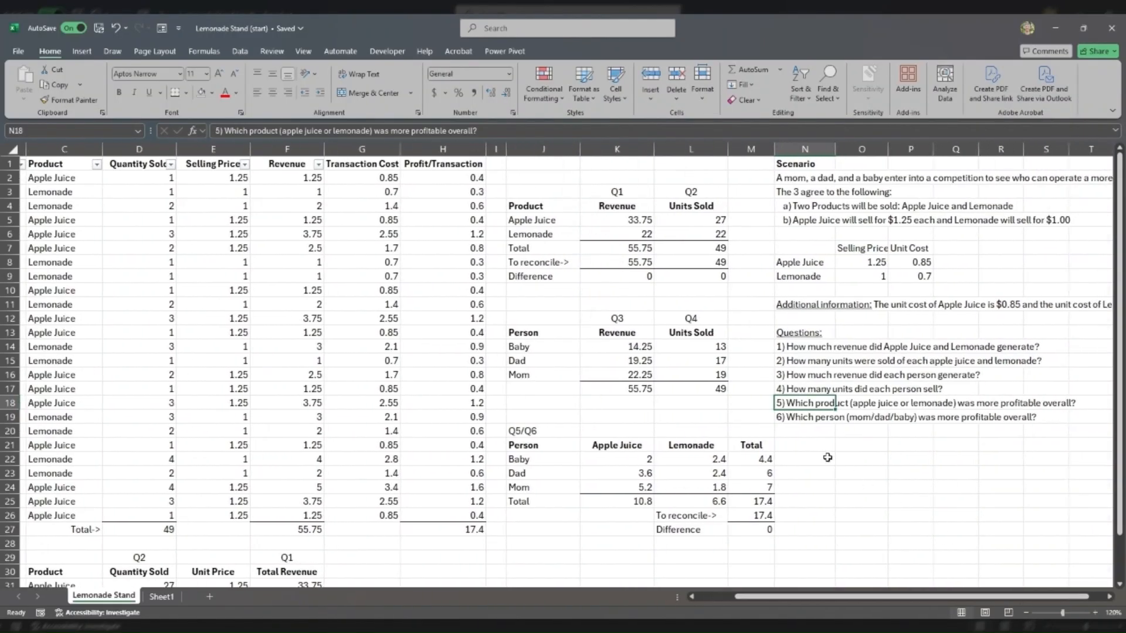
{"action": "left_click_drag", "start_coordinate": [815, 405], "coordinate": [1033, 399]}
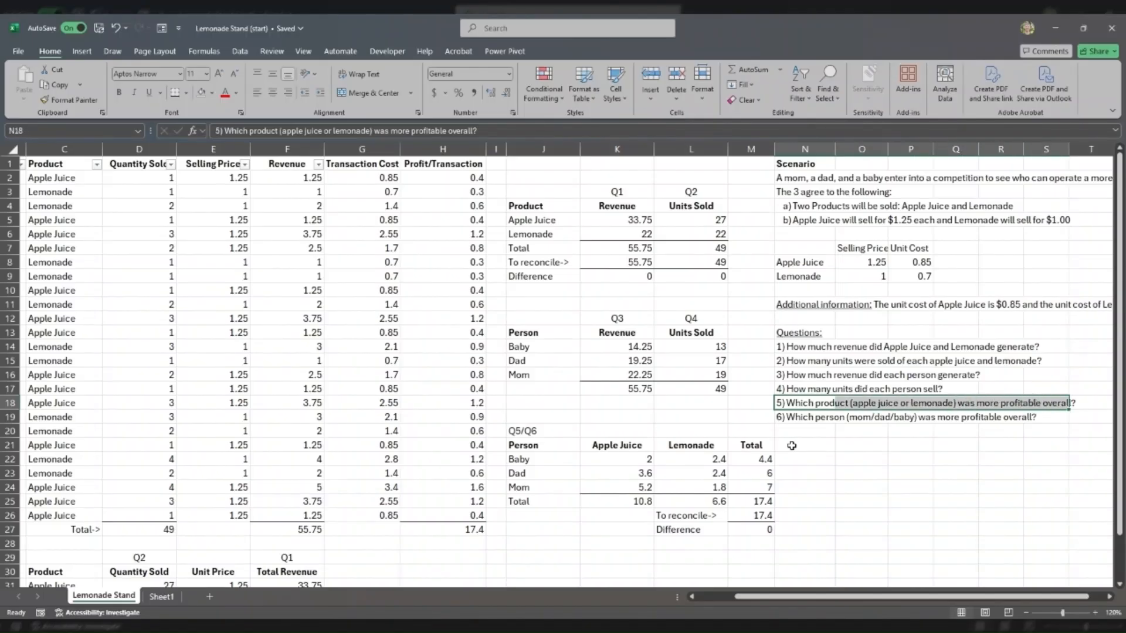
- Compare the total profit of Apple Juice in K25 with that of Lemonade in L25 to answer question 5
{"action": "left_click", "coordinate": [633, 501]}
{"action": "left_click_drag", "start_coordinate": [630, 445], "coordinate": [631, 501]}
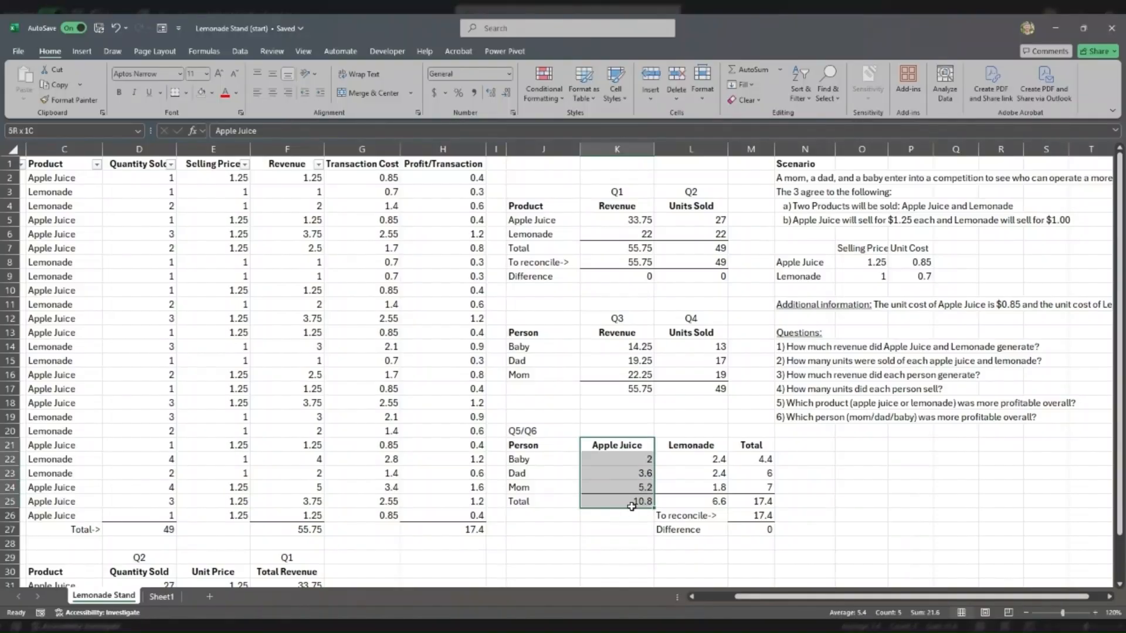
{"action": "left_click", "coordinate": [631, 501]}
{"action": "left_click", "coordinate": [709, 498]}
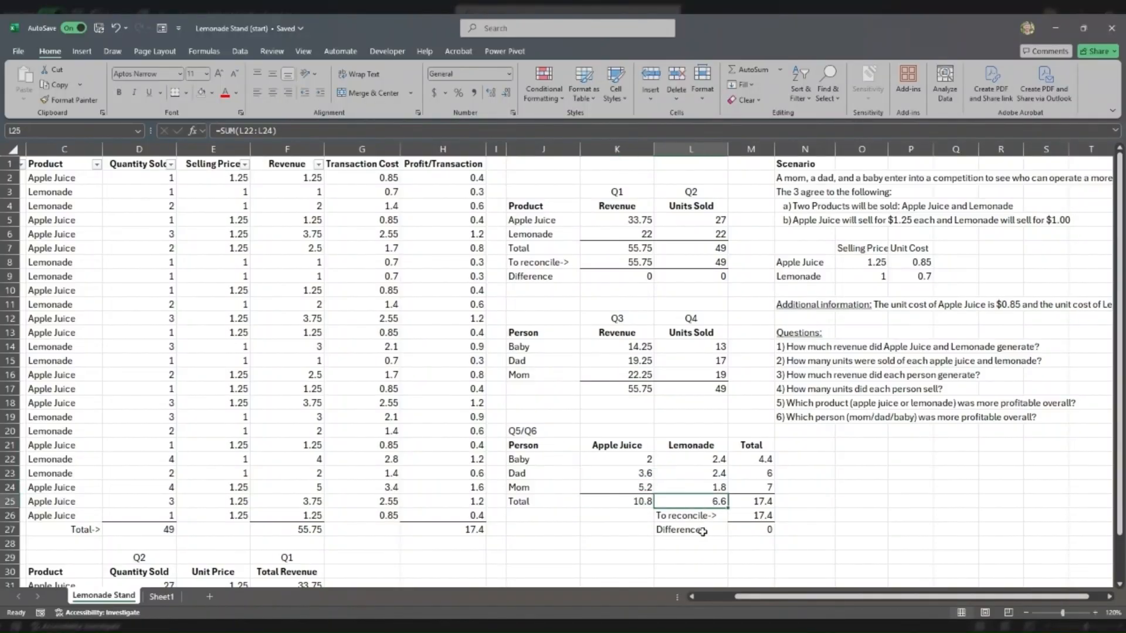
- Read question 6 in N19 and compare the total profits of Mom, Dad and Baby in M22:M24 of the Q5/Q6 table
{"action": "left_click", "coordinate": [786, 421]}
{"action": "left_click_drag", "start_coordinate": [786, 421], "coordinate": [1020, 418]}
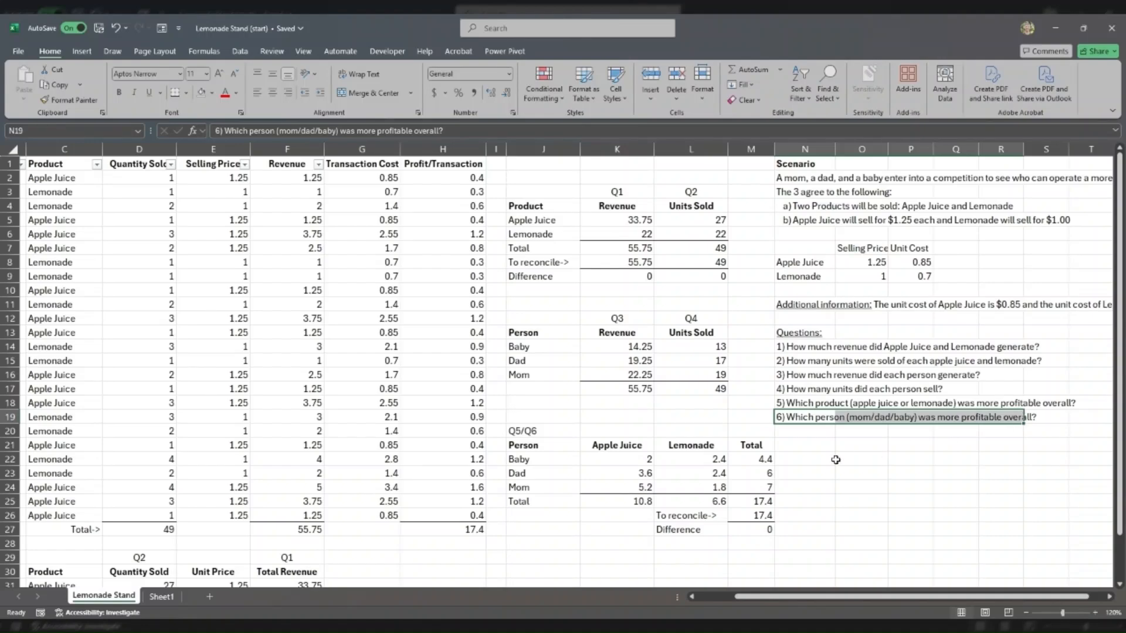
{"action": "left_click", "coordinate": [770, 487]}
{"action": "left_click_drag", "start_coordinate": [564, 493], "coordinate": [768, 487]}
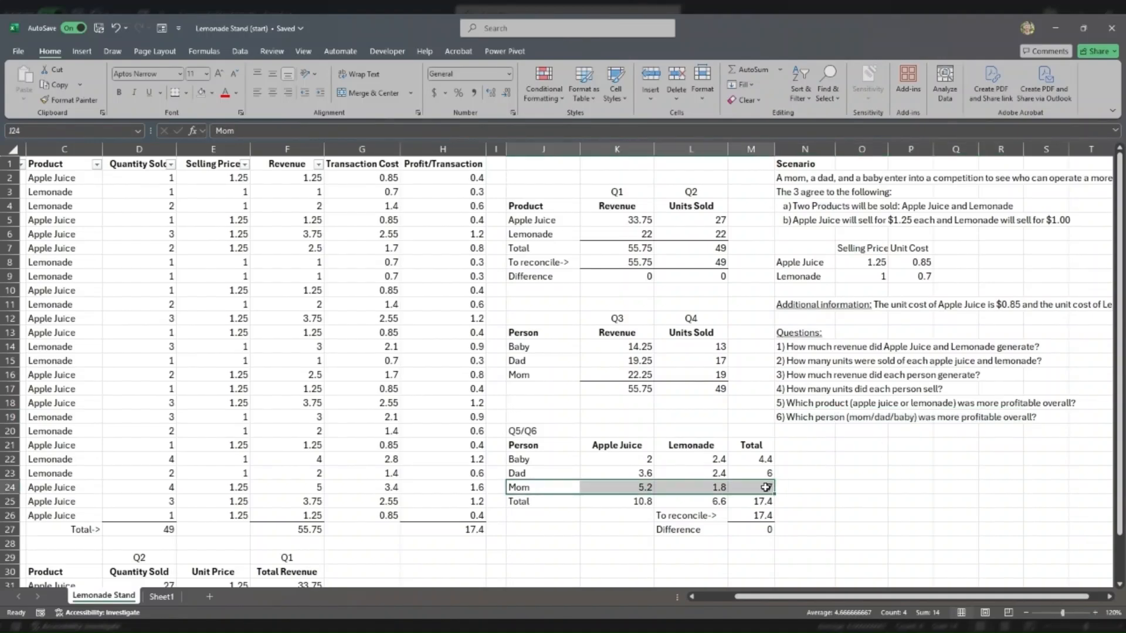
{"action": "left_click", "coordinate": [762, 486]}
{"action": "left_click", "coordinate": [765, 472]}
{"action": "left_click", "coordinate": [763, 459]}
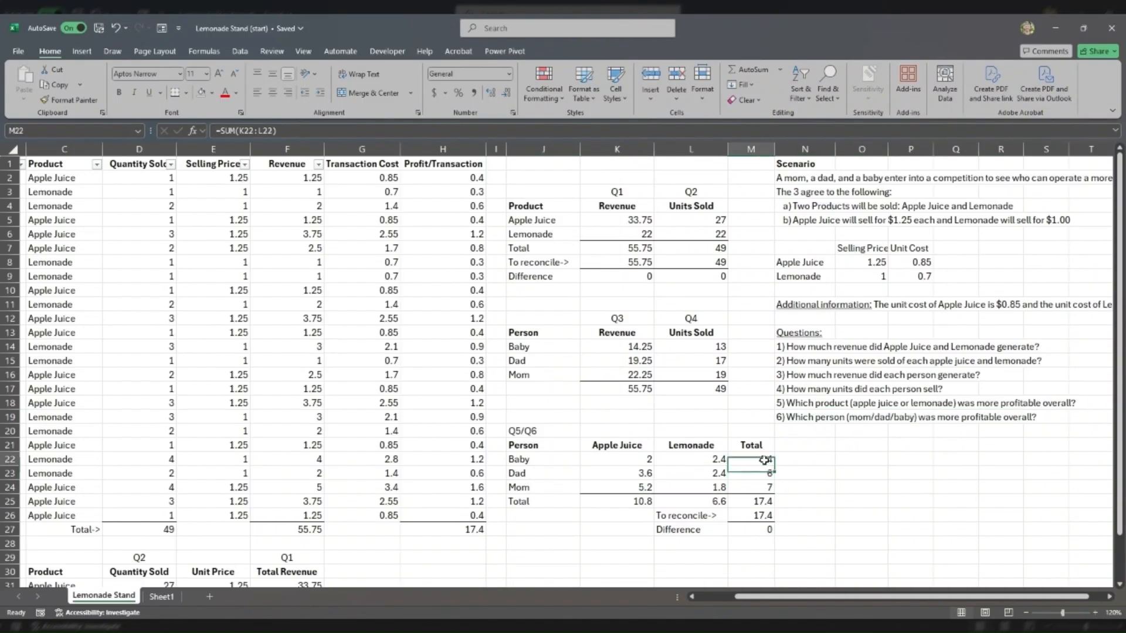
{"action": "left_click", "coordinate": [716, 598]}
{"action": "left_click", "coordinate": [650, 431]}
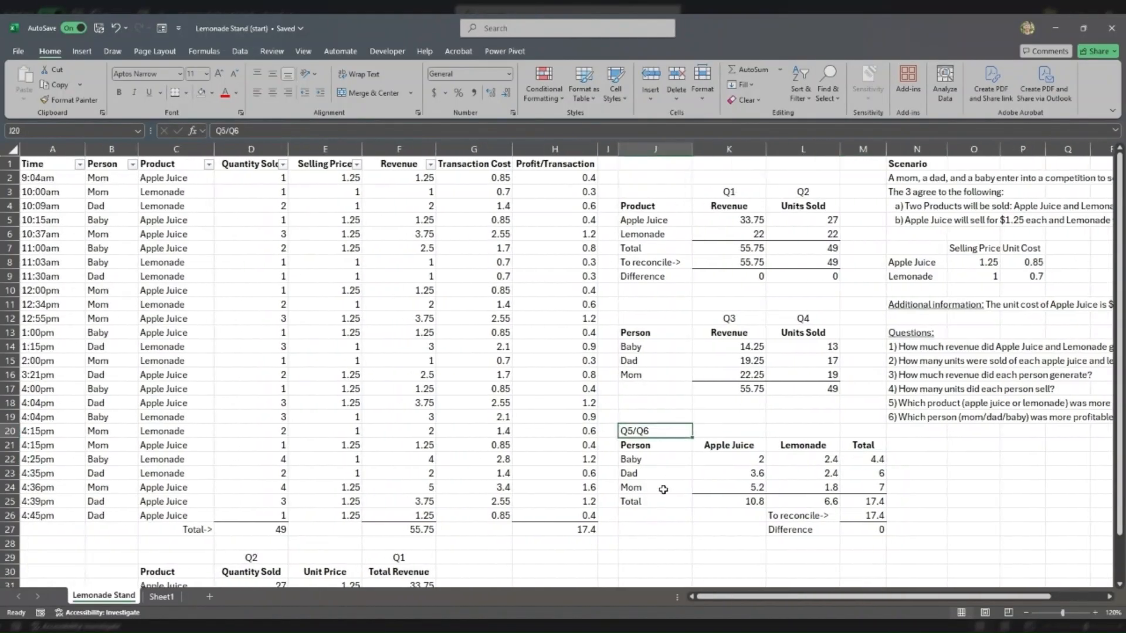